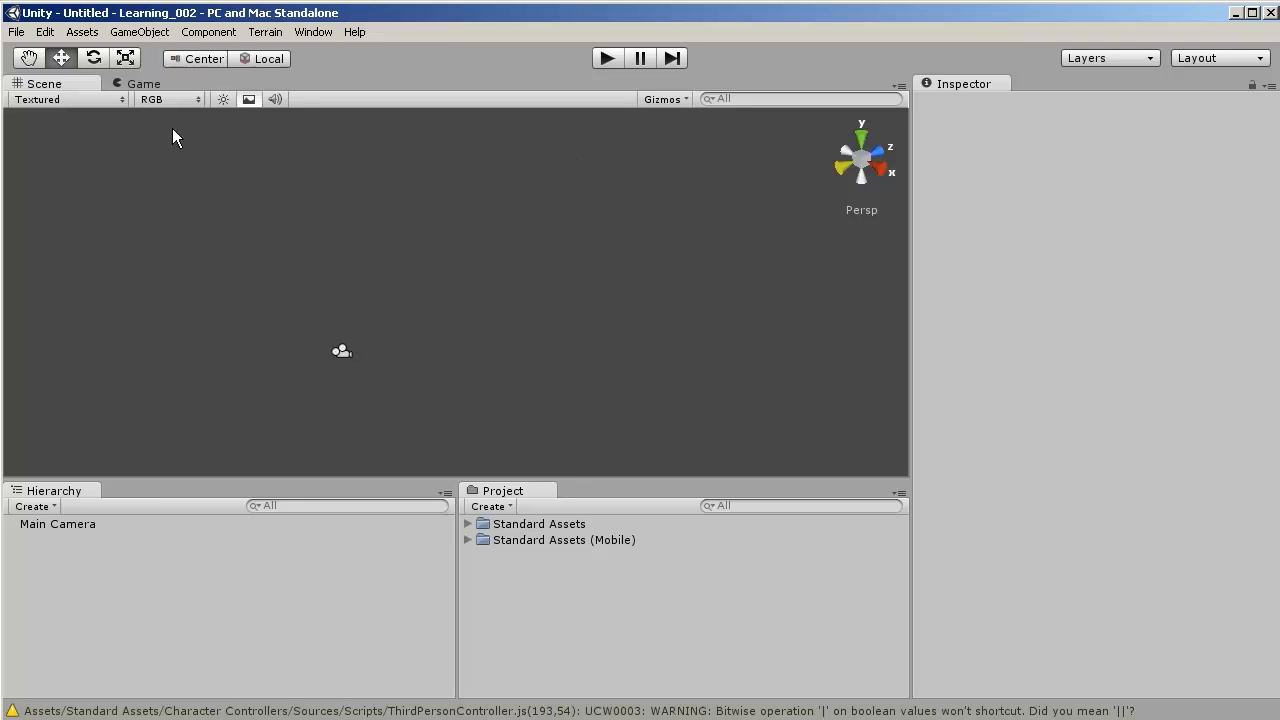
# - Create a plane in the scene and set its X rotation to 270
pyautogui.click(142, 32)
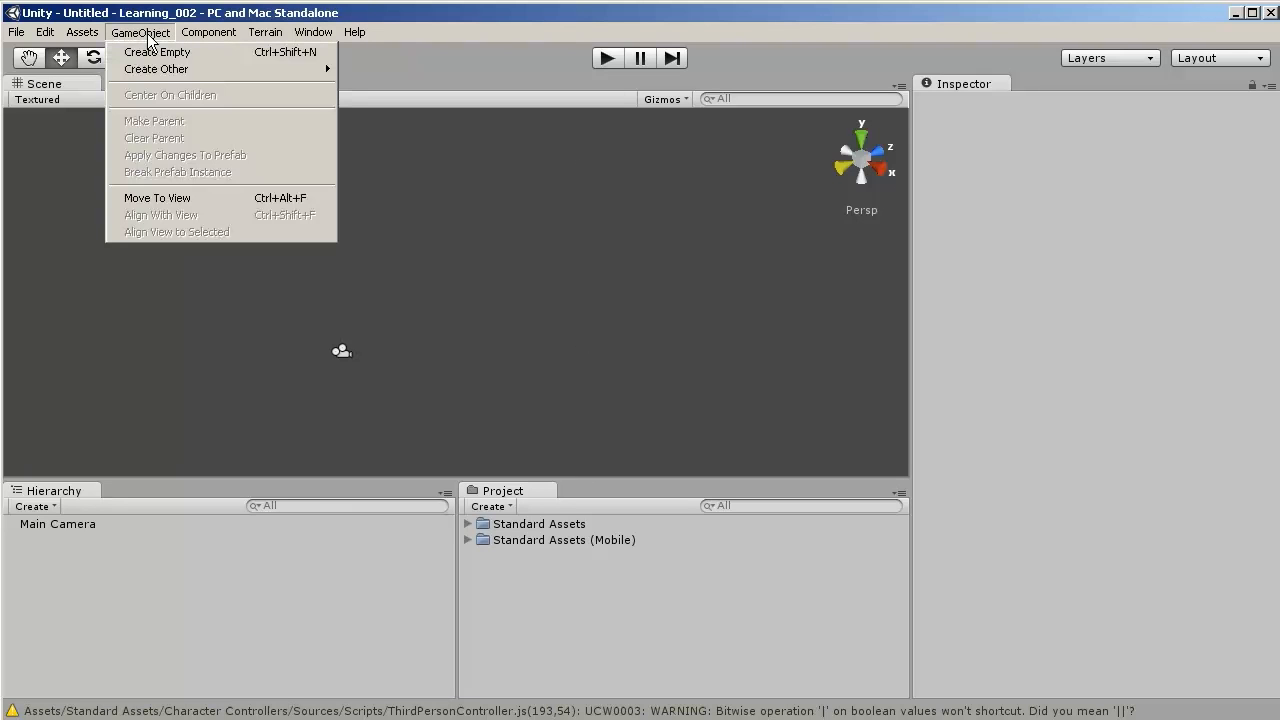
pyautogui.moveTo(166, 65)
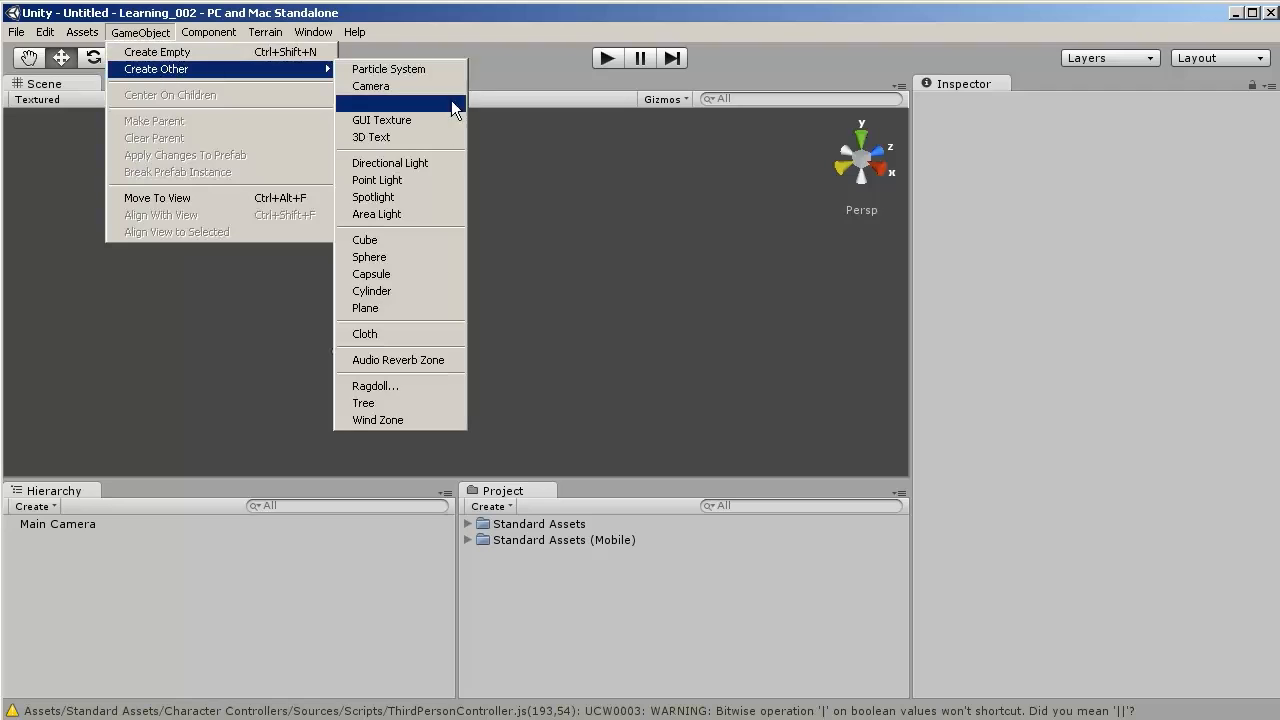
pyautogui.click(422, 306)
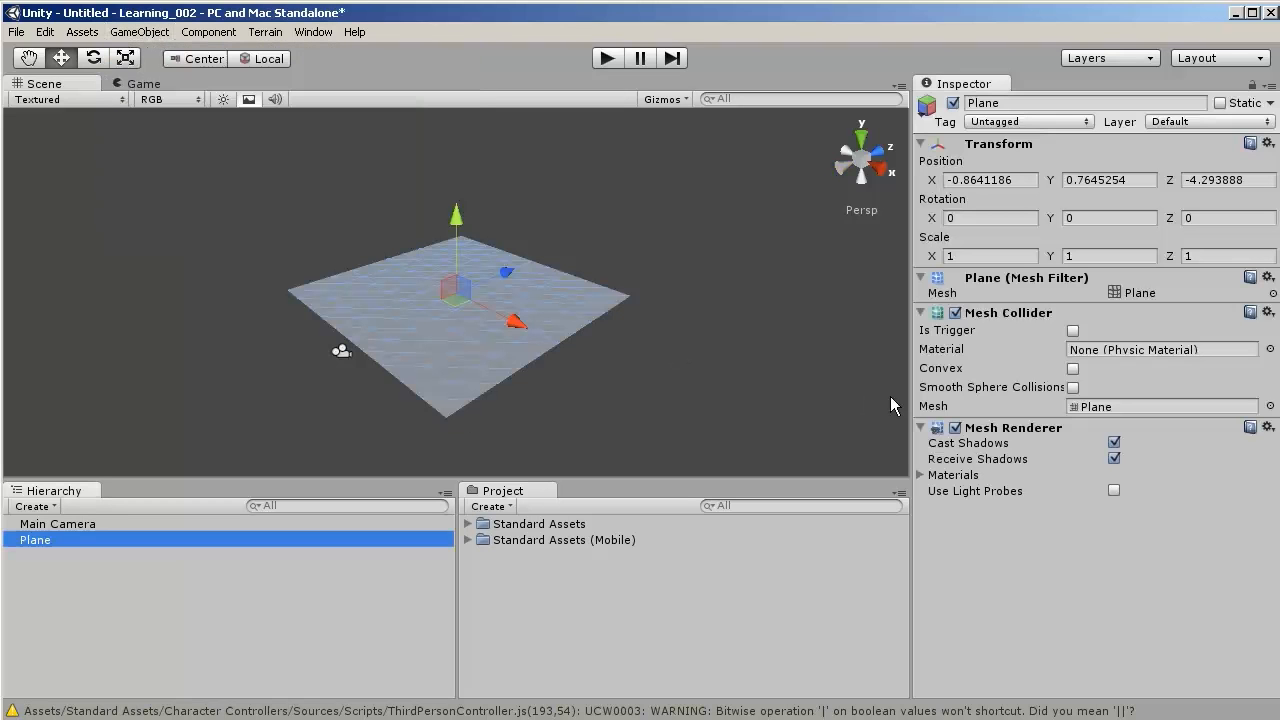
pyautogui.click(933, 217)
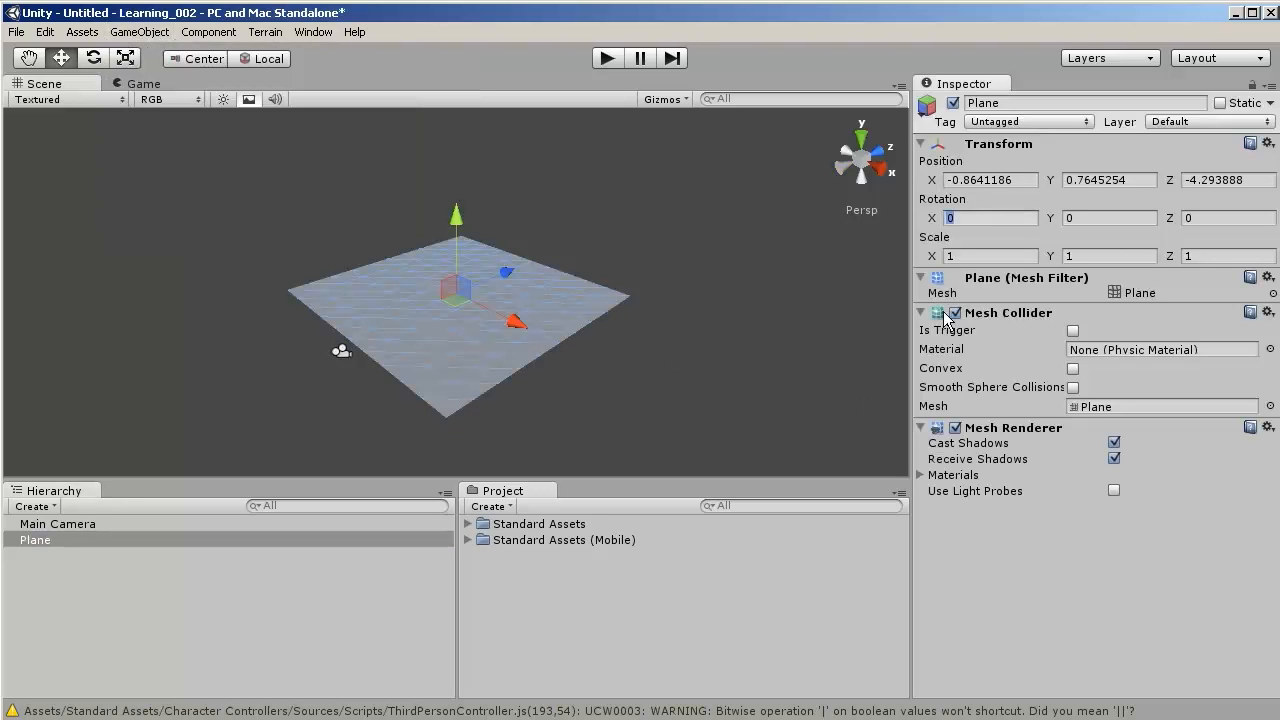
pyautogui.write('270')
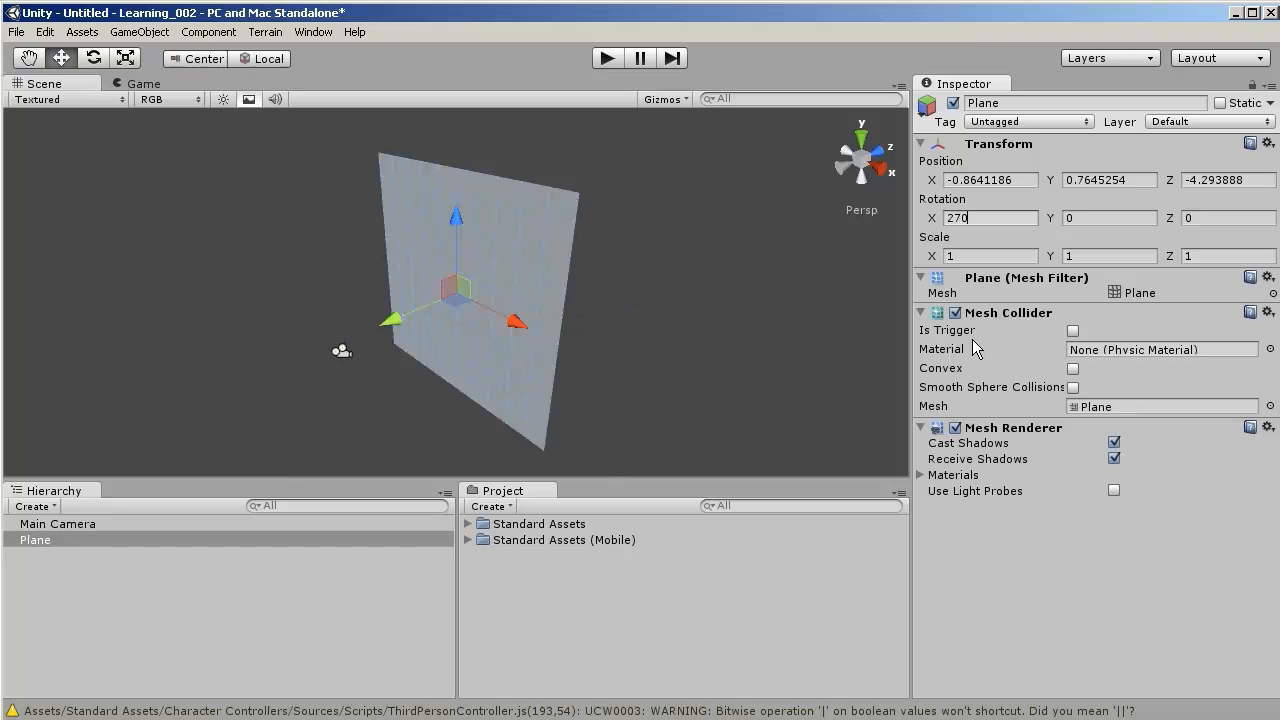
# - Set the plane's position to X 0, Y 0 and Z 0
pyautogui.click(342, 352)
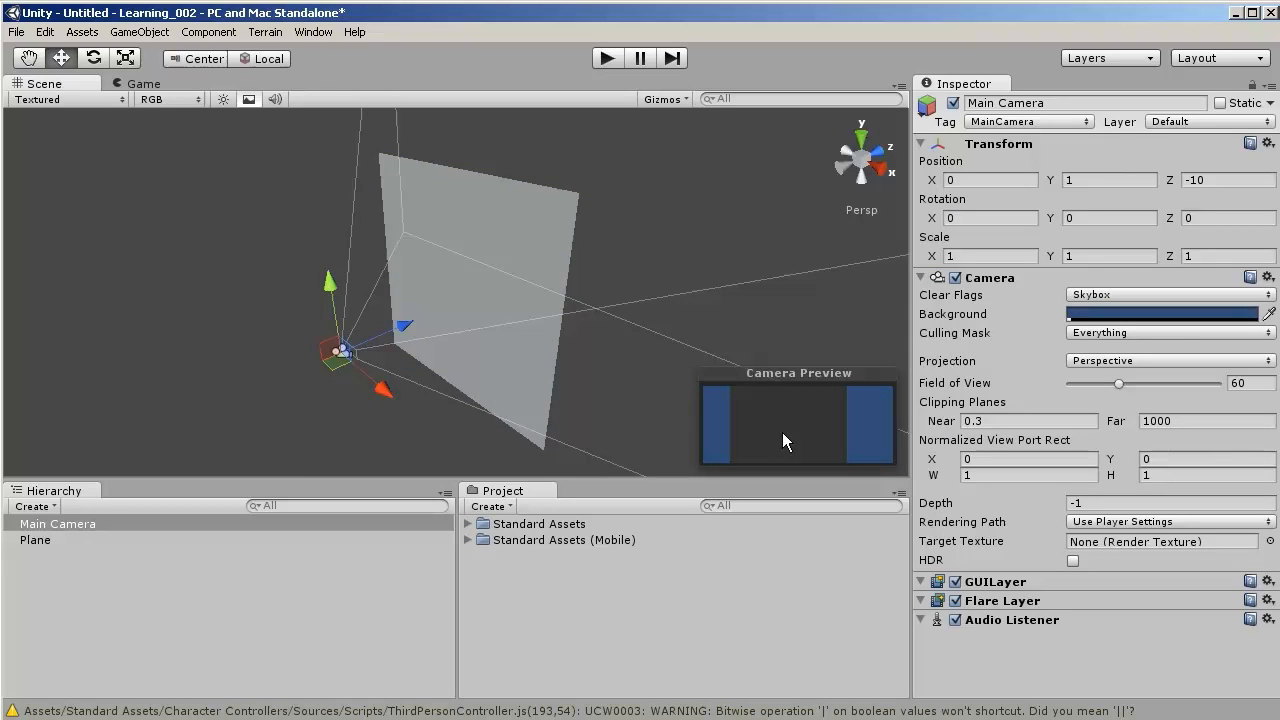
pyautogui.click(489, 222)
pyautogui.doubleClick(1035, 179)
pyautogui.write('0')
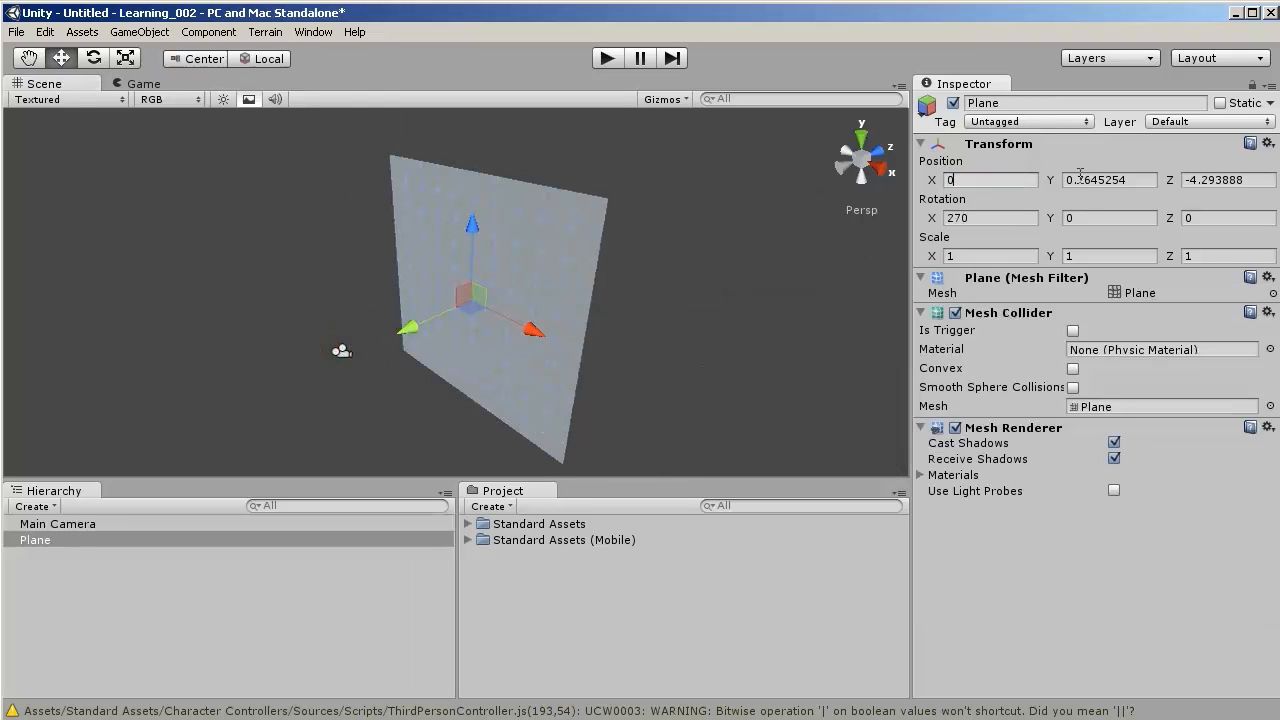
pyautogui.doubleClick(1150, 180)
pyautogui.write('0')
pyautogui.moveTo(1243, 180); pyautogui.dragTo(1146, 214)
pyautogui.write('0')
pyautogui.click(1089, 180)
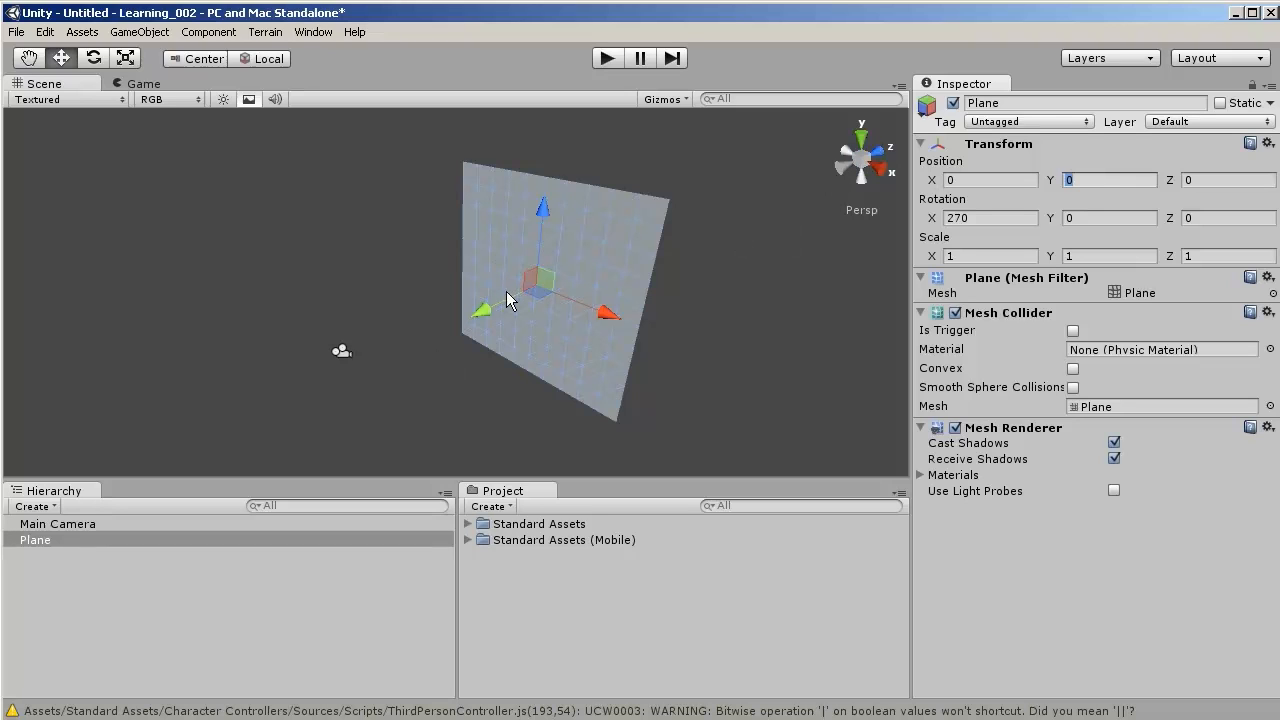
# - Try moving the plane away from the camera along its depth axis, and reset its Y and Z position to 0
pyautogui.moveTo(485, 311); pyautogui.dragTo(509, 282)
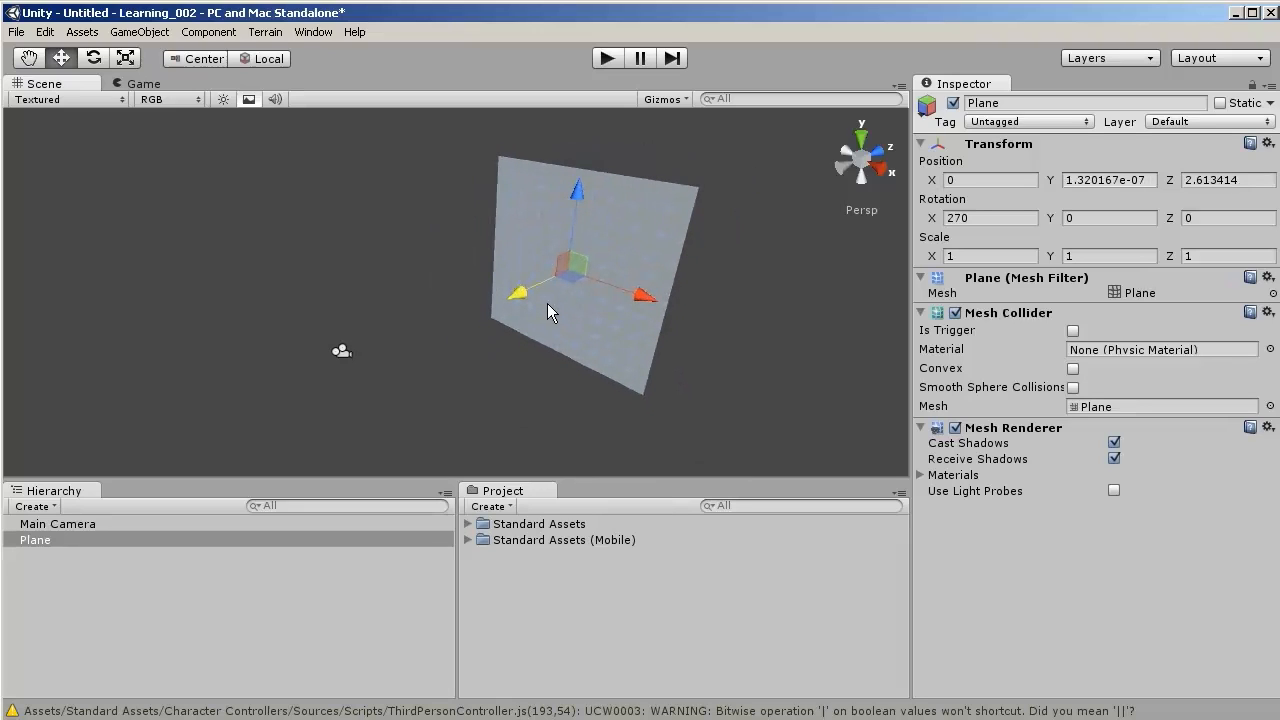
pyautogui.click(1150, 180)
pyautogui.write('0')
pyautogui.click(1231, 181)
pyautogui.write('0')
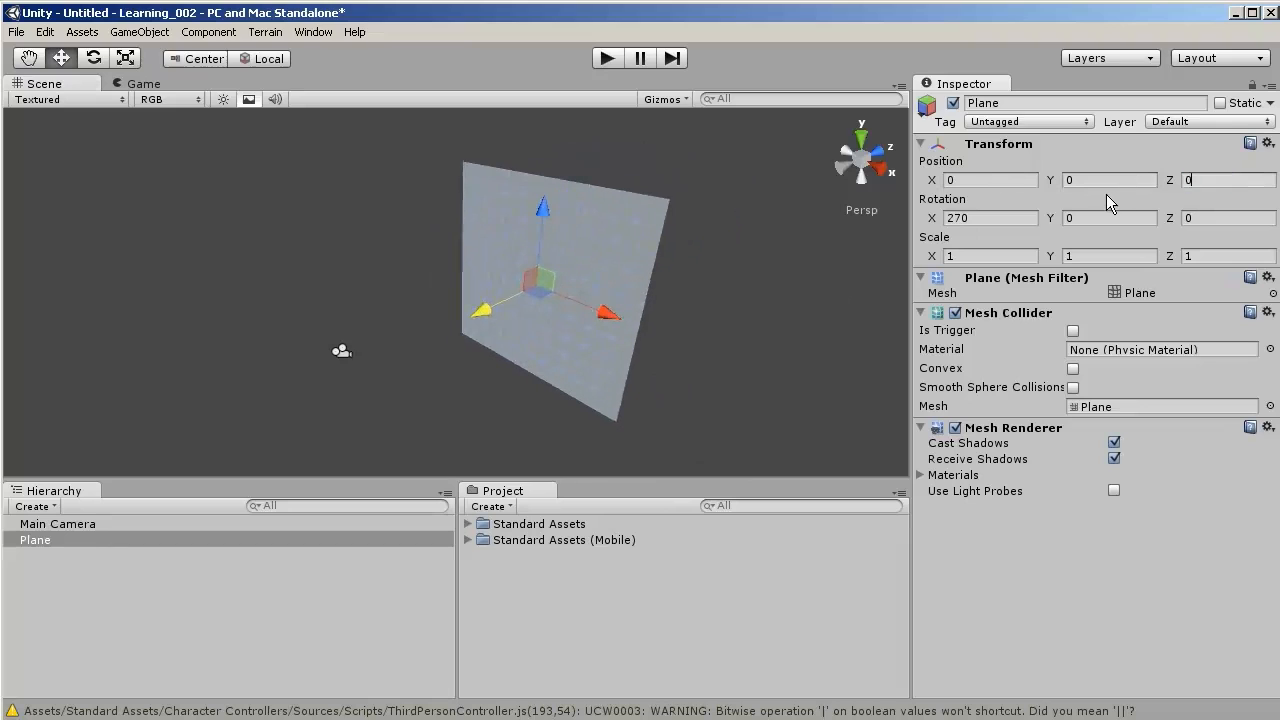
# - In the top view, move the plane away from the camera and set its position to Y 0 and Z 10
pyautogui.click(866, 152)
pyautogui.moveTo(481, 266); pyautogui.dragTo(487, 178)
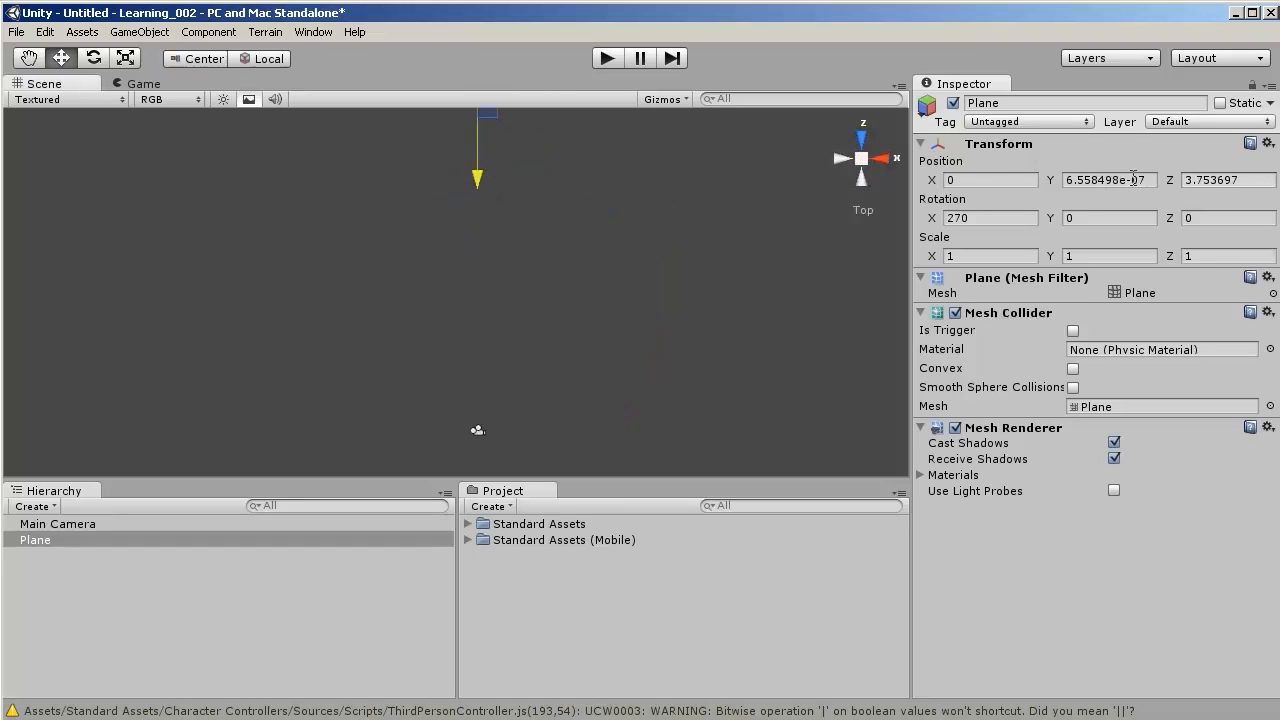
pyautogui.click(1123, 180)
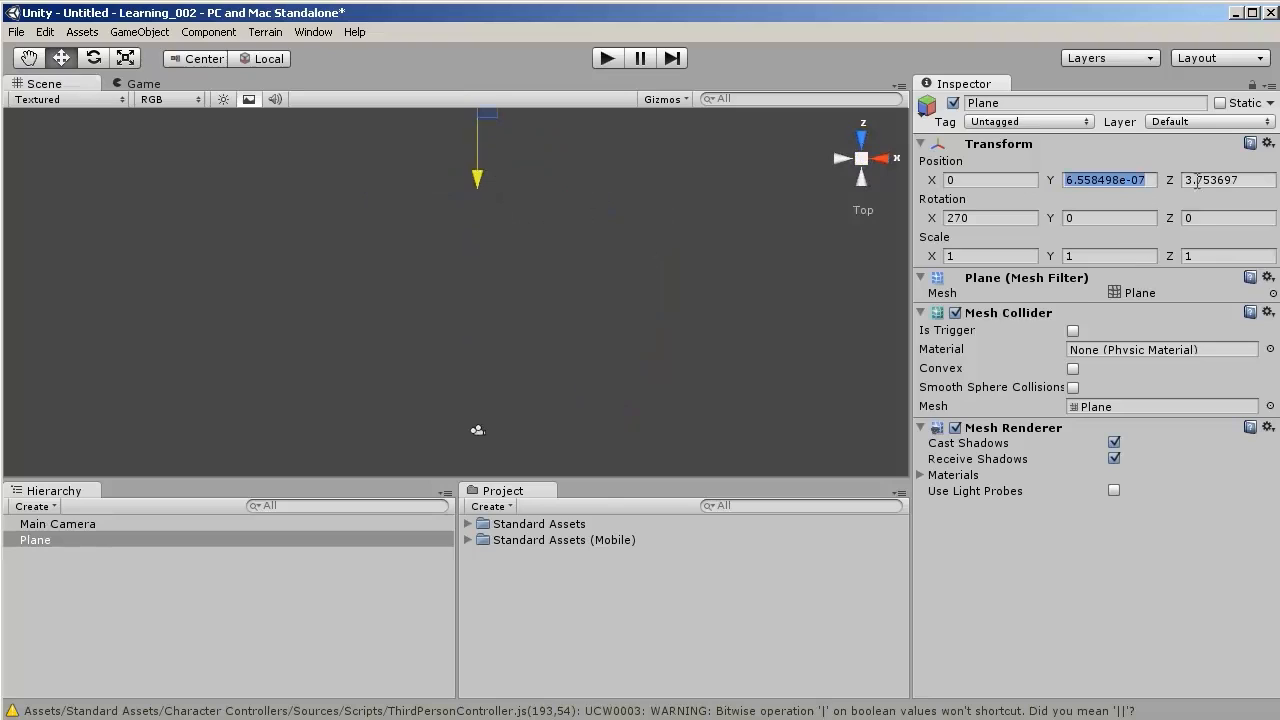
pyautogui.write('0')
pyautogui.press('Tab')
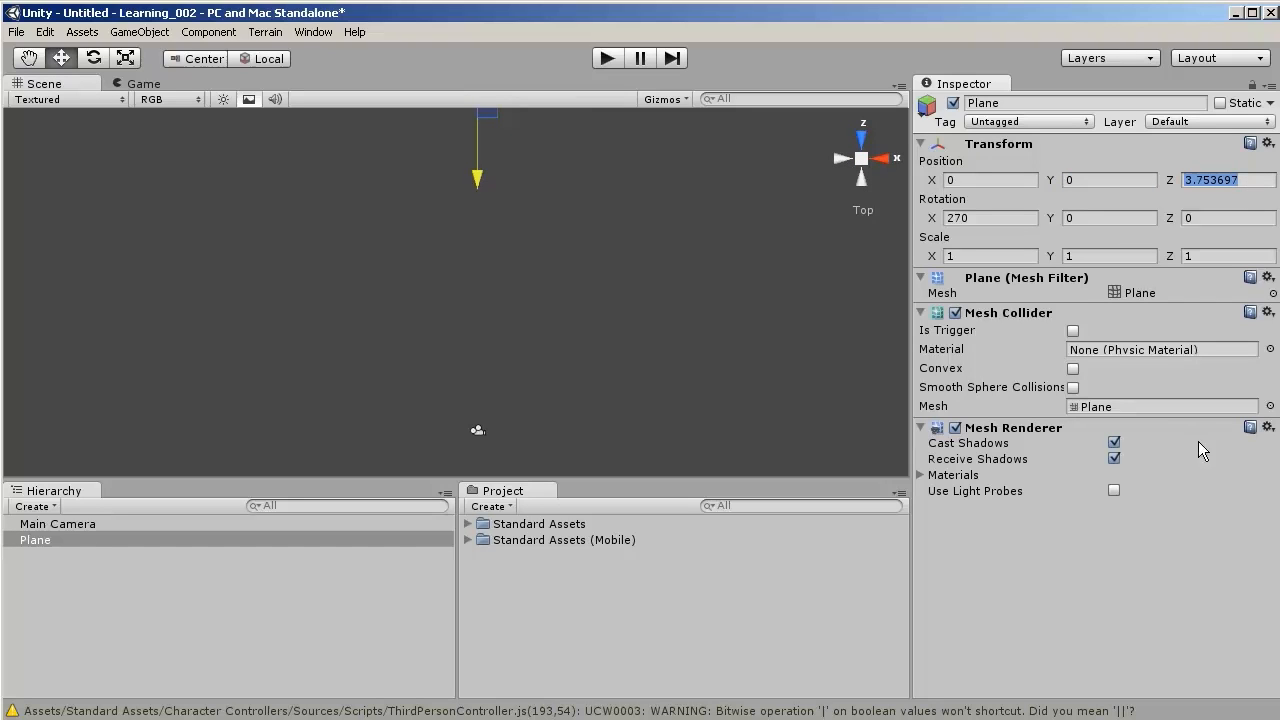
pyautogui.write('10')
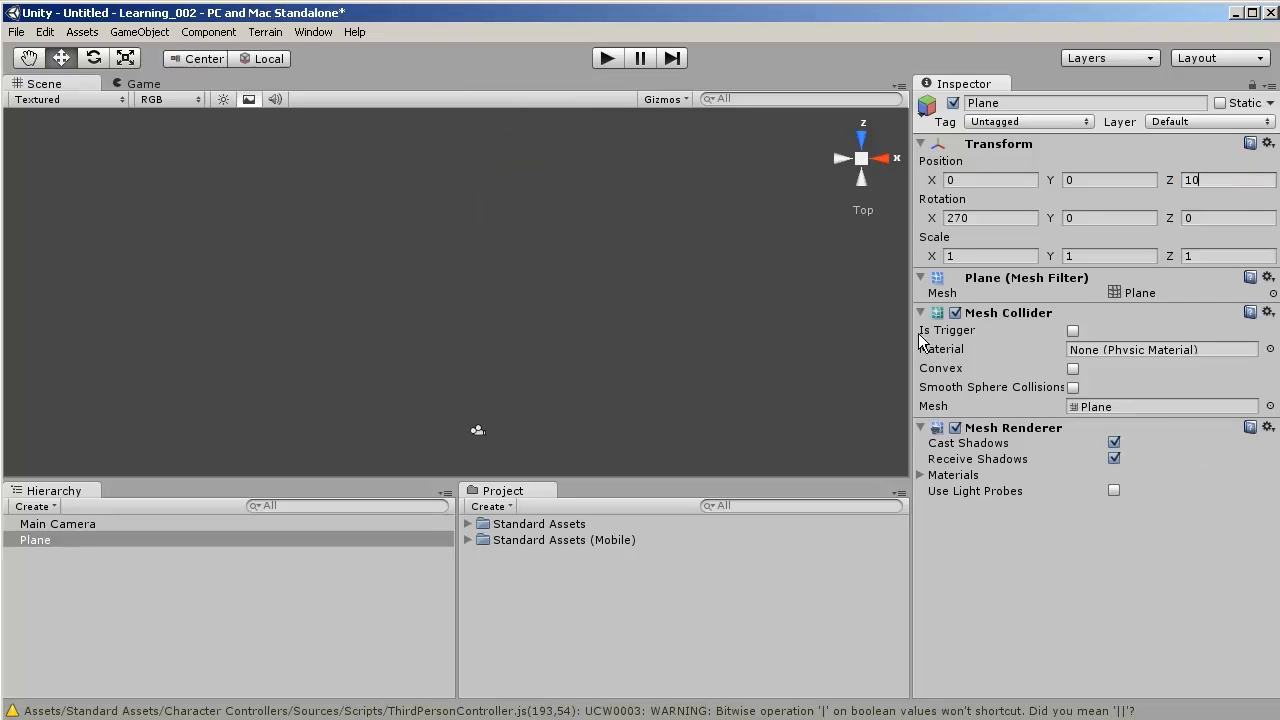
# - Reframe the top view so that both the plane and the camera fit in it
pyautogui.keyDown('alt'); pyautogui.moveTo(558, 298); pyautogui.dragTo(310, 284, button='right'); pyautogui.keyUp('alt')
pyautogui.keyDown('alt'); pyautogui.moveTo(708, 282); pyautogui.dragTo(564, 281, button='right'); pyautogui.keyUp('alt')
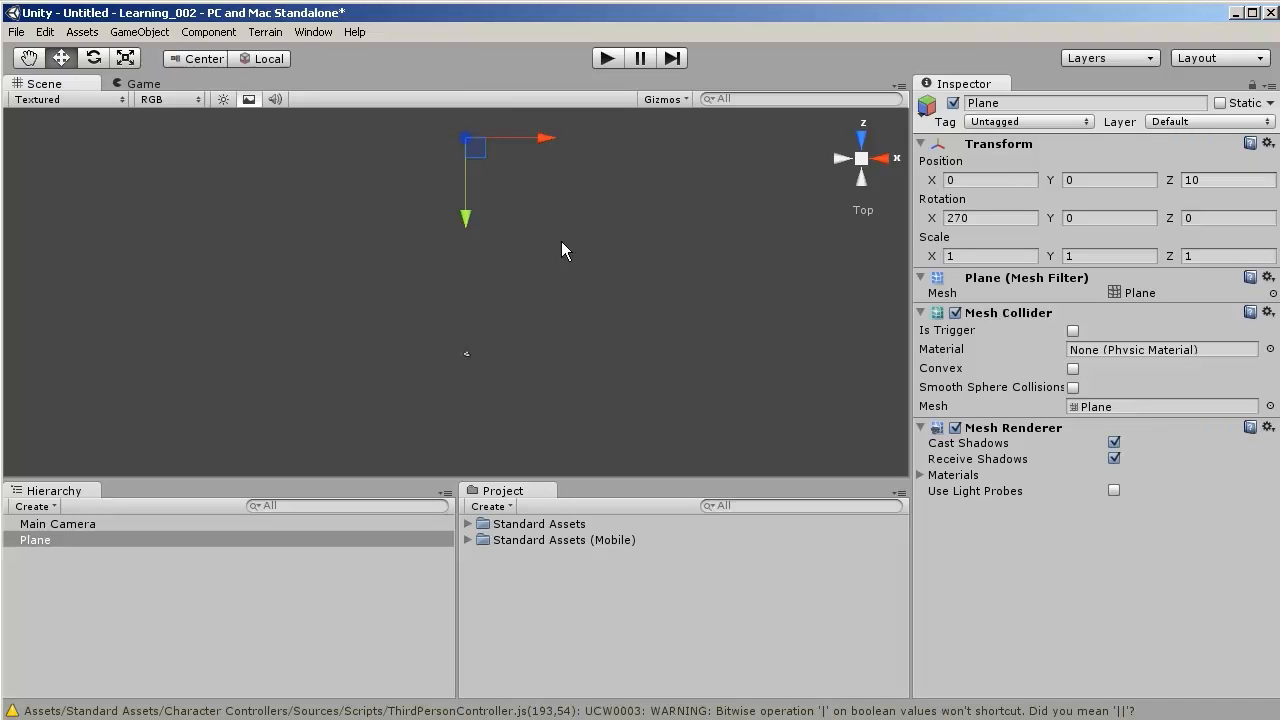
pyautogui.keyDown('alt'); pyautogui.moveTo(549, 243); pyautogui.dragTo(531, 269); pyautogui.keyUp('alt')
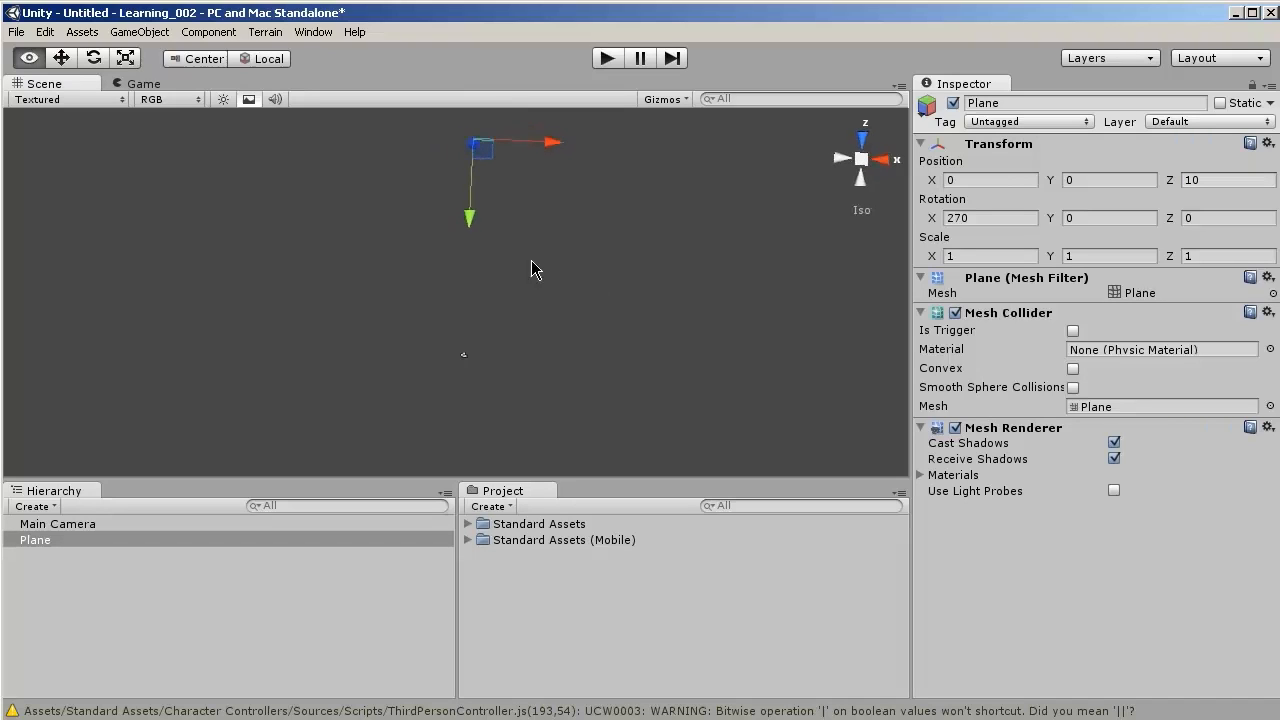
pyautogui.click(864, 163)
pyautogui.click(866, 162)
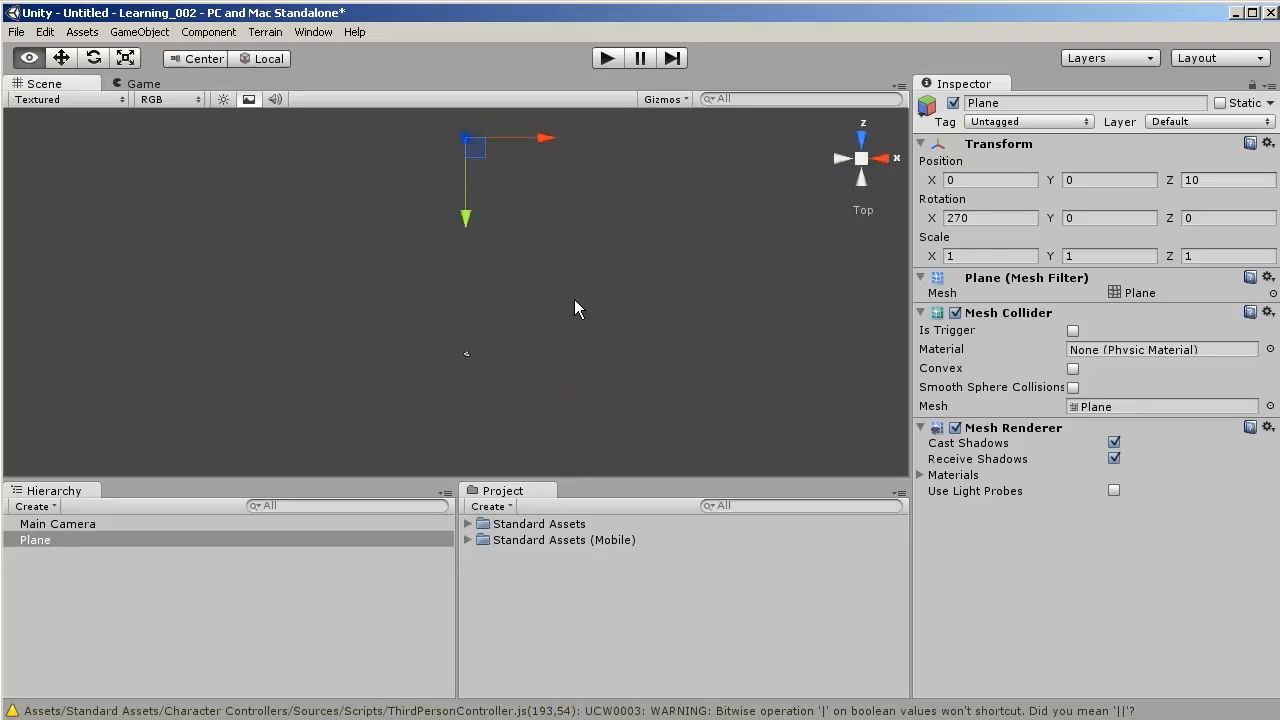
pyautogui.moveTo(578, 298); pyautogui.dragTo(590, 337)
pyautogui.press('w')
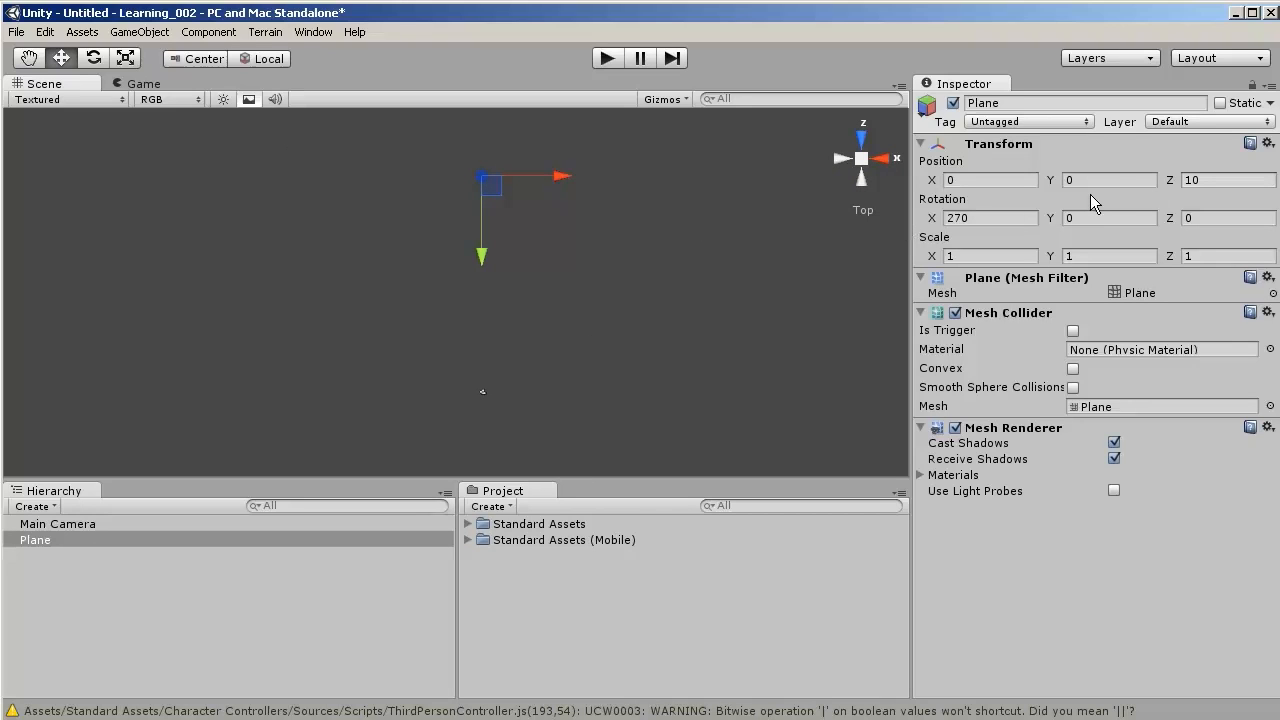
# - Add a directional light to the scene
pyautogui.click(210, 32)
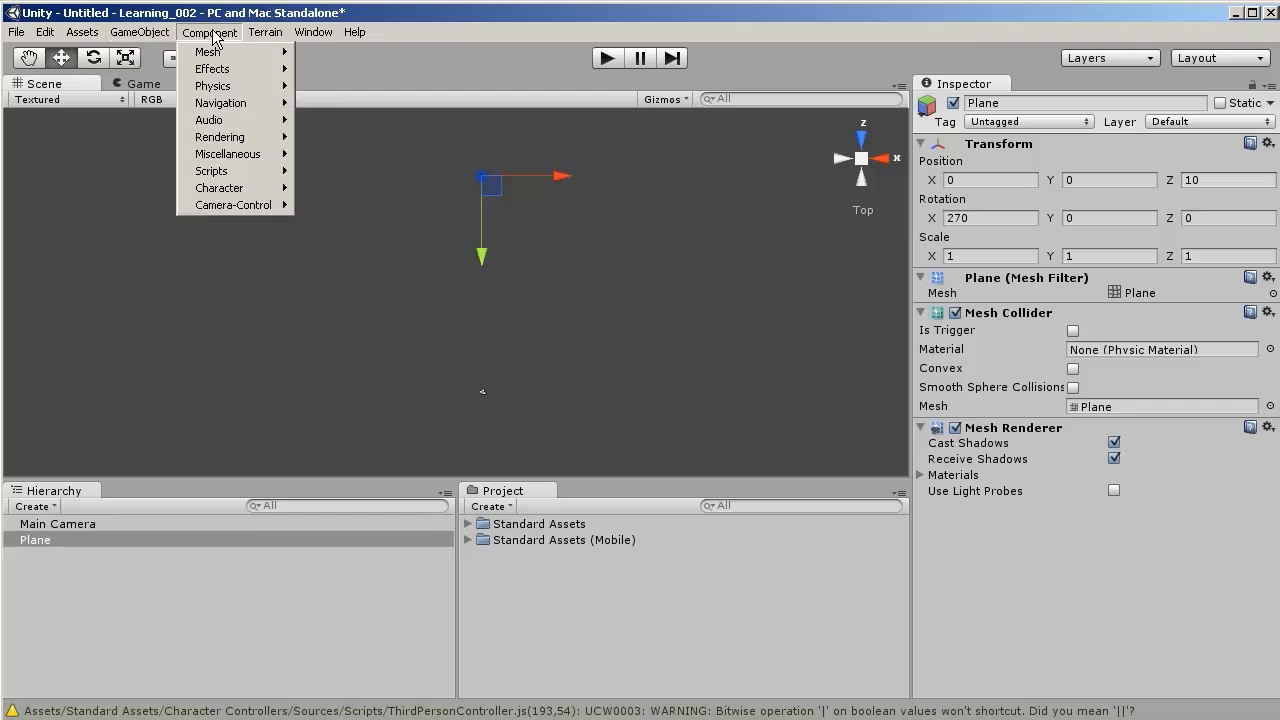
pyautogui.moveTo(138, 38)
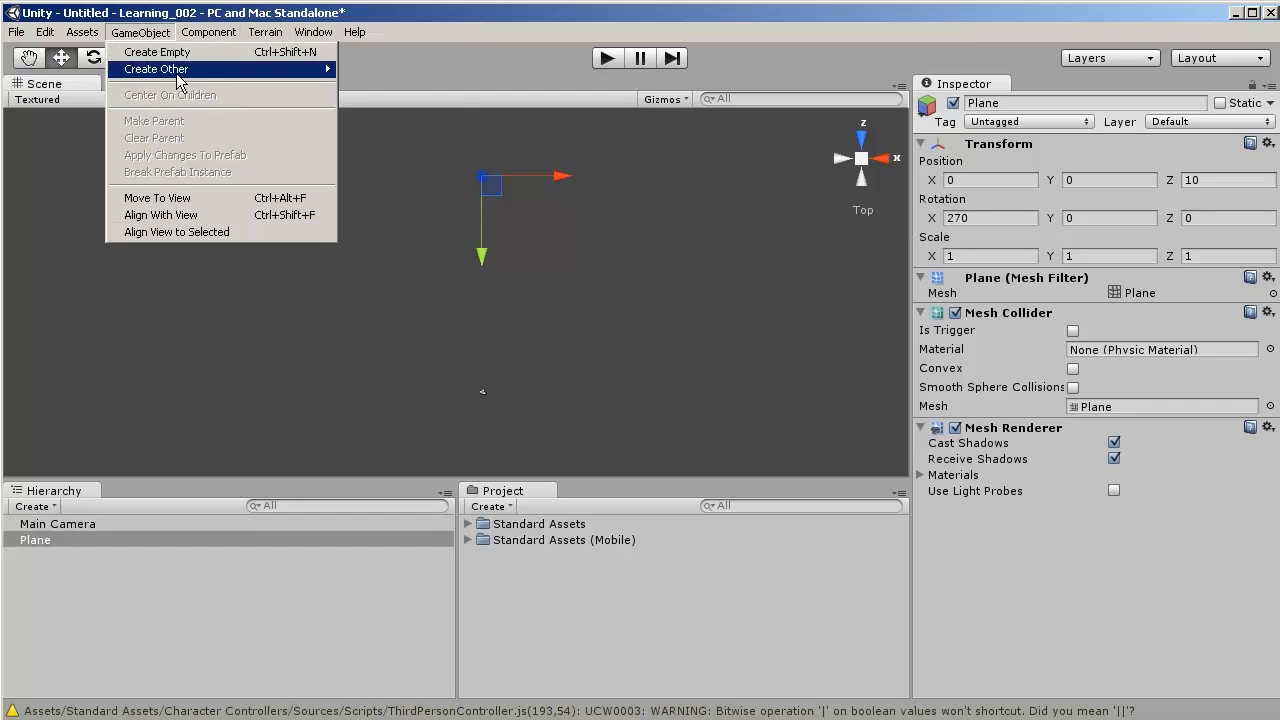
pyautogui.moveTo(177, 73)
pyautogui.click(390, 163)
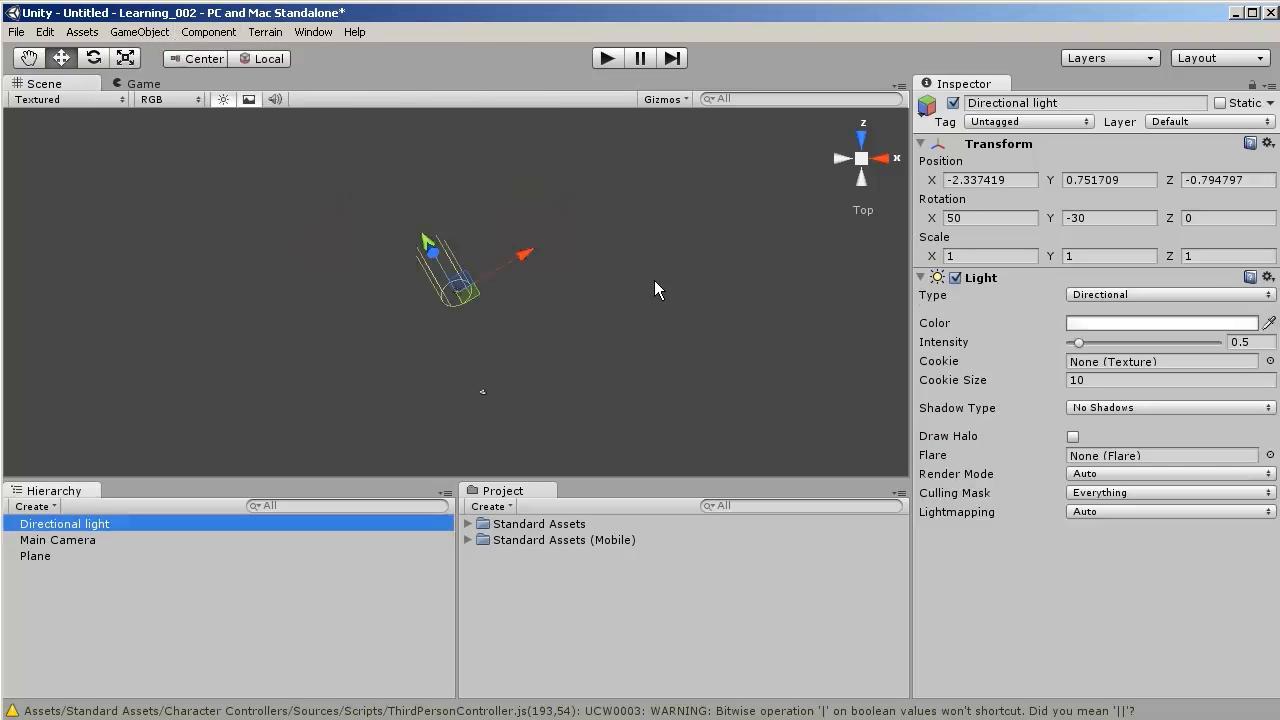
# - Set the directional light's position to X 0, Y 0 and Z 0
pyautogui.click(1014, 181)
pyautogui.write('0')
pyautogui.doubleClick(1025, 181)
pyautogui.write('0')
pyautogui.press('Tab')
pyautogui.write('0')
pyautogui.press('Tab')
pyautogui.write('0')
# - Set the directional light's X and Y rotation to 0
pyautogui.doubleClick(990, 217)
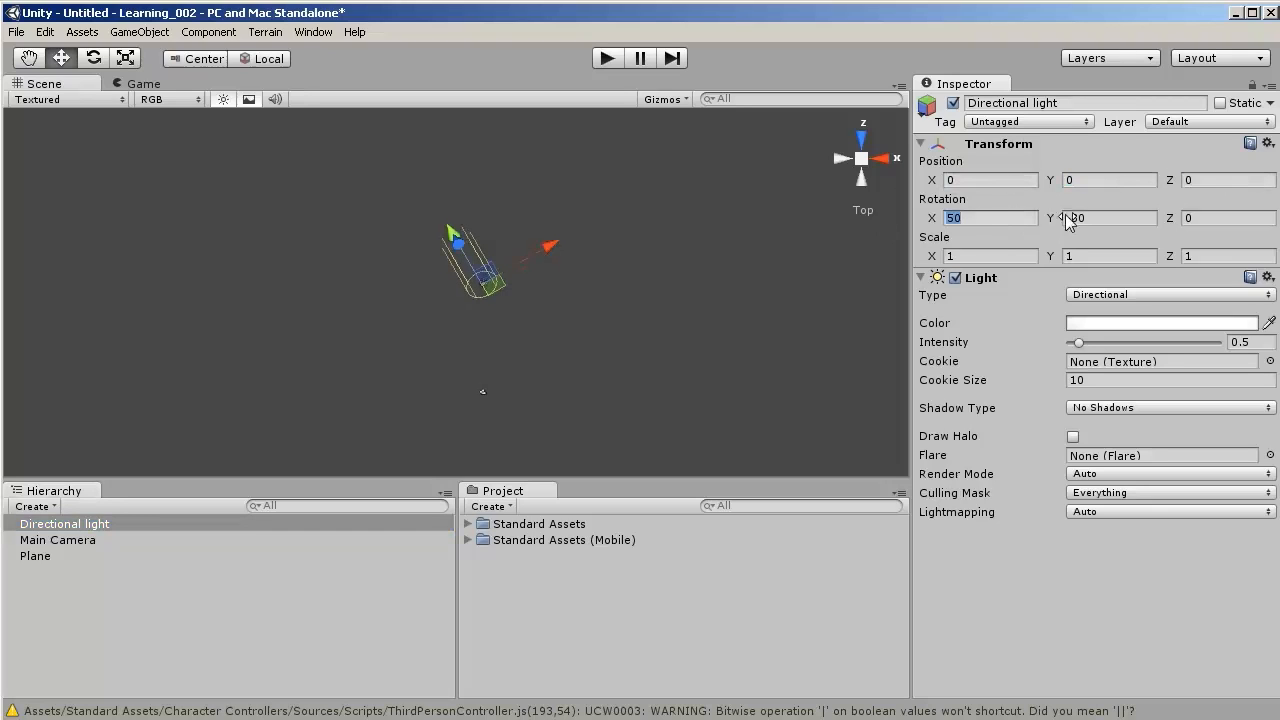
pyautogui.write('0')
pyautogui.press('Tab')
pyautogui.write('0')
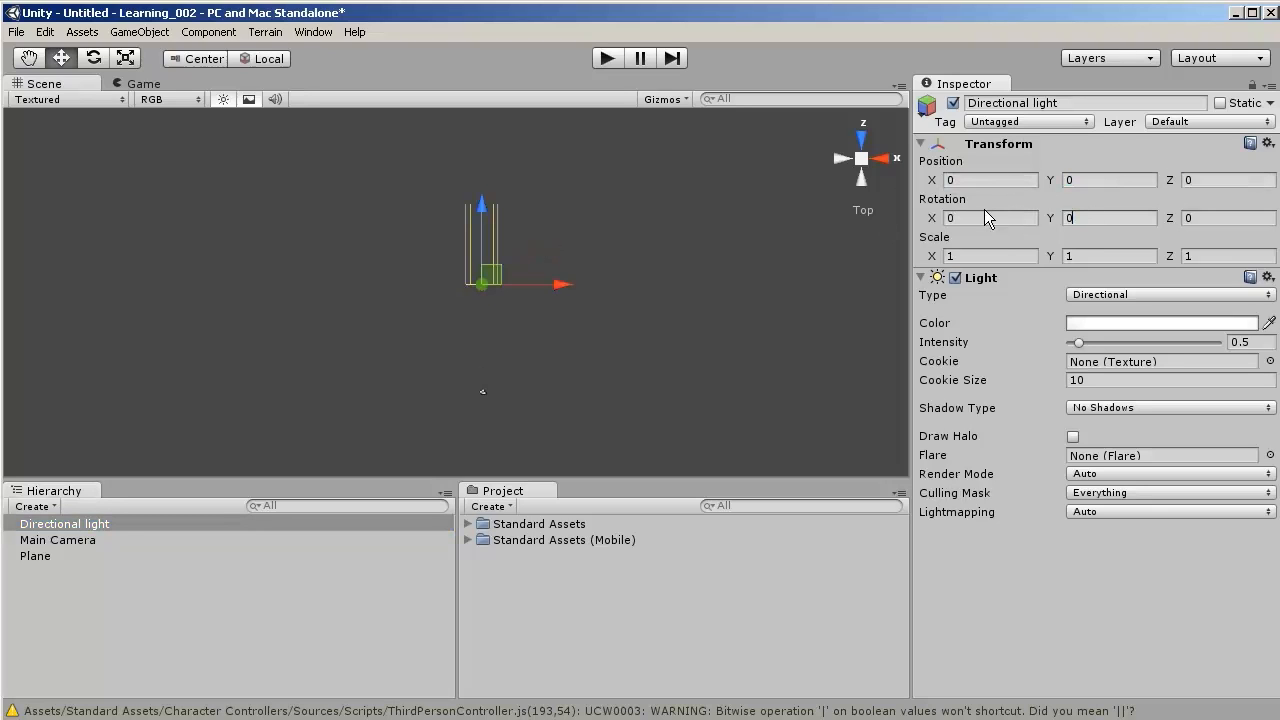
# - Check the camera's position and try a Y position of -1 for the directional light
pyautogui.doubleClick(1070, 180)
pyautogui.click(481, 390)
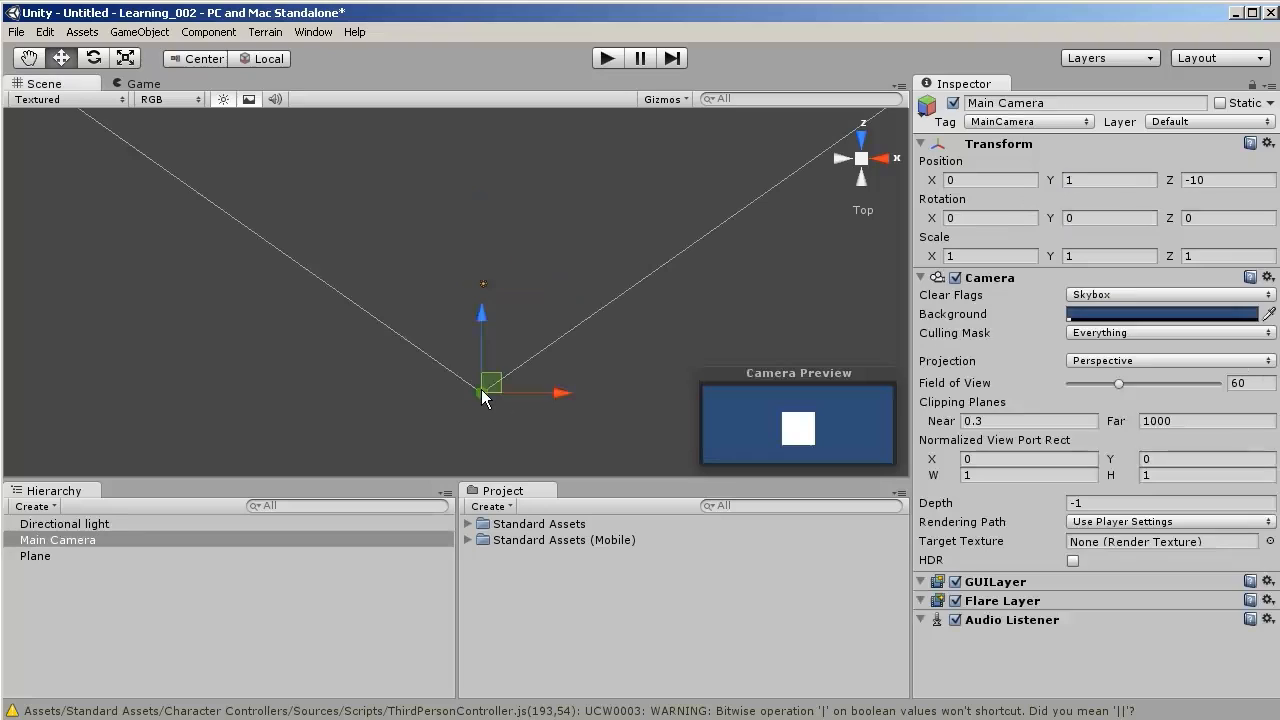
pyautogui.click(1068, 180)
pyautogui.click(483, 285)
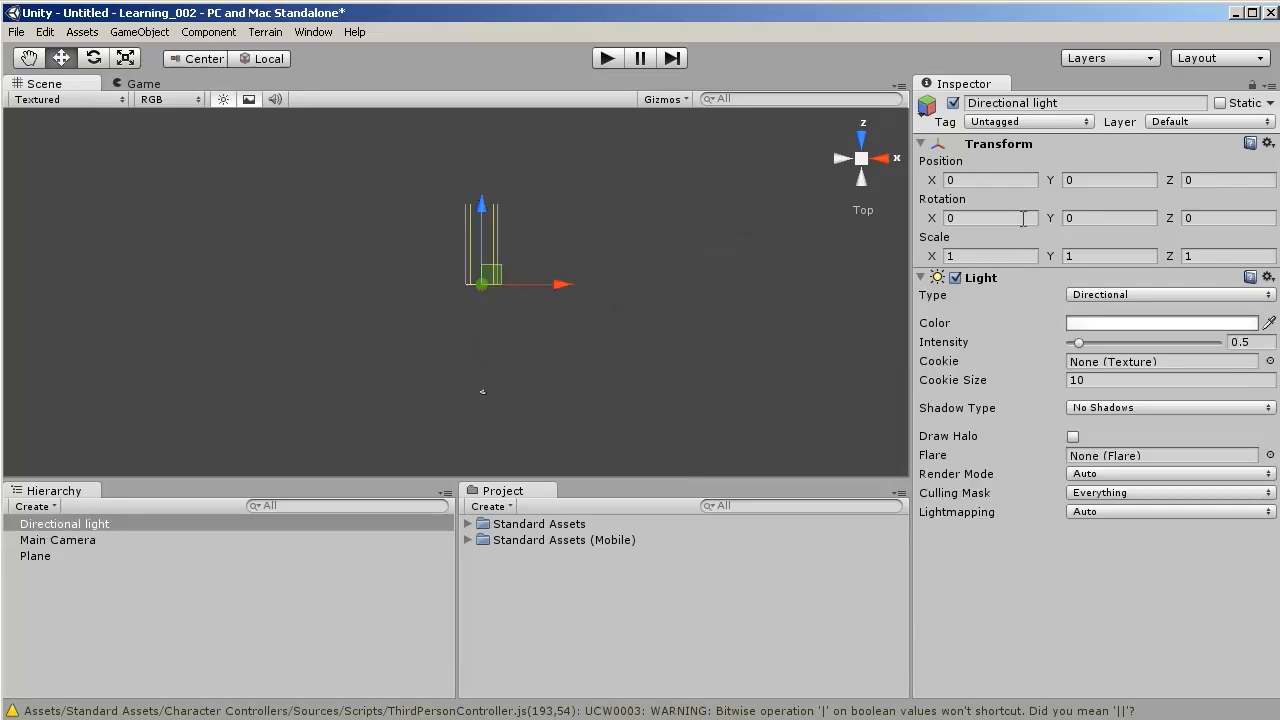
pyautogui.click(962, 178)
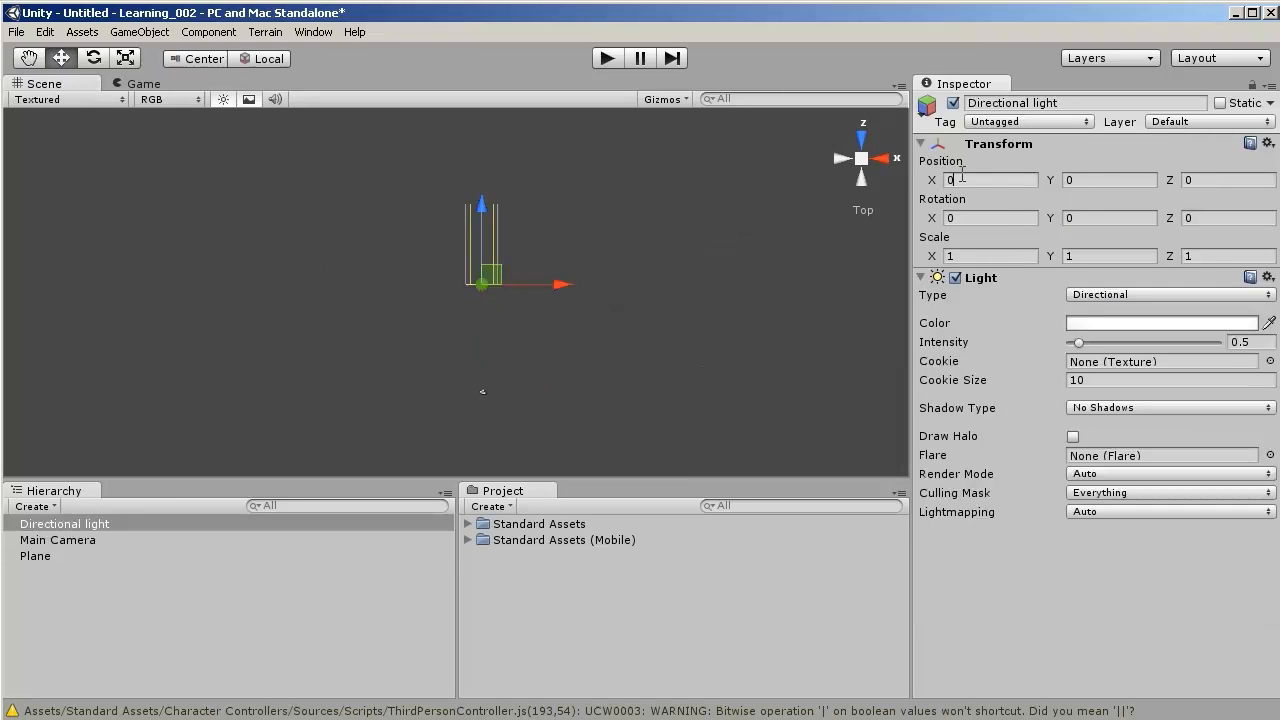
pyautogui.click(1062, 182)
pyautogui.write('-1')
pyautogui.click(1087, 180)
# - Match the directional light to the camera's depth by setting its position to Y 0 and Z -10
pyautogui.click(100, 525)
pyautogui.click(88, 541)
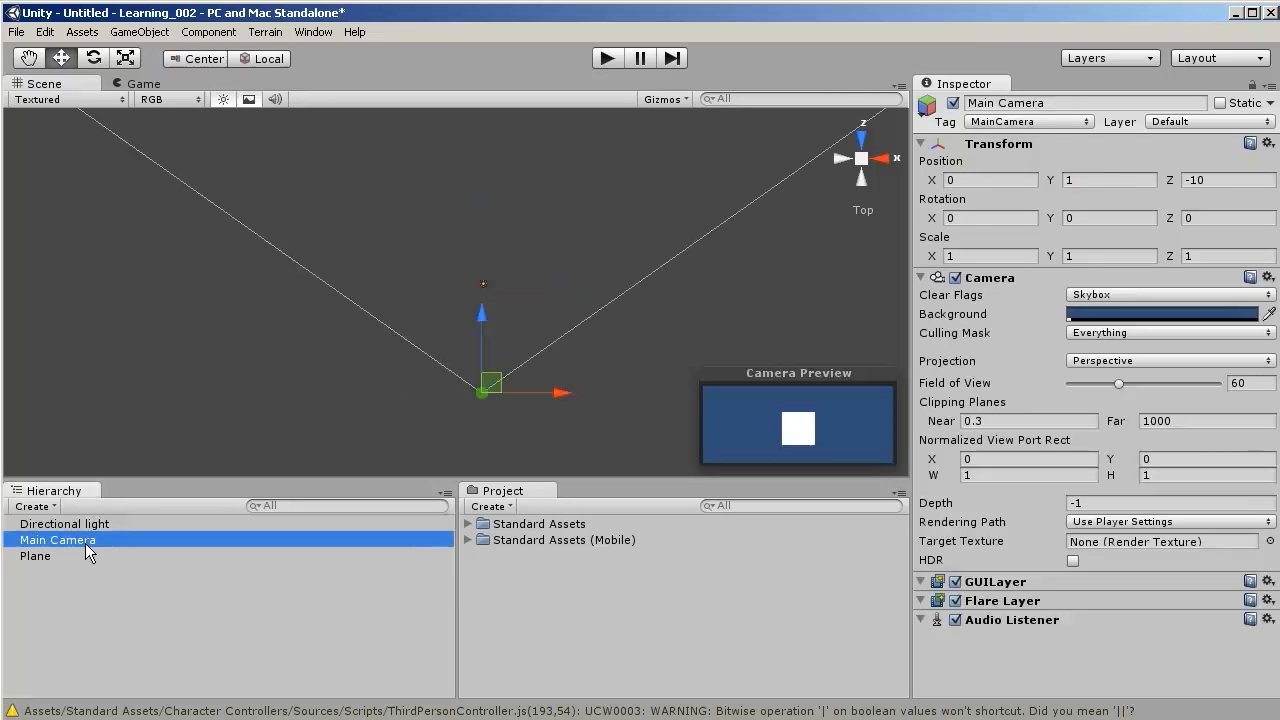
pyautogui.click(87, 522)
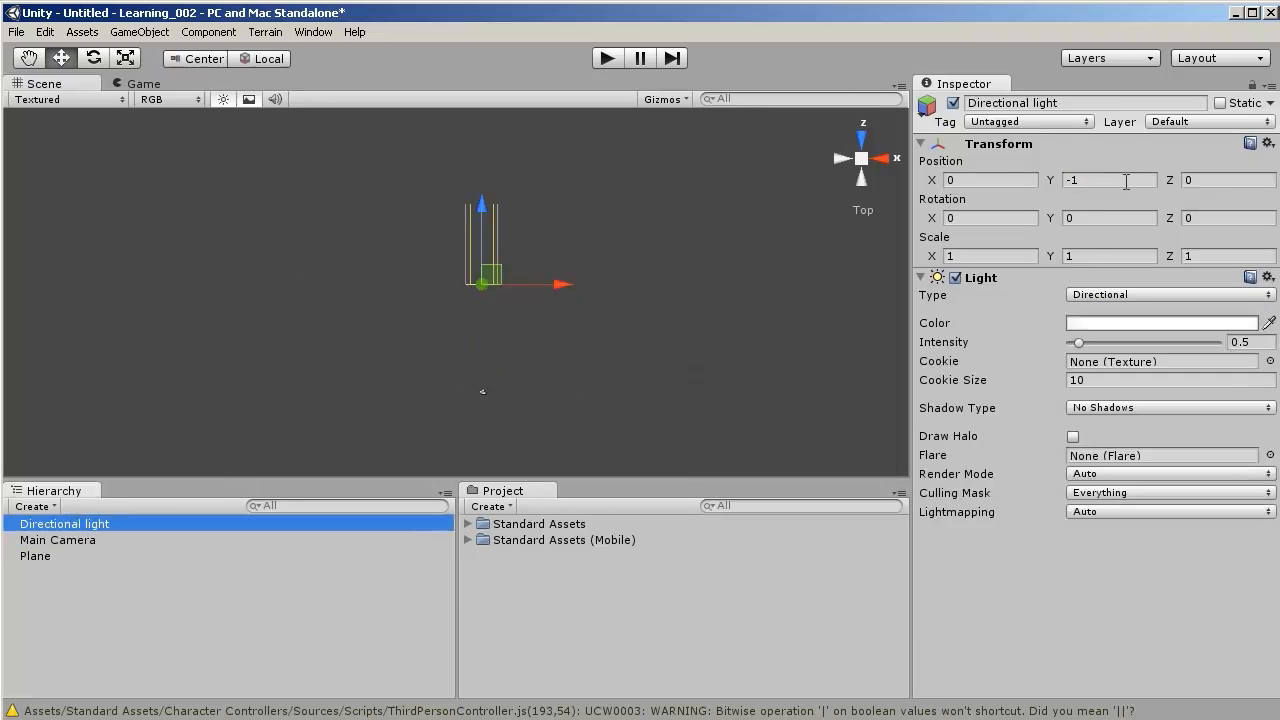
pyautogui.moveTo(1106, 180); pyautogui.dragTo(1016, 174)
pyautogui.write('0')
pyautogui.moveTo(1196, 182); pyautogui.dragTo(1149, 183)
pyautogui.write('-10')
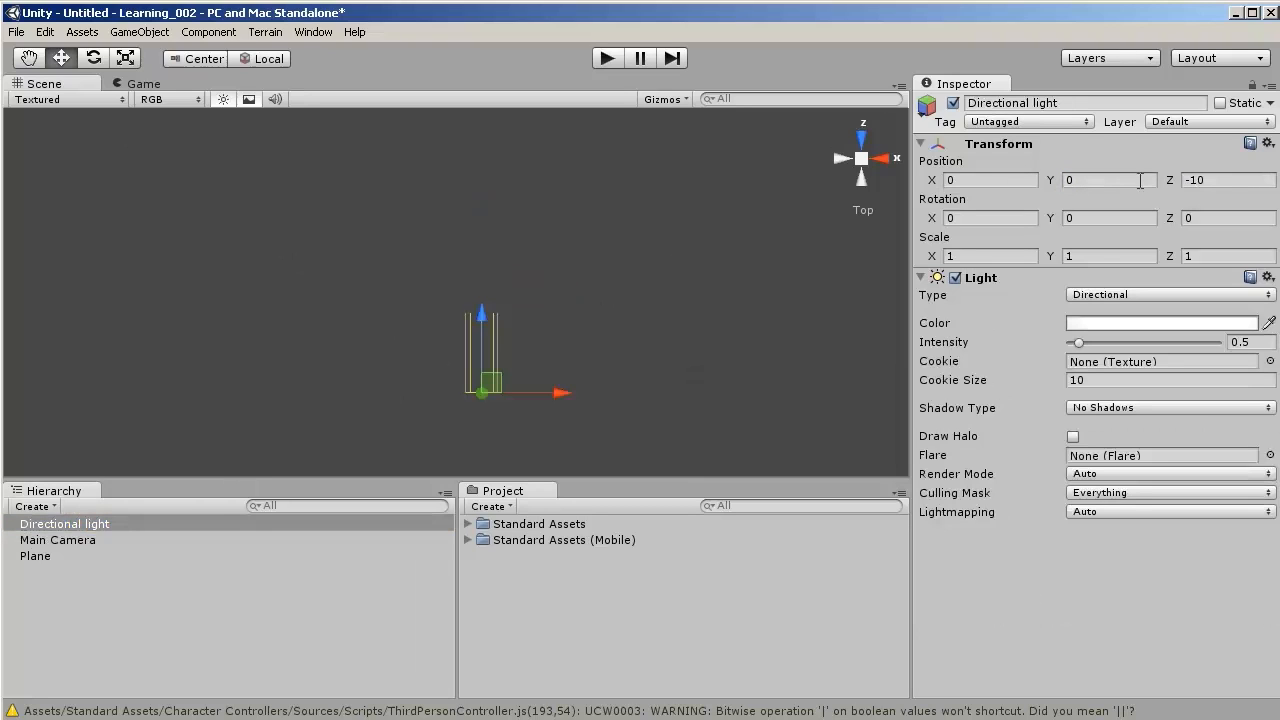
# - Set the Main Camera's Y position to 0
pyautogui.click(58, 540)
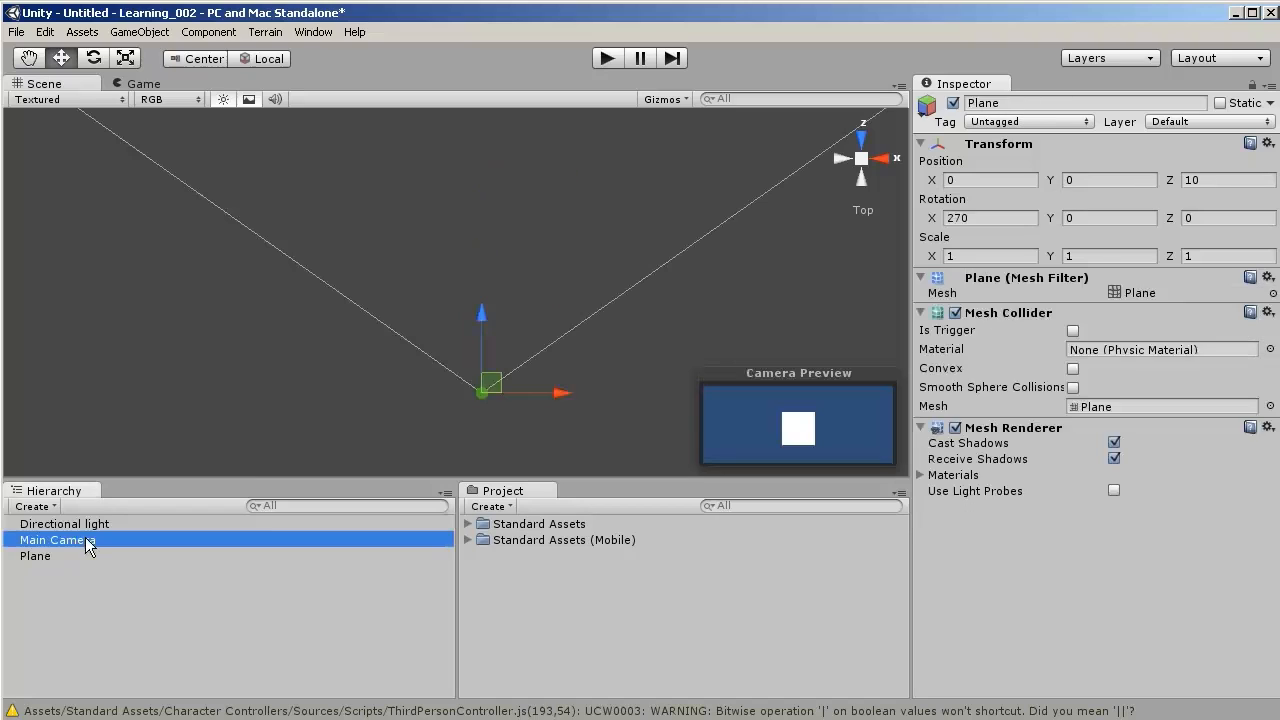
pyautogui.click(1110, 180)
pyautogui.write('0')
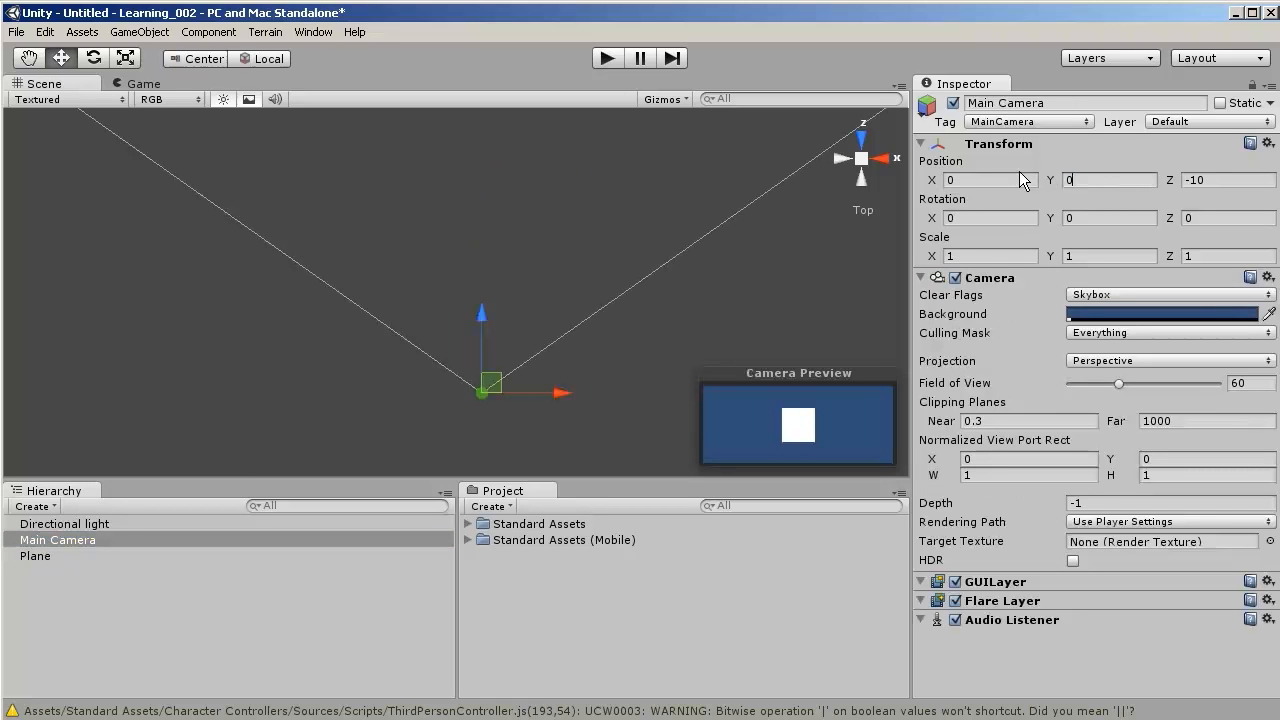
pyautogui.press('Return')
# - Compare the light's and camera's positions, and set the Main Camera's projection to Orthographic
pyautogui.click(90, 526)
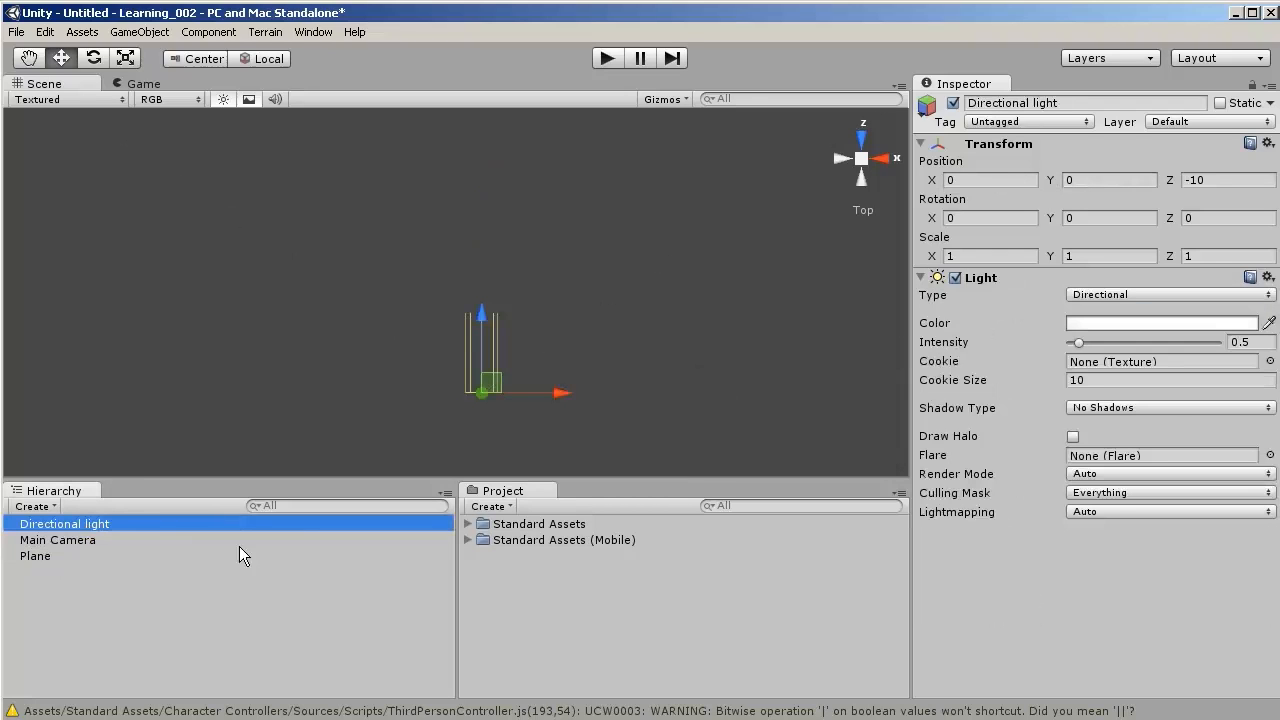
pyautogui.click(52, 540)
pyautogui.click(61, 524)
pyautogui.click(64, 540)
pyautogui.click(1118, 362)
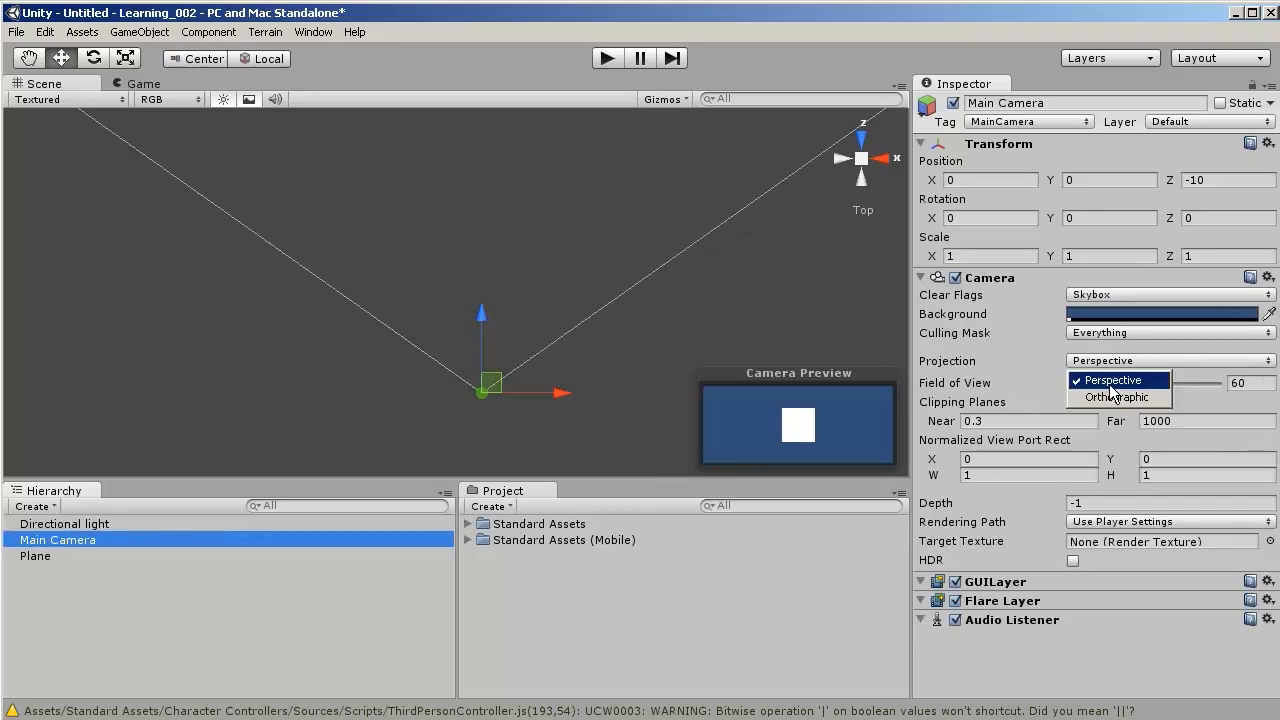
pyautogui.click(1110, 394)
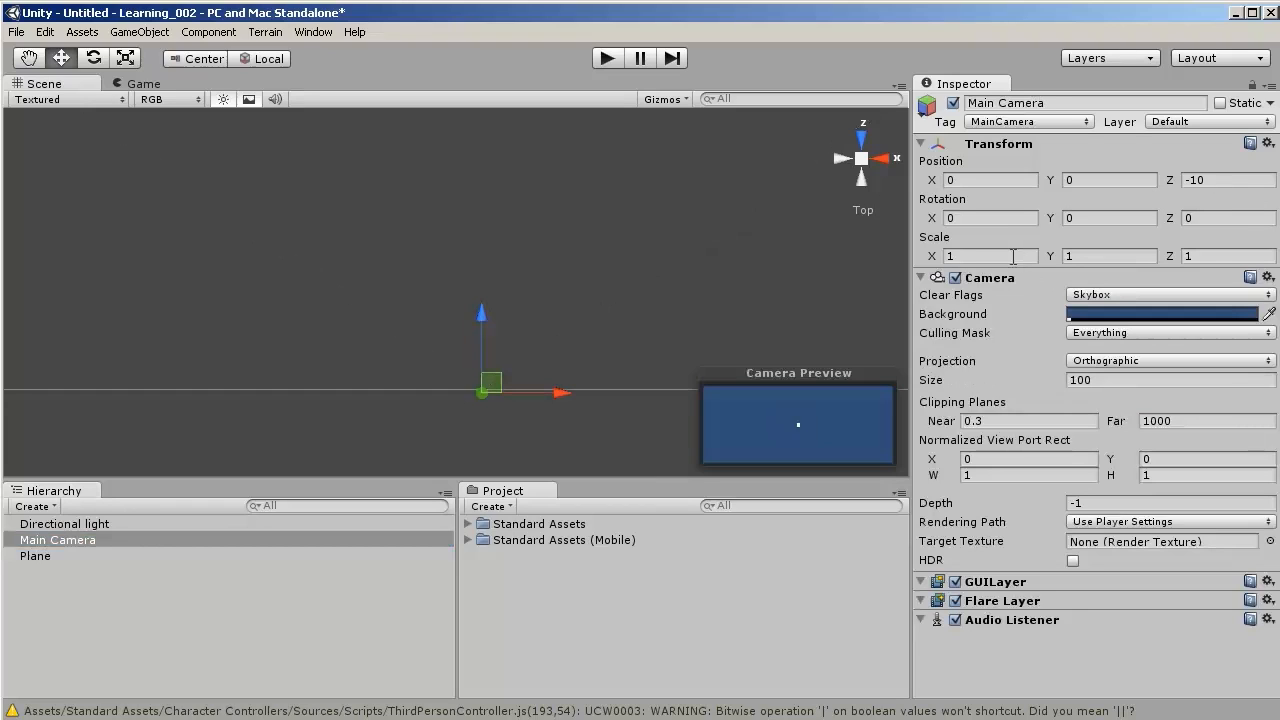
# - Compare the Plane, Directional light and Main Camera settings, and set the Main Camera's orthographic size to 10
pyautogui.click(35, 556)
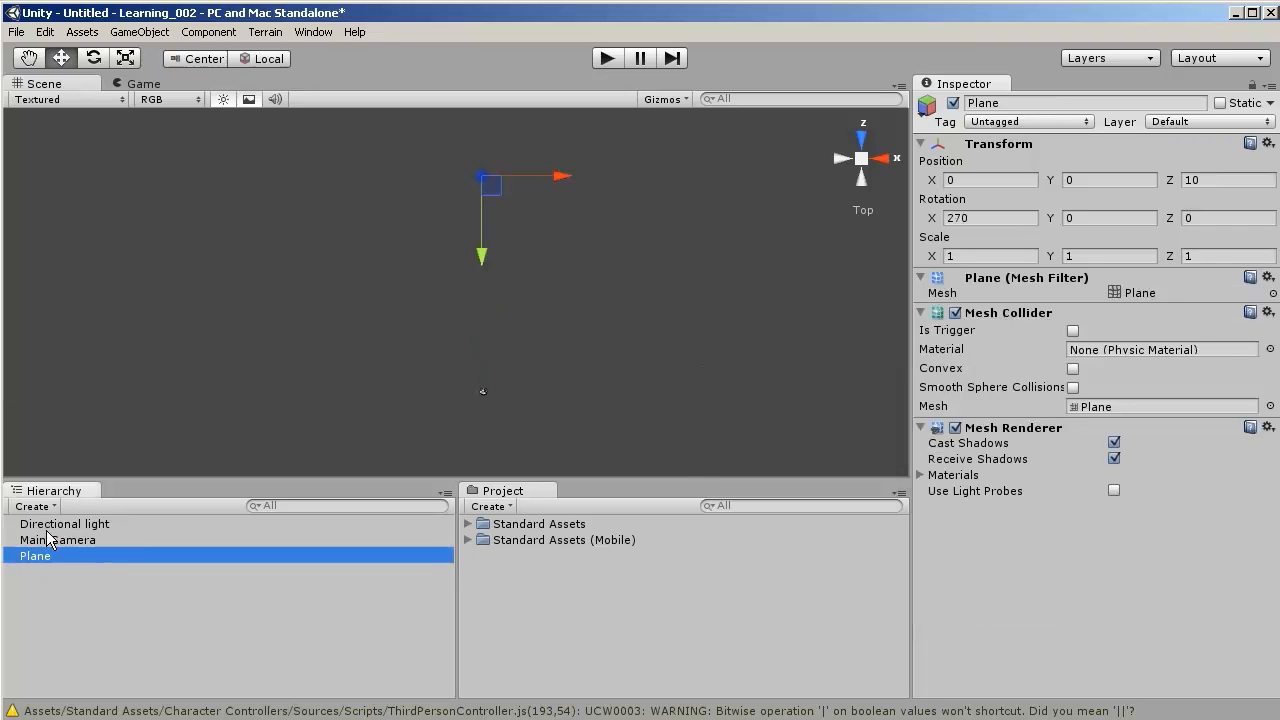
pyautogui.click(47, 528)
pyautogui.click(49, 545)
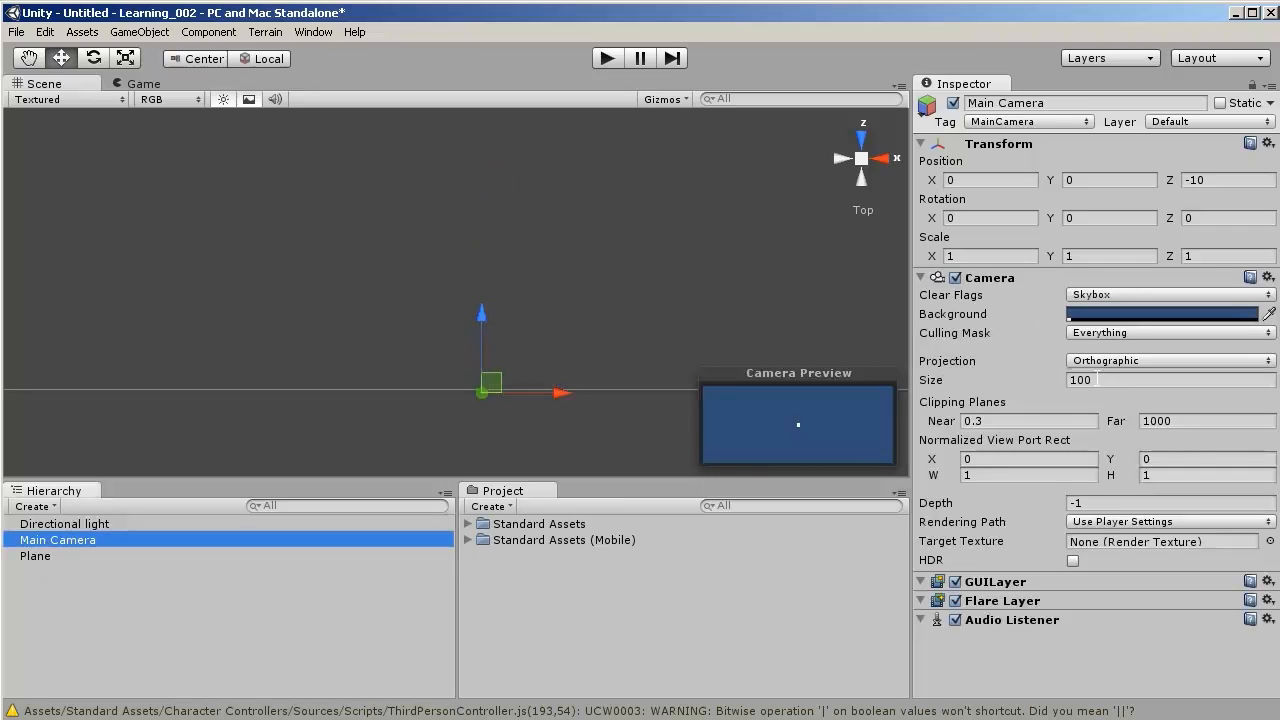
pyautogui.click(1097, 380)
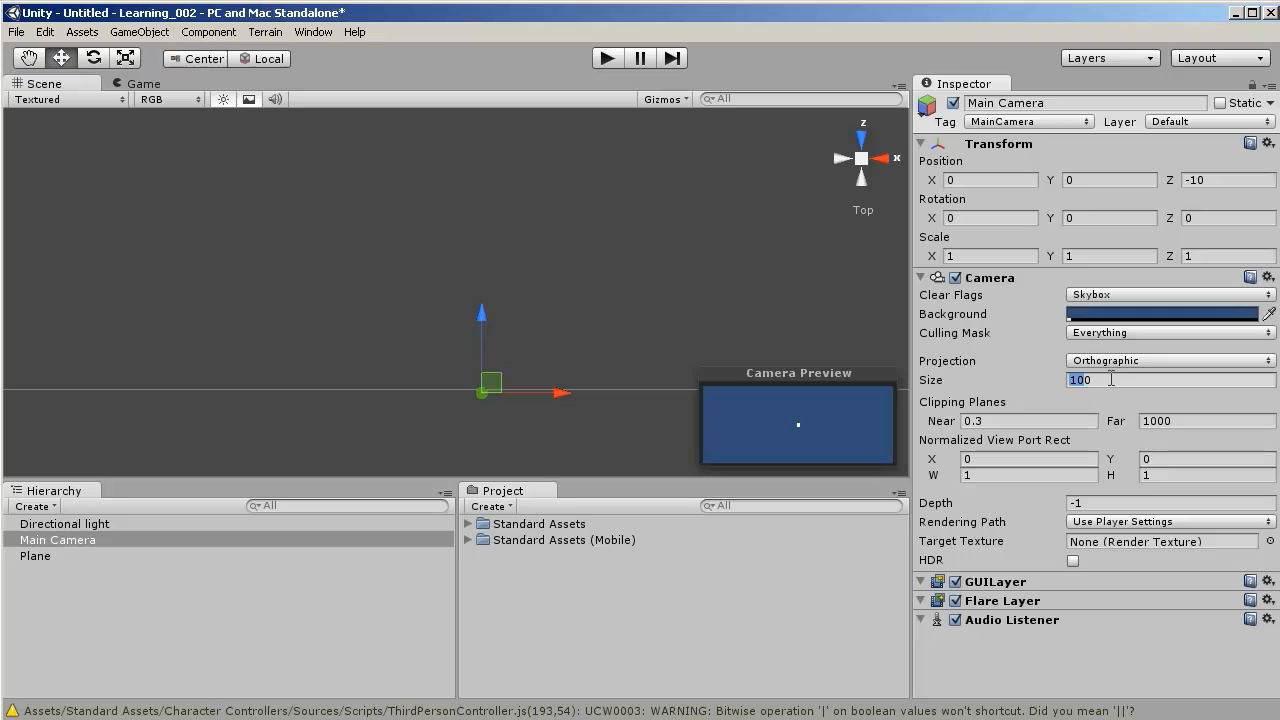
pyautogui.click(1074, 378)
pyautogui.click(1100, 380)
pyautogui.moveTo(1084, 380); pyautogui.dragTo(1094, 380)
pyautogui.press('BackSpace')
pyautogui.press('BackSpace')
pyautogui.press('BackSpace')
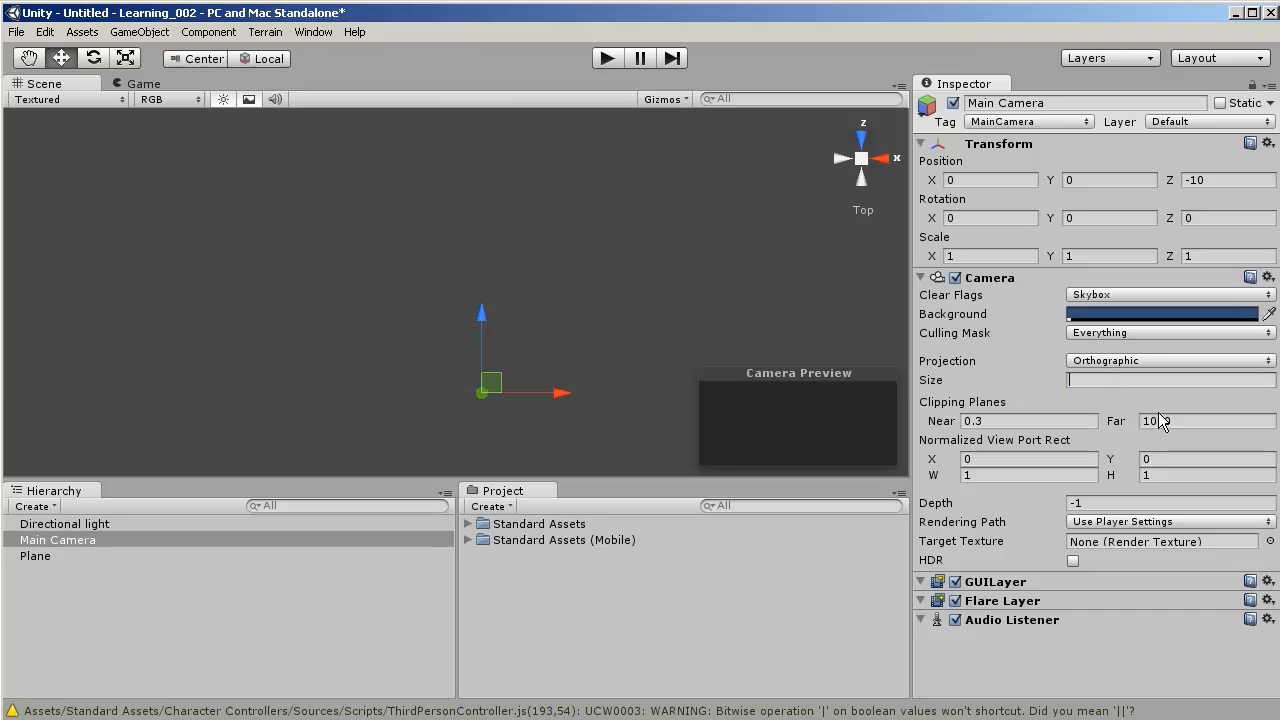
pyautogui.write('10')
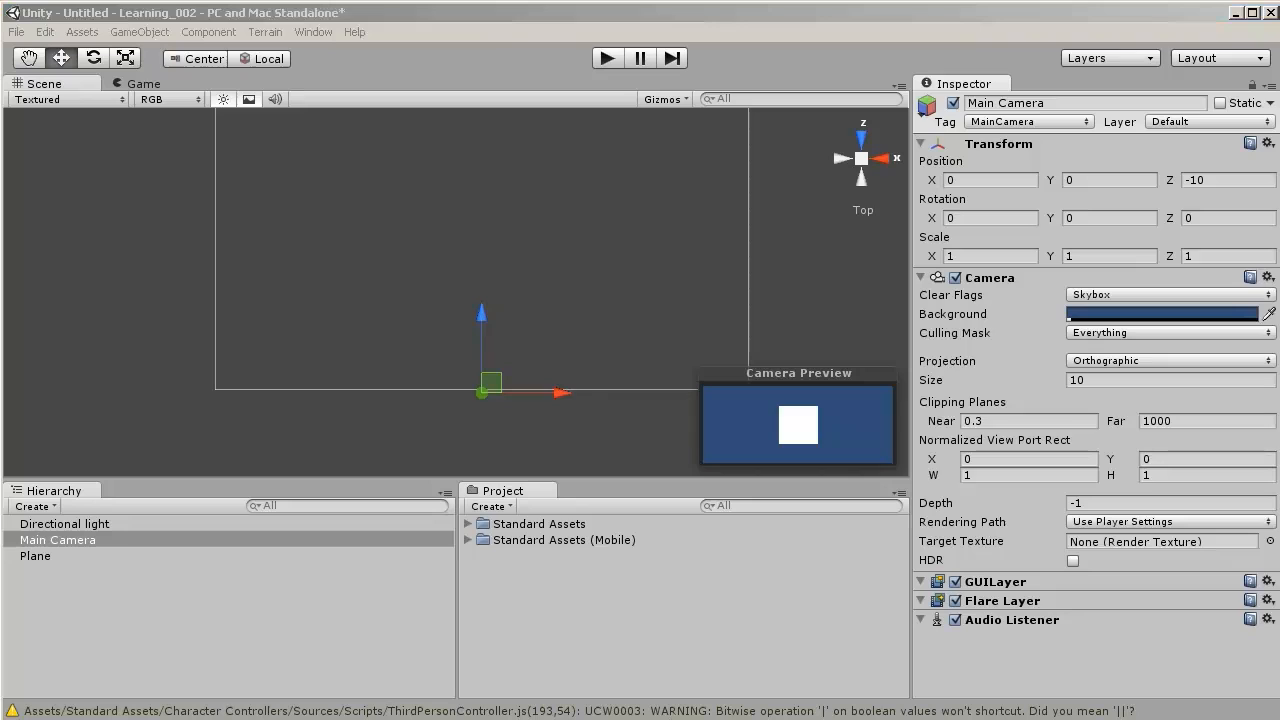
pyautogui.click(955, 674)
pyautogui.click(951, 20)
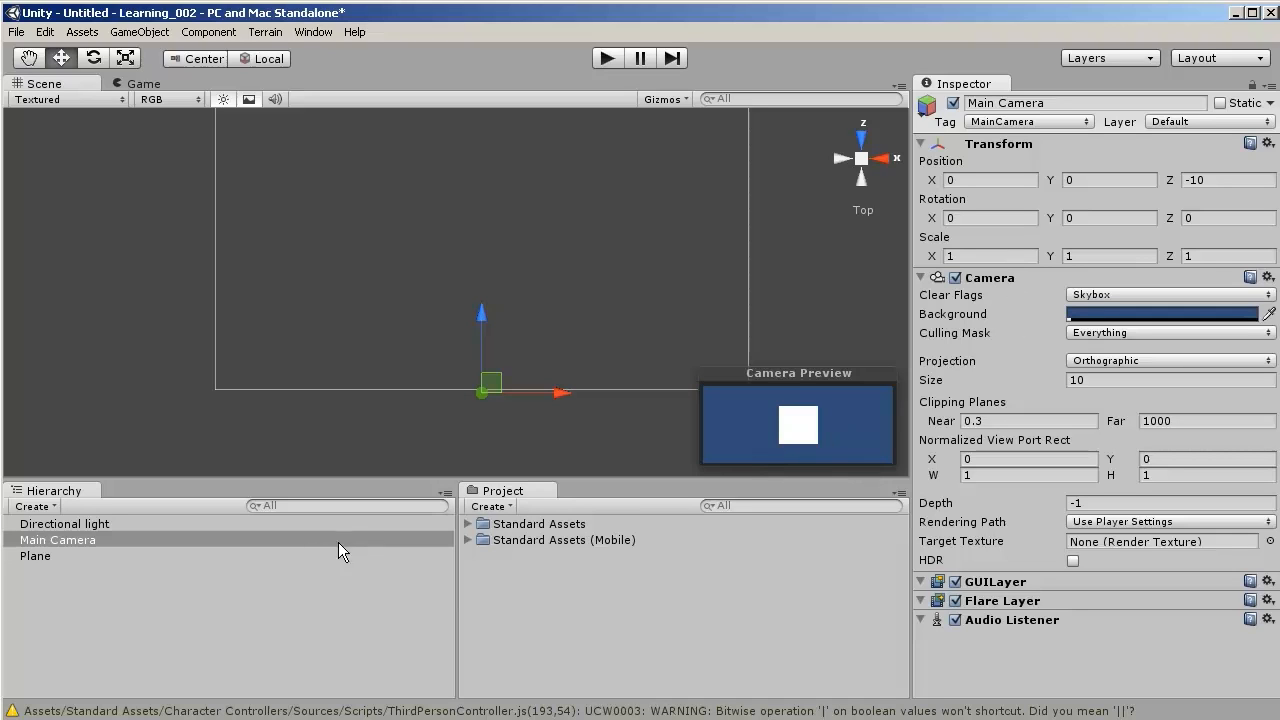
# - Set the Plane's X, Y and Z scale to 10 and check the Main Camera's preview
pyautogui.click(40, 558)
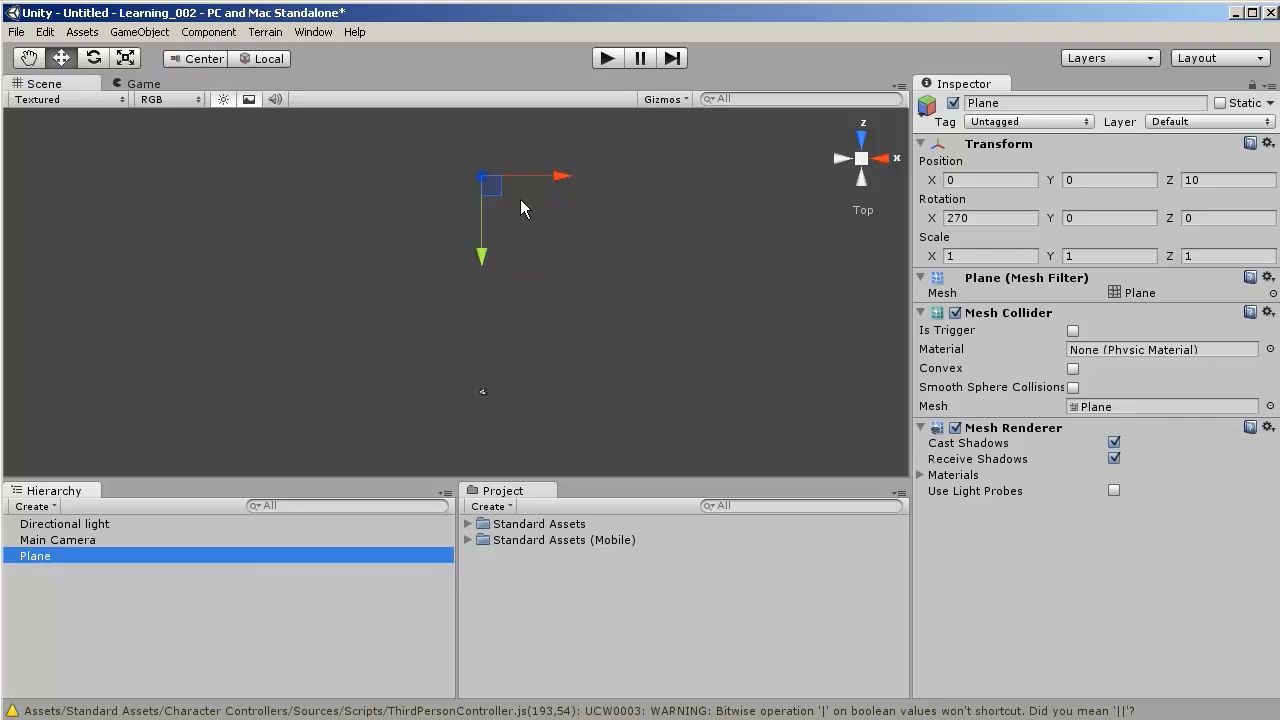
pyautogui.click(91, 540)
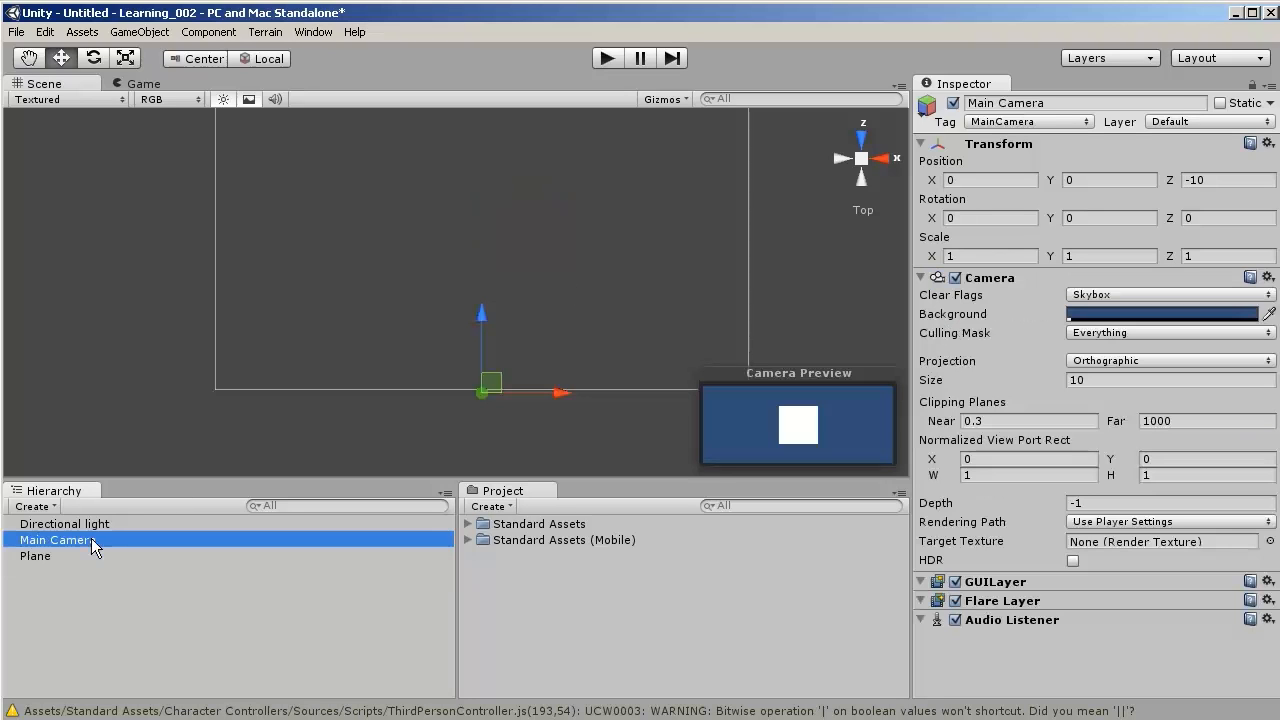
pyautogui.click(89, 553)
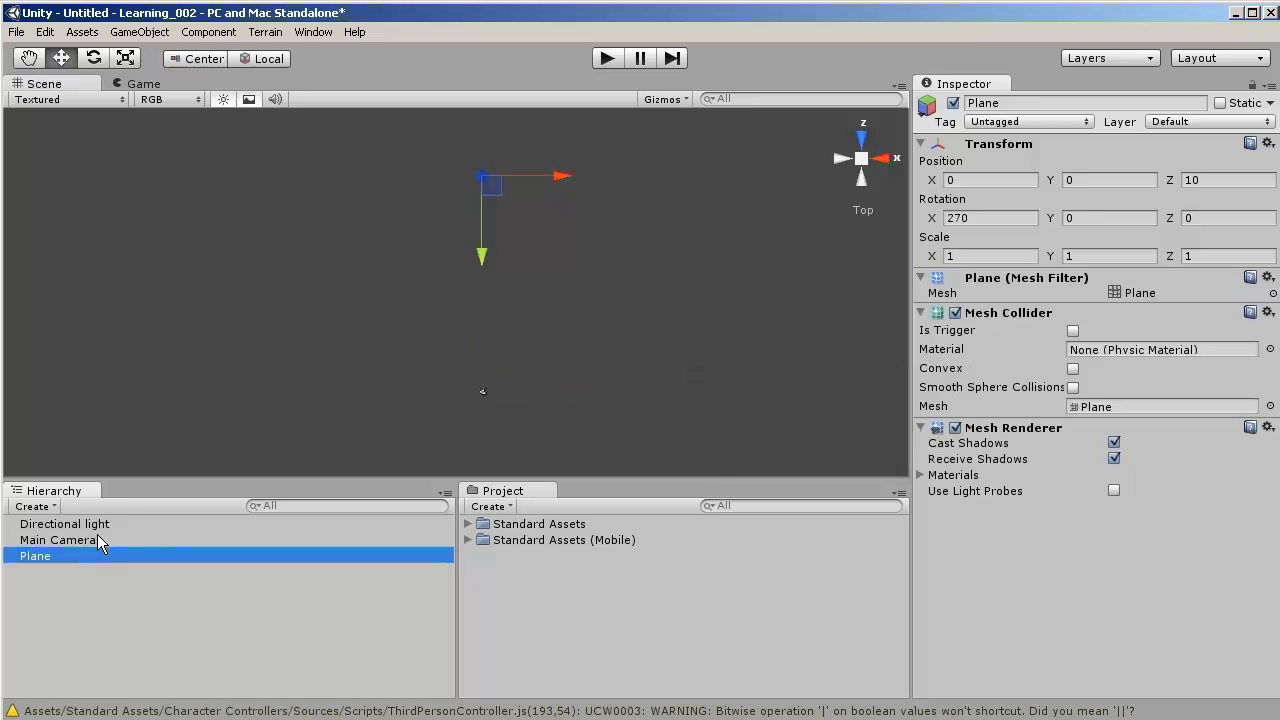
pyautogui.click(970, 256)
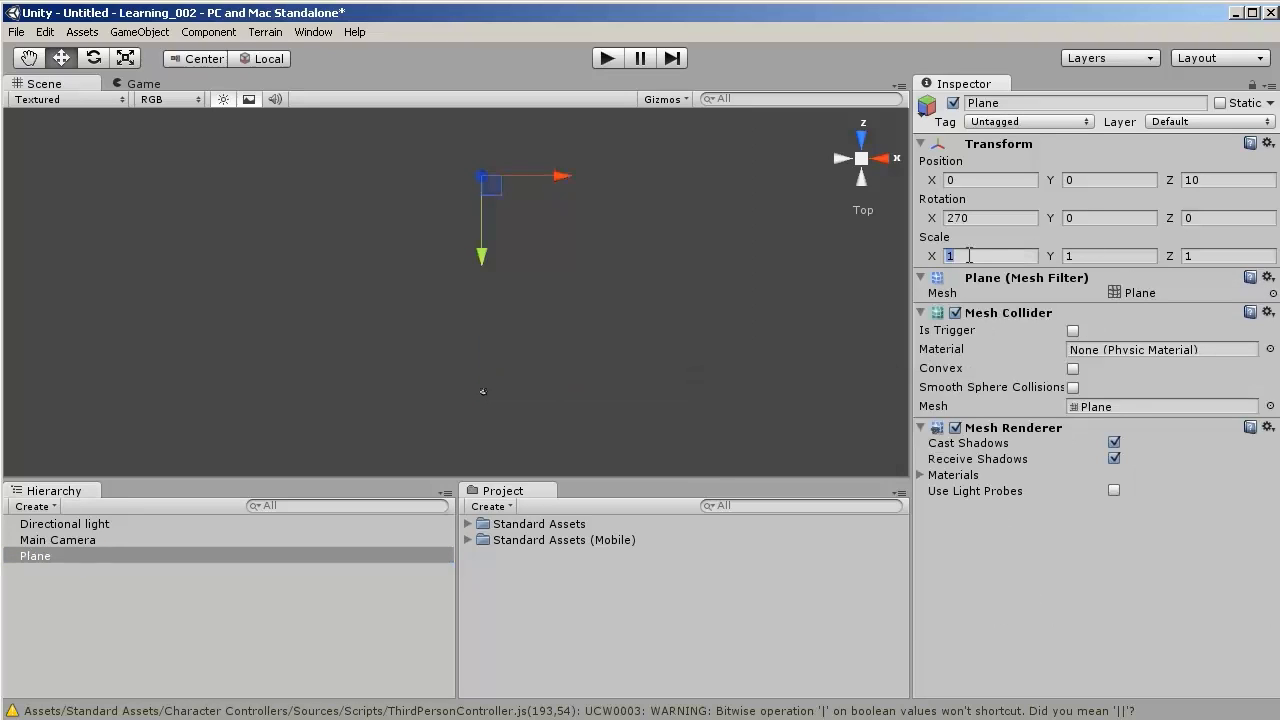
pyautogui.write('0')
pyautogui.click(1088, 257)
pyautogui.write('0')
pyautogui.press('Tab')
pyautogui.write('0')
pyautogui.press('BackSpace')
pyautogui.write('10')
pyautogui.click(170, 542)
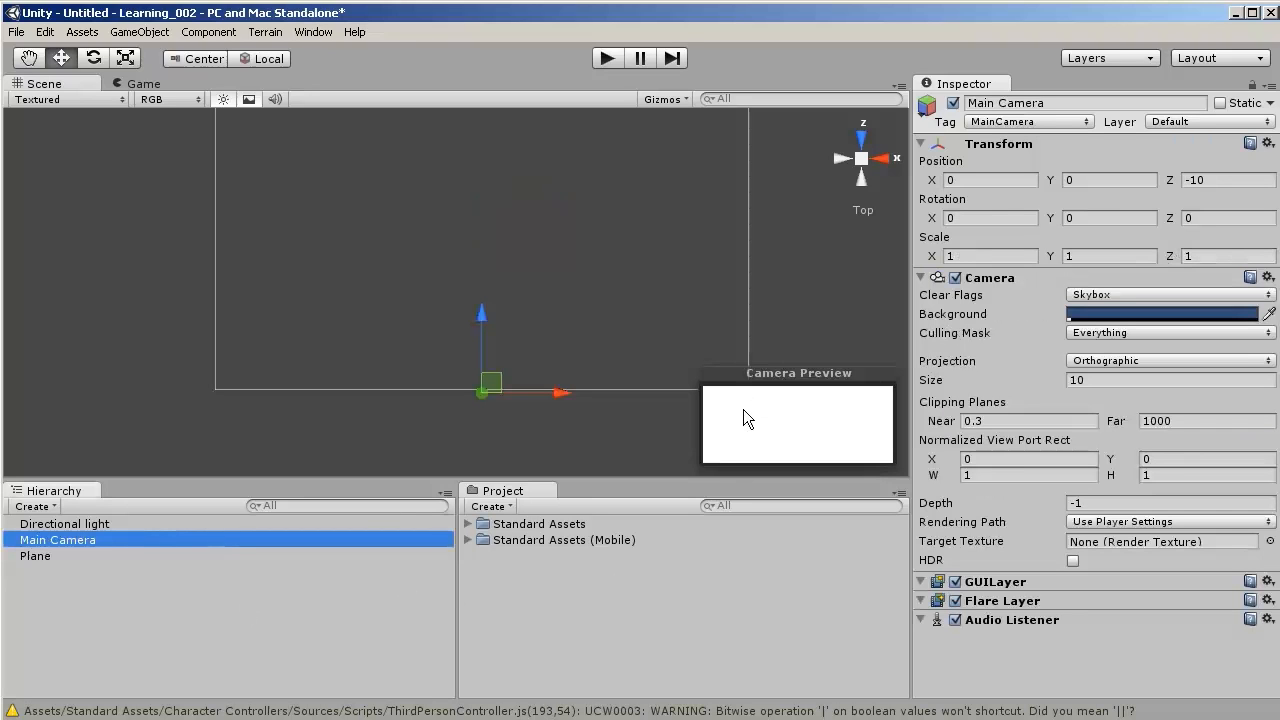
pyautogui.click(602, 586)
pyautogui.rightClick(623, 585)
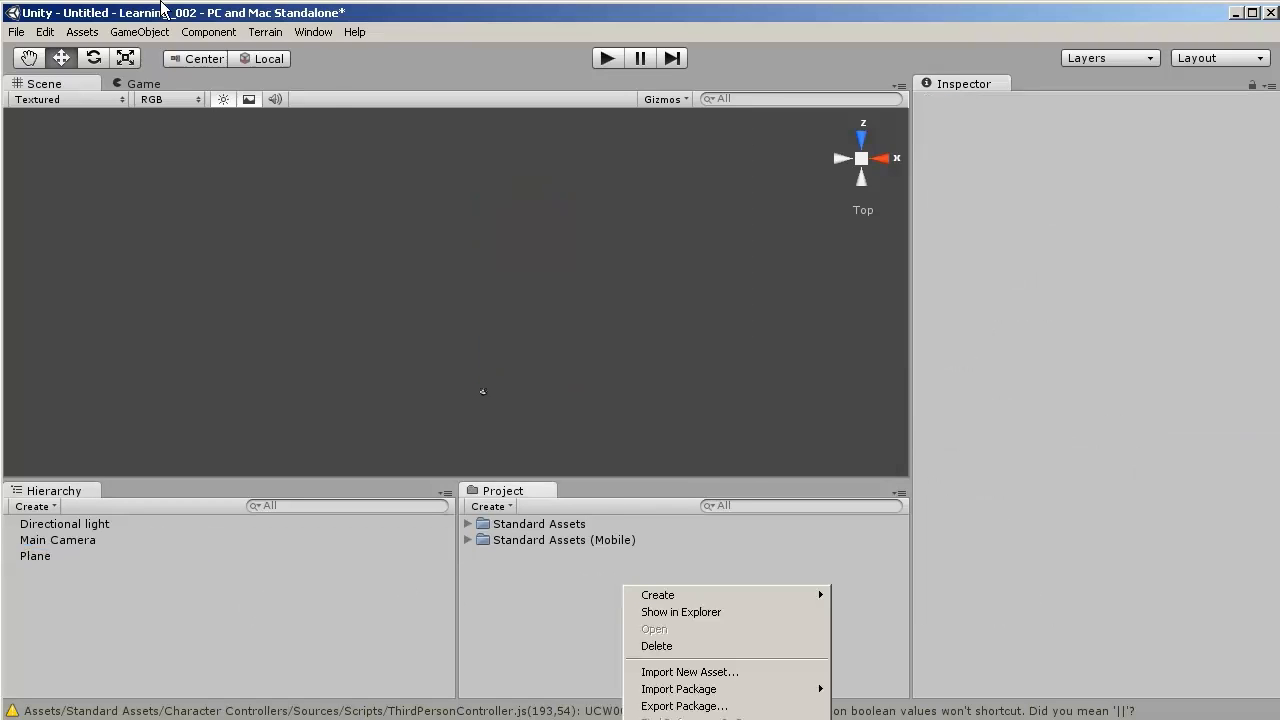
pyautogui.click(155, 38)
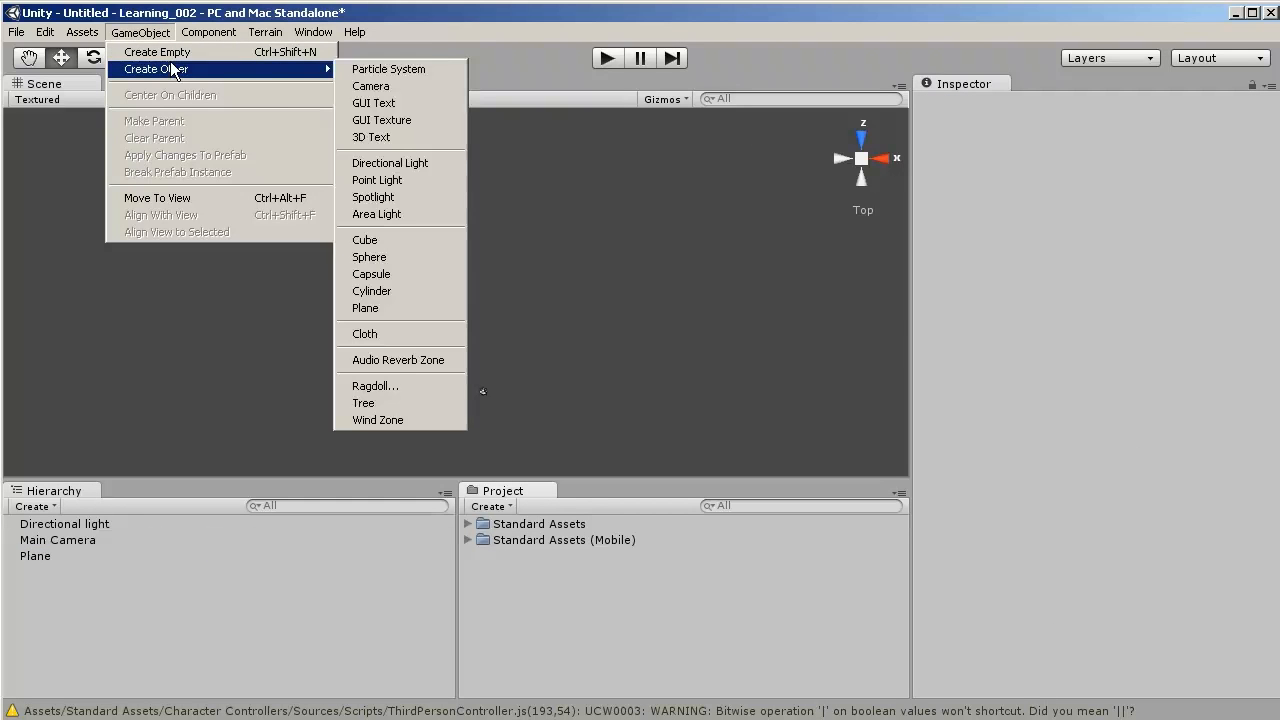
pyautogui.click(183, 35)
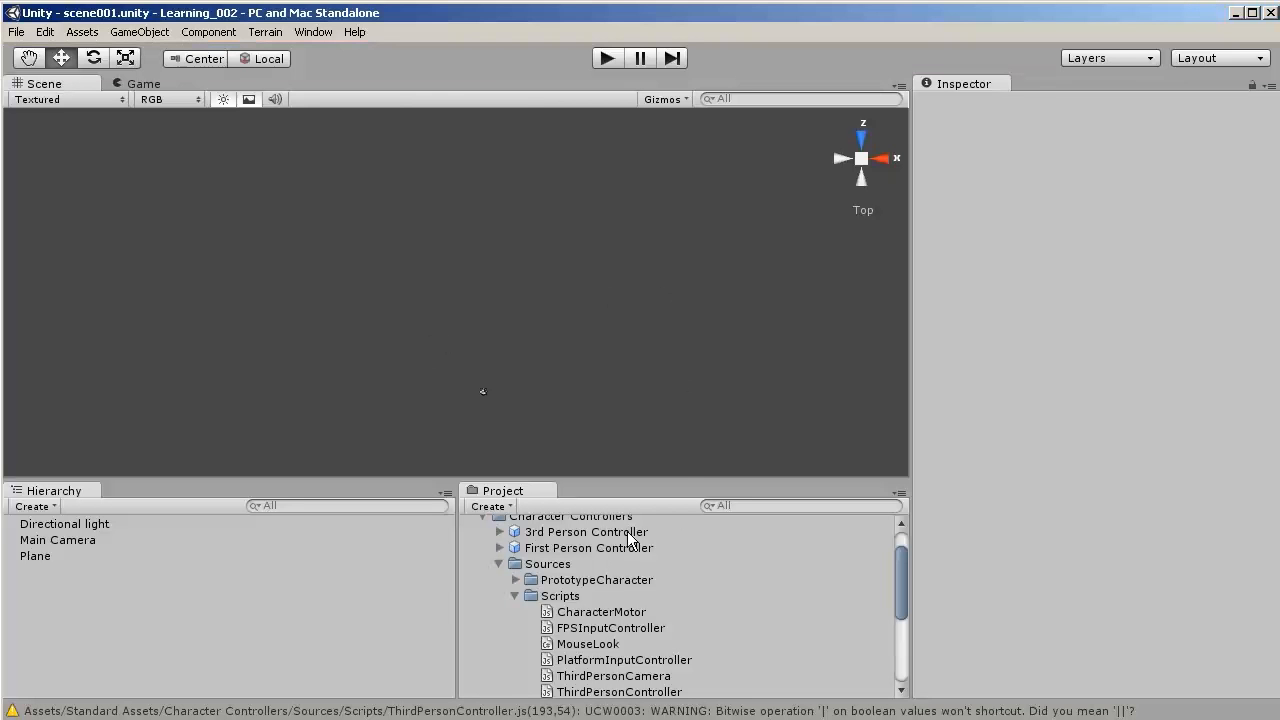
# - Collapse the Sources and Character Controllers folders inside the project's Standard Assets folder
pyautogui.click(499, 563)
pyautogui.click(483, 518)
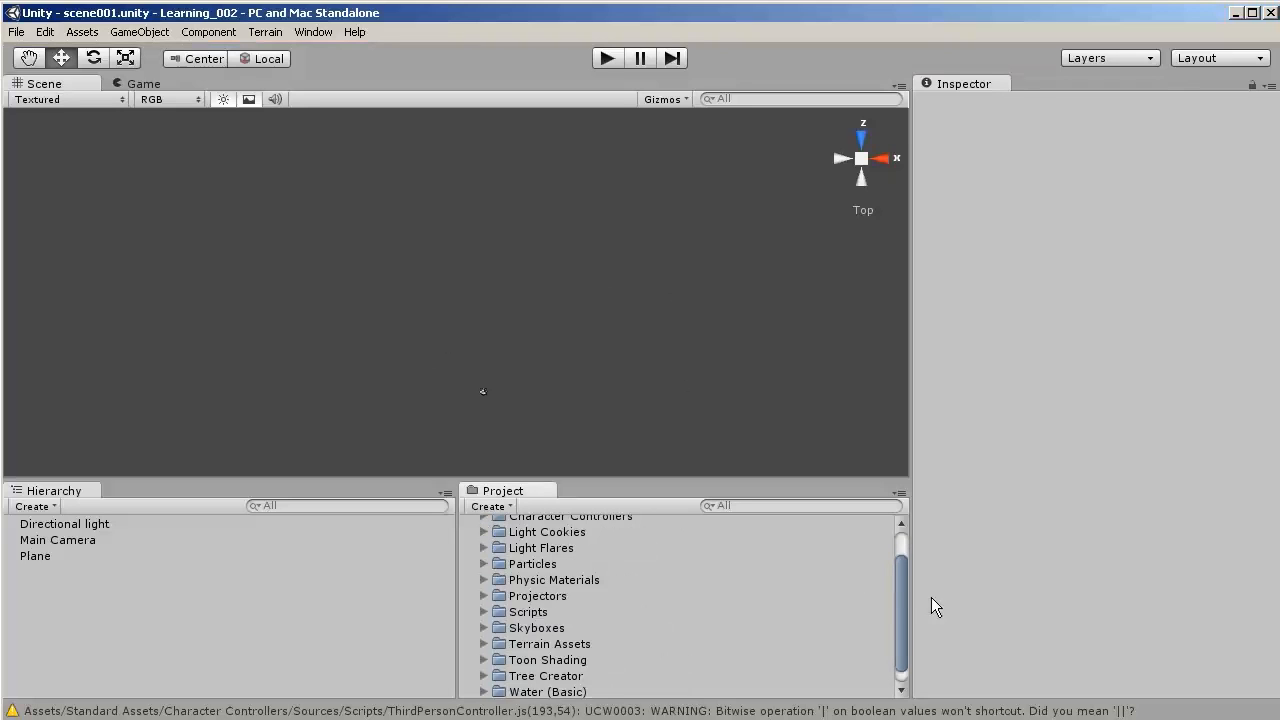
pyautogui.click(890, 612)
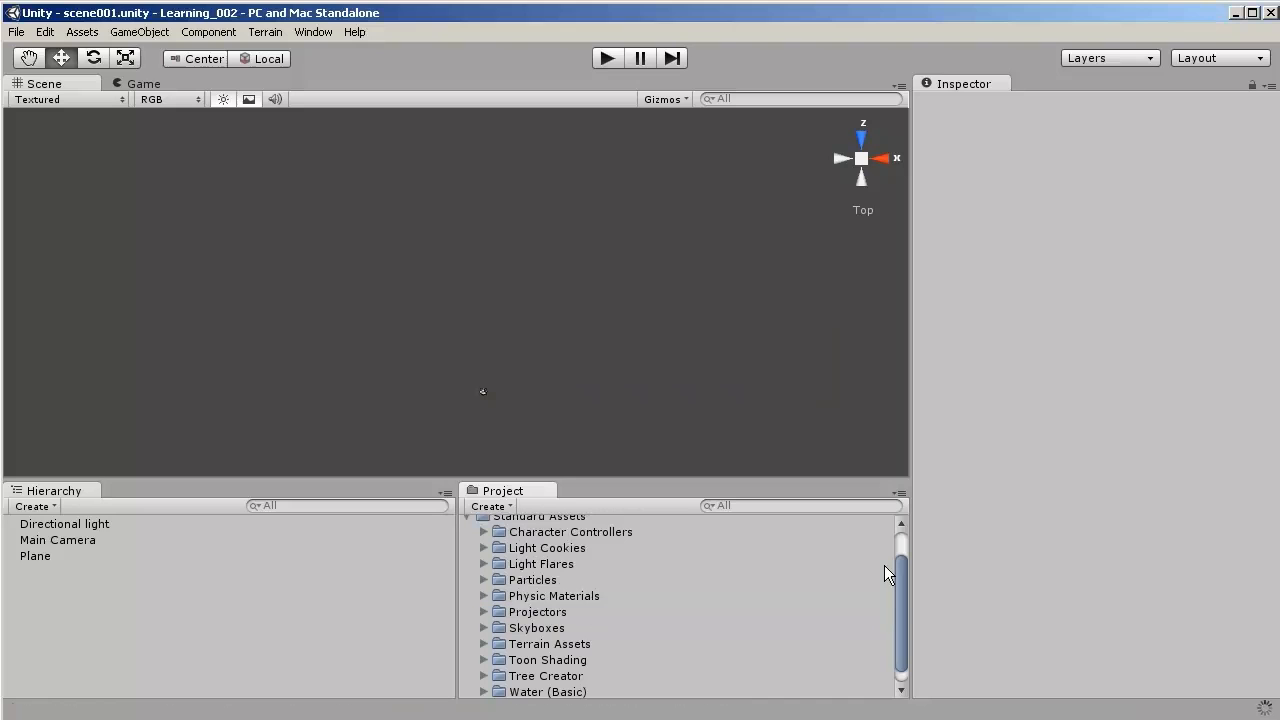
# - Undo the last action and redo it
pyautogui.click(45, 31)
pyautogui.click(45, 47)
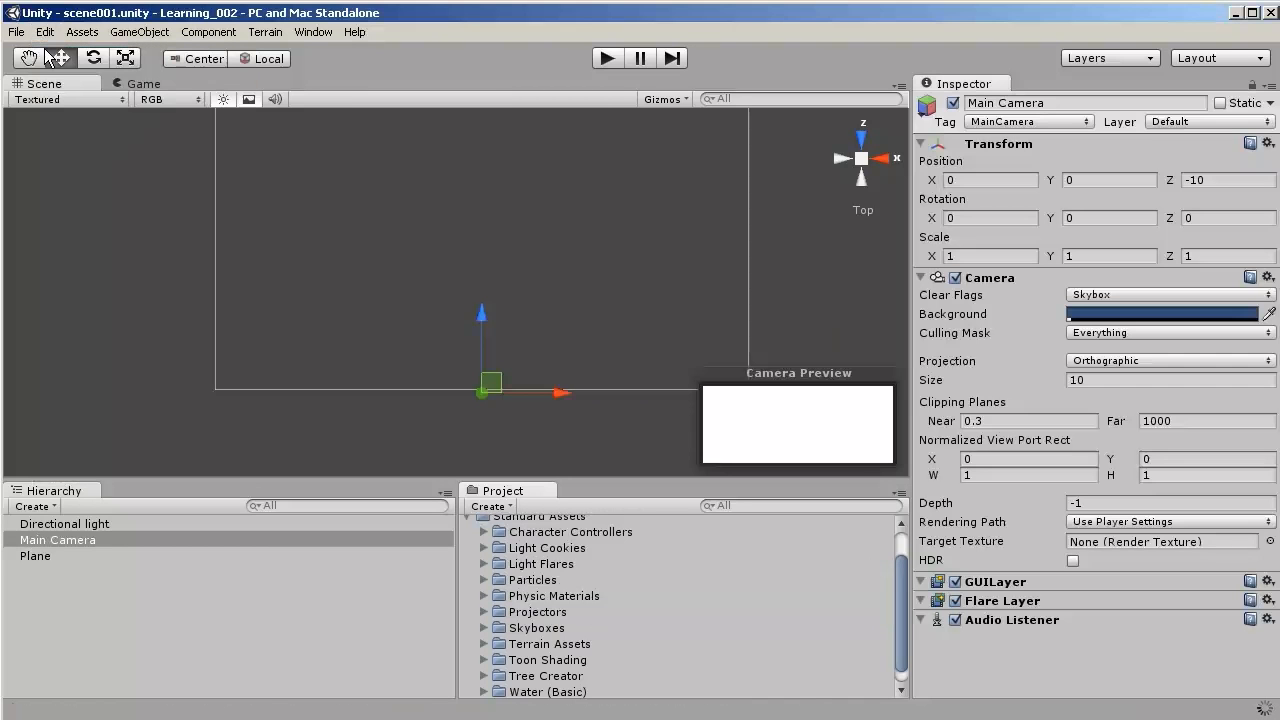
pyautogui.click(45, 31)
pyautogui.click(45, 65)
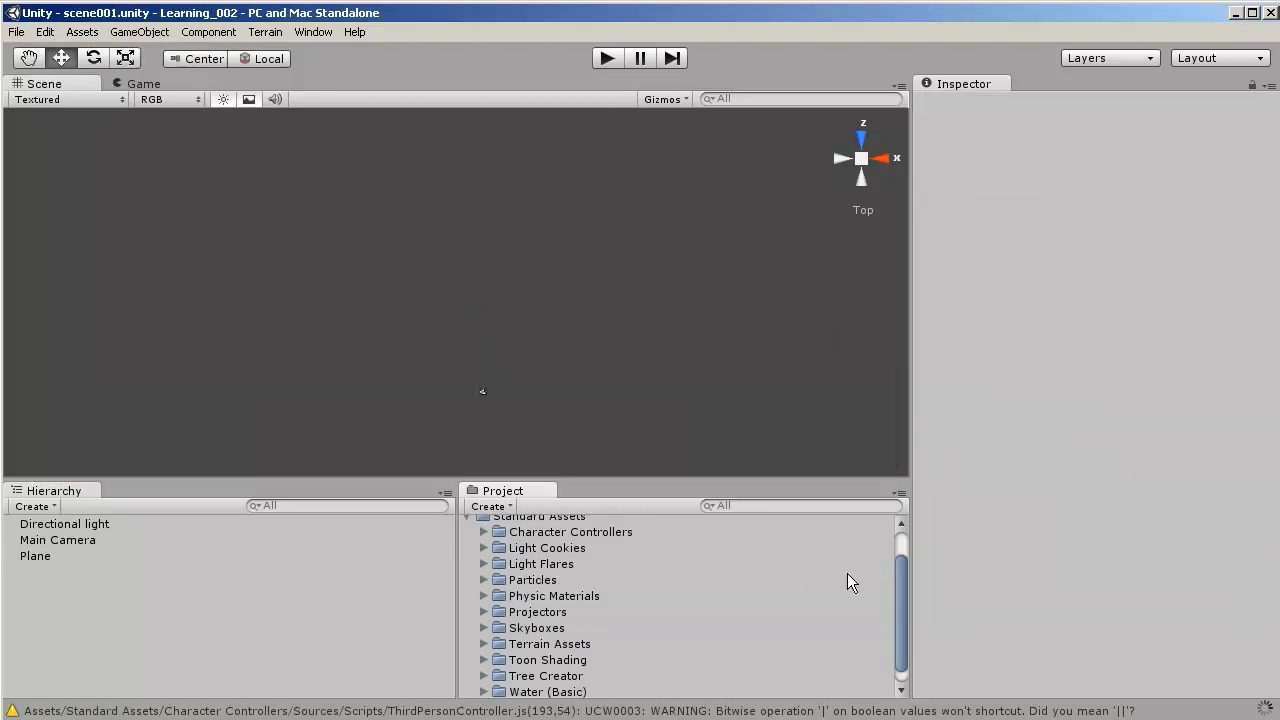
# - Move the Scripts folder back into Standard Assets and collapse the Standard Assets folder
pyautogui.moveTo(895, 593); pyautogui.dragTo(850, 531)
pyautogui.click(468, 557)
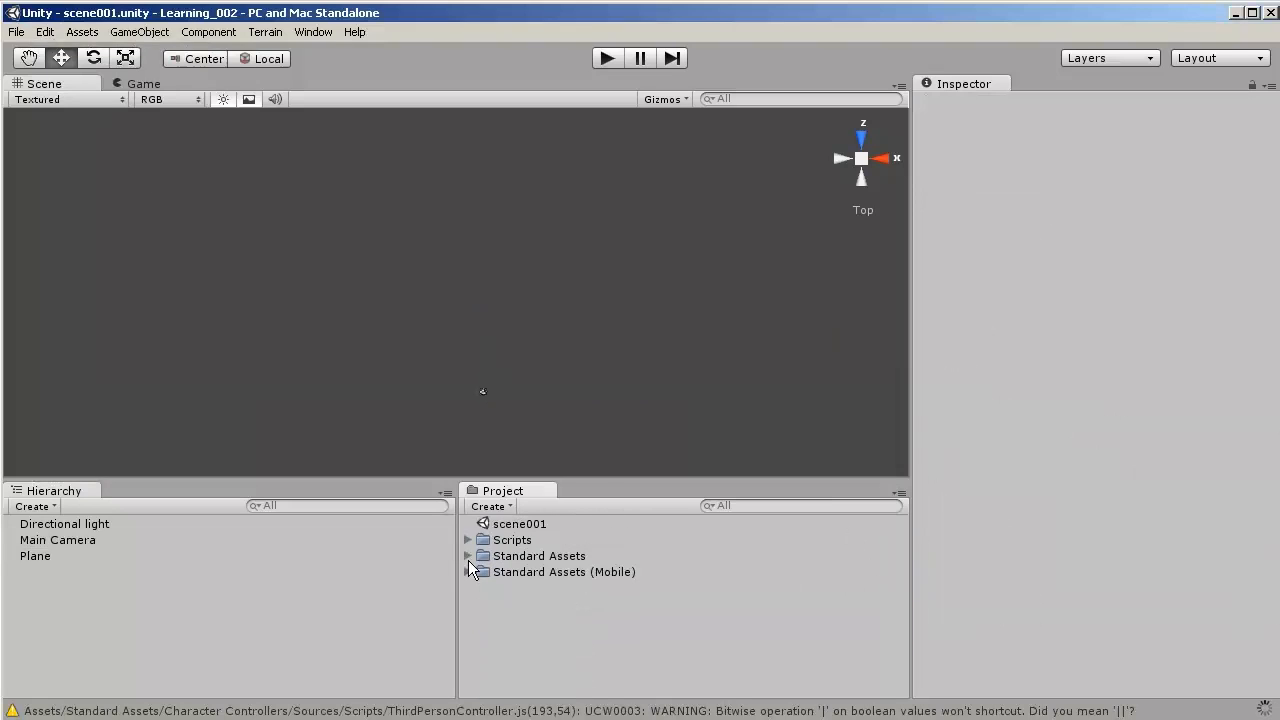
pyautogui.moveTo(512, 540); pyautogui.dragTo(705, 574)
pyautogui.moveTo(486, 541); pyautogui.dragTo(515, 556)
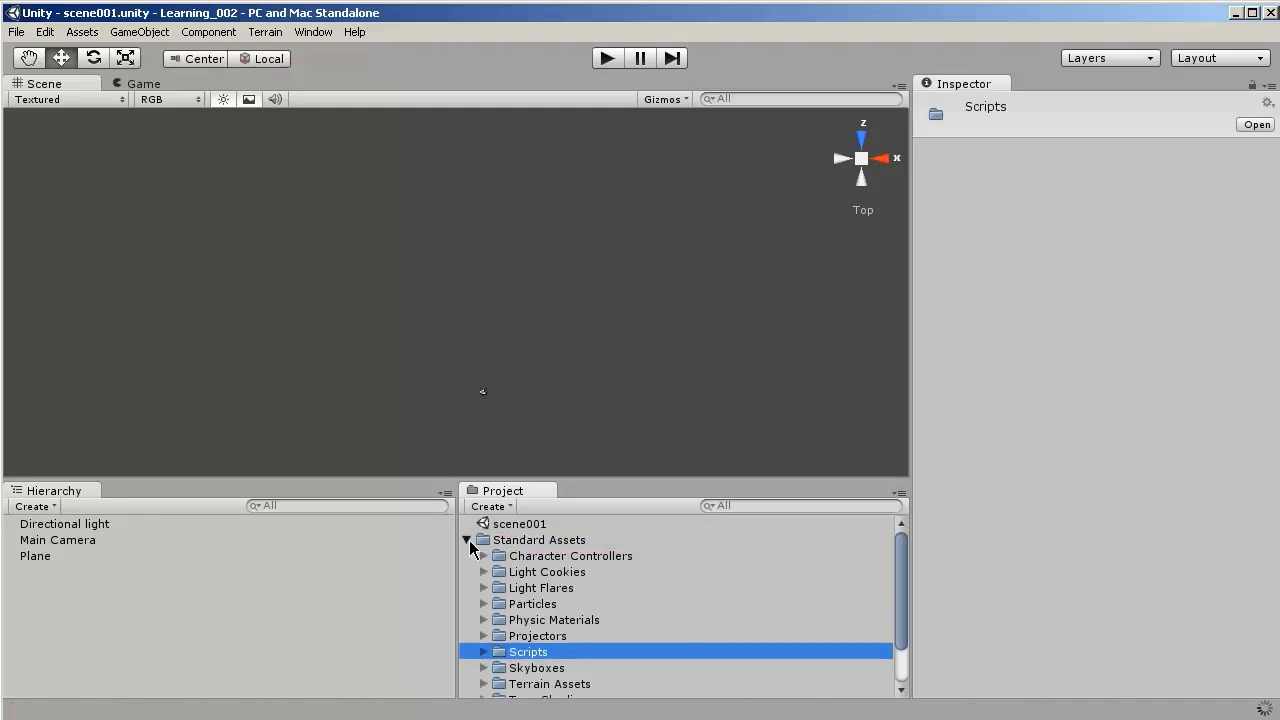
pyautogui.click(467, 541)
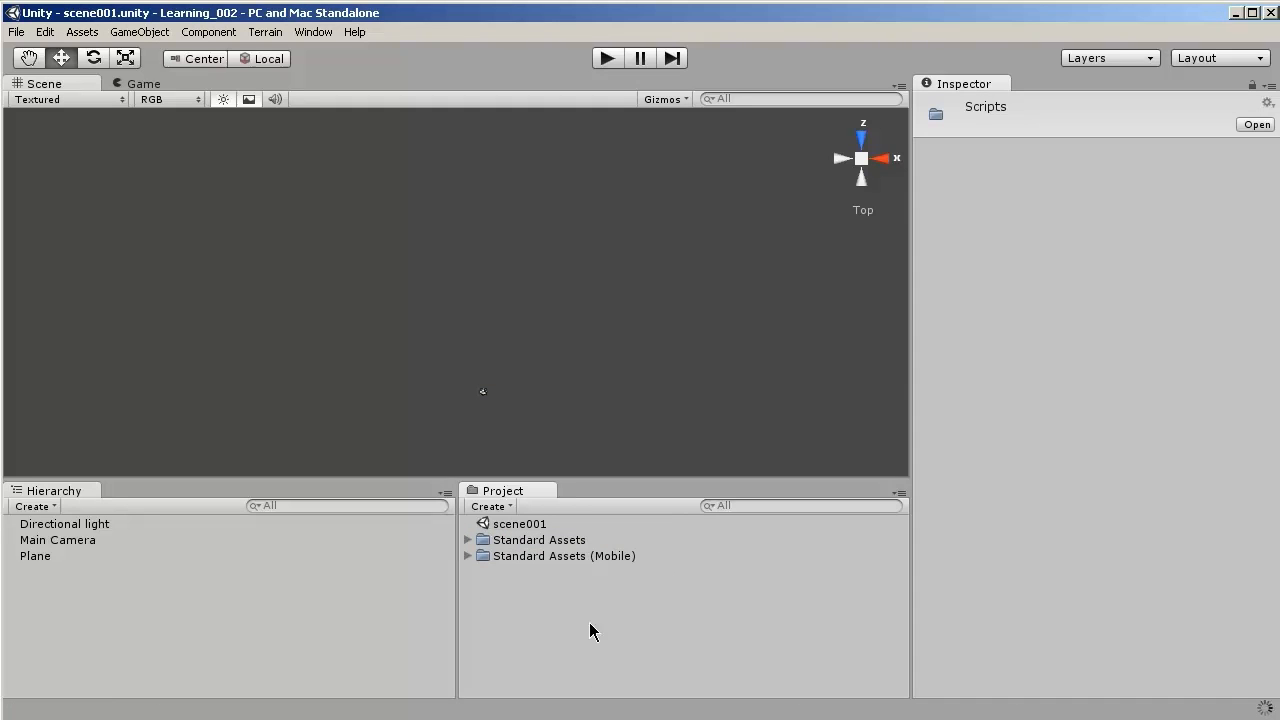
# - Check the Main Camera's output in the Game view and return to the Scene view
pyautogui.click(52, 540)
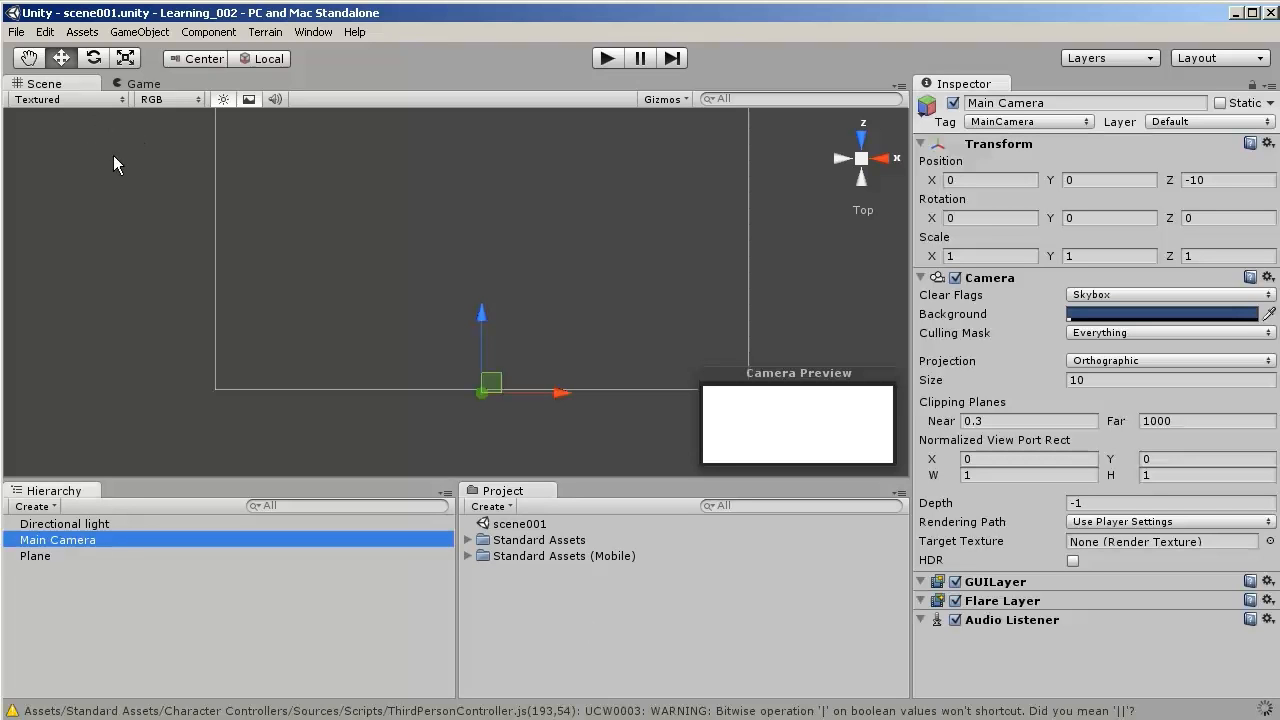
pyautogui.click(134, 85)
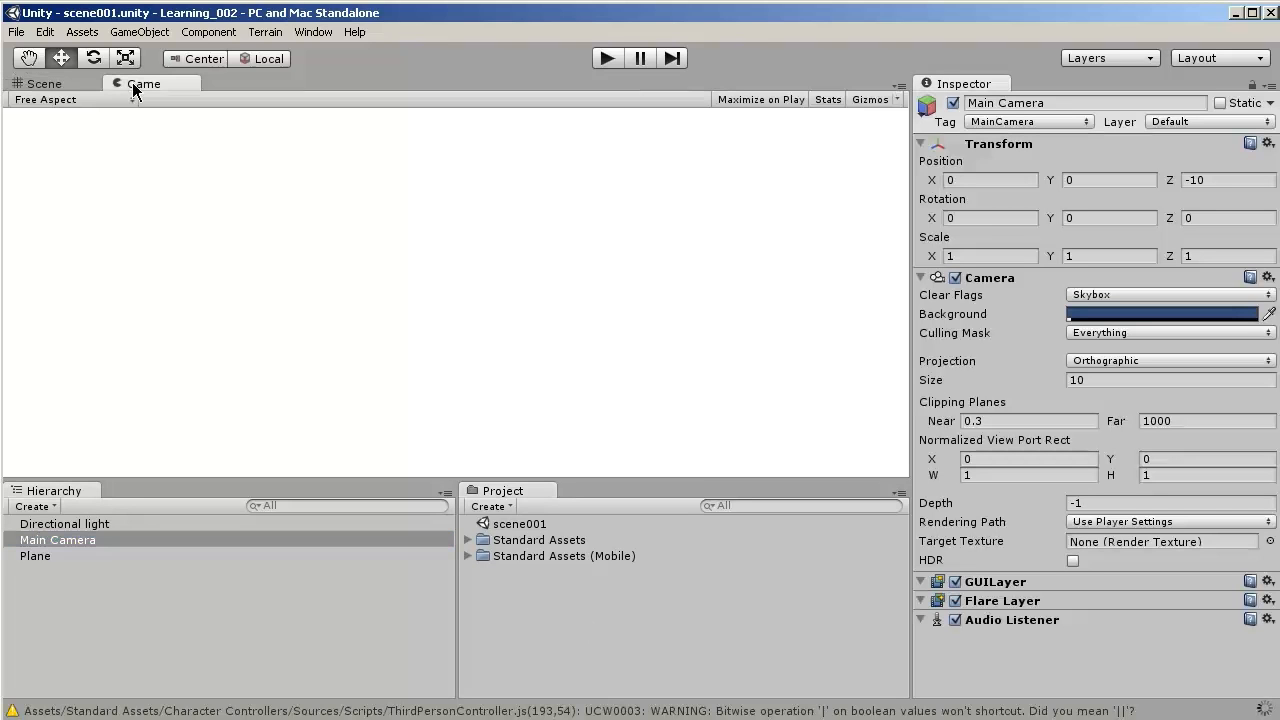
pyautogui.click(52, 85)
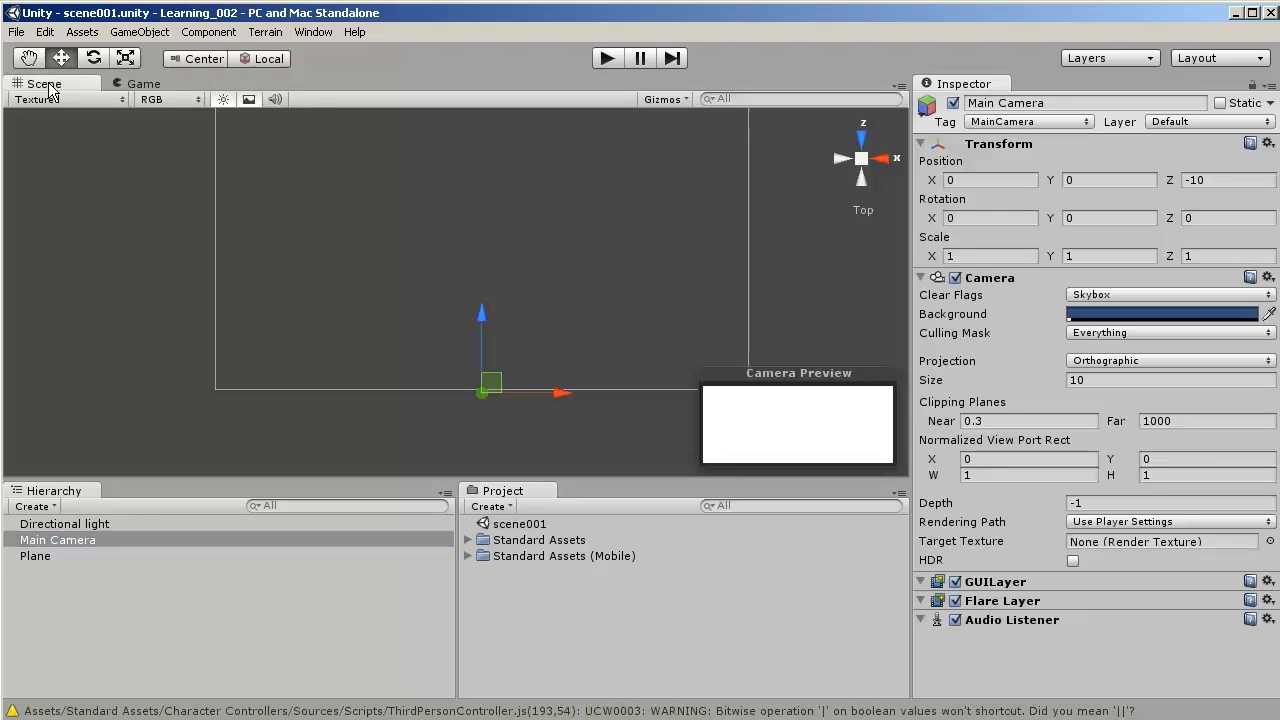
# - Create a new material in the project's root and name it Diffuse_skyblue
pyautogui.rightClick(674, 616)
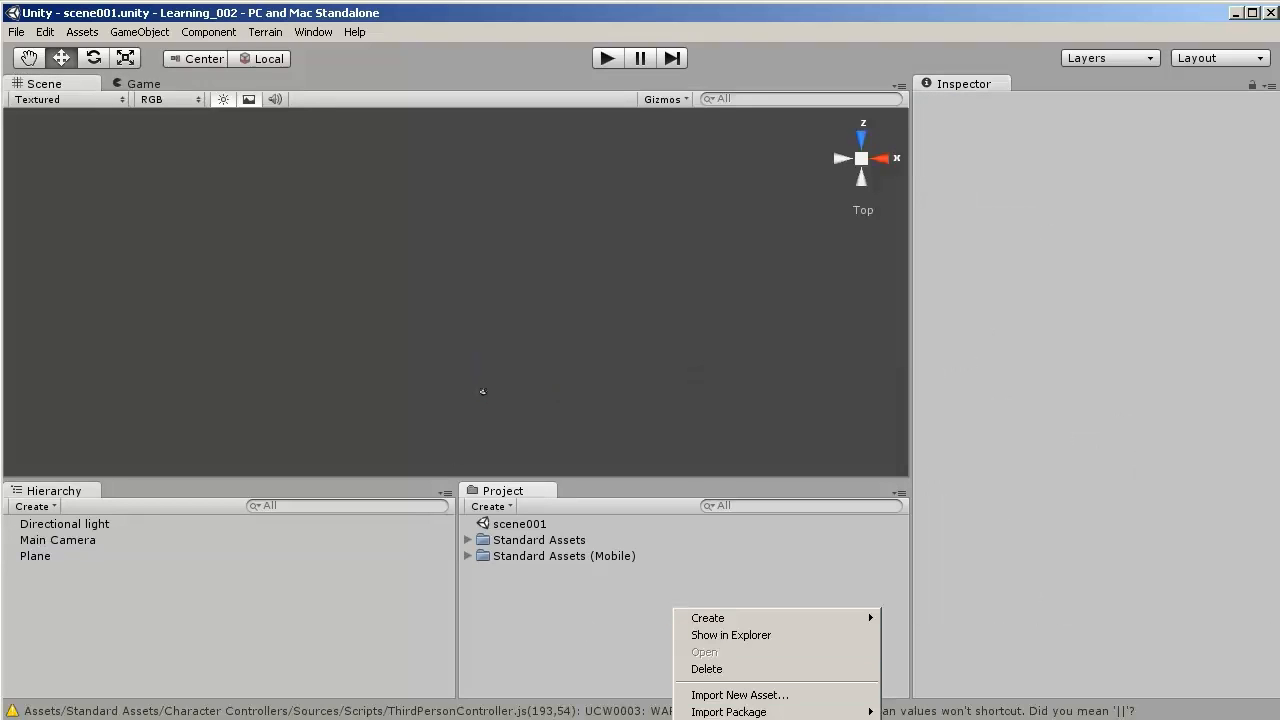
pyautogui.moveTo(779, 623)
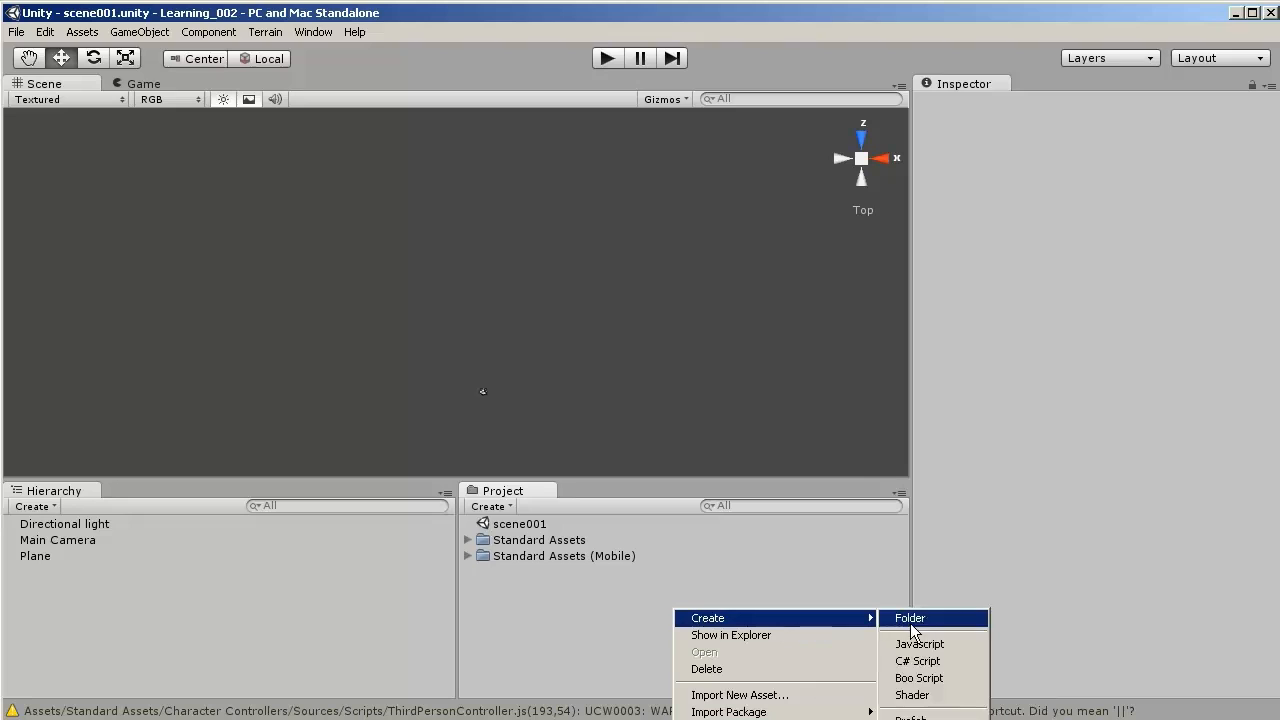
pyautogui.click(915, 719)
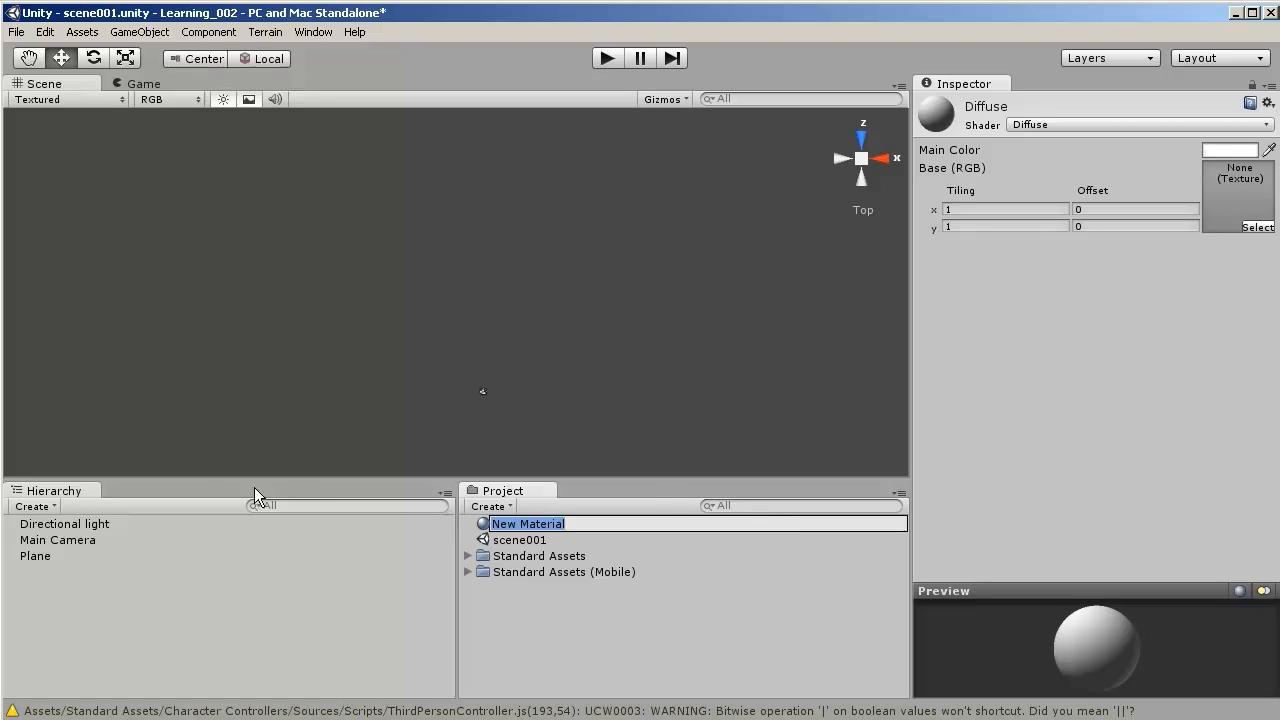
pyautogui.click(64, 526)
pyautogui.click(531, 524)
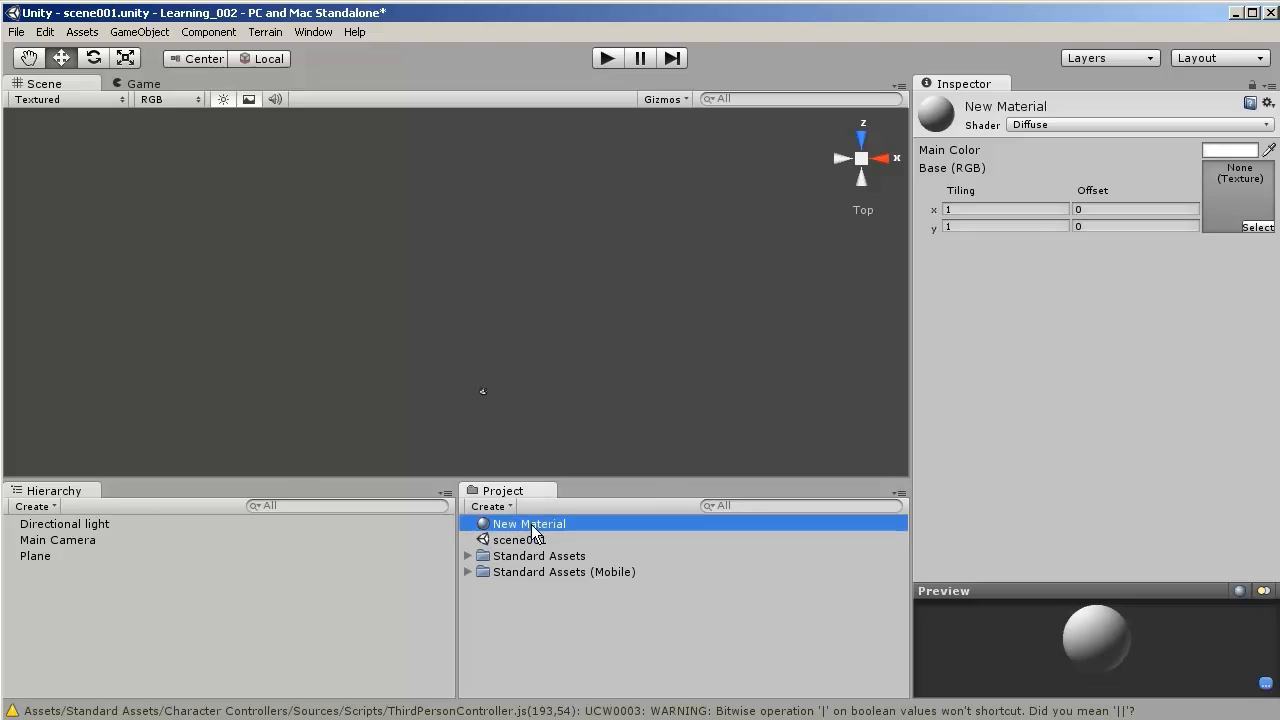
pyautogui.rightClick(531, 524)
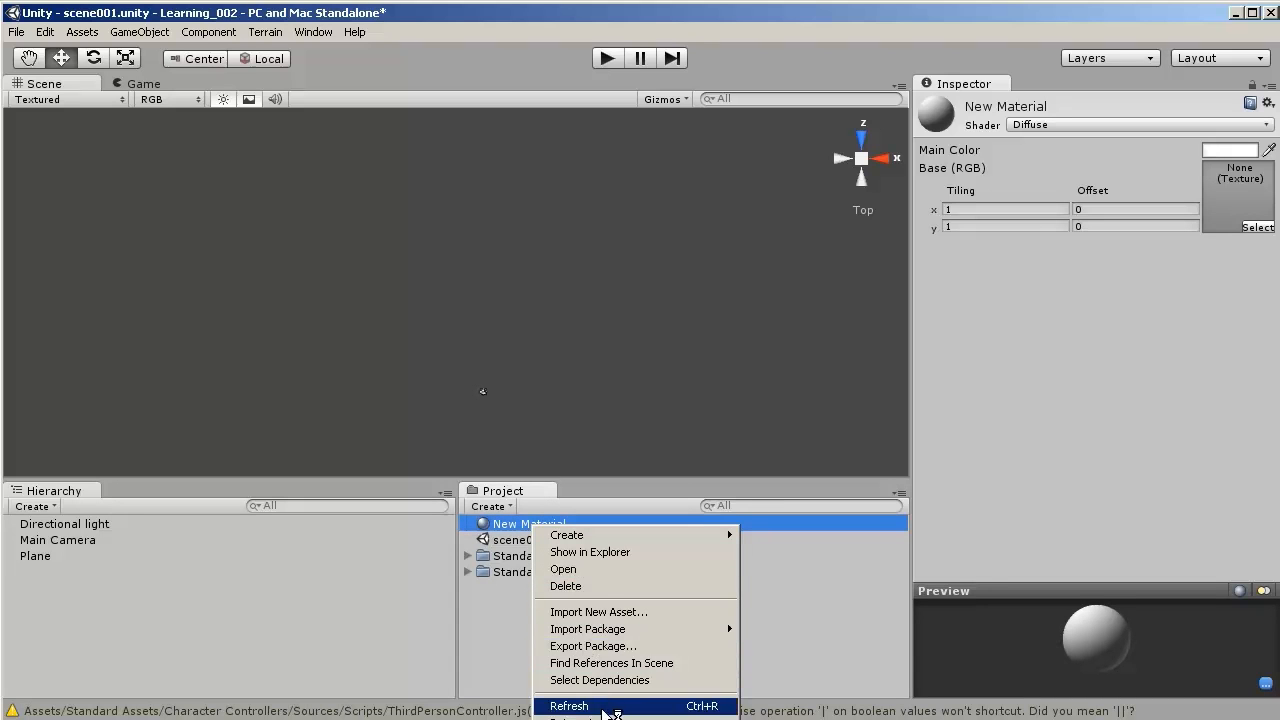
pyautogui.click(497, 520)
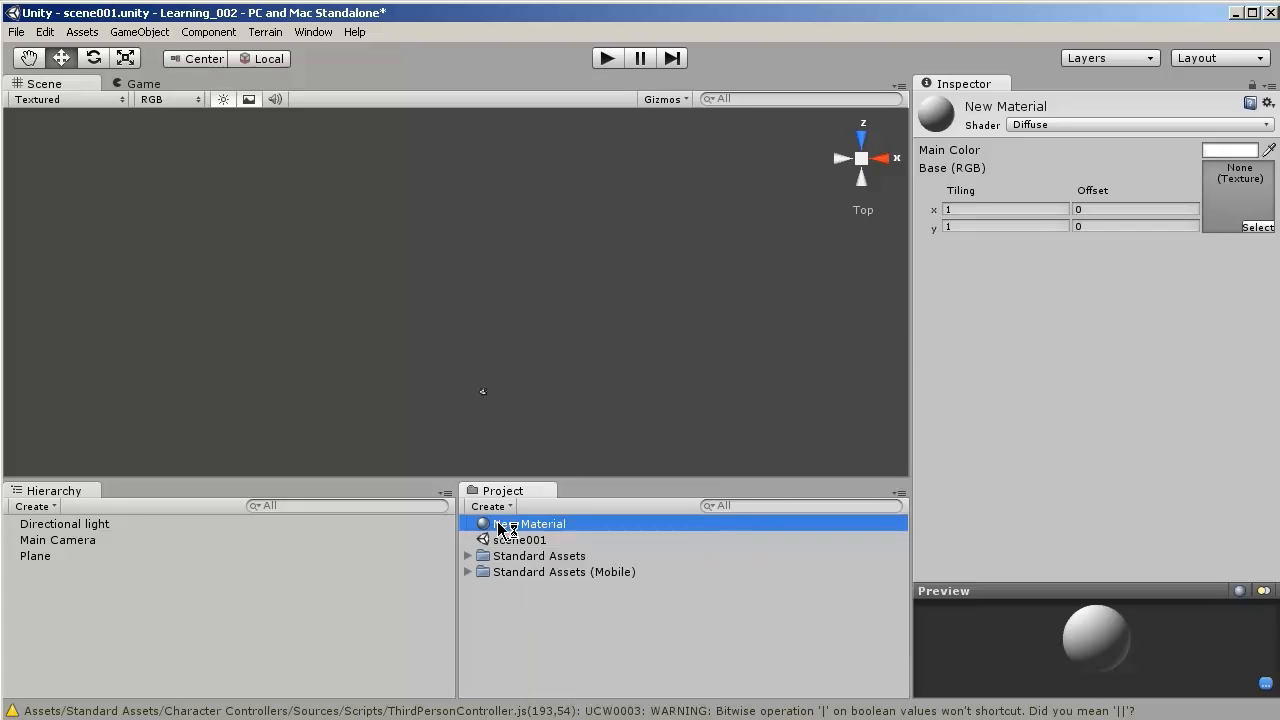
pyautogui.click(523, 521)
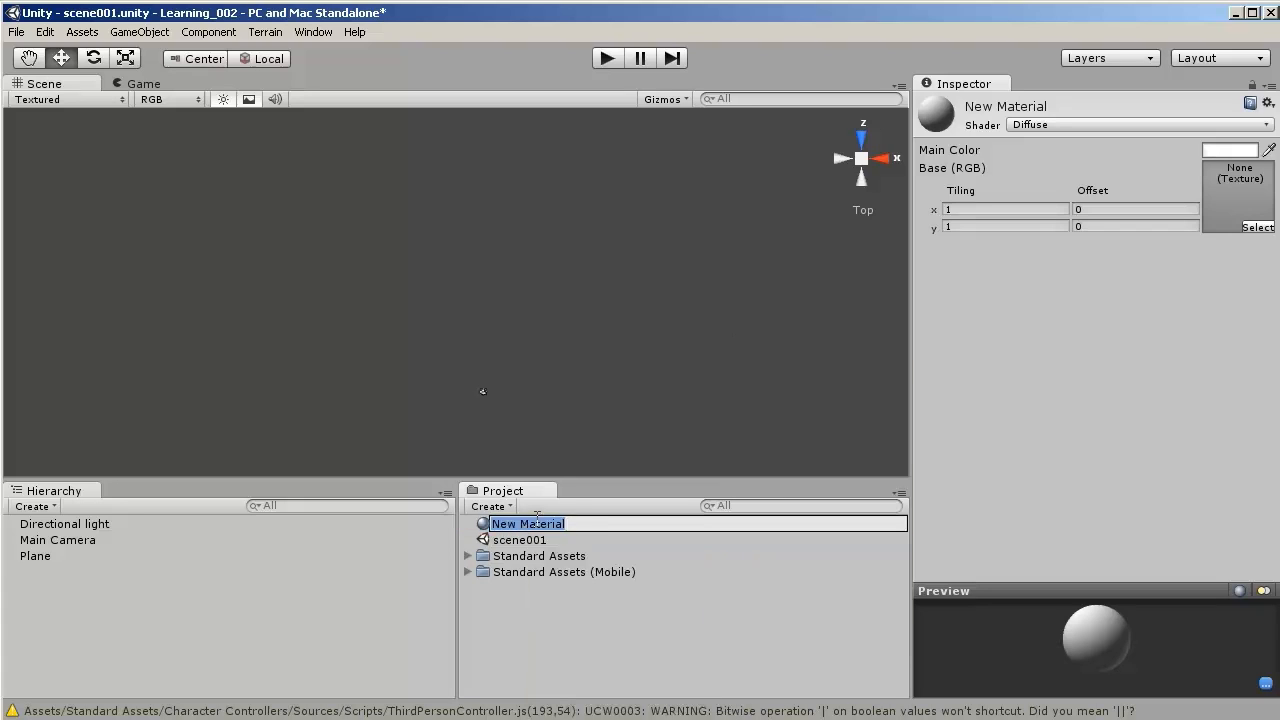
pyautogui.write('Diffuse_skyblue')
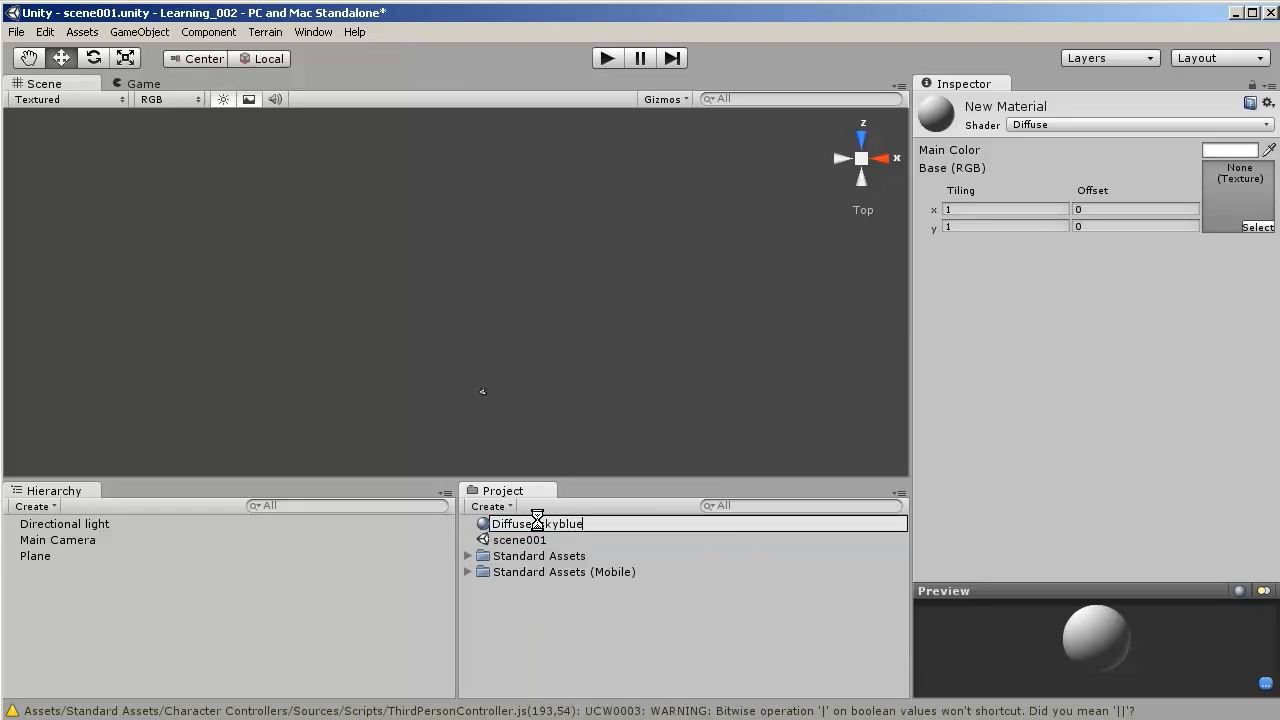
pyautogui.press('Return')
# - Set the Diffuse_skyblue material's main color to a light sky blue of about R 137, G 218, B 251
pyautogui.click(1212, 149)
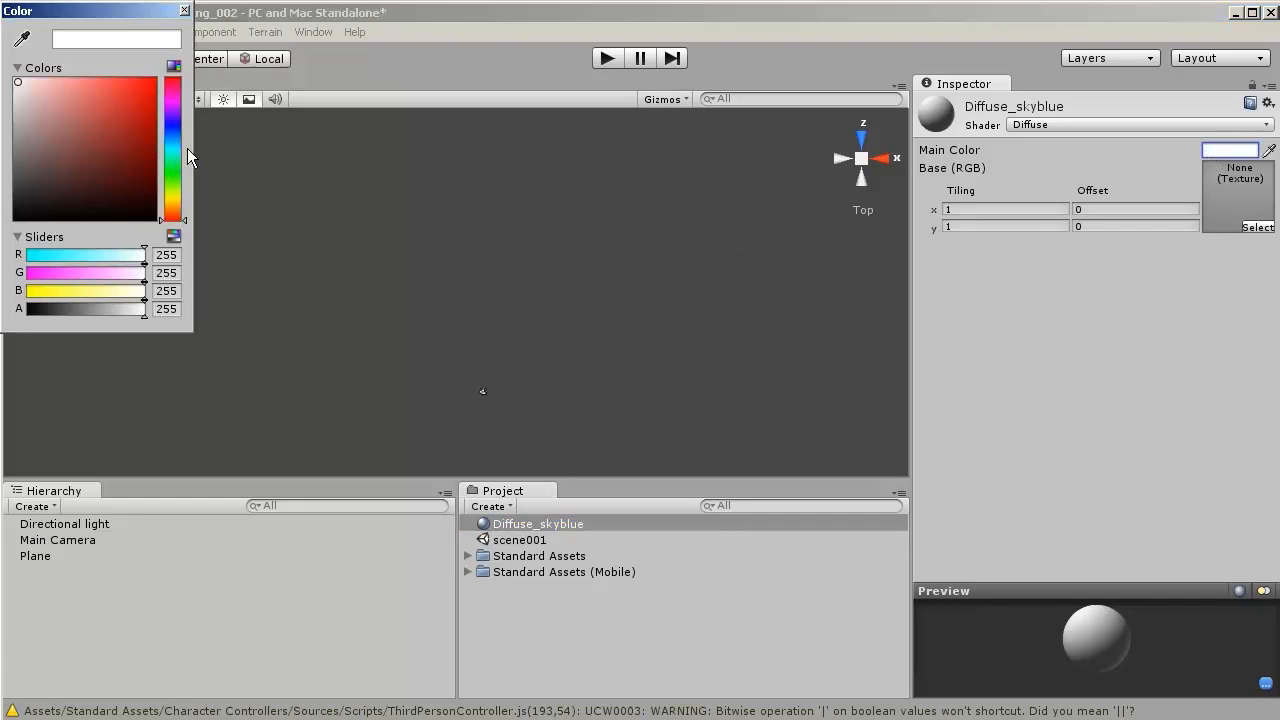
pyautogui.click(173, 150)
pyautogui.click(93, 85)
pyautogui.moveTo(93, 86)
pyautogui.mouseDown()
pyautogui.moveTo(75, 98)
pyautogui.moveTo(97, 89)
pyautogui.mouseUp()
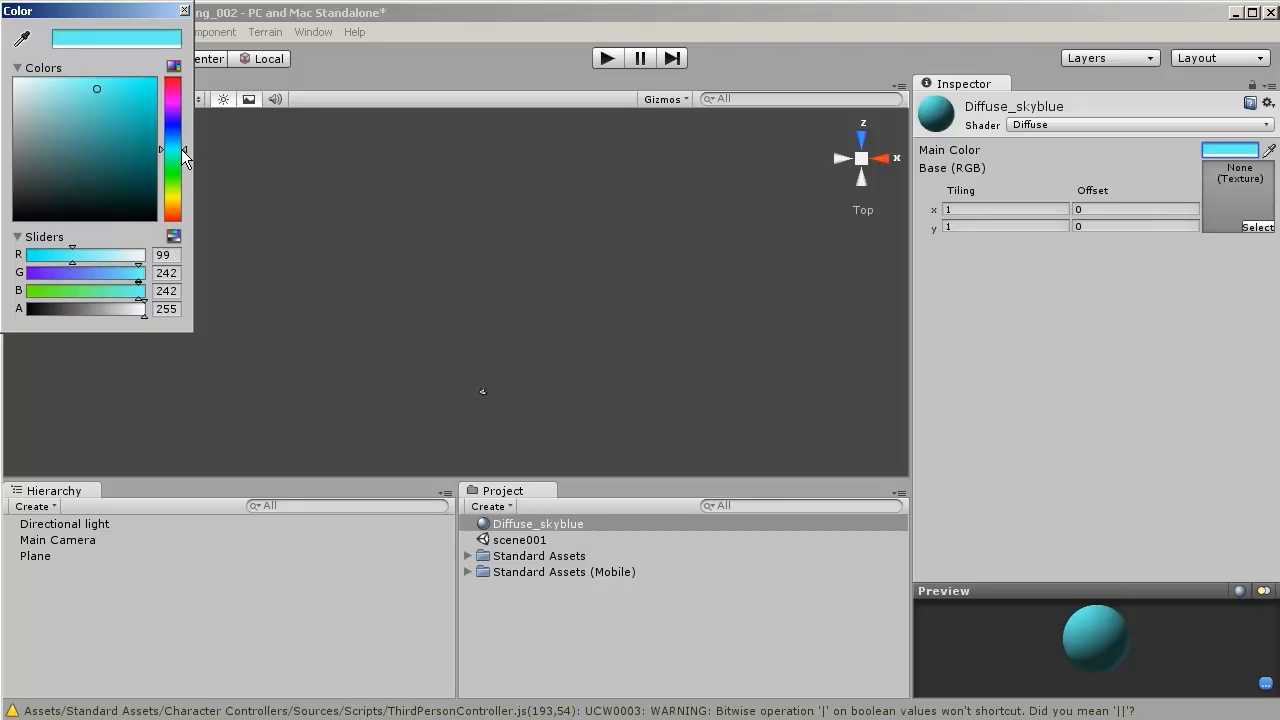
pyautogui.moveTo(181, 149); pyautogui.dragTo(178, 144)
pyautogui.moveTo(104, 96); pyautogui.dragTo(80, 86)
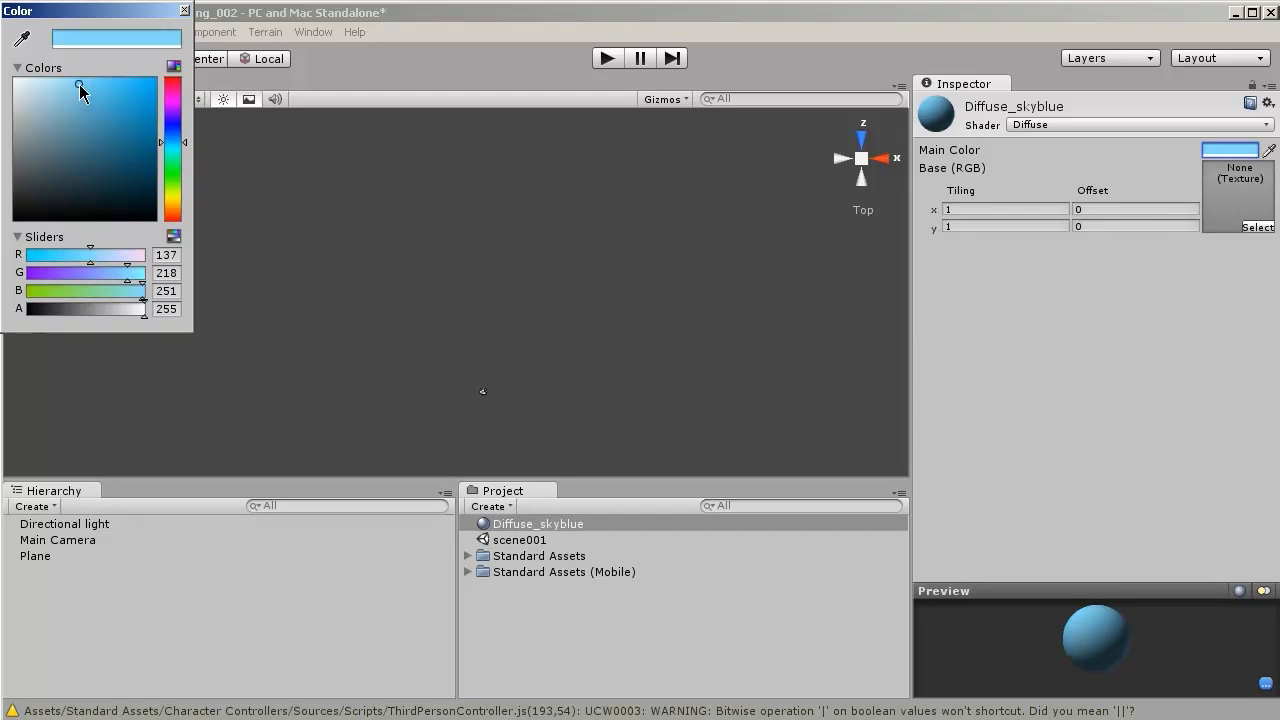
# - Close the color picker and apply the Diffuse_skyblue material to the Plane
pyautogui.click(184, 11)
pyautogui.moveTo(531, 518); pyautogui.dragTo(94, 565)
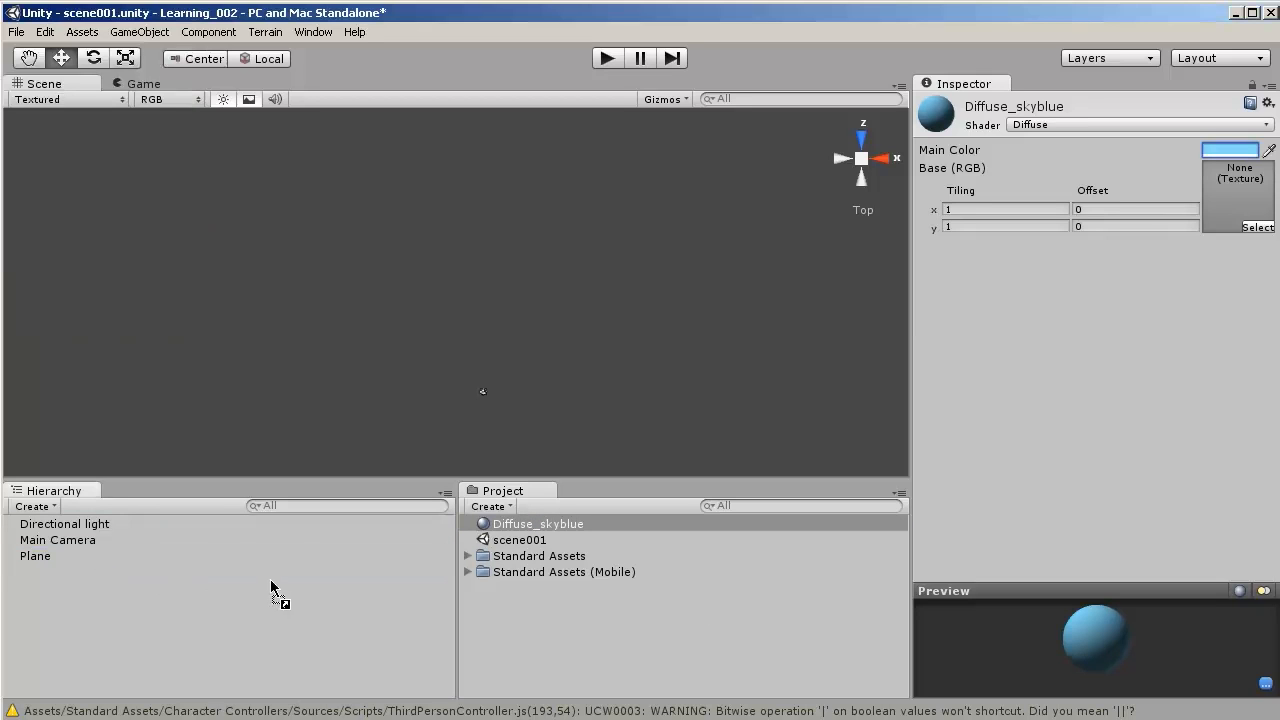
pyautogui.moveTo(255, 579); pyautogui.dragTo(40, 562)
# - Rename the Plane to Background and check how it looks in the Game view before returning to the Scene view
pyautogui.click(40, 556)
pyautogui.click(40, 556)
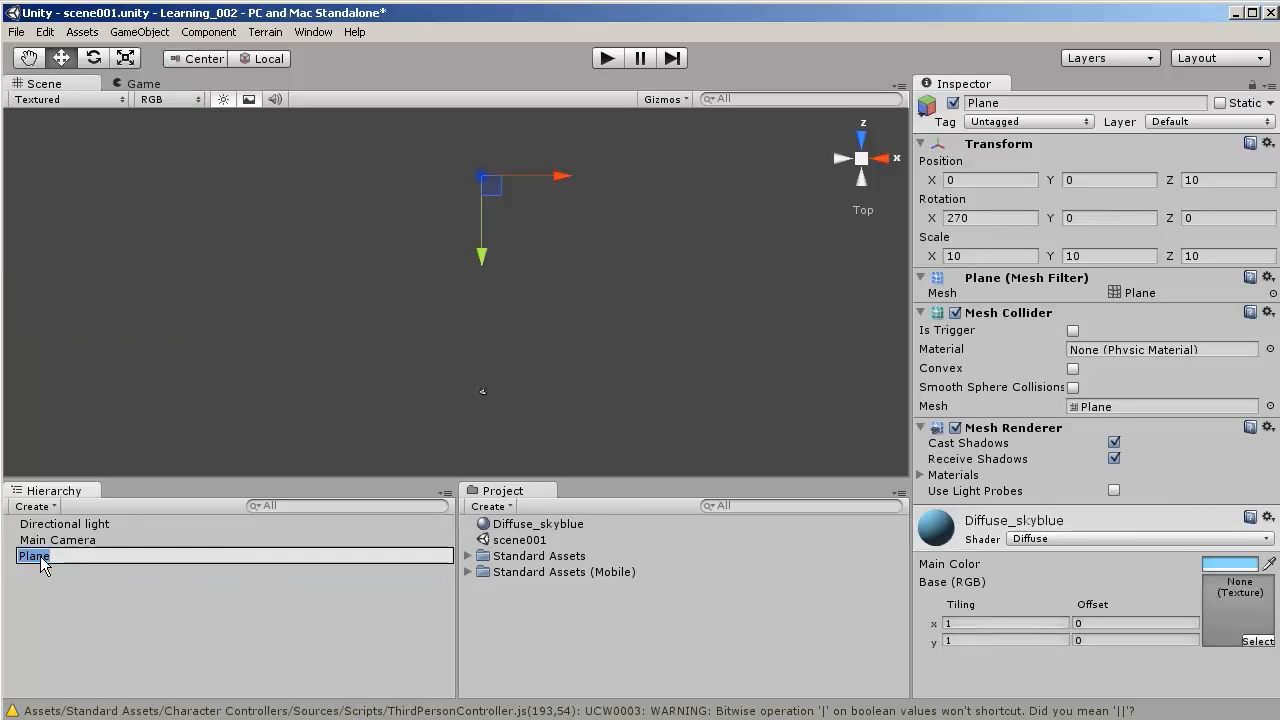
pyautogui.write('Backgron')
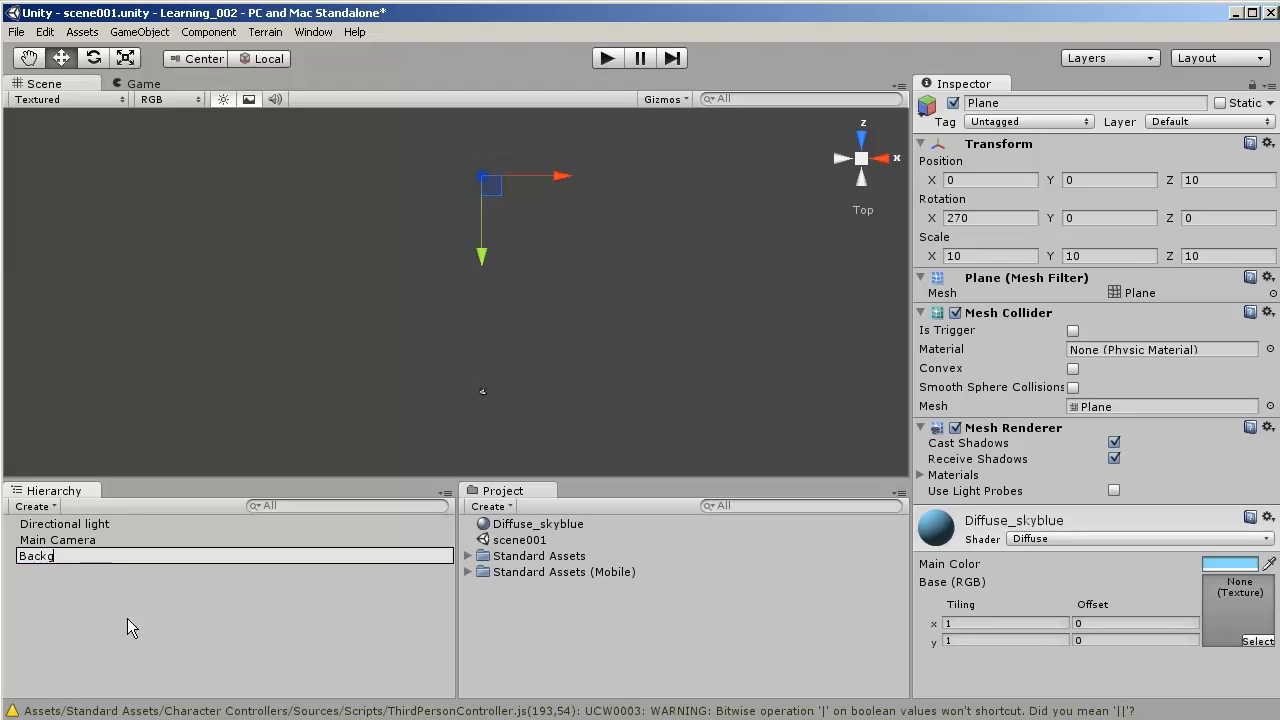
pyautogui.press('BackSpace')
pyautogui.press('BackSpace')
pyautogui.write('ound')
pyautogui.press('Return')
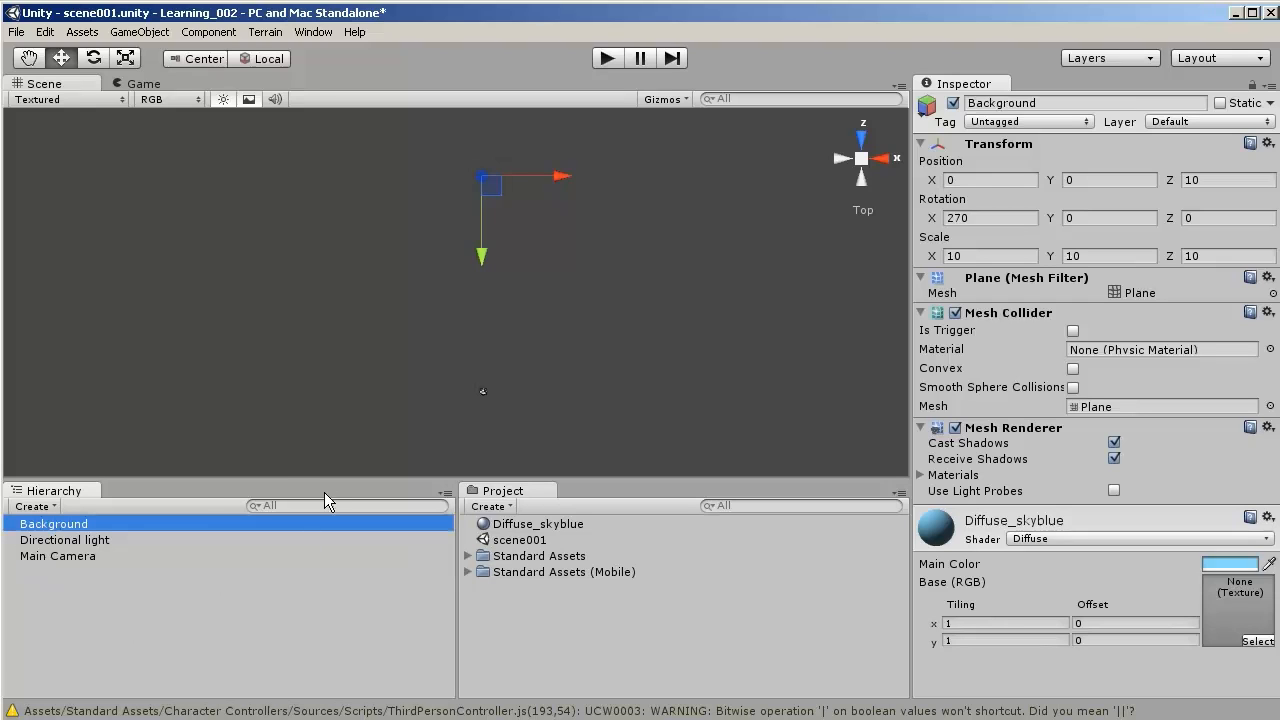
pyautogui.click(137, 84)
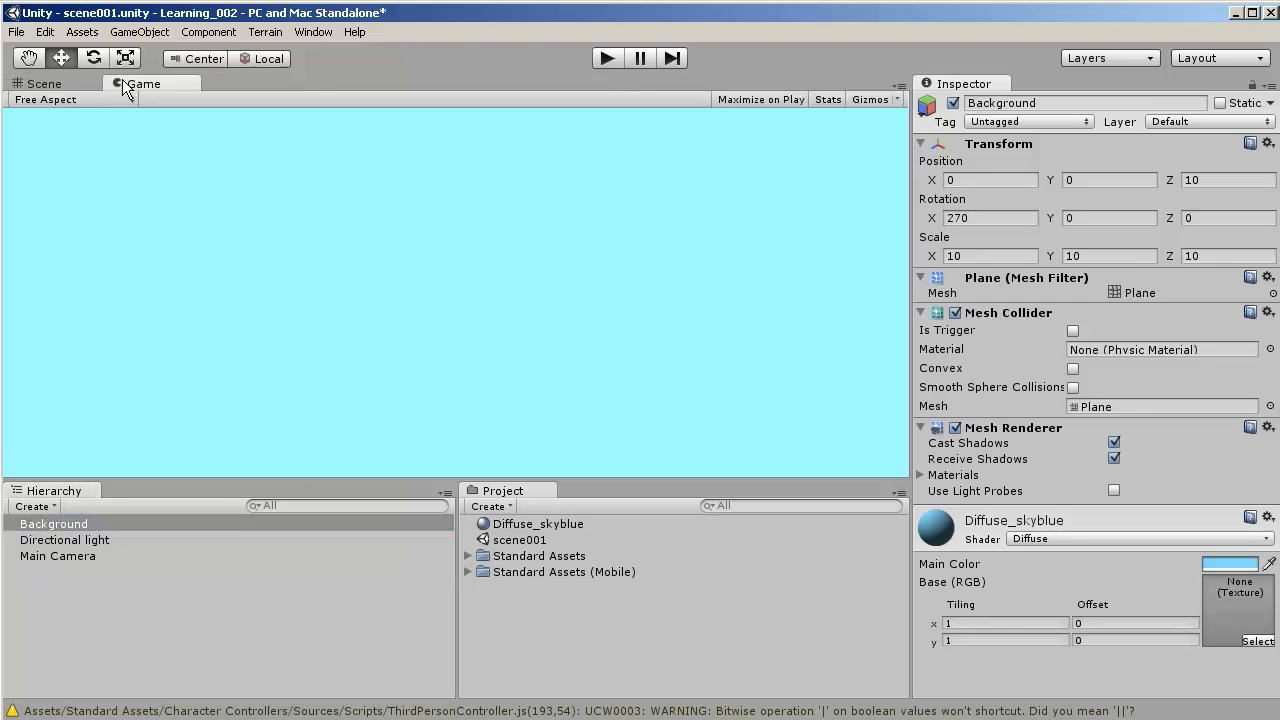
pyautogui.click(44, 84)
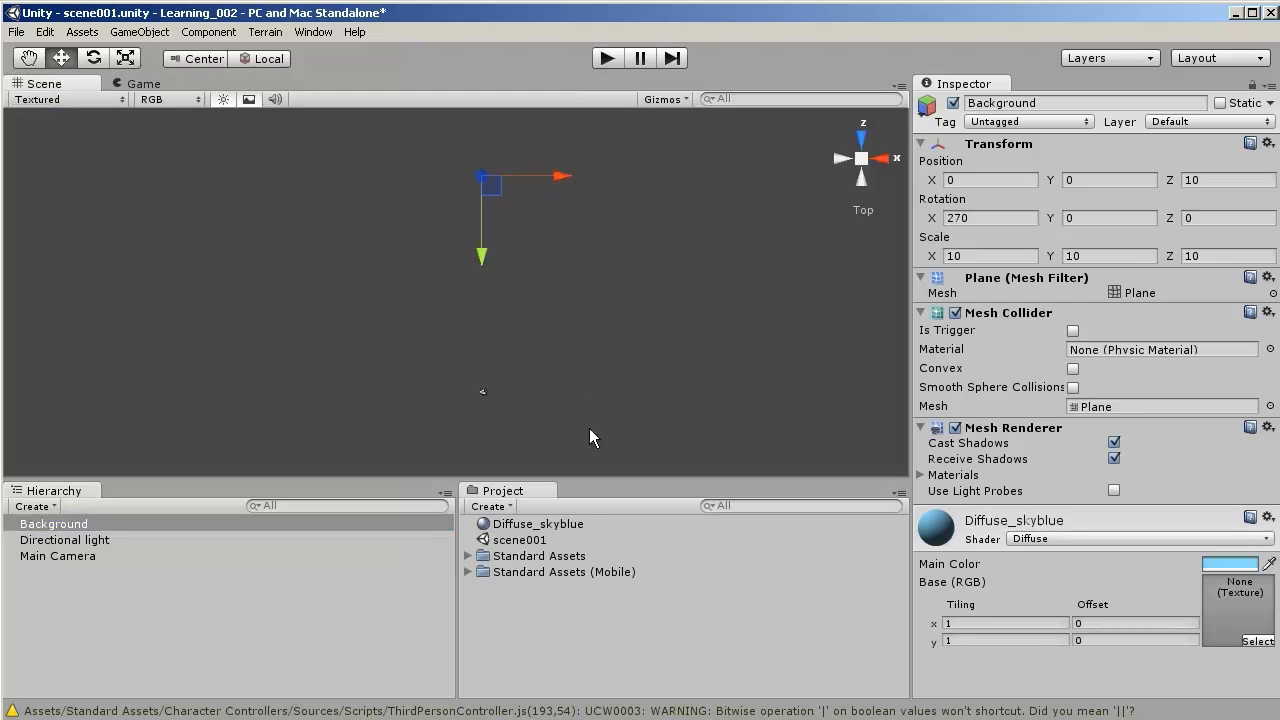
# - Deselect the Background object and save the current scene
pyautogui.click(604, 621)
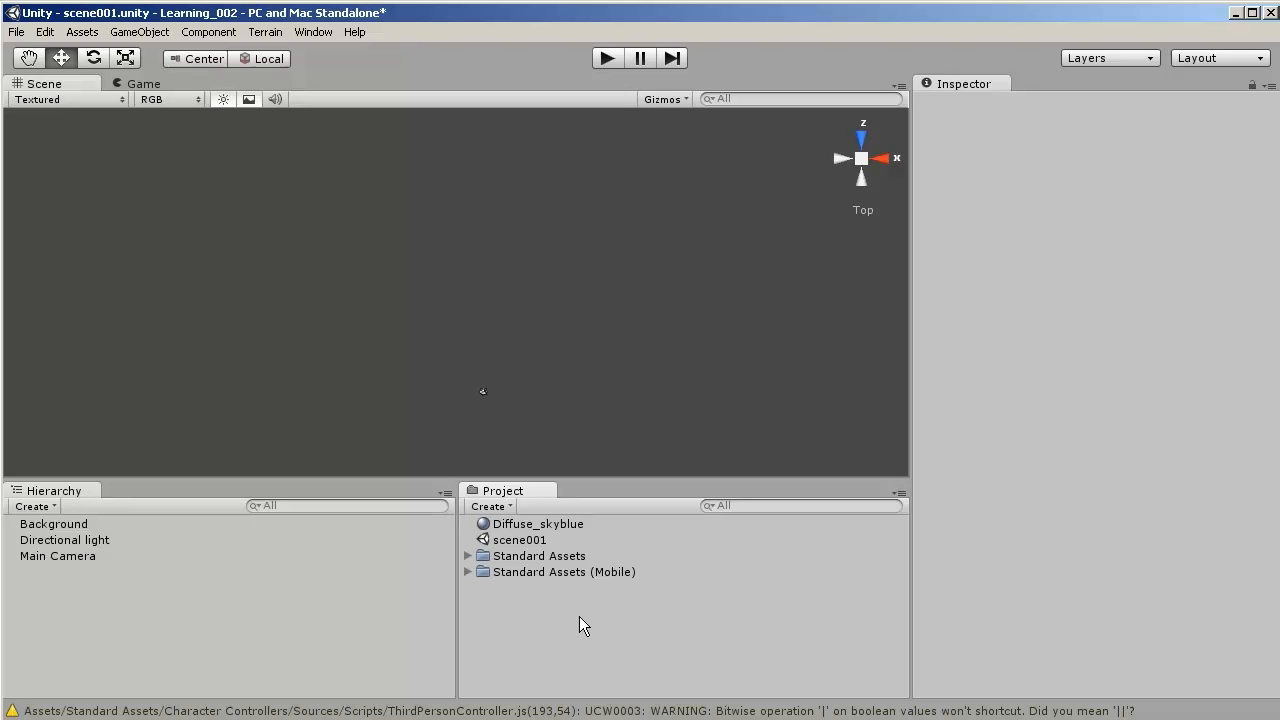
pyautogui.rightClick(689, 621)
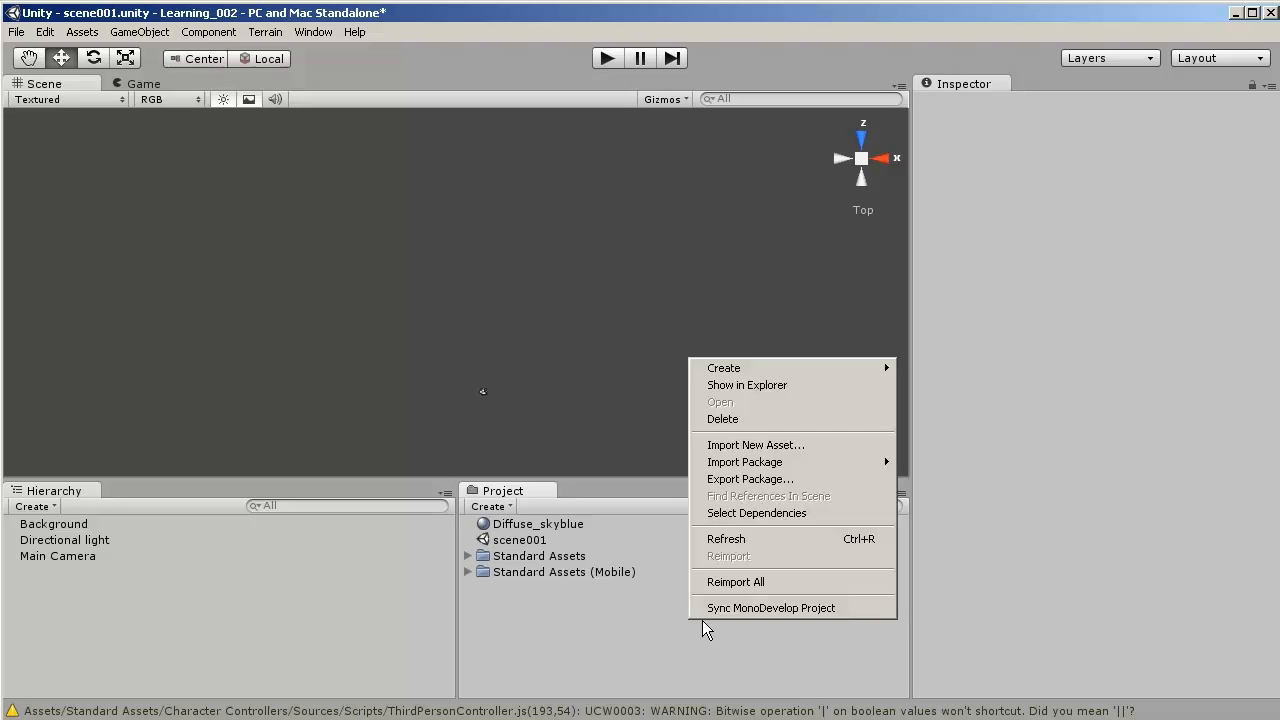
pyautogui.click(142, 33)
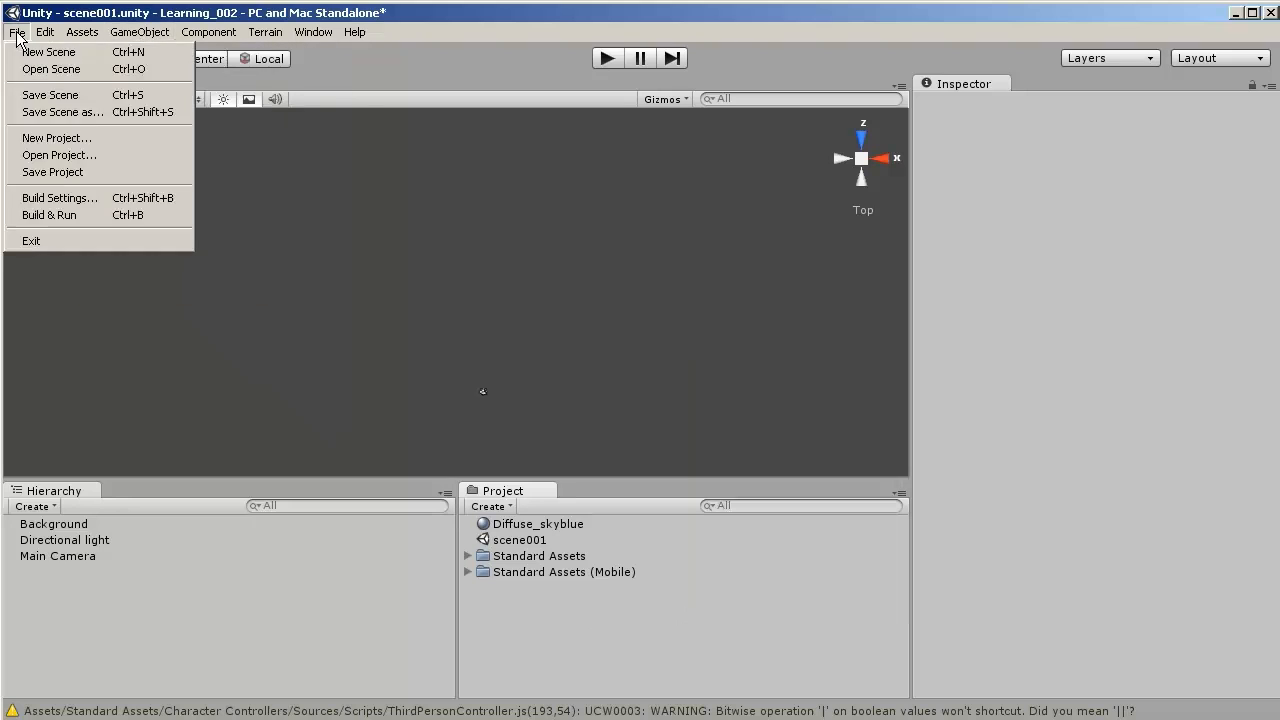
pyautogui.click(80, 94)
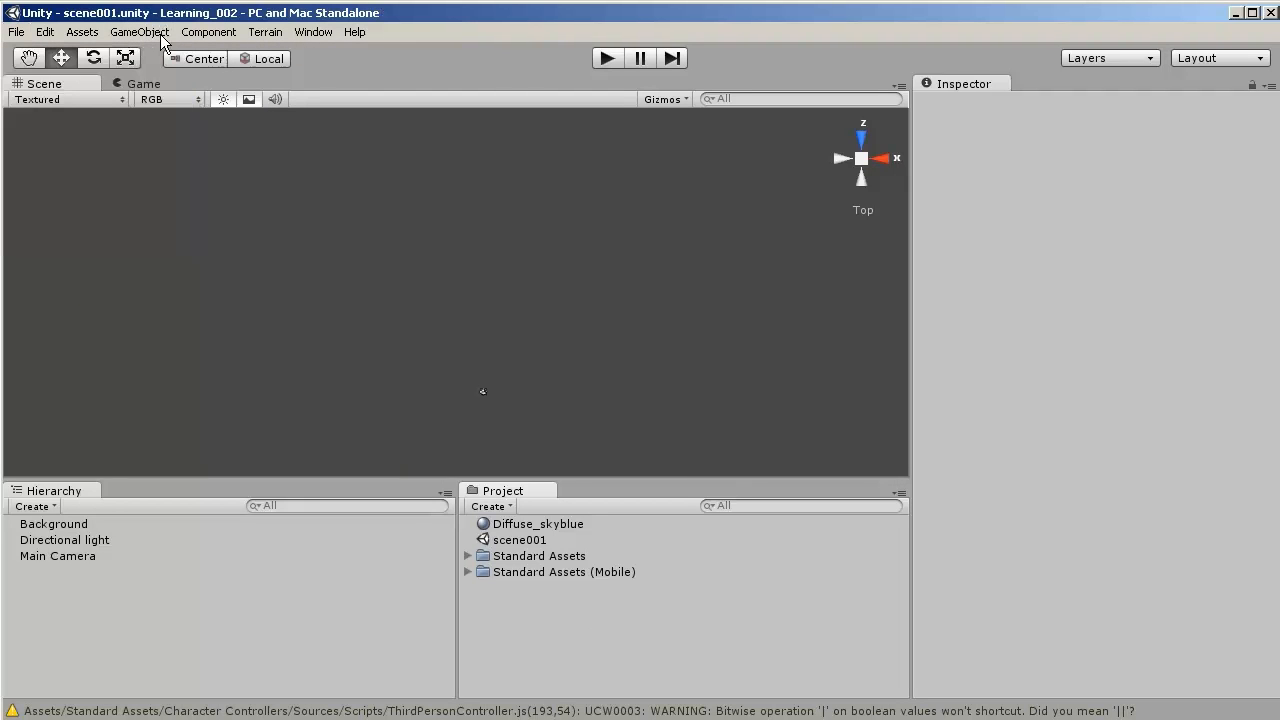
# - Add a new Particle System object to the scene
pyautogui.click(160, 35)
pyautogui.moveTo(154, 68)
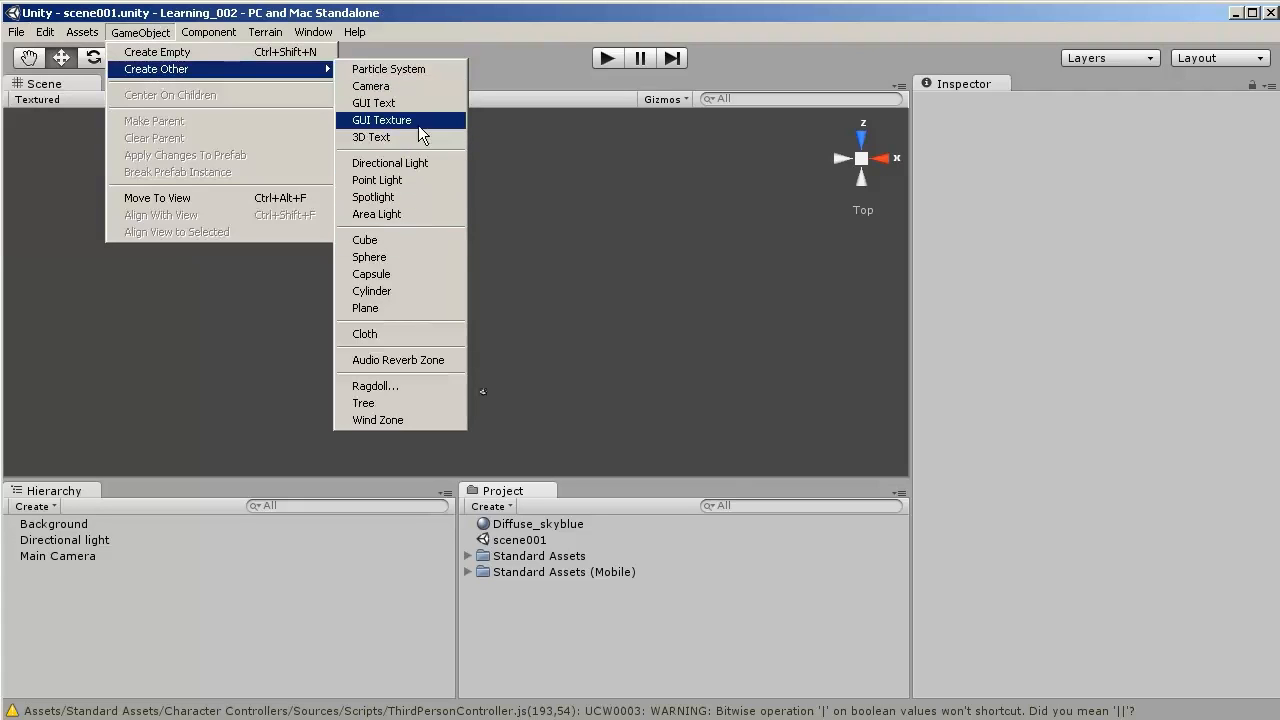
pyautogui.click(419, 72)
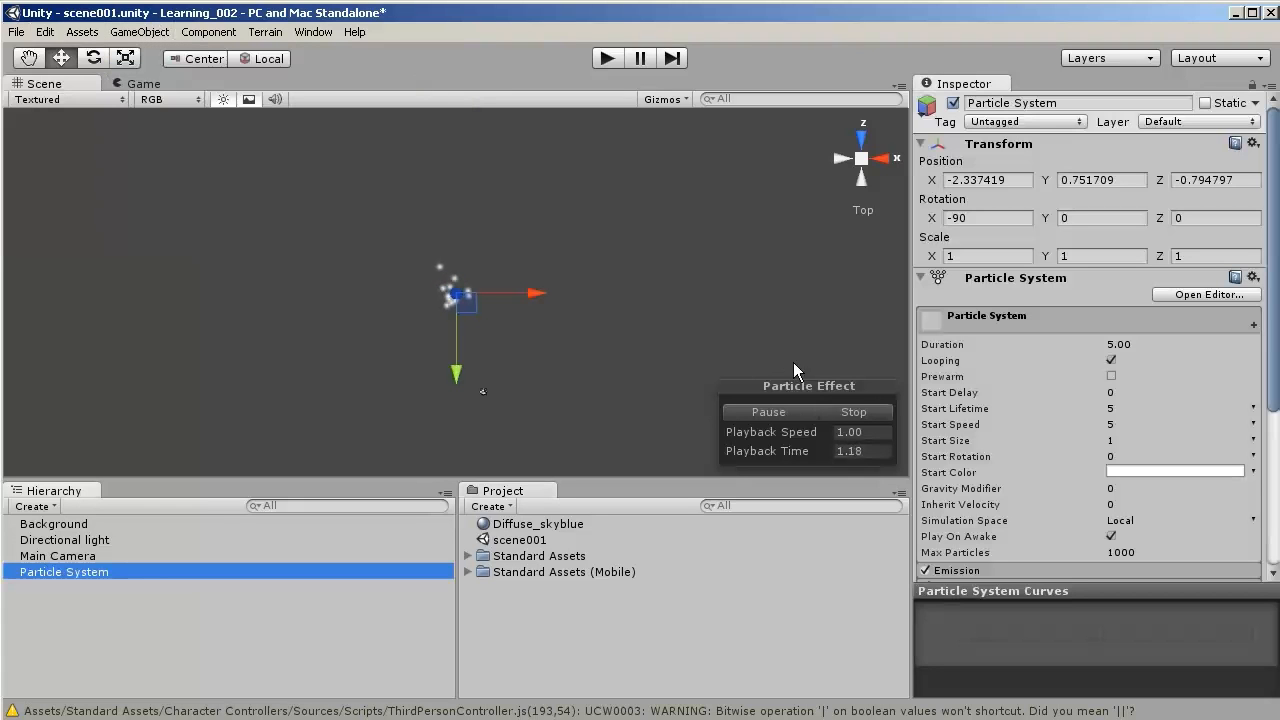
# - Set the Particle System's rotation to X 0 and Y 270
pyautogui.click(995, 218)
pyautogui.write('0')
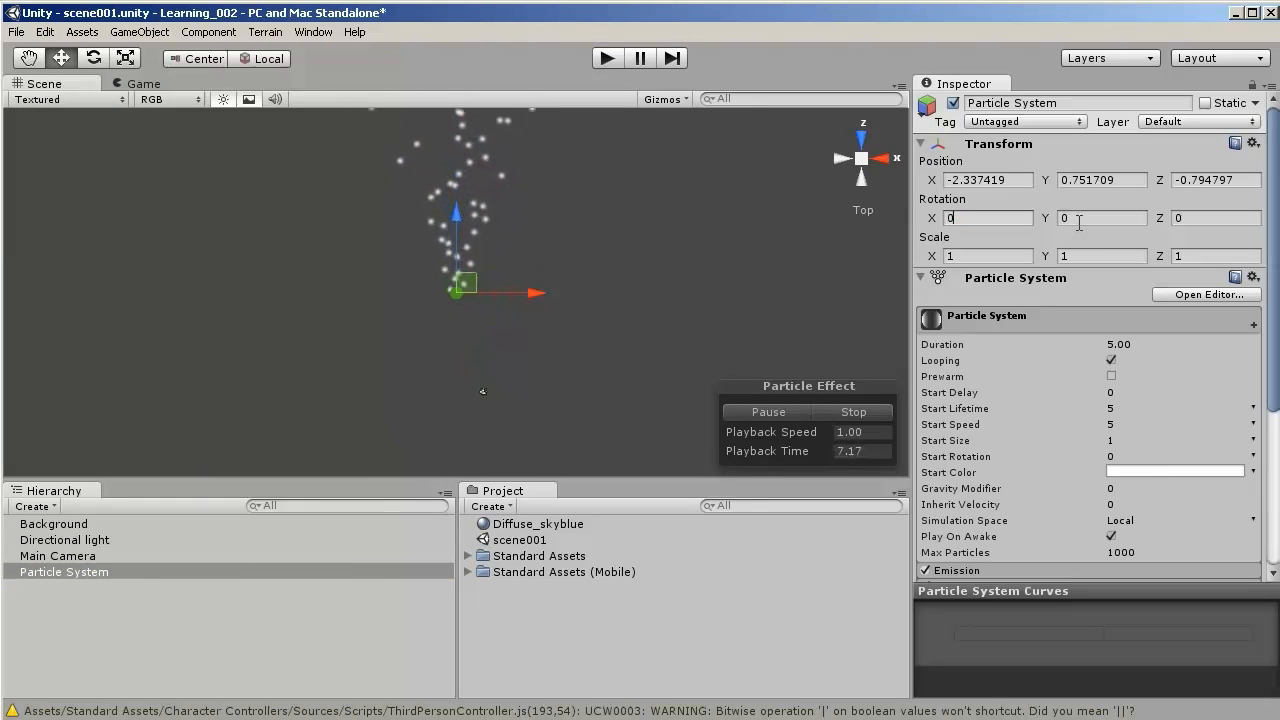
pyautogui.click(1079, 218)
pyautogui.write('270')
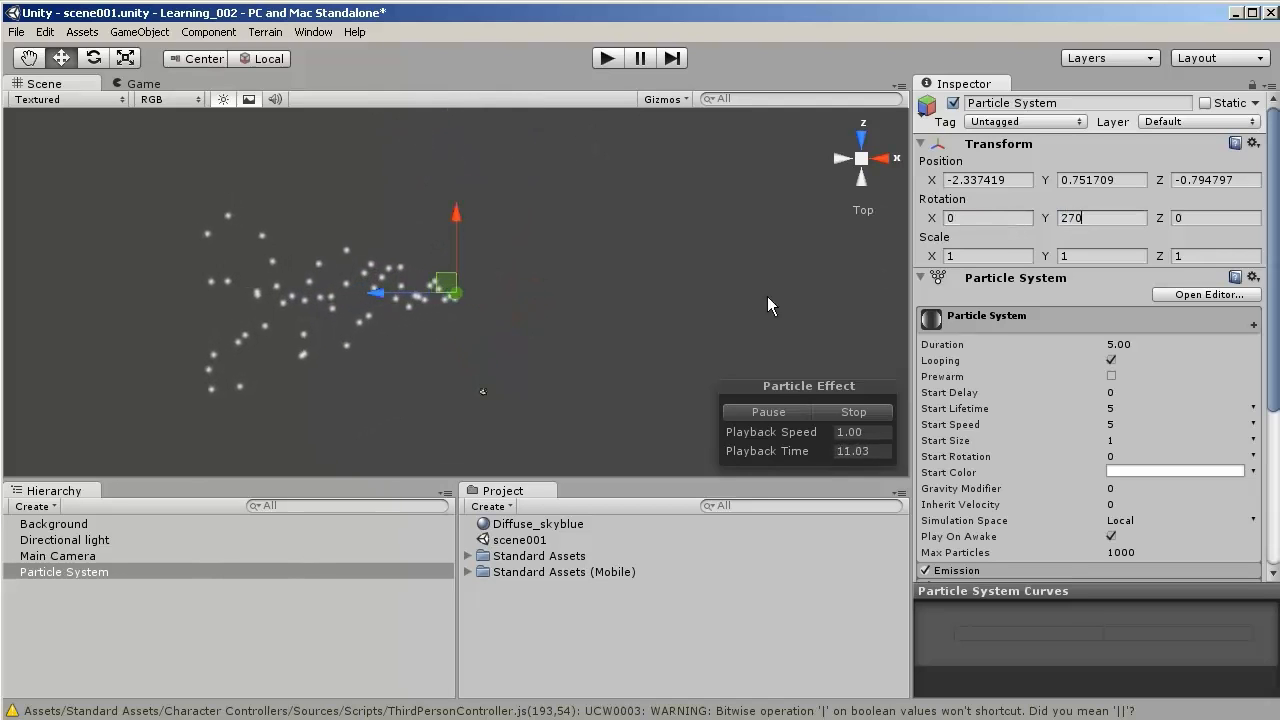
# - Set the Particle System's position to X 0, Y 0, Z 1
pyautogui.doubleClick(980, 180)
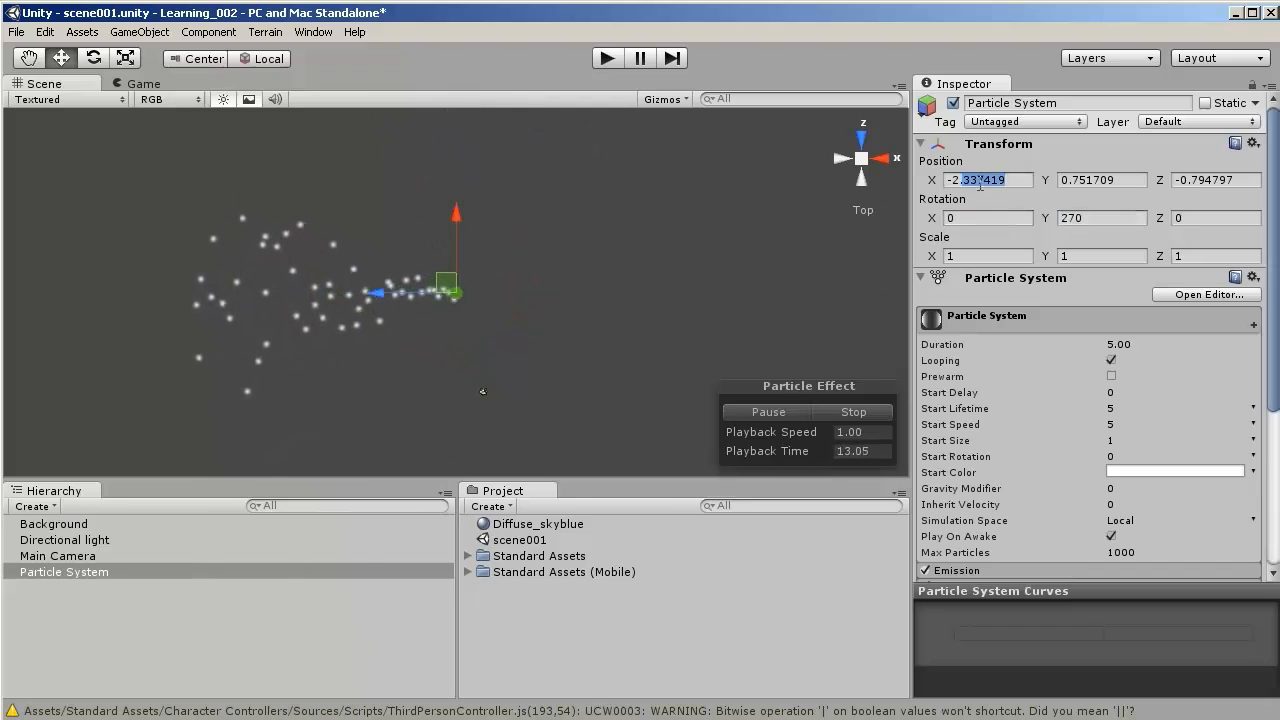
pyautogui.doubleClick(1015, 180)
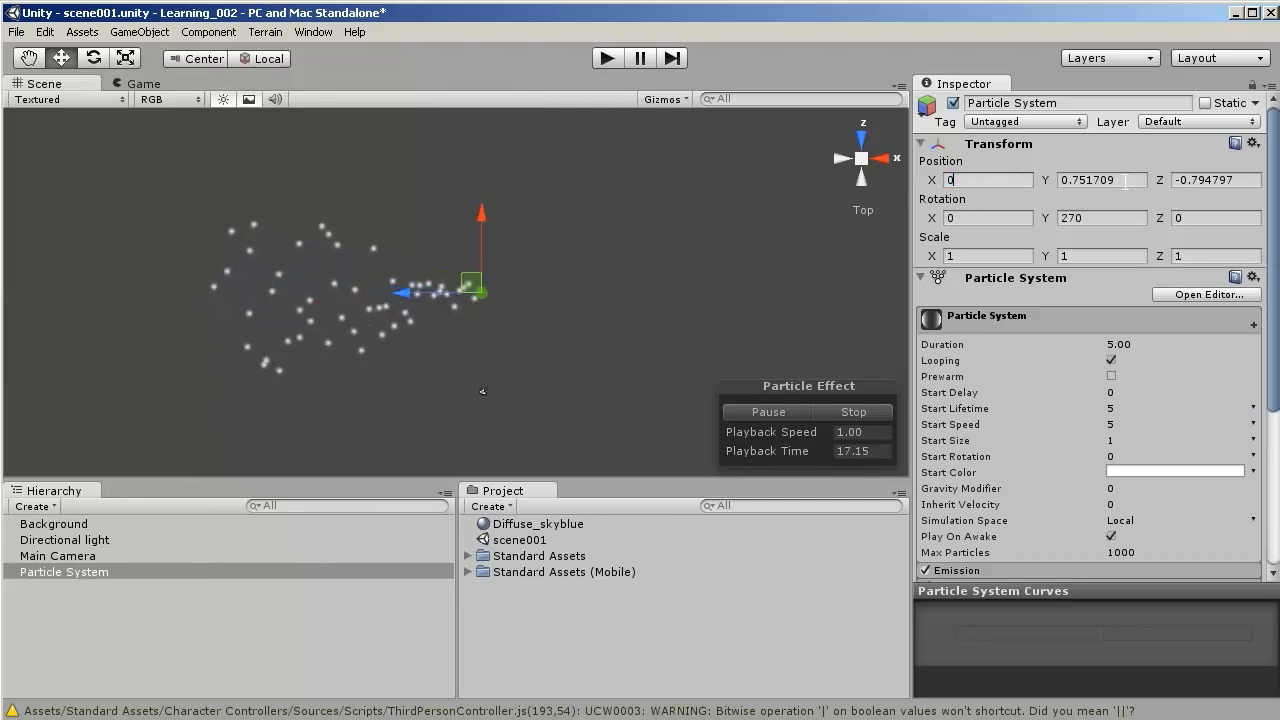
pyautogui.write('0')
pyautogui.press('Tab')
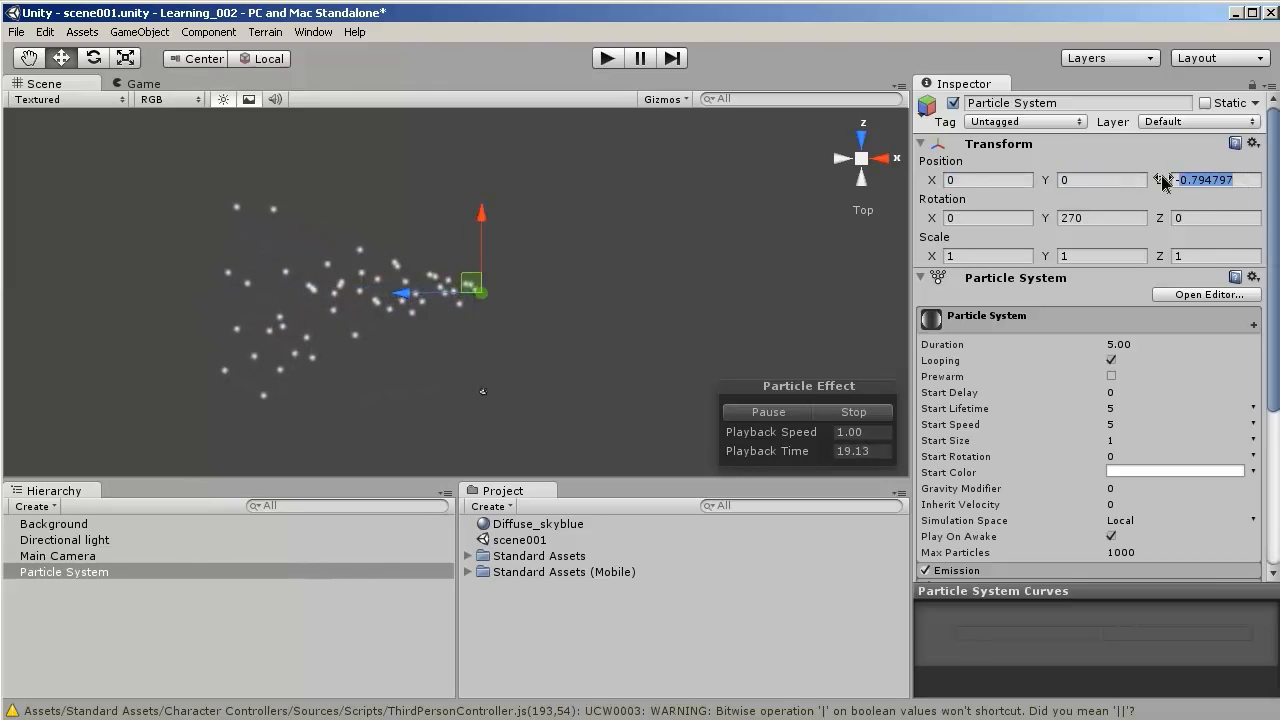
pyautogui.write('1')
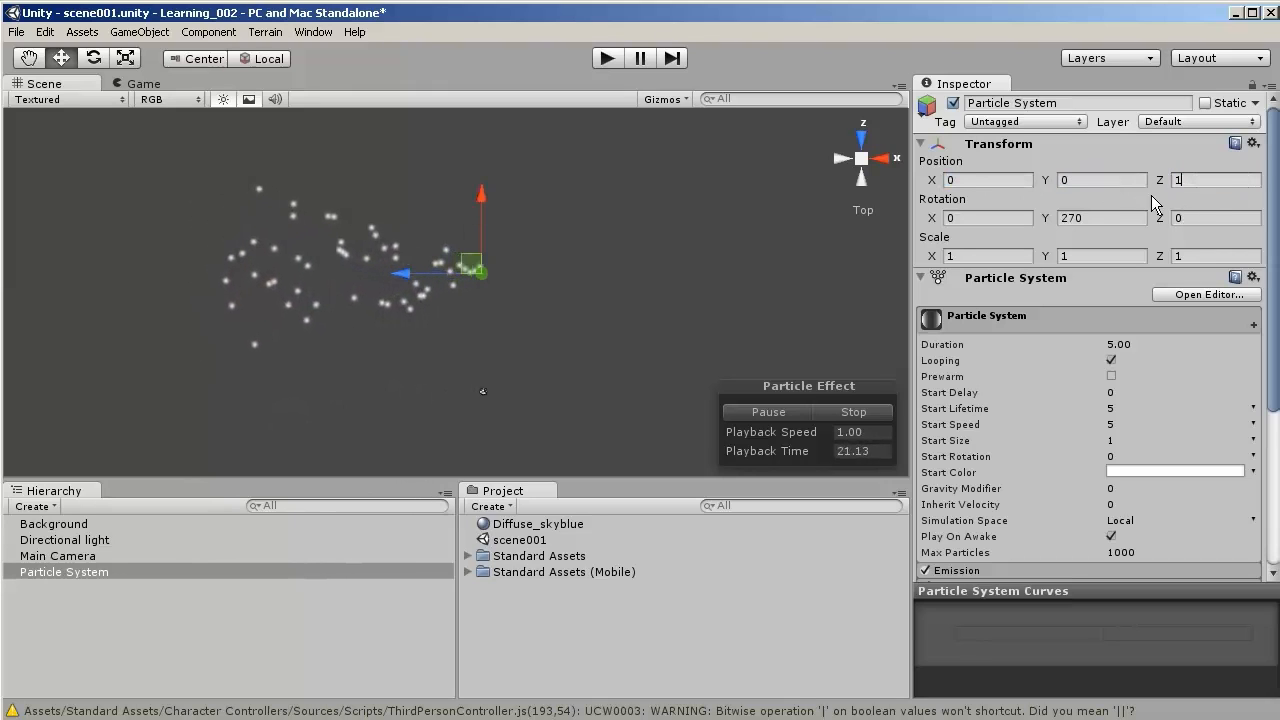
# - Try the Particle System at X positions -5, 5 and 10
pyautogui.moveTo(1006, 180); pyautogui.dragTo(911, 183)
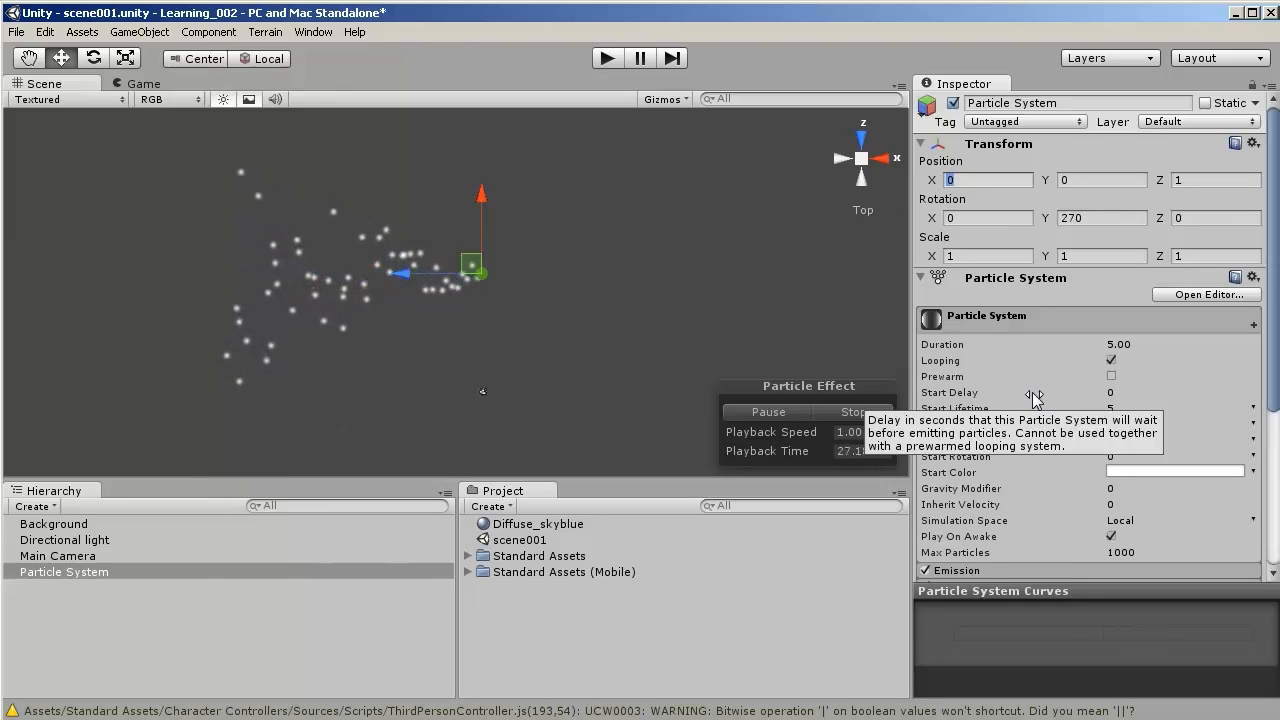
pyautogui.write('-5')
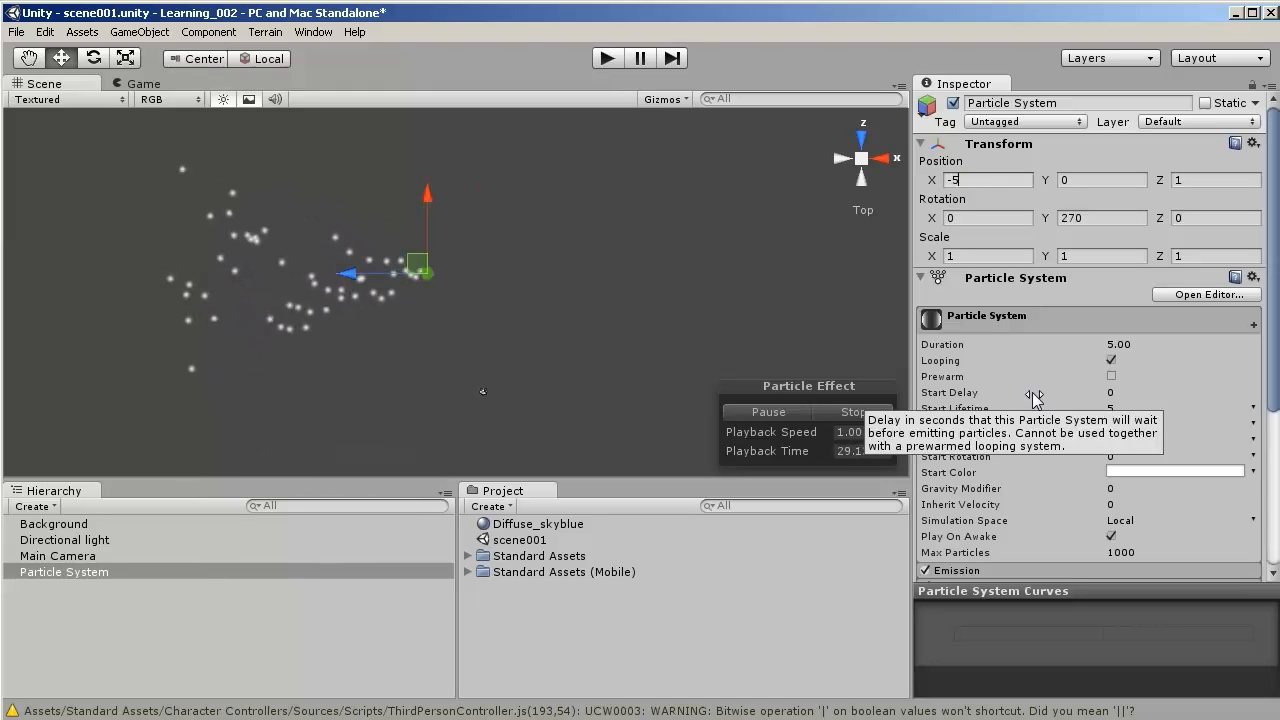
pyautogui.press('BackSpace')
pyautogui.press('BackSpace')
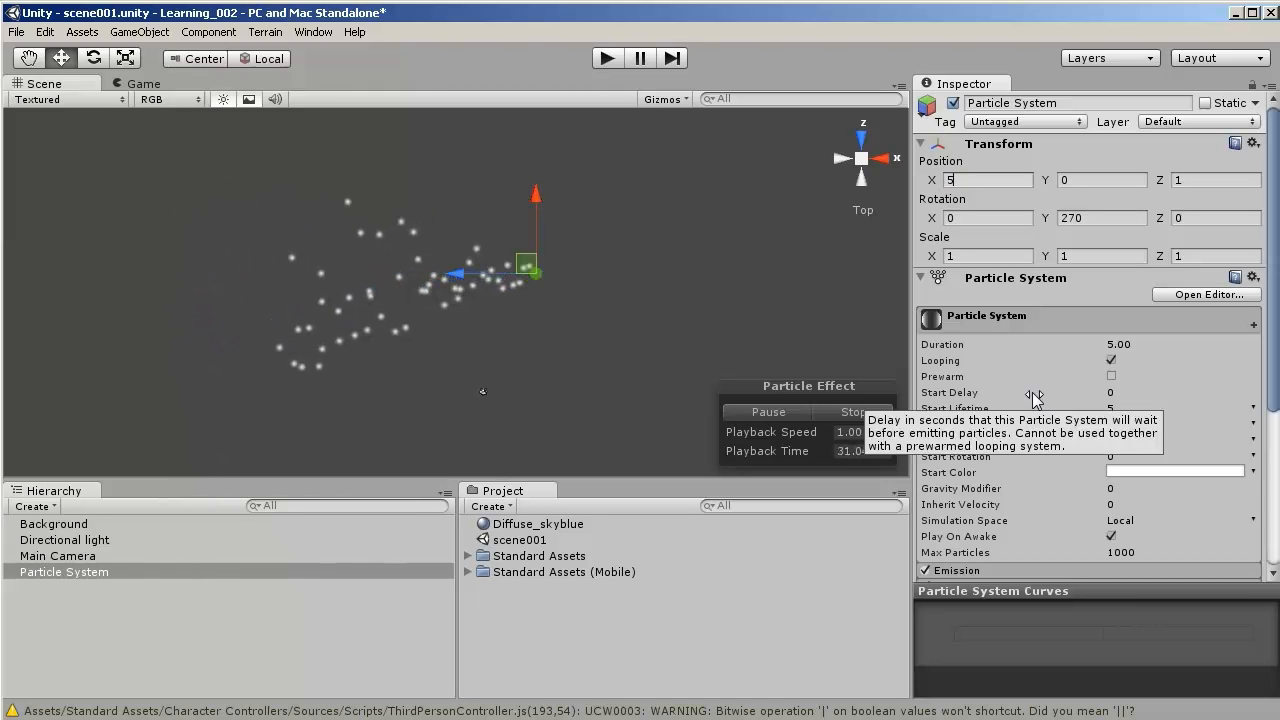
pyautogui.write('10')
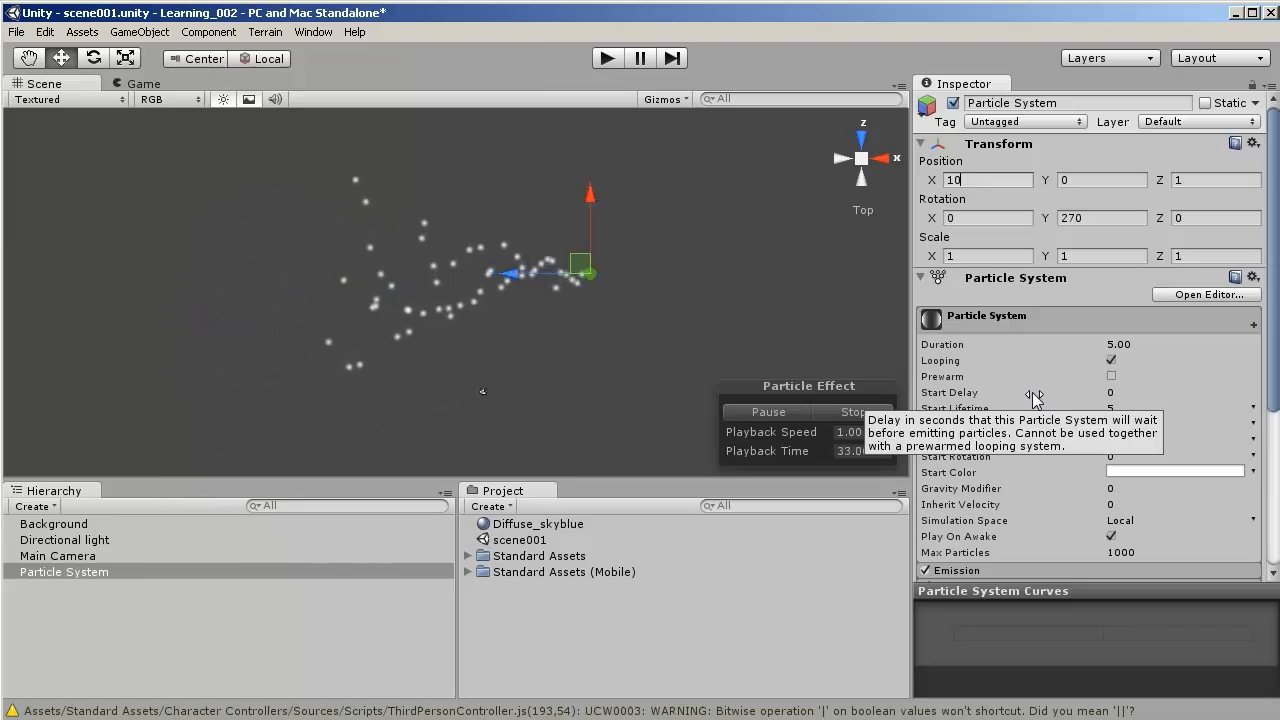
# - Switch to the Game view and set the Particle System's X position to 25
pyautogui.click(159, 83)
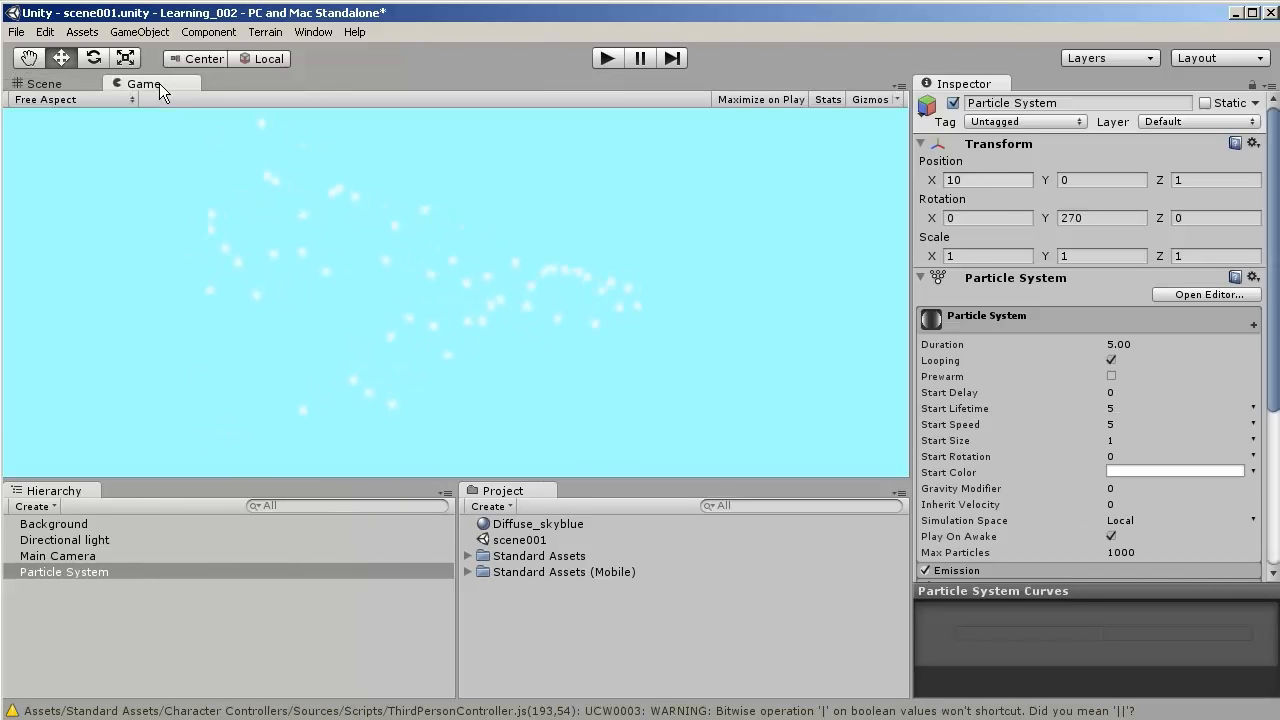
pyautogui.click(965, 180)
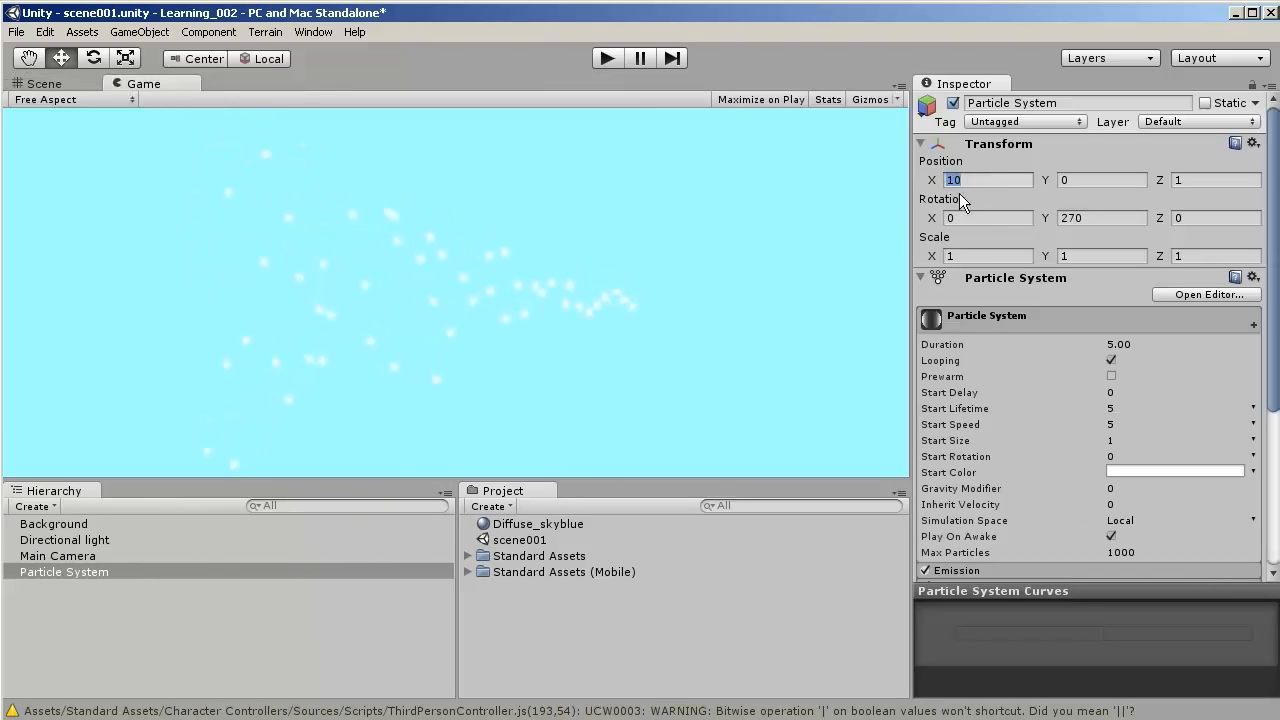
pyautogui.write('2')
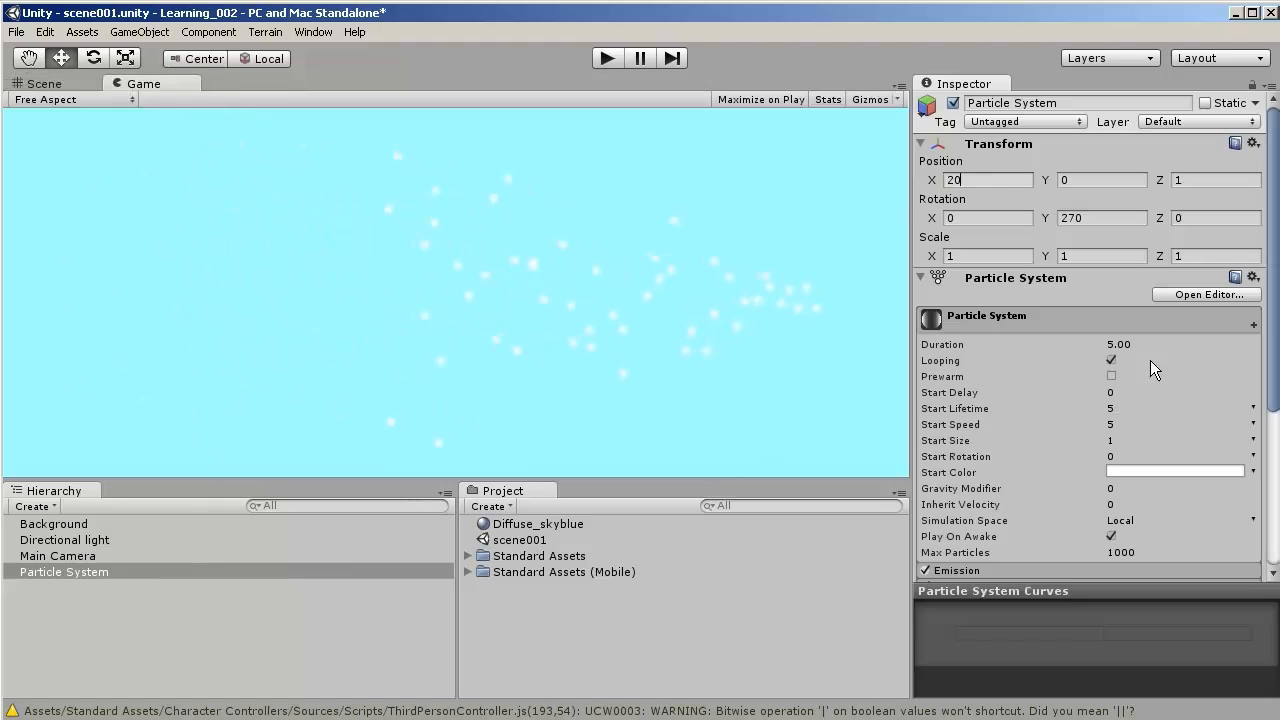
pyautogui.write('5')
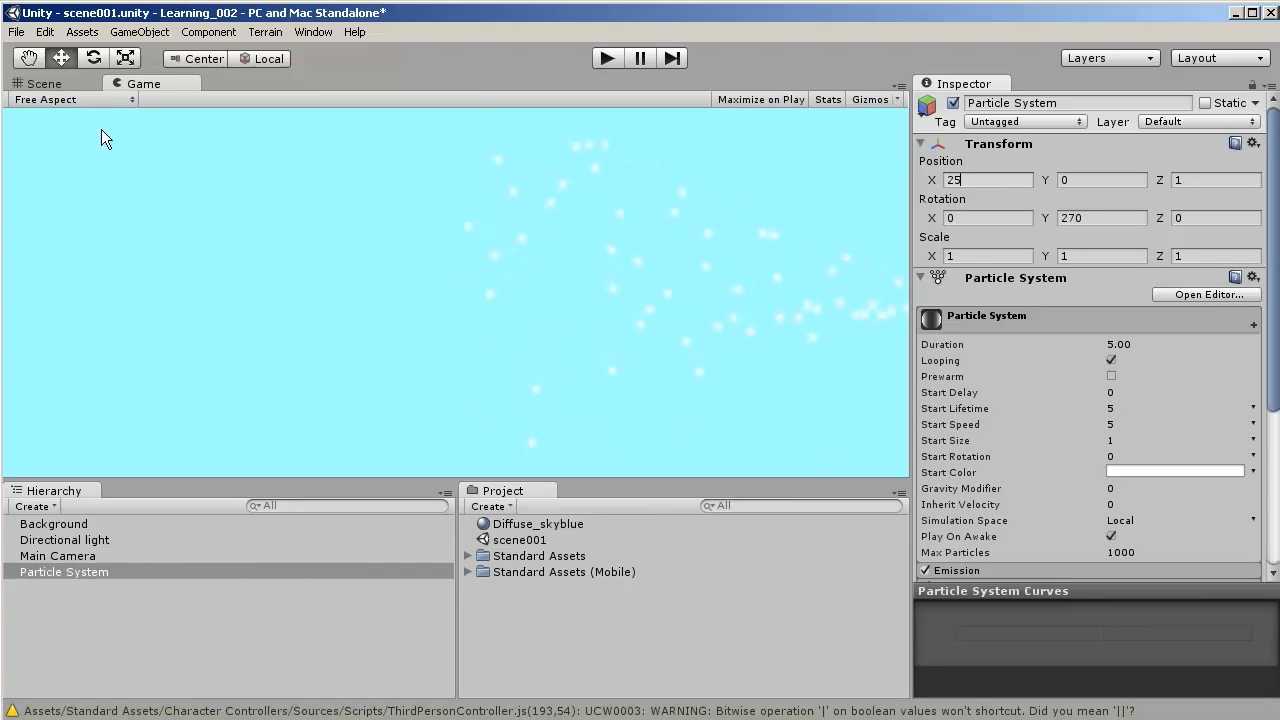
# - Set the Game view's aspect ratio to 16:10 and move the Particle System to X position 20
pyautogui.click(130, 102)
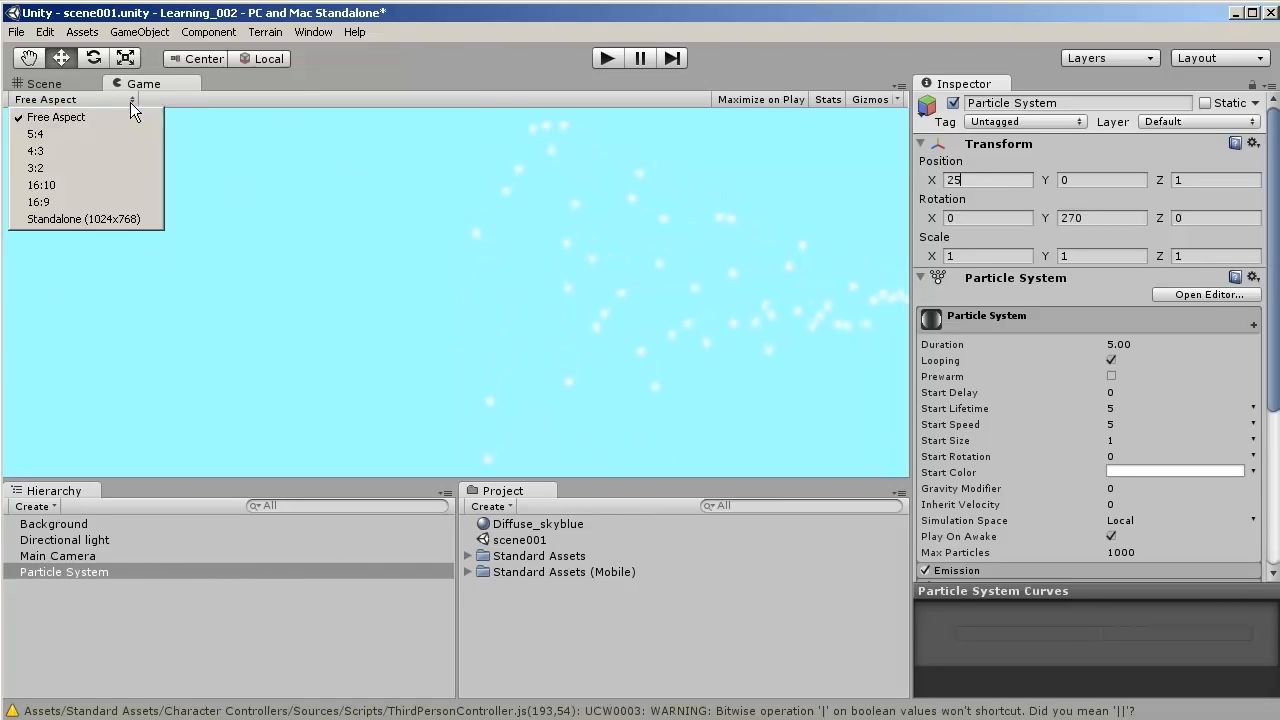
pyautogui.click(124, 187)
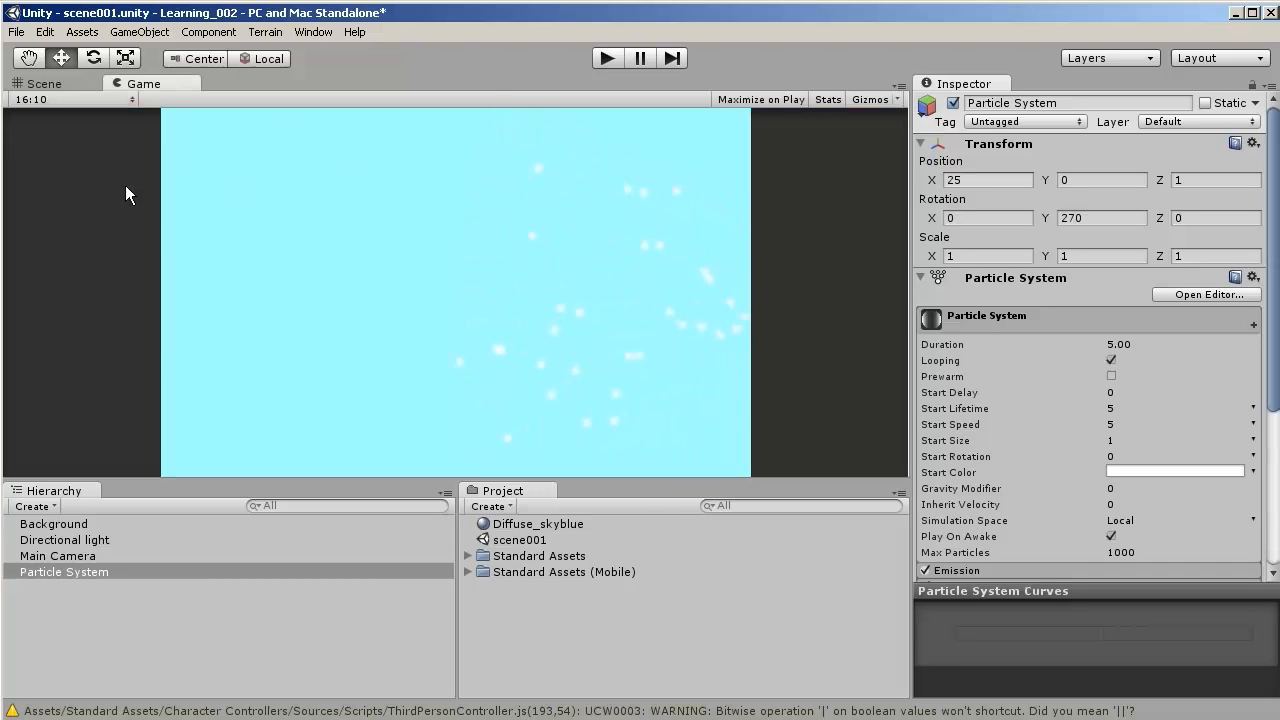
pyautogui.click(966, 182)
pyautogui.press('BackSpace')
pyautogui.write('0')
pyautogui.press('BackSpace')
pyautogui.press('BackSpace')
pyautogui.write('10')
pyautogui.press('BackSpace')
pyautogui.press('BackSpace')
pyautogui.write('20')
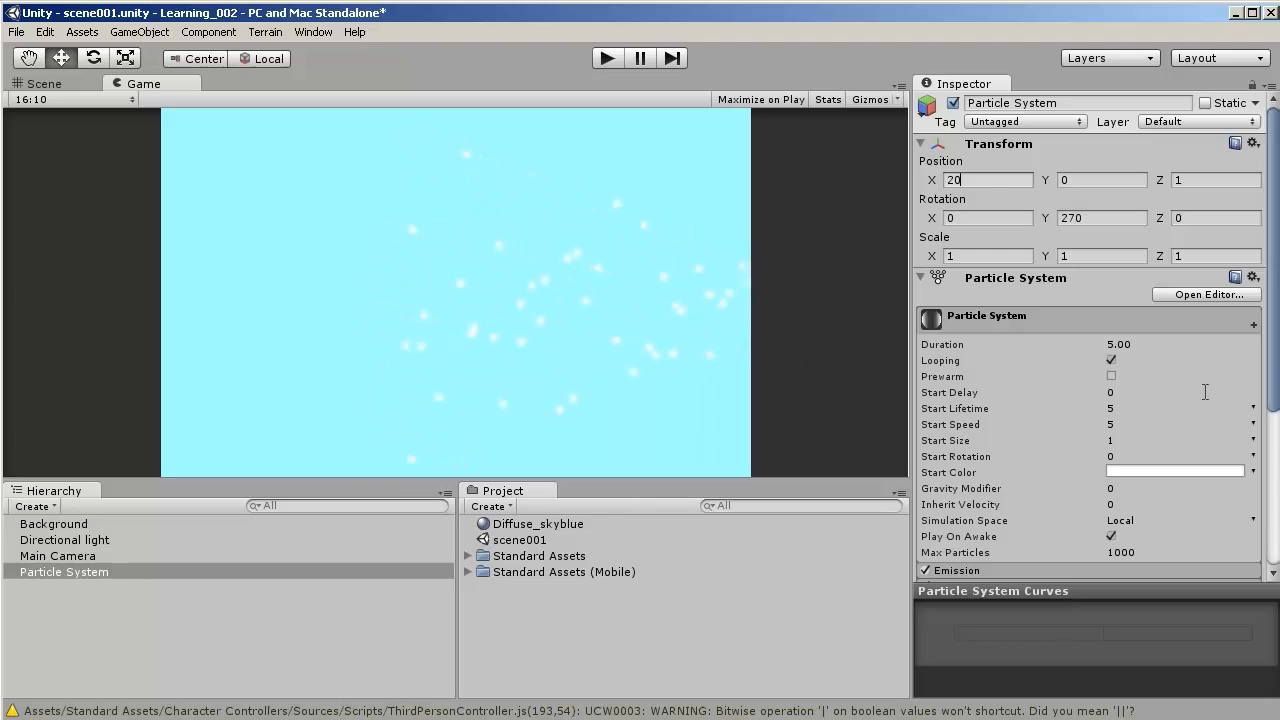
# - Expand the Particle System's Shape module and set the emitter shape to Box
pyautogui.moveTo(1272, 366); pyautogui.dragTo(1274, 450)
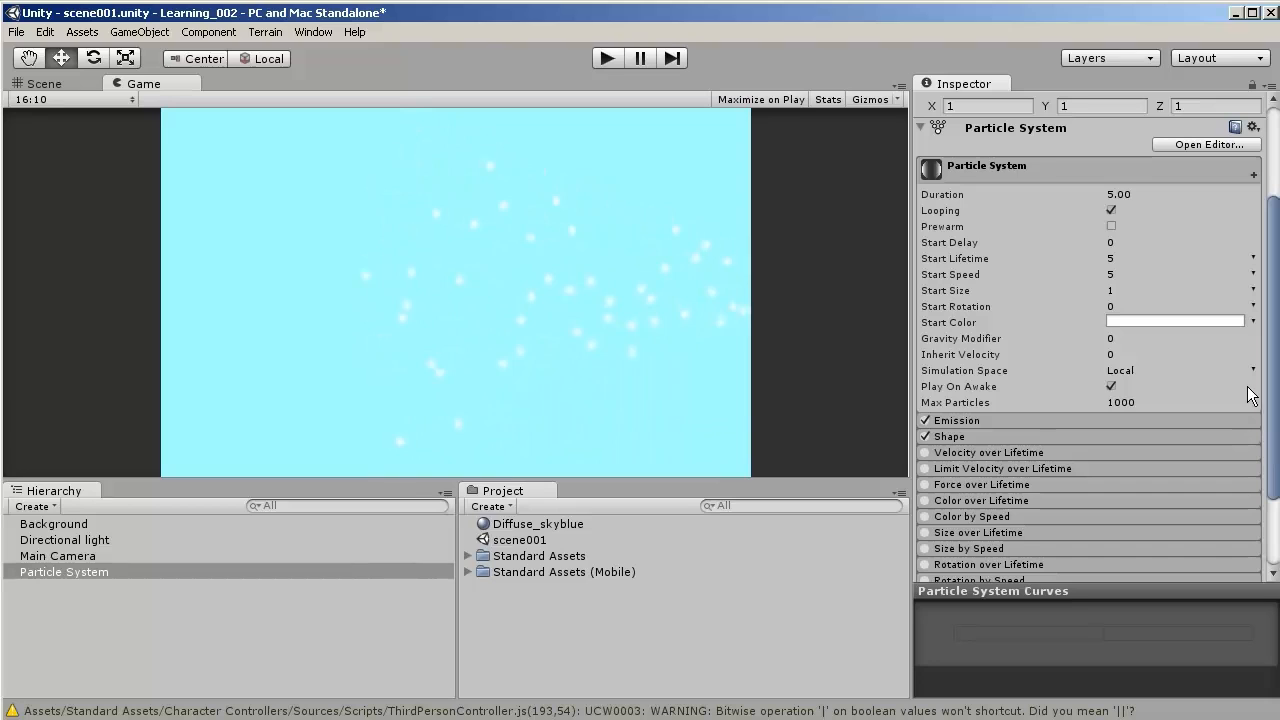
pyautogui.hotkey('alt', 'Tab')
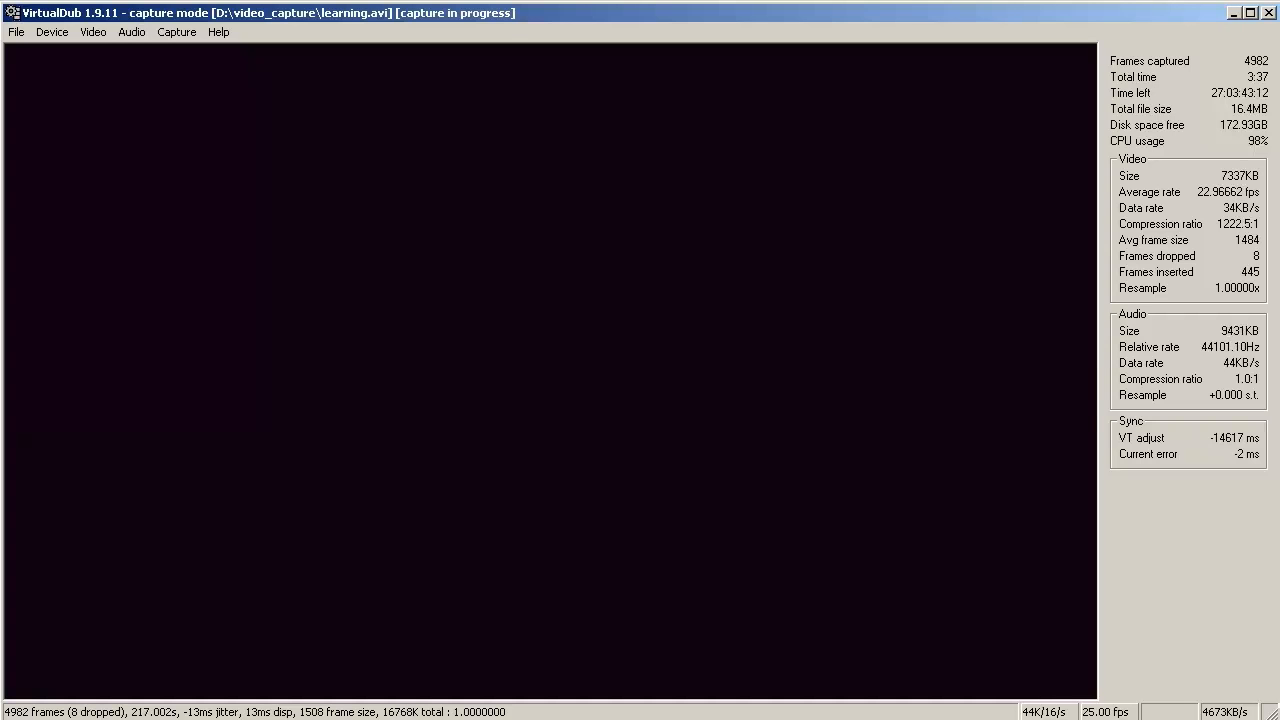
pyautogui.hotkey('alt', 'Tab')
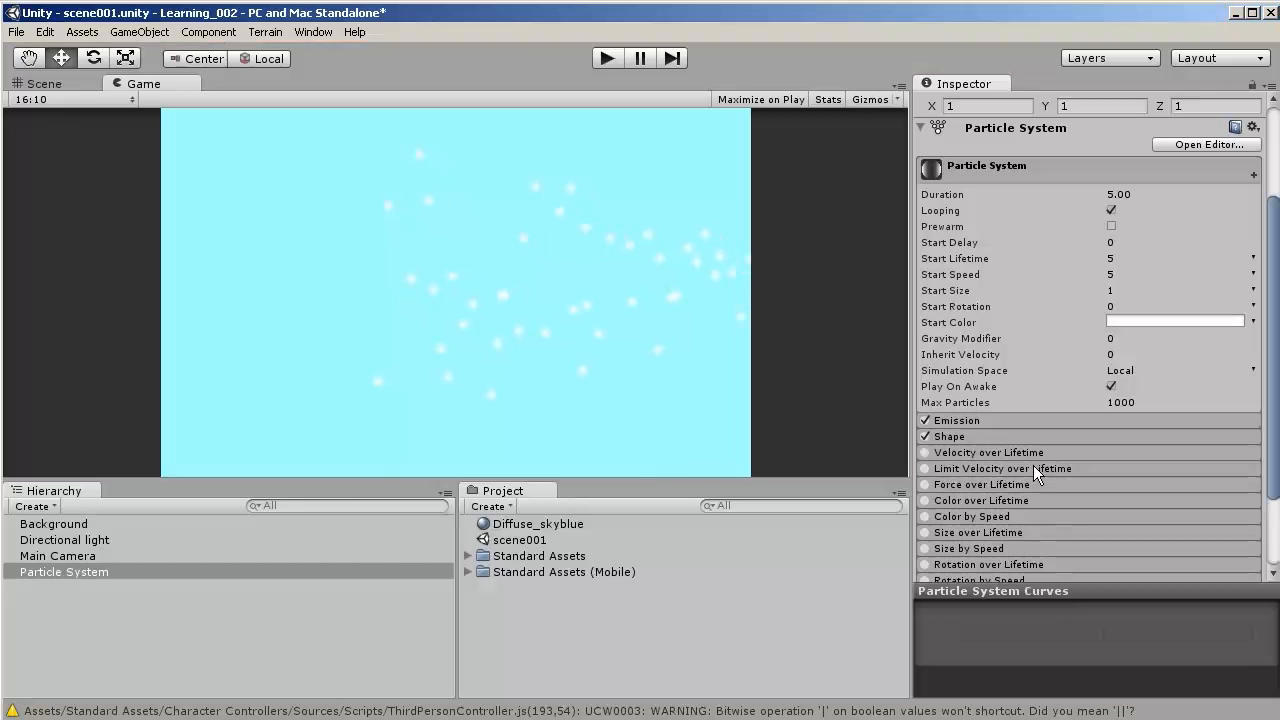
pyautogui.click(986, 434)
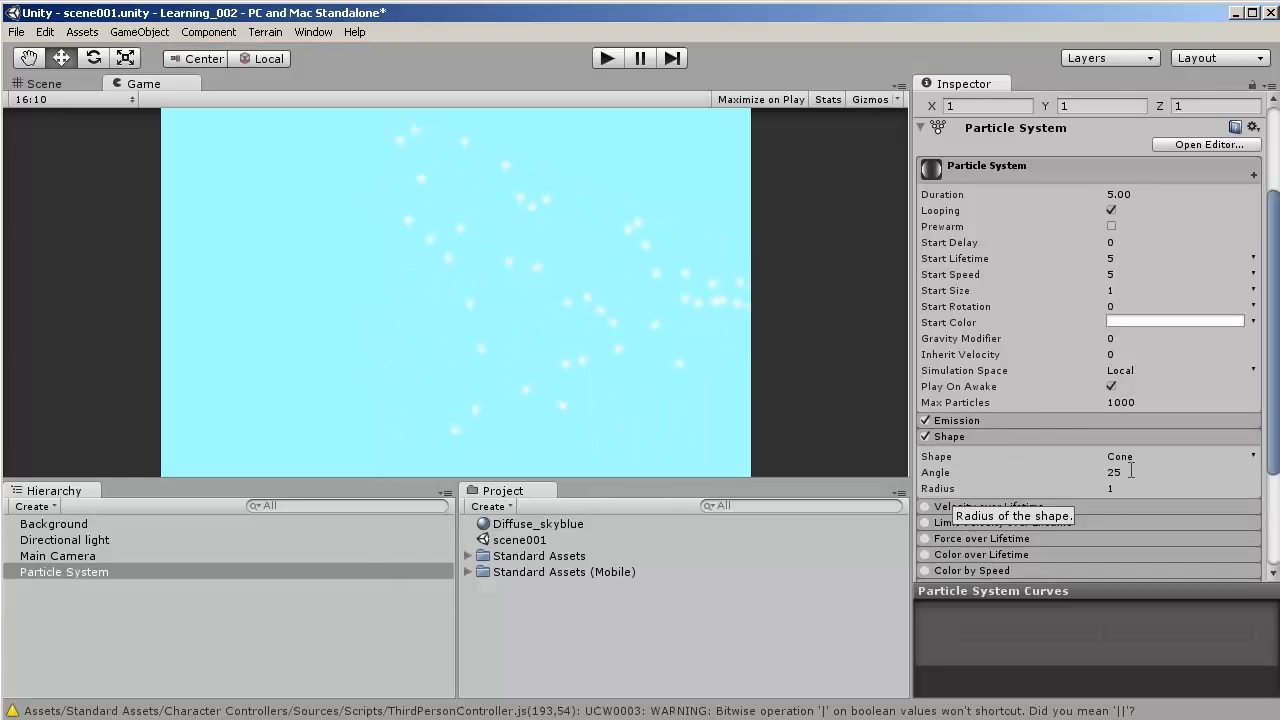
pyautogui.click(1138, 456)
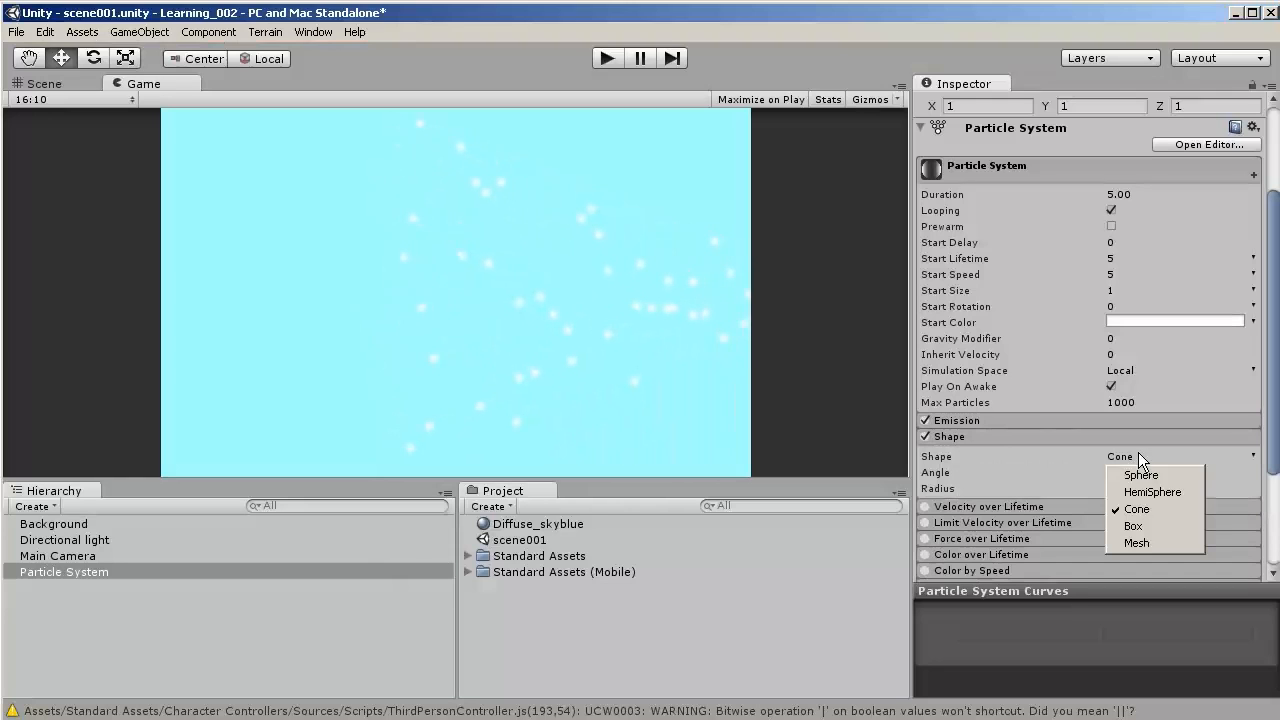
pyautogui.click(1153, 526)
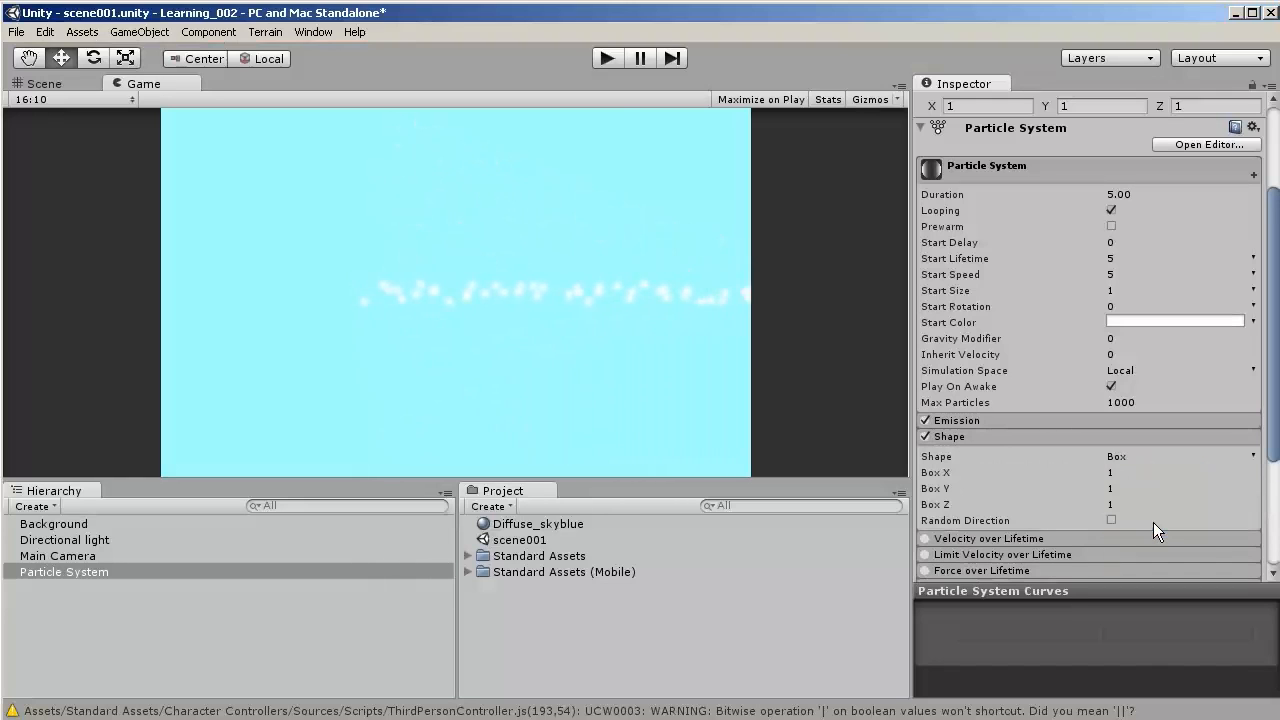
pyautogui.click(1115, 487)
pyautogui.click(1114, 472)
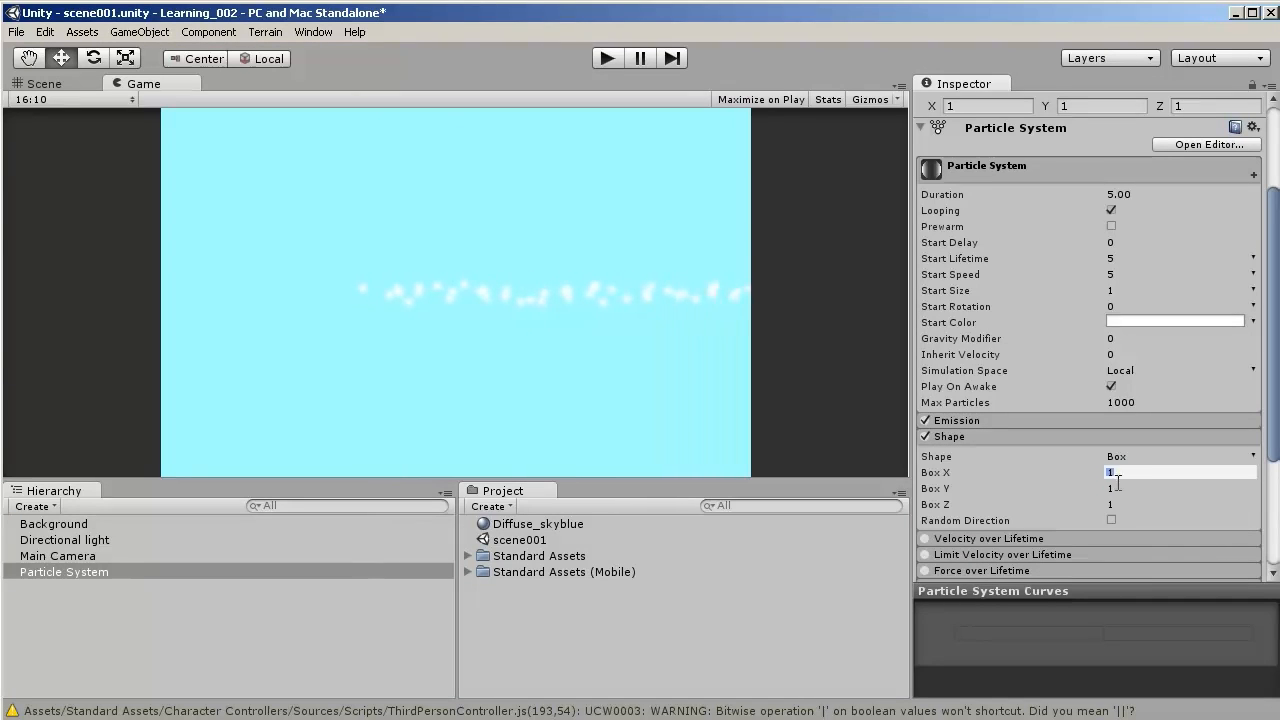
pyautogui.click(1117, 488)
pyautogui.click(1120, 501)
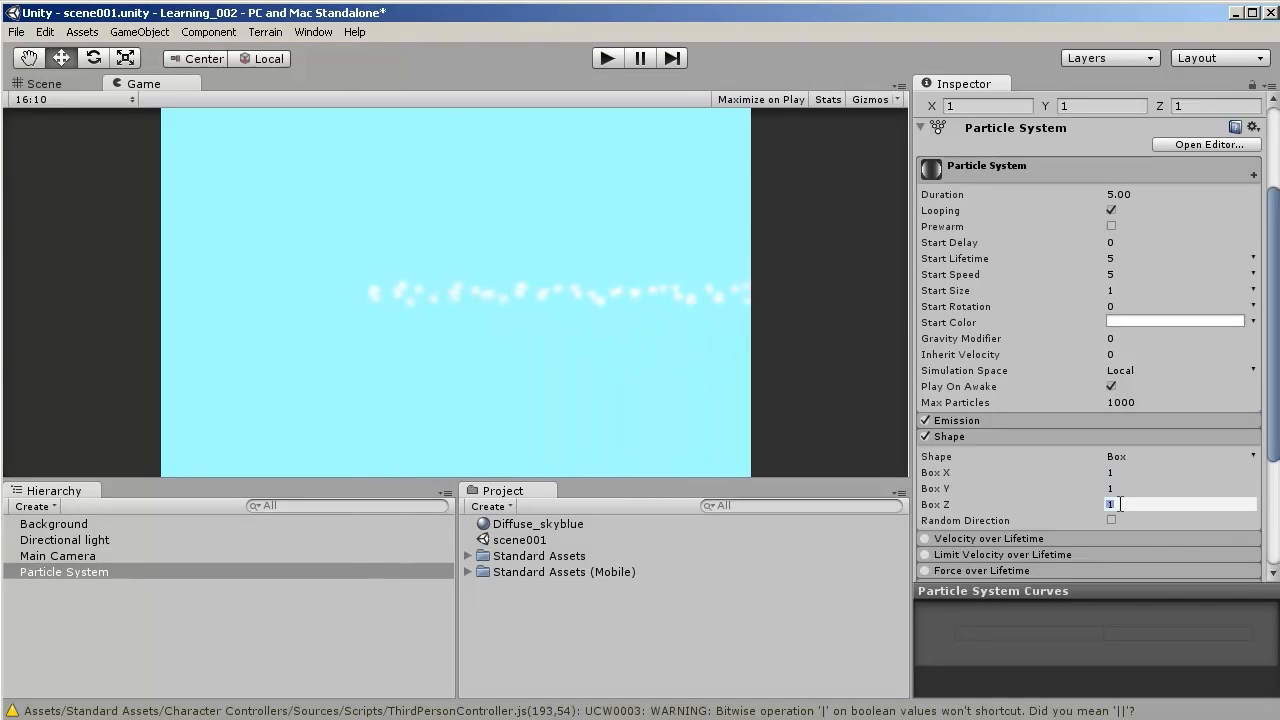
# - Switch to the Scene view and set the box emitter's Box Y size to 10
pyautogui.click(42, 84)
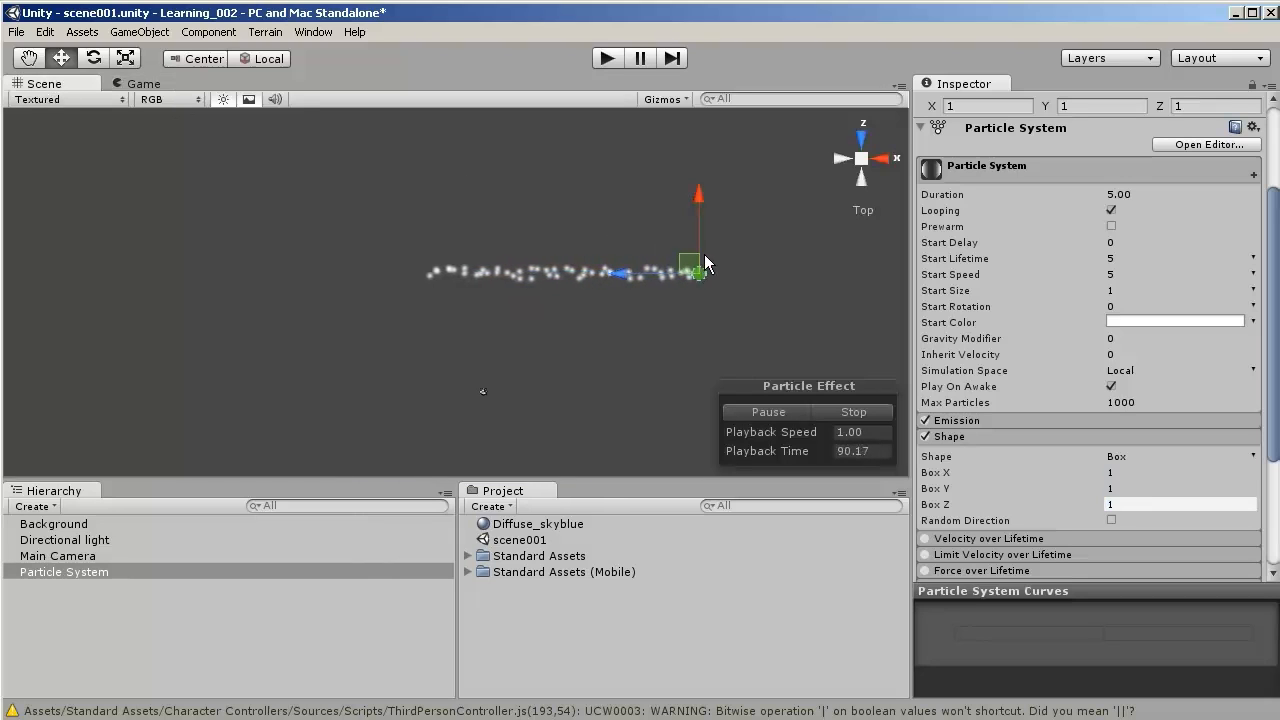
pyautogui.click(1120, 488)
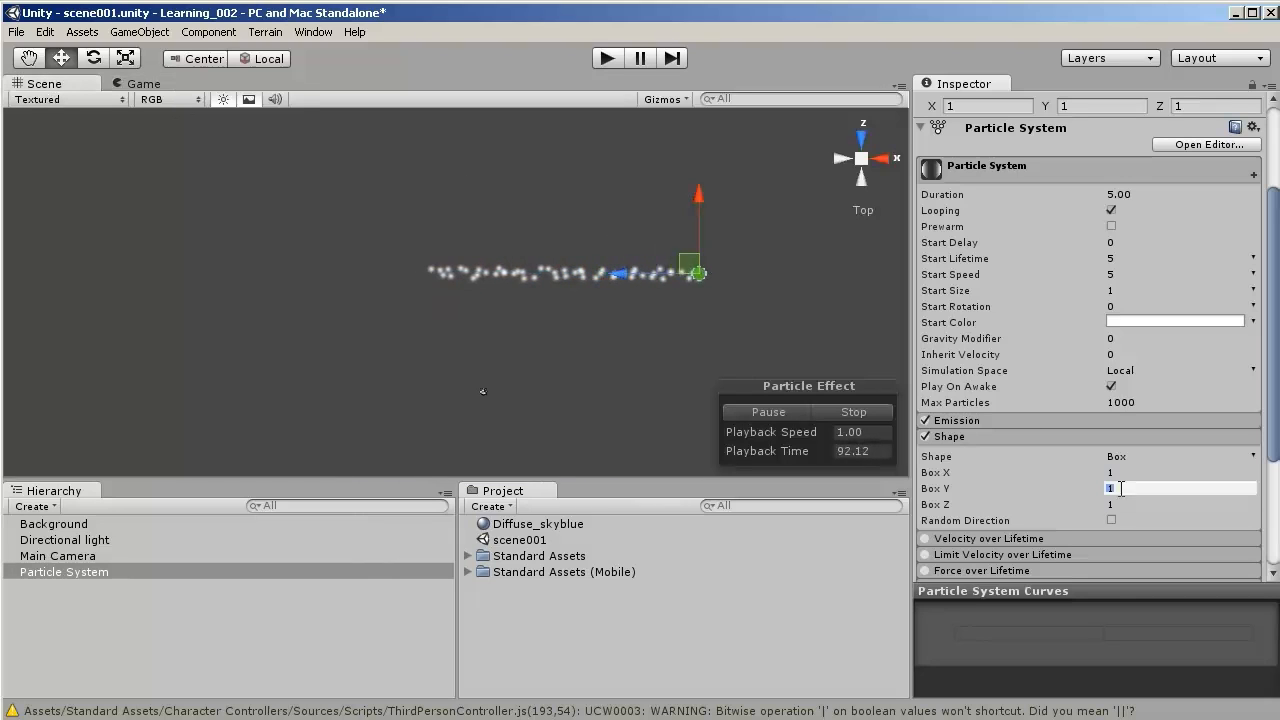
pyautogui.write('10')
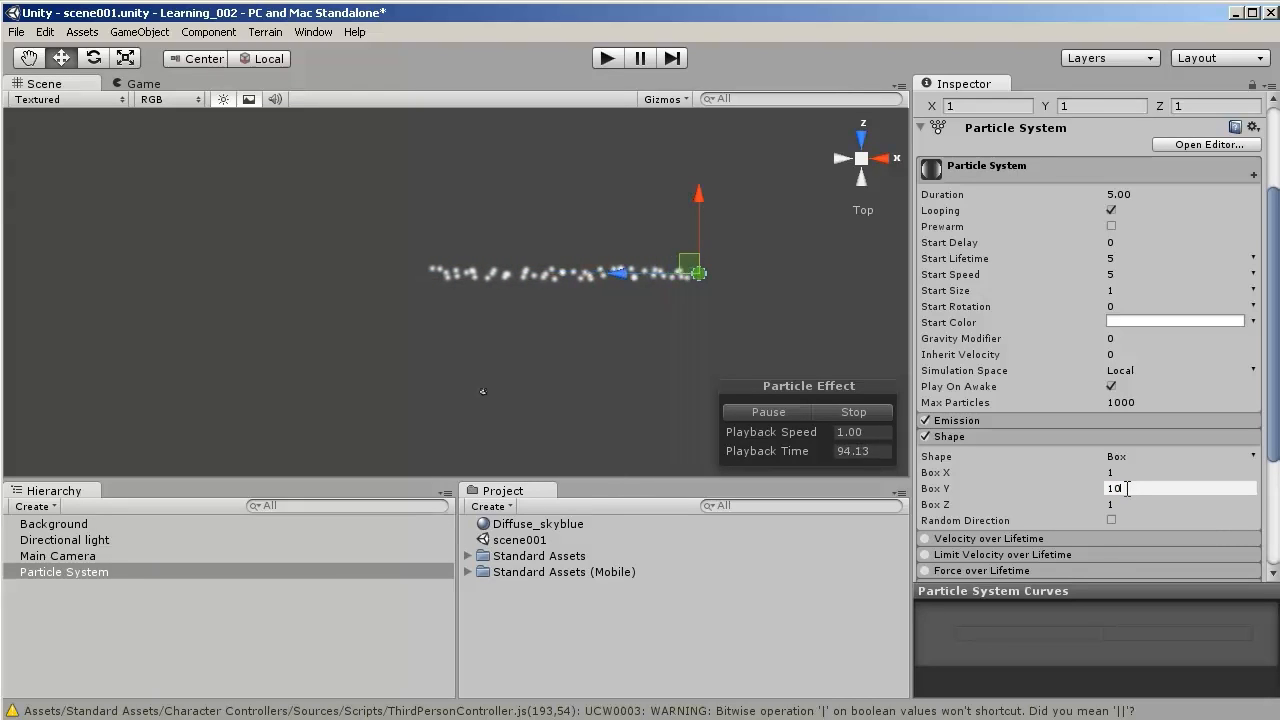
# - Try the box emitter's Box Z size at 10 and at 0
pyautogui.click(1125, 504)
pyautogui.write('10')
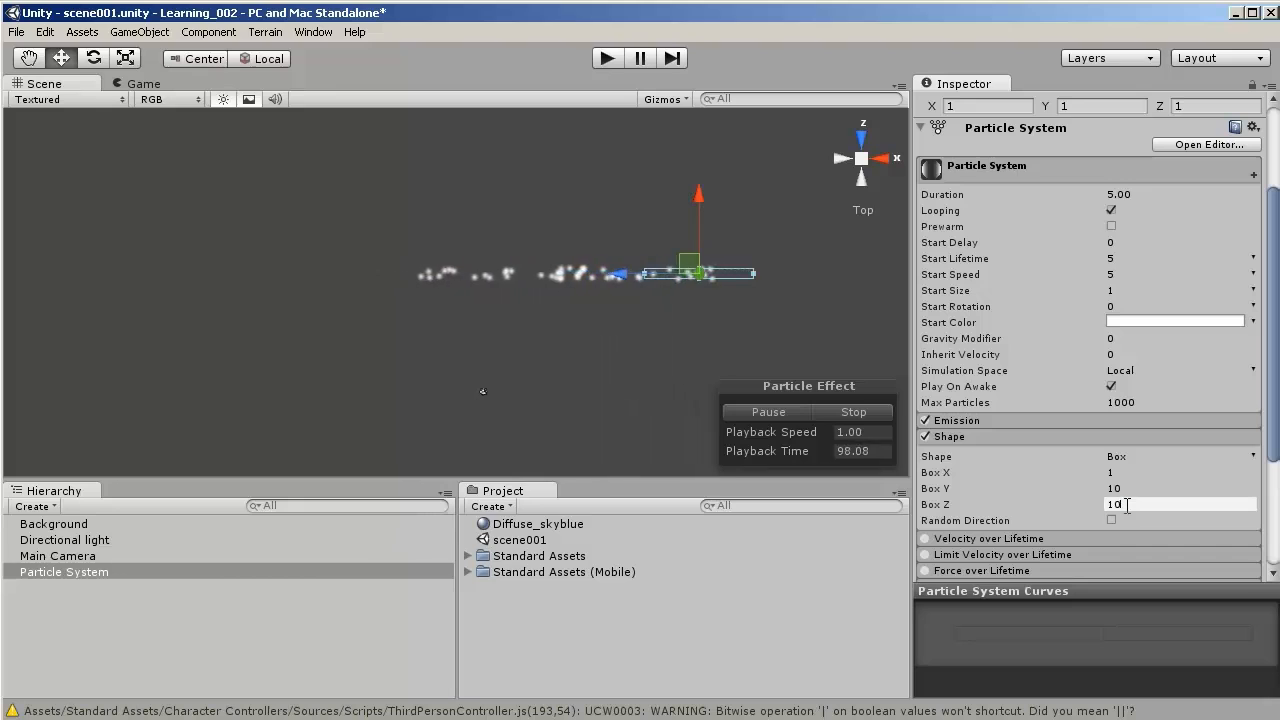
pyautogui.press('BackSpace')
pyautogui.press('BackSpace')
pyautogui.write('0')
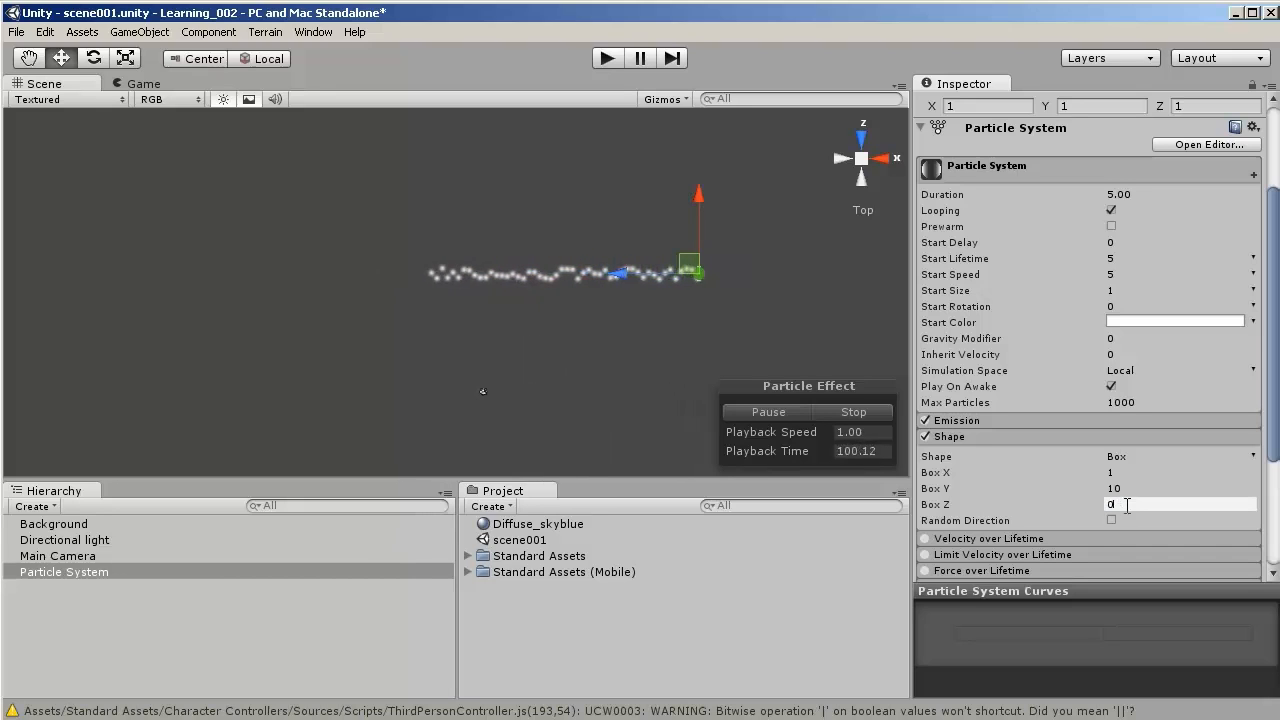
# - Try a Box X size of 10 for the emitter and set it back to 1
pyautogui.click(1127, 473)
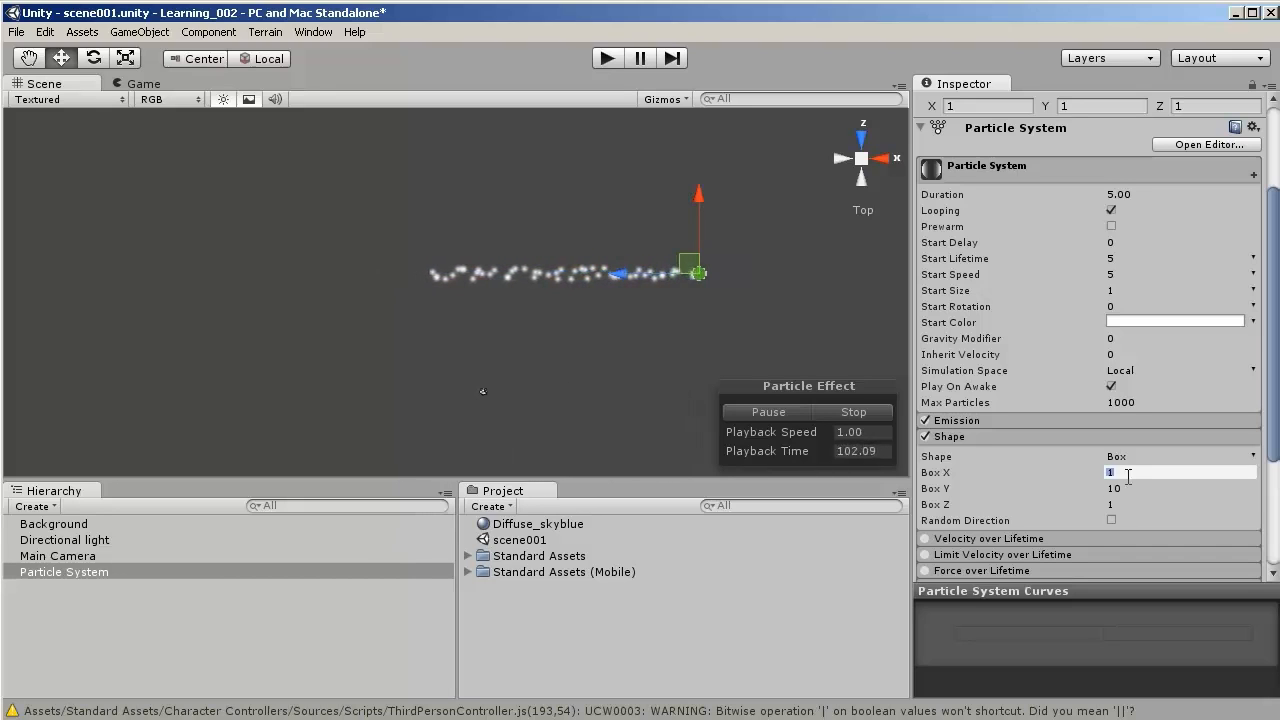
pyautogui.write('10')
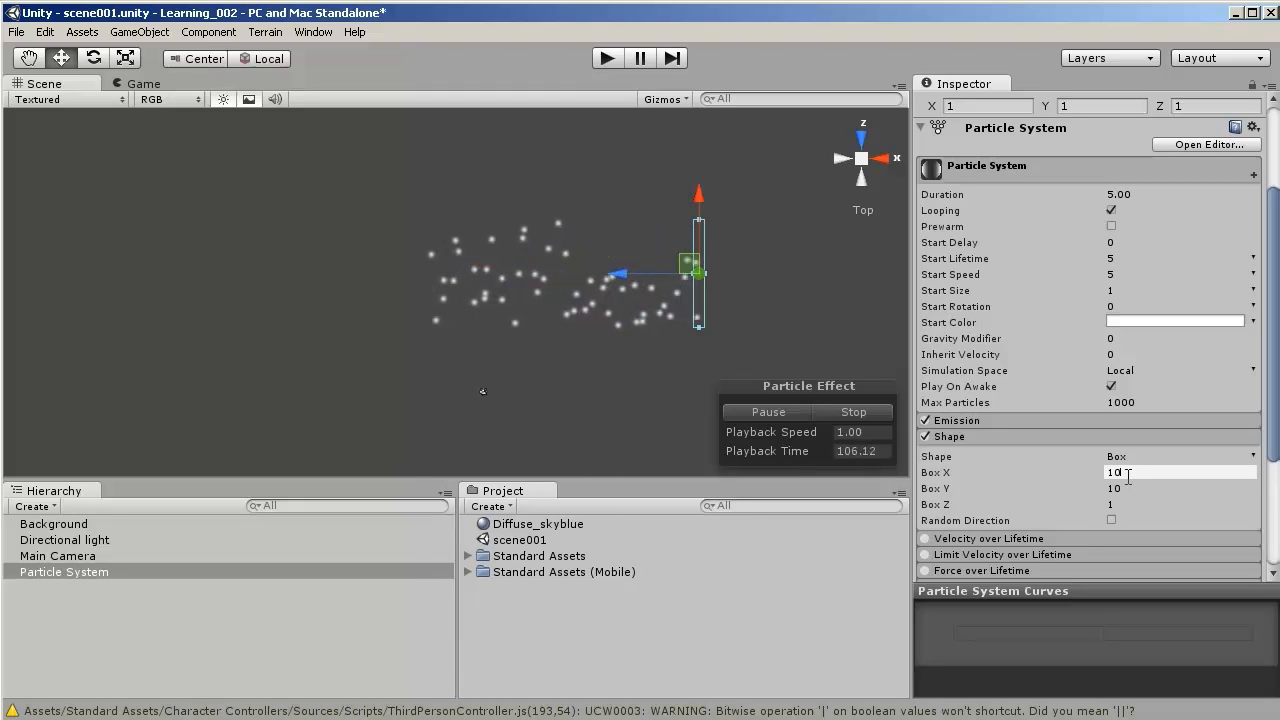
pyautogui.press('BackSpace')
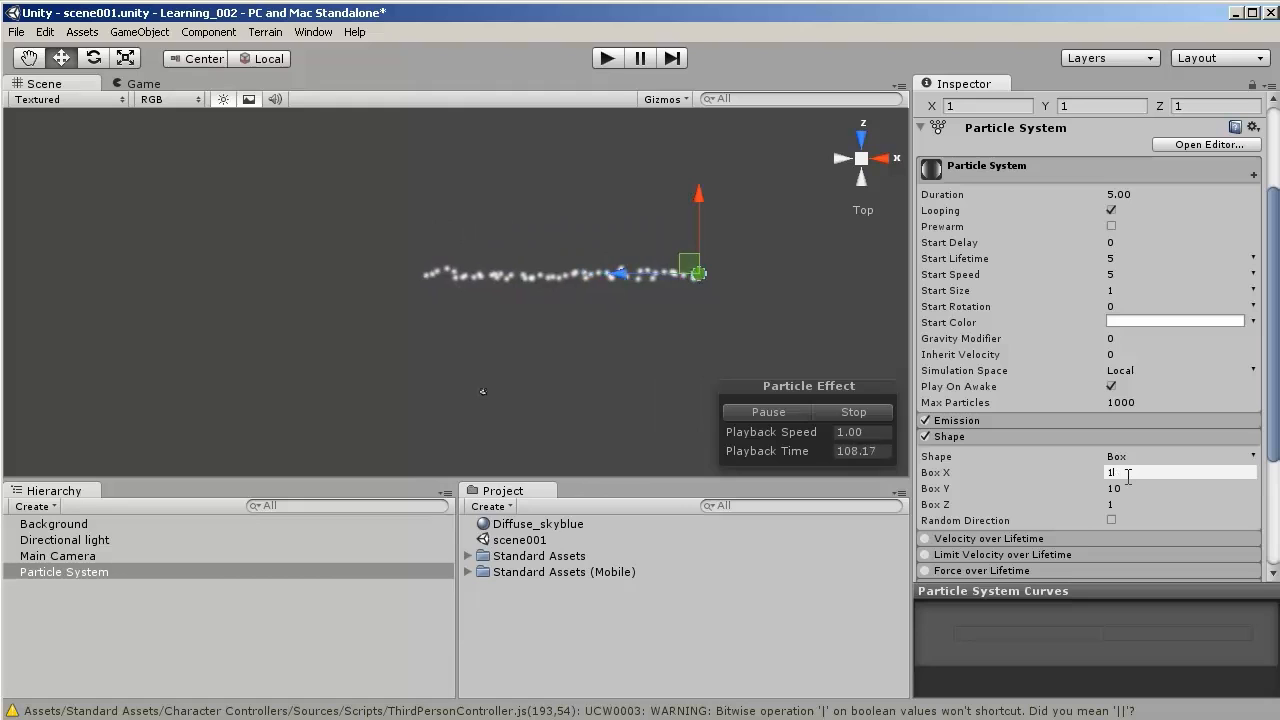
# - Switch to the Game view, try Box Y sizes of 20 and 2, and set Box Y to 5
pyautogui.click(146, 85)
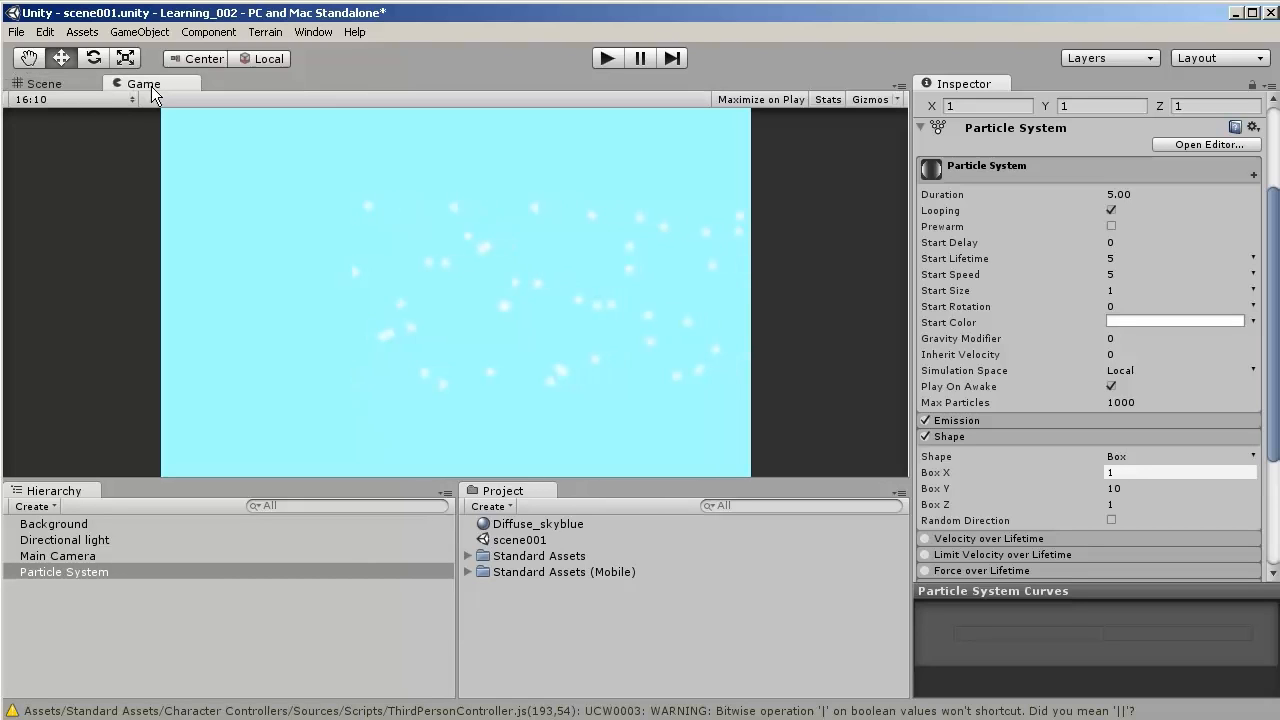
pyautogui.click(1140, 488)
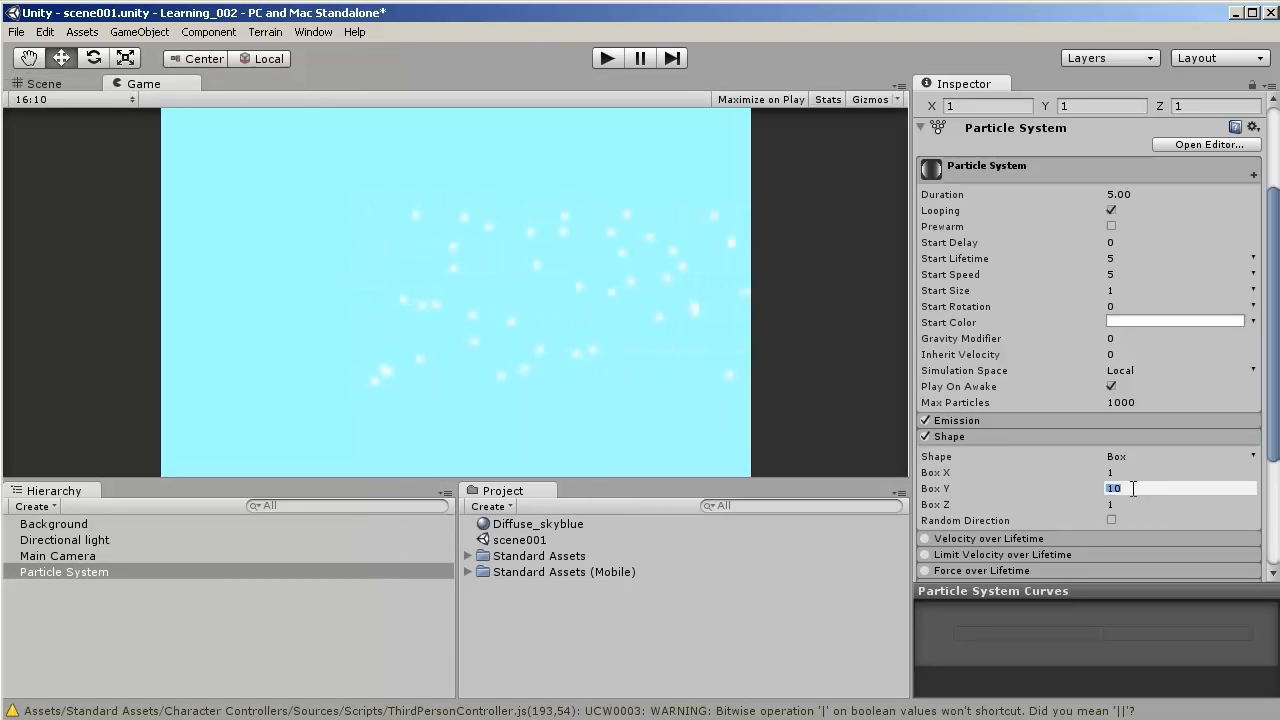
pyautogui.write('20')
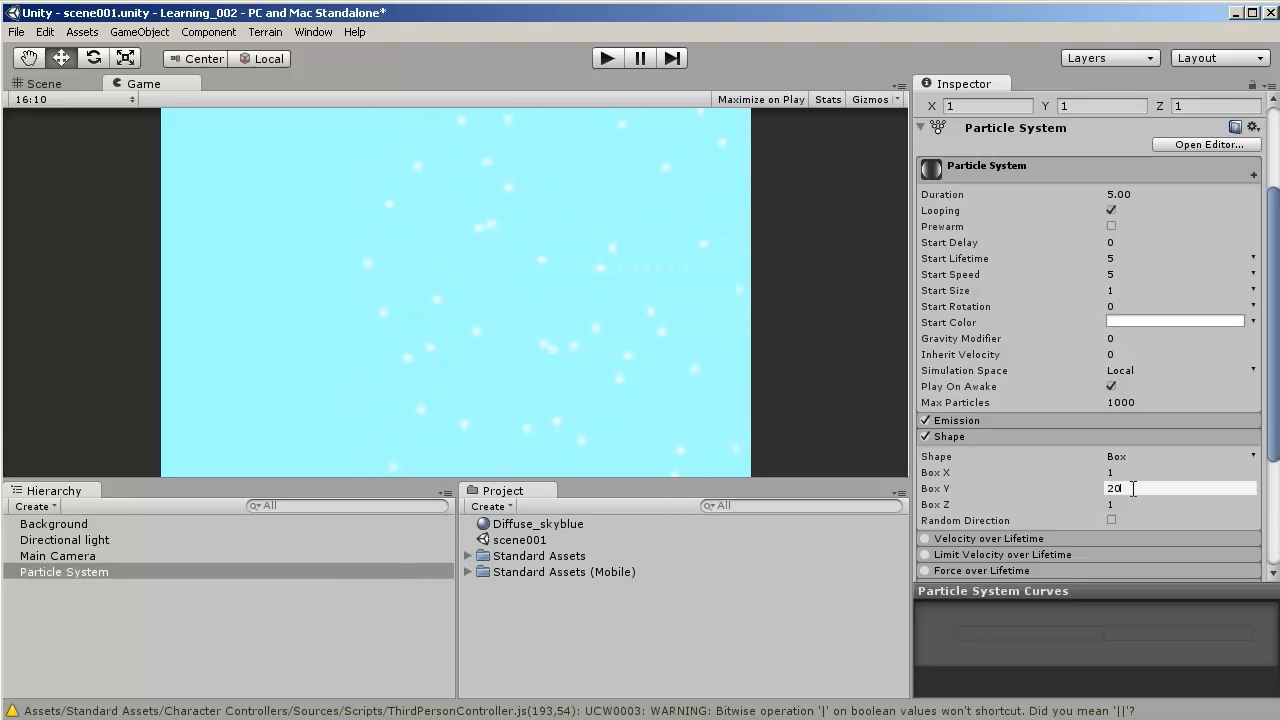
pyautogui.click(1066, 488)
pyautogui.write('2')
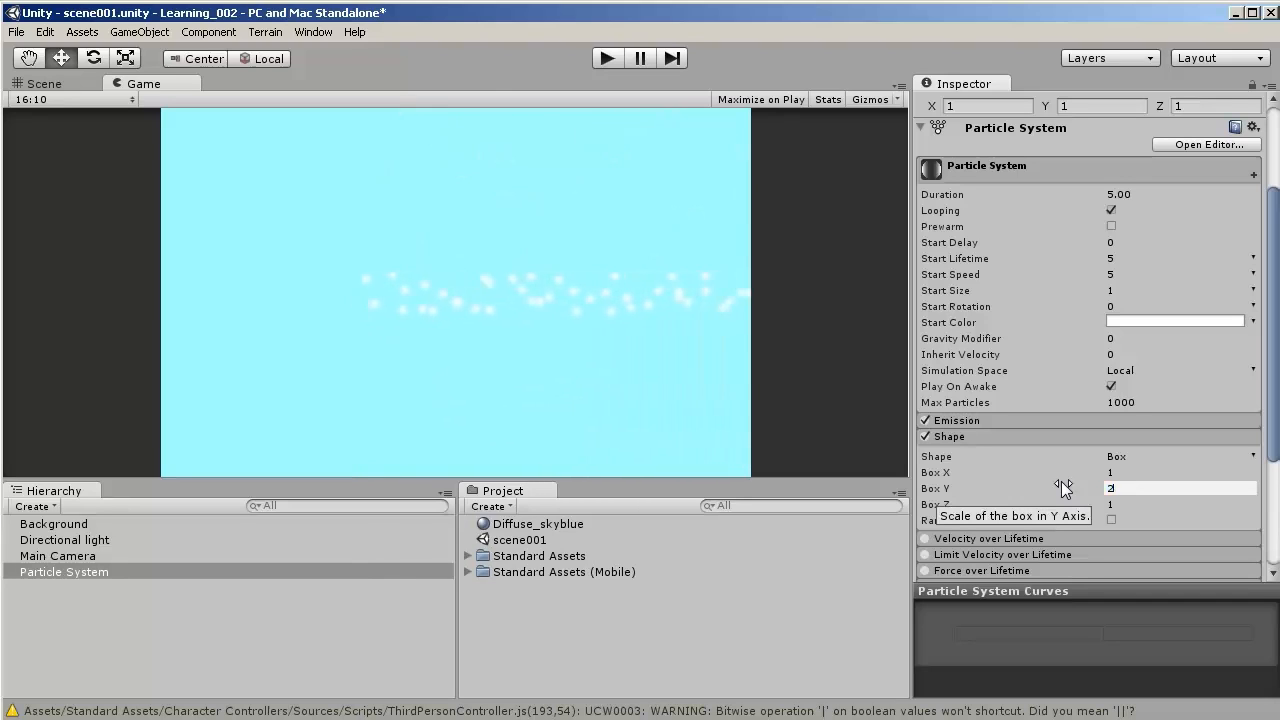
pyautogui.press('BackSpace')
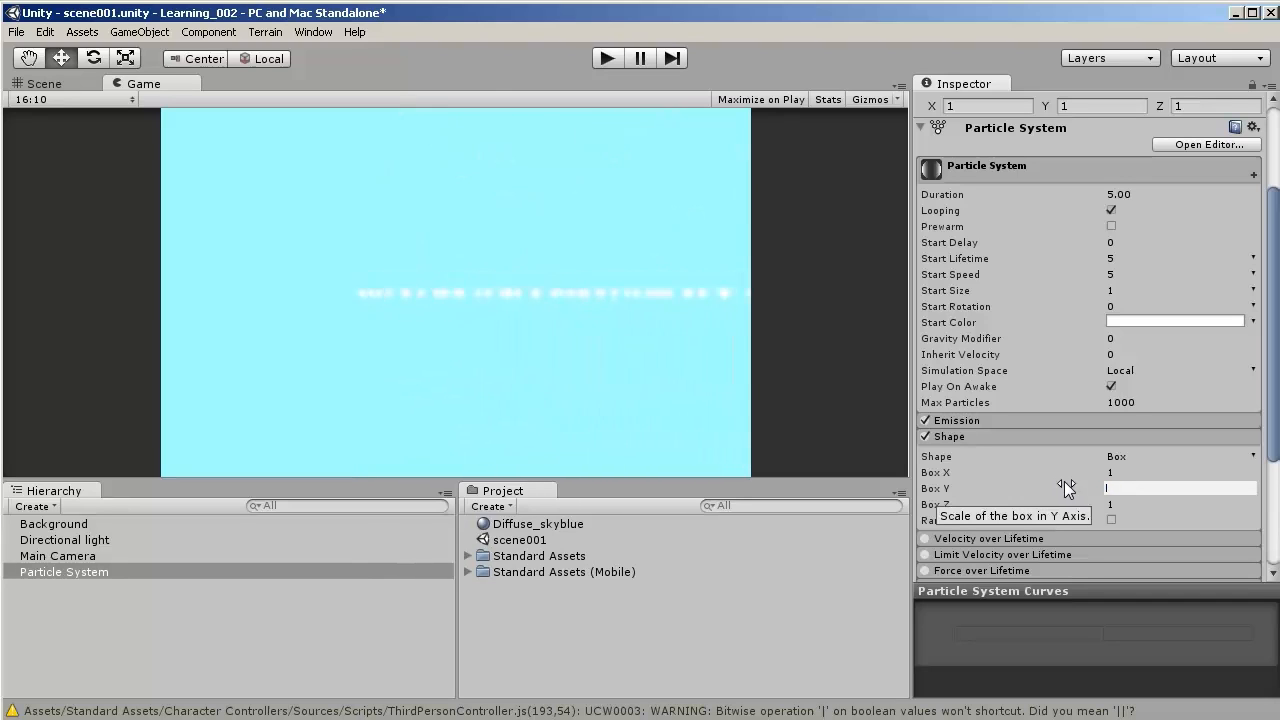
pyautogui.write('5')
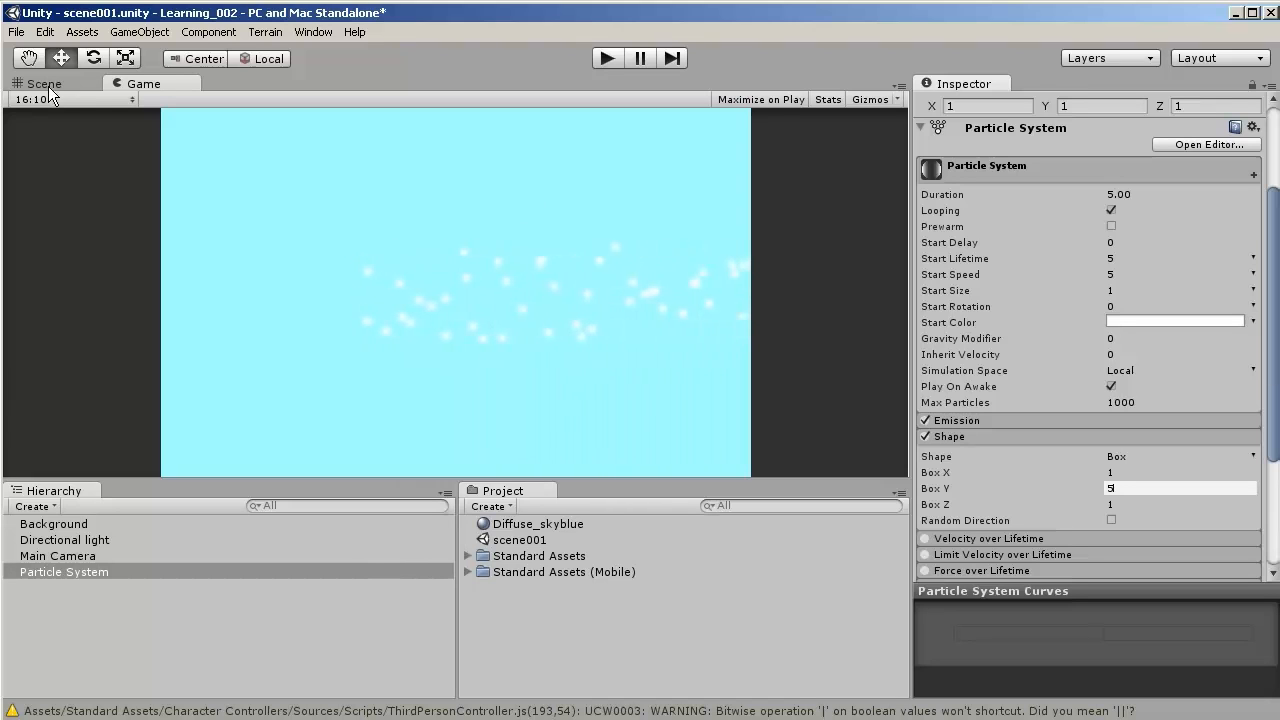
# - Set the Particle System's Y position to 5
pyautogui.scroll(3, 1276, 249)
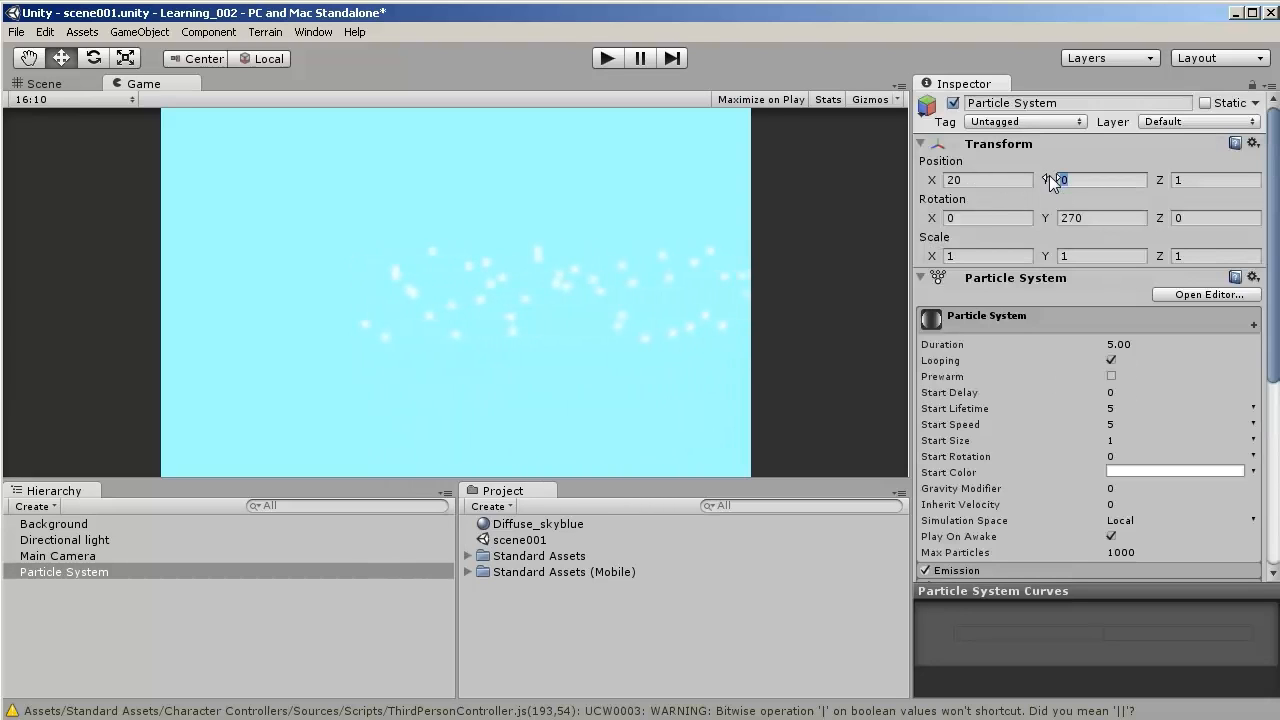
pyautogui.press('BackSpace')
pyautogui.press('BackSpace')
pyautogui.write('5')
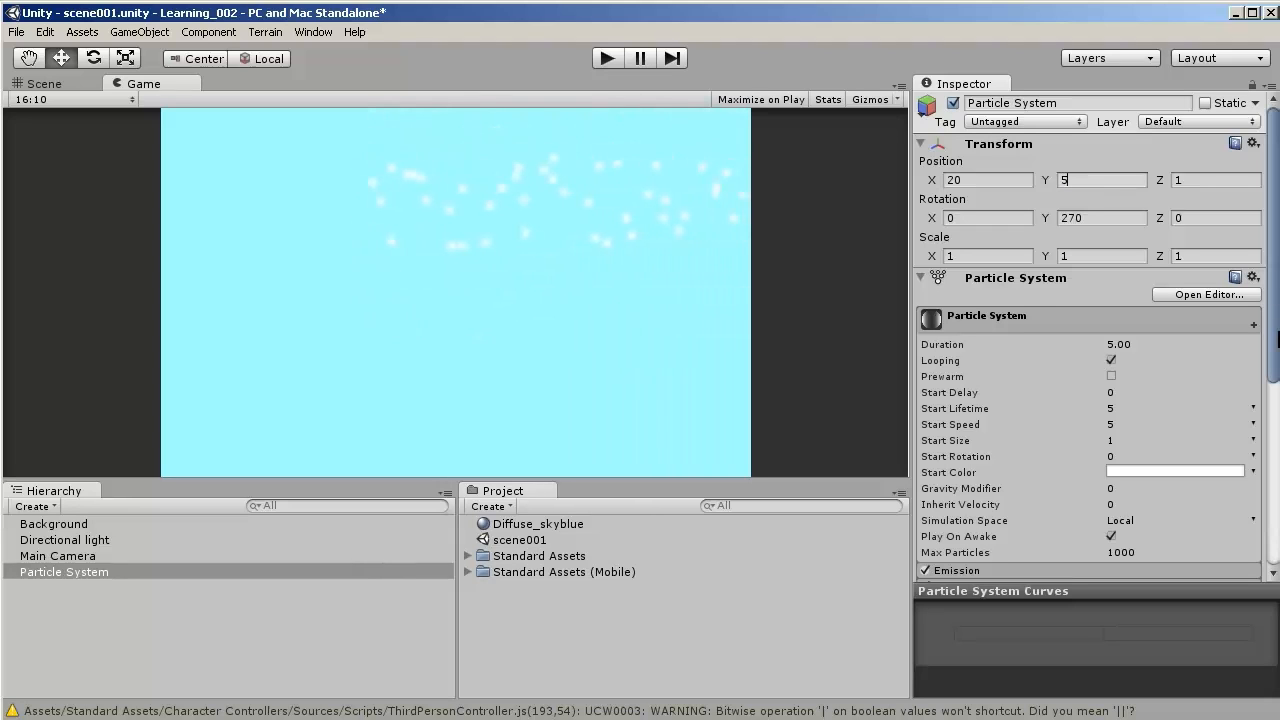
# - Set the particles' Start Lifetime to 10, and try a Start Speed of 1 before setting it to 5
pyautogui.moveTo(1276, 340); pyautogui.dragTo(1274, 408)
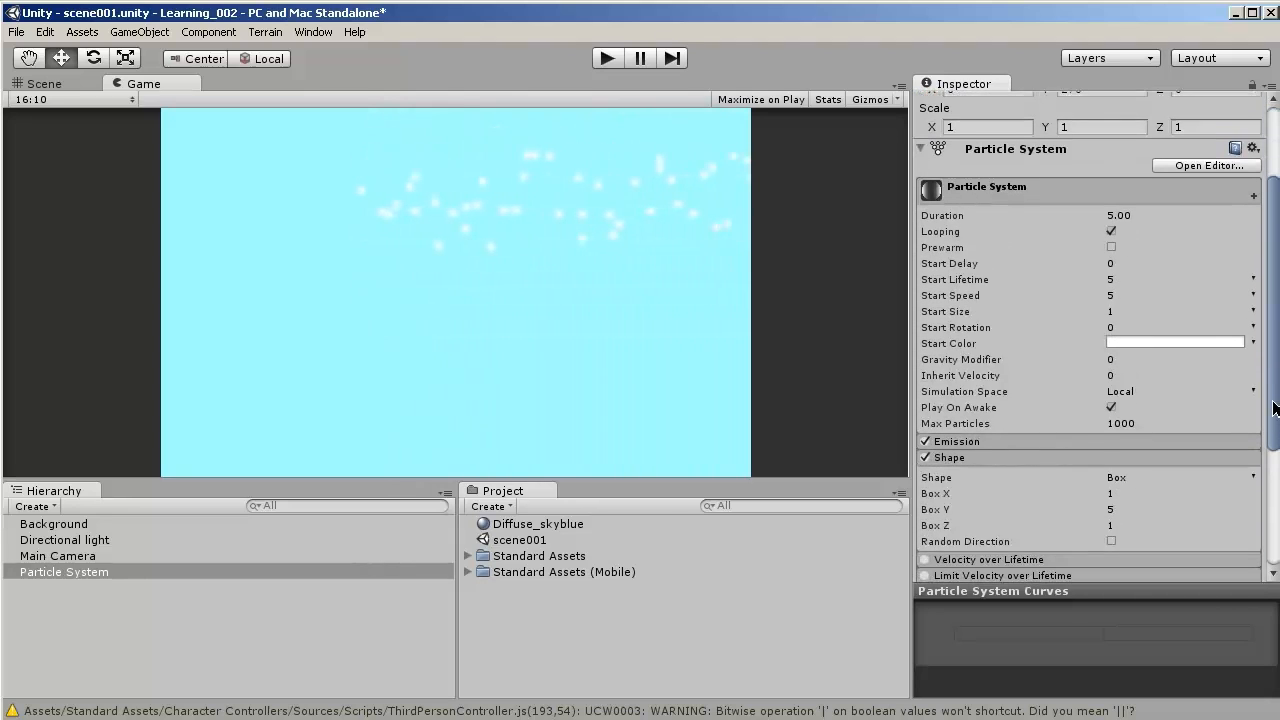
pyautogui.scroll(2, 1275, 408)
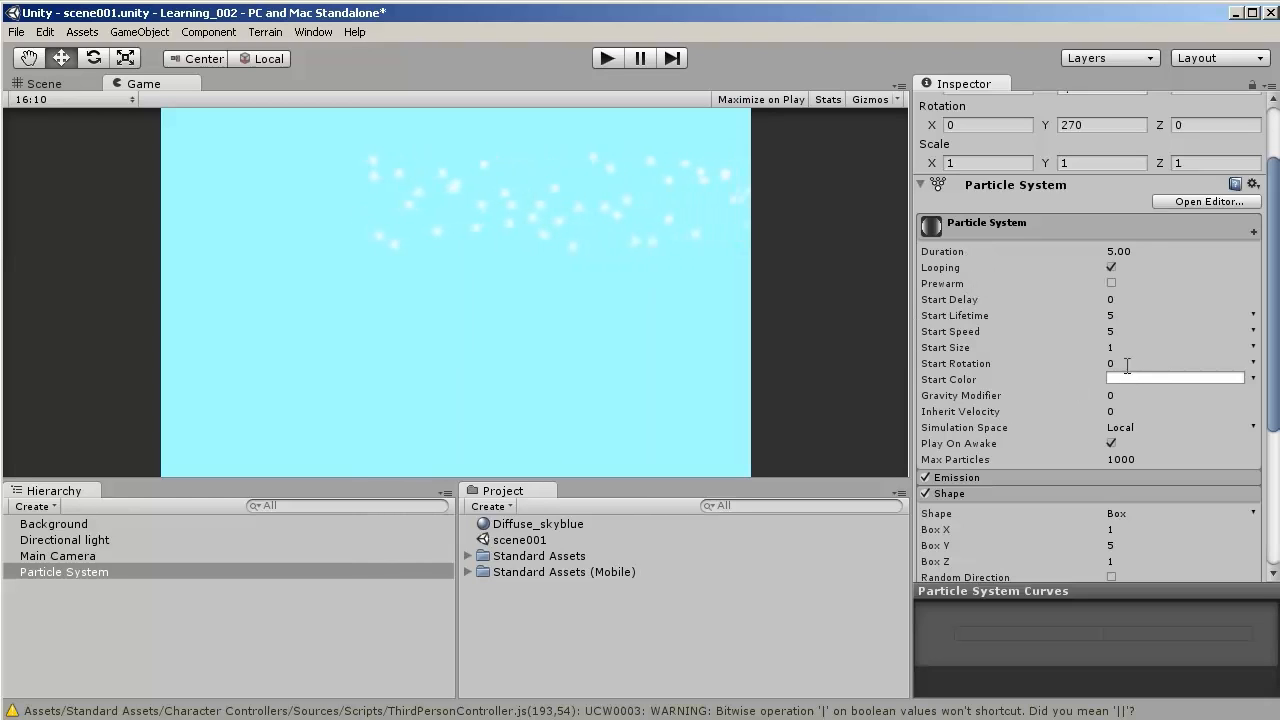
pyautogui.click(1115, 315)
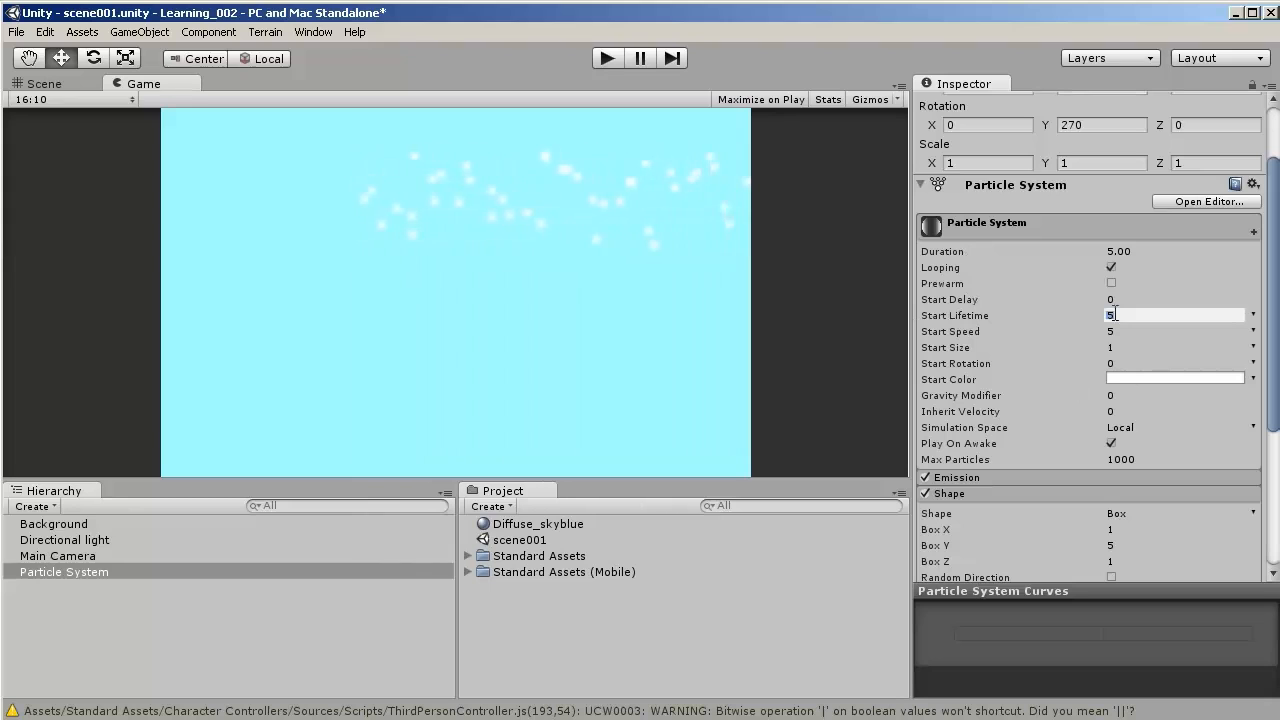
pyautogui.write('10')
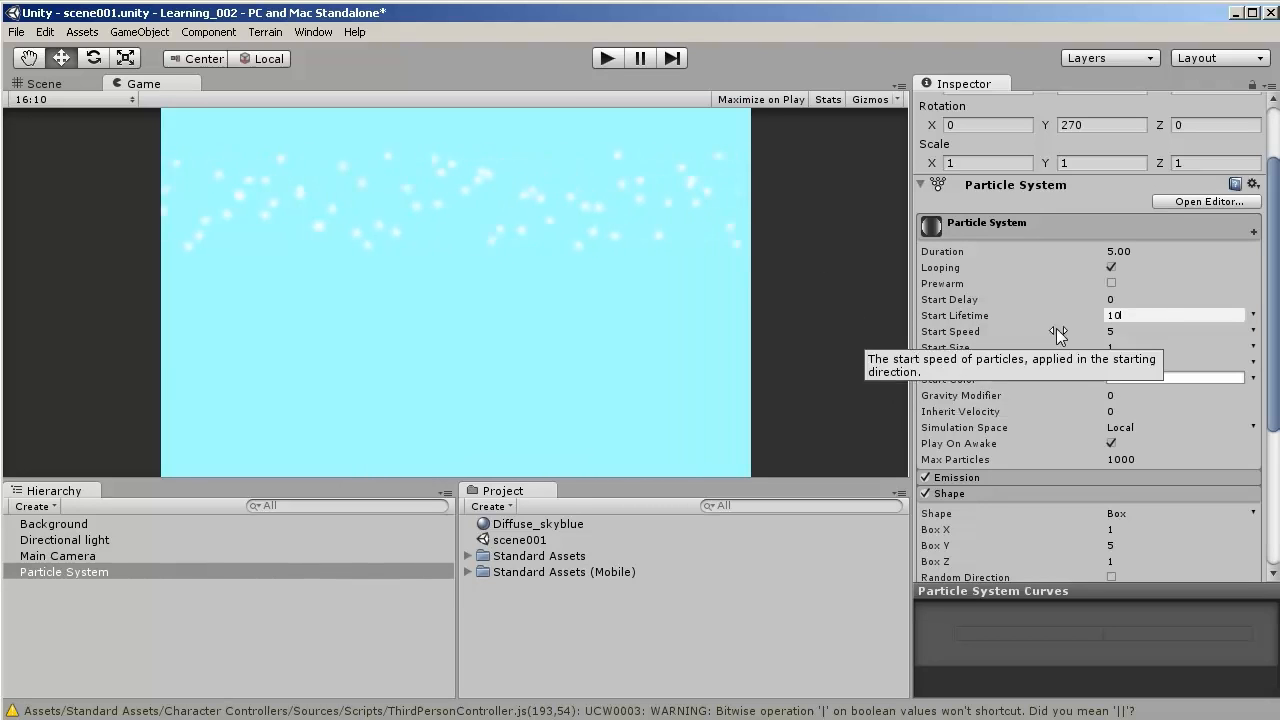
pyautogui.click(1134, 331)
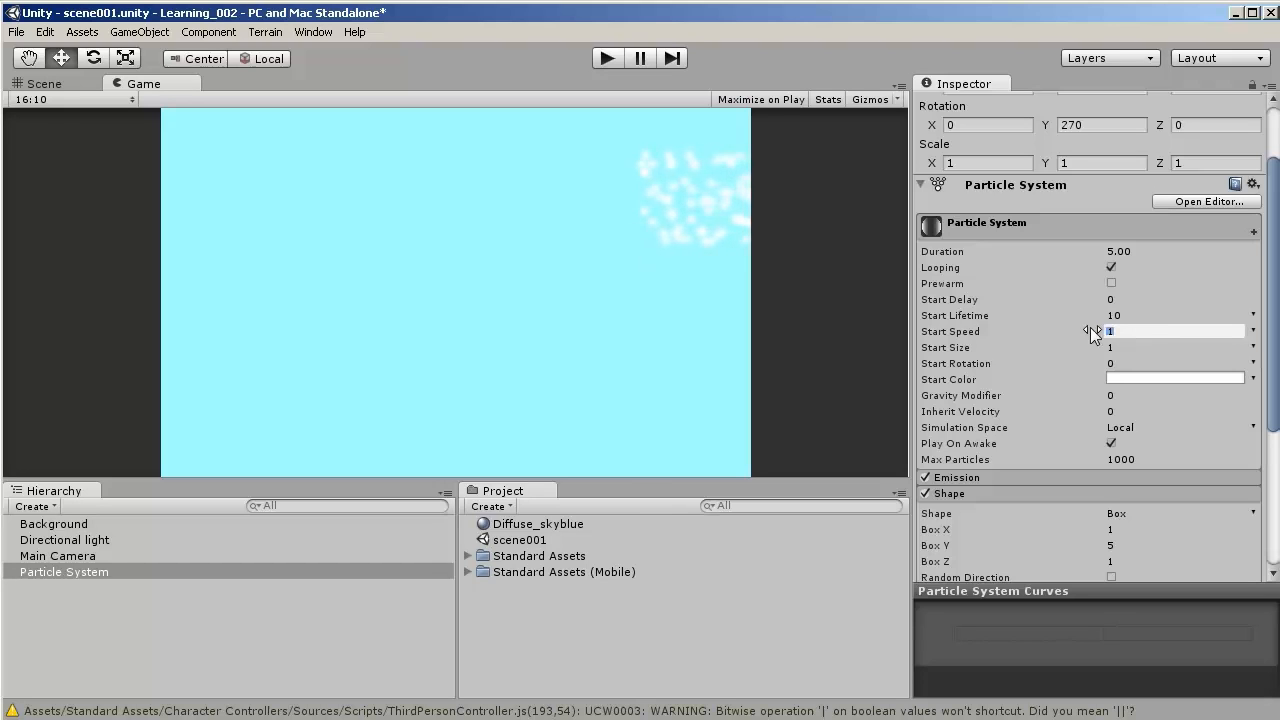
pyautogui.write('5')
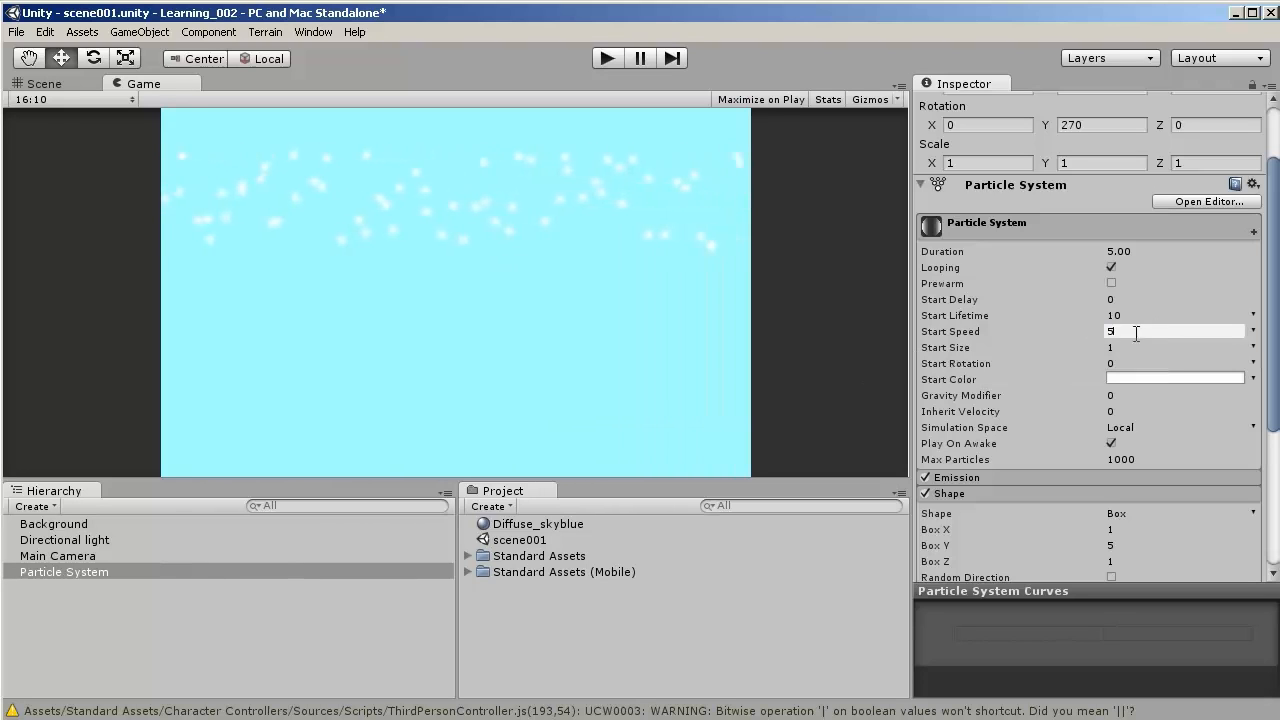
# - Try an Inherit Velocity of 10, set it to 2, and set the particles' Start Size to 2
pyautogui.click(1146, 347)
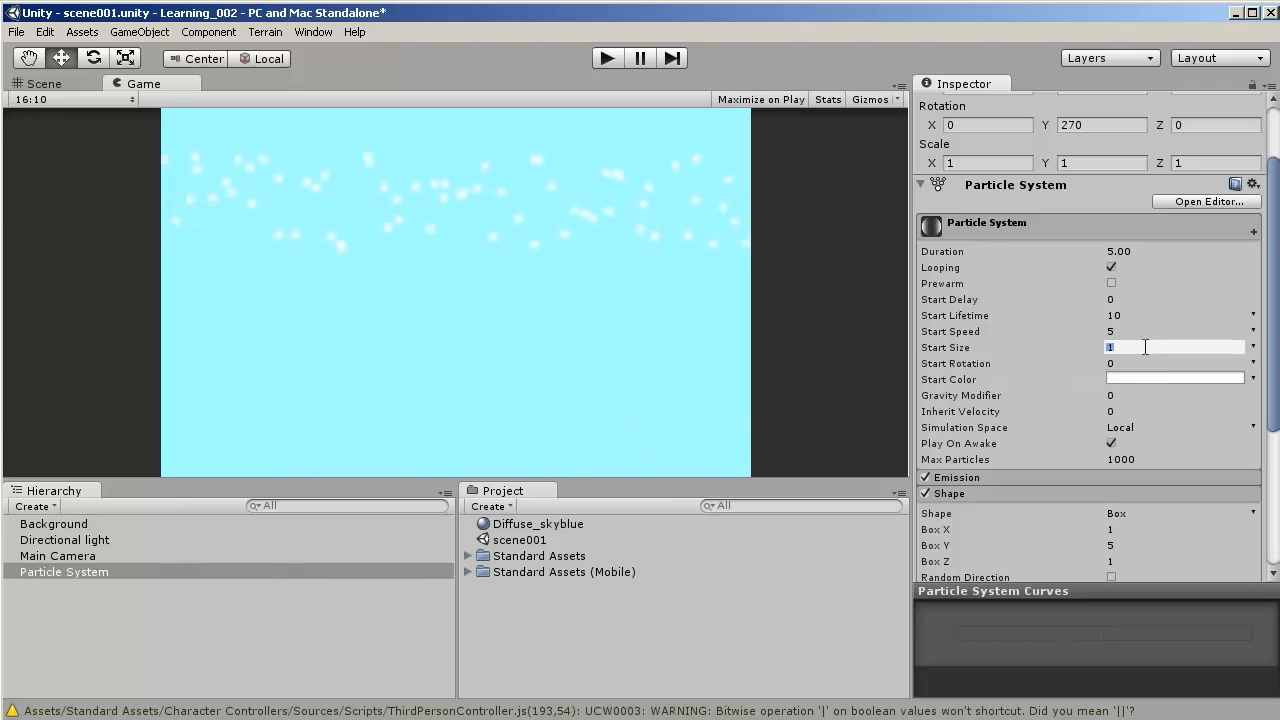
pyautogui.moveTo(1276, 421)
pyautogui.mouseDown()
pyautogui.moveTo(1276, 440)
pyautogui.moveTo(1276, 418)
pyautogui.mouseUp()
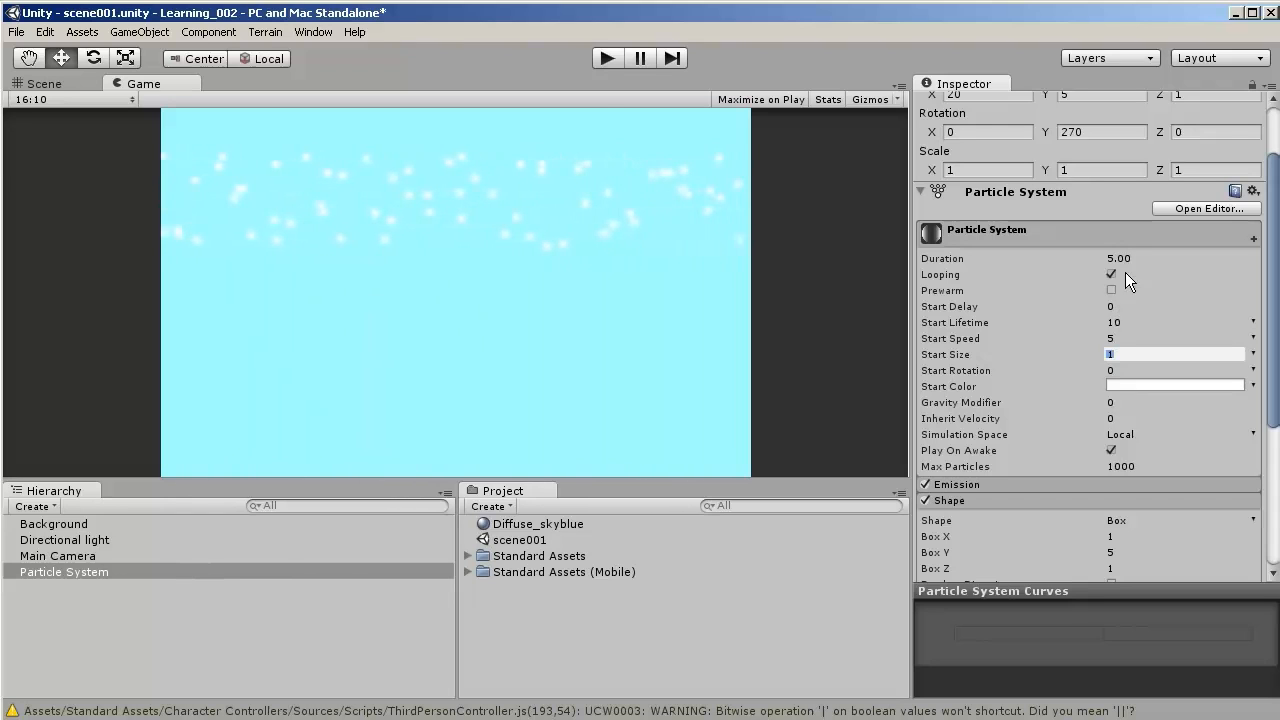
pyautogui.click(1117, 418)
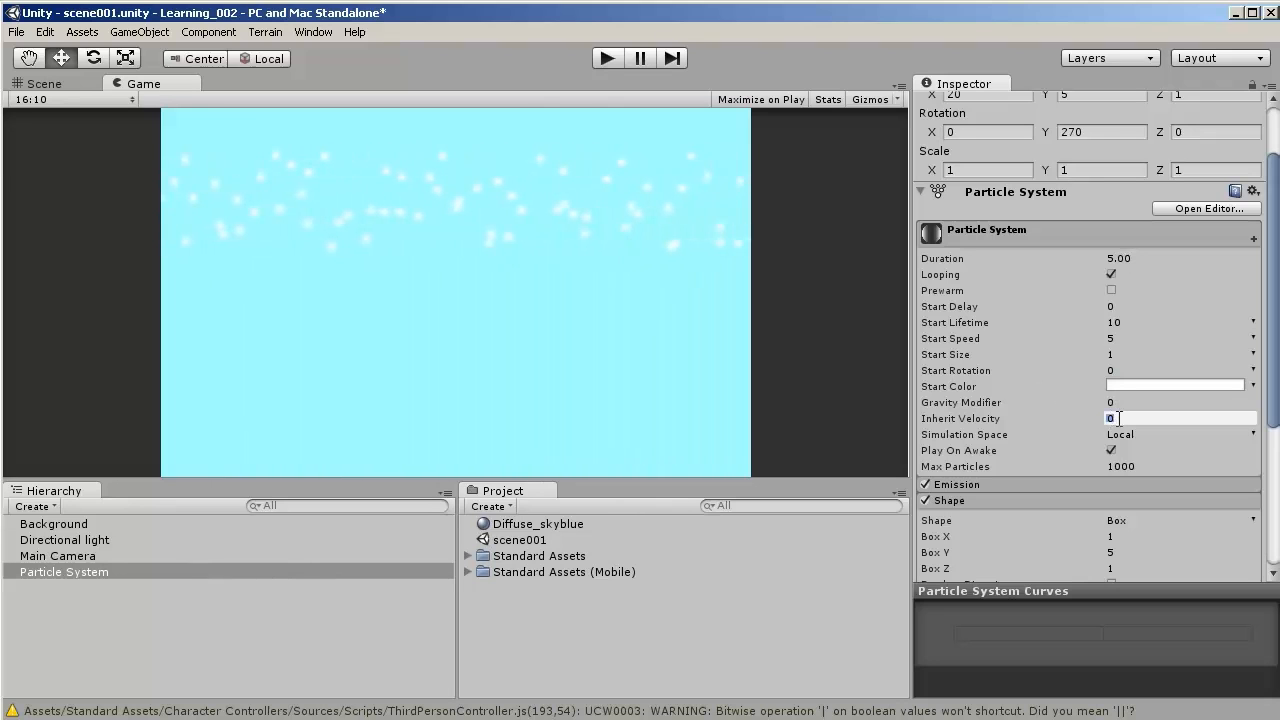
pyautogui.click(1128, 401)
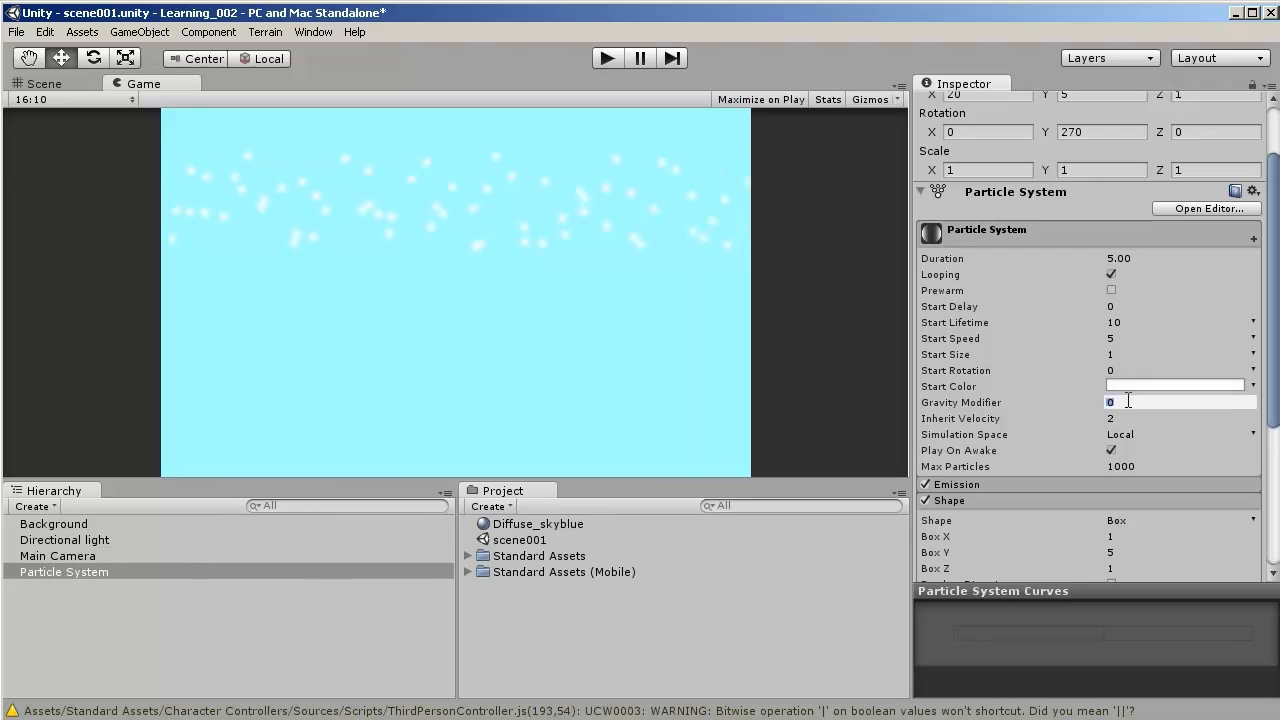
pyautogui.click(1129, 415)
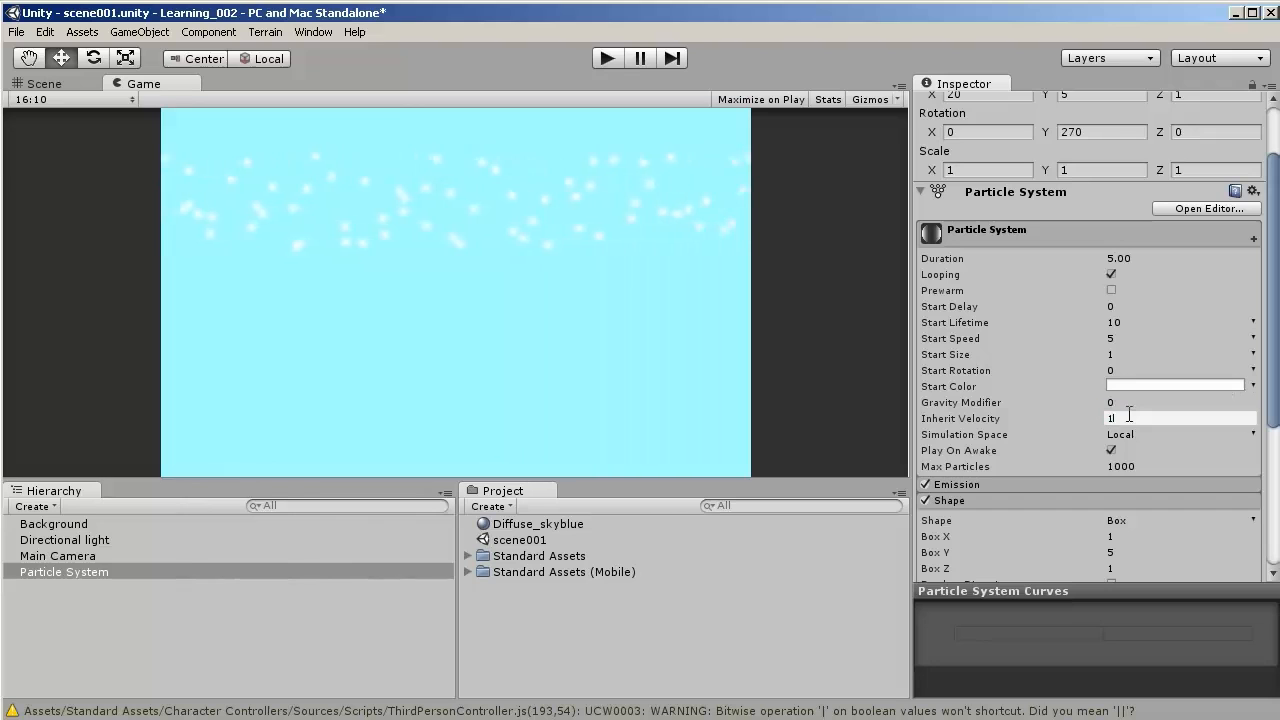
pyautogui.click(1133, 401)
pyautogui.click(1128, 416)
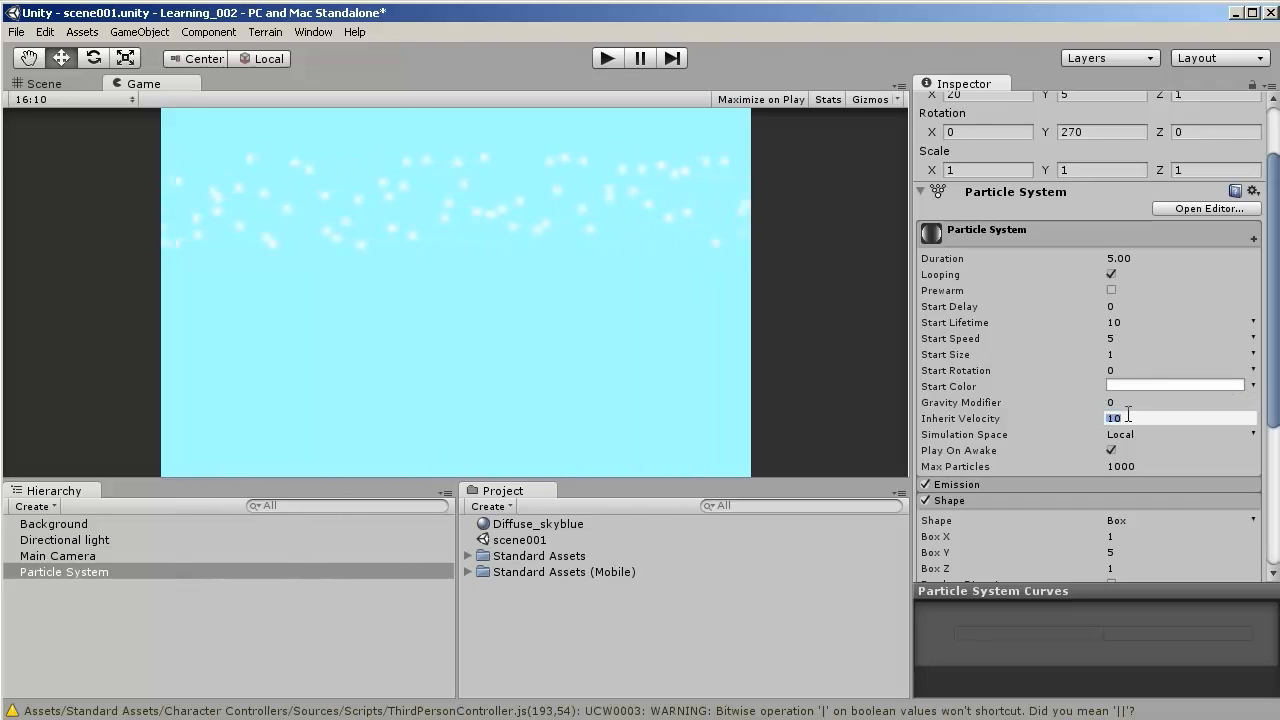
pyautogui.write('2')
pyautogui.click(1131, 401)
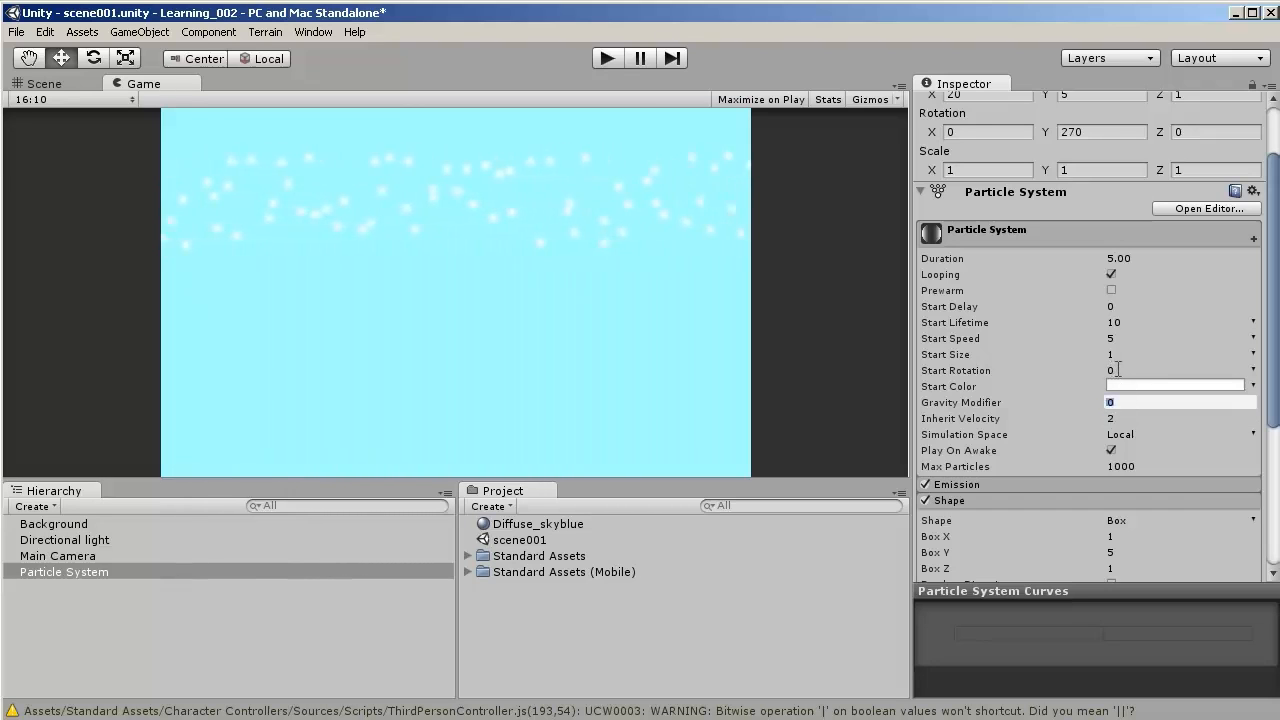
pyautogui.click(1128, 354)
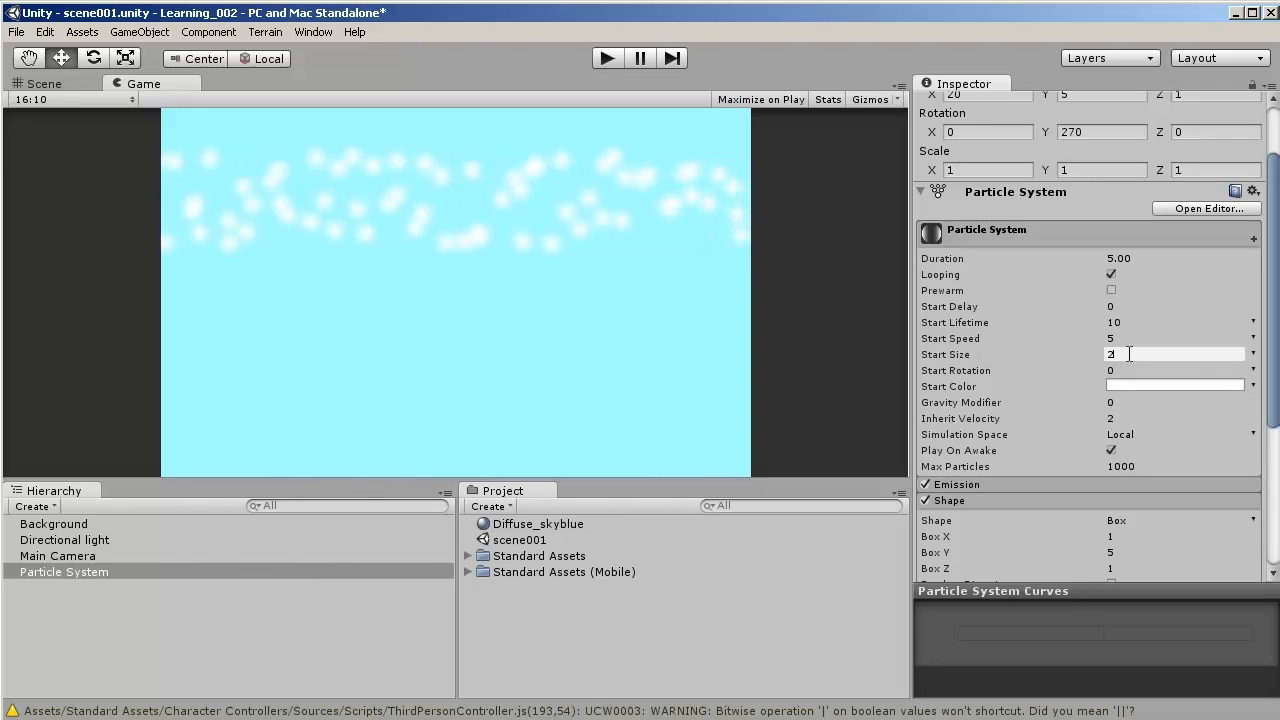
# - Try an Emission Rate of 5 for the Particle System, and set the Rate to 1
pyautogui.scroll(-3, 1275, 381)
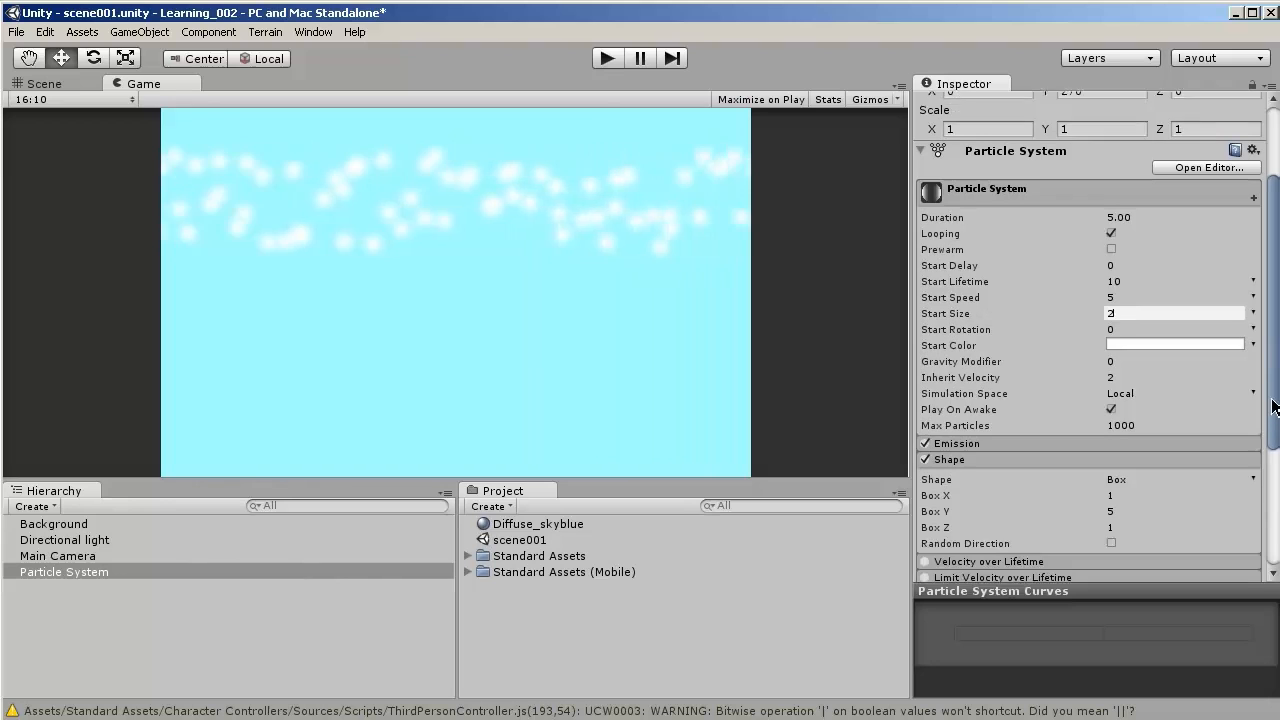
pyautogui.click(963, 400)
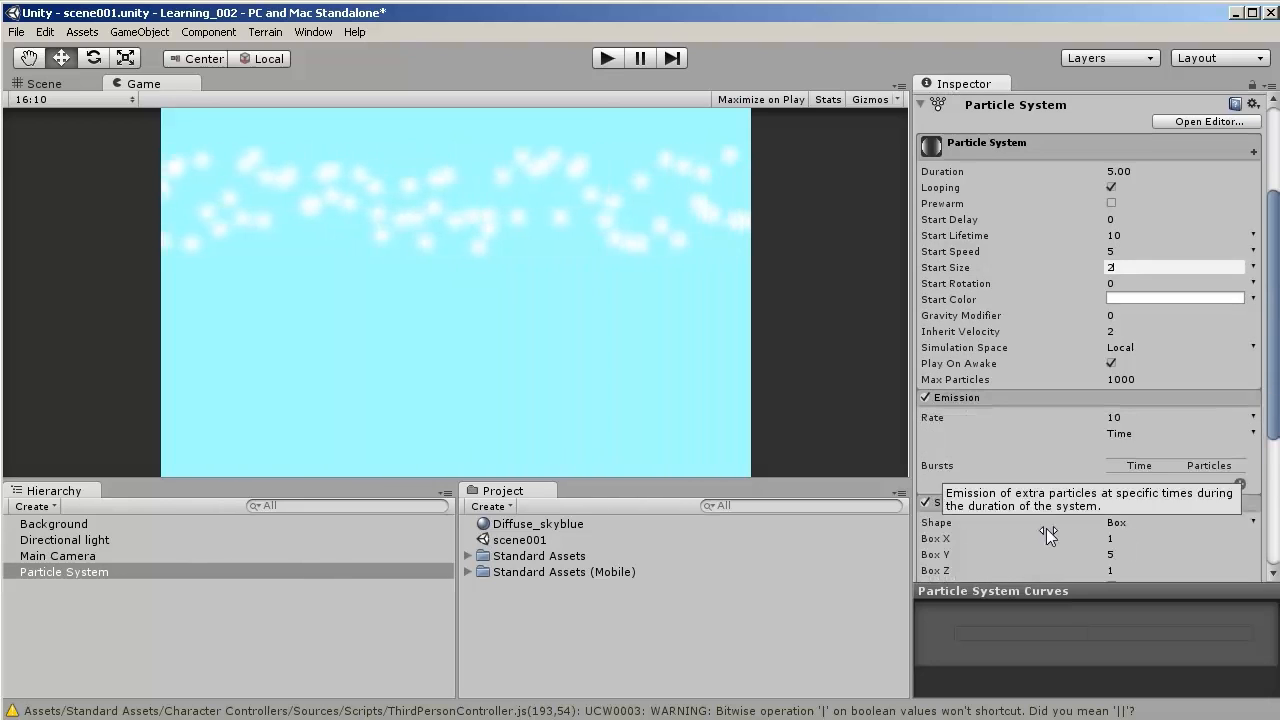
pyautogui.click(1128, 418)
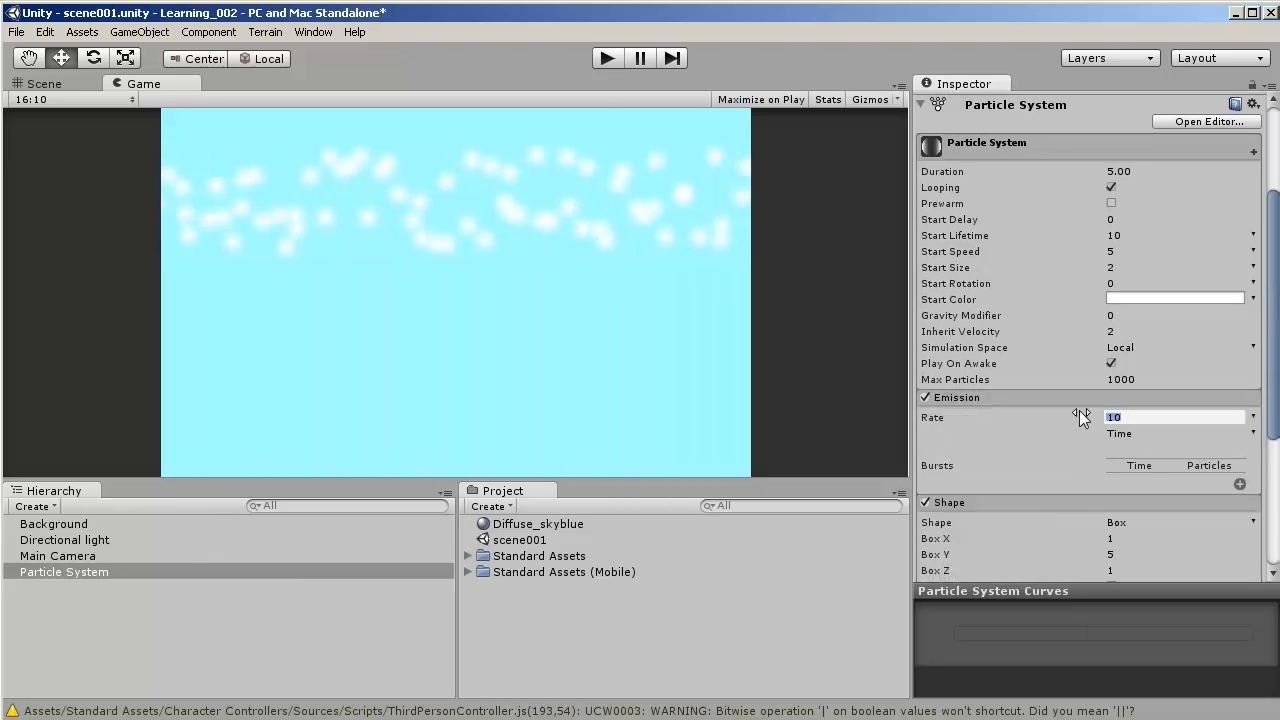
pyautogui.write('5')
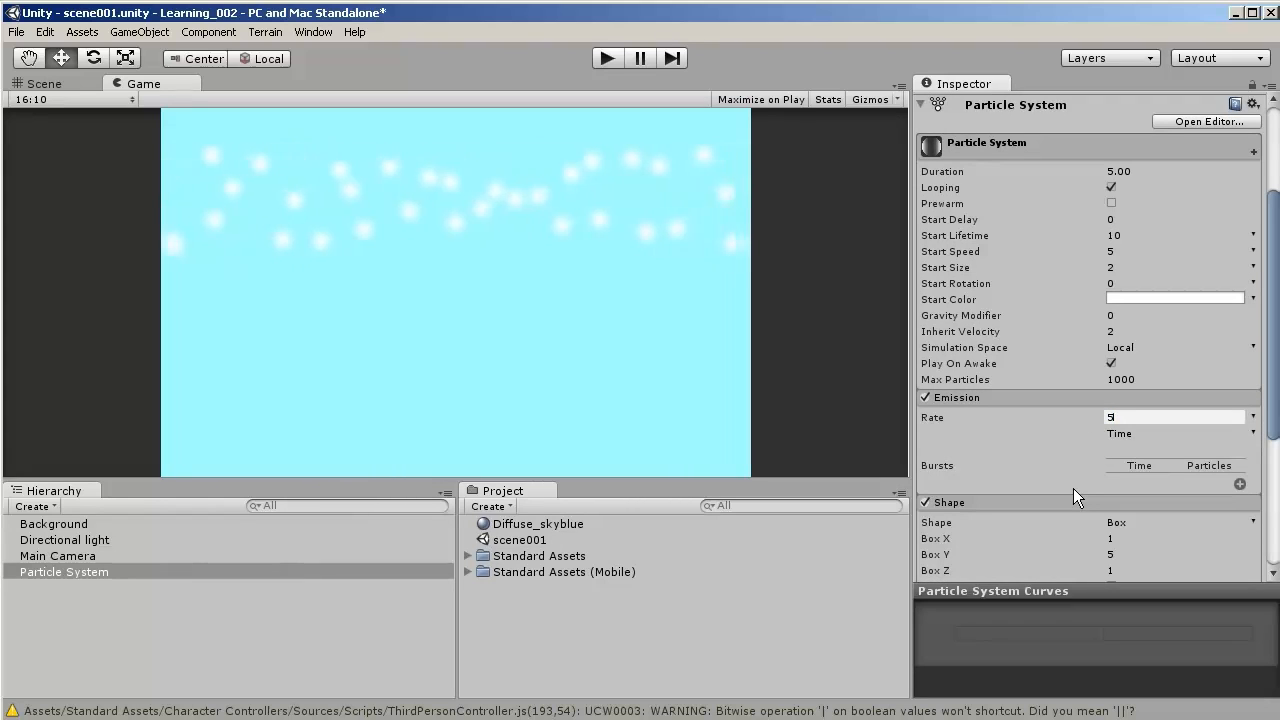
pyautogui.press('BackSpace')
pyautogui.write('1')
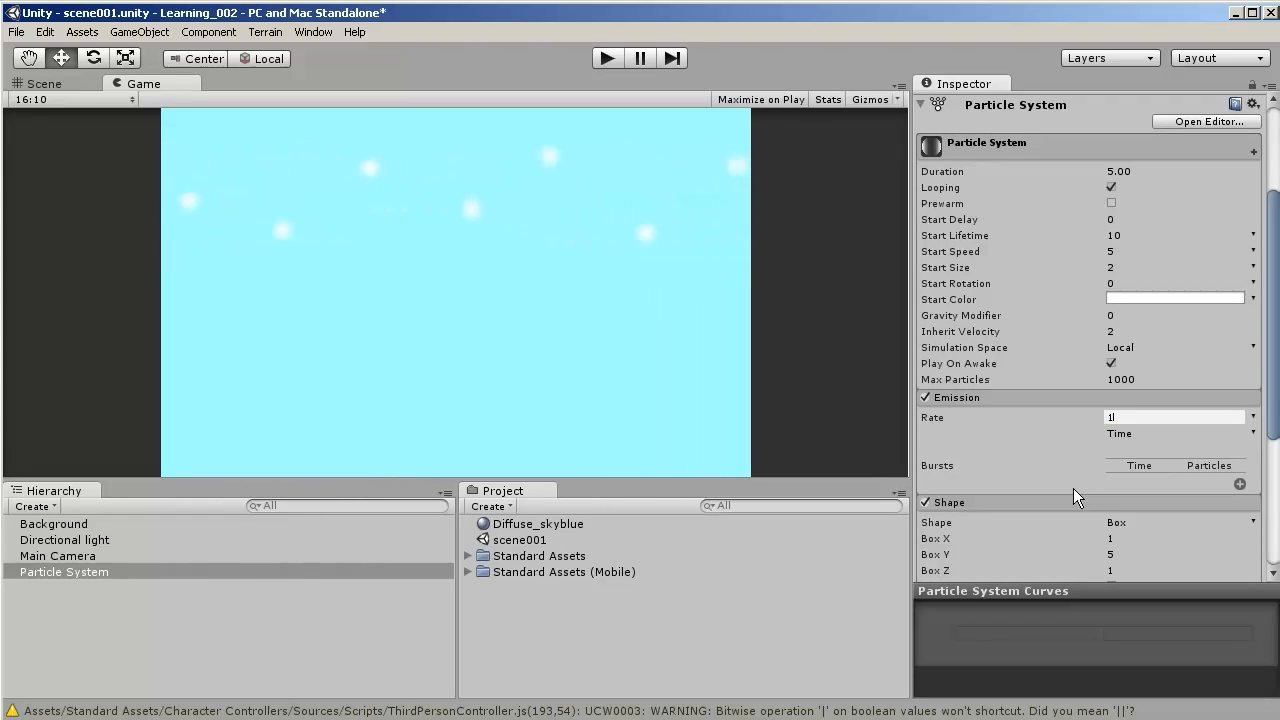
# - Collapse the Particle System's Shape and Emission modules
pyautogui.moveTo(1272, 415); pyautogui.dragTo(1272, 390)
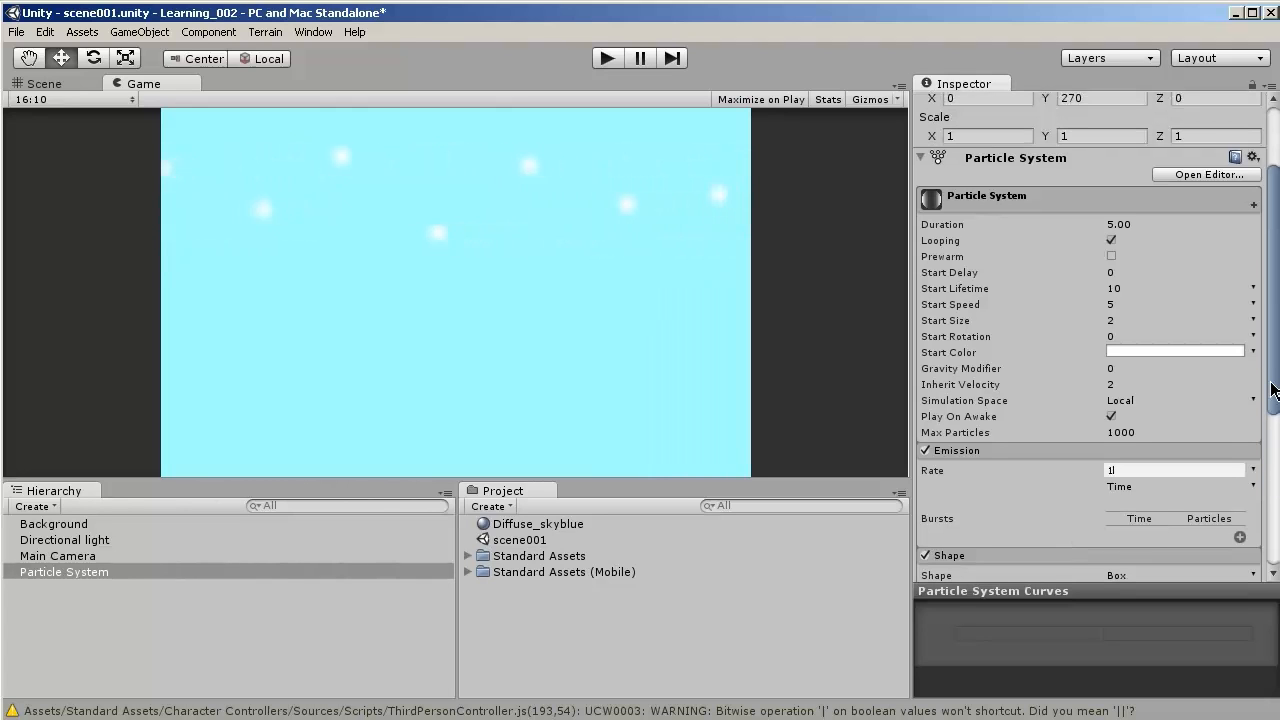
pyautogui.scroll(-5, 976, 355)
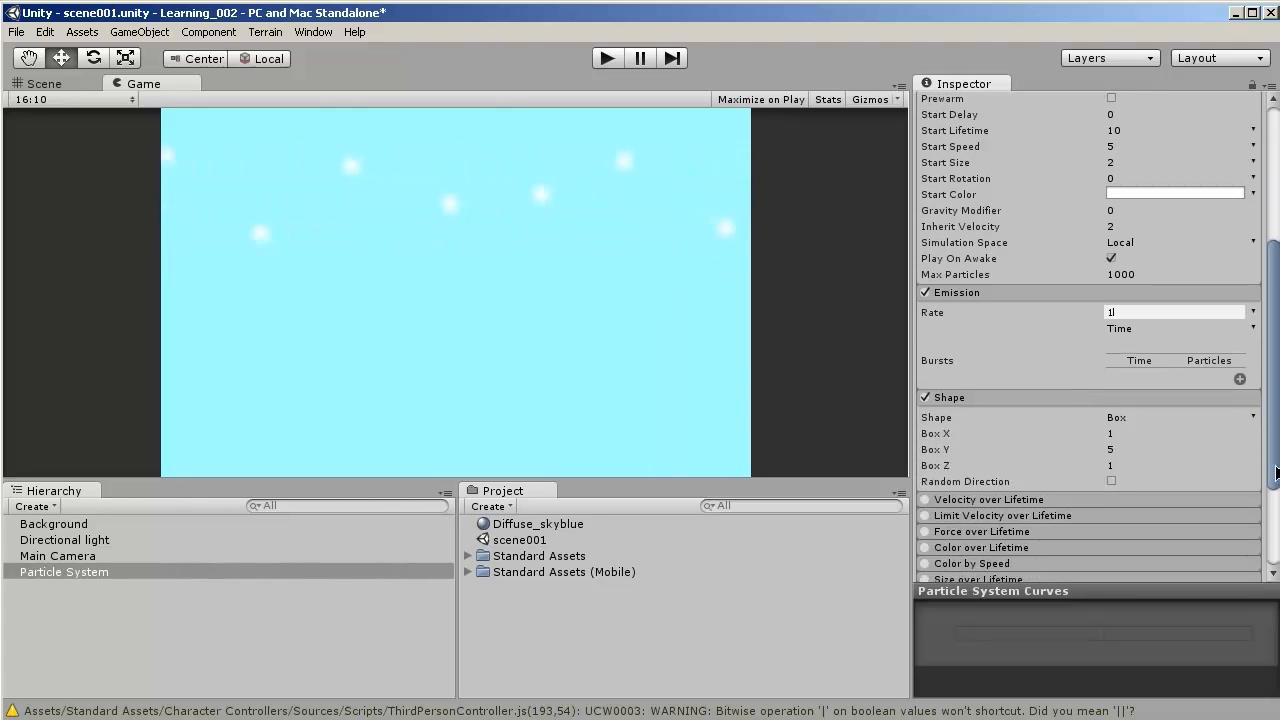
pyautogui.click(978, 343)
pyautogui.click(984, 253)
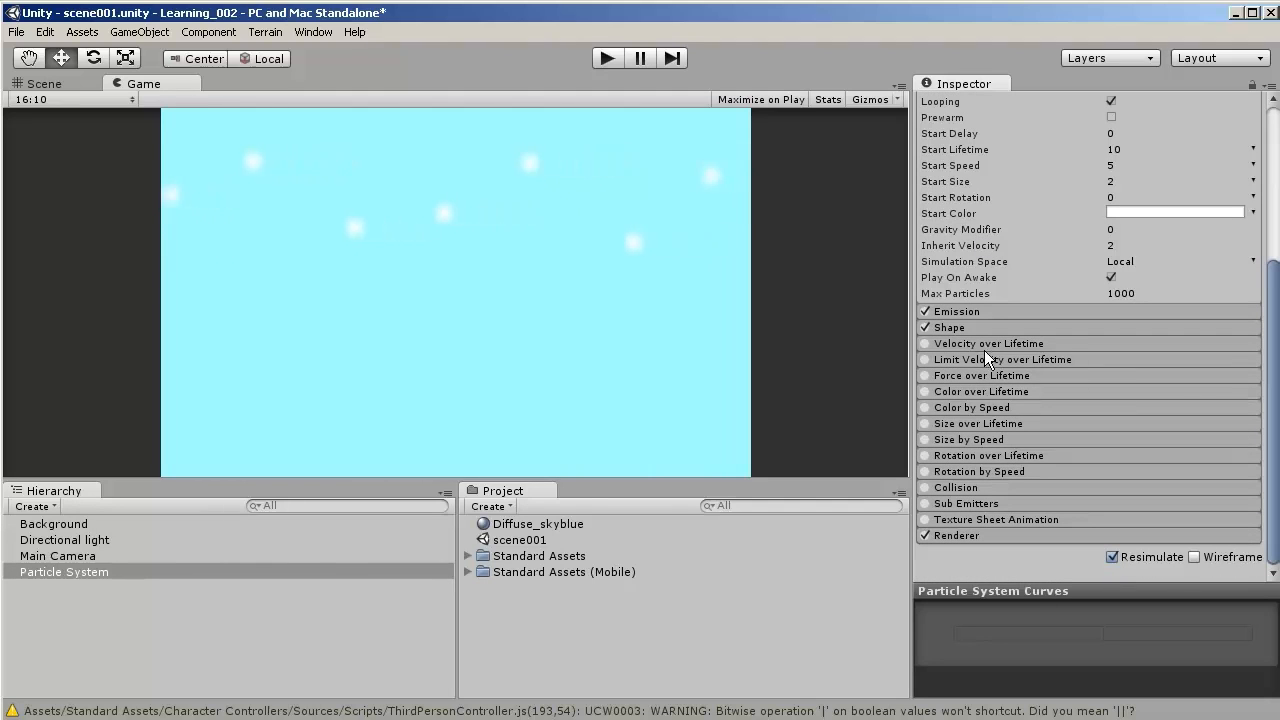
# - Darken the Diffuse_skyblue material's Main Color to a deeper blue of about R 86, G 176, B 213
pyautogui.click(577, 524)
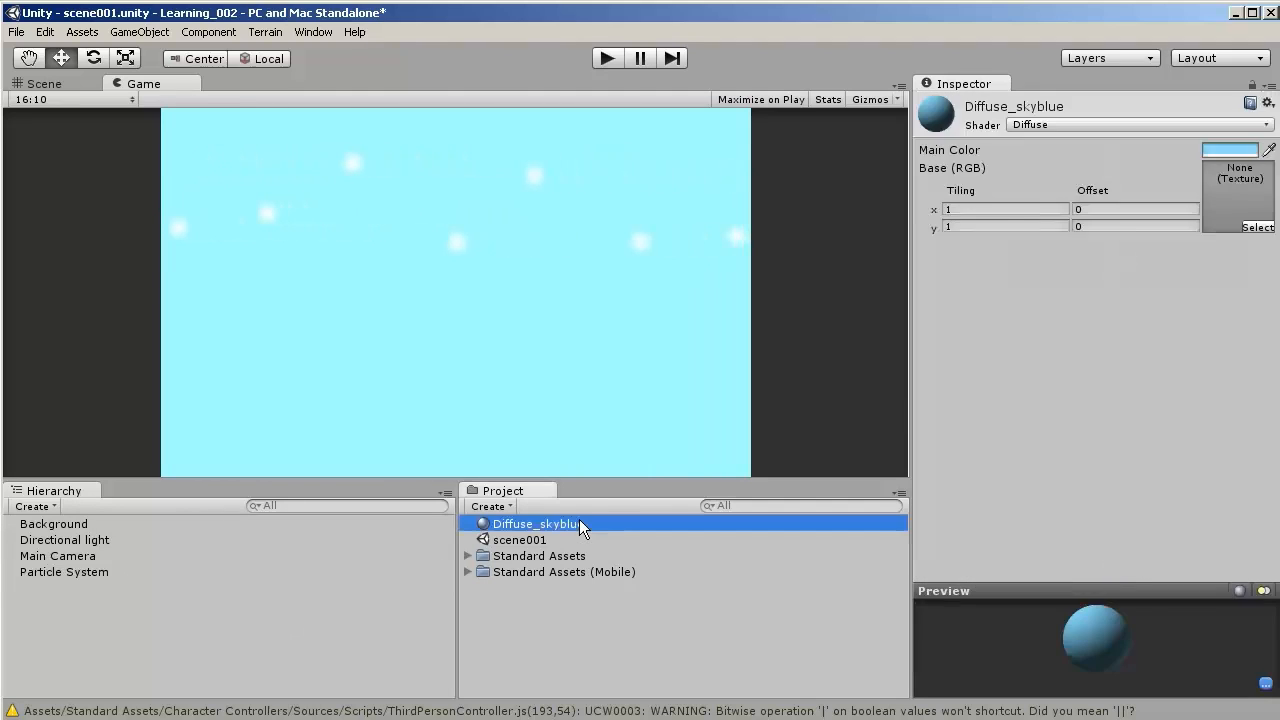
pyautogui.click(1215, 147)
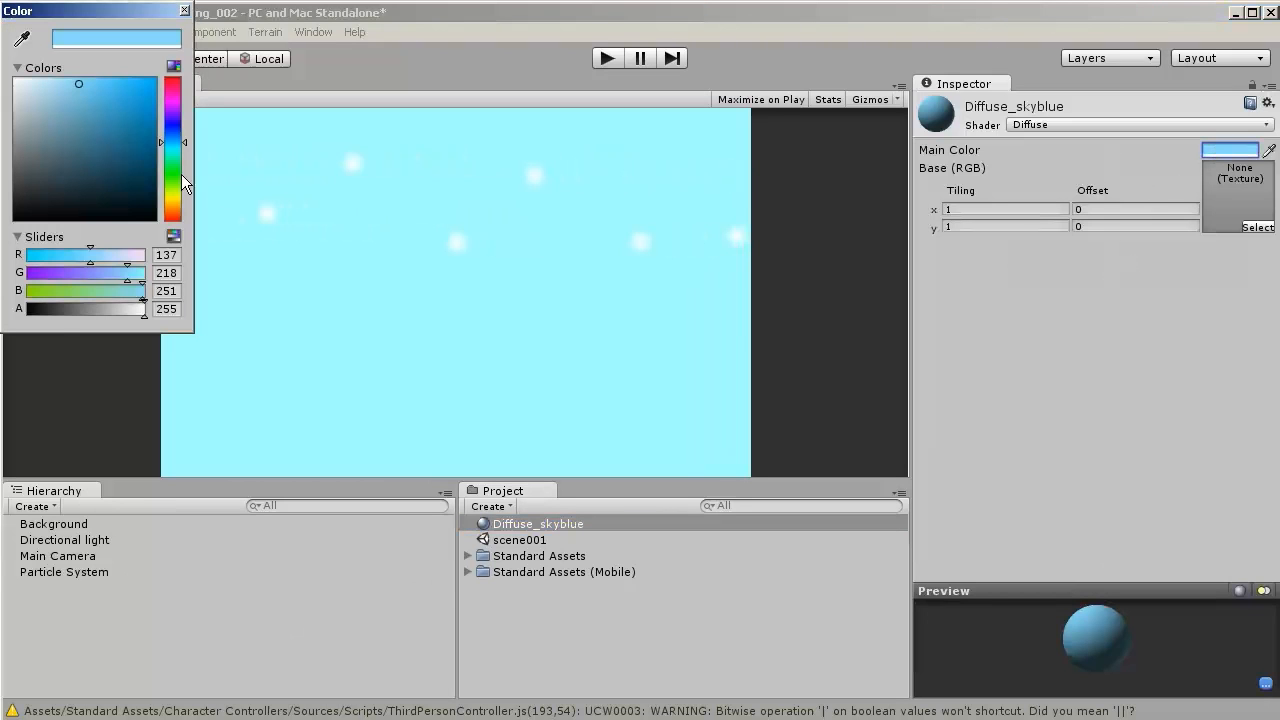
pyautogui.moveTo(78, 97)
pyautogui.mouseDown()
pyautogui.moveTo(91, 105)
pyautogui.moveTo(67, 108)
pyautogui.moveTo(111, 93)
pyautogui.moveTo(98, 104)
pyautogui.mouseUp()
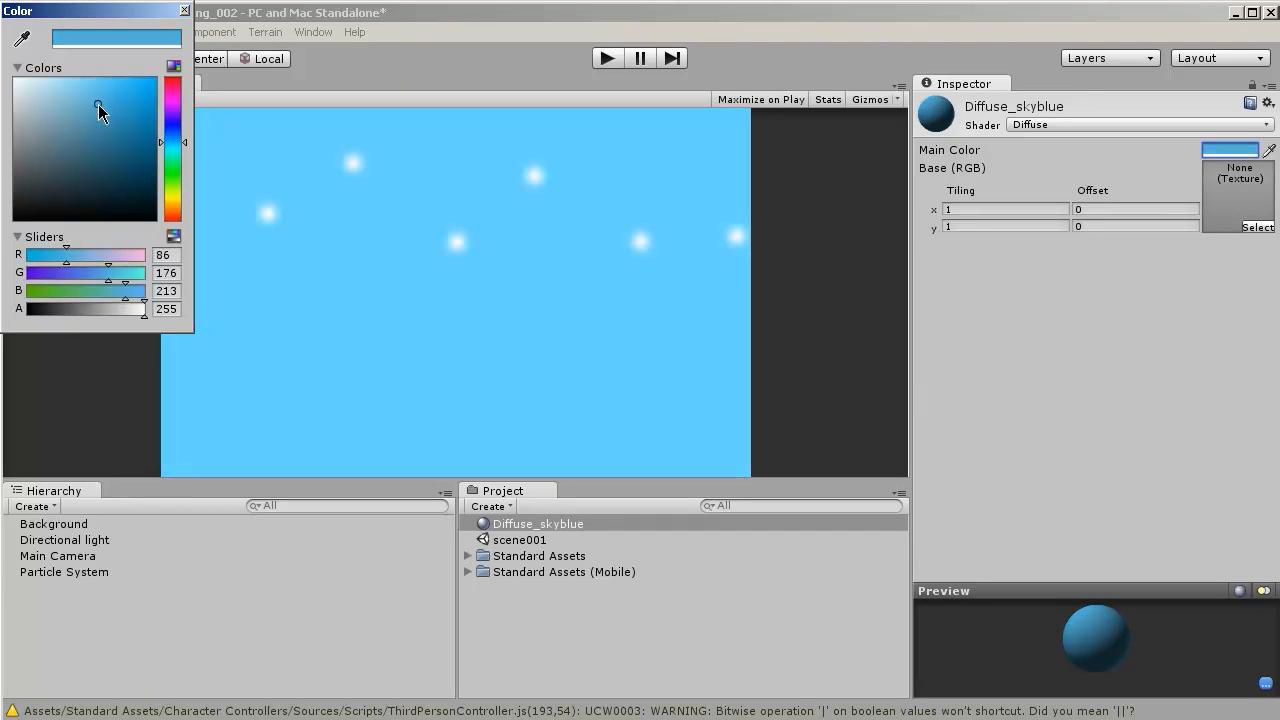
pyautogui.click(184, 10)
# - Rename the Particle System object as Particle_foreground
pyautogui.click(84, 523)
pyautogui.click(75, 572)
pyautogui.moveTo(1271, 395); pyautogui.dragTo(1271, 457)
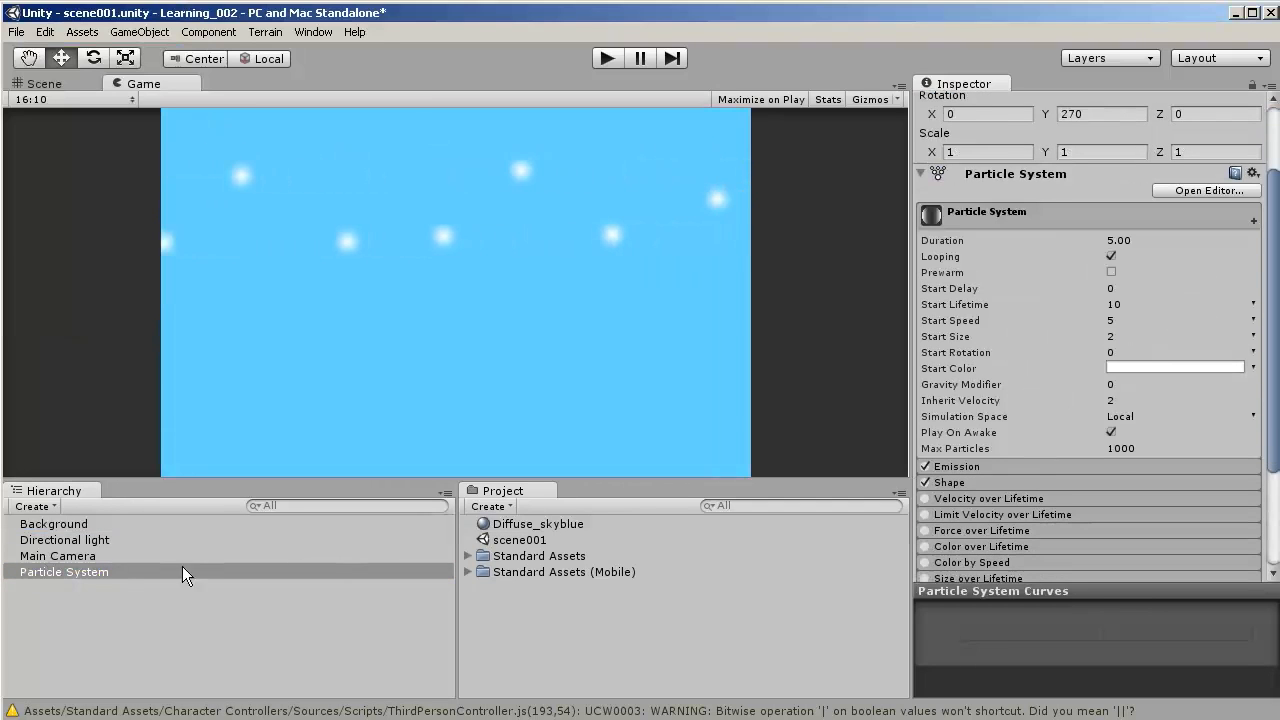
pyautogui.click(85, 571)
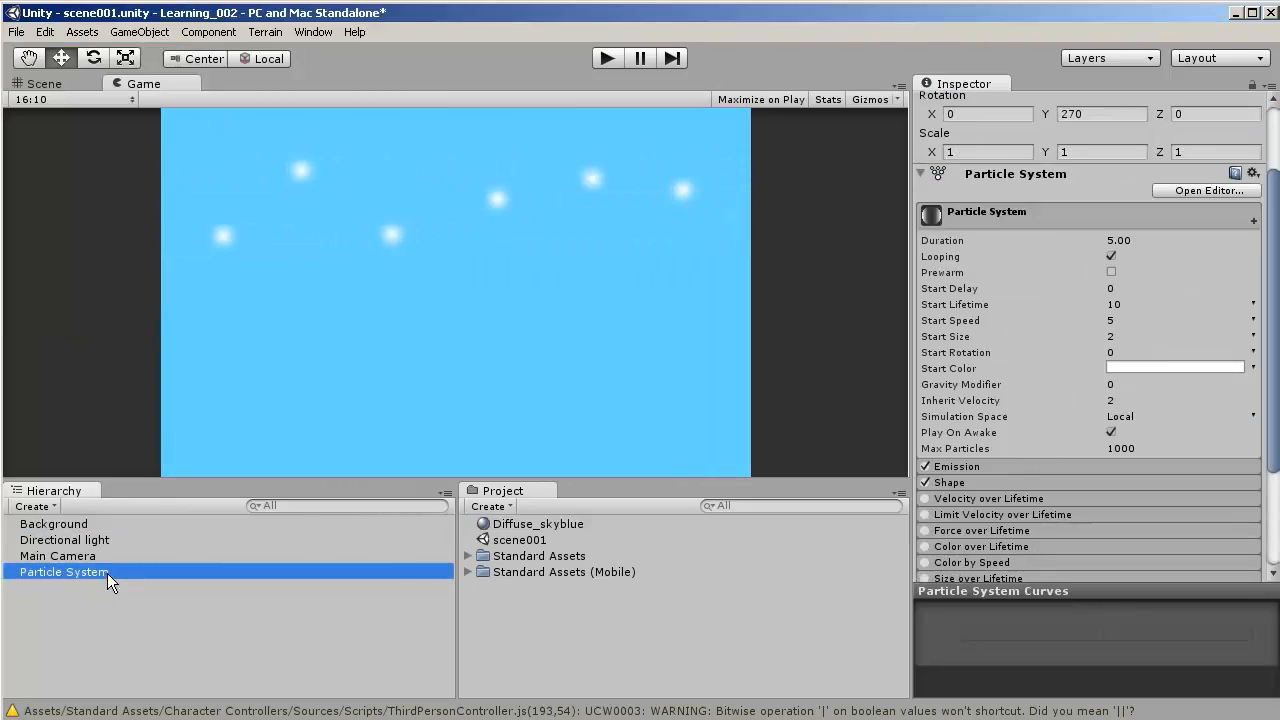
pyautogui.click(87, 572)
pyautogui.press('End')
pyautogui.press('BackSpace')
pyautogui.press('BackSpace')
pyautogui.press('BackSpace')
pyautogui.press('BackSpace')
pyautogui.press('BackSpace')
pyautogui.press('BackSpace')
pyautogui.press('BackSpace')
pyautogui.write('_foreground')
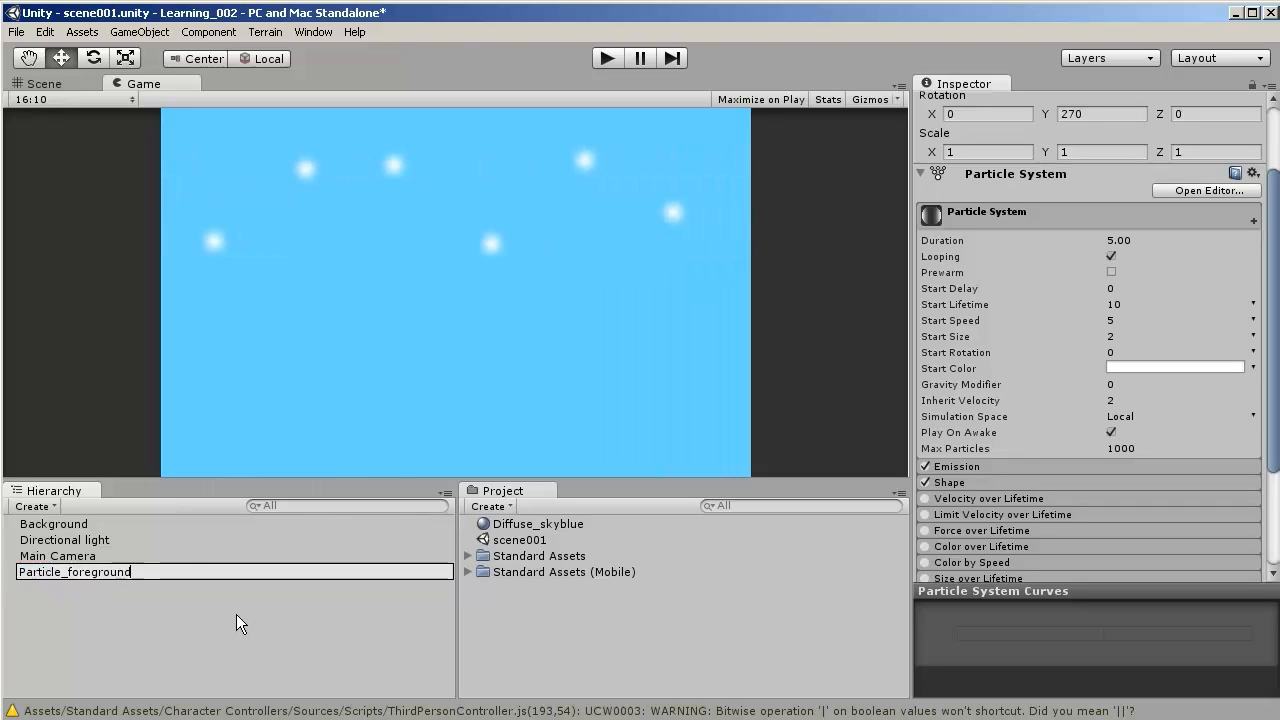
pyautogui.press('Return')
# - Examine the Velocity over Lifetime module's value modes and Space options, enabling the module temporarily and disabling it again
pyautogui.moveTo(1276, 407); pyautogui.dragTo(1272, 486)
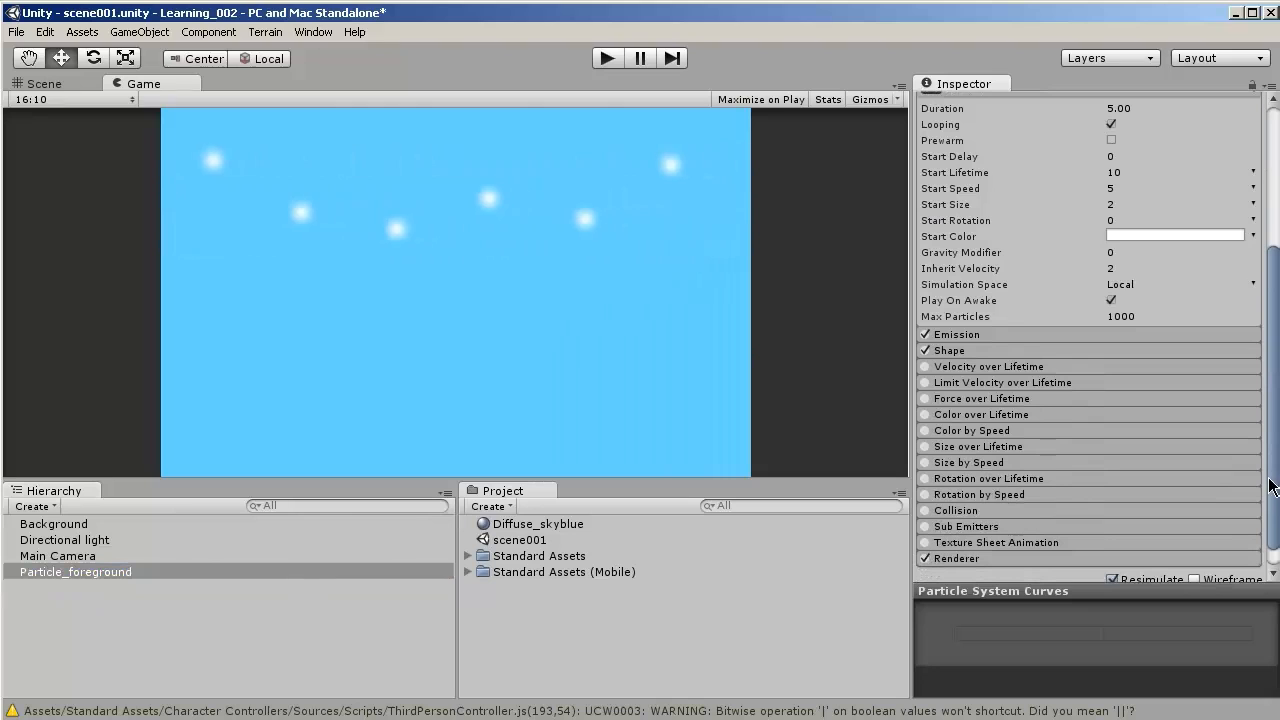
pyautogui.click(979, 367)
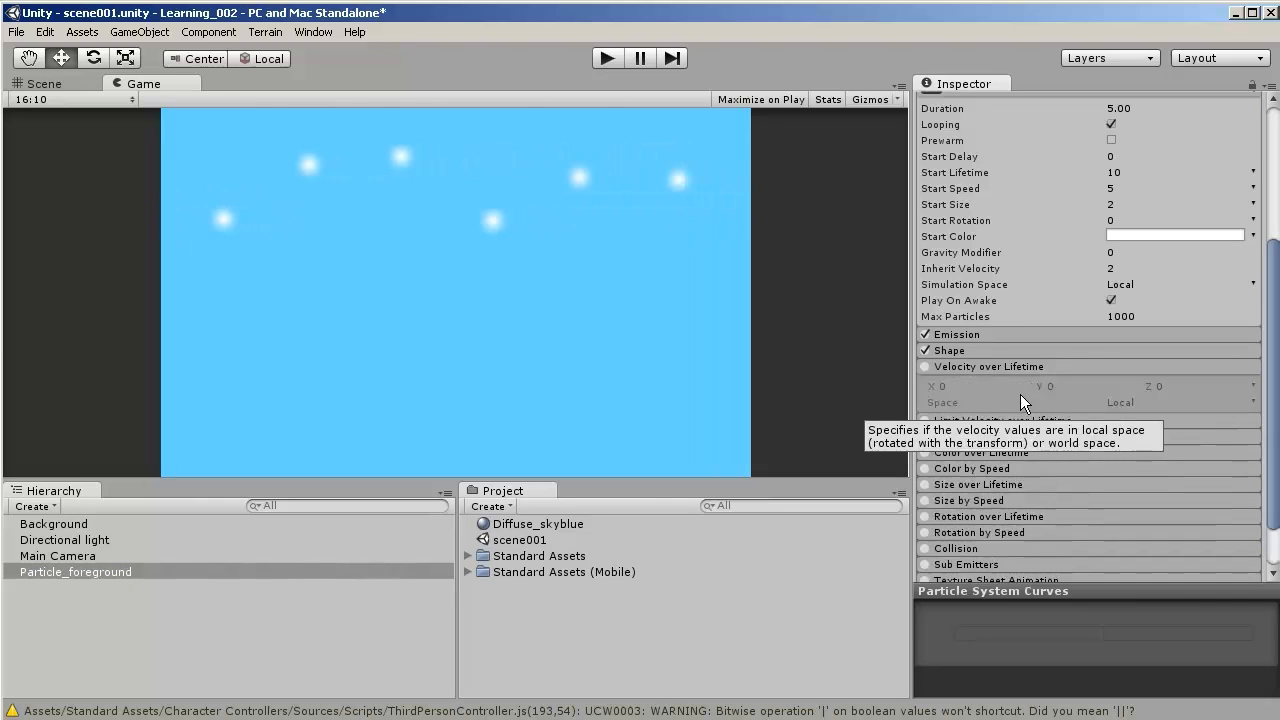
pyautogui.click(978, 366)
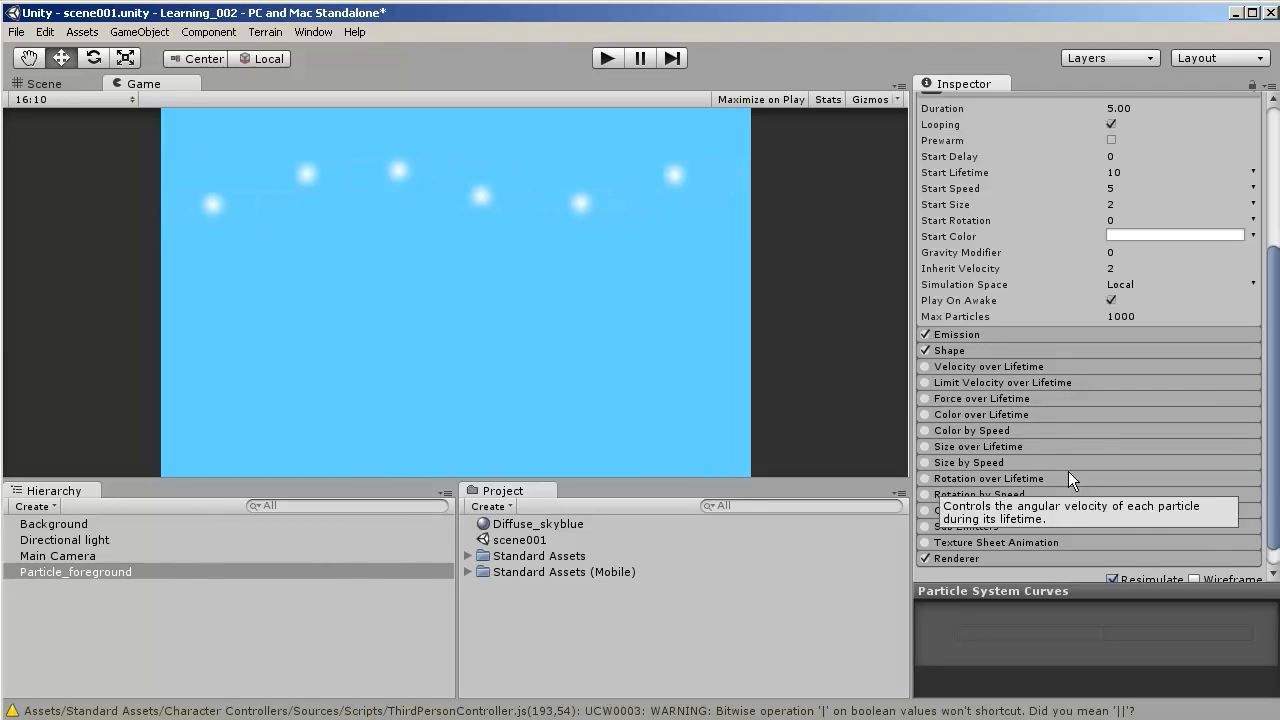
pyautogui.click(926, 367)
pyautogui.click(933, 367)
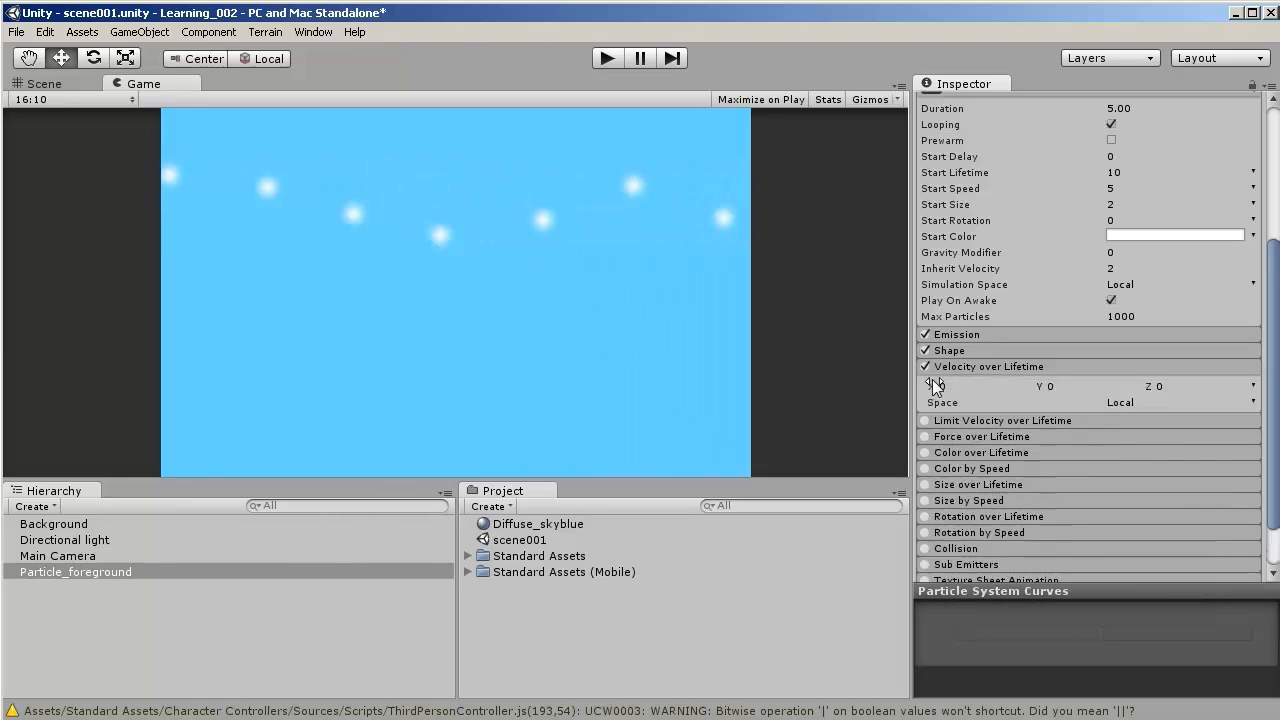
pyautogui.click(1255, 389)
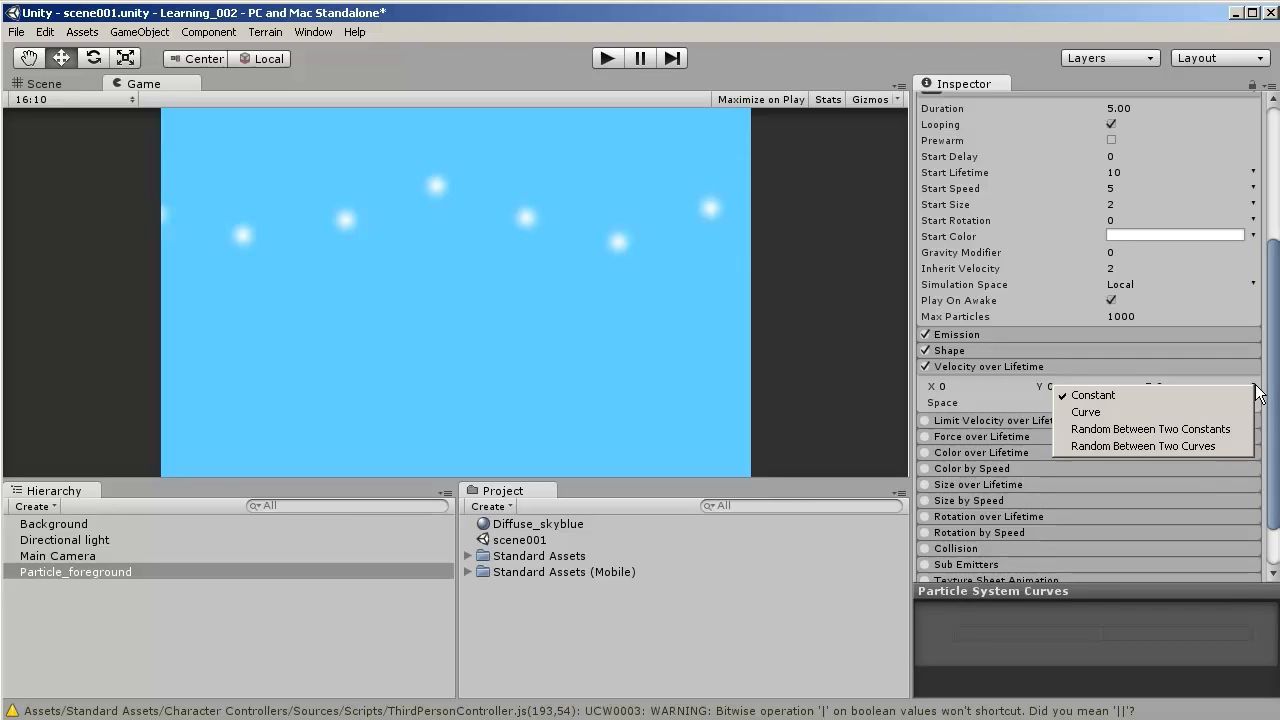
pyautogui.click(1256, 403)
pyautogui.click(1256, 404)
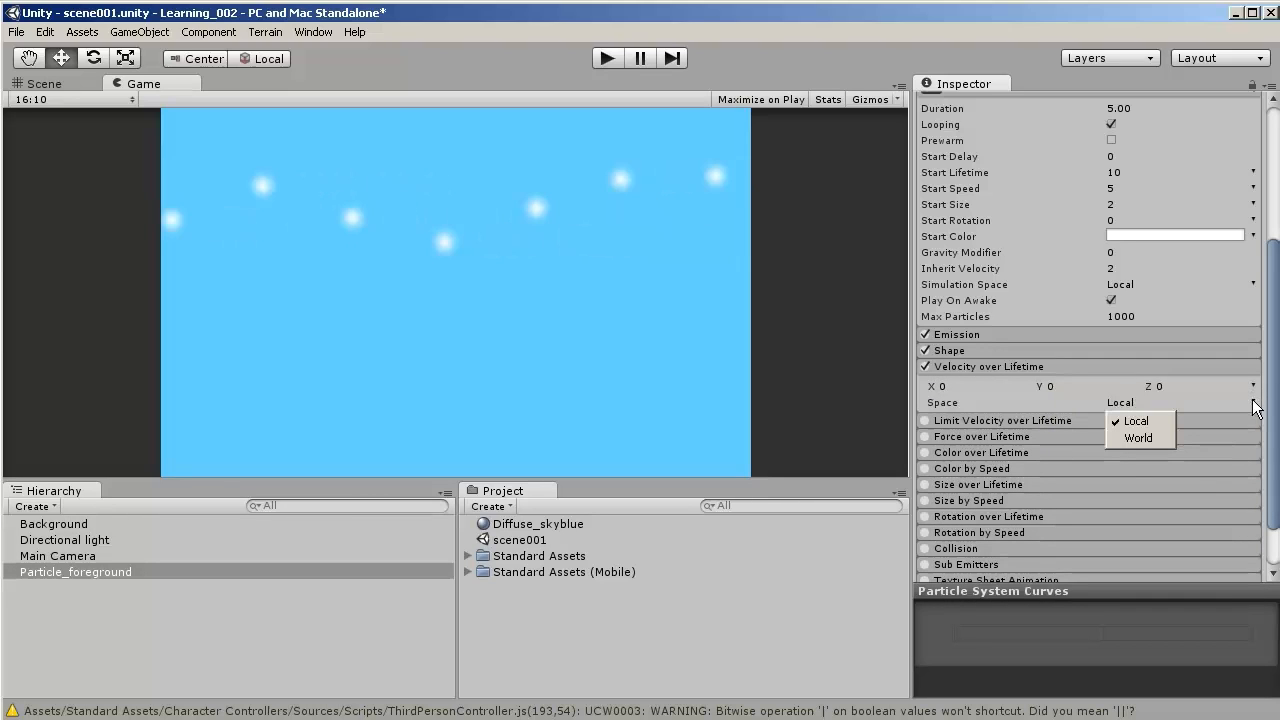
pyautogui.click(925, 366)
pyautogui.click(925, 366)
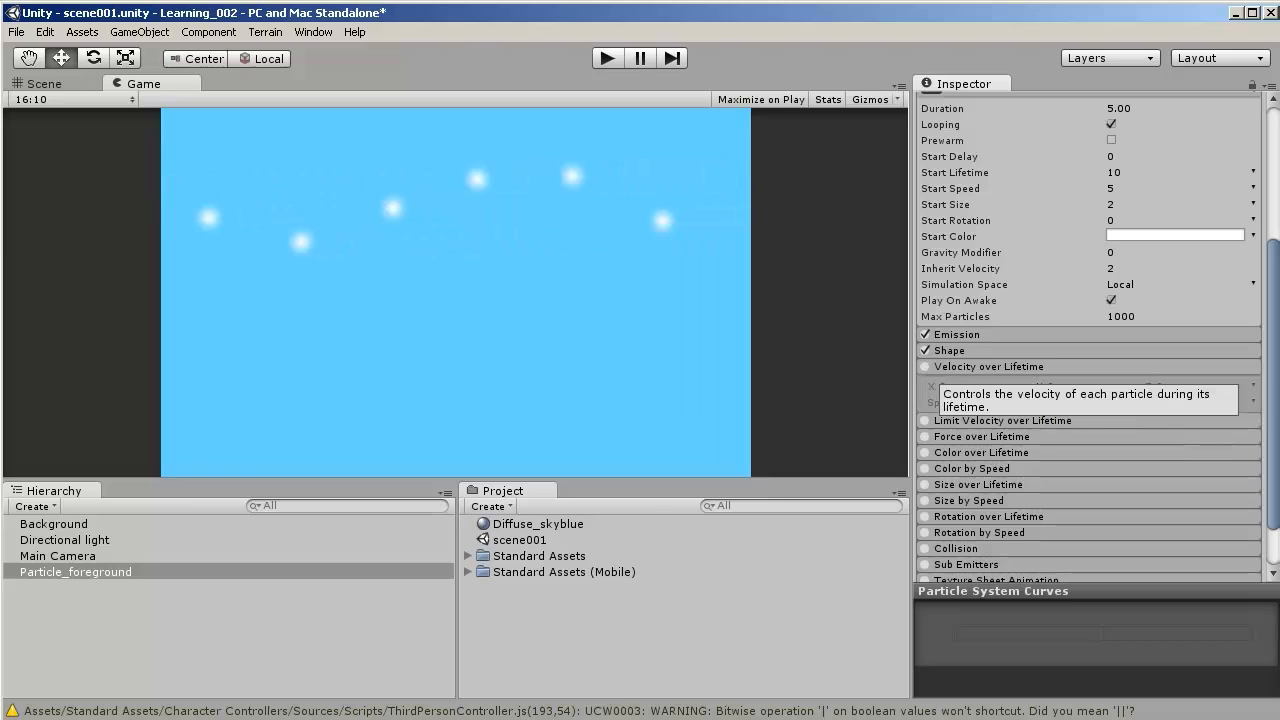
pyautogui.moveTo(1277, 432); pyautogui.dragTo(1275, 455)
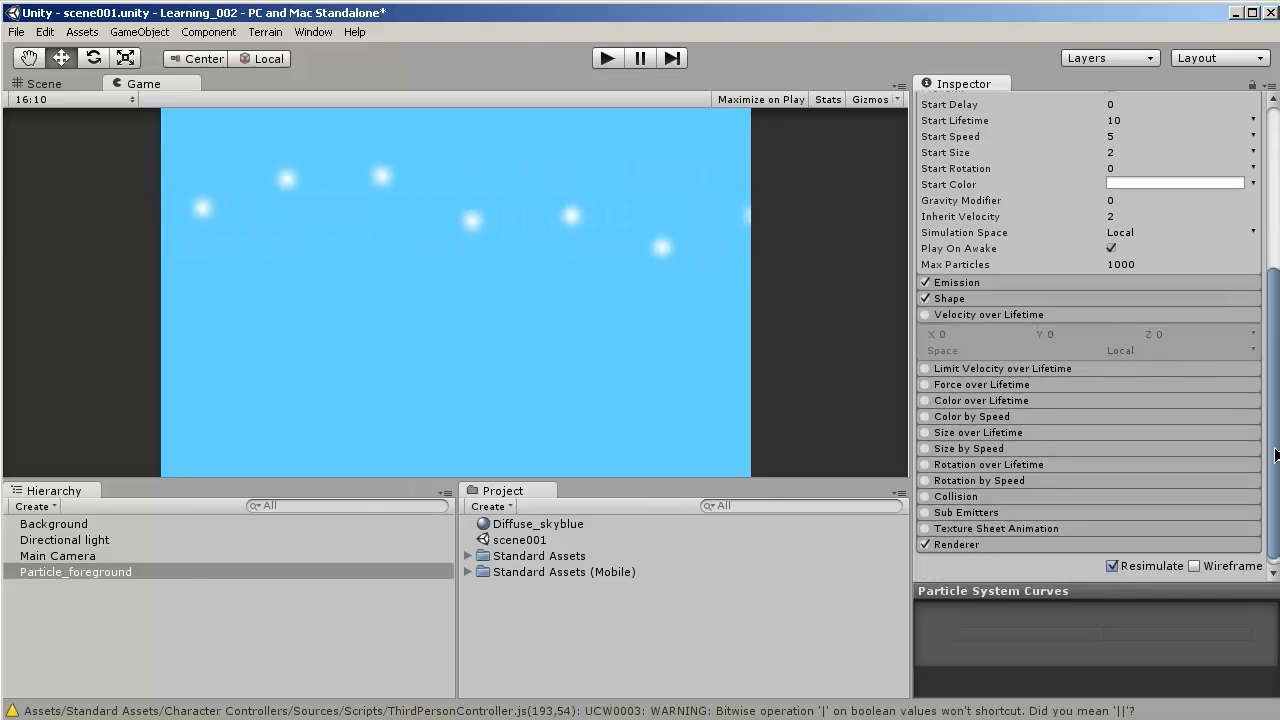
# - Duplicate Particle_foreground and rename the copy as Particle_midground
pyautogui.click(70, 579)
pyautogui.click(54, 571)
pyautogui.rightClick(54, 571)
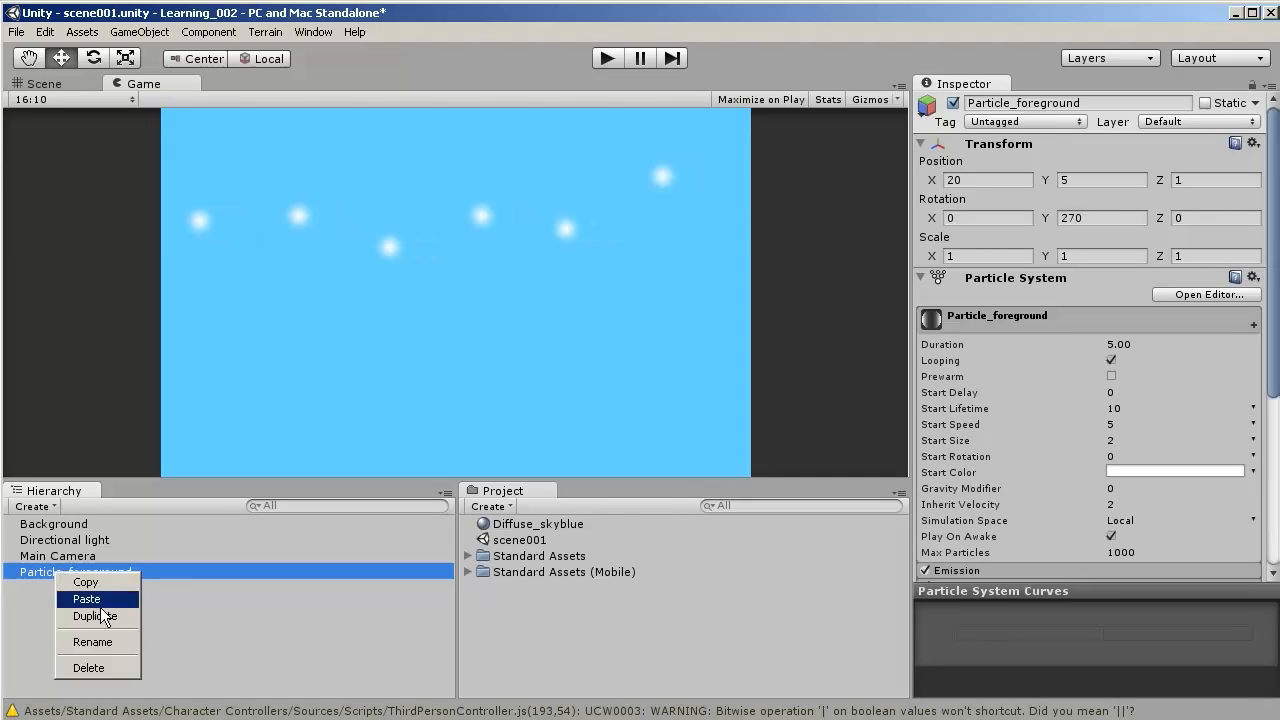
pyautogui.click(96, 613)
pyautogui.click(88, 589)
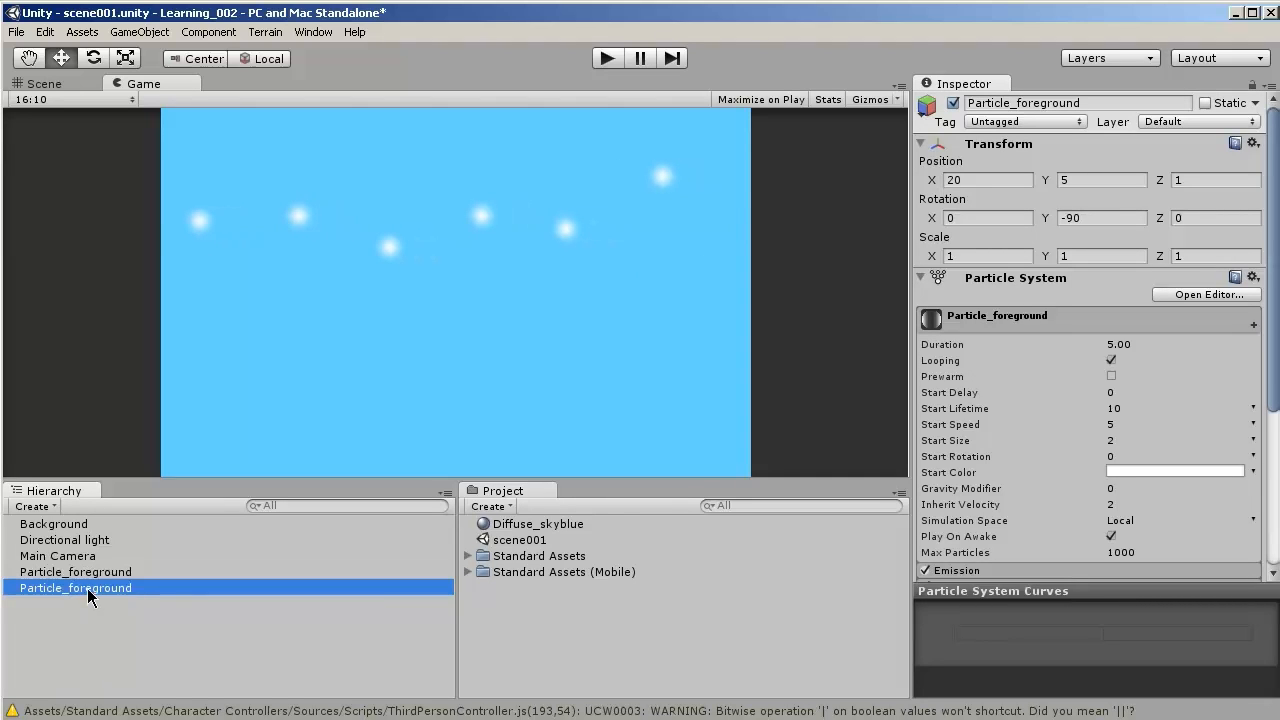
pyautogui.click(87, 588)
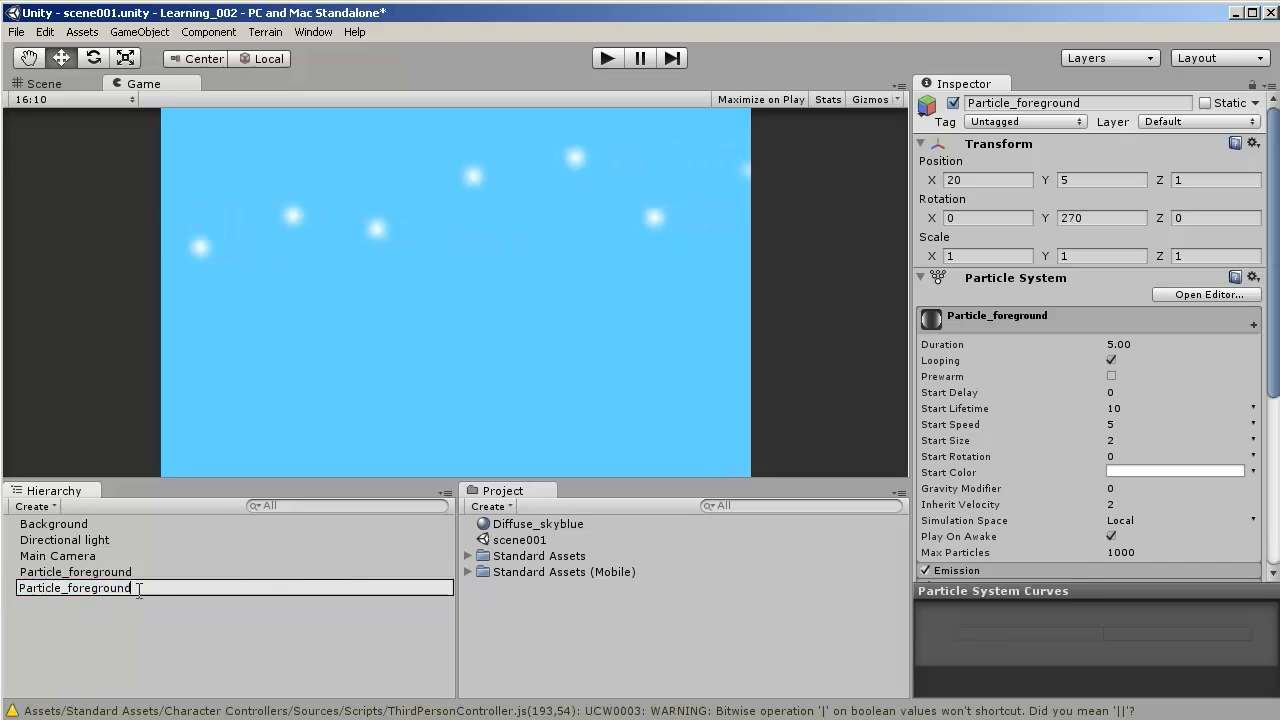
pyautogui.moveTo(68, 588); pyautogui.dragTo(157, 637)
pyautogui.write('midground')
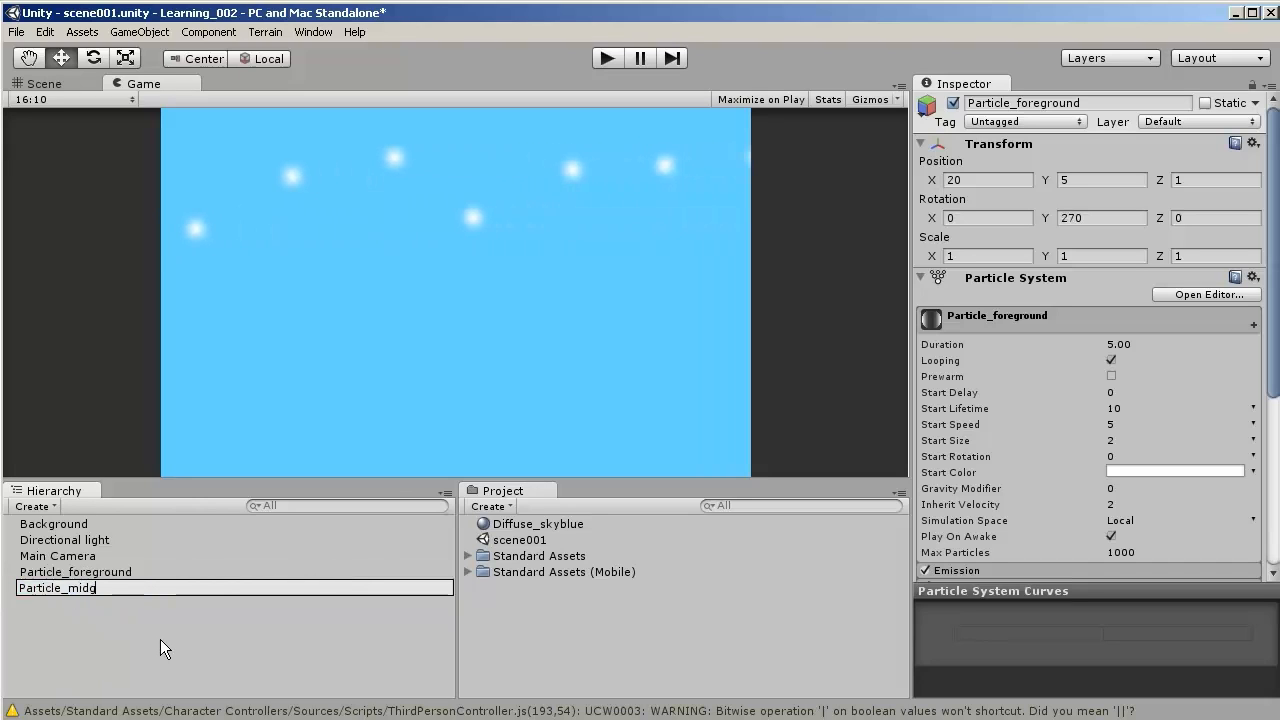
pyautogui.press('Return')
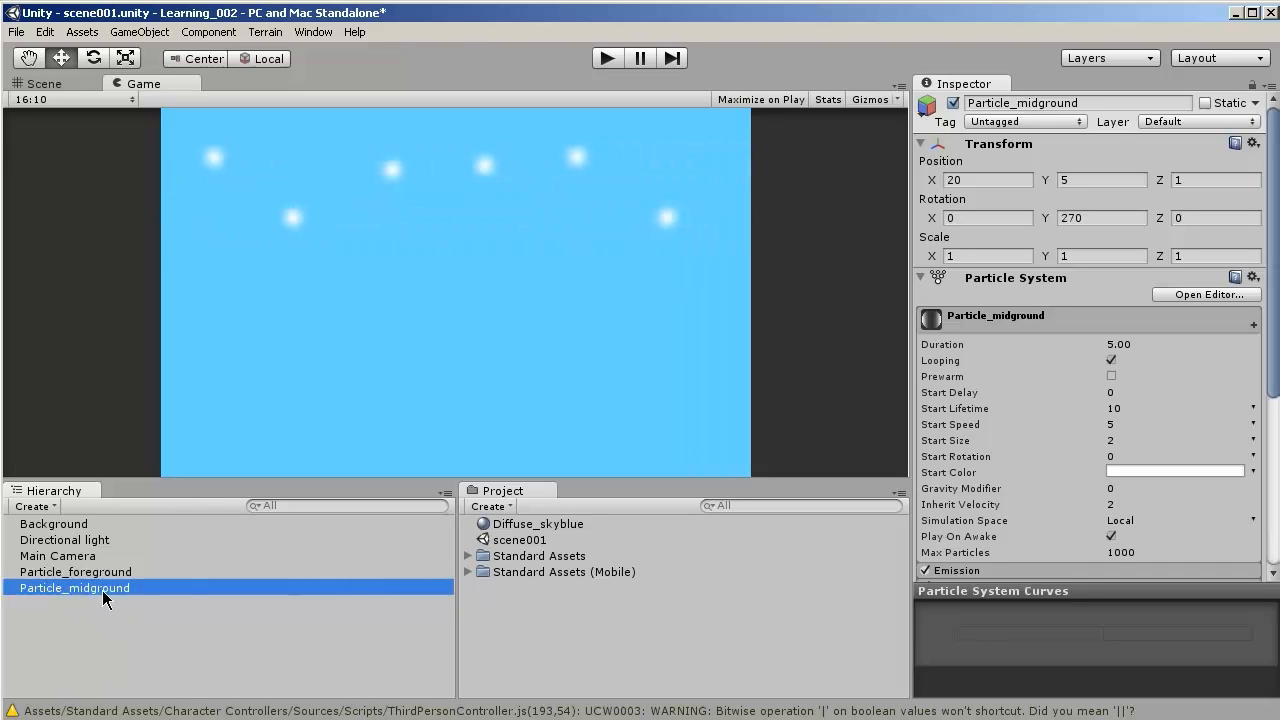
# - Duplicate Particle_midground and rename the copy as Particle_background
pyautogui.rightClick(103, 590)
pyautogui.click(142, 636)
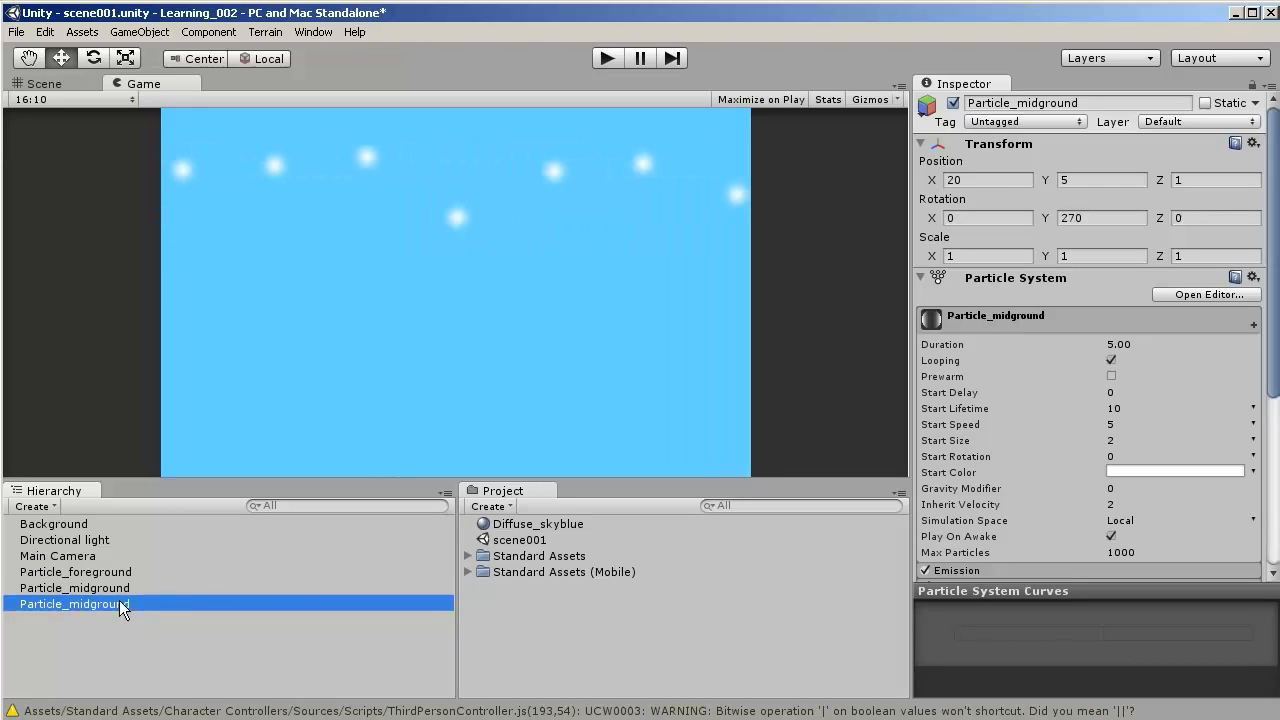
pyautogui.click(119, 601)
pyautogui.moveTo(116, 603); pyautogui.dragTo(66, 603)
pyautogui.write('background')
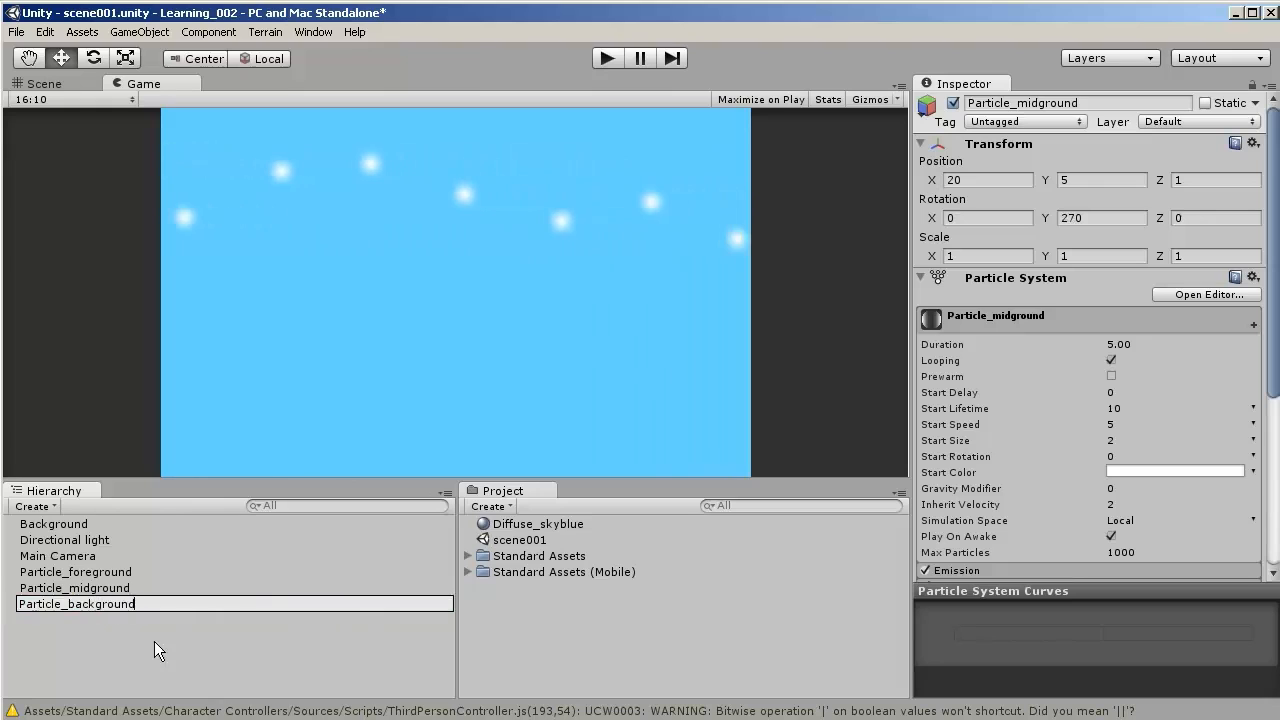
pyautogui.press('Return')
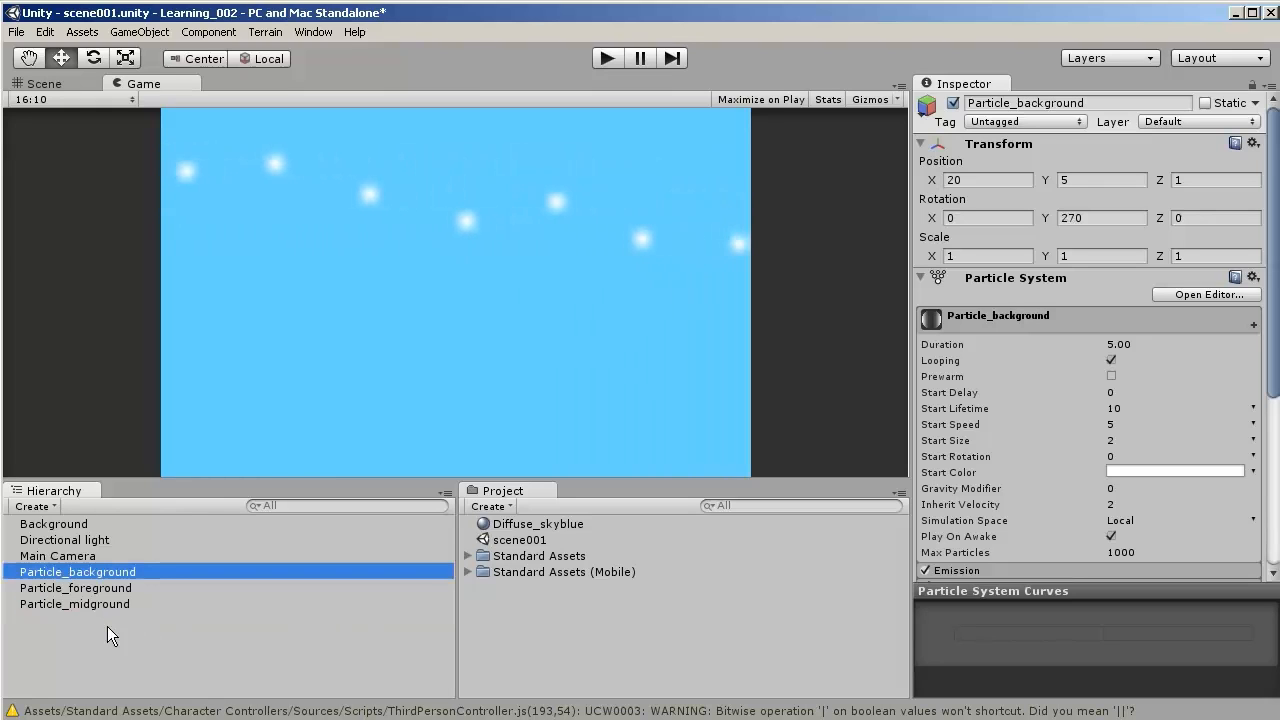
# - Review the Particle_foreground and Particle_midground settings, clear the selection, and switch to the Scene view
pyautogui.click(119, 587)
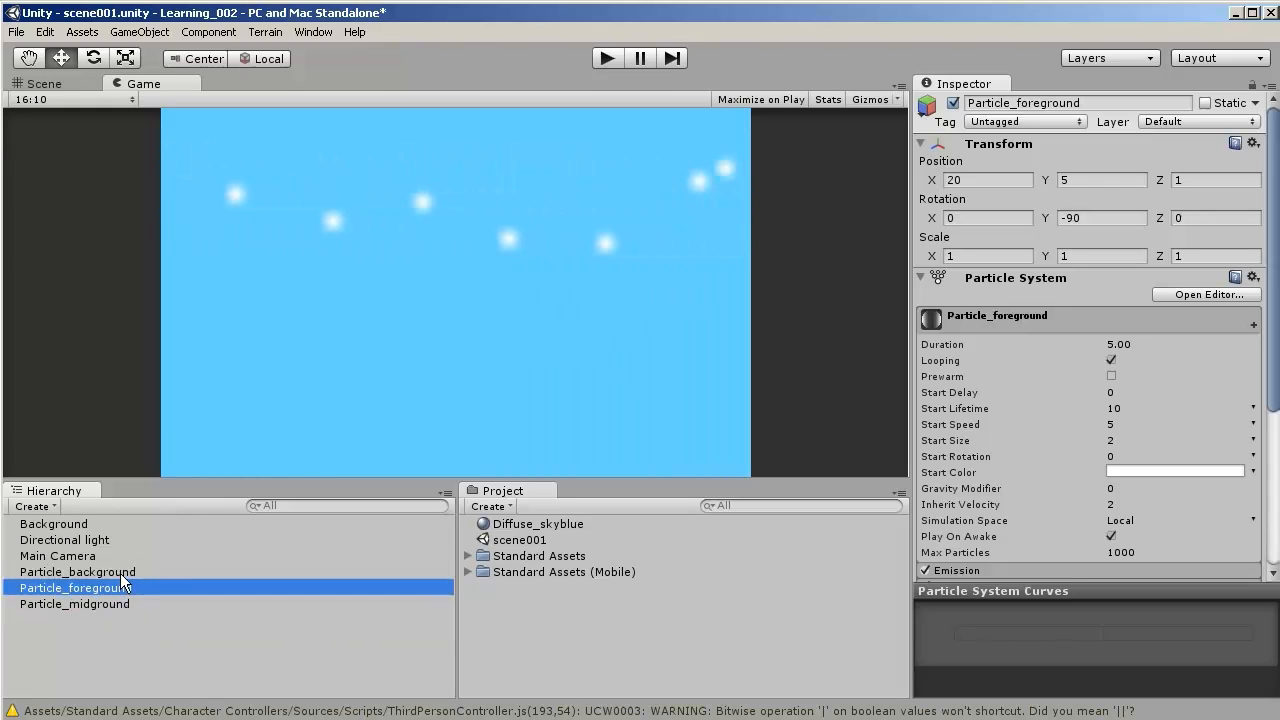
pyautogui.click(119, 604)
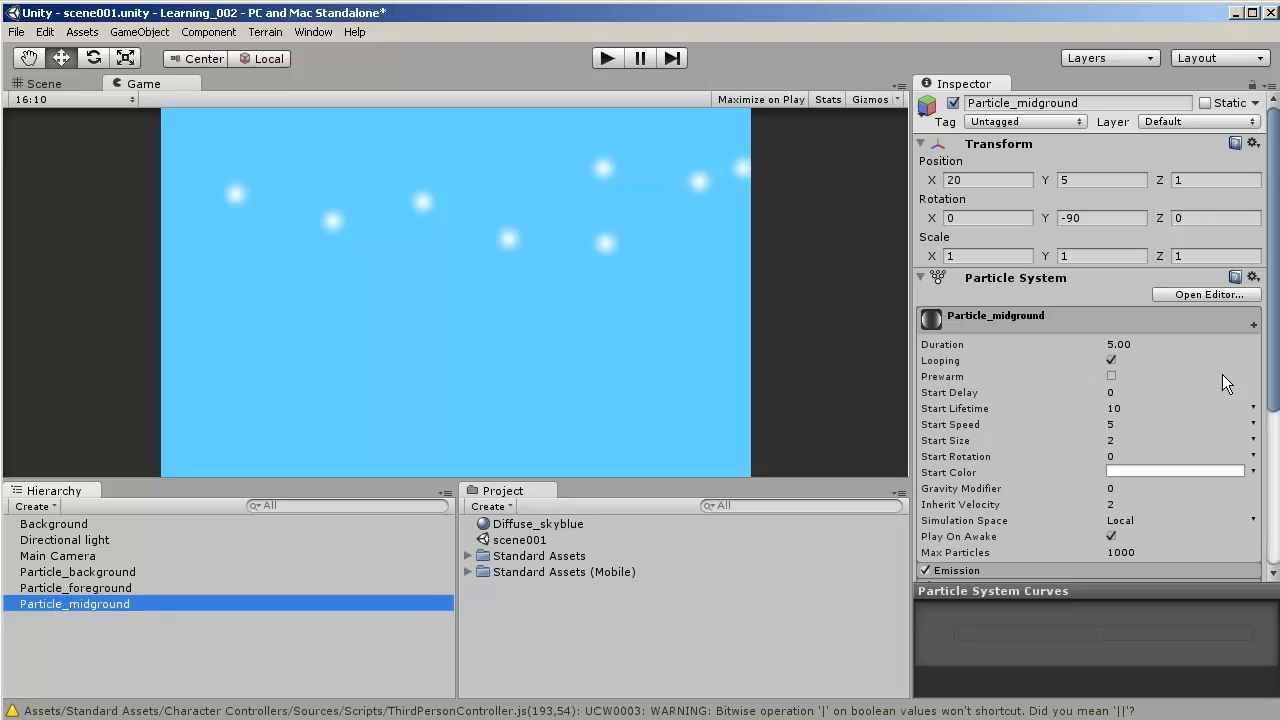
pyautogui.moveTo(1276, 365); pyautogui.dragTo(1267, 410)
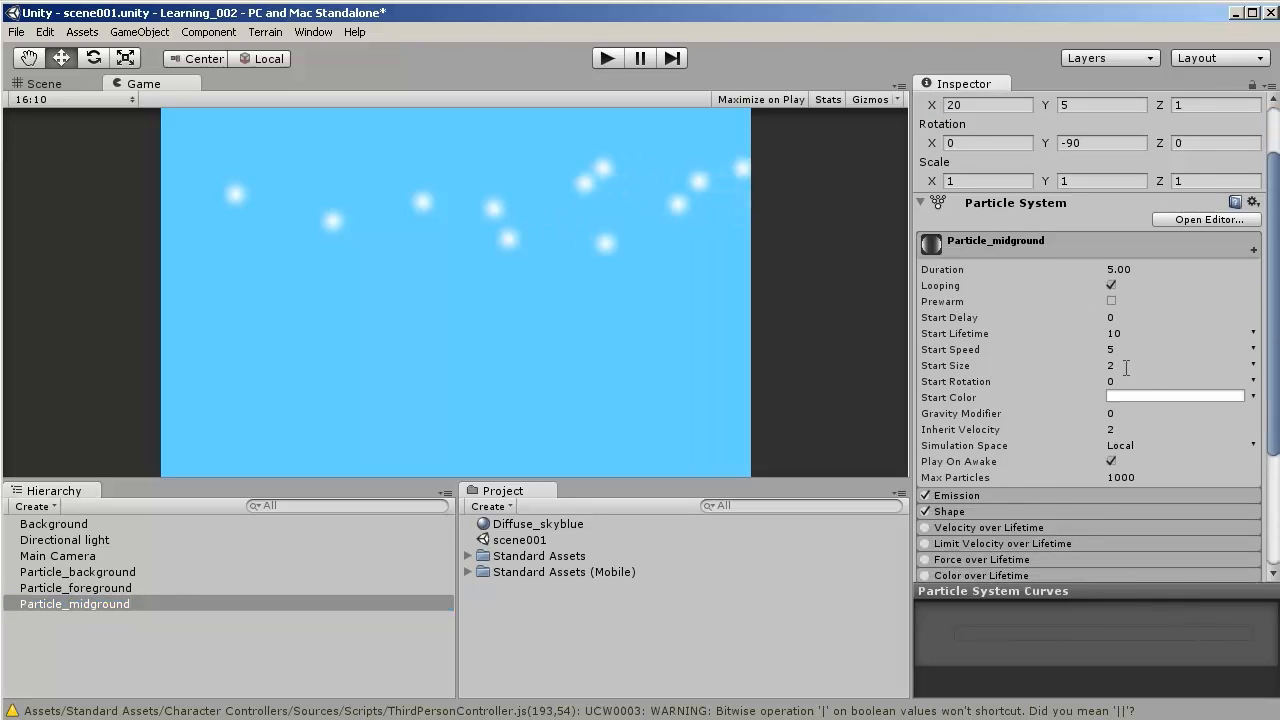
pyautogui.click(104, 620)
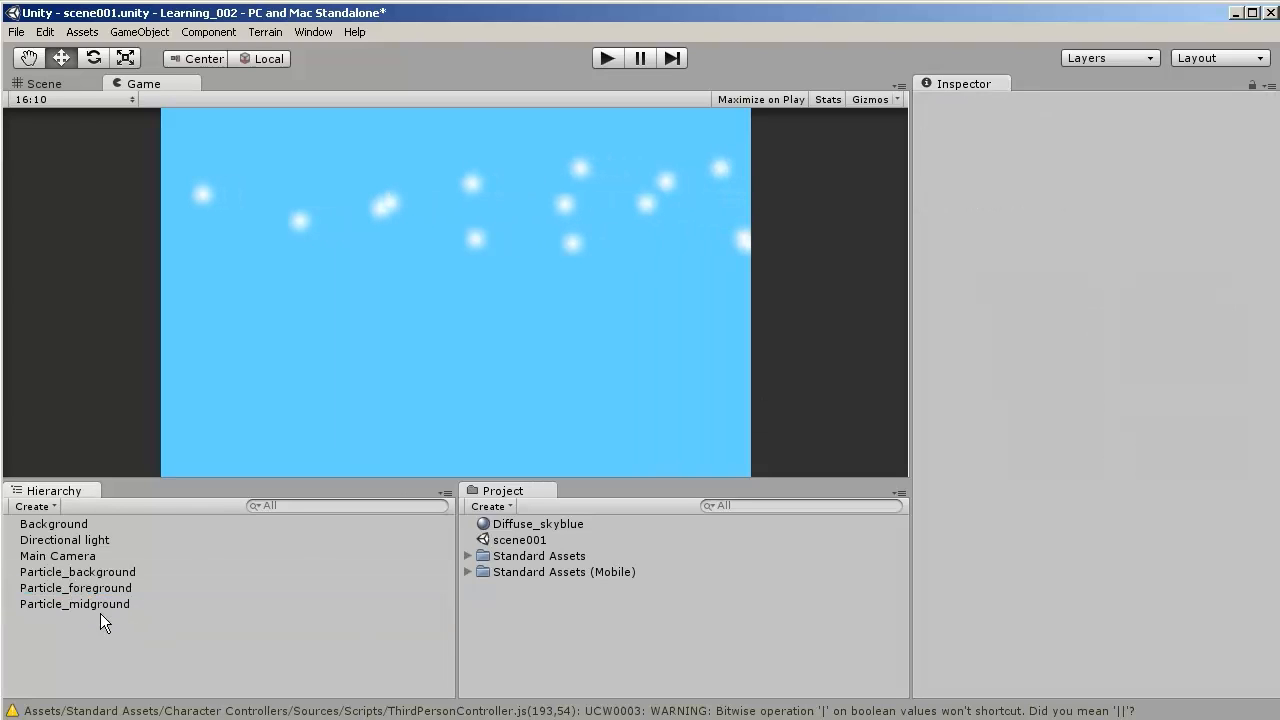
pyautogui.click(45, 84)
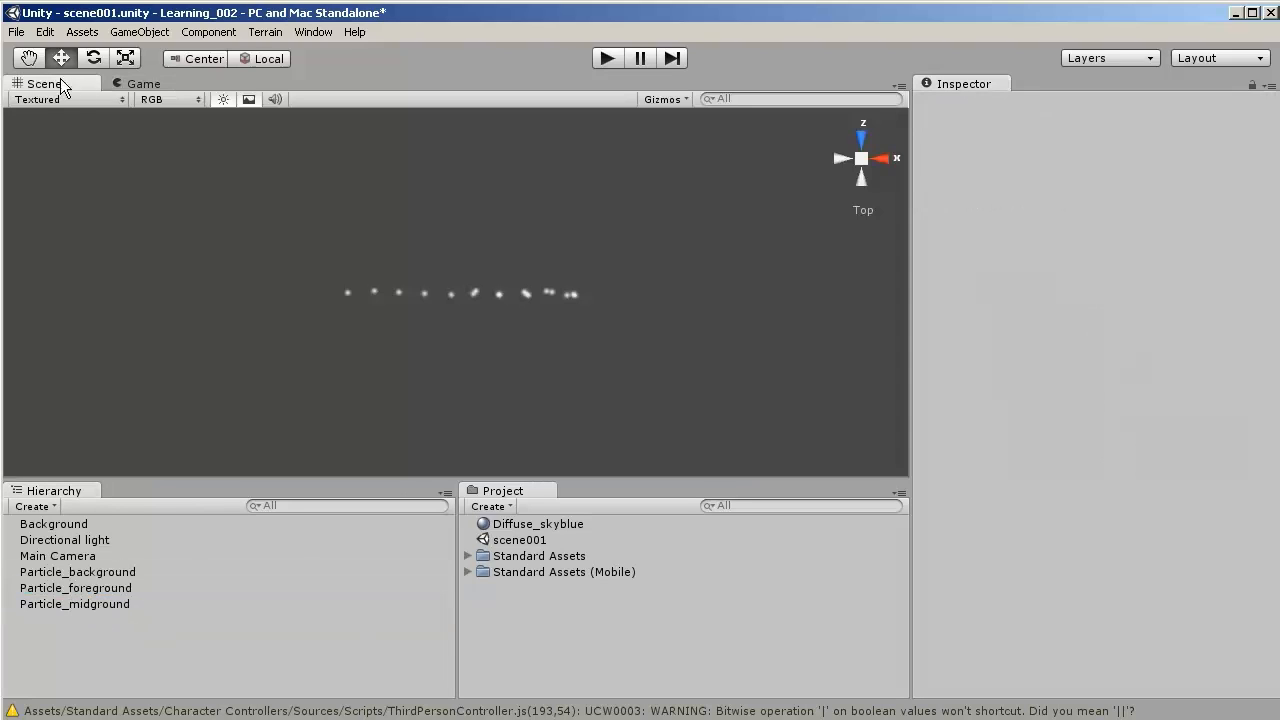
# - Set Particle_midground's Start Size to 1, Start Speed to 3 and Start Lifetime to 20, previewing it in the Game view
pyautogui.click(126, 86)
pyautogui.click(102, 572)
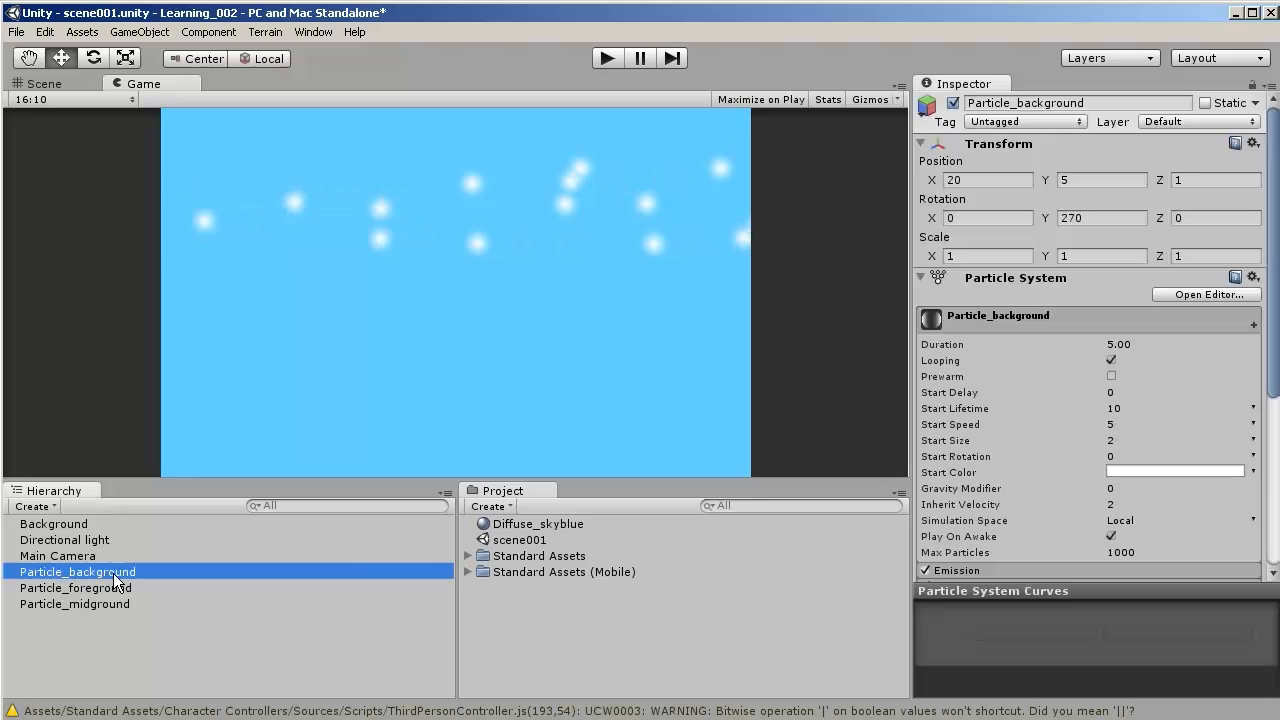
pyautogui.click(110, 589)
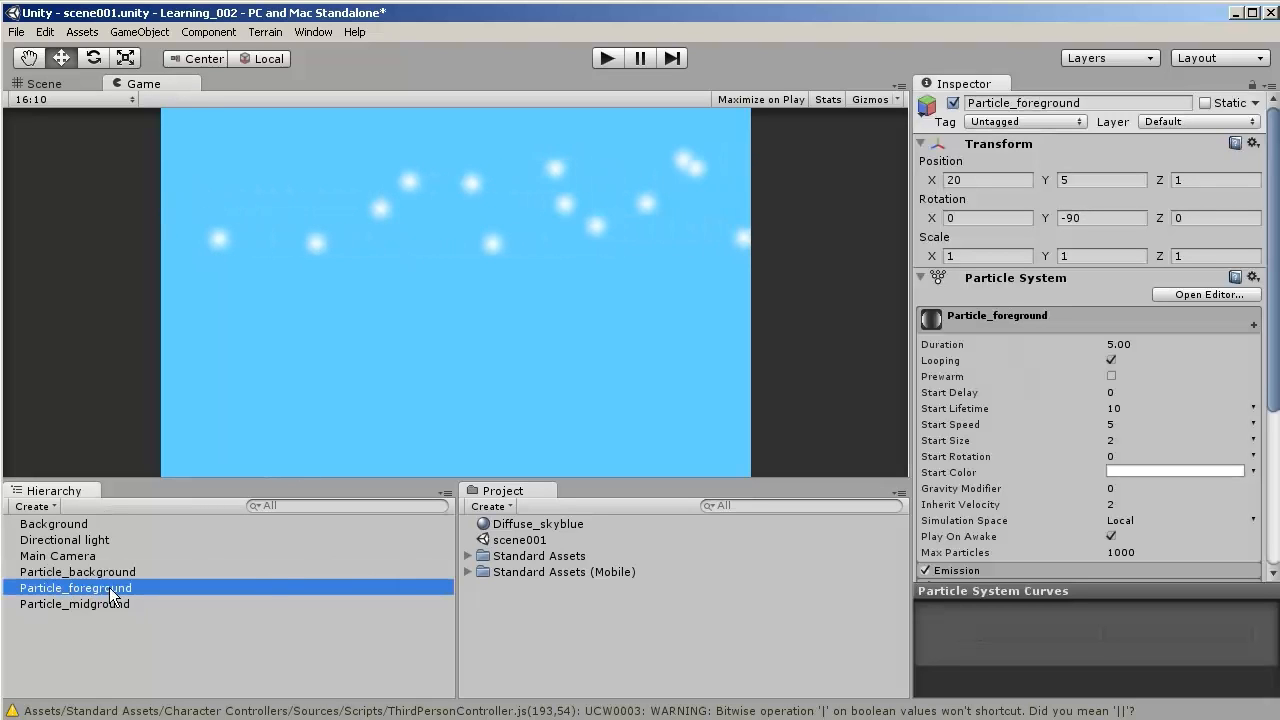
pyautogui.moveTo(1273, 385); pyautogui.dragTo(1273, 487)
pyautogui.click(120, 602)
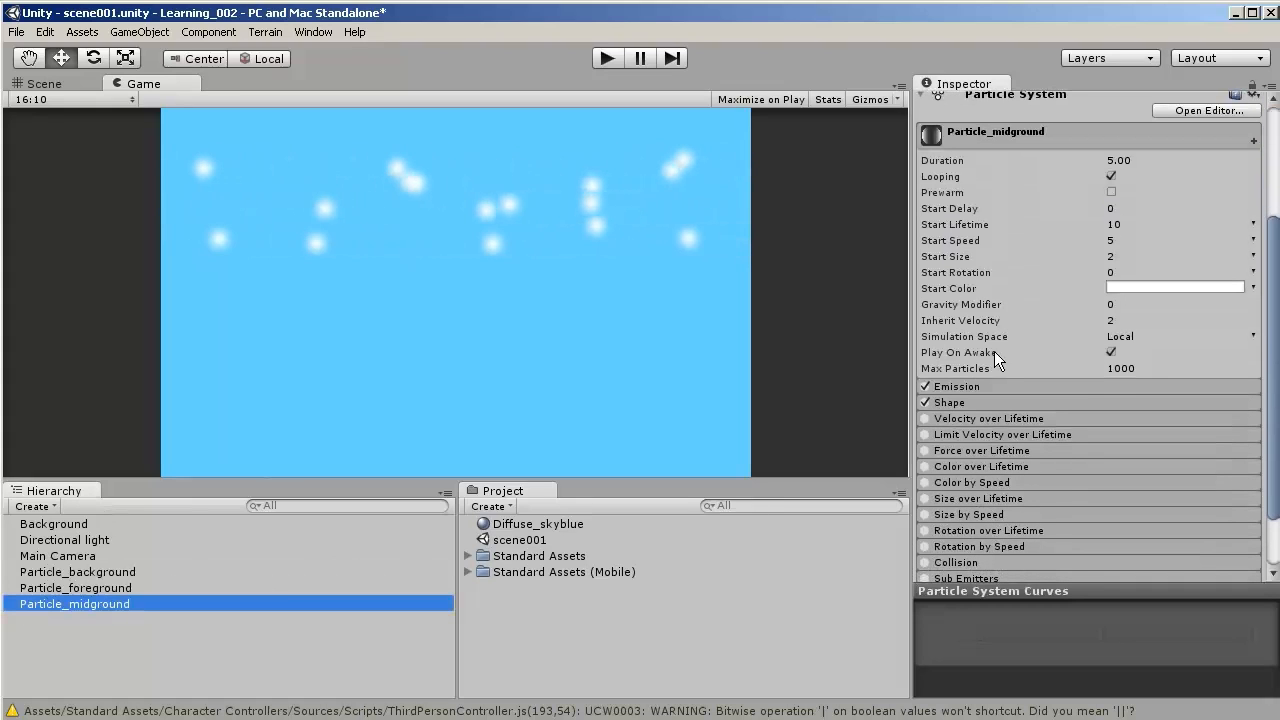
pyautogui.click(1118, 257)
pyautogui.write('1')
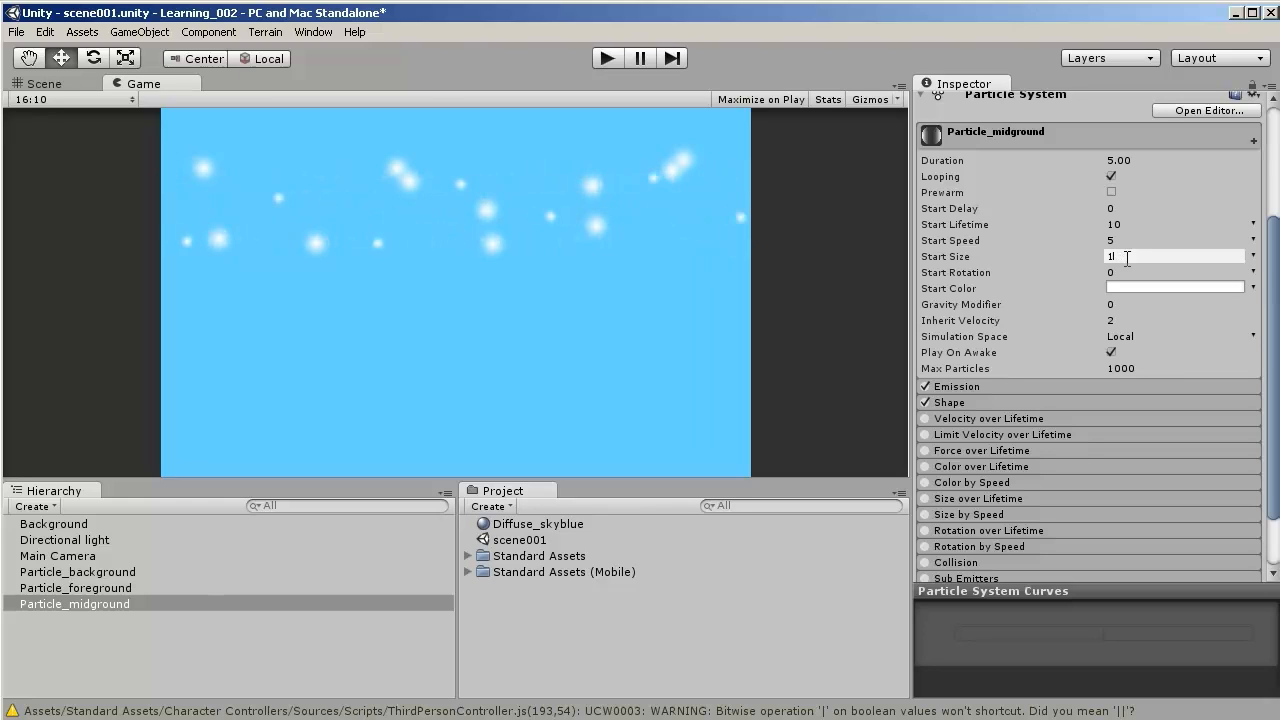
pyautogui.click(1149, 243)
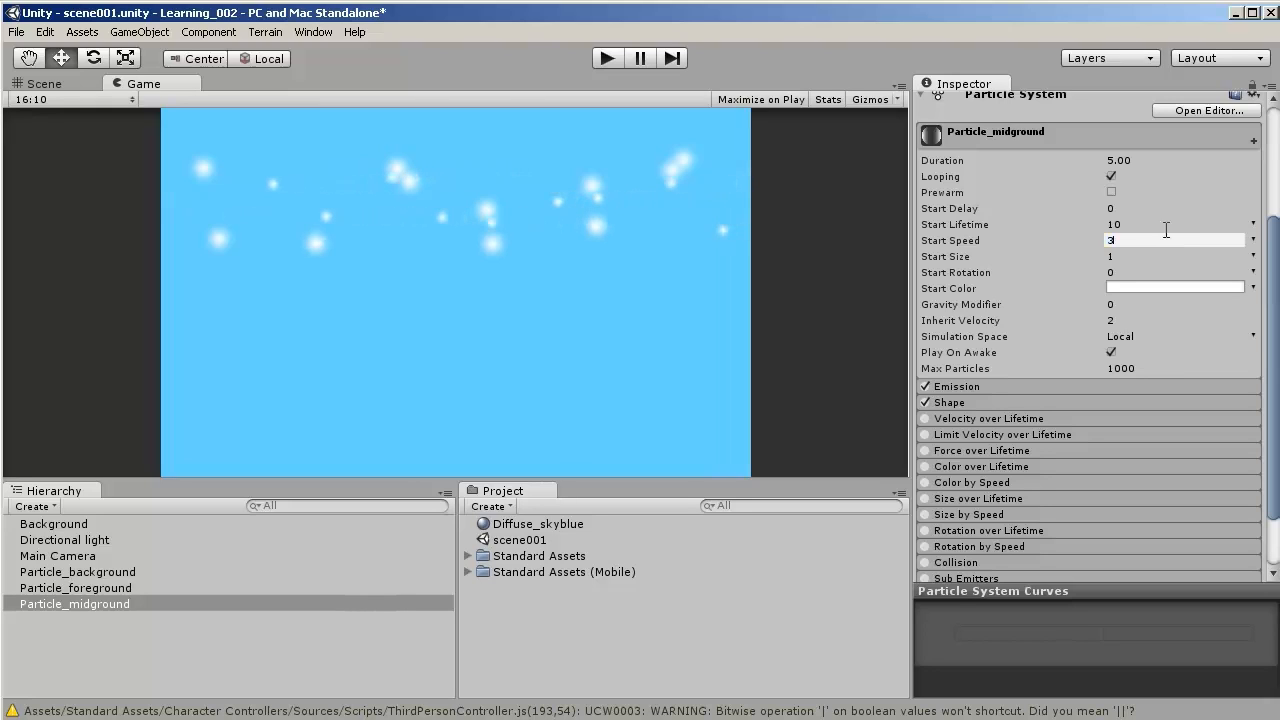
pyautogui.click(1165, 224)
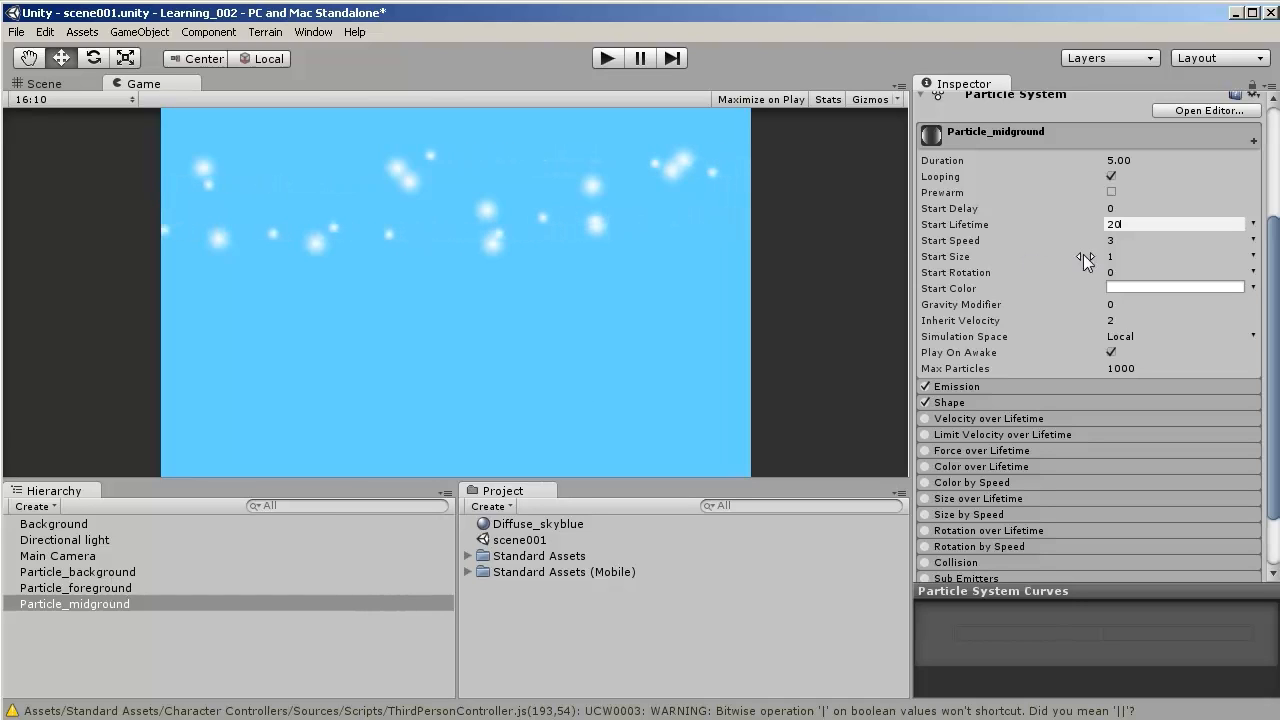
# - Set Particle_background's Start Size to 0.5, Start Speed to 1 and Start Lifetime to 50
pyautogui.click(77, 571)
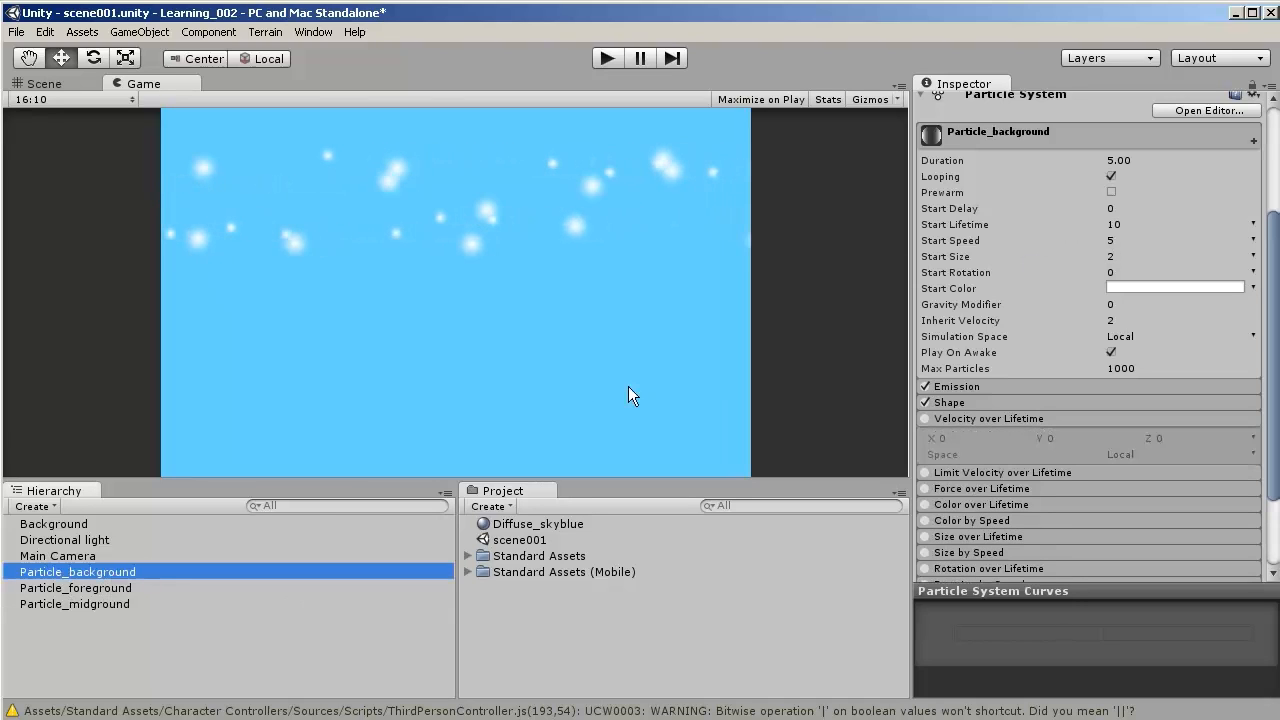
pyautogui.click(1110, 256)
pyautogui.write('.5')
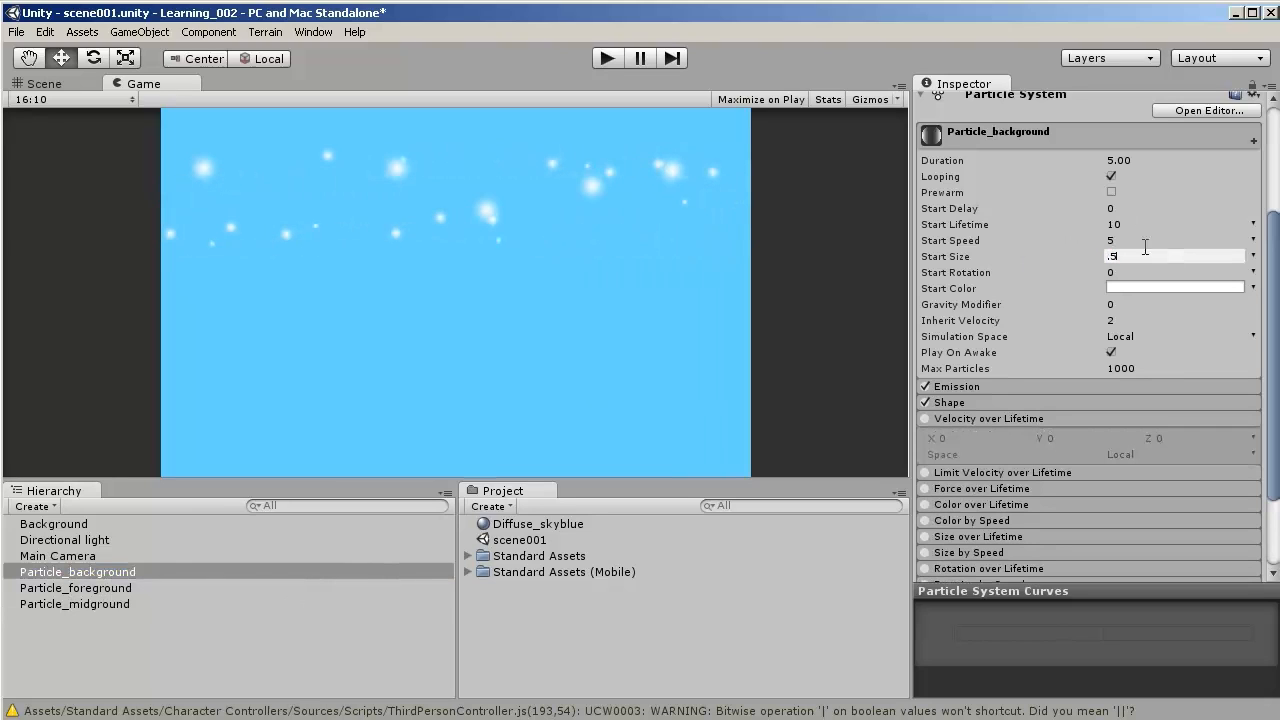
pyautogui.click(1143, 241)
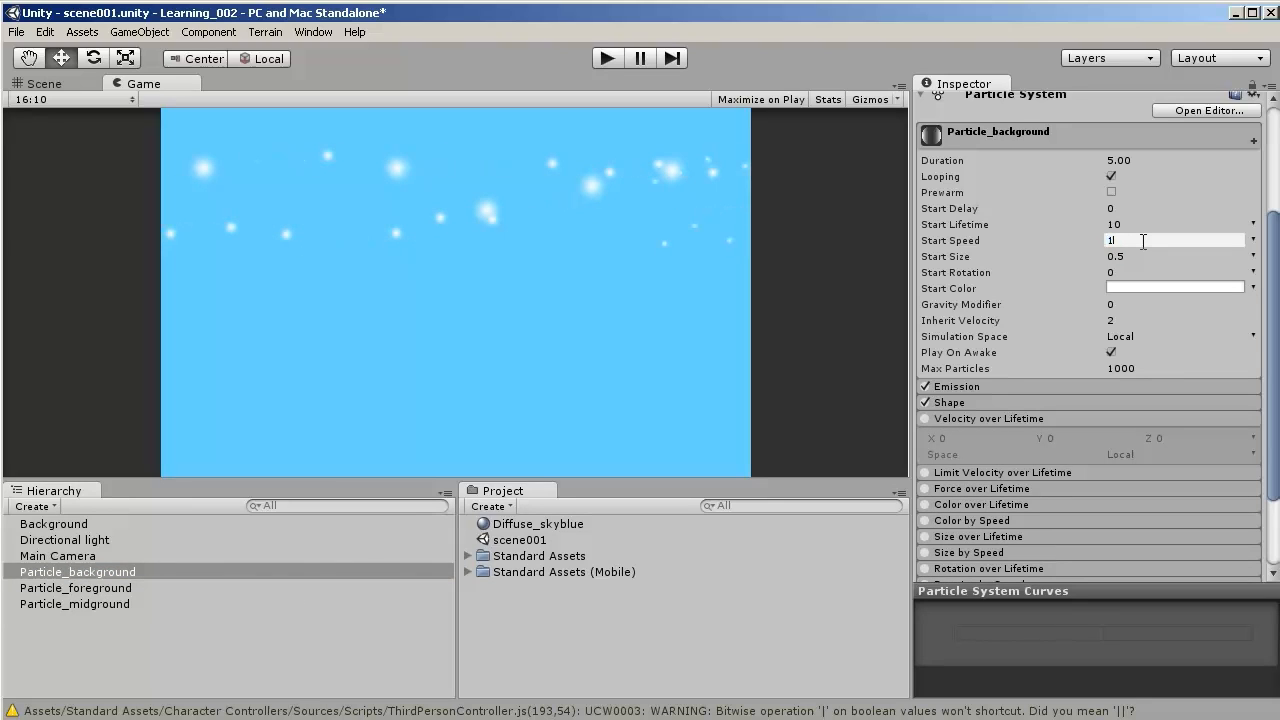
pyautogui.click(1127, 223)
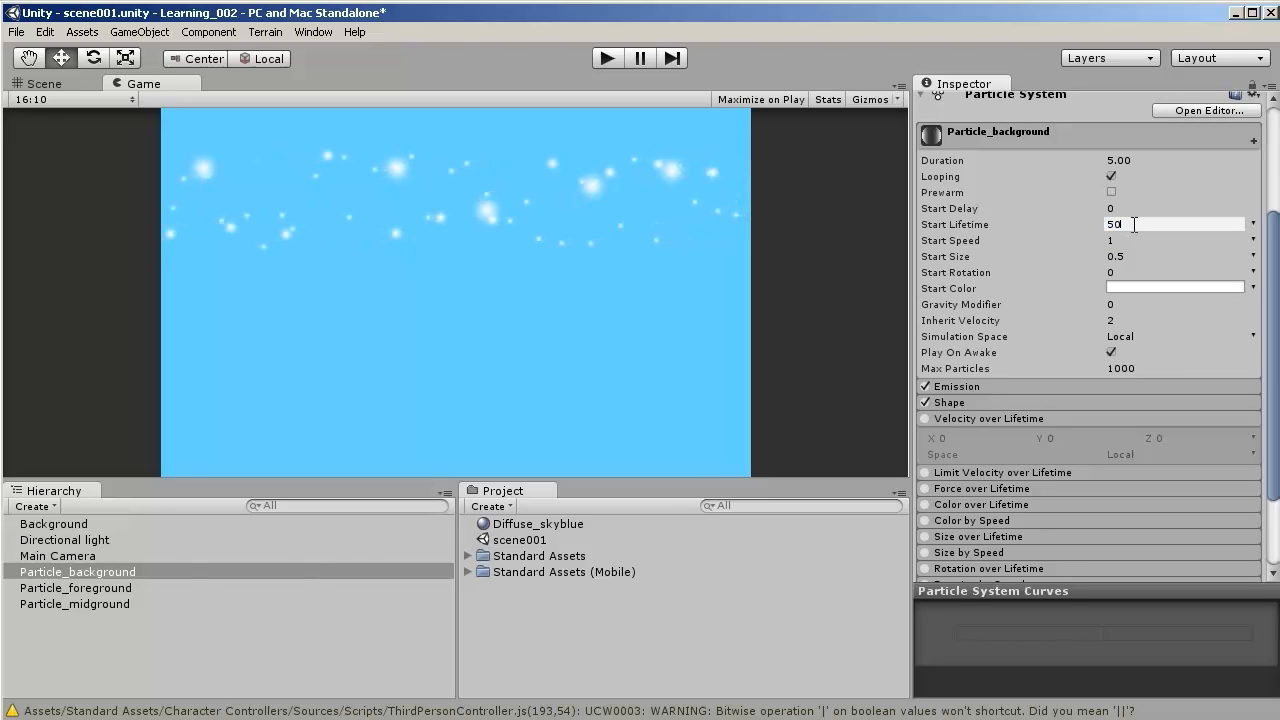
pyautogui.write('50')
pyautogui.click(96, 615)
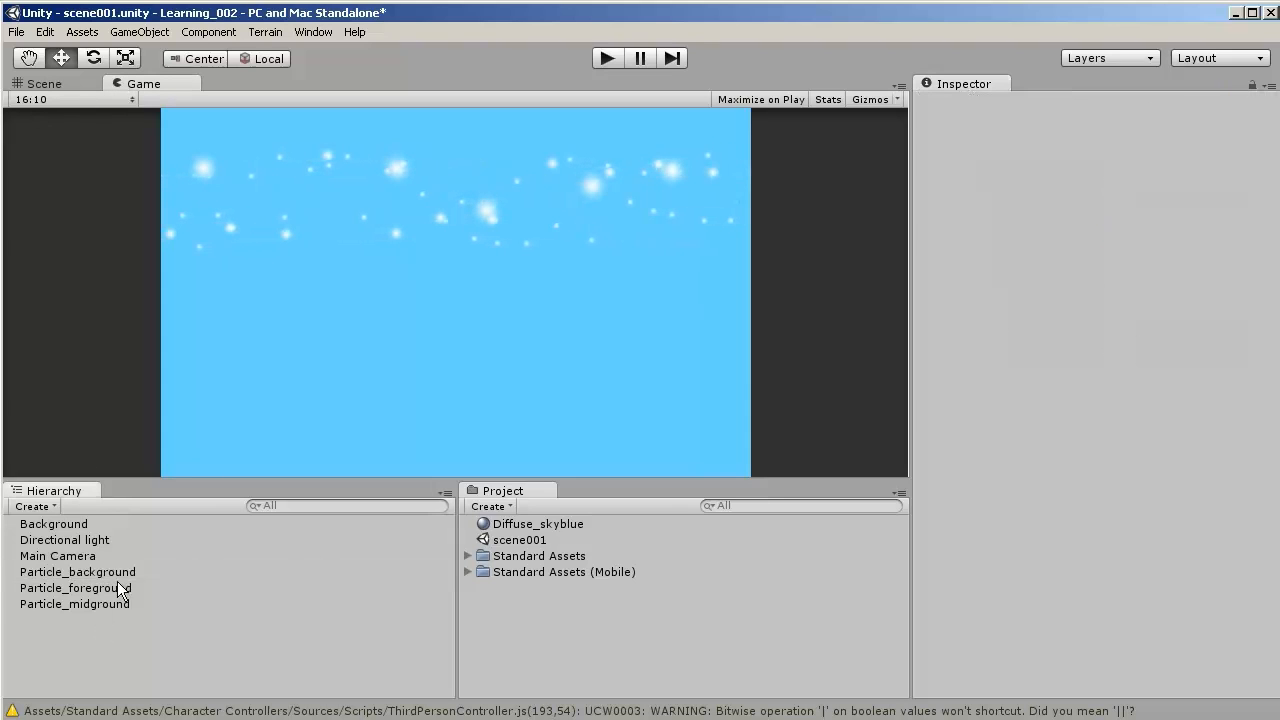
# - Clear the particle system selection and save the scene
pyautogui.click(115, 573)
pyautogui.keyDown('shift'); pyautogui.click(108, 600); pyautogui.keyUp('shift')
pyautogui.click(105, 571)
pyautogui.click(156, 616)
pyautogui.click(16, 32)
pyautogui.click(73, 97)
# - Build and run the PC and Mac Standalone player as Learning_002_01 in the Learning_002 project folder
pyautogui.click(16, 32)
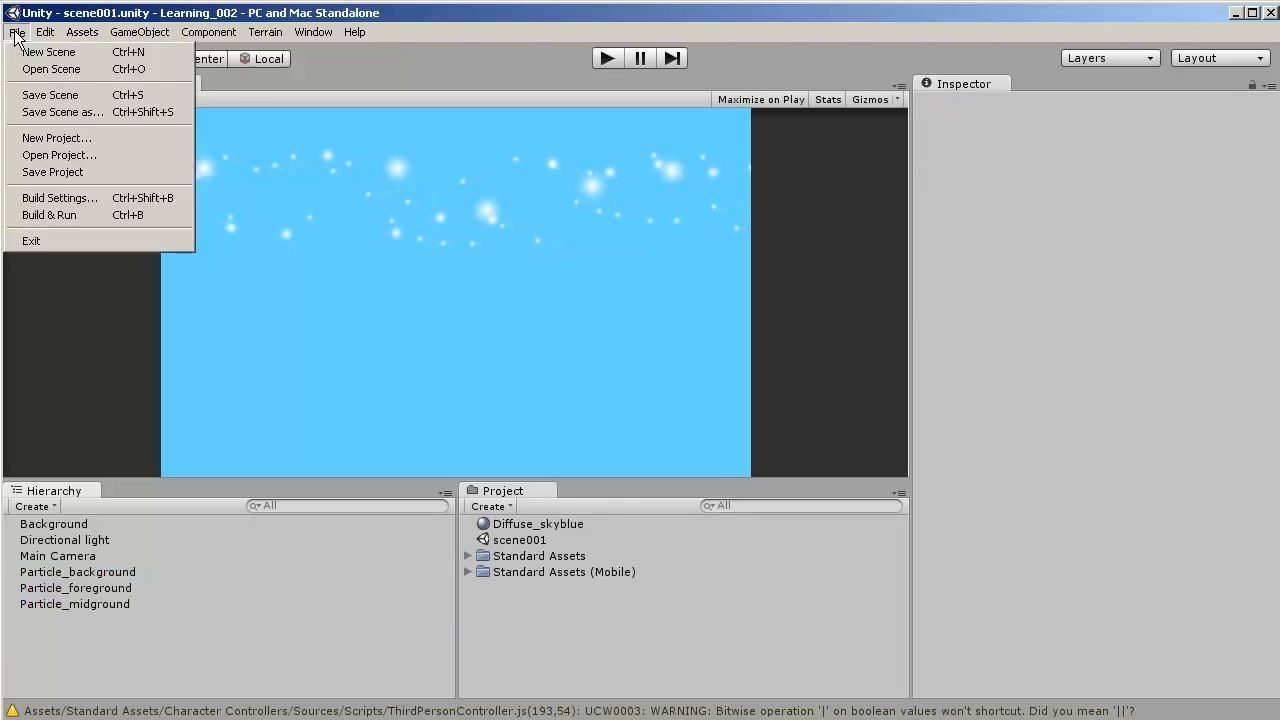
pyautogui.click(60, 198)
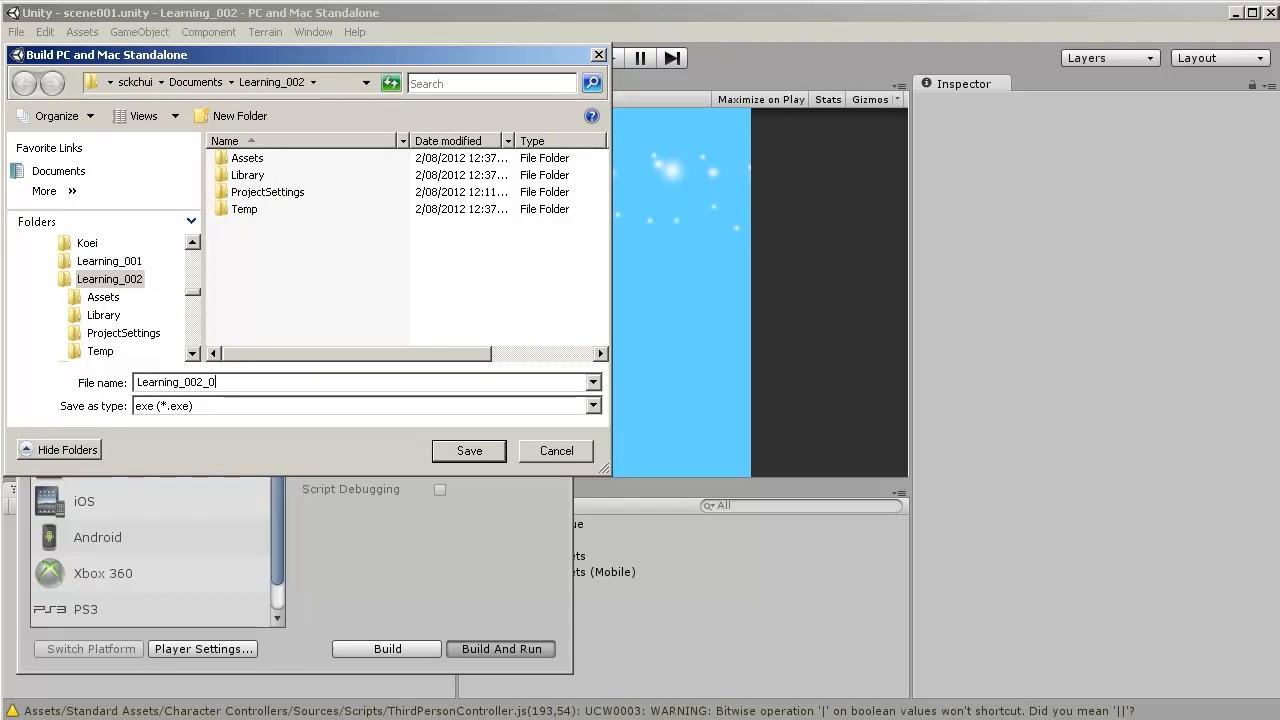
pyautogui.write('01')
pyautogui.press('Return')
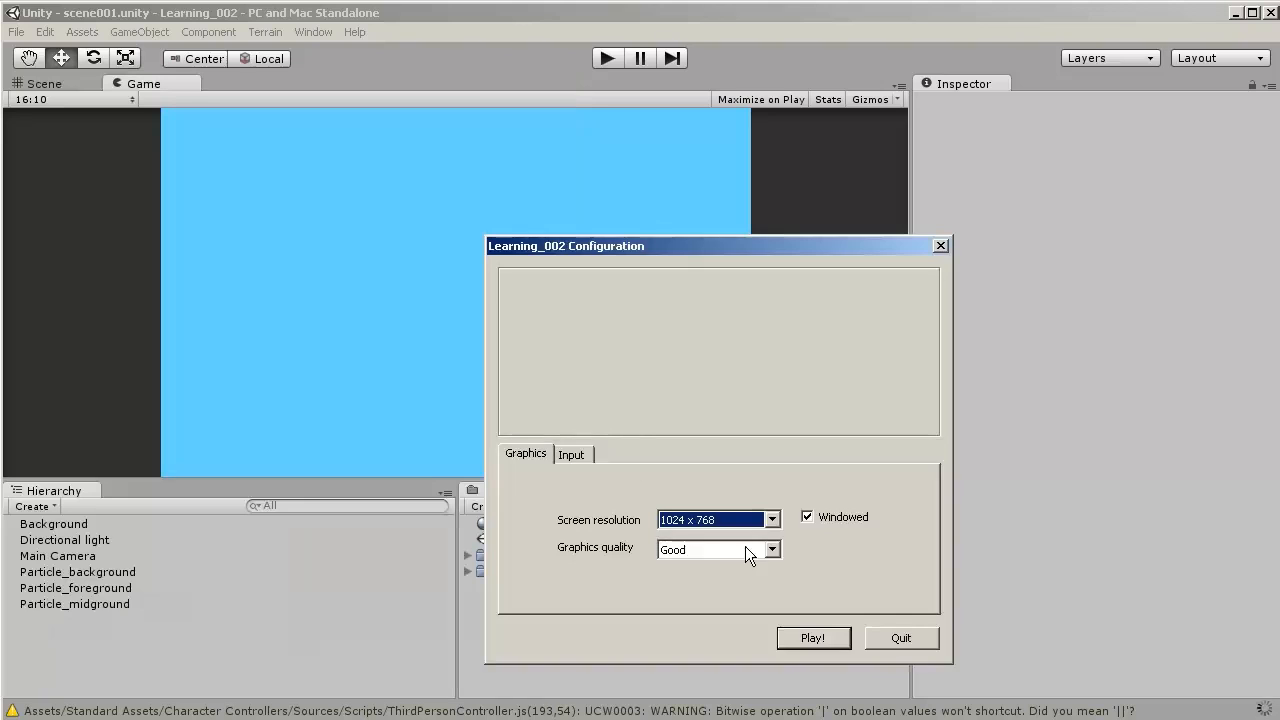
# - Set the player's screen resolution to 1280 x 720, check its input settings, and start the windowed build
pyautogui.click(771, 520)
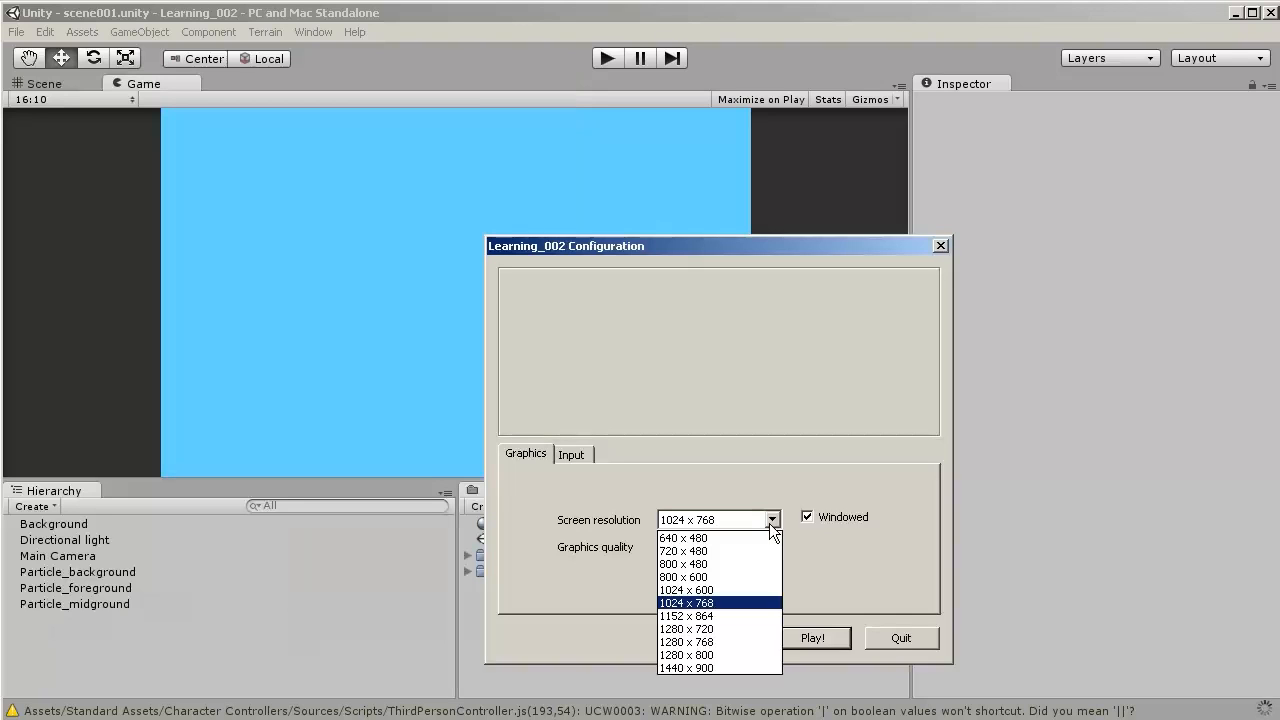
pyautogui.click(733, 628)
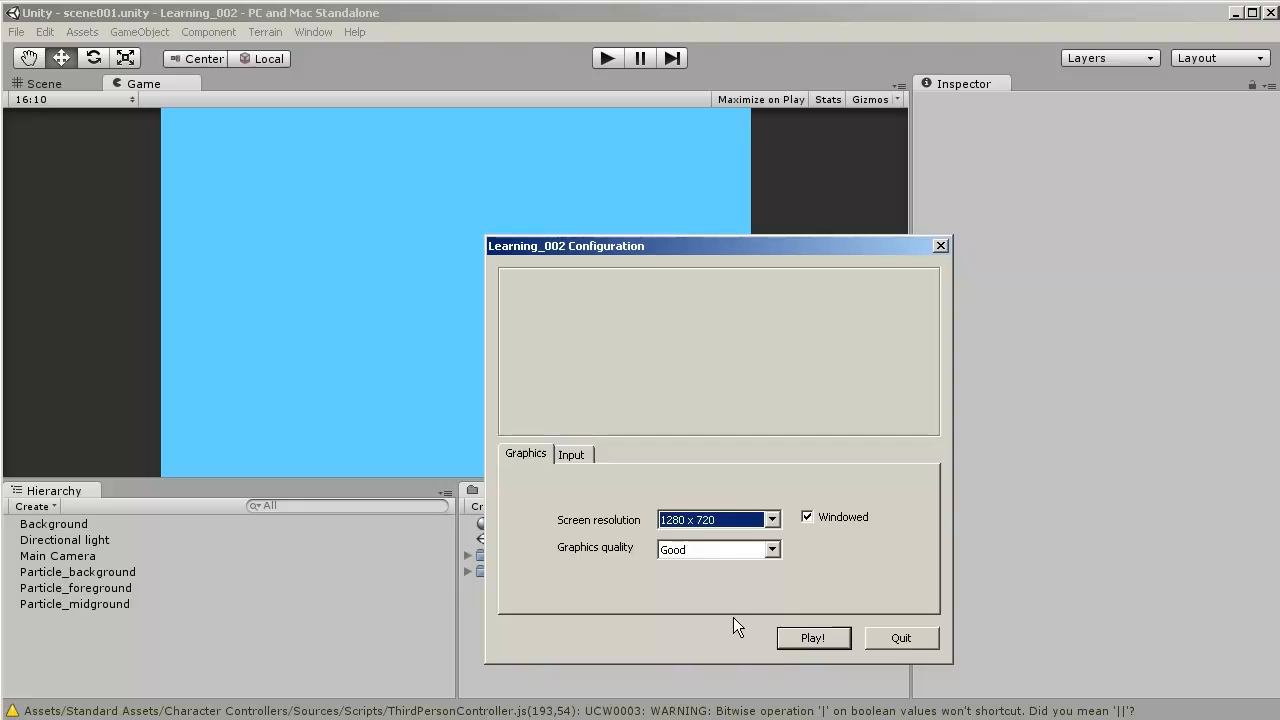
pyautogui.click(570, 456)
pyautogui.click(531, 458)
pyautogui.click(798, 642)
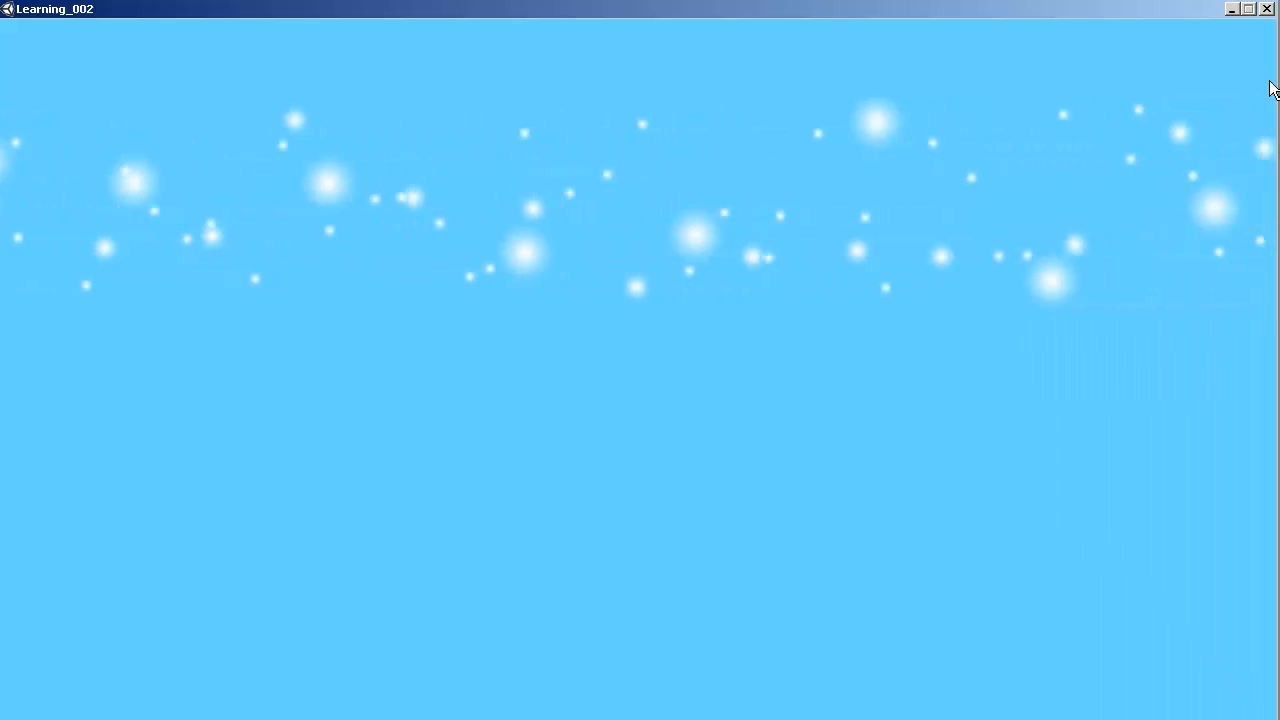
# - Close the running player and the Build Settings window, and return to the Scene view
pyautogui.click(1266, 10)
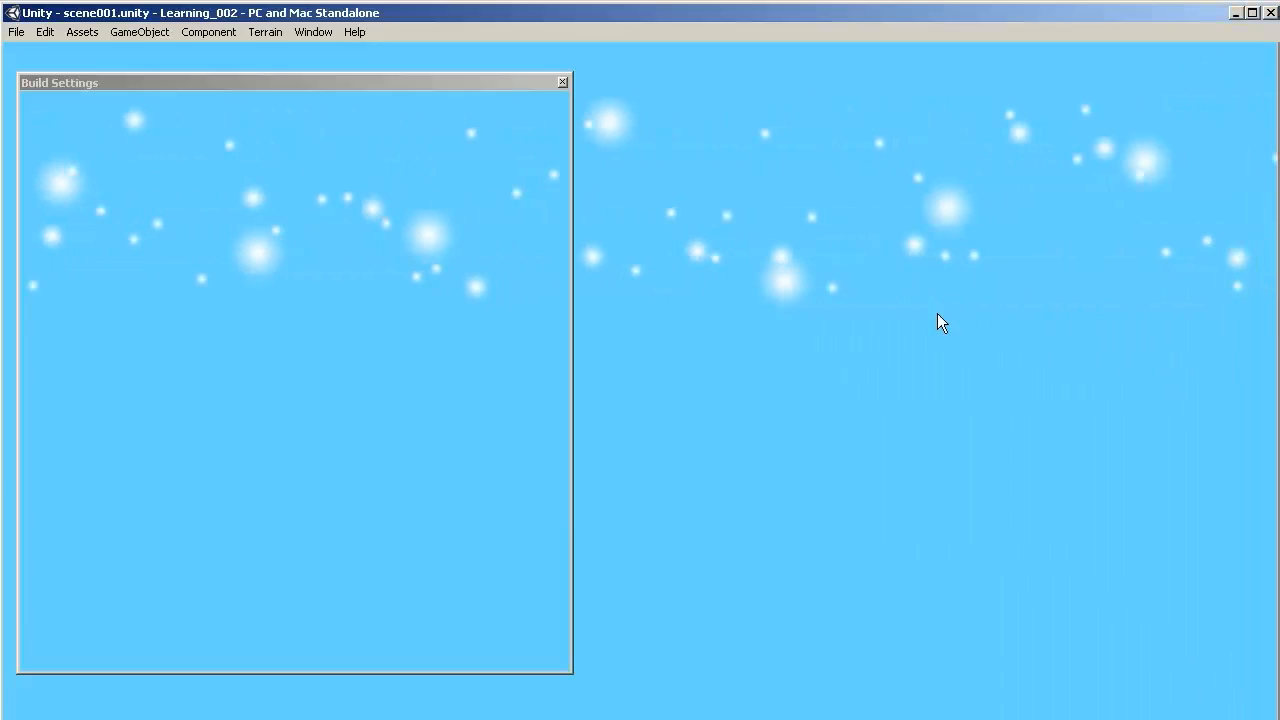
pyautogui.click(561, 83)
pyautogui.click(52, 84)
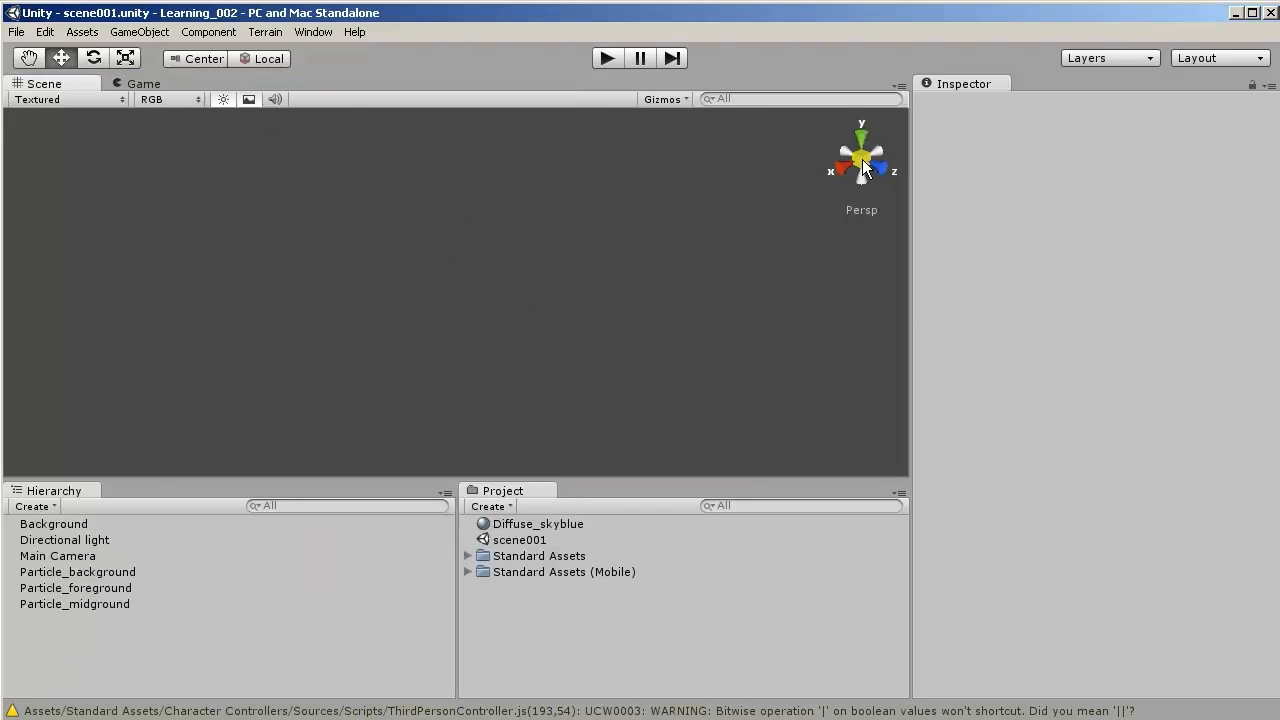
# - Compare the depth positions of Background, Particle_background and Particle_foreground in the Scene view, ending in the Top view
pyautogui.click(146, 573)
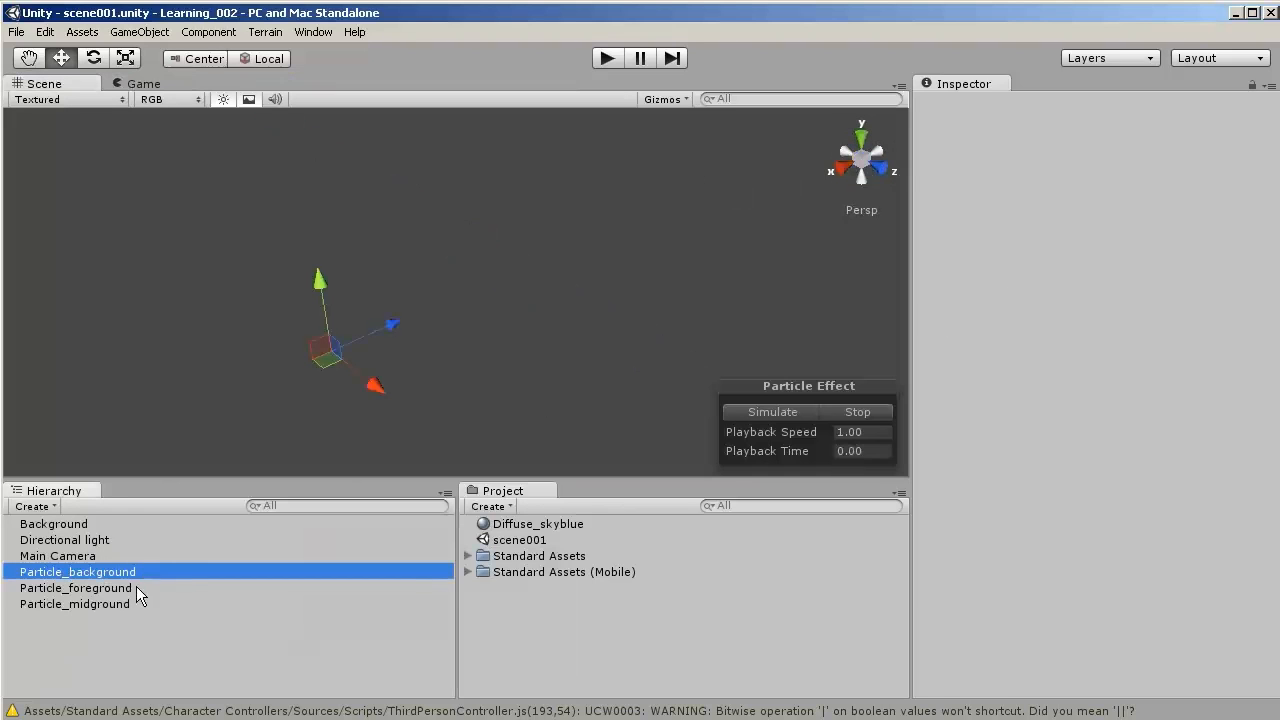
pyautogui.click(136, 588)
pyautogui.click(133, 574)
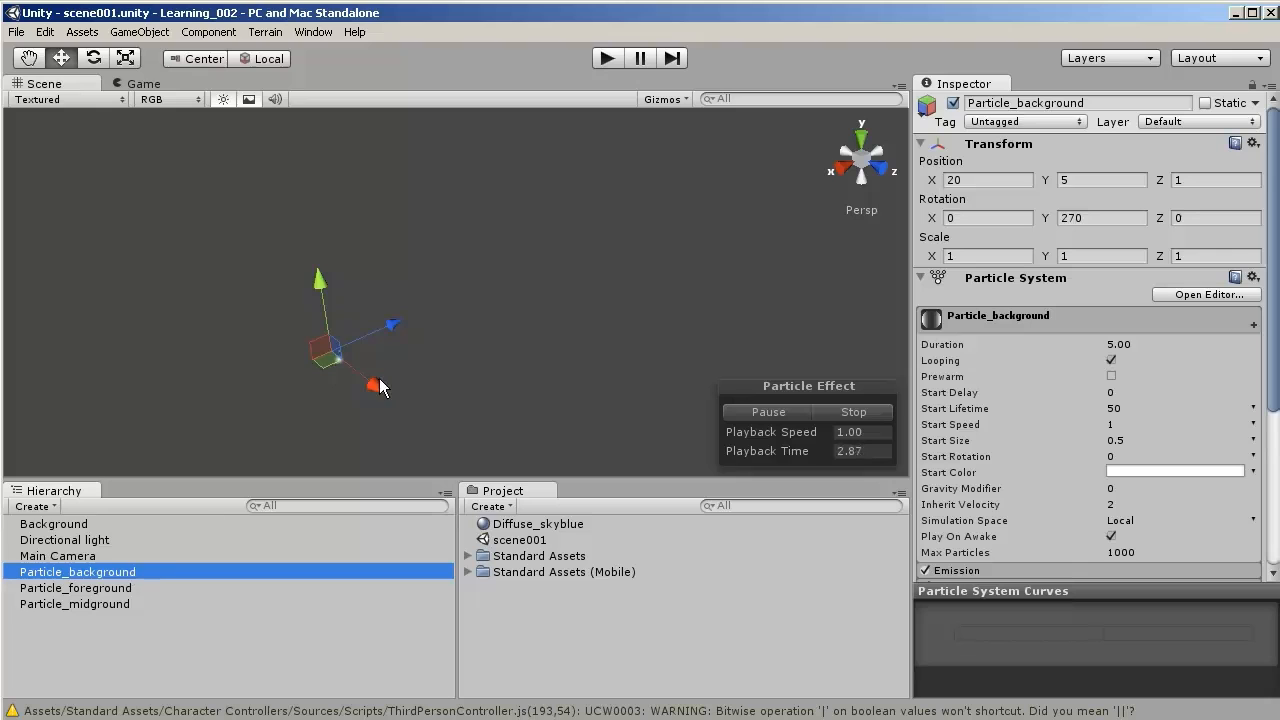
pyautogui.click(66, 527)
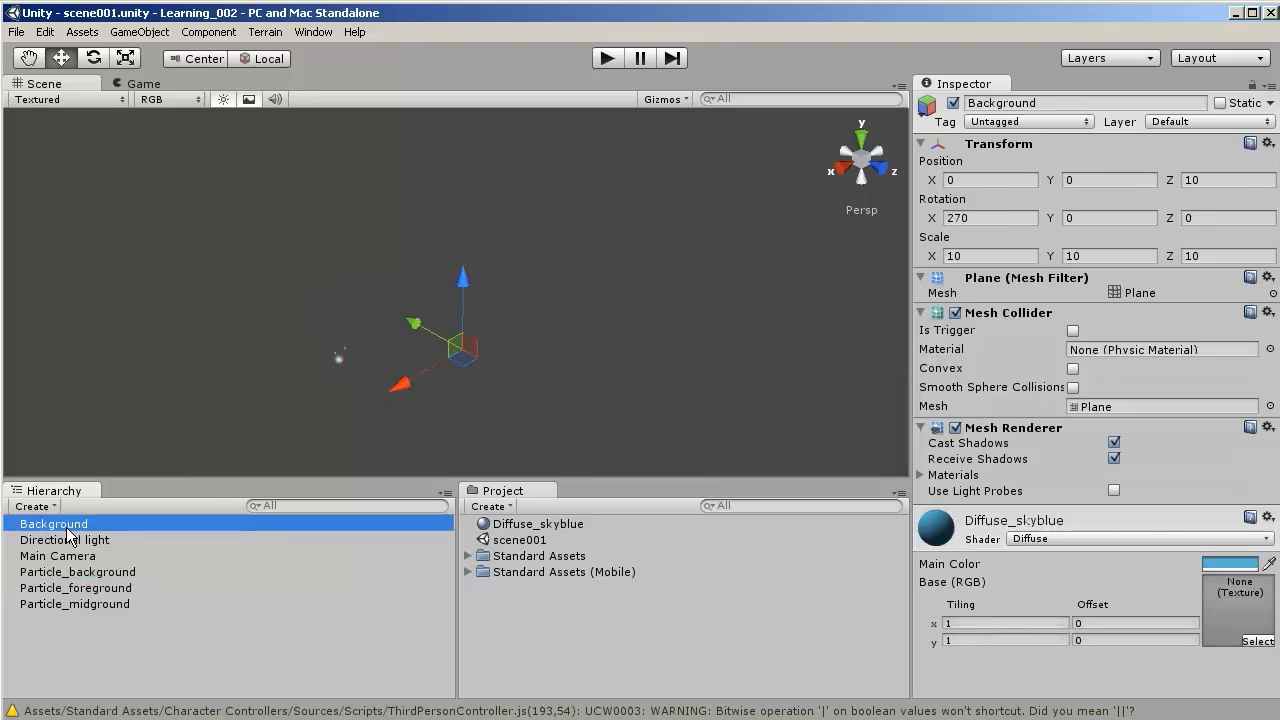
pyautogui.click(124, 573)
pyautogui.click(125, 589)
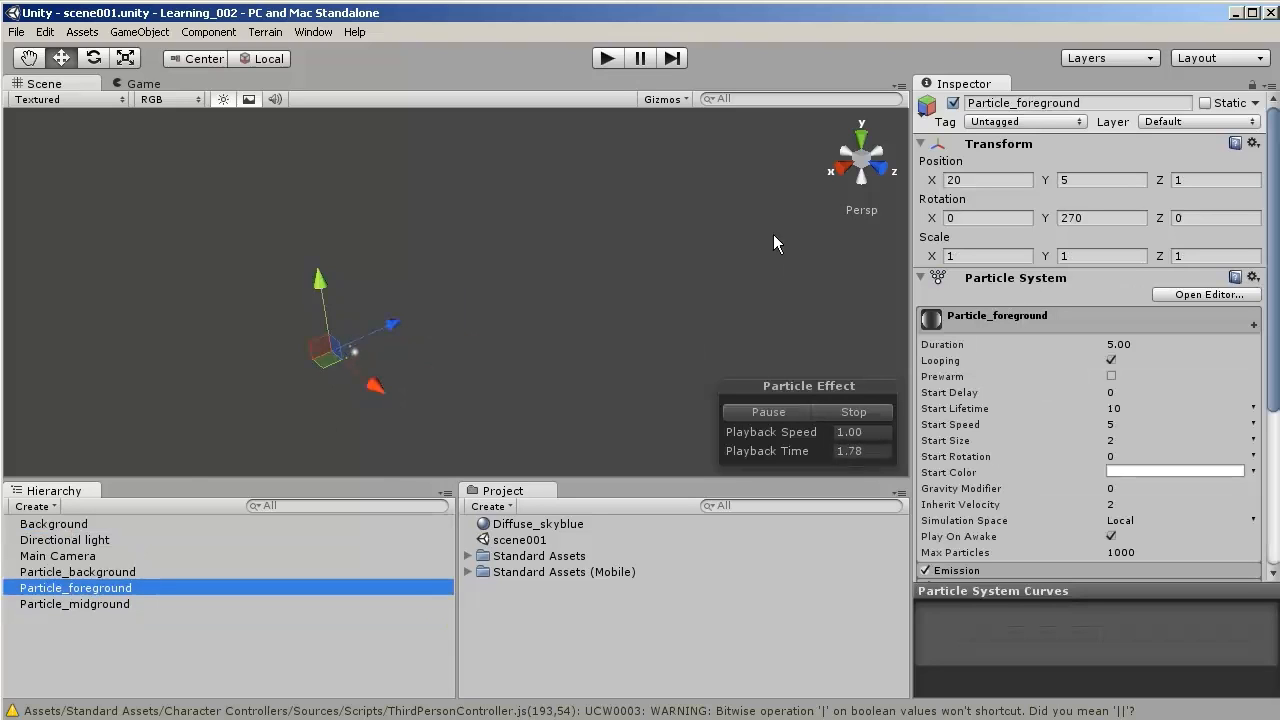
pyautogui.click(862, 140)
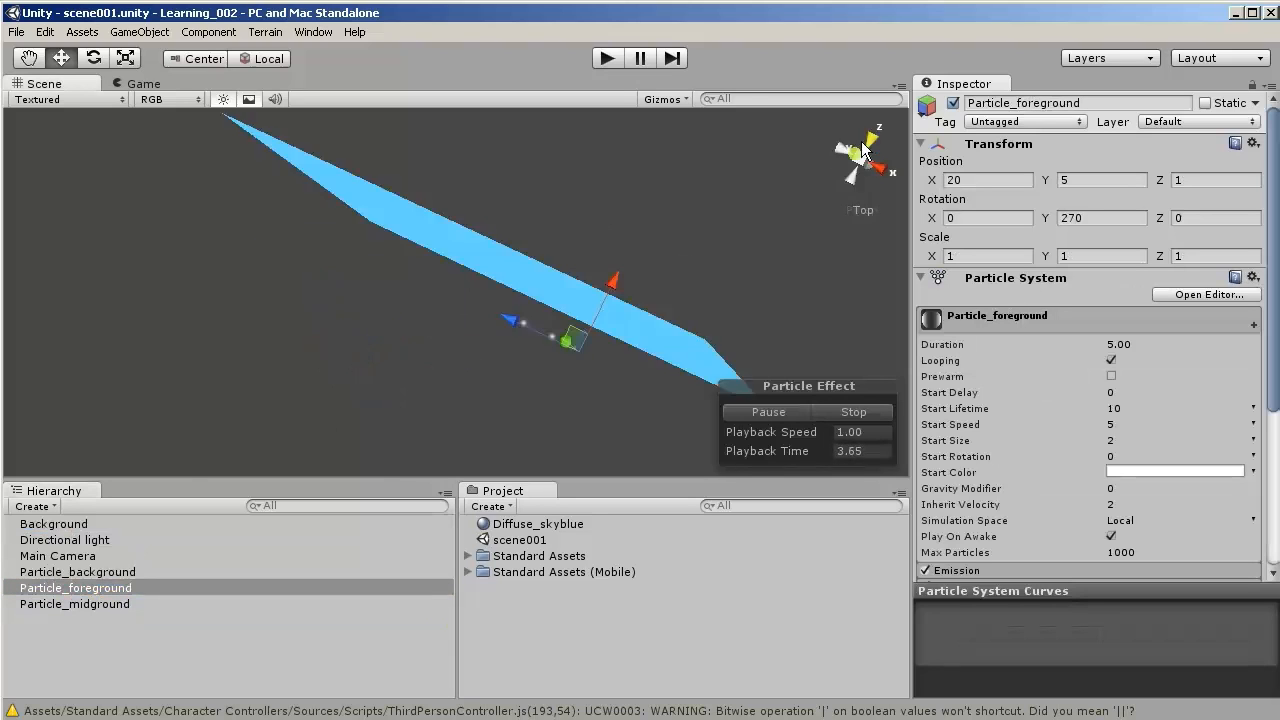
pyautogui.click(113, 574)
pyautogui.click(115, 588)
pyautogui.click(97, 528)
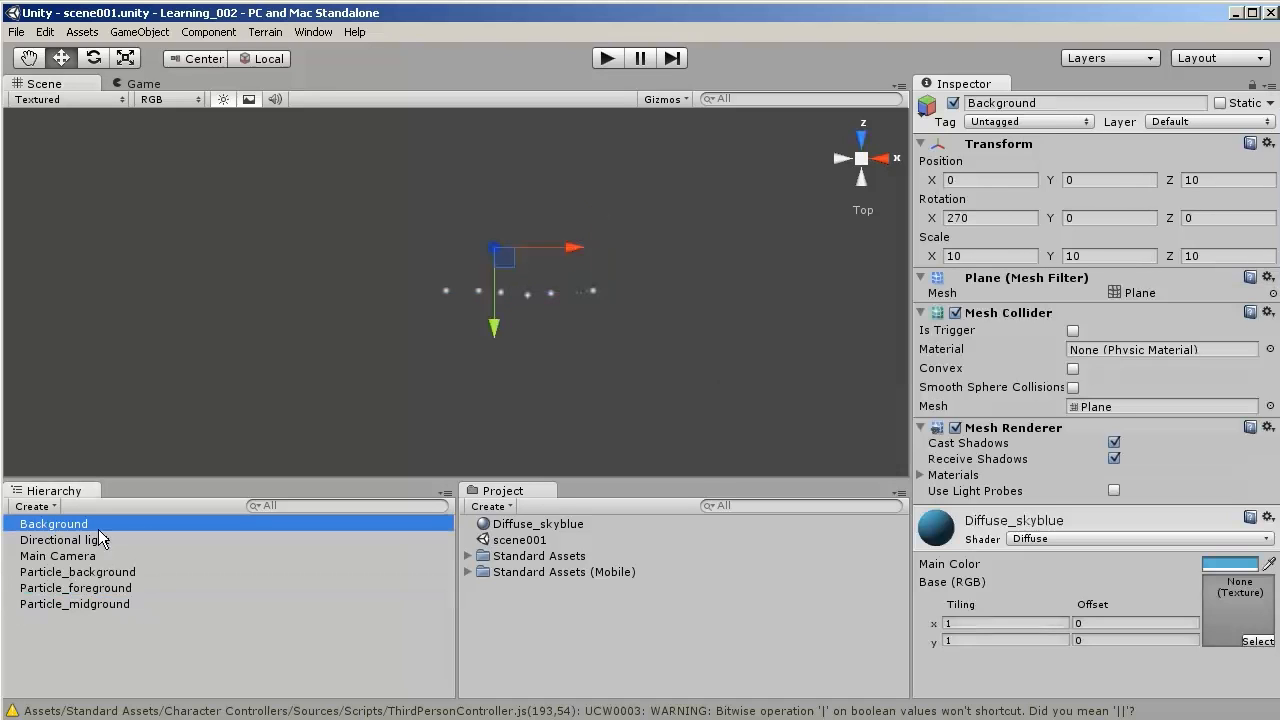
pyautogui.click(106, 590)
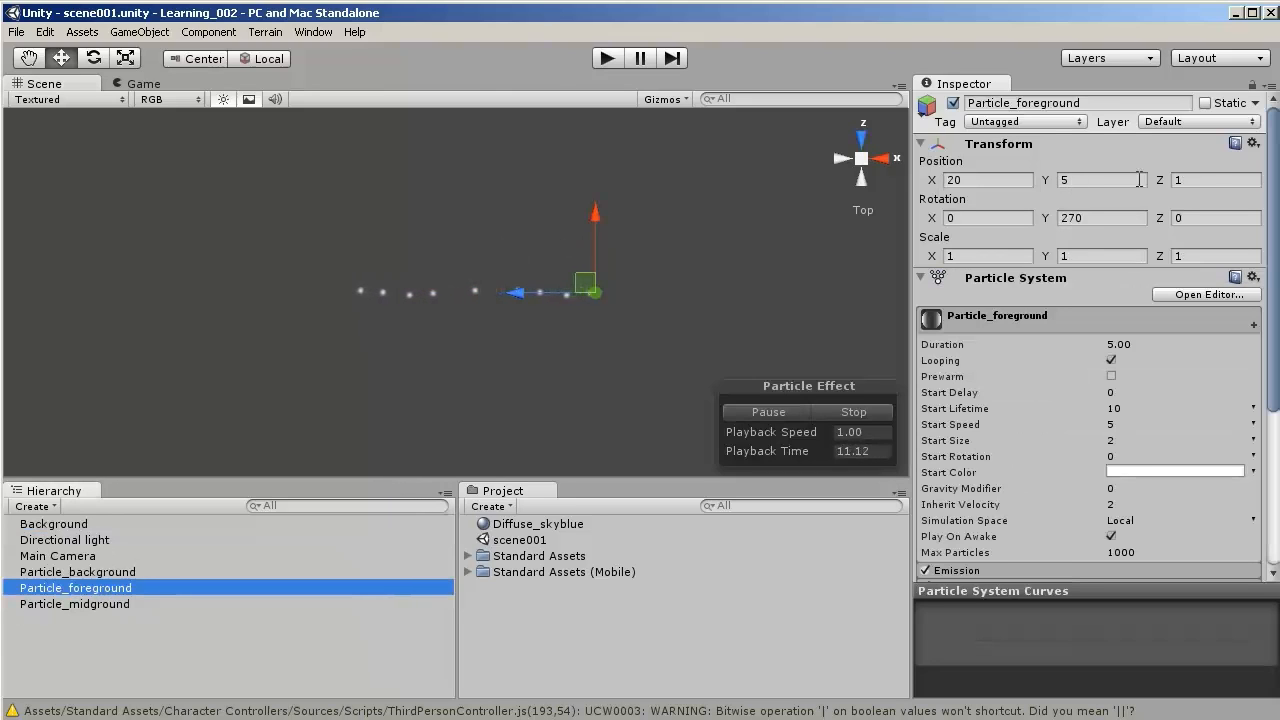
pyautogui.click(1216, 179)
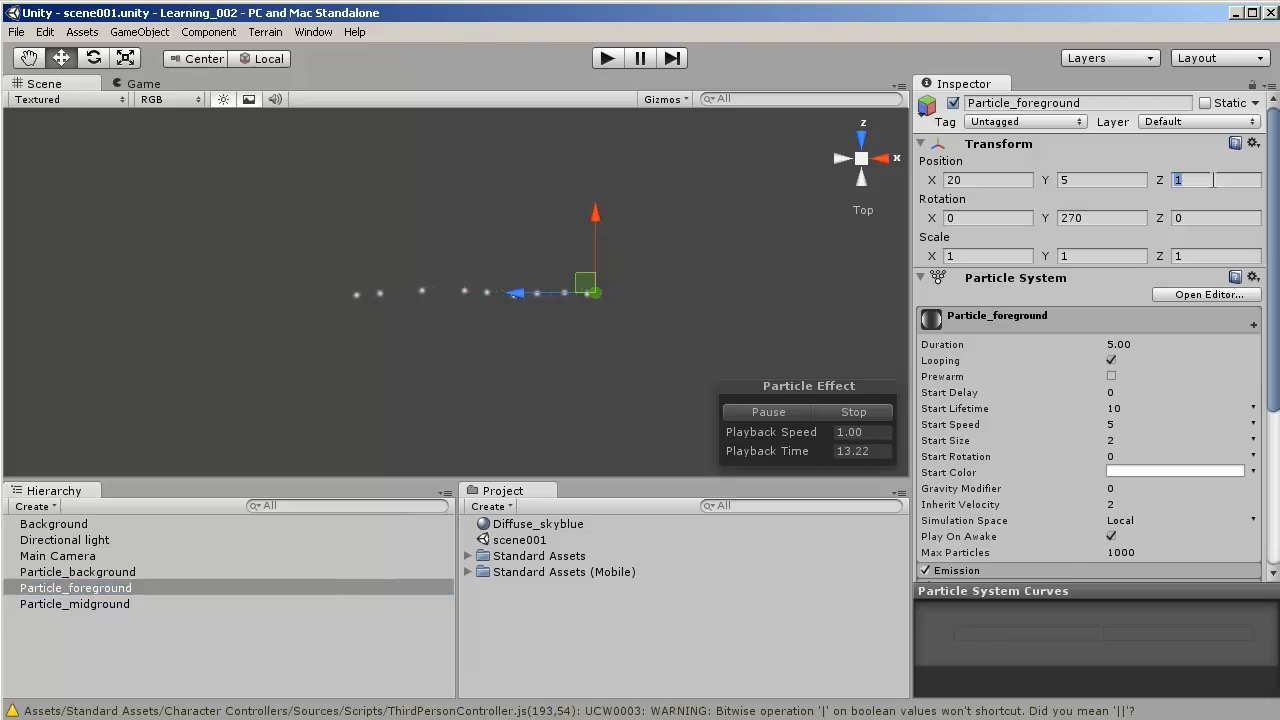
# - Set Particle_midground's Z position to 3
pyautogui.click(127, 604)
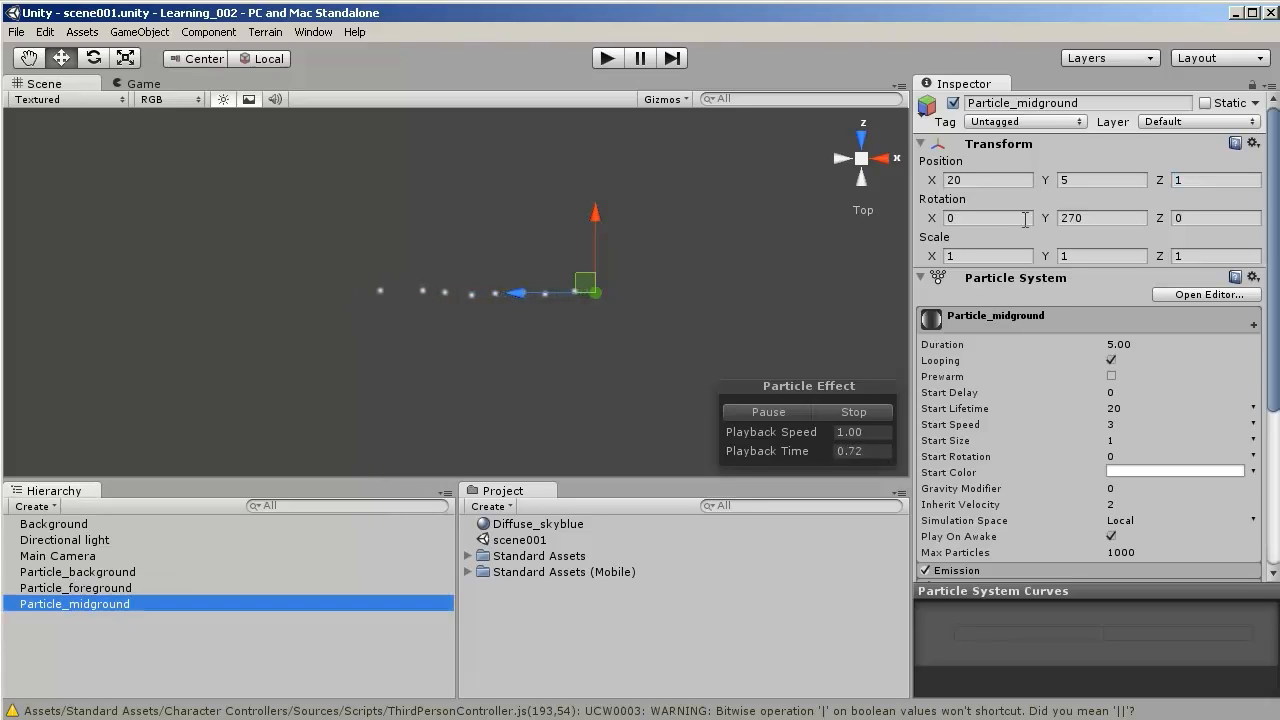
pyautogui.click(1183, 179)
pyautogui.write('2')
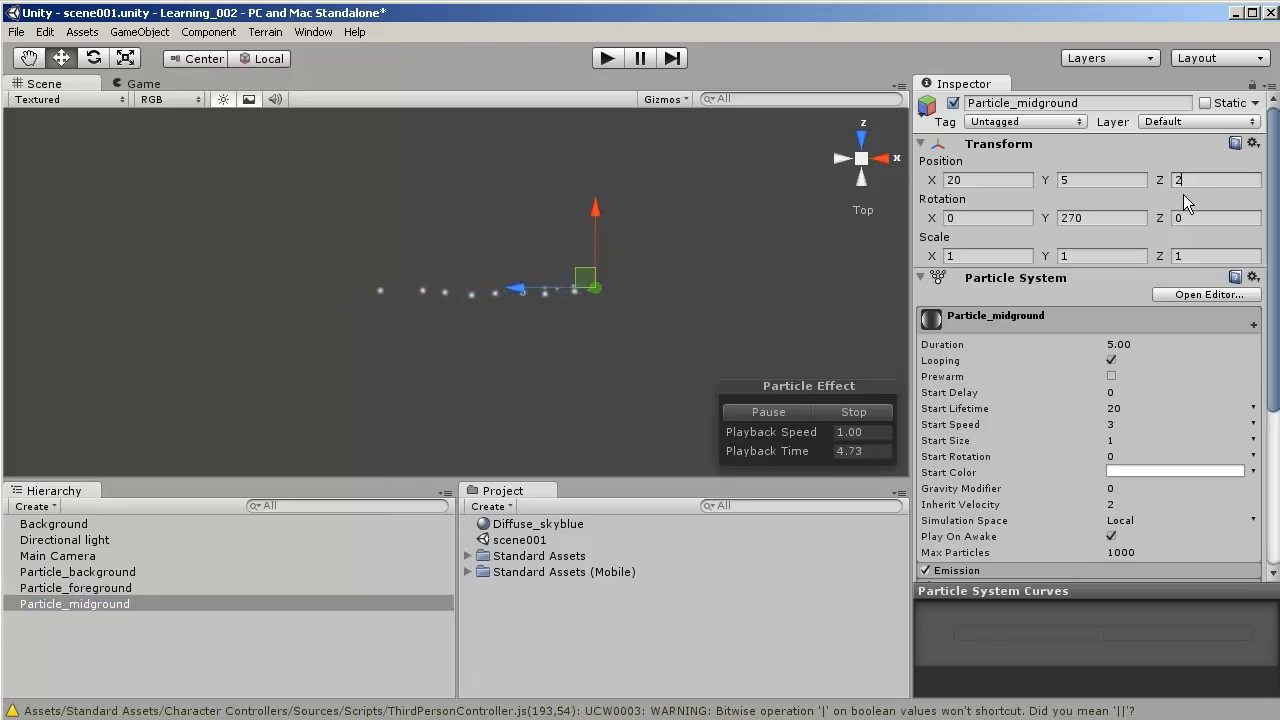
pyautogui.write('3')
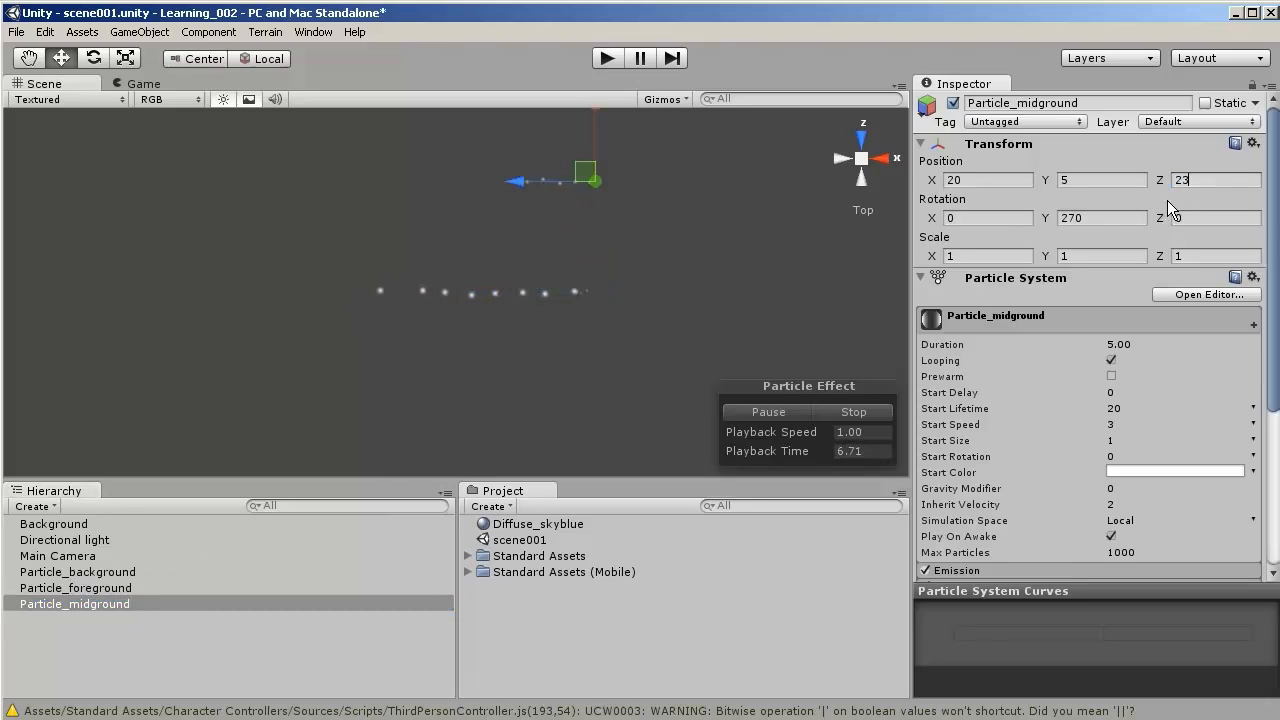
pyautogui.press('Left')
pyautogui.press('BackSpace')
# - Set Particle_background's Z position to 5
pyautogui.click(185, 573)
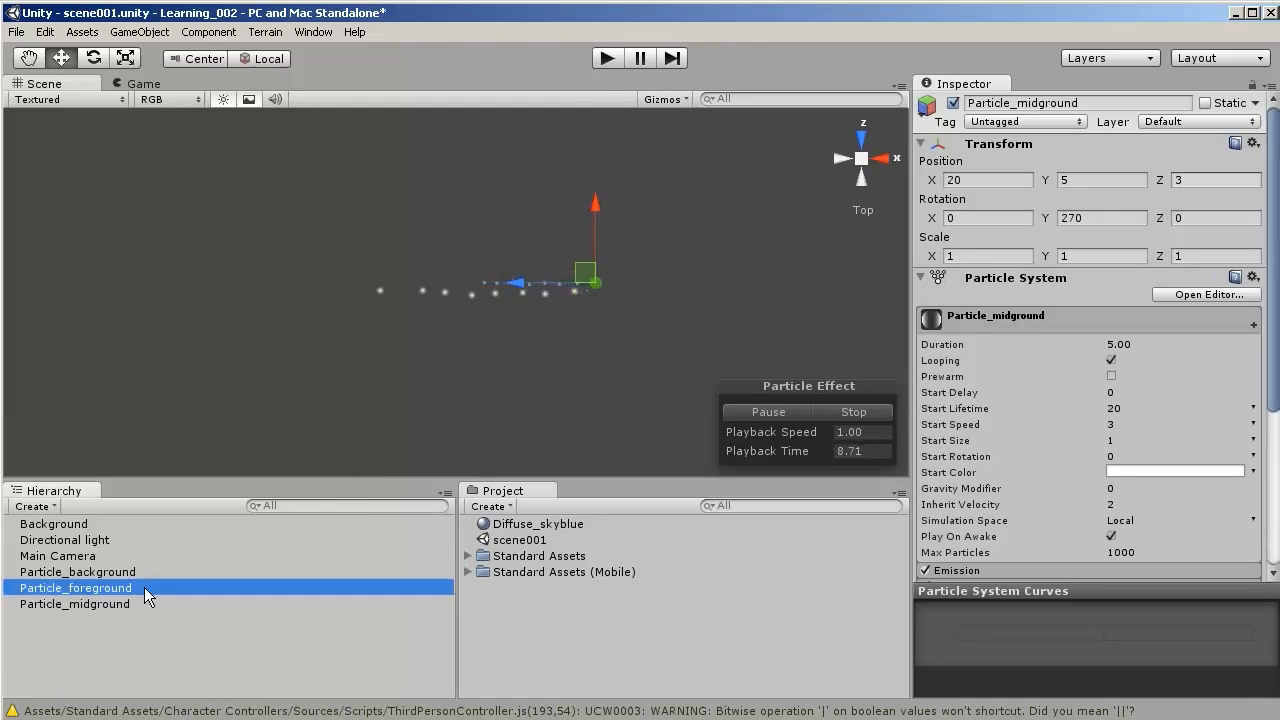
pyautogui.click(1193, 203)
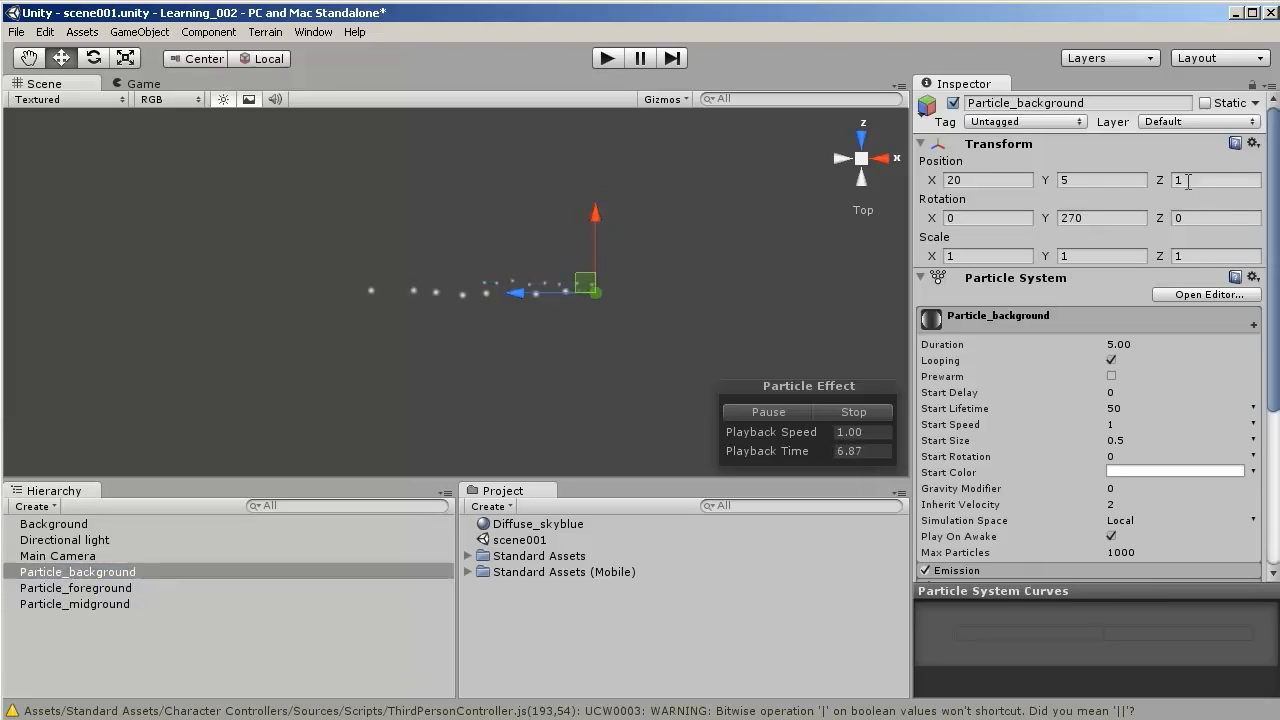
pyautogui.write('5')
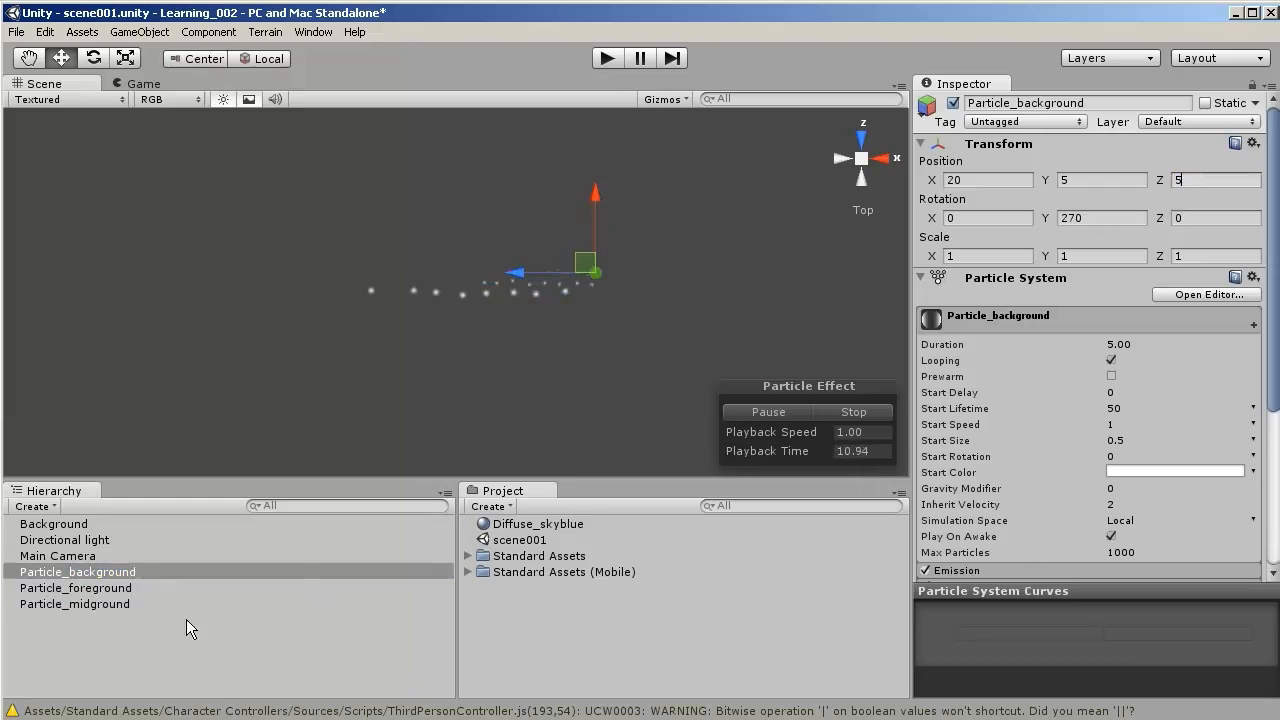
# - Check Particle_midground's settings and expand Particle_foreground's Shape section to view its box dimensions
pyautogui.click(129, 604)
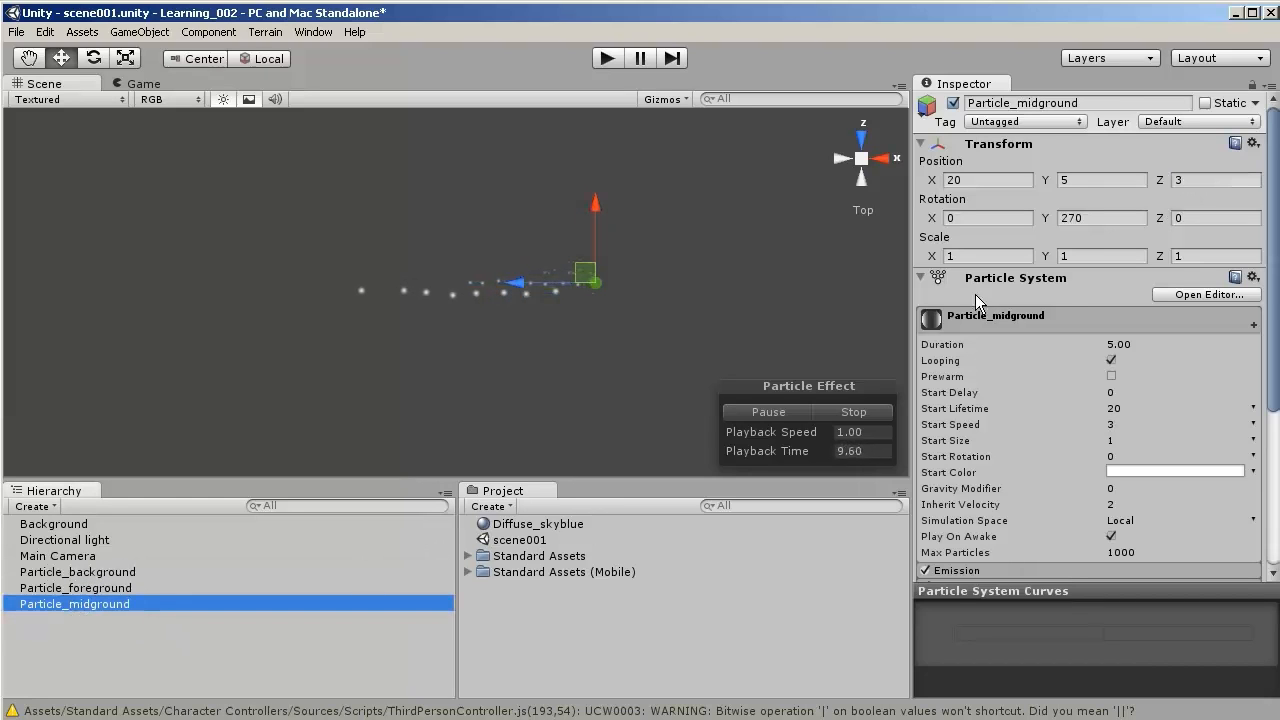
pyautogui.moveTo(1277, 297)
pyautogui.mouseDown()
pyautogui.moveTo(1274, 362)
pyautogui.moveTo(1271, 280)
pyautogui.mouseUp()
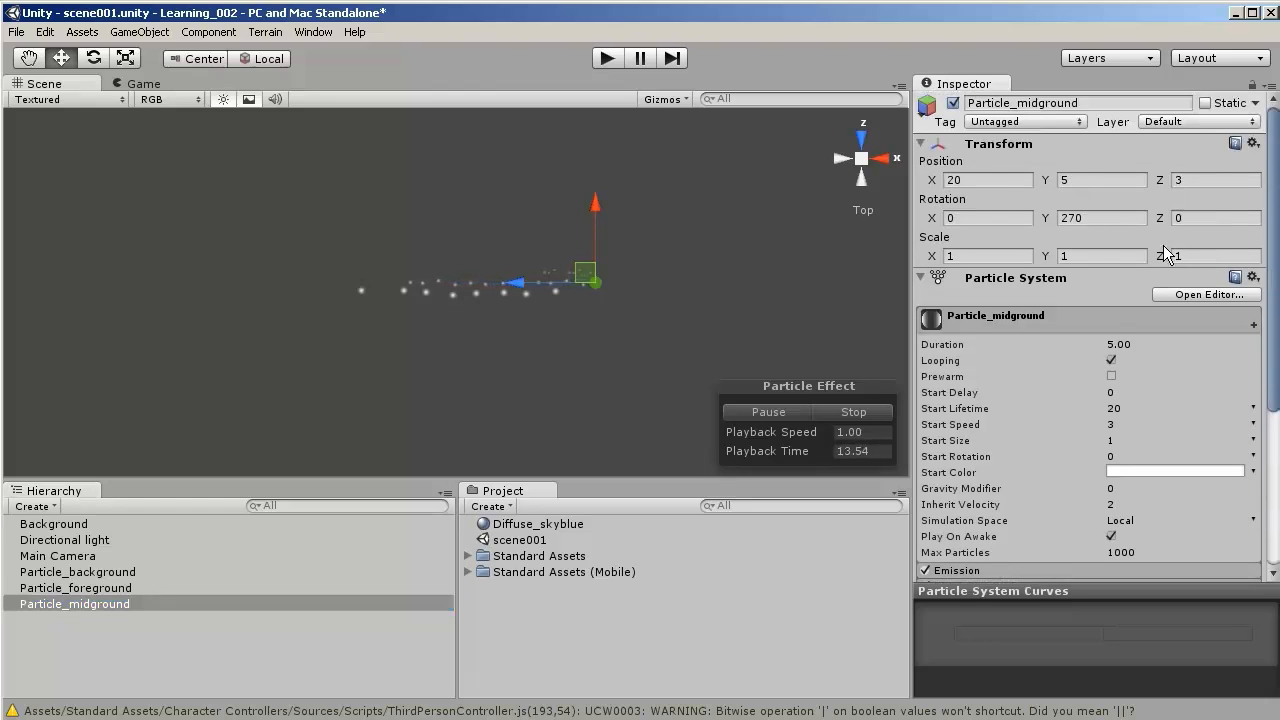
pyautogui.click(88, 590)
pyautogui.moveTo(1274, 383); pyautogui.dragTo(1274, 510)
pyautogui.click(981, 394)
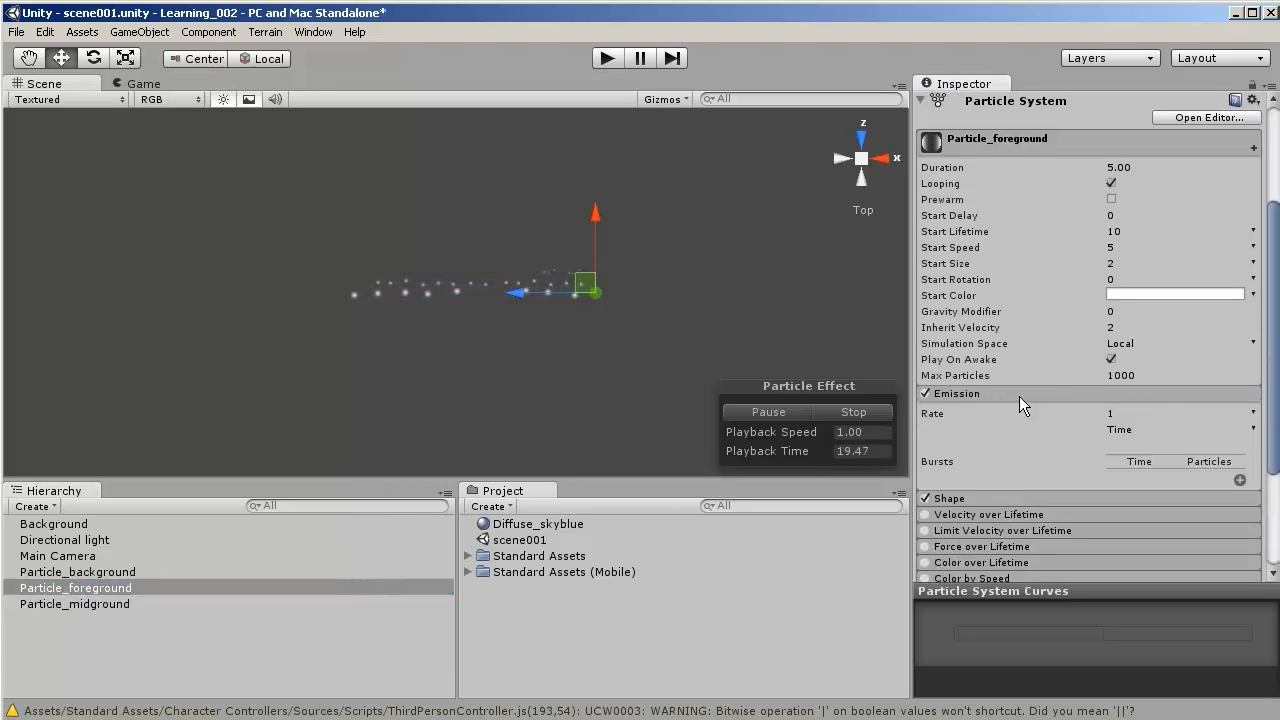
pyautogui.click(977, 396)
pyautogui.click(963, 410)
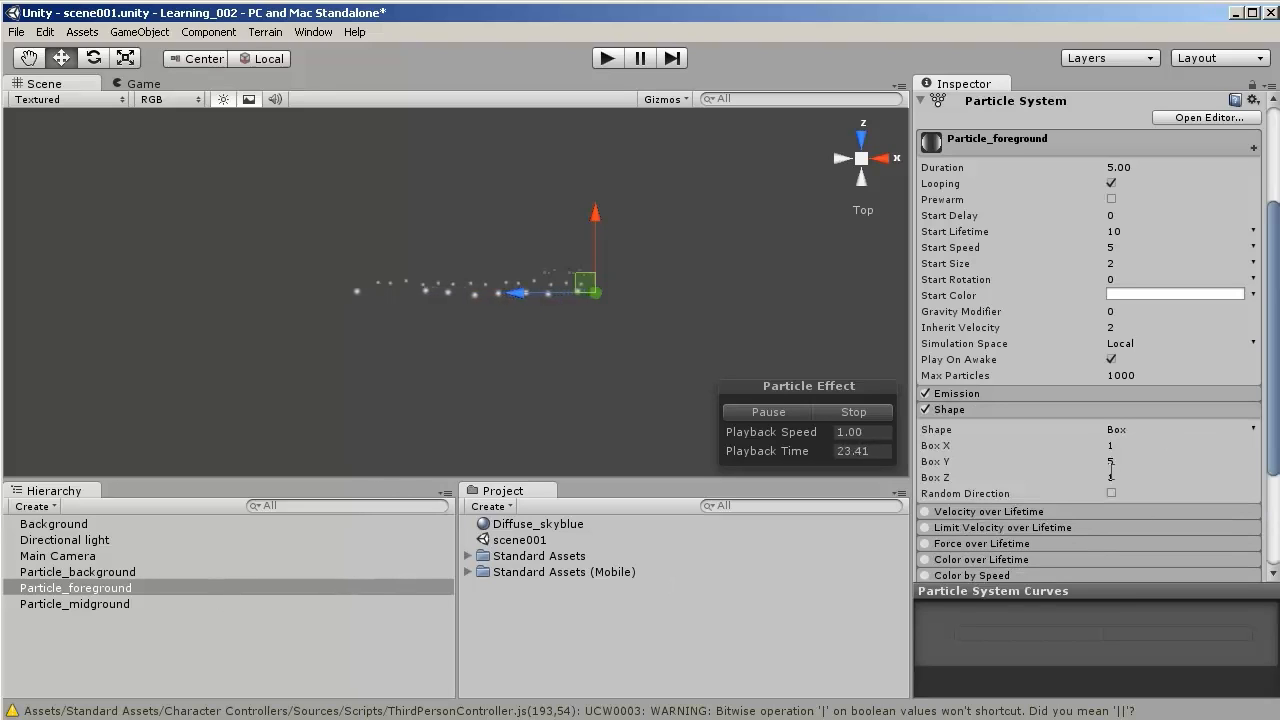
# - Set the Box Y size of Particle_midground's emission shape to 3
pyautogui.click(85, 604)
pyautogui.click(996, 410)
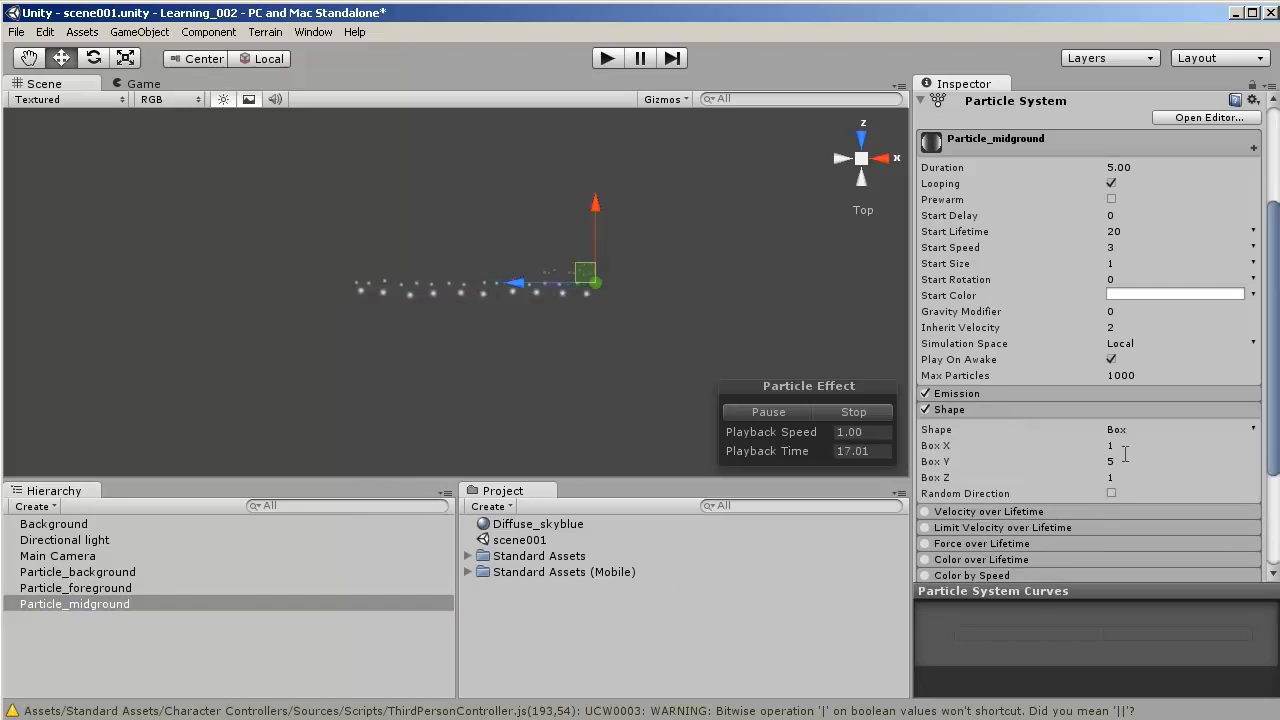
pyautogui.click(1115, 462)
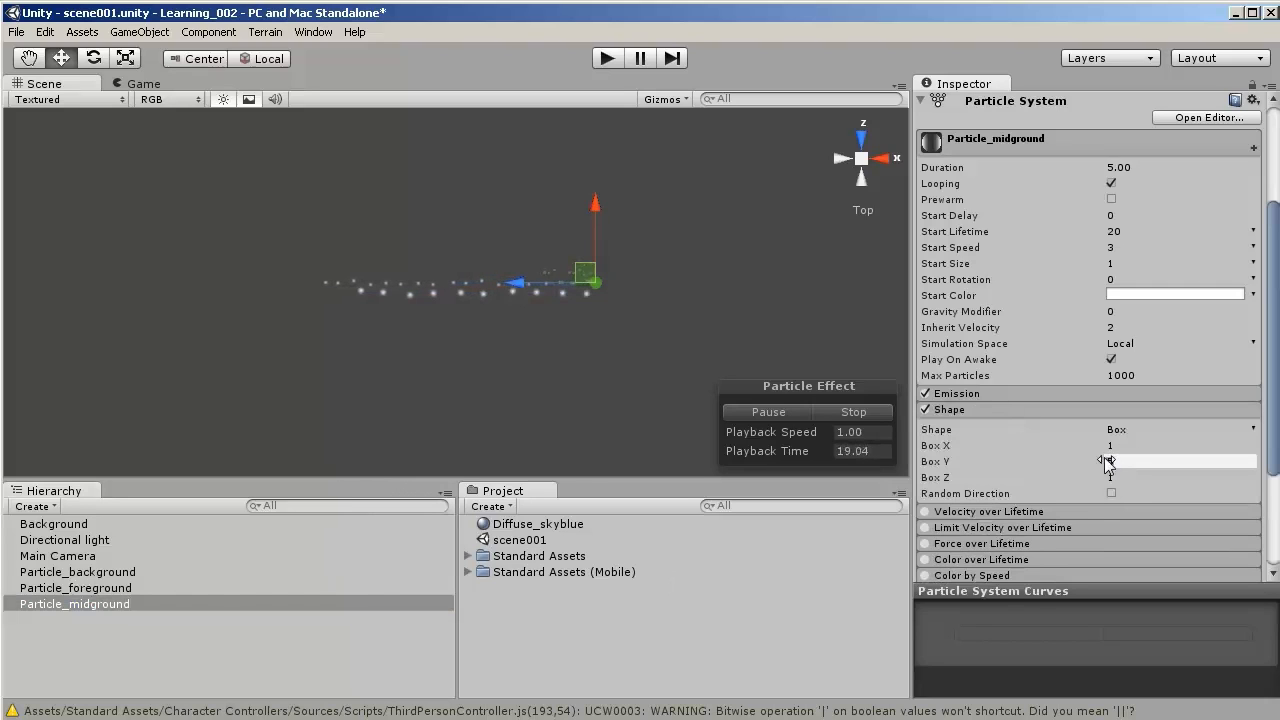
pyautogui.write('3')
# - Set the Box Y size of Particle_background's emission shape to 1
pyautogui.click(184, 572)
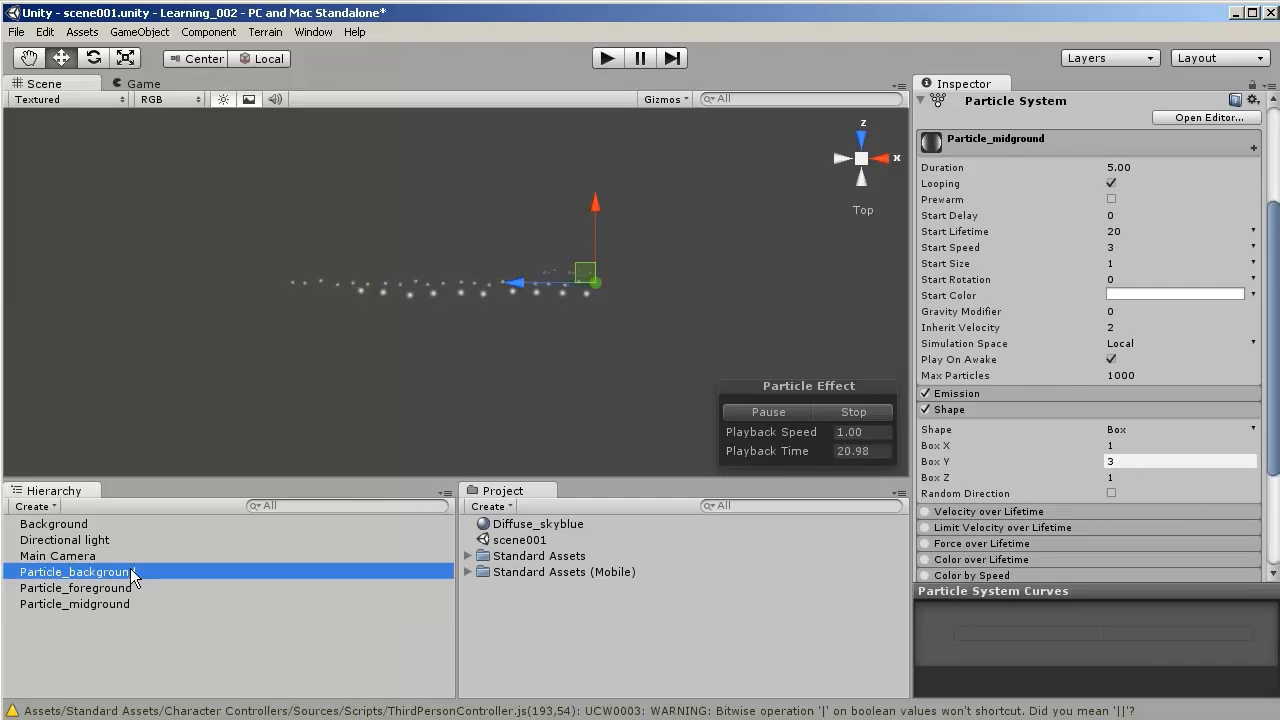
pyautogui.click(1105, 410)
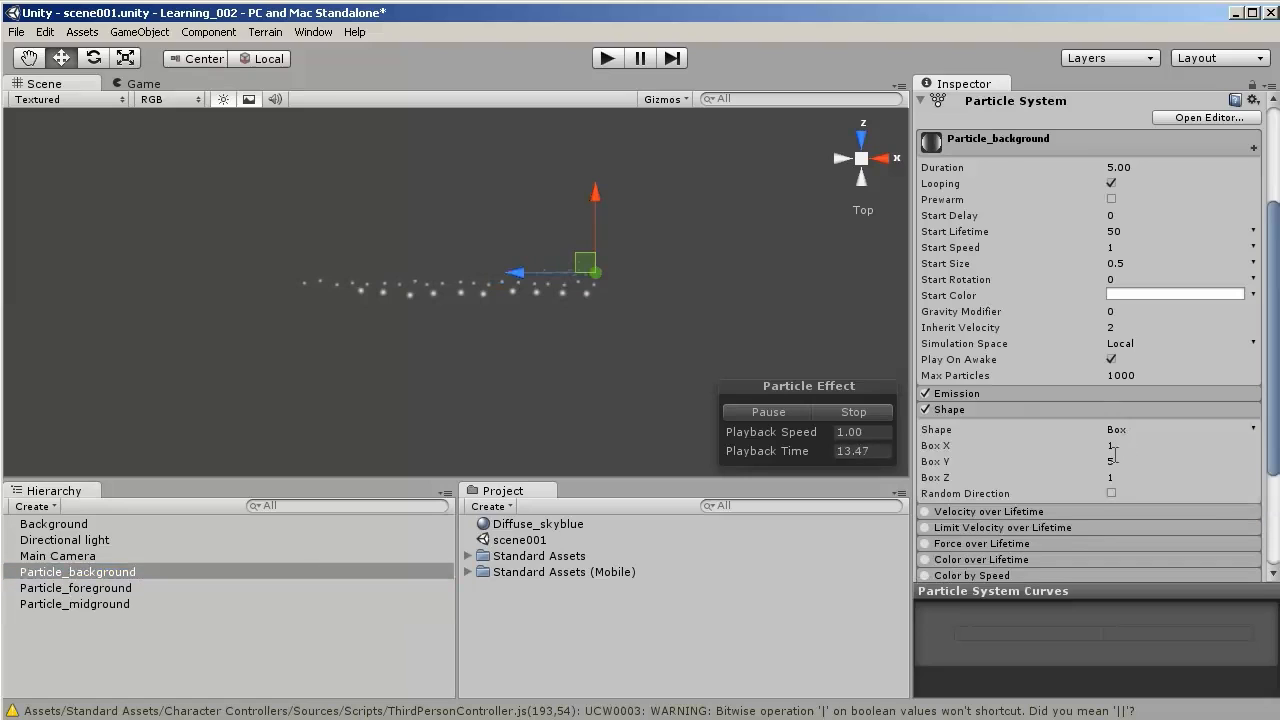
pyautogui.click(1115, 462)
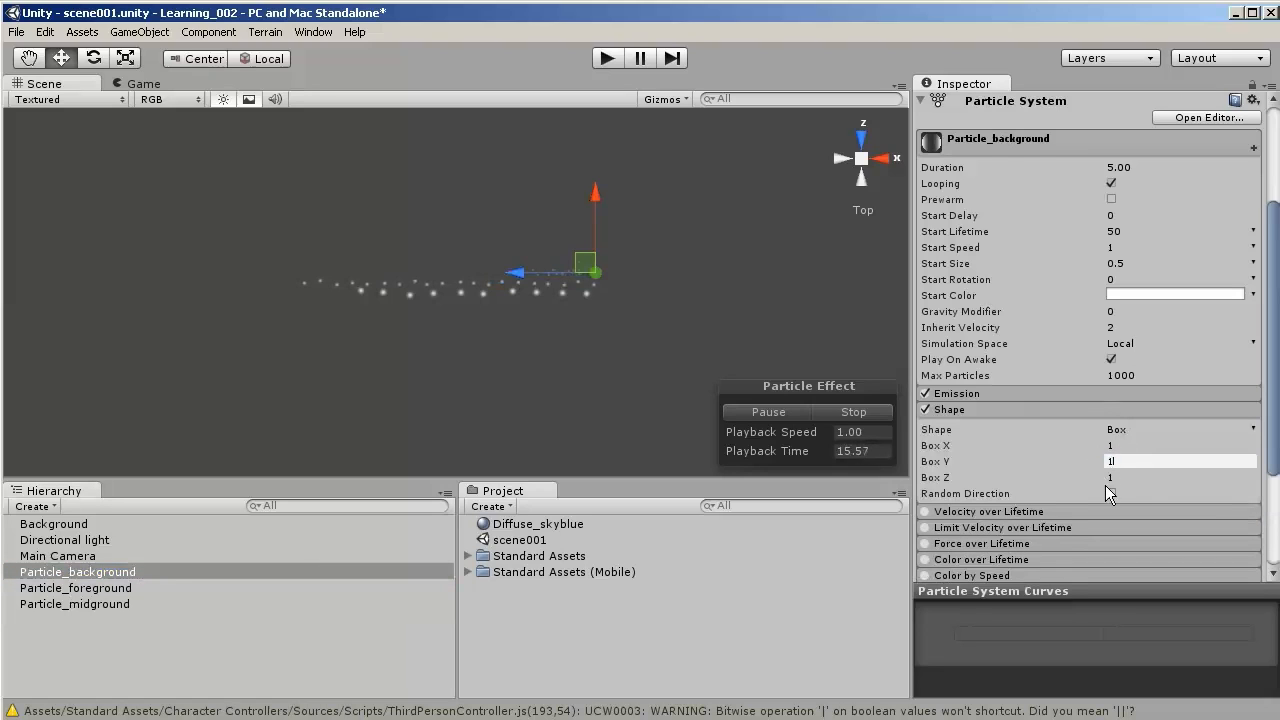
# - Compare the transforms of Particle_foreground and Particle_midground, and set Particle_midground's Y position to 3
pyautogui.click(180, 590)
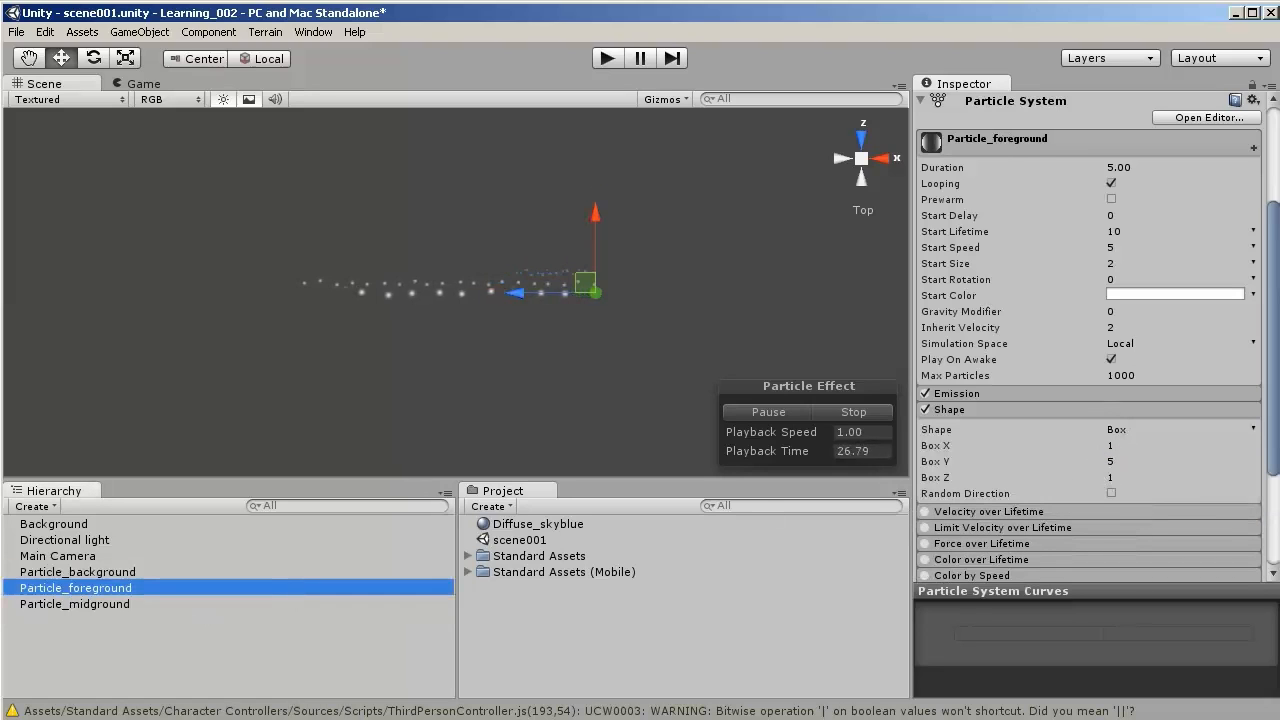
pyautogui.moveTo(1275, 397); pyautogui.dragTo(1267, 347)
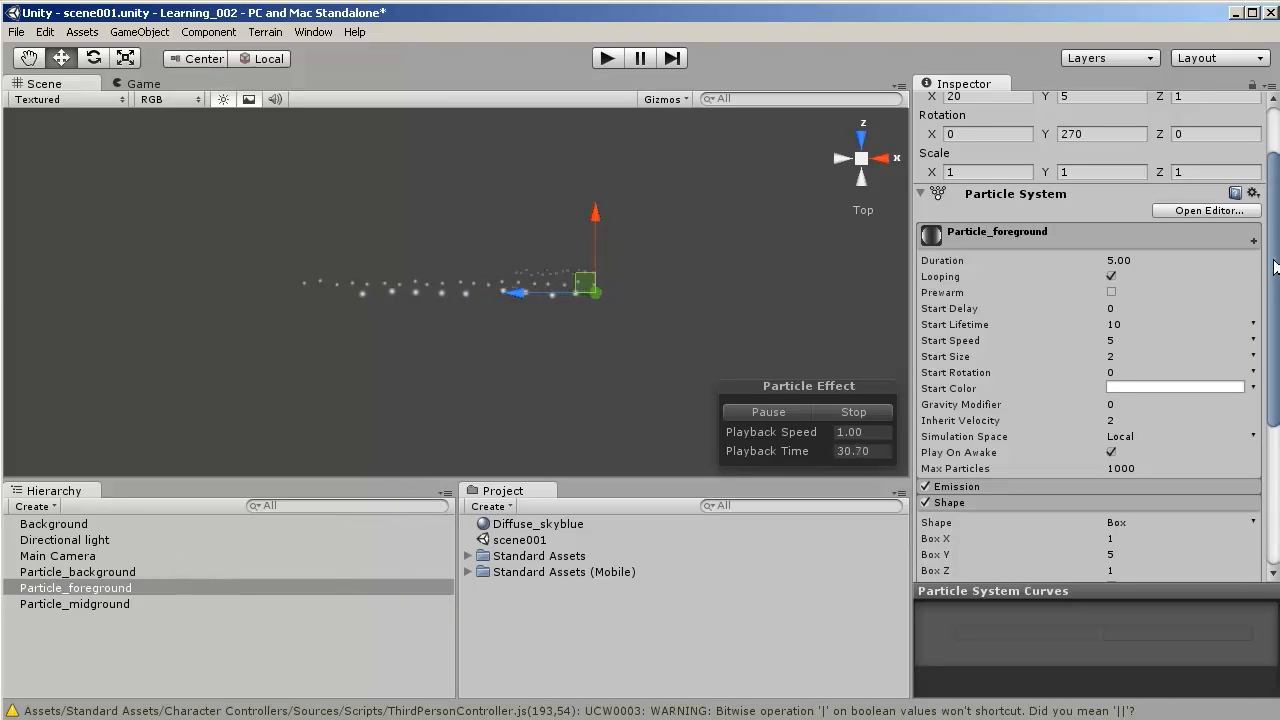
pyautogui.moveTo(1272, 264); pyautogui.dragTo(1266, 230)
pyautogui.scroll(2, 1265, 232)
pyautogui.click(100, 604)
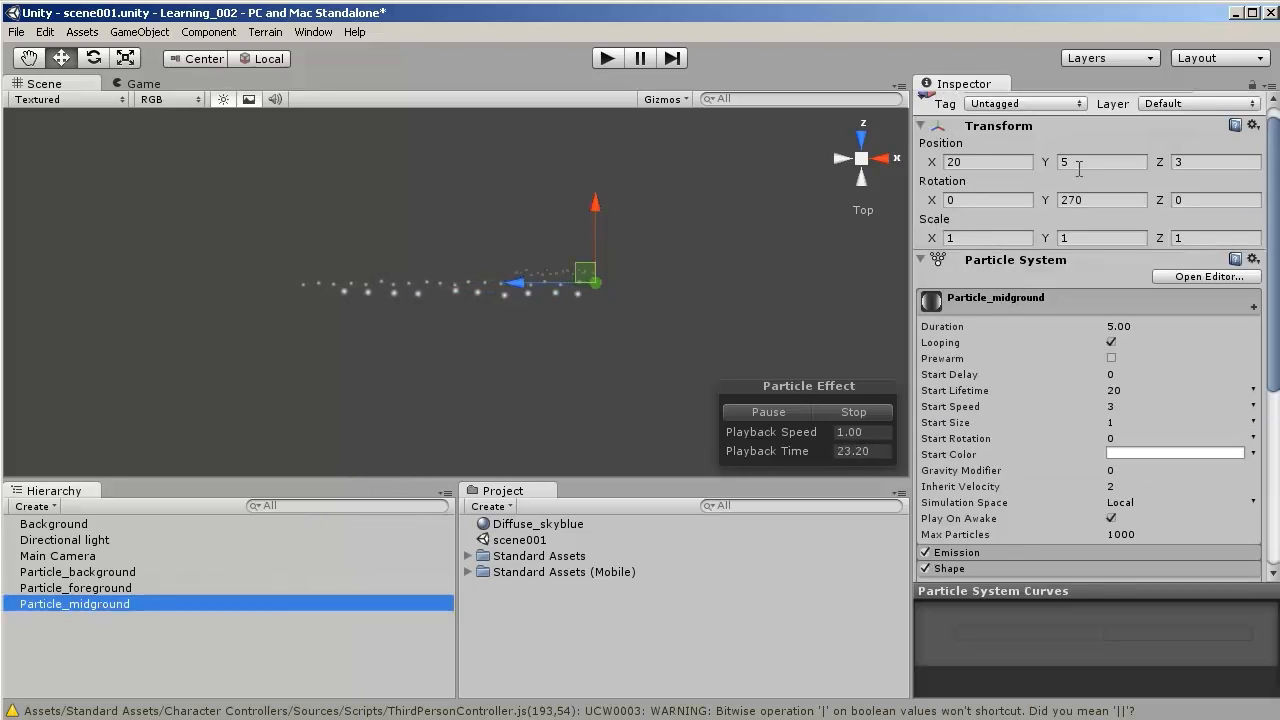
pyautogui.click(150, 590)
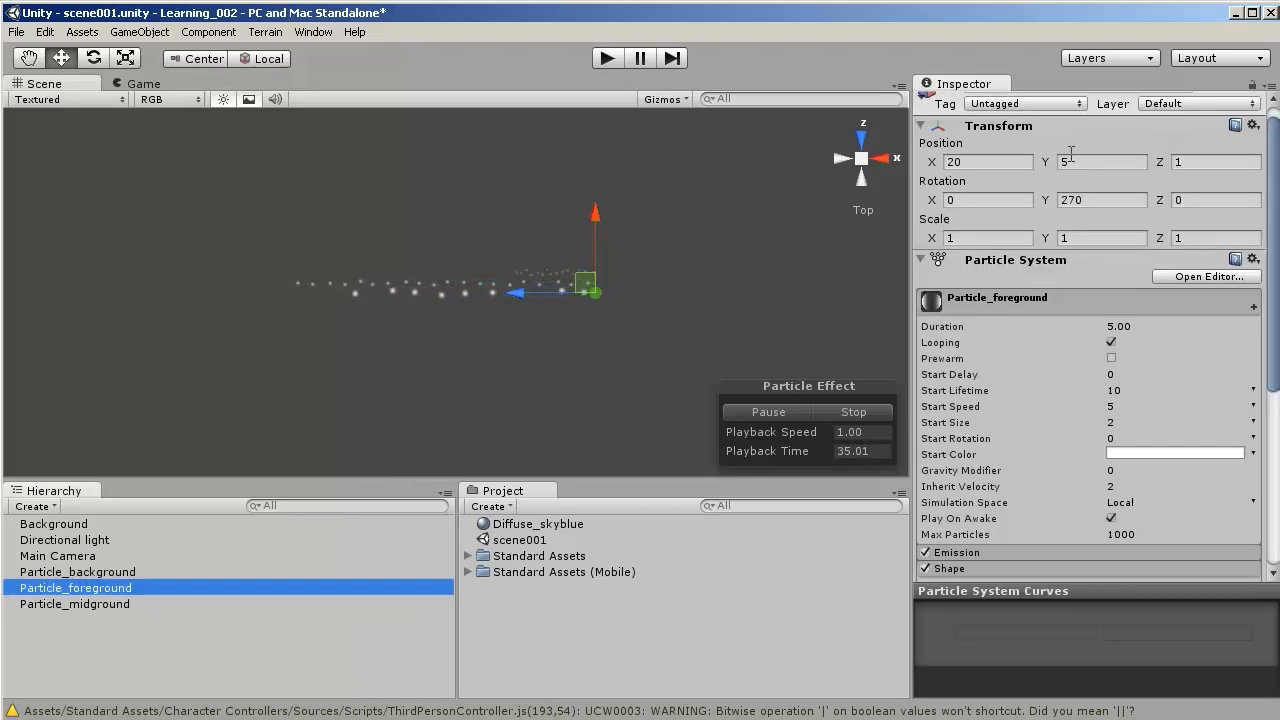
pyautogui.click(100, 604)
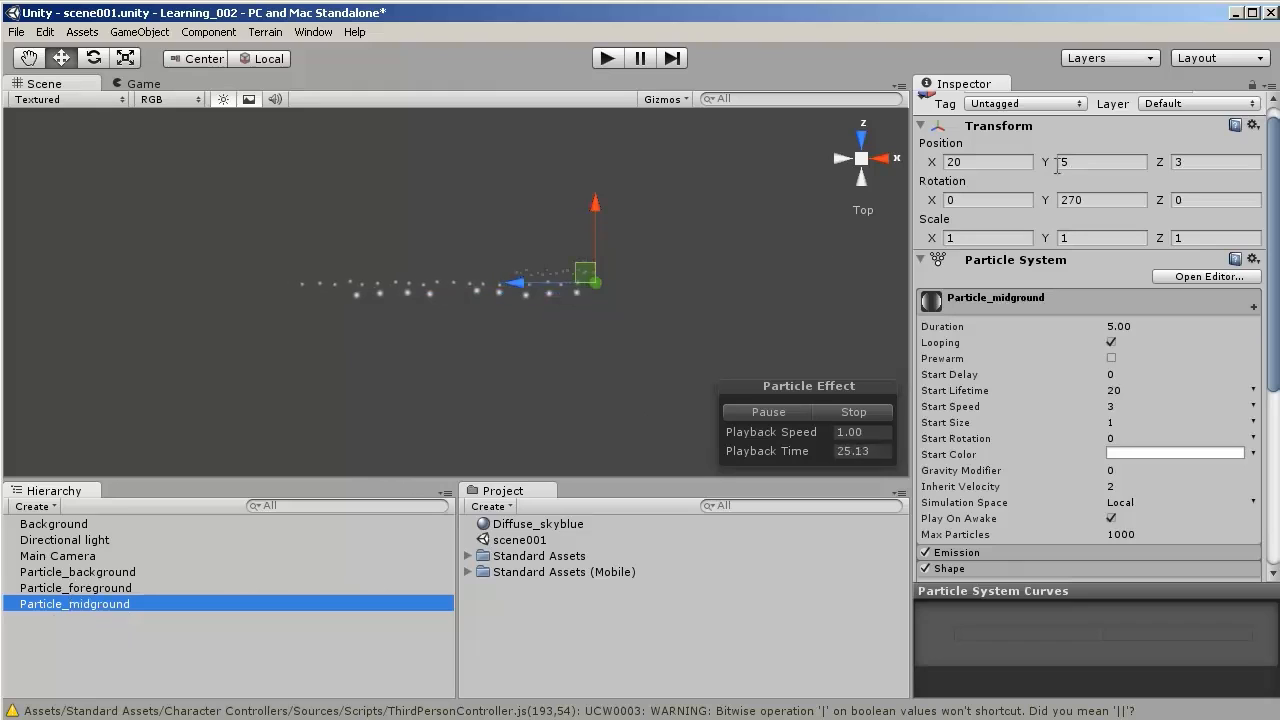
pyautogui.click(1061, 153)
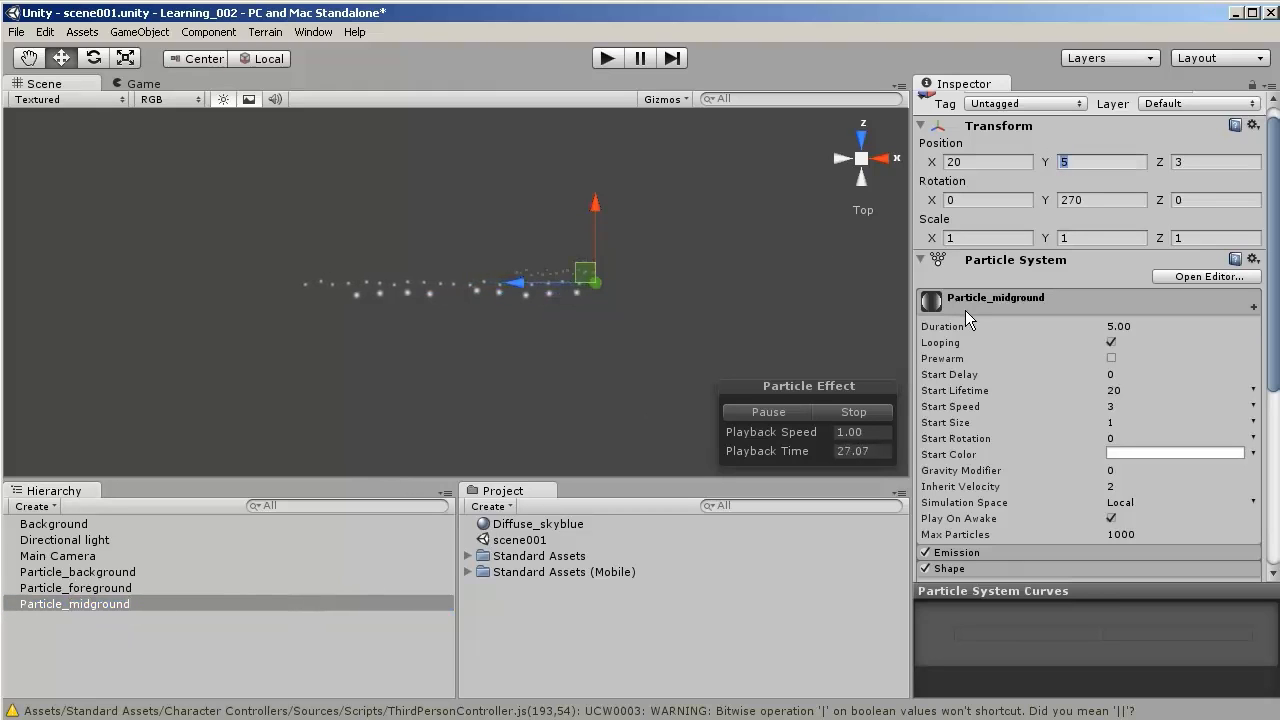
# - Set Particle_background's Y position to 2 and deselect it
pyautogui.click(107, 576)
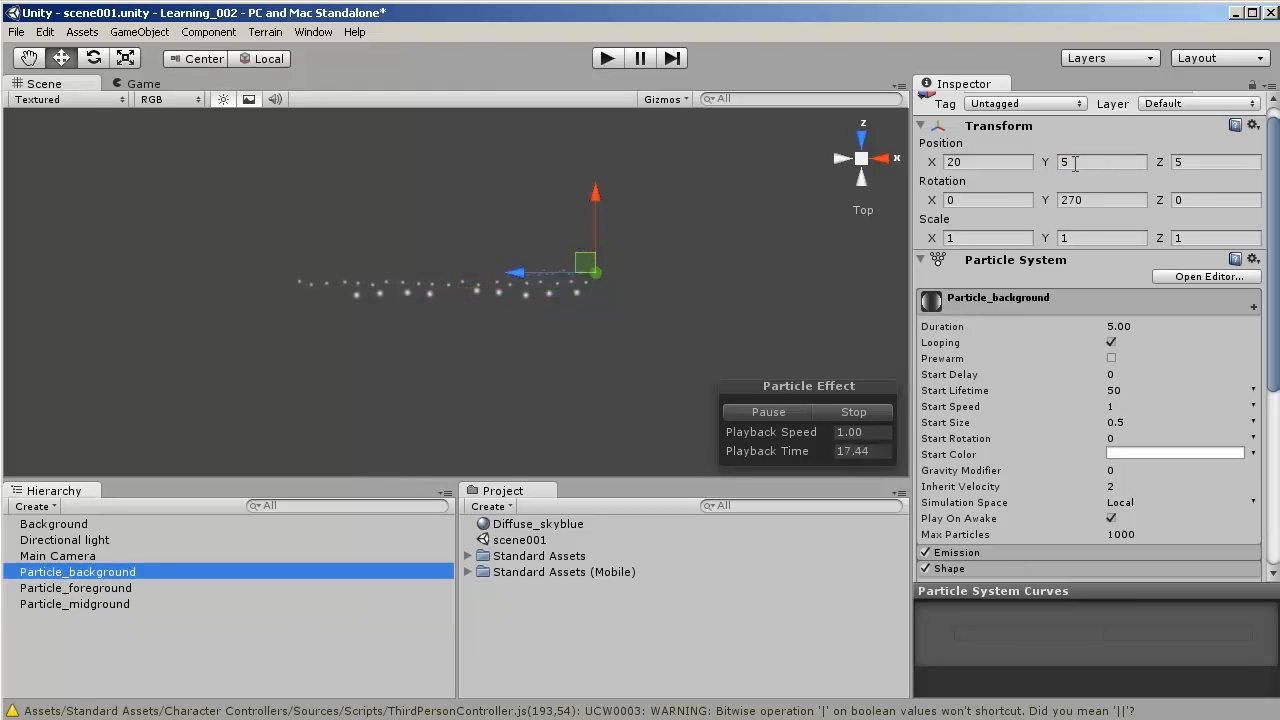
pyautogui.click(1075, 163)
pyautogui.write('2')
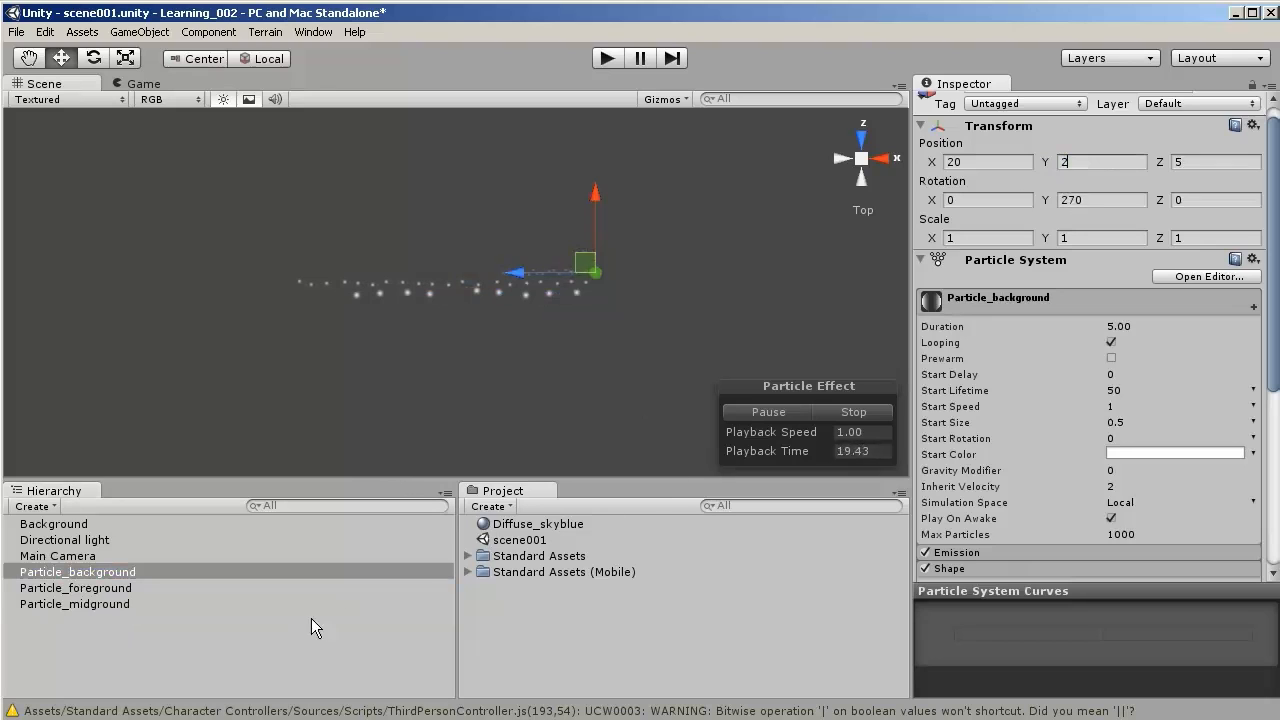
pyautogui.click(310, 628)
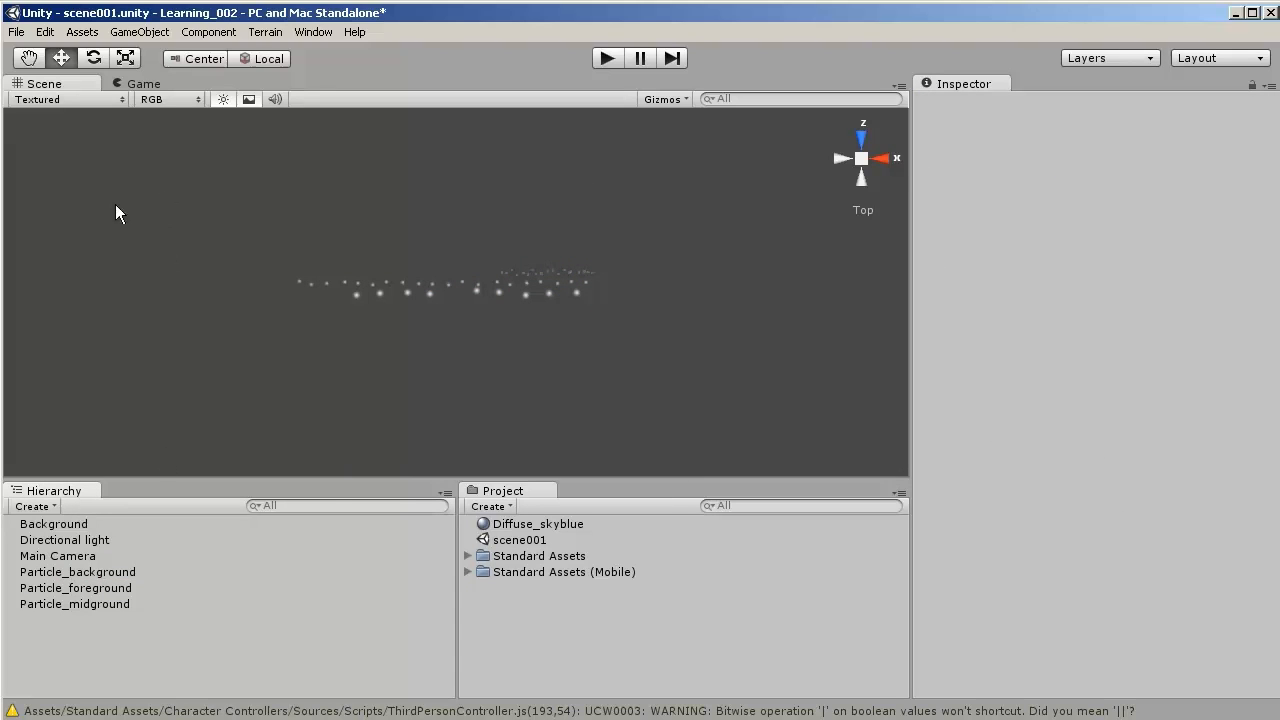
# - Switch to the Game view and set Particle_background's Y position to 1
pyautogui.click(143, 84)
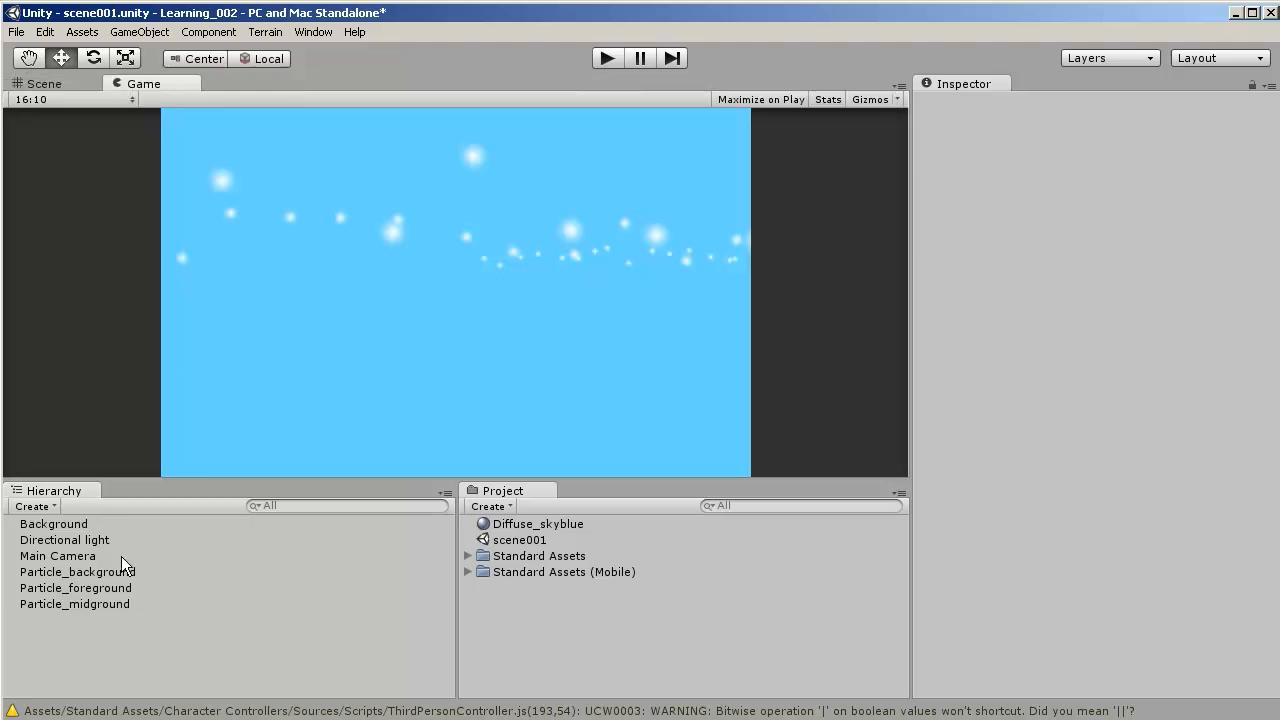
pyautogui.click(103, 603)
pyautogui.click(103, 585)
pyautogui.click(109, 566)
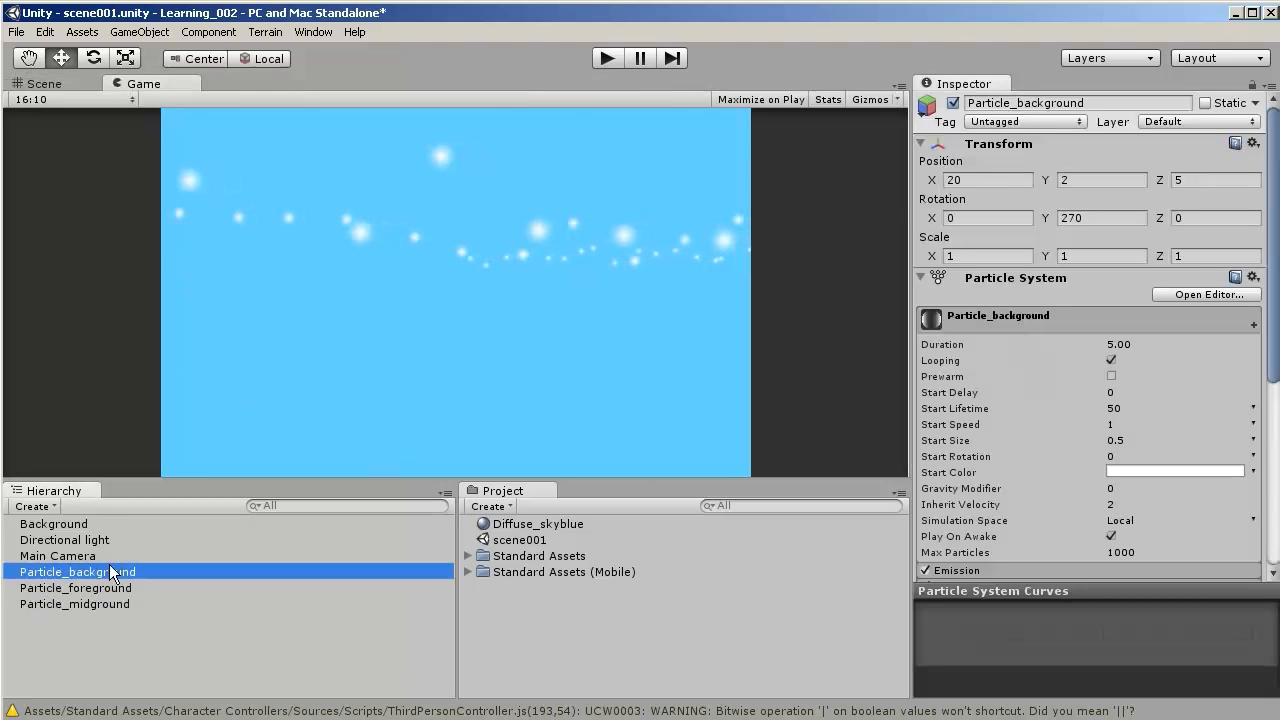
pyautogui.click(100, 604)
pyautogui.click(116, 573)
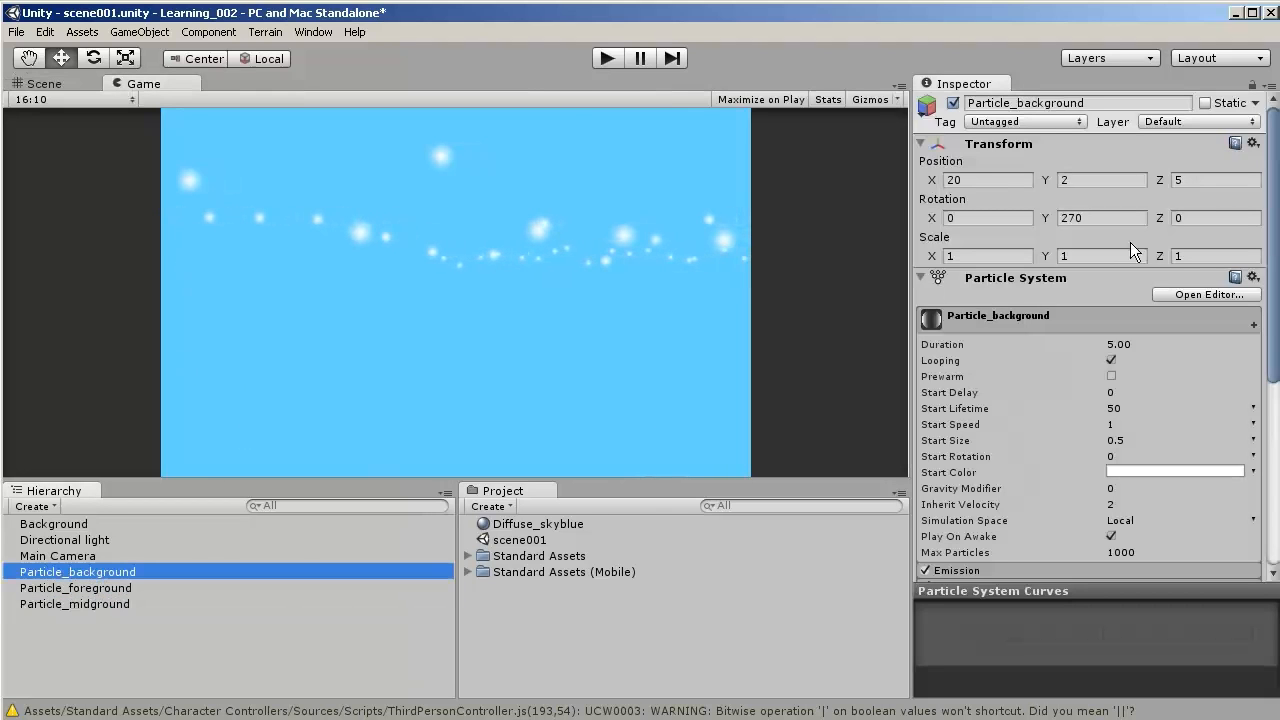
pyautogui.click(1068, 180)
pyautogui.write('1')
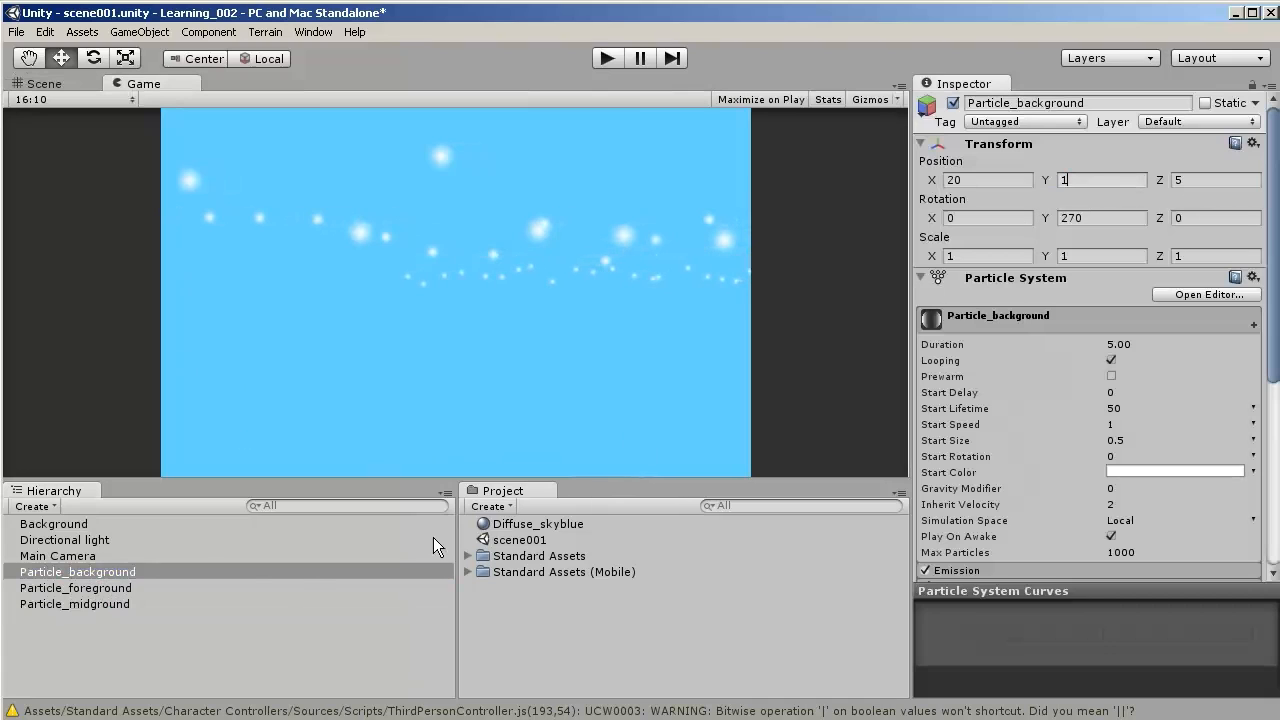
# - Set Particle_midground's Y position to 2
pyautogui.click(117, 587)
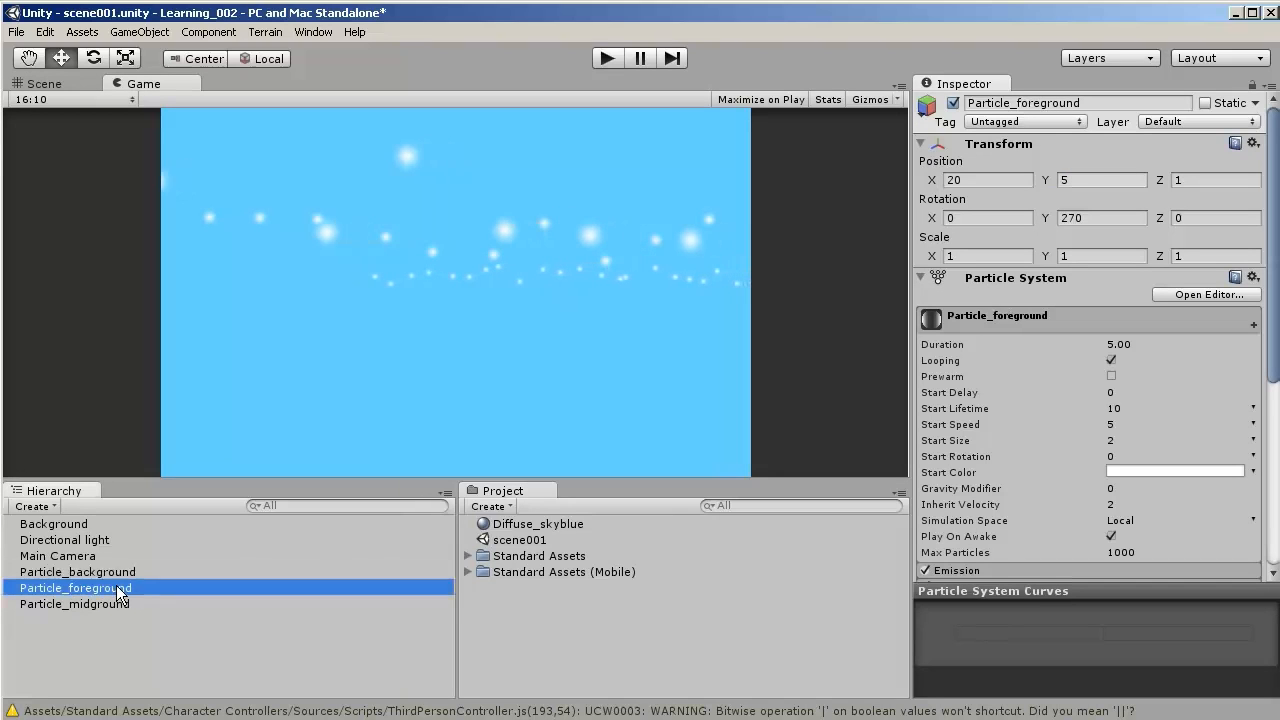
pyautogui.click(117, 603)
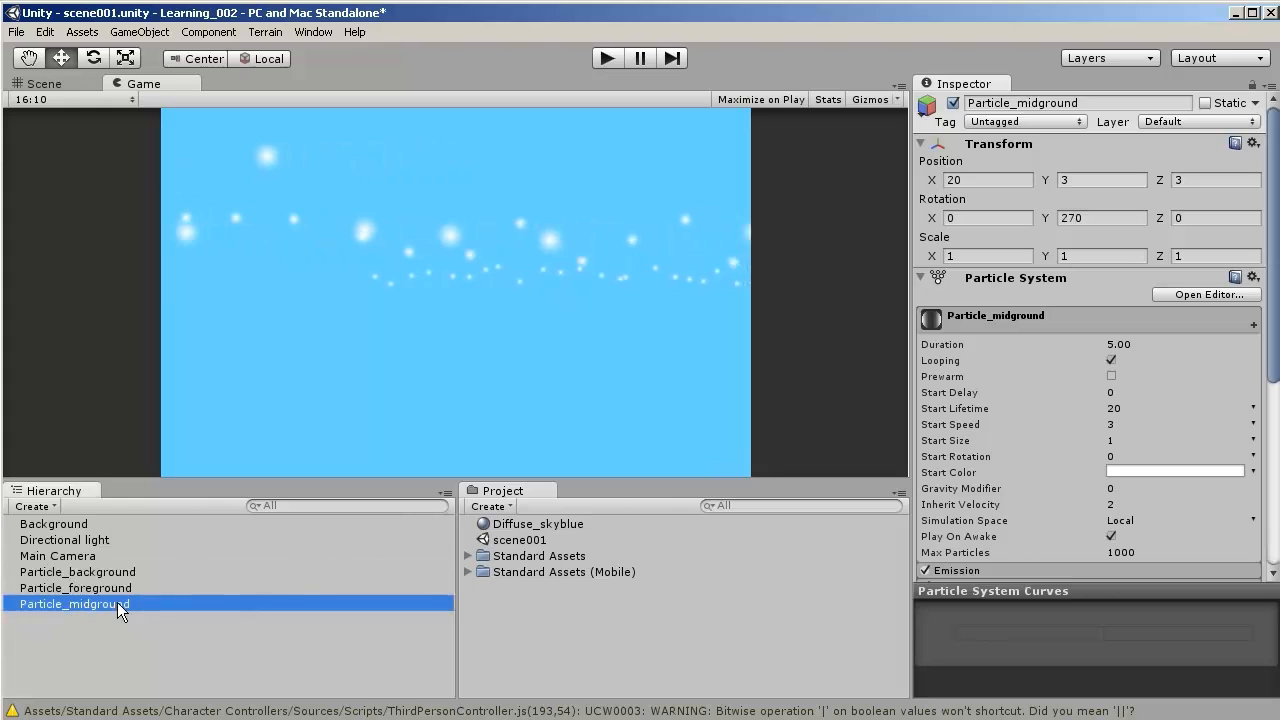
pyautogui.click(1066, 180)
pyautogui.write('2')
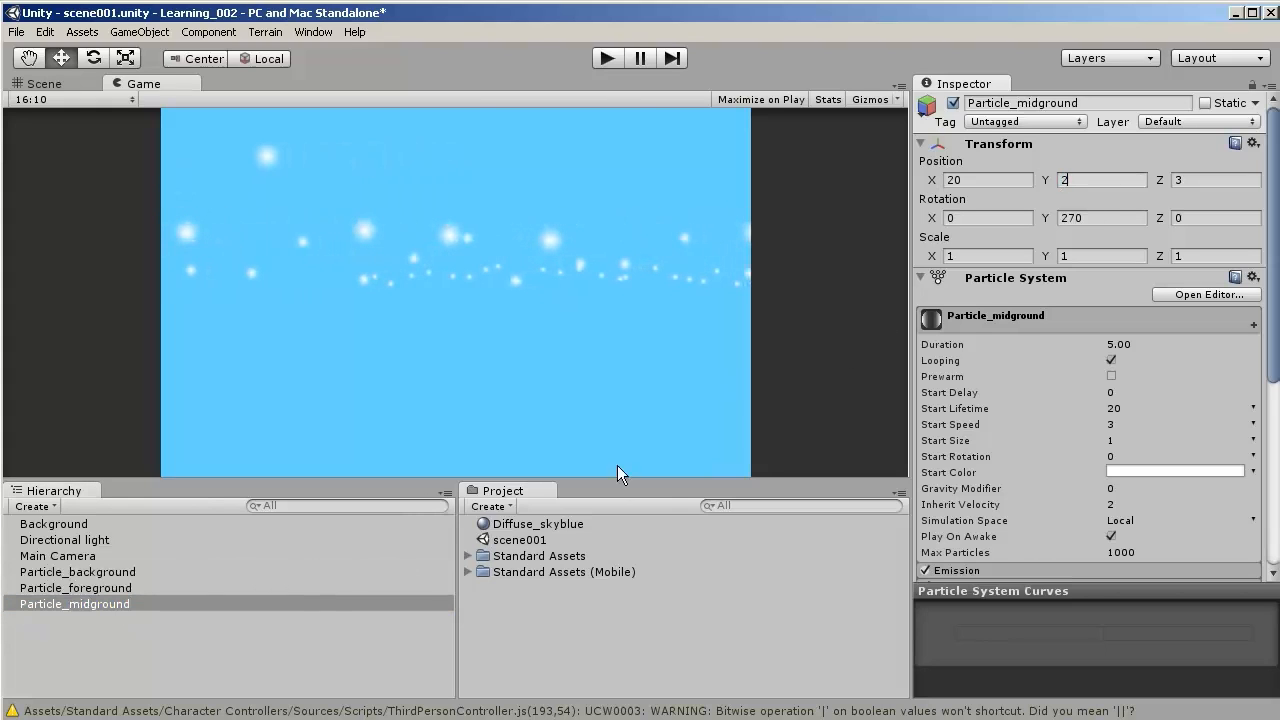
pyautogui.click(100, 603)
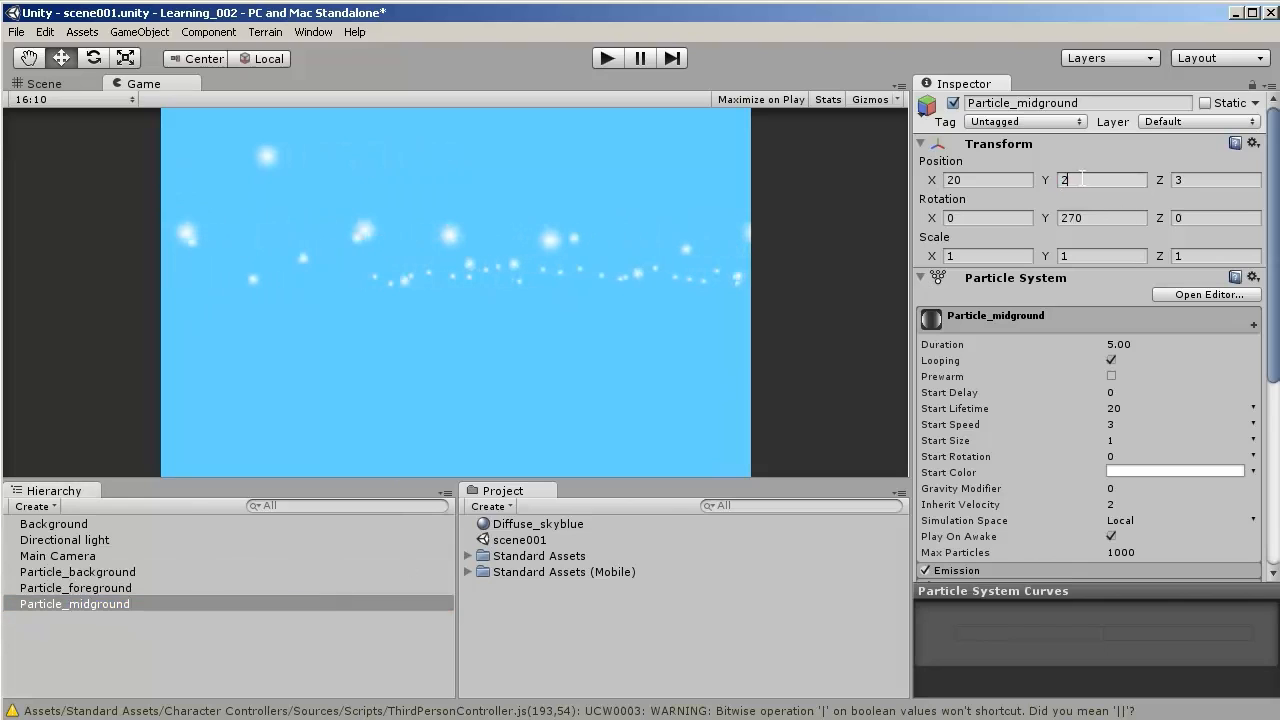
# - Try a Y position of -1 for Particle_background, and set it to 0
pyautogui.click(125, 573)
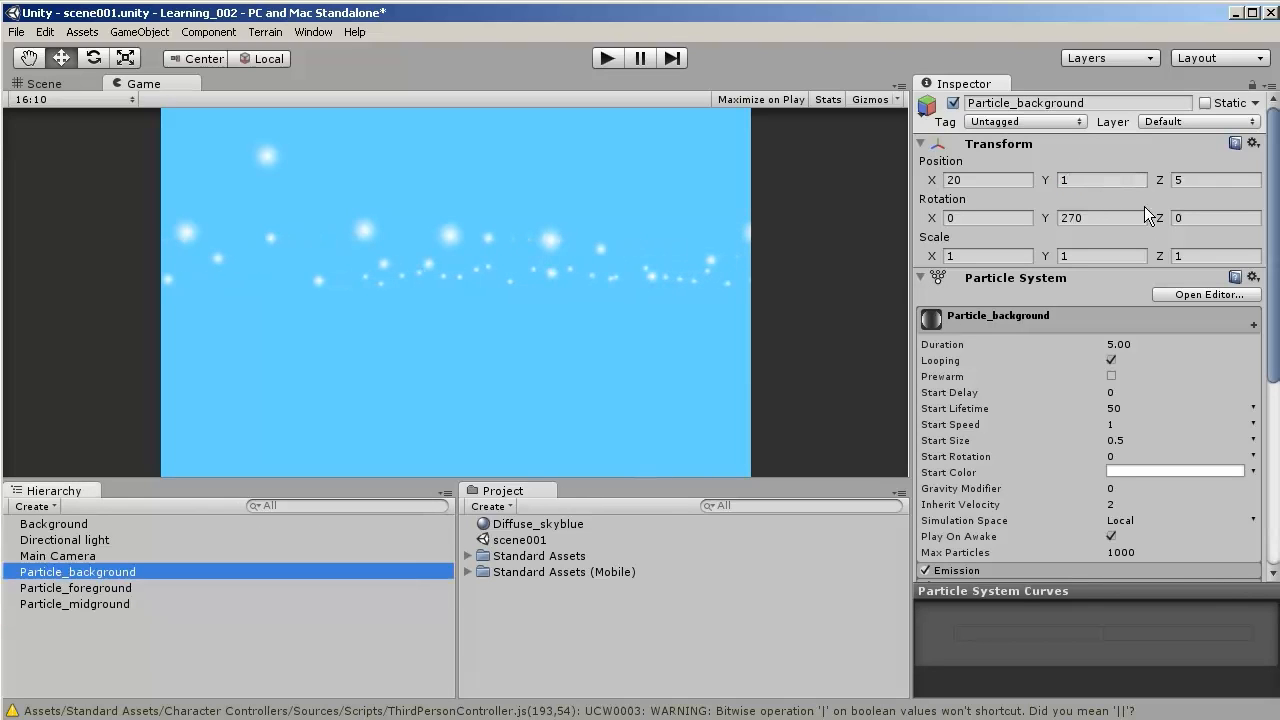
pyautogui.click(1095, 180)
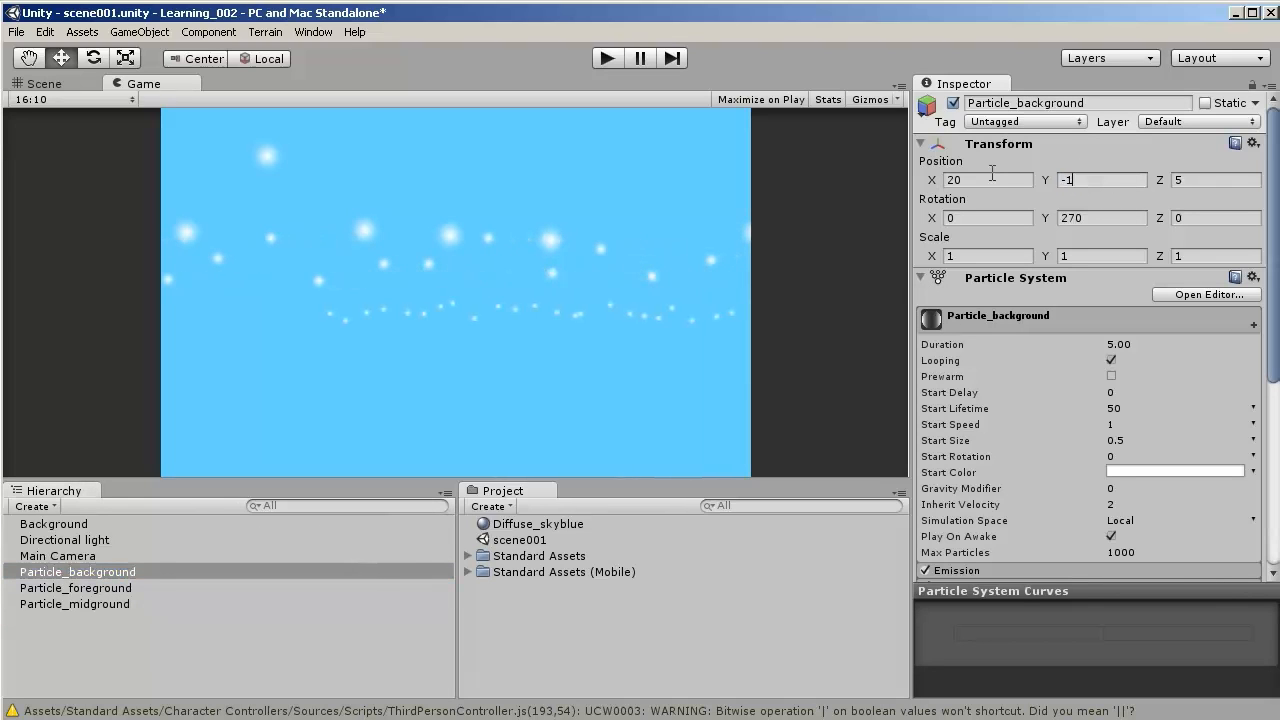
pyautogui.press('BackSpace')
pyautogui.write('0')
# - Try to give Particle_midground's particle system a Start Delay of -20
pyautogui.moveTo(1272, 361); pyautogui.dragTo(1272, 378)
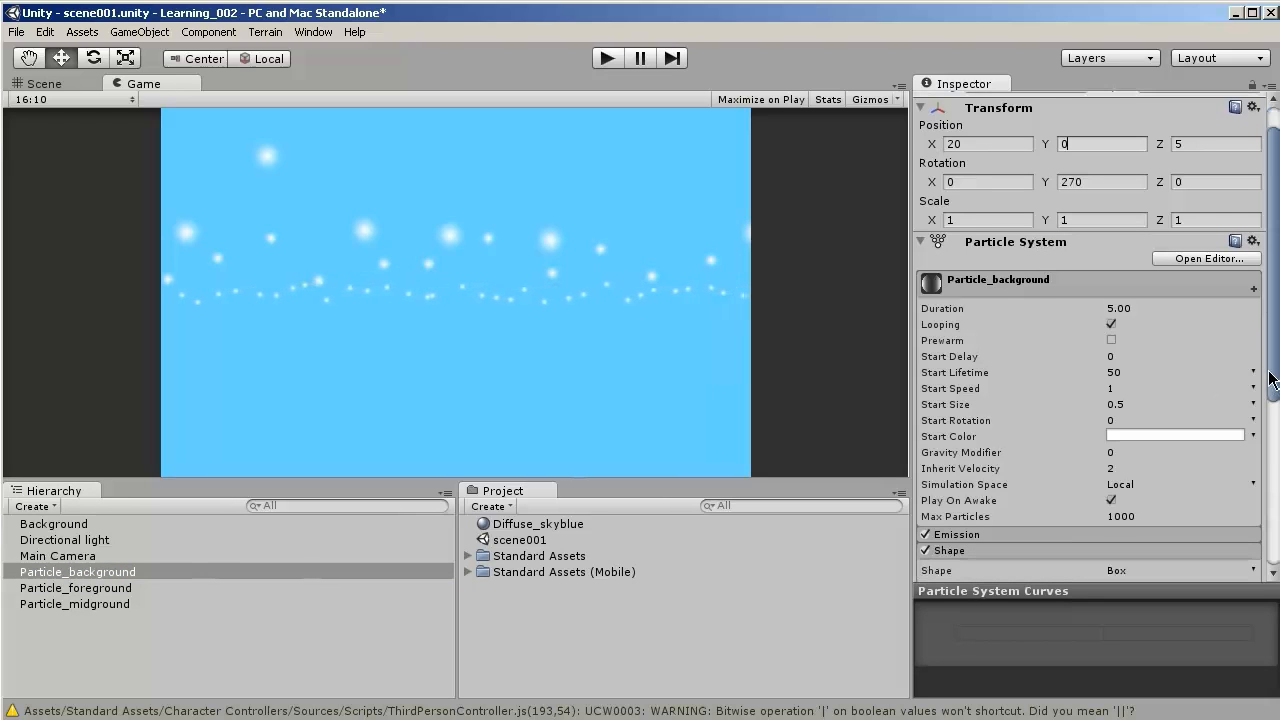
pyautogui.click(124, 589)
pyautogui.click(128, 571)
pyautogui.click(126, 587)
pyautogui.click(124, 604)
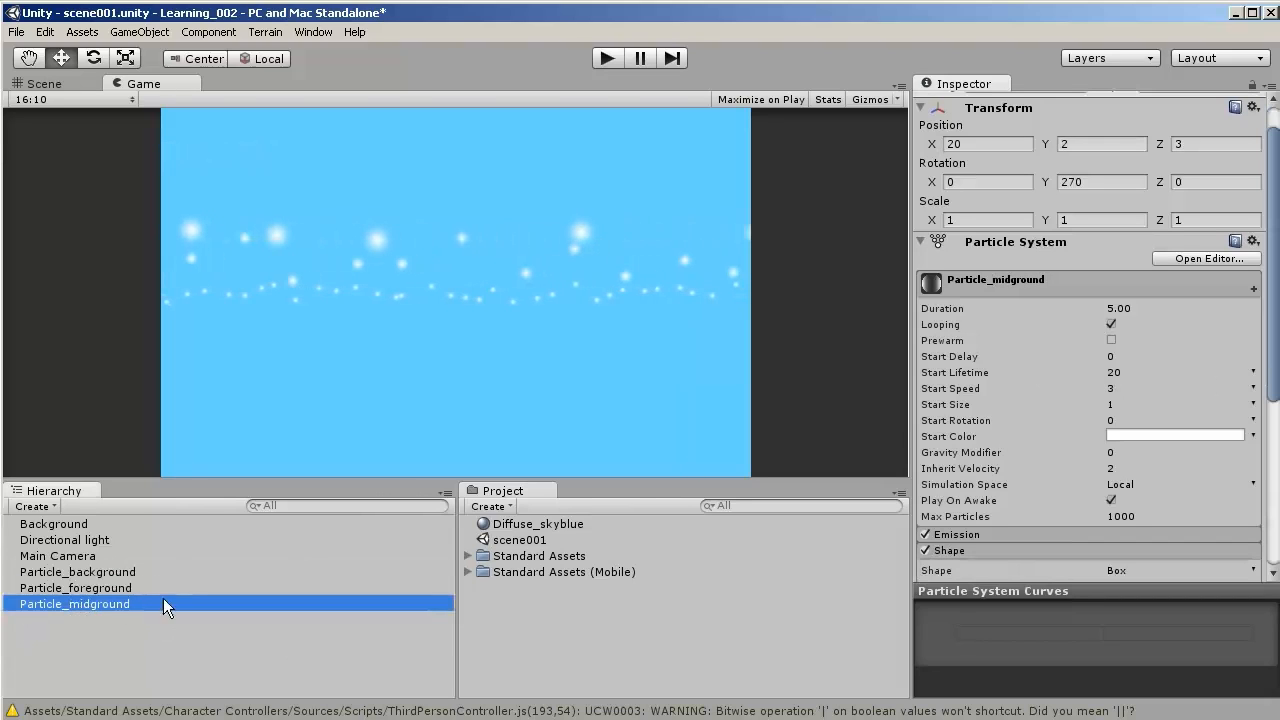
pyautogui.click(1131, 357)
pyautogui.press('BackSpace')
pyautogui.write('-20')
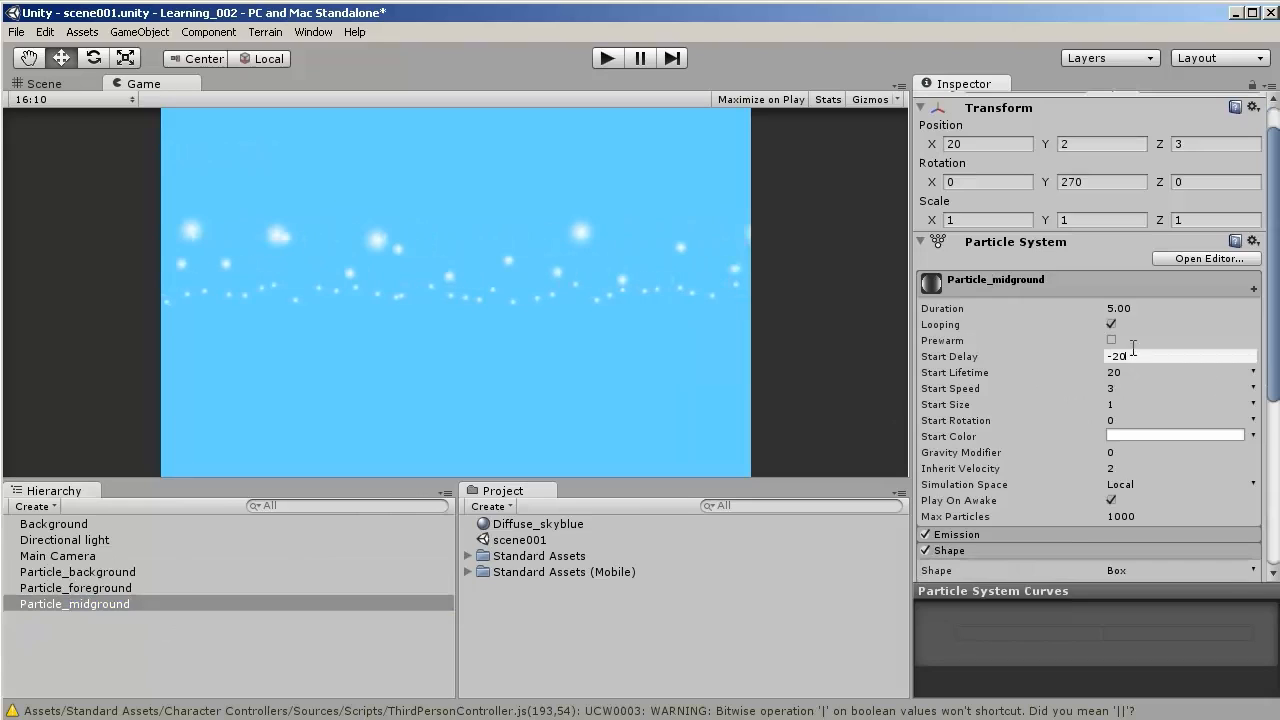
pyautogui.click(1129, 374)
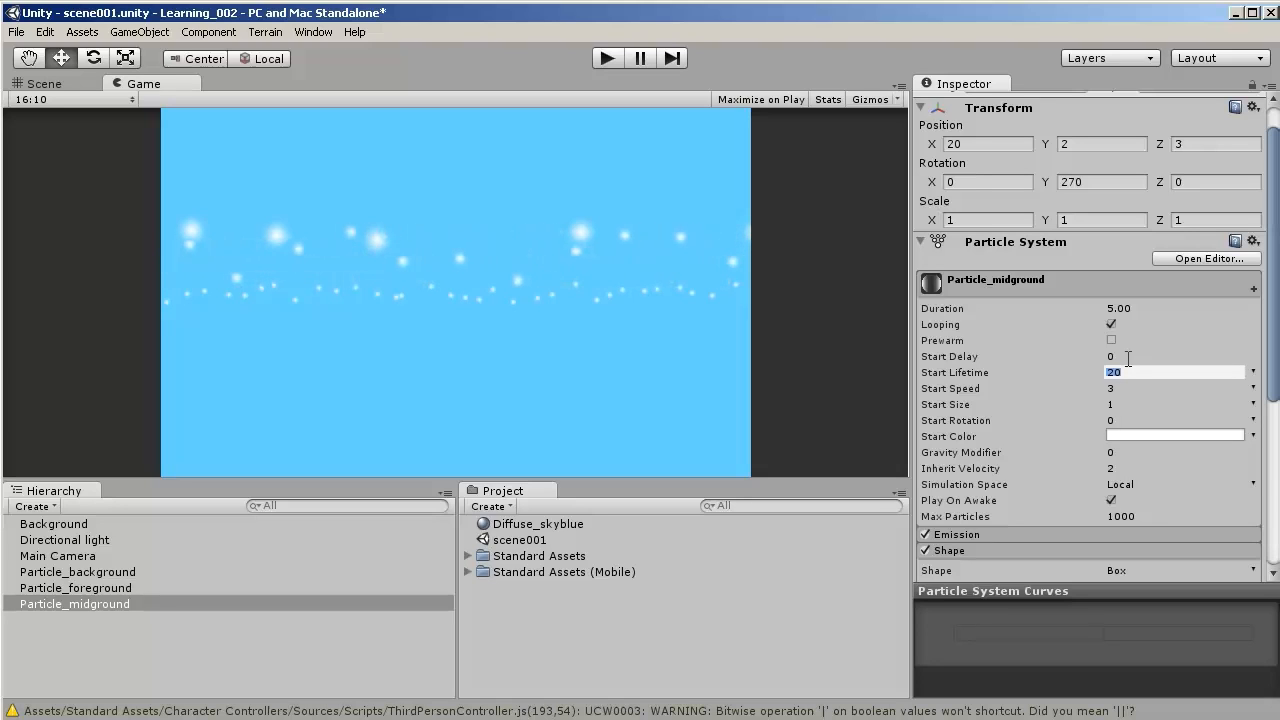
# - Save the scene, build and run the standalone player windowed at 1280 x 720, and close it after watching the particles
pyautogui.click(17, 32)
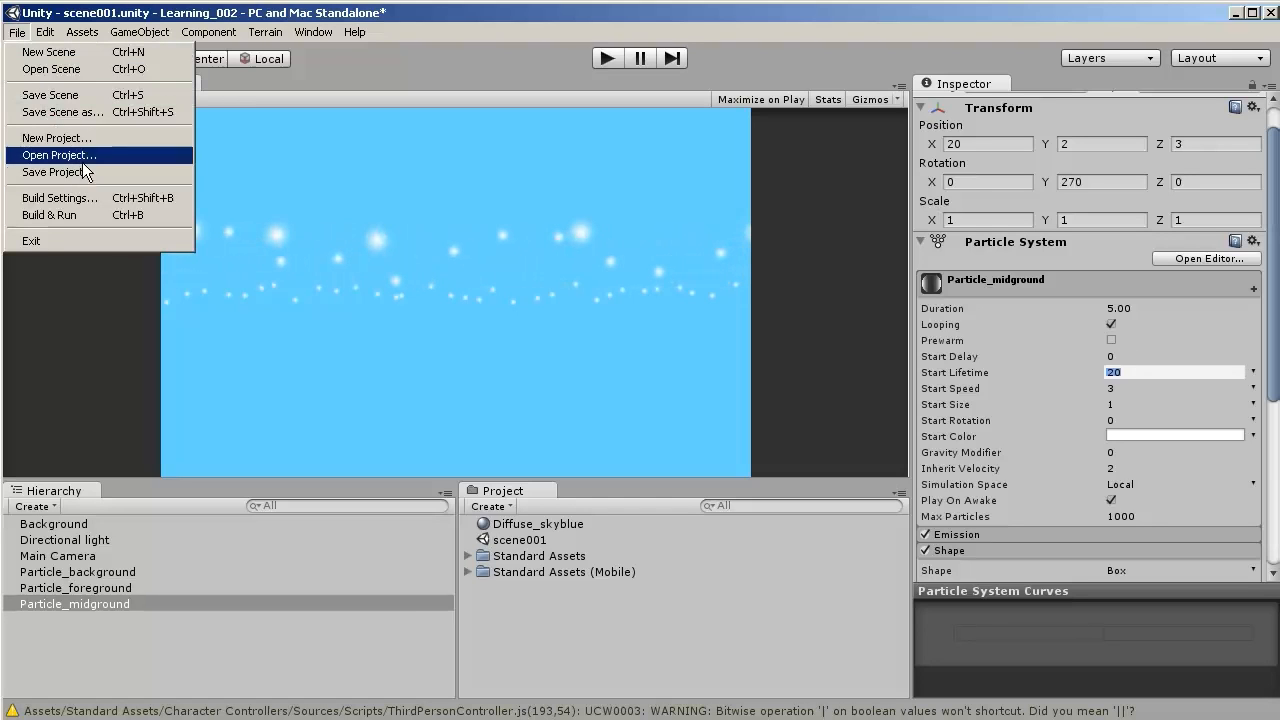
pyautogui.click(80, 95)
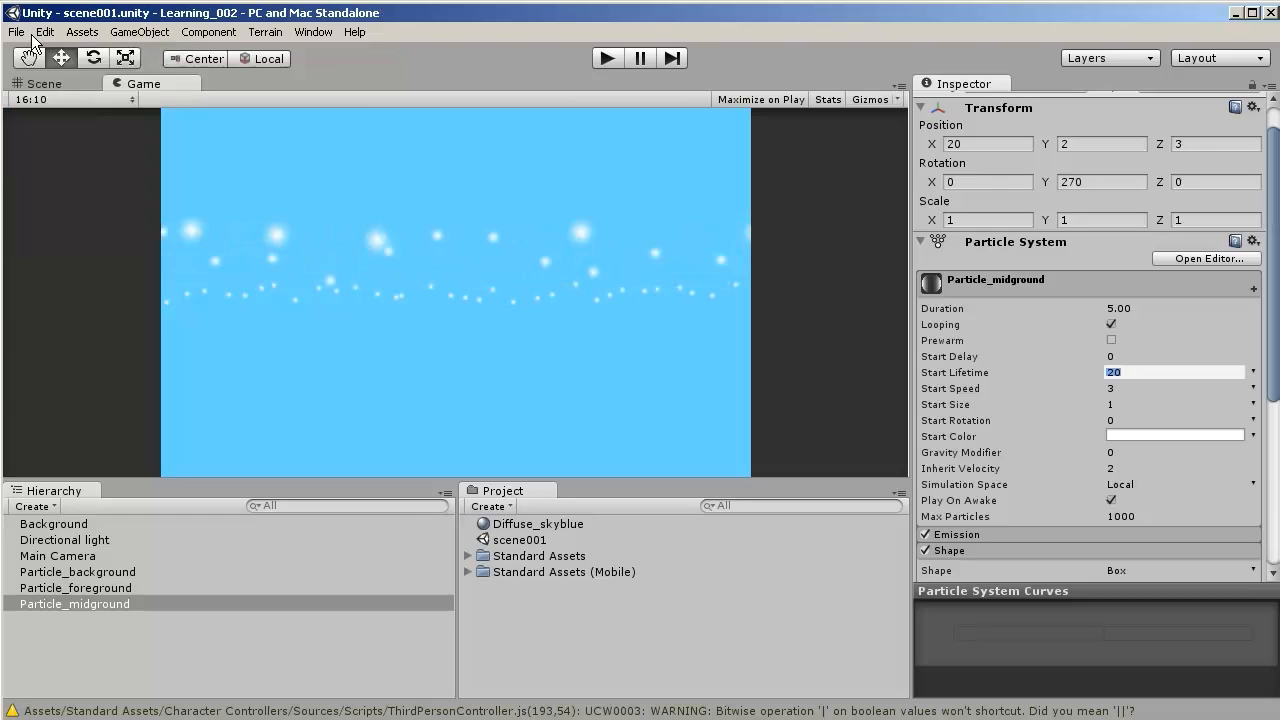
pyautogui.click(20, 32)
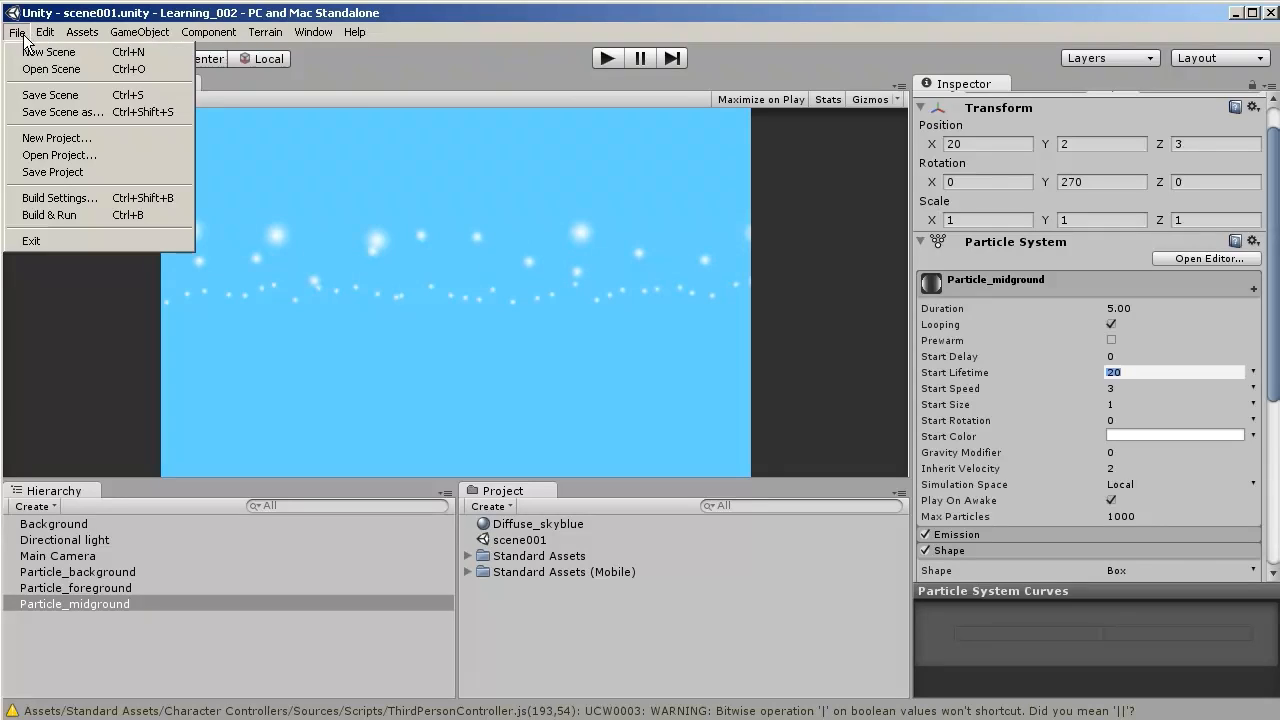
pyautogui.click(82, 214)
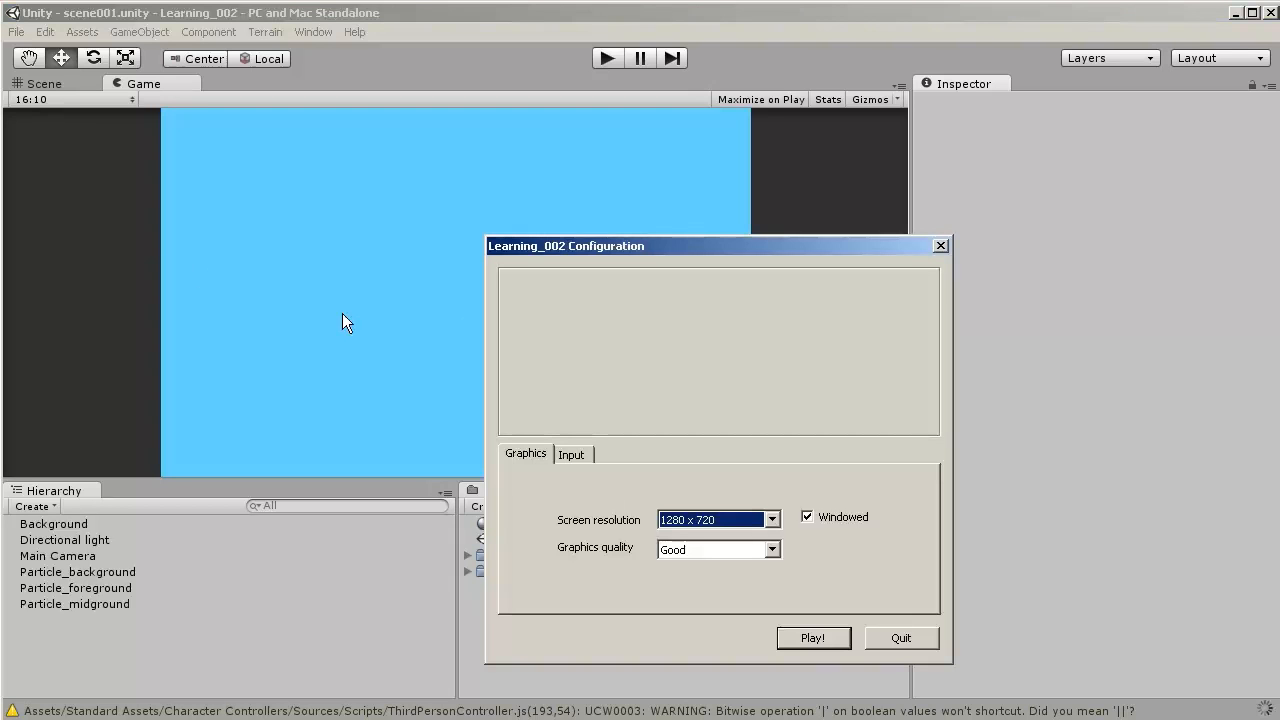
pyautogui.click(808, 639)
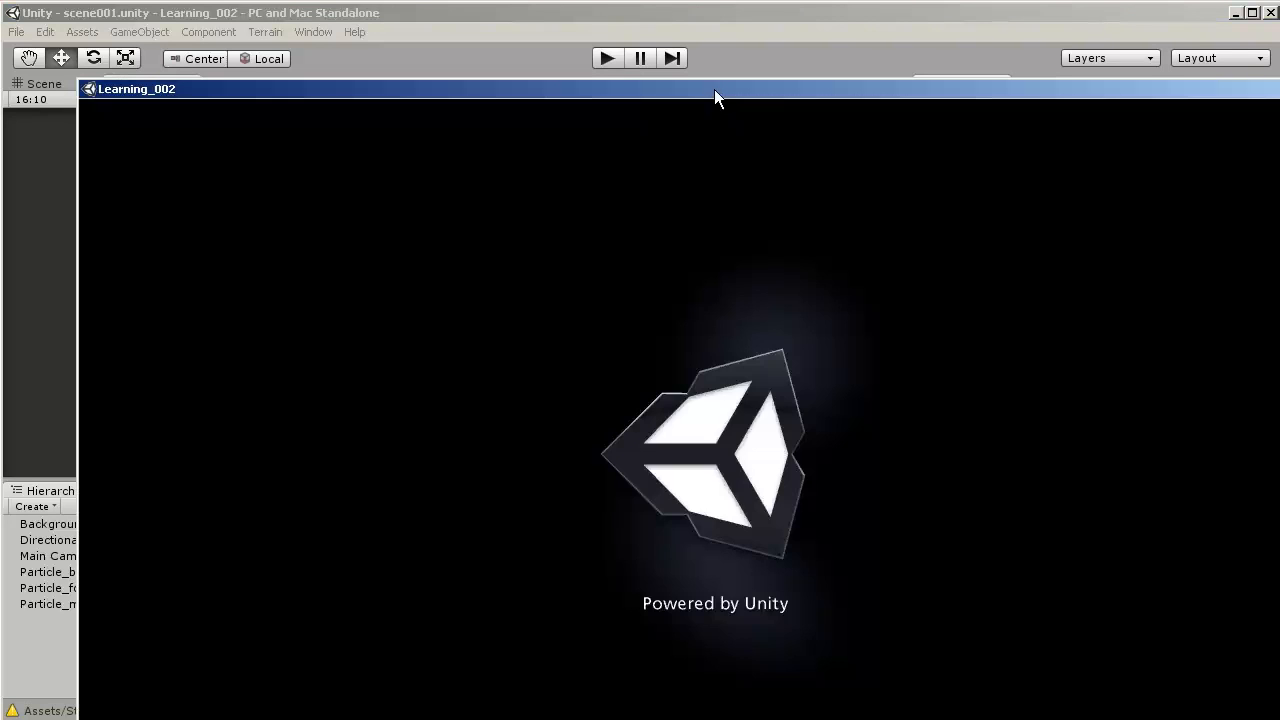
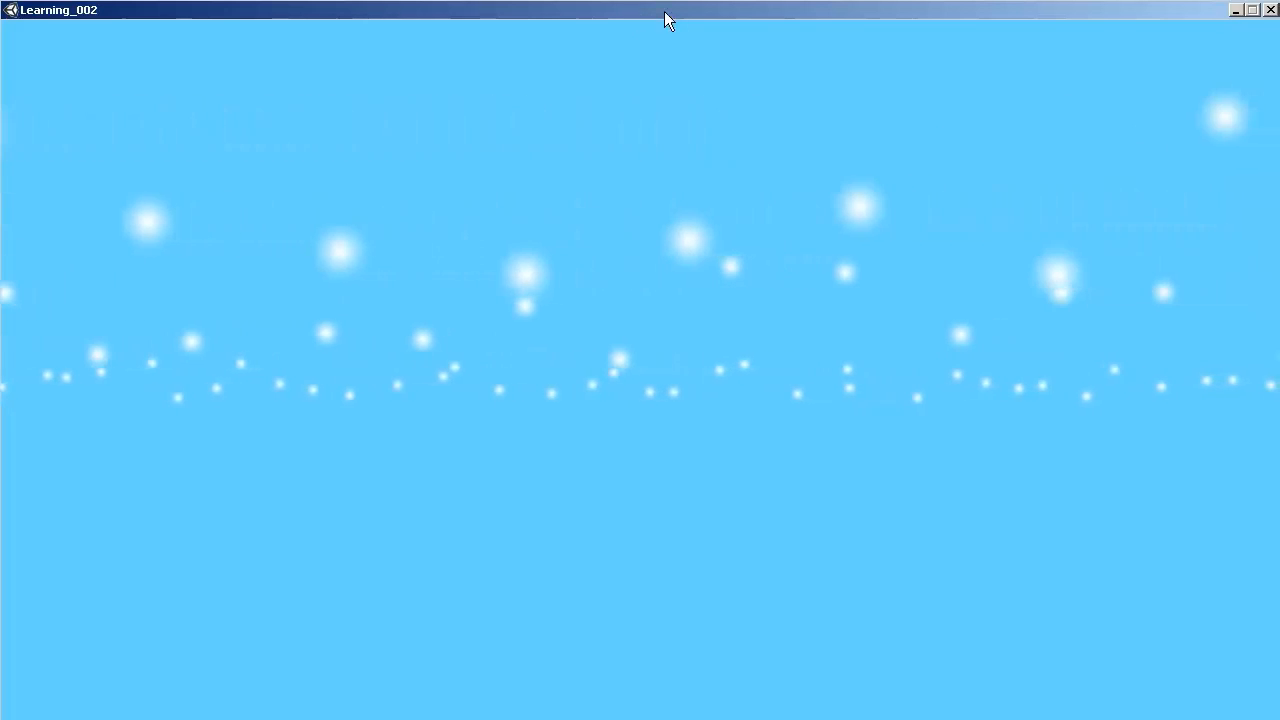
pyautogui.hotkey('alt', 'F4')
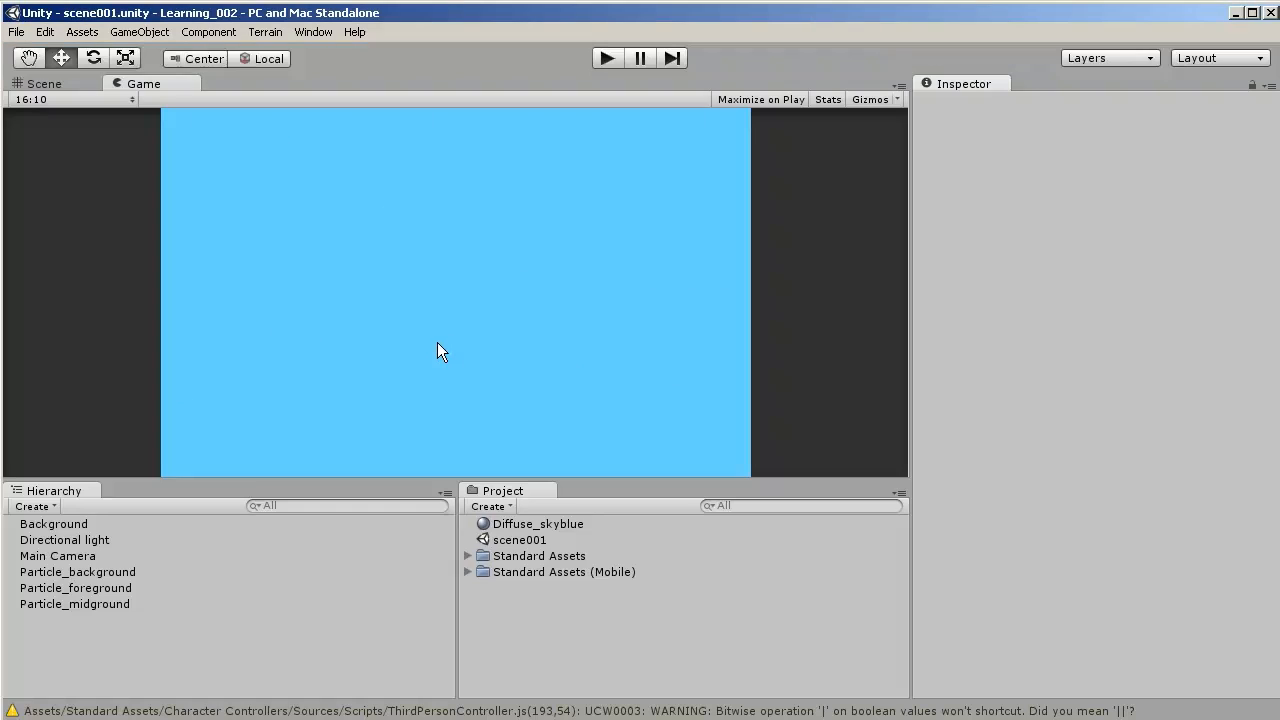
# - Compare the three particle systems' settings and try a Start Speed of 2 for Particle_background
pyautogui.click(83, 590)
pyautogui.click(93, 573)
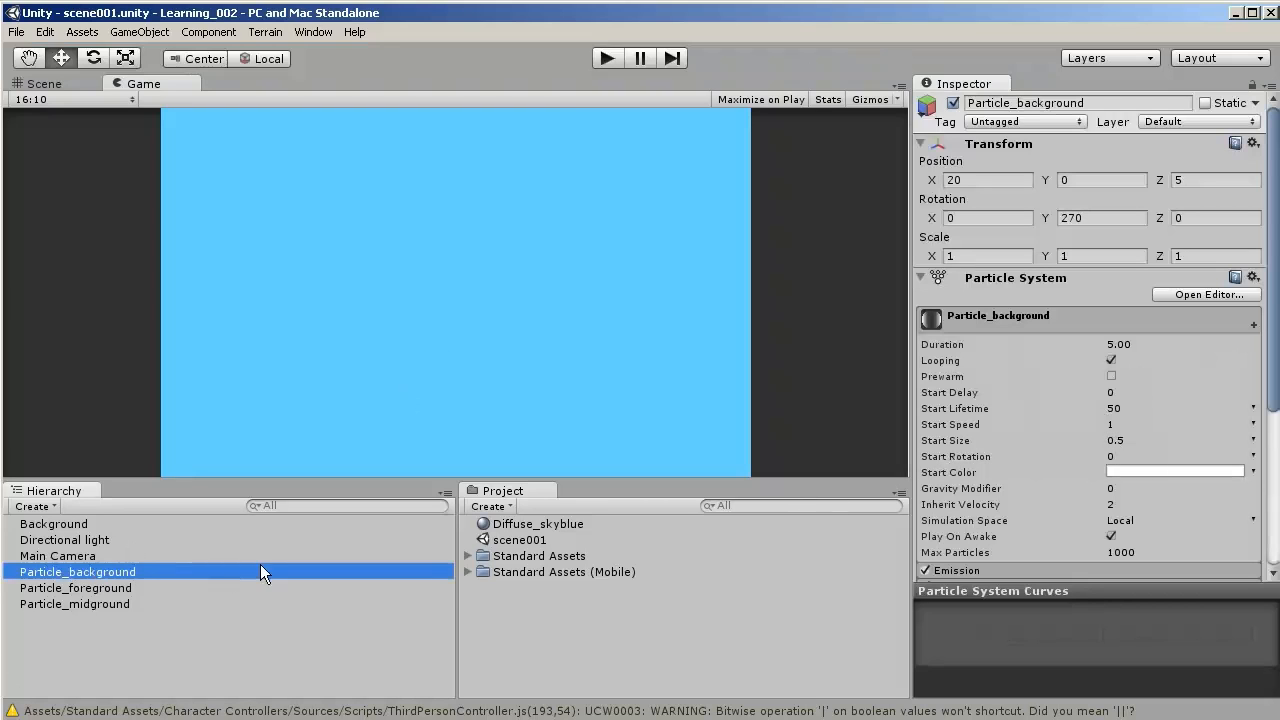
pyautogui.click(119, 589)
pyautogui.click(118, 602)
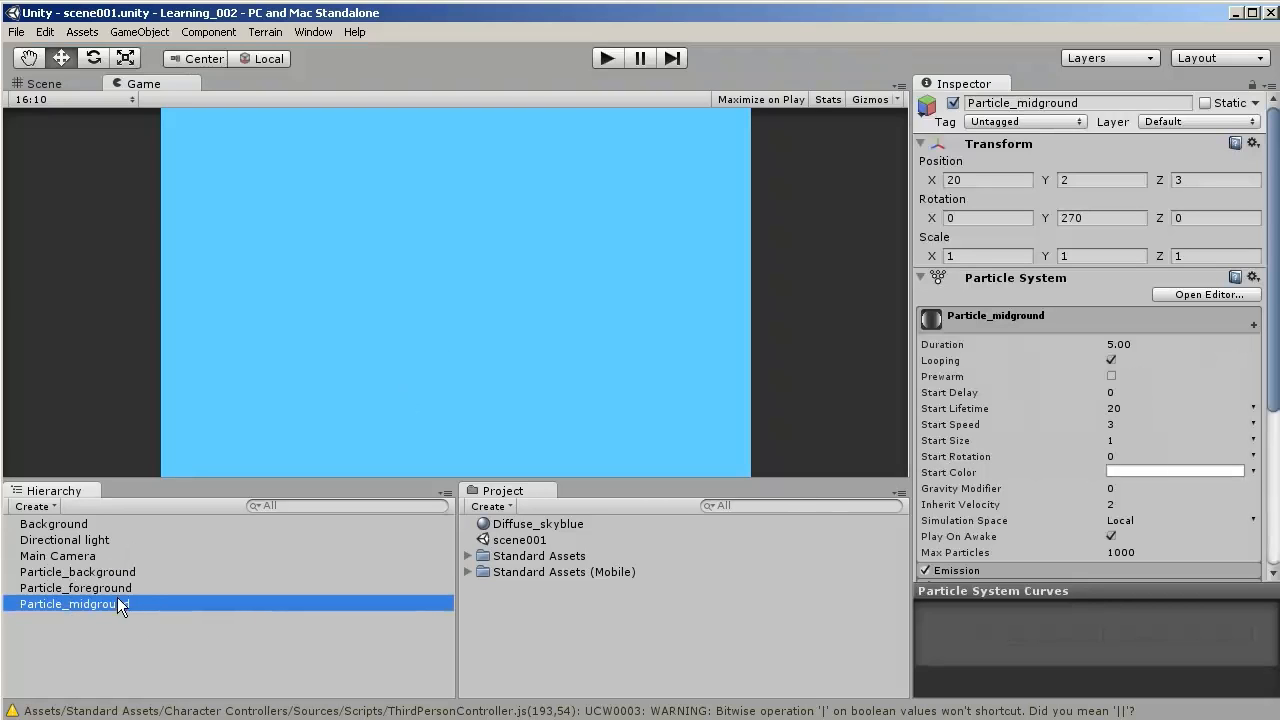
pyautogui.click(113, 572)
pyautogui.click(1115, 424)
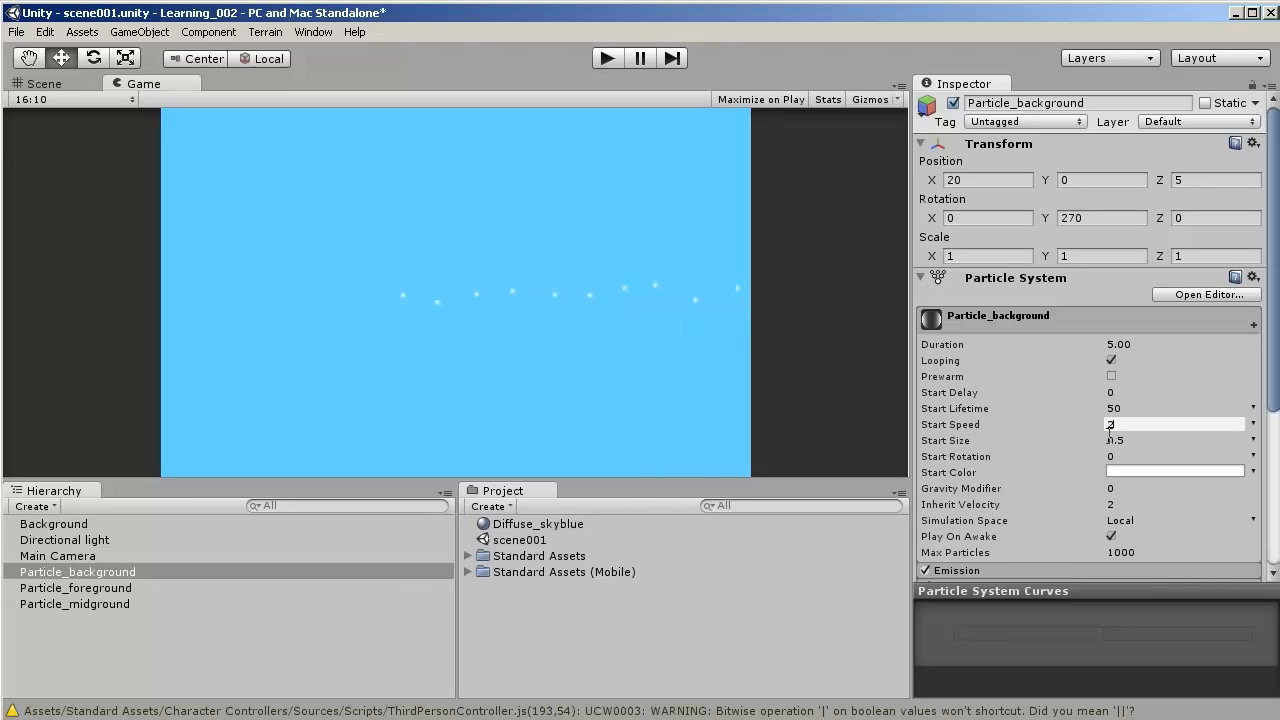
# - Check the midground and foreground particle settings against the background's, and set Particle_background's Start Speed to 1.5
pyautogui.click(110, 604)
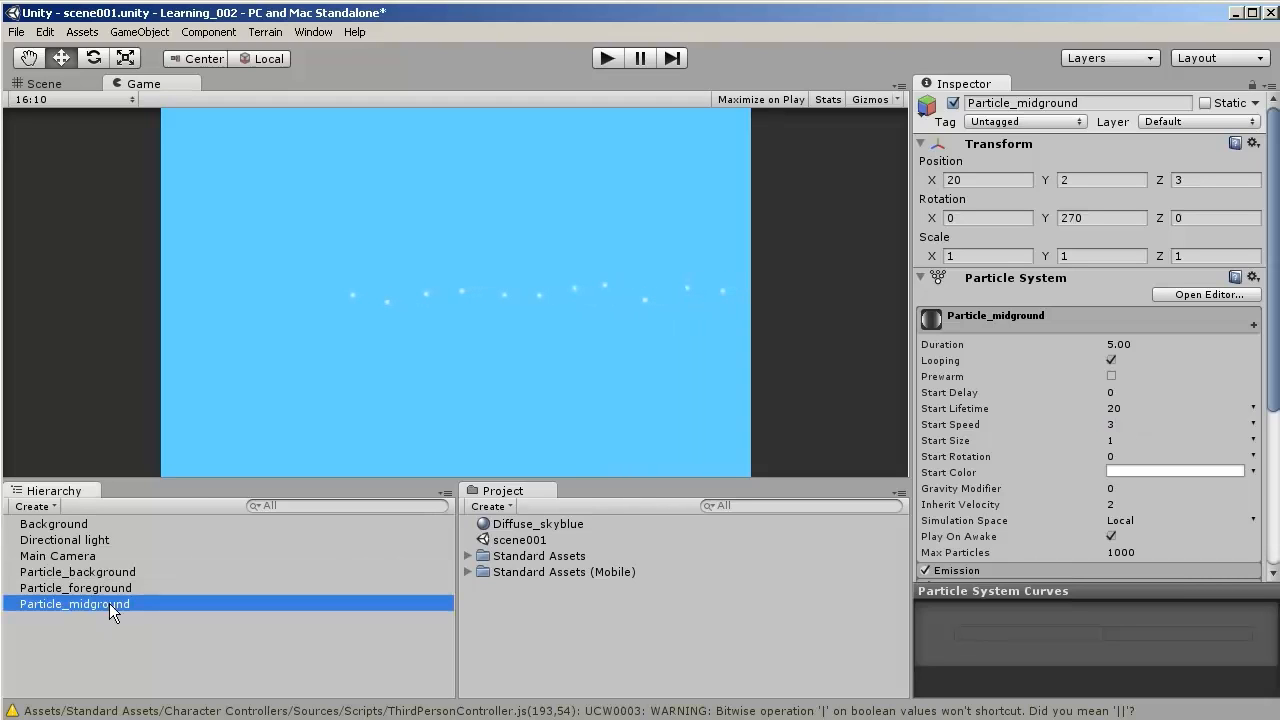
pyautogui.click(114, 588)
pyautogui.click(113, 602)
pyautogui.click(118, 570)
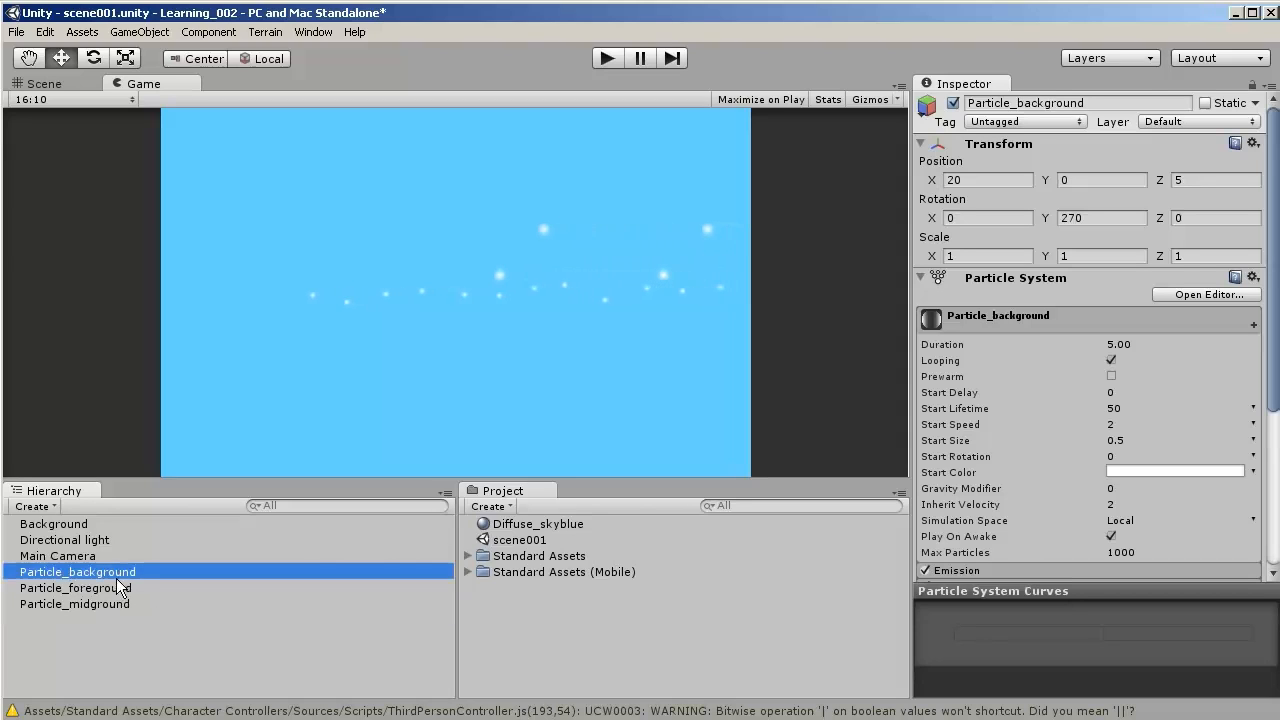
pyautogui.click(110, 588)
pyautogui.click(110, 602)
pyautogui.click(290, 569)
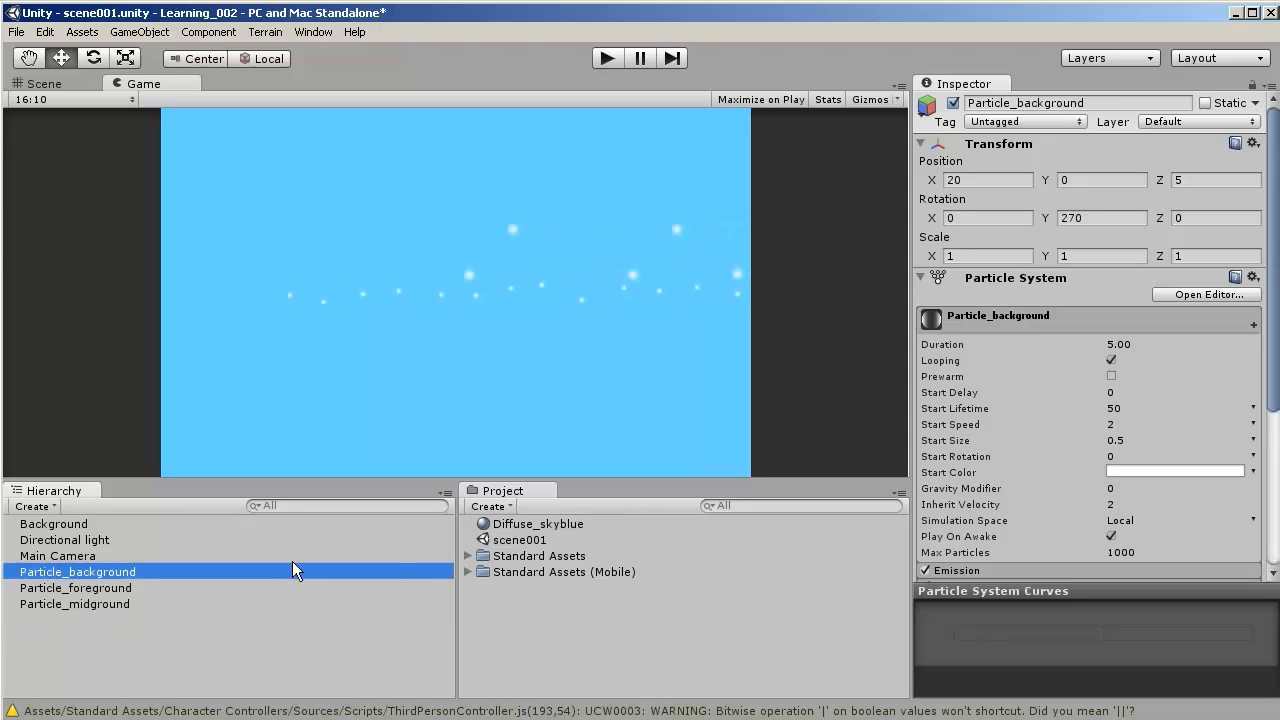
pyautogui.click(1118, 425)
pyautogui.write('1.5')
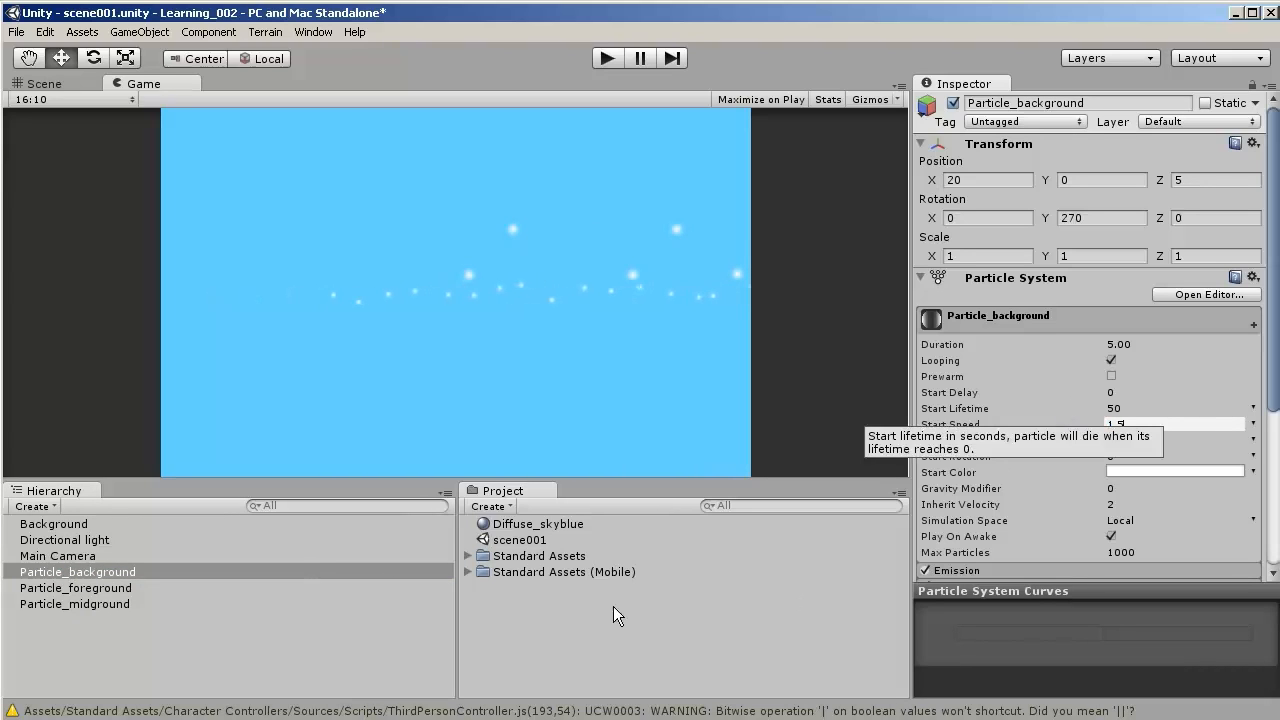
# - Set Particle_foreground's Y position to 7 and Particle_midground's Y position to 4
pyautogui.click(363, 604)
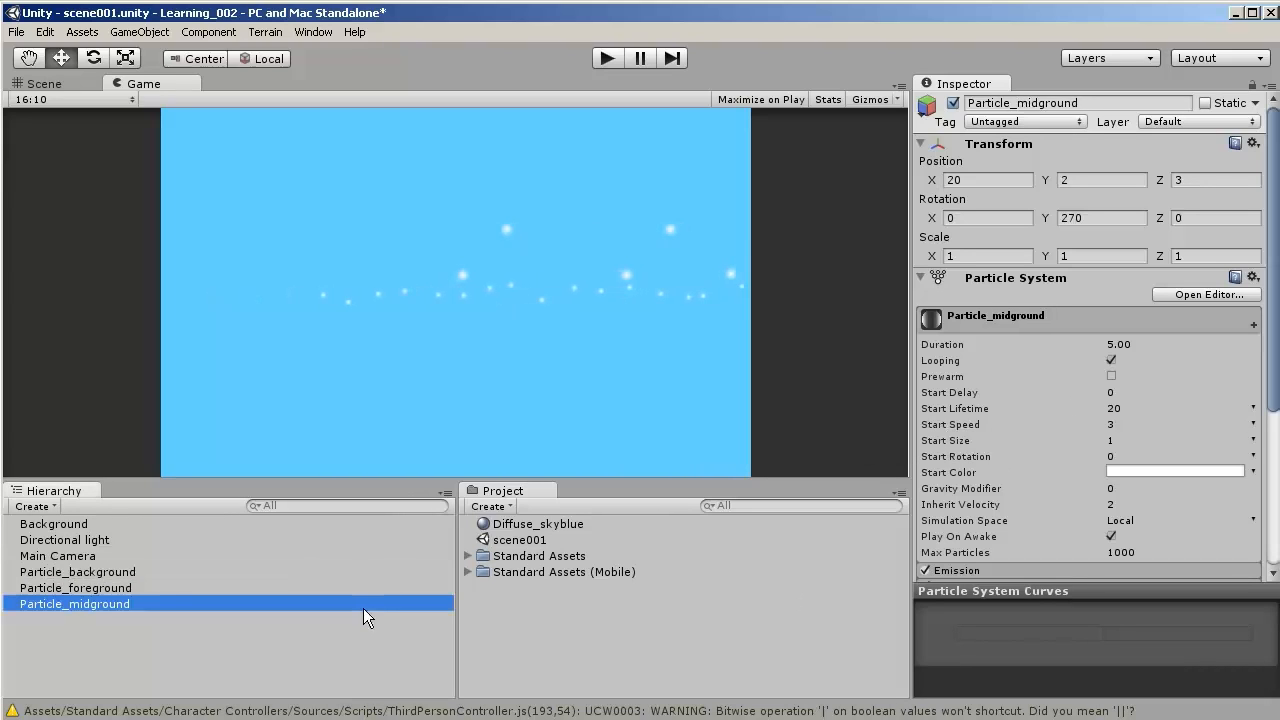
pyautogui.click(131, 570)
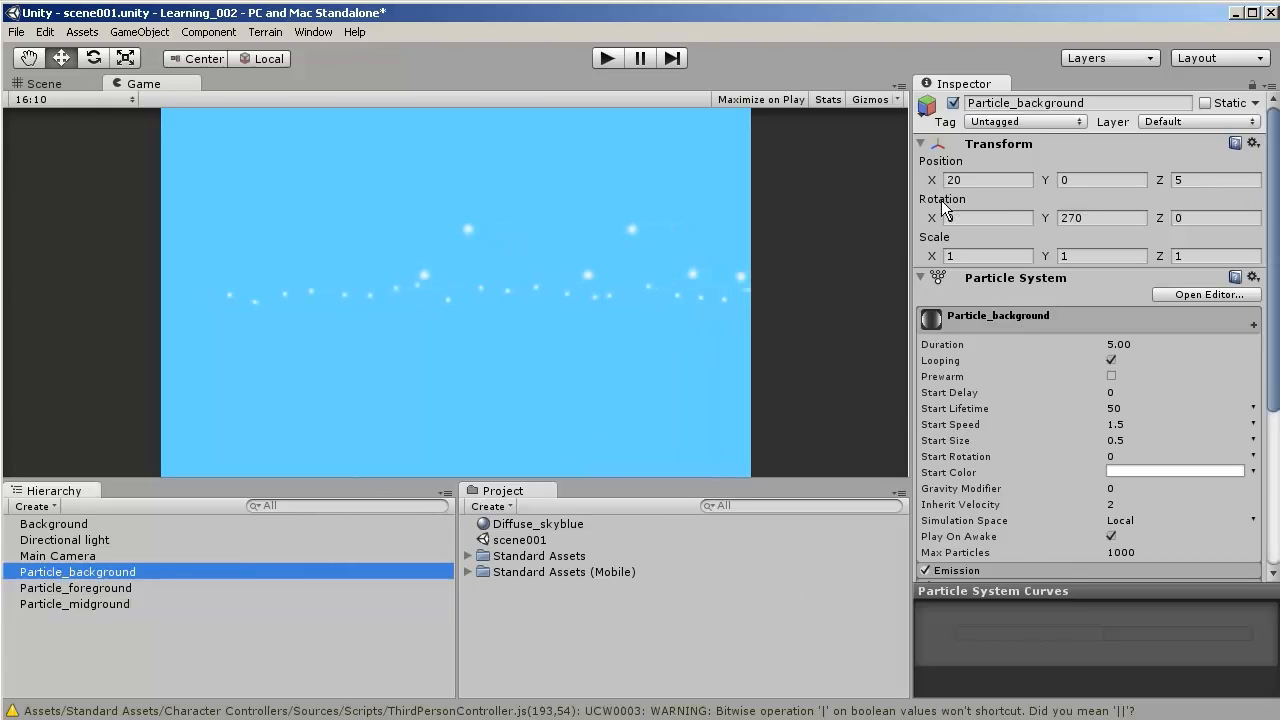
pyautogui.click(113, 588)
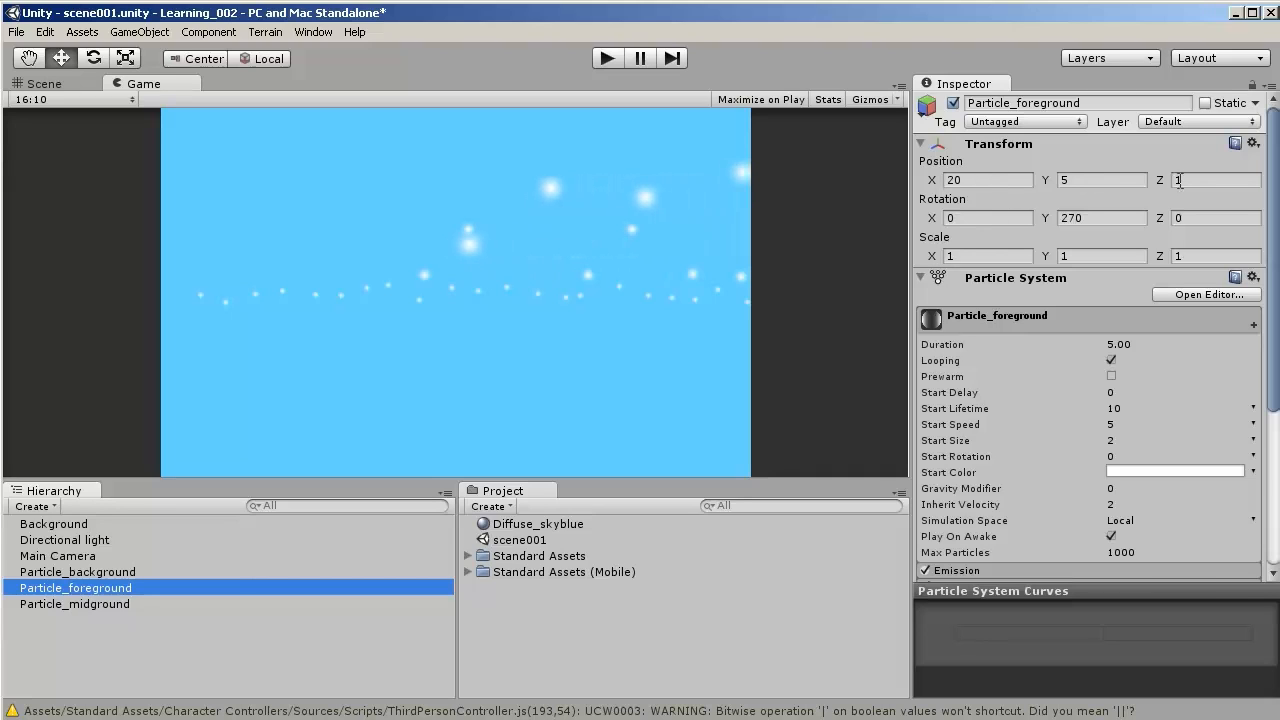
pyautogui.click(1096, 179)
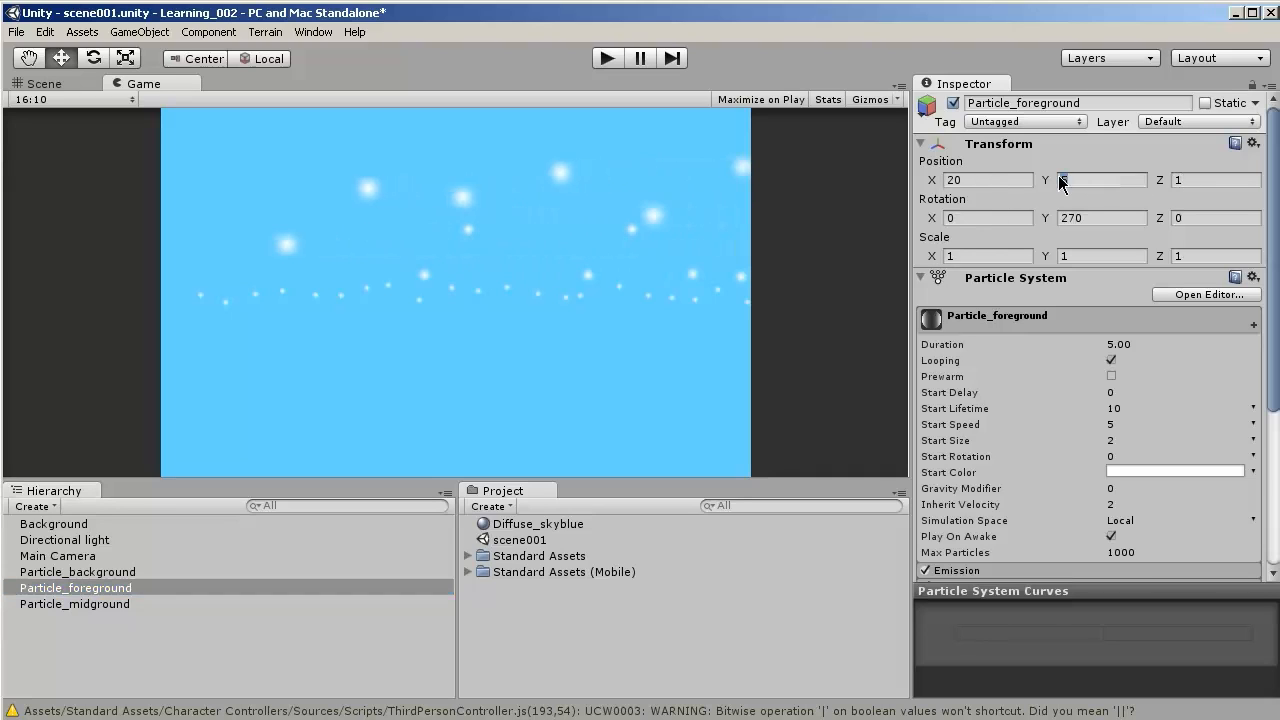
pyautogui.write('7')
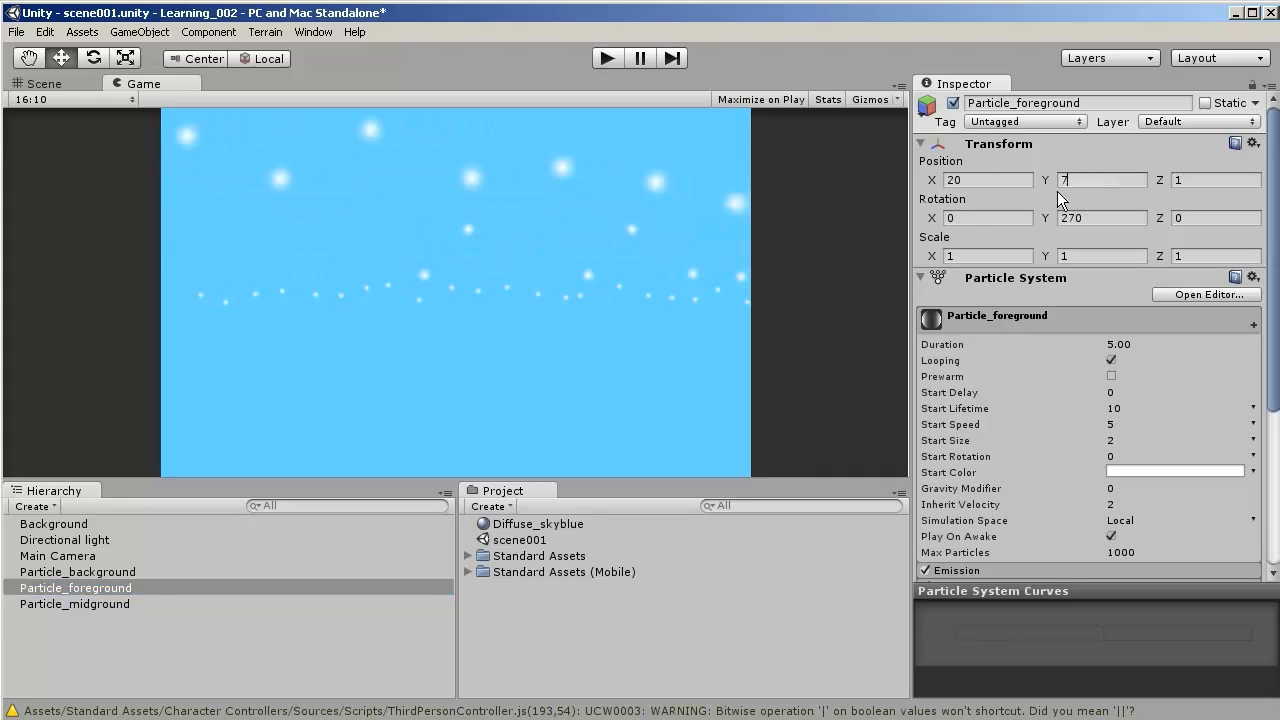
pyautogui.click(132, 603)
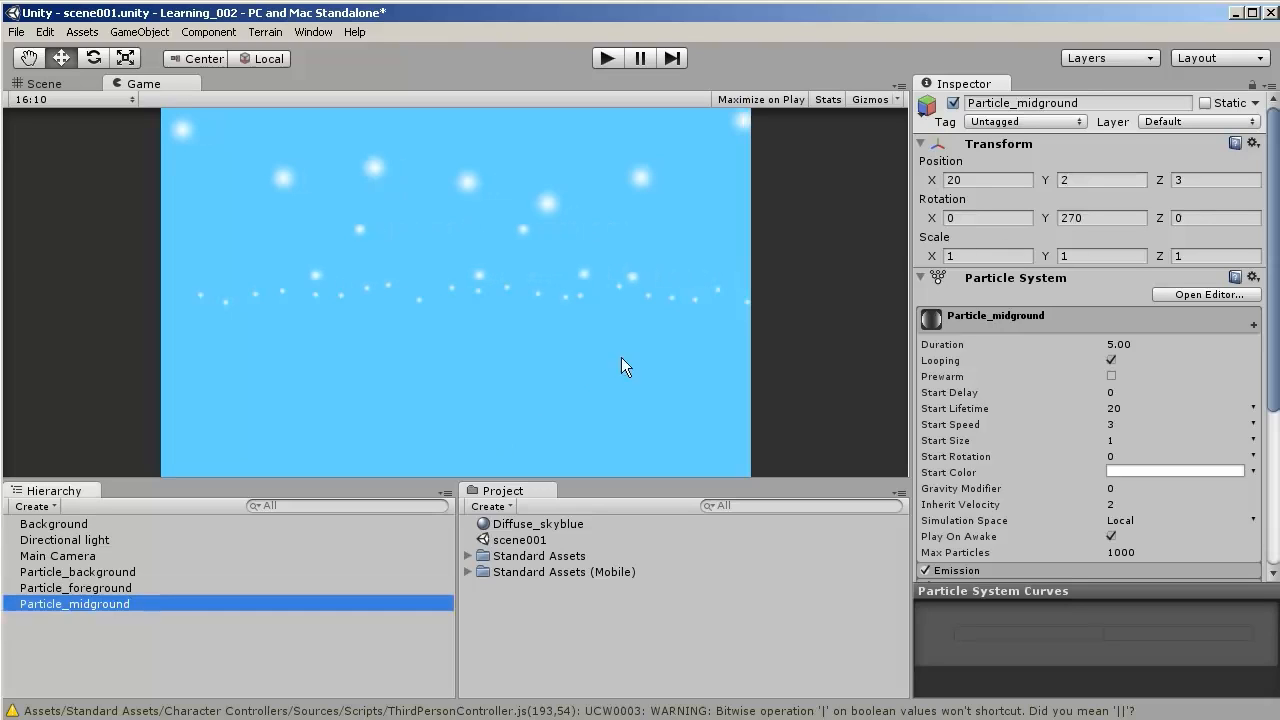
pyautogui.click(1062, 180)
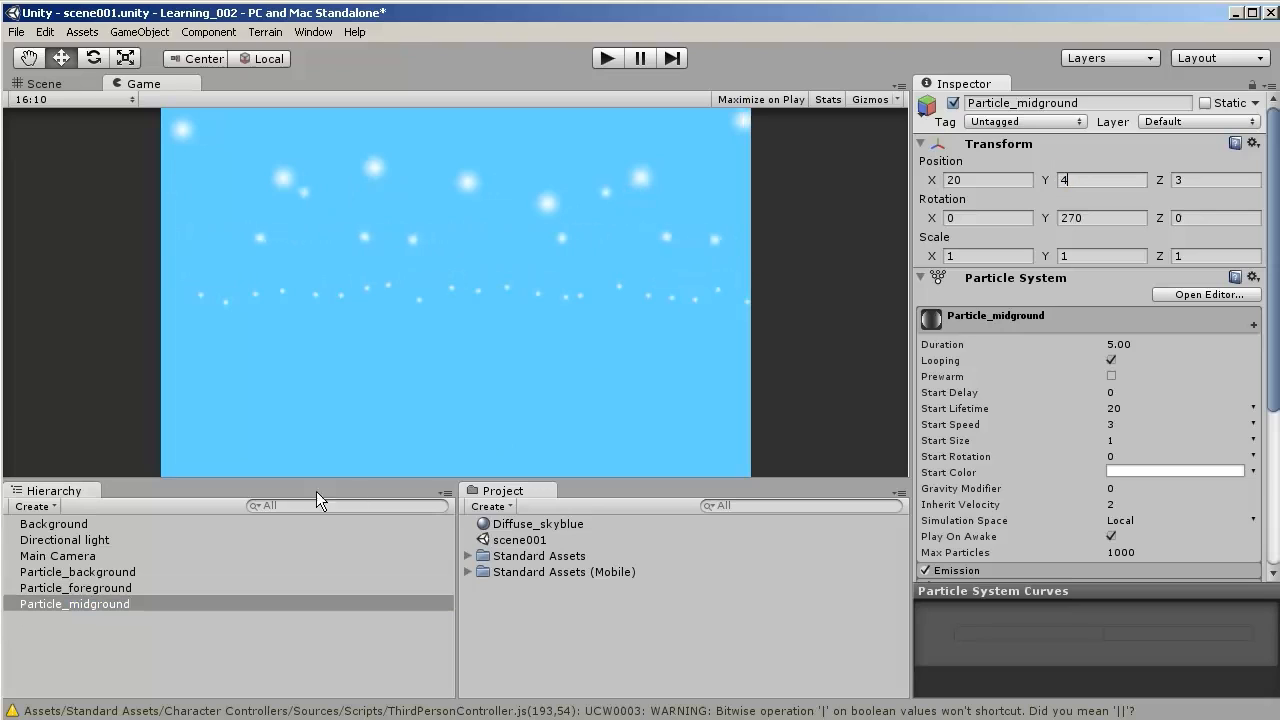
# - Set Particle_background's Y position to 1.5 and save the scene
pyautogui.click(175, 571)
pyautogui.click(1081, 182)
pyautogui.write('2')
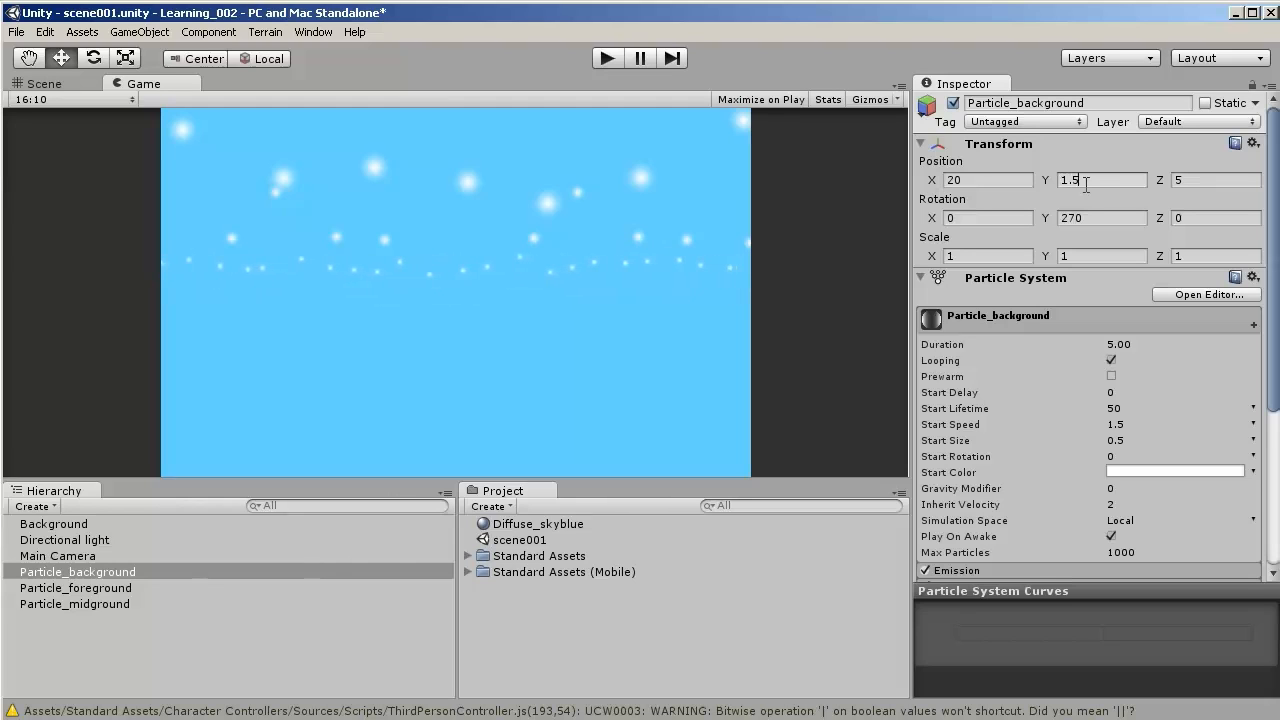
pyautogui.click(17, 32)
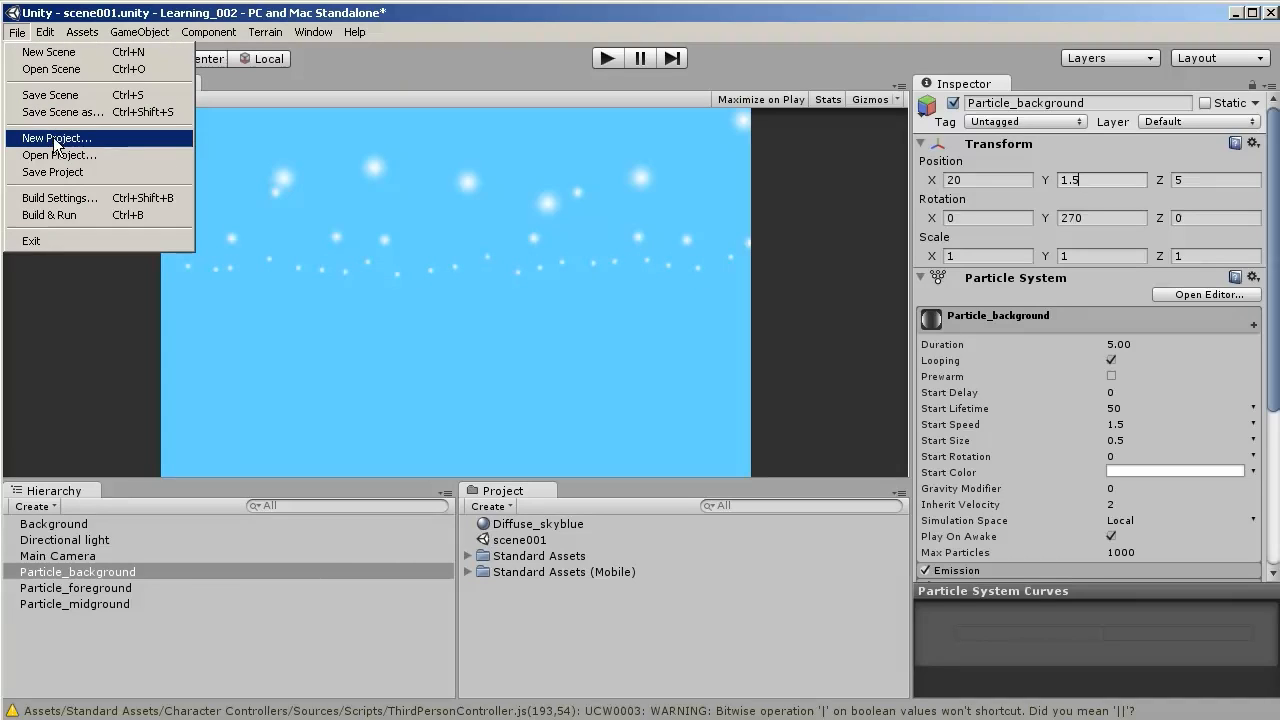
pyautogui.click(58, 97)
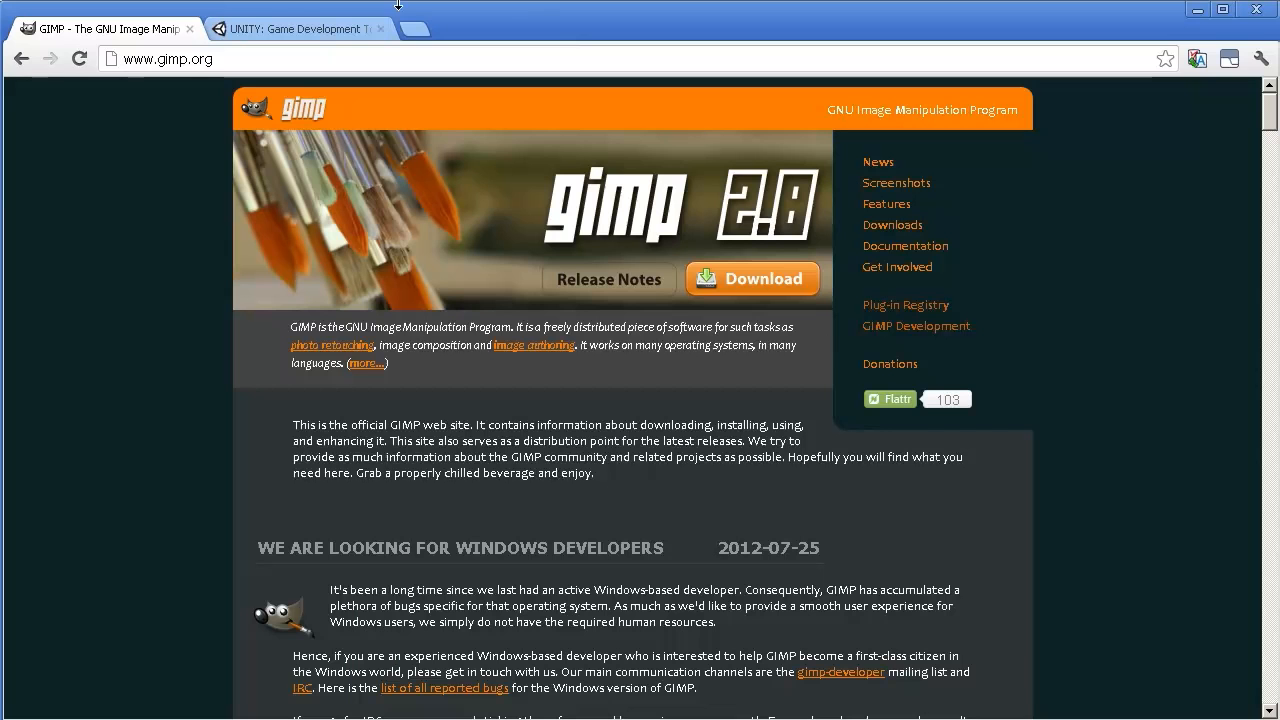
# - Switch to Chrome and search Google Images for "sky" in a new tab
pyautogui.click(240, 35)
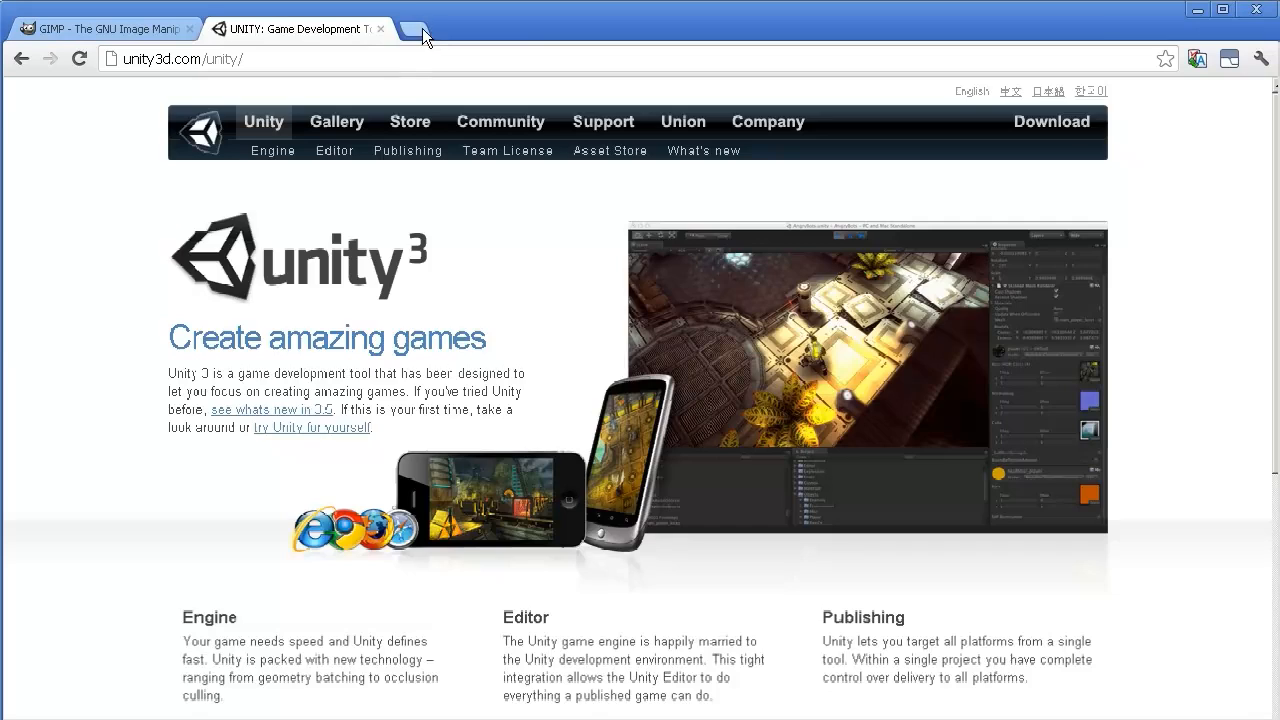
pyautogui.click(415, 29)
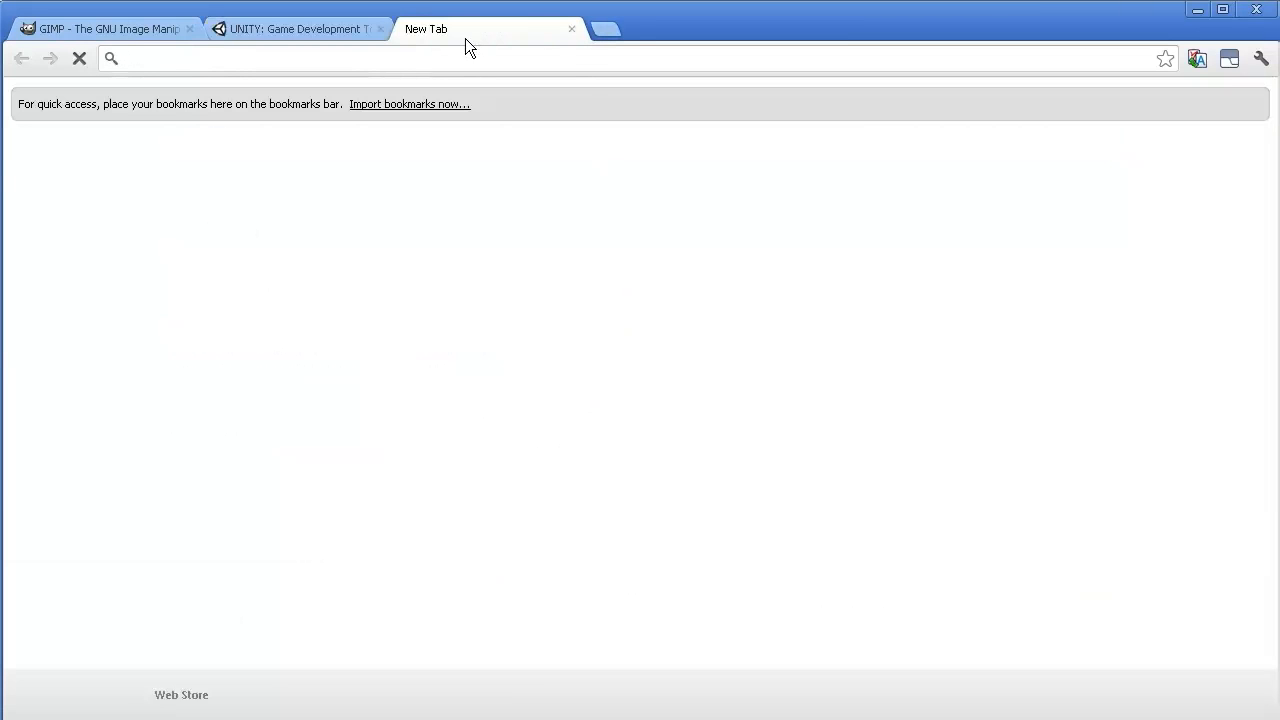
pyautogui.write('sky')
pyautogui.press('Return')
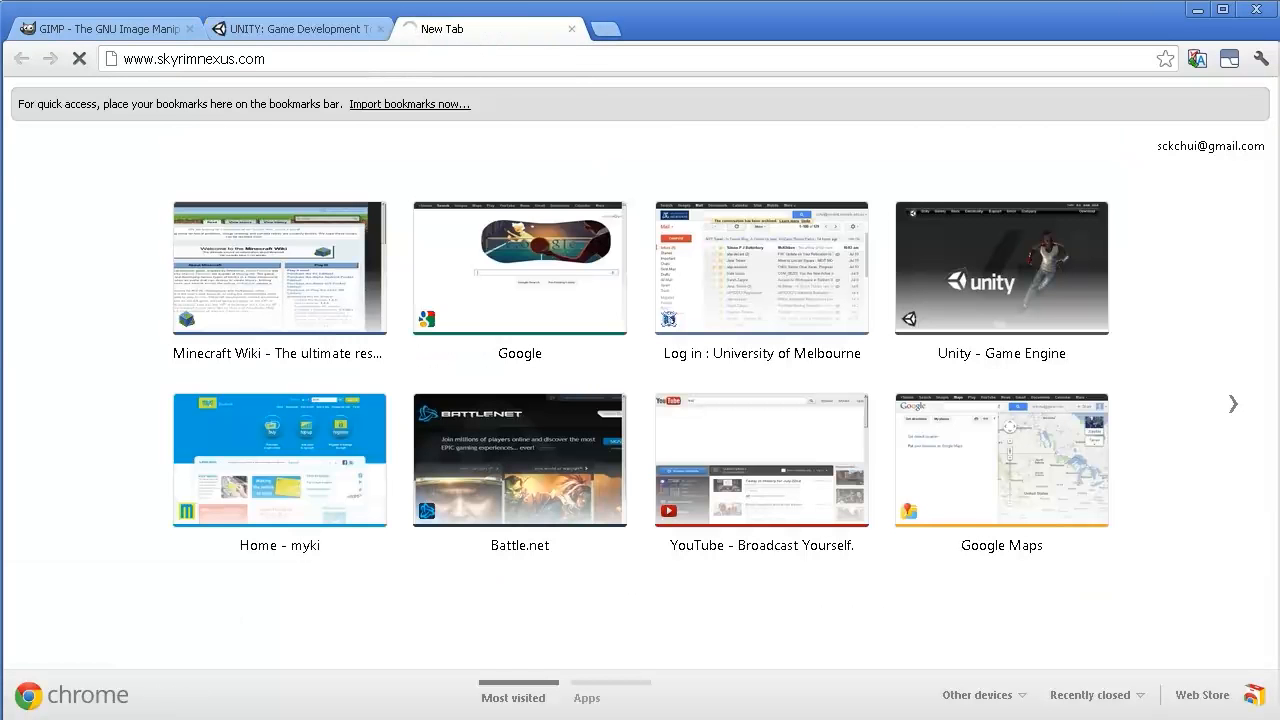
pyautogui.click(280, 54)
pyautogui.moveTo(280, 54); pyautogui.dragTo(110, 60)
pyautogui.write('sky')
pyautogui.press('Return')
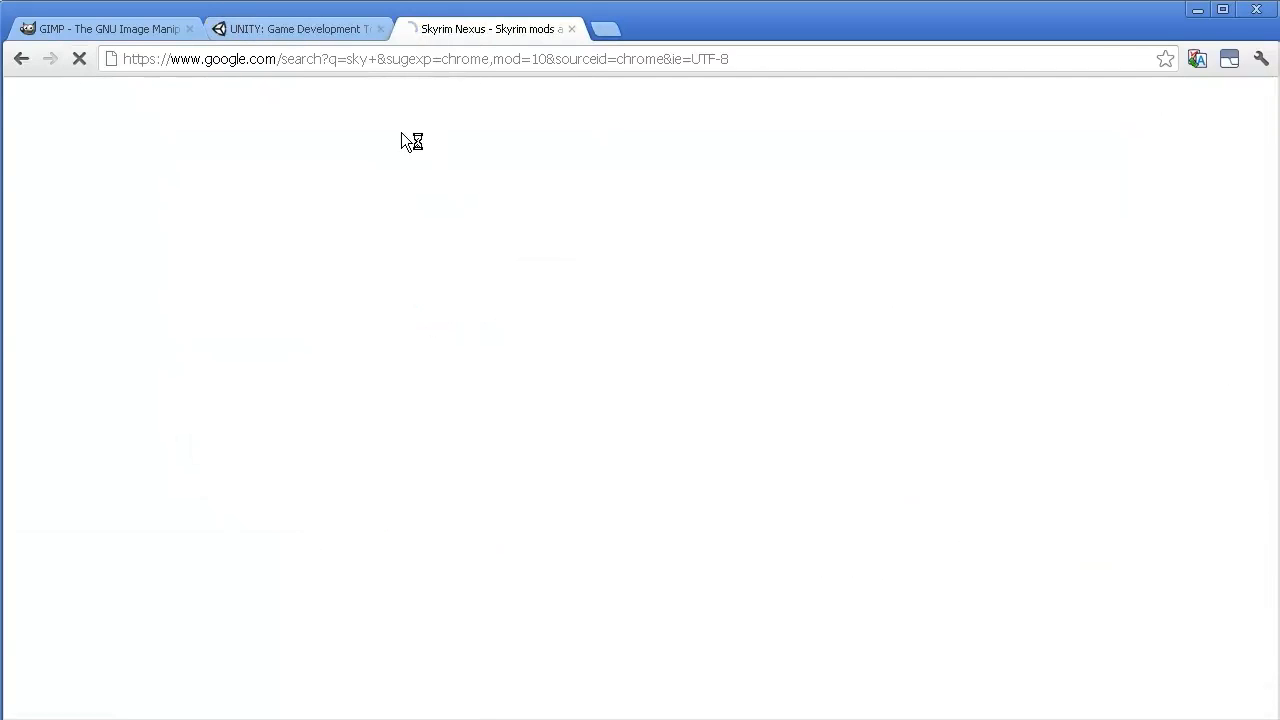
pyautogui.click(79, 313)
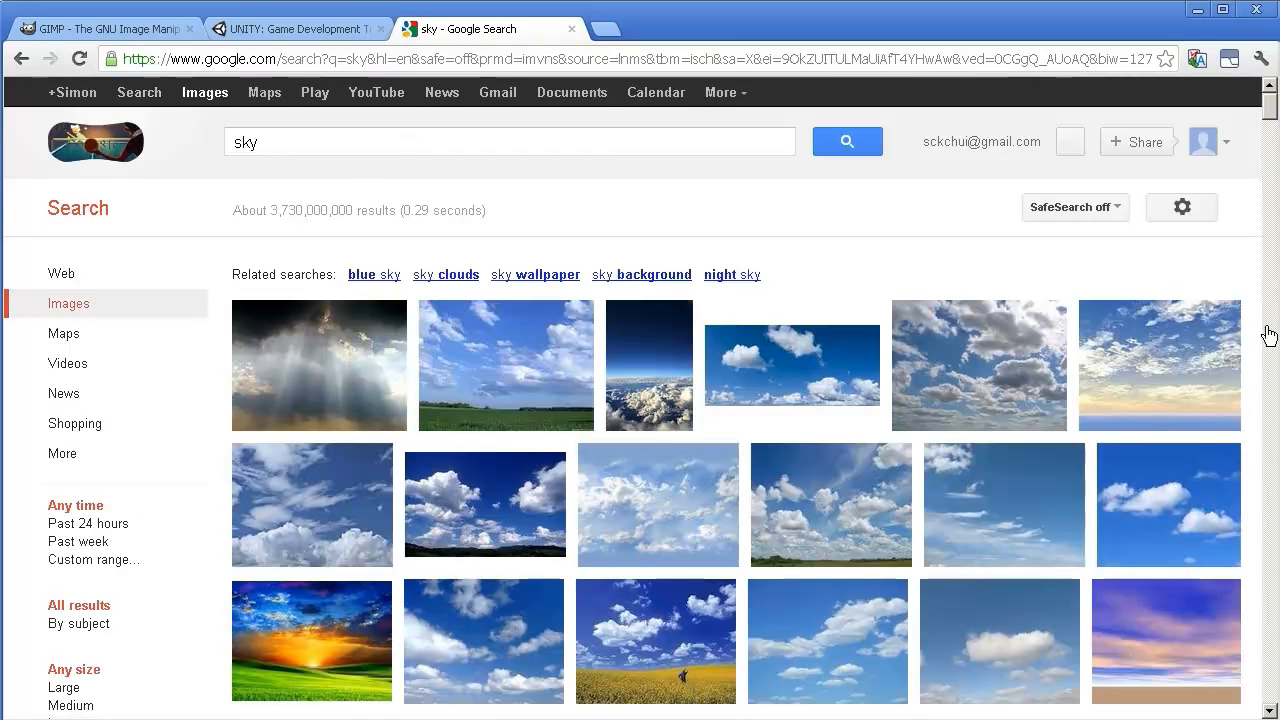
# - Look through the first two pages of sky image results, examining how the sky's colours vary
pyautogui.moveTo(1272, 114); pyautogui.dragTo(1273, 120)
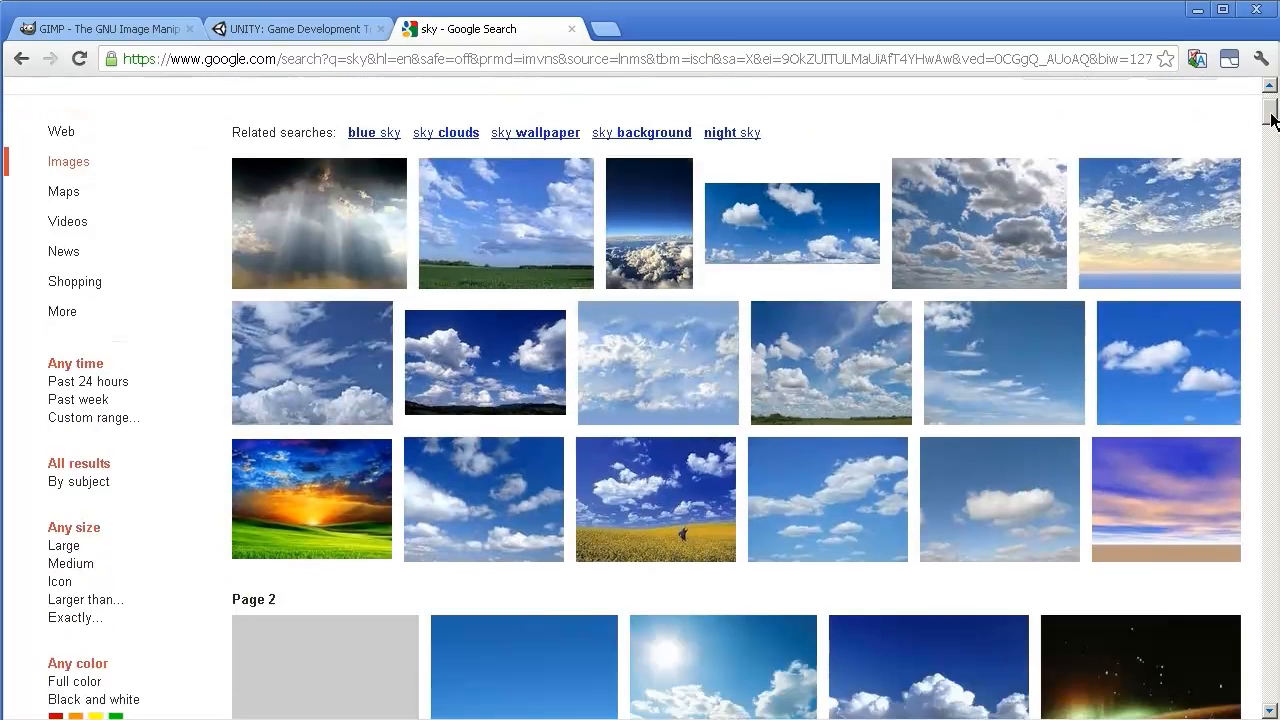
pyautogui.moveTo(746, 223)
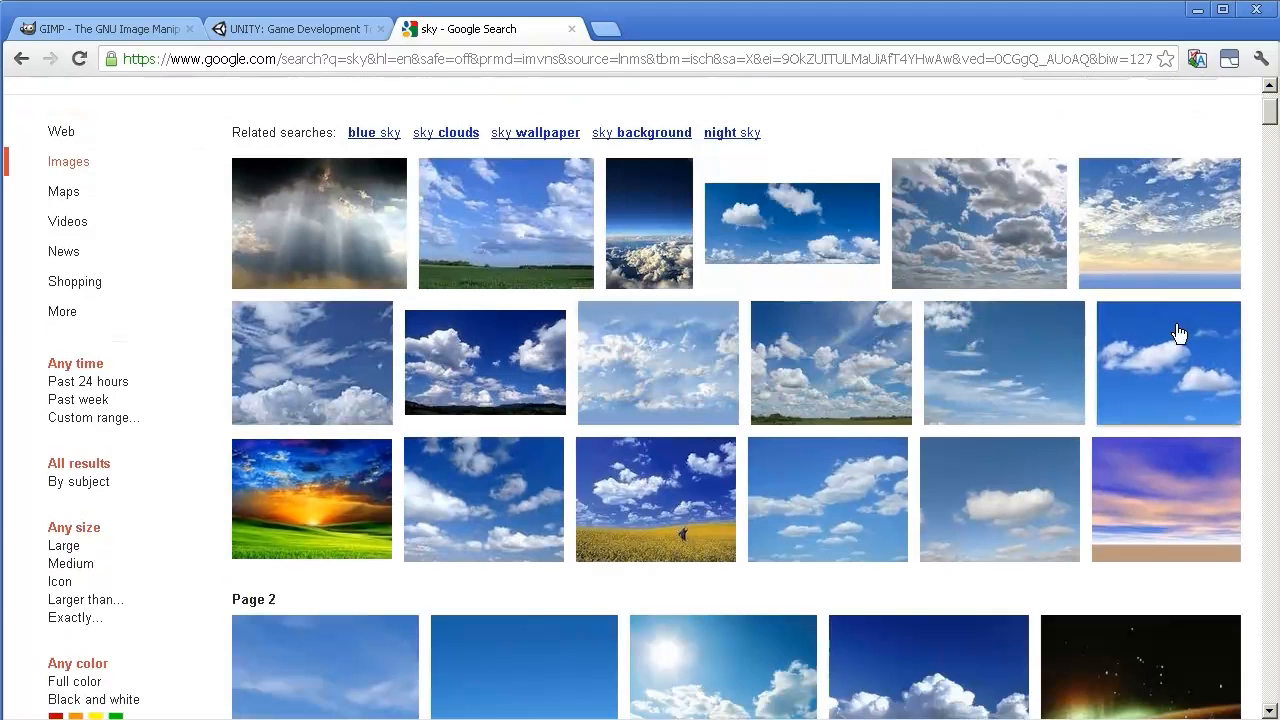
pyautogui.moveTo(1272, 124); pyautogui.dragTo(1271, 147)
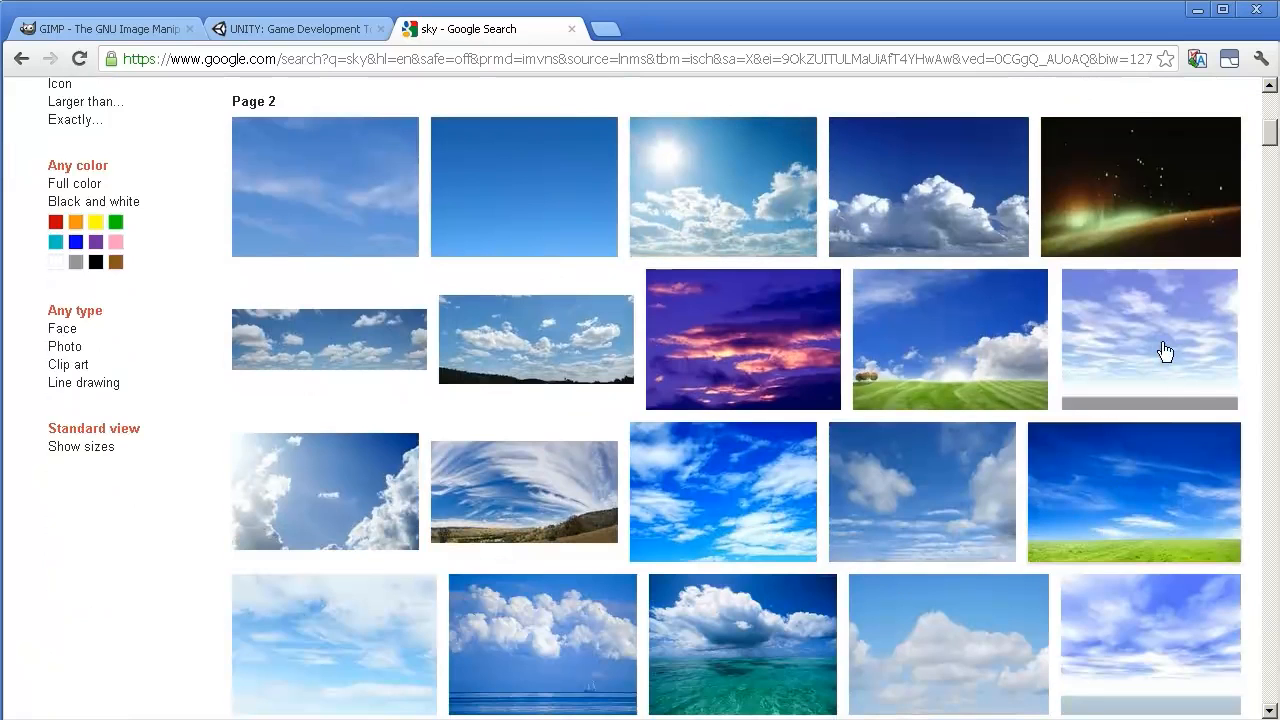
pyautogui.moveTo(1157, 491)
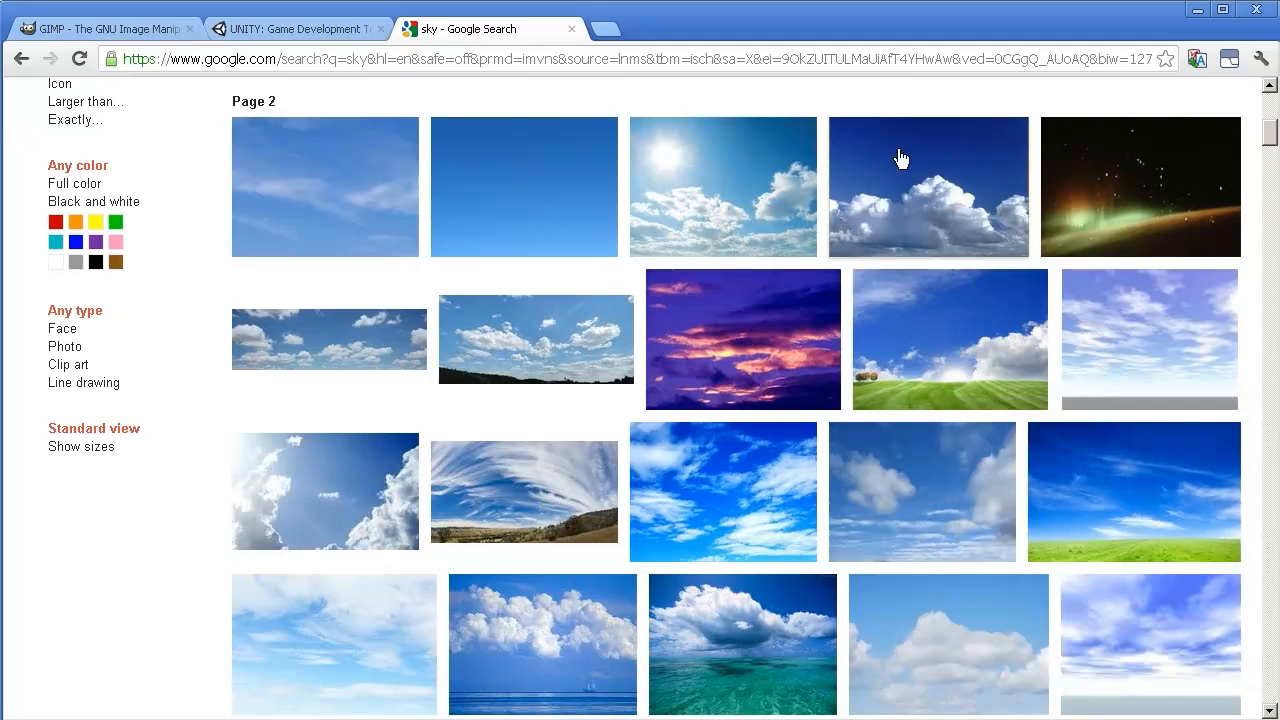
pyautogui.moveTo(922, 492)
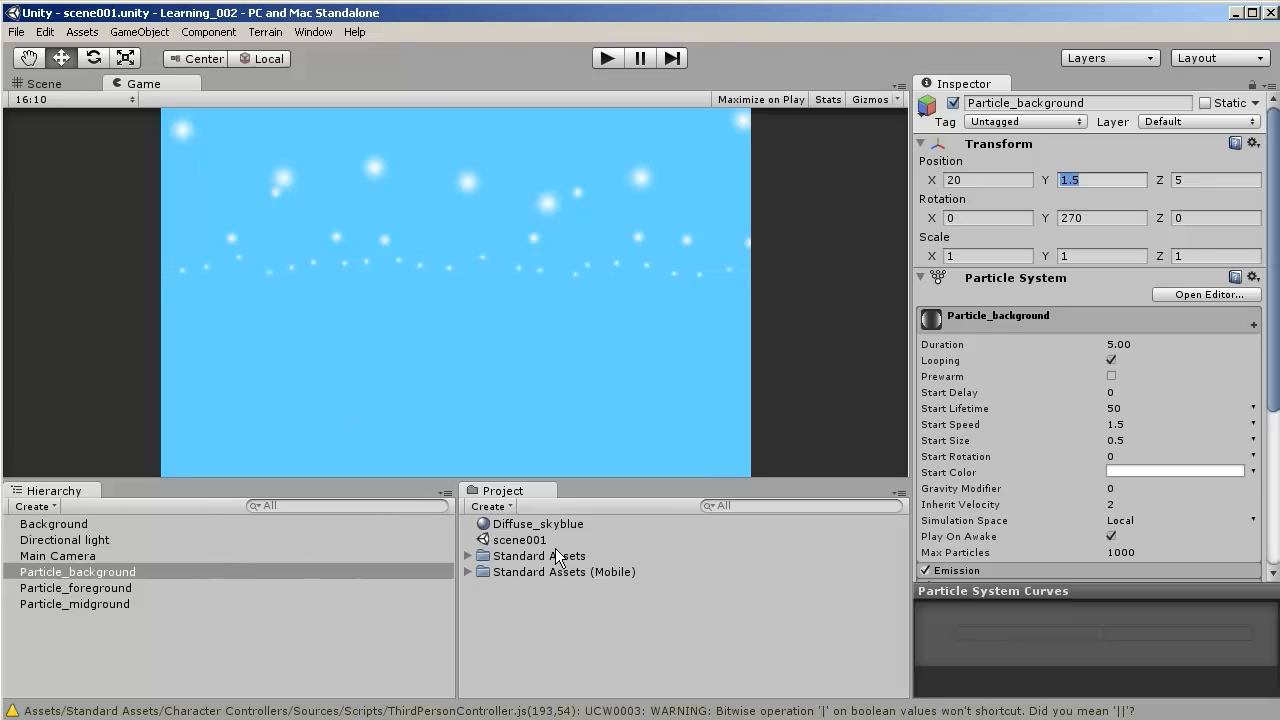
# - Set the Diffuse_skyblue material's main color to a deeper blue, RGB 29, 92, 219, and save the scene
pyautogui.click(547, 524)
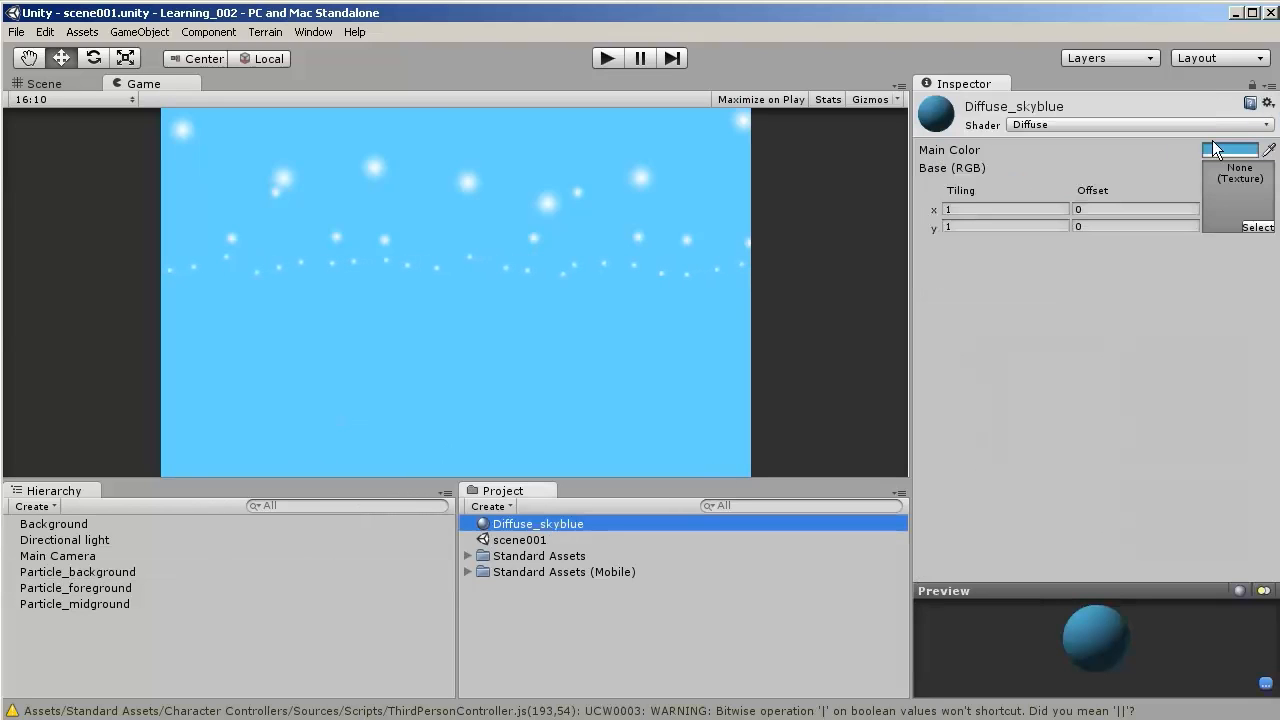
pyautogui.click(1229, 150)
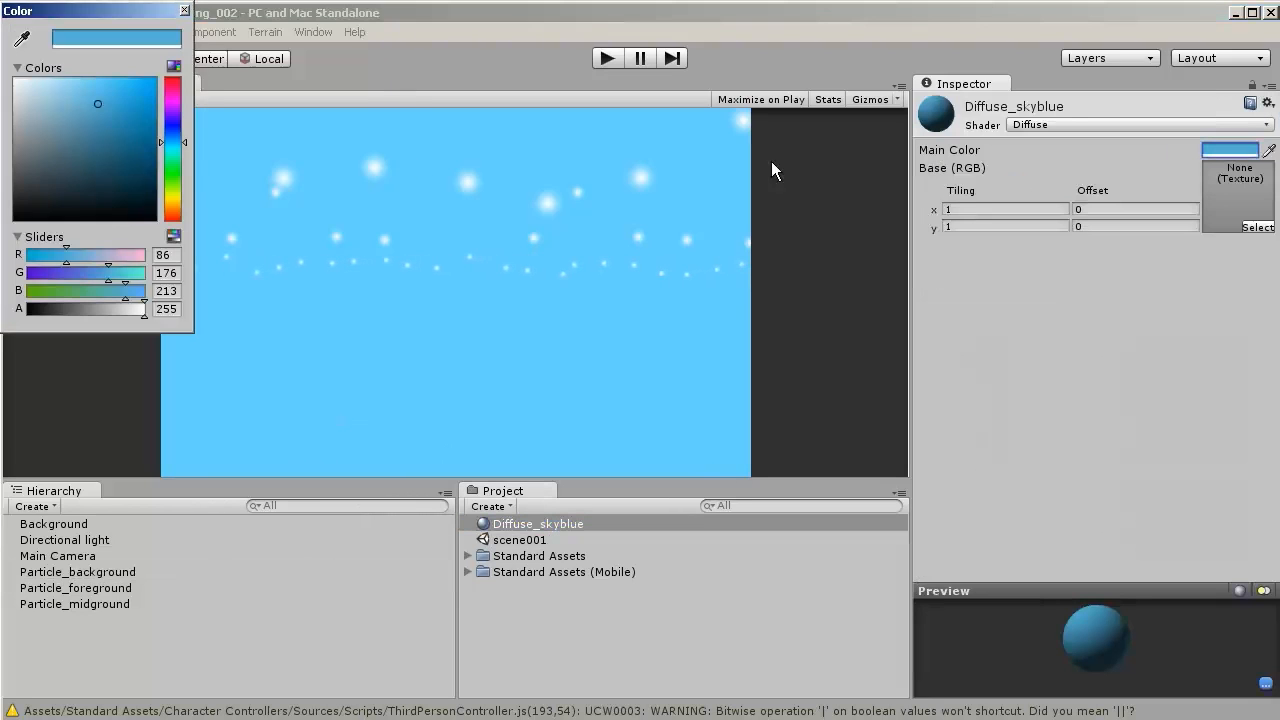
pyautogui.click(171, 131)
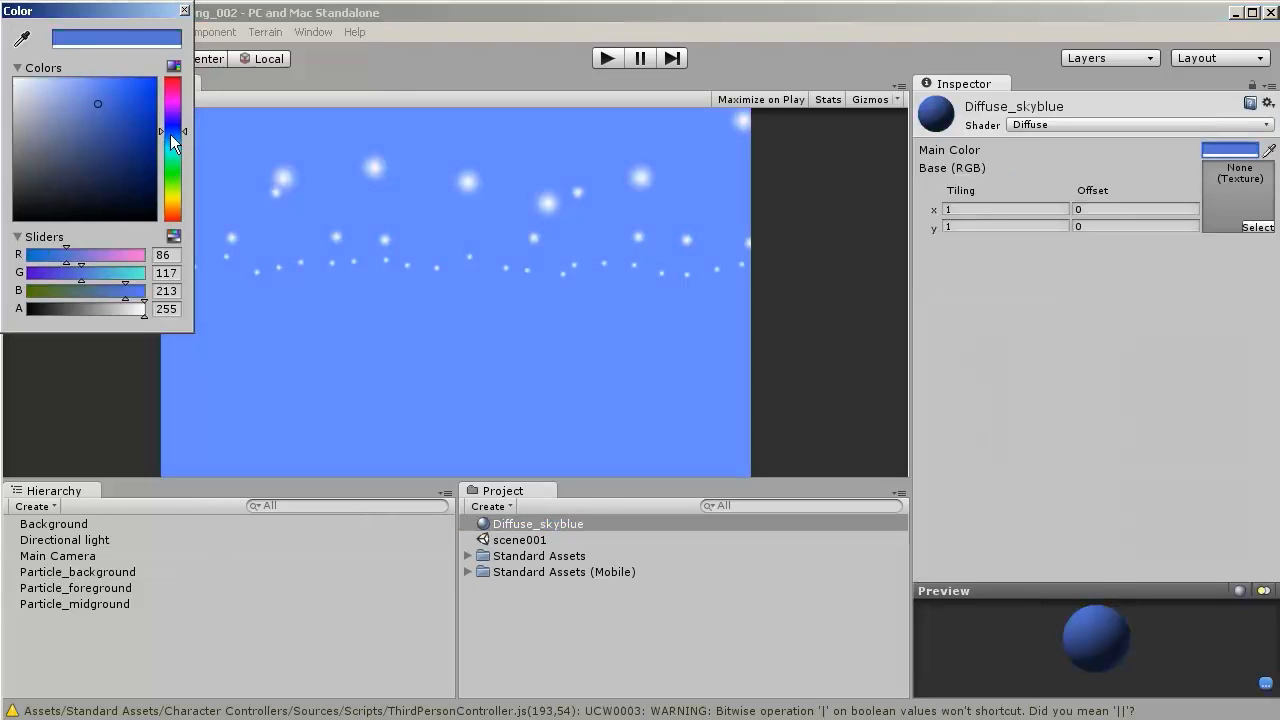
pyautogui.moveTo(127, 124)
pyautogui.mouseDown()
pyautogui.moveTo(116, 108)
pyautogui.moveTo(174, 136)
pyautogui.mouseUp()
pyautogui.click(127, 113)
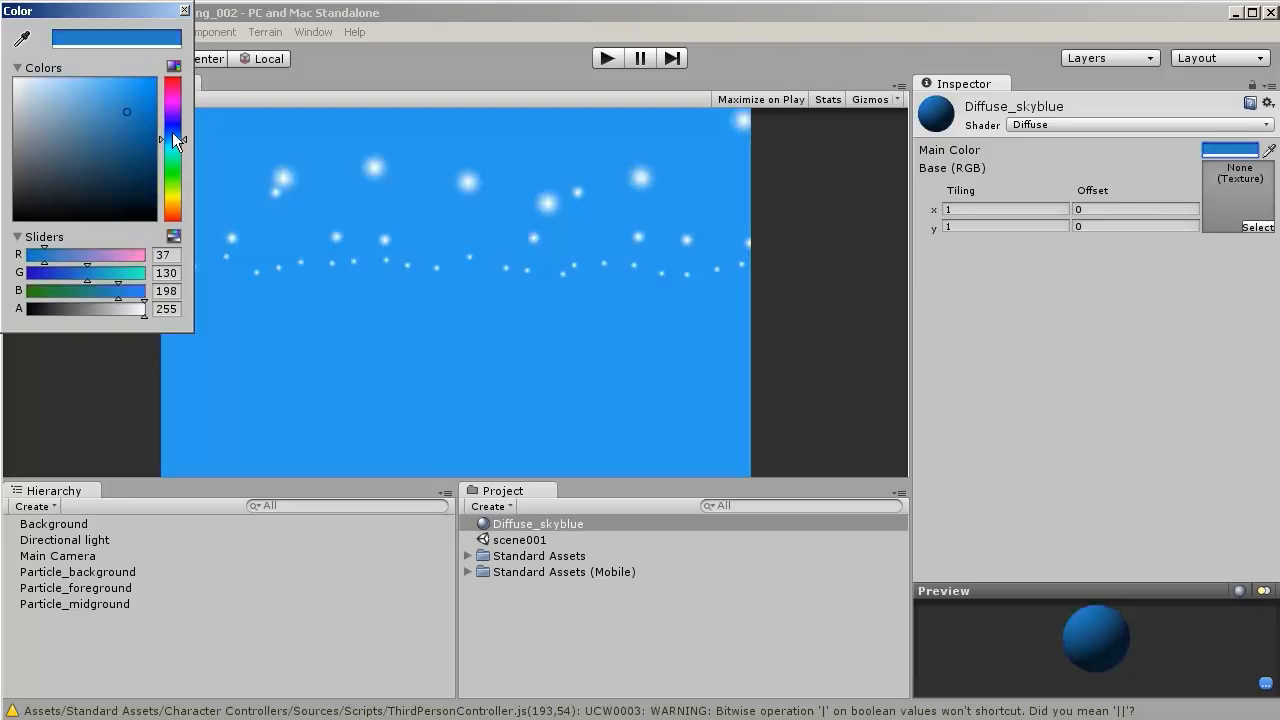
pyautogui.click(175, 132)
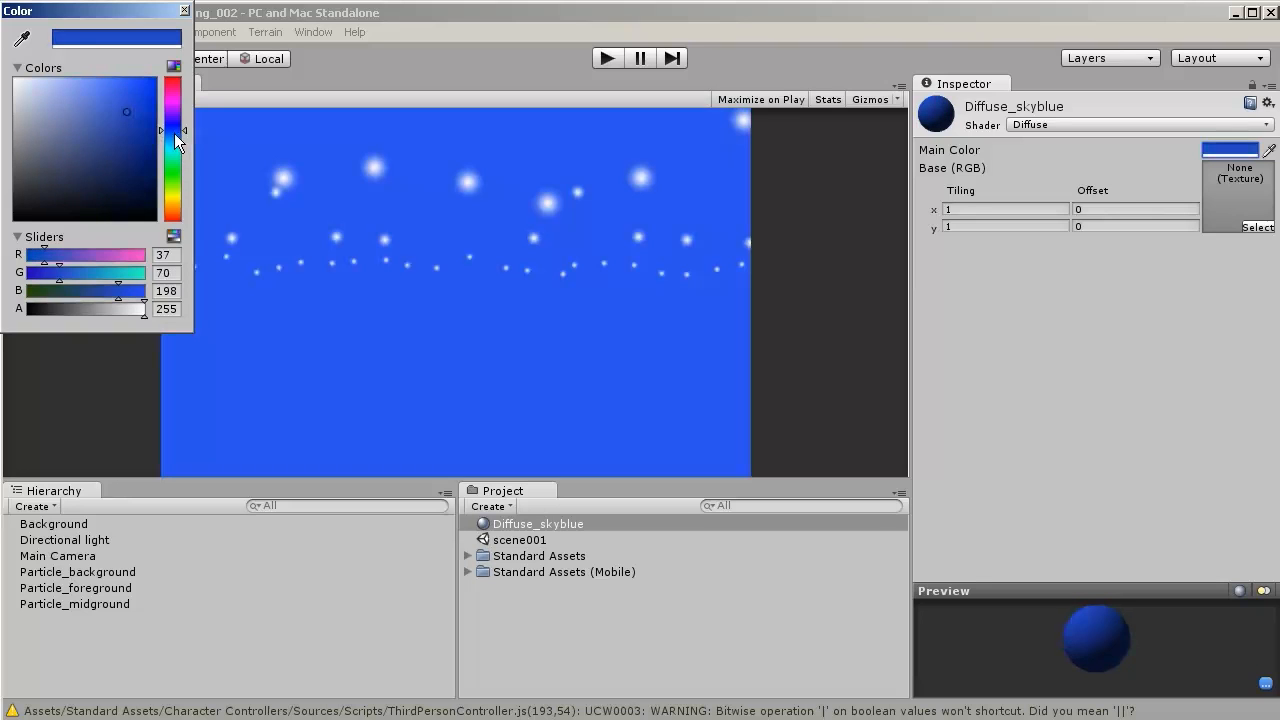
pyautogui.click(173, 135)
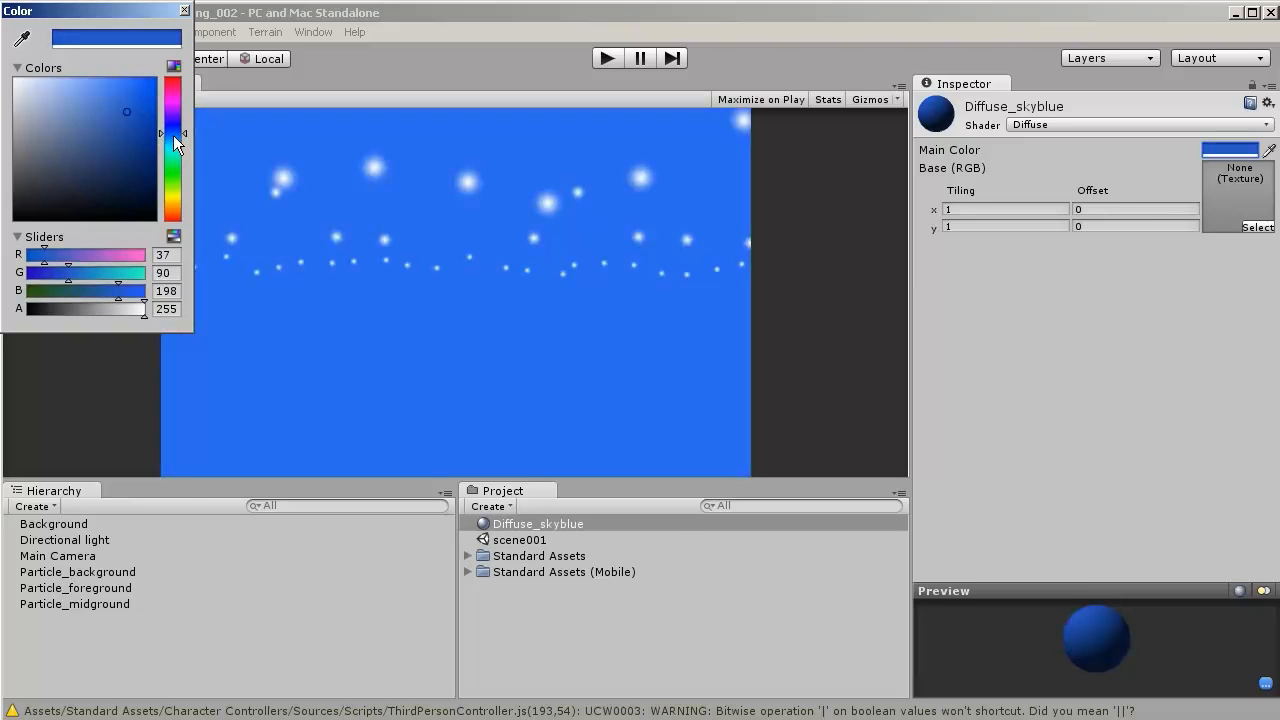
pyautogui.moveTo(128, 102); pyautogui.dragTo(126, 90)
pyautogui.click(134, 101)
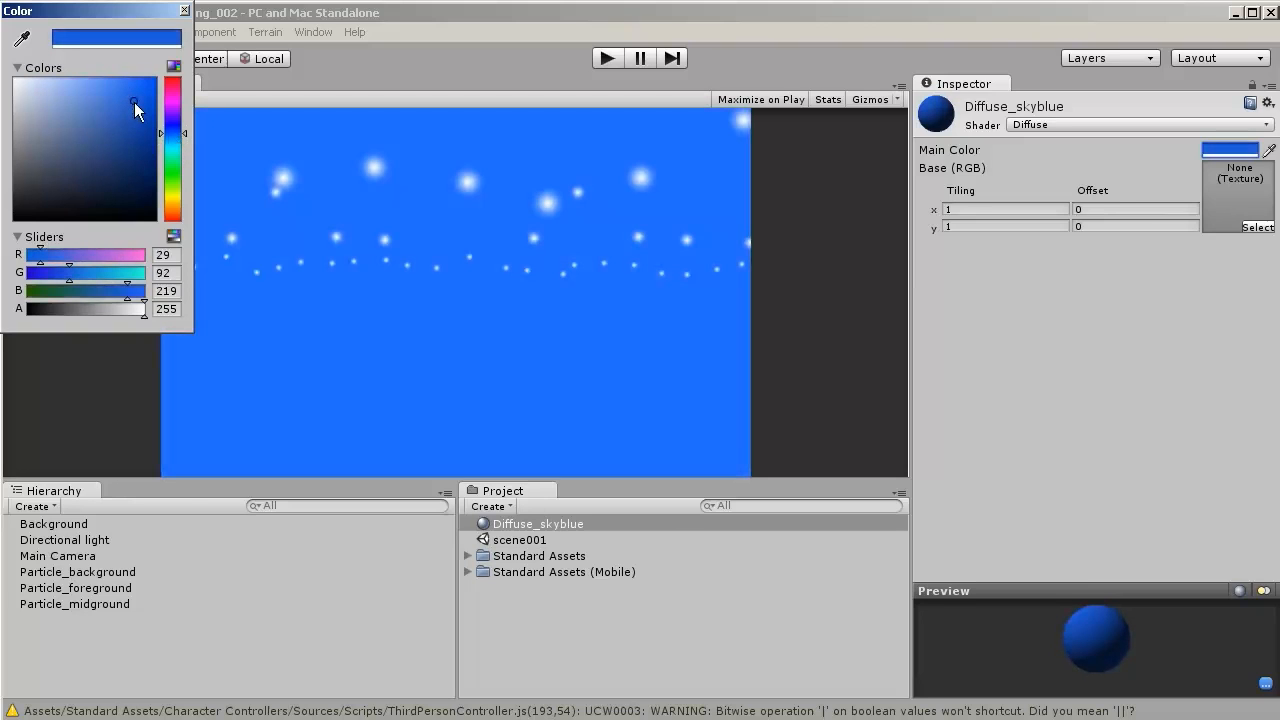
pyautogui.click(184, 11)
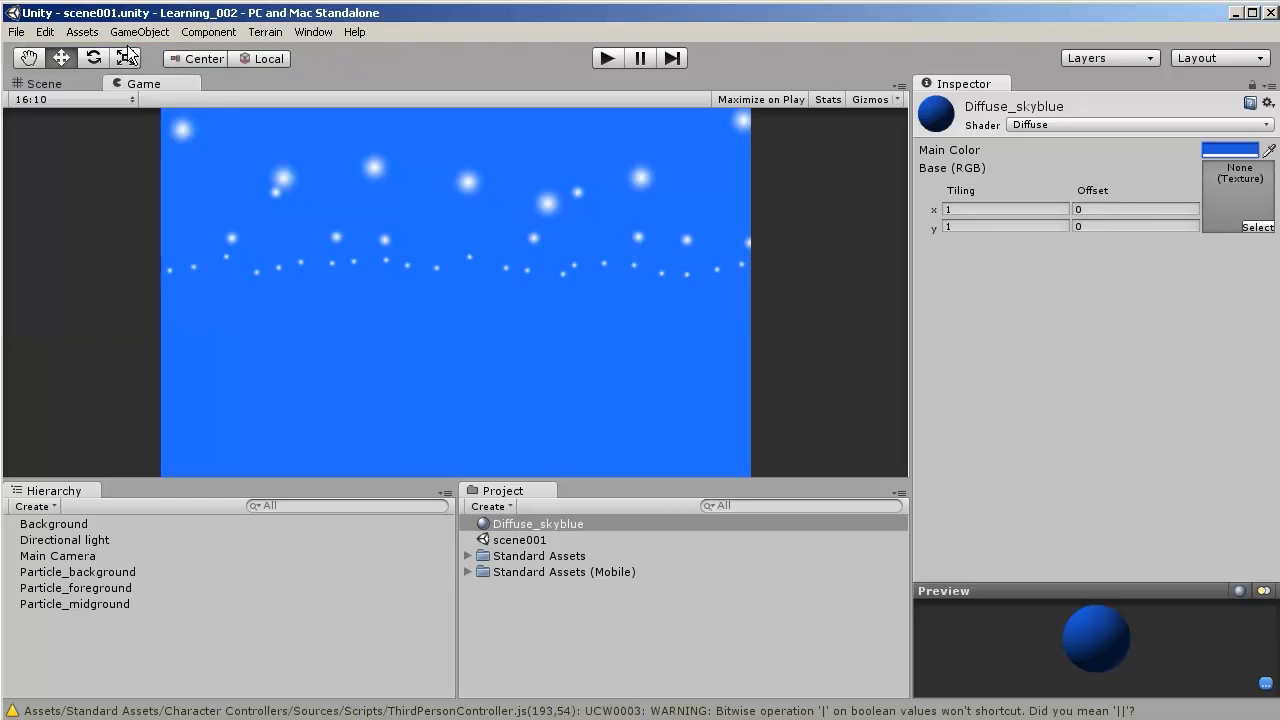
pyautogui.click(17, 32)
pyautogui.click(43, 95)
pyautogui.click(786, 97)
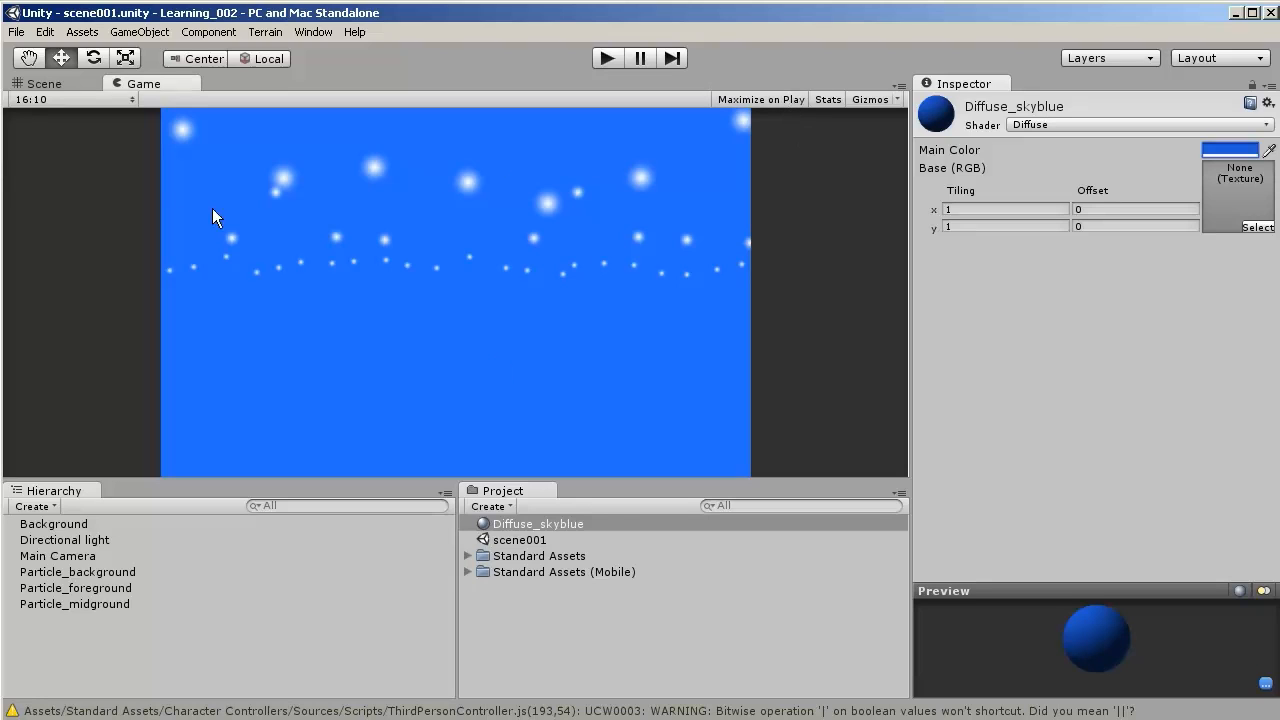
pyautogui.click(86, 32)
pyautogui.moveTo(50, 38)
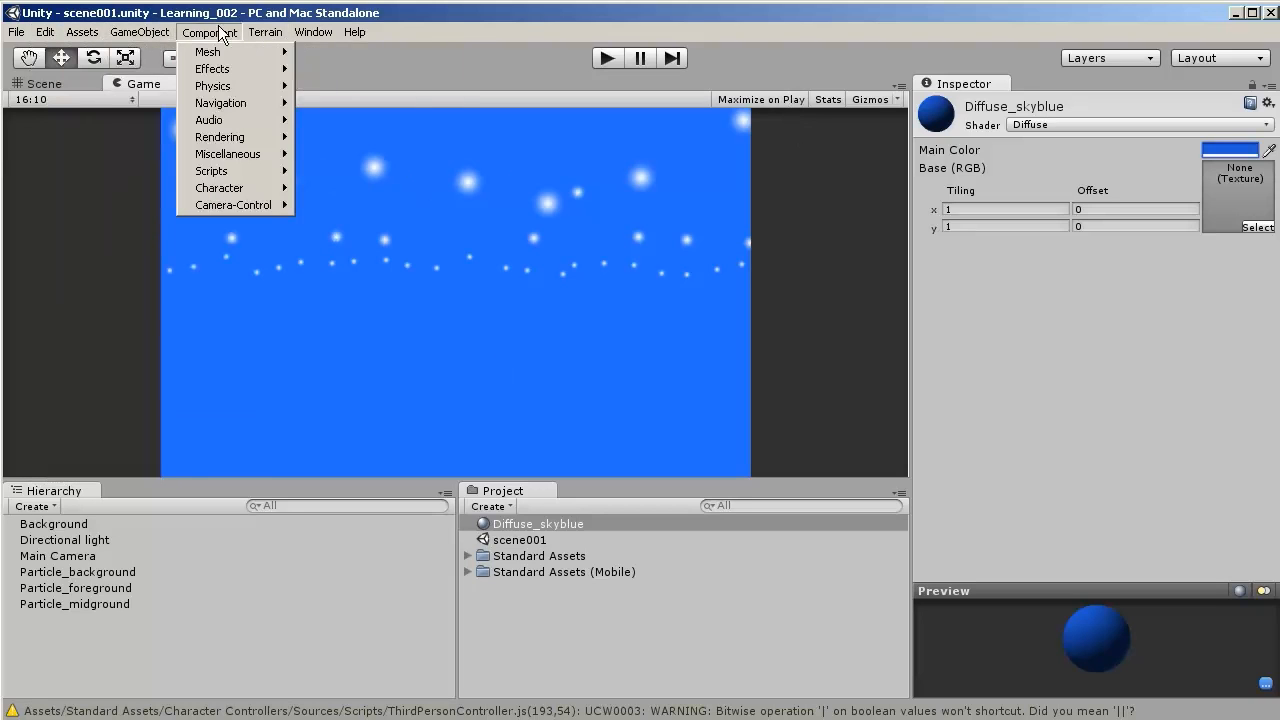
# - Switch to Chrome and open the User Manual from the support documentation on the Unity website
pyautogui.moveTo(315, 34)
pyautogui.moveTo(153, 38)
pyautogui.click(539, 63)
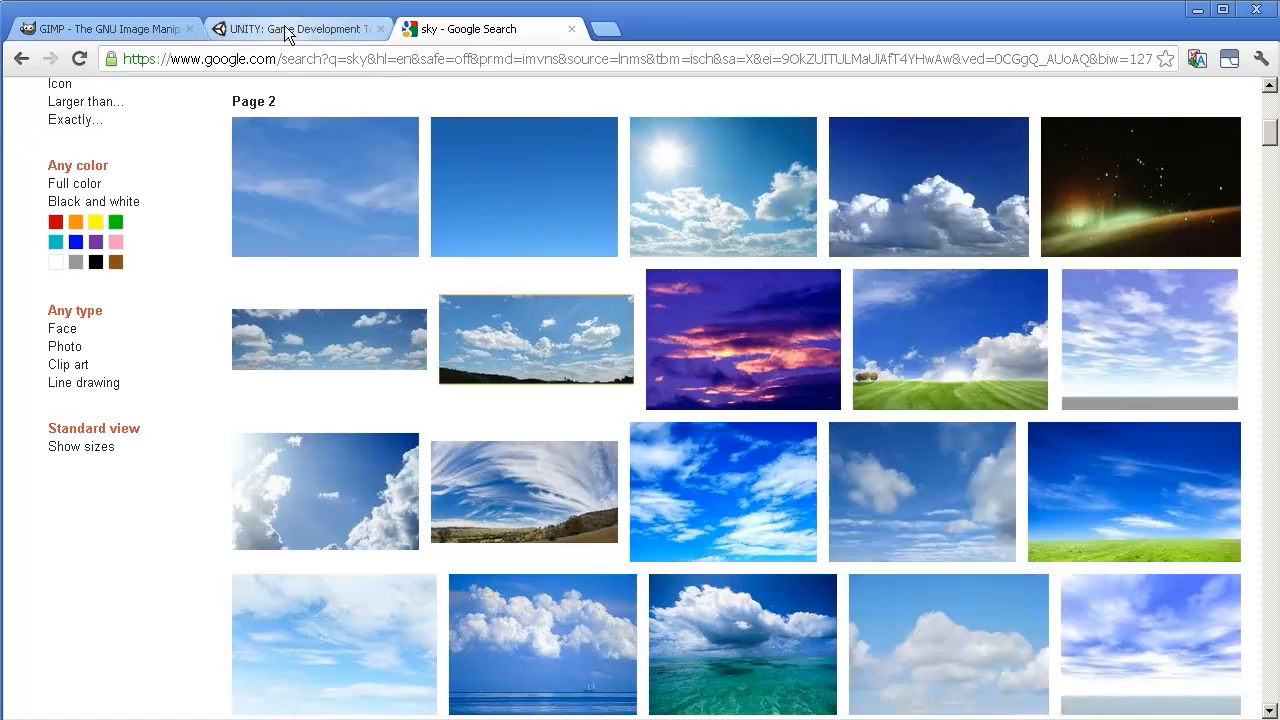
pyautogui.click(286, 30)
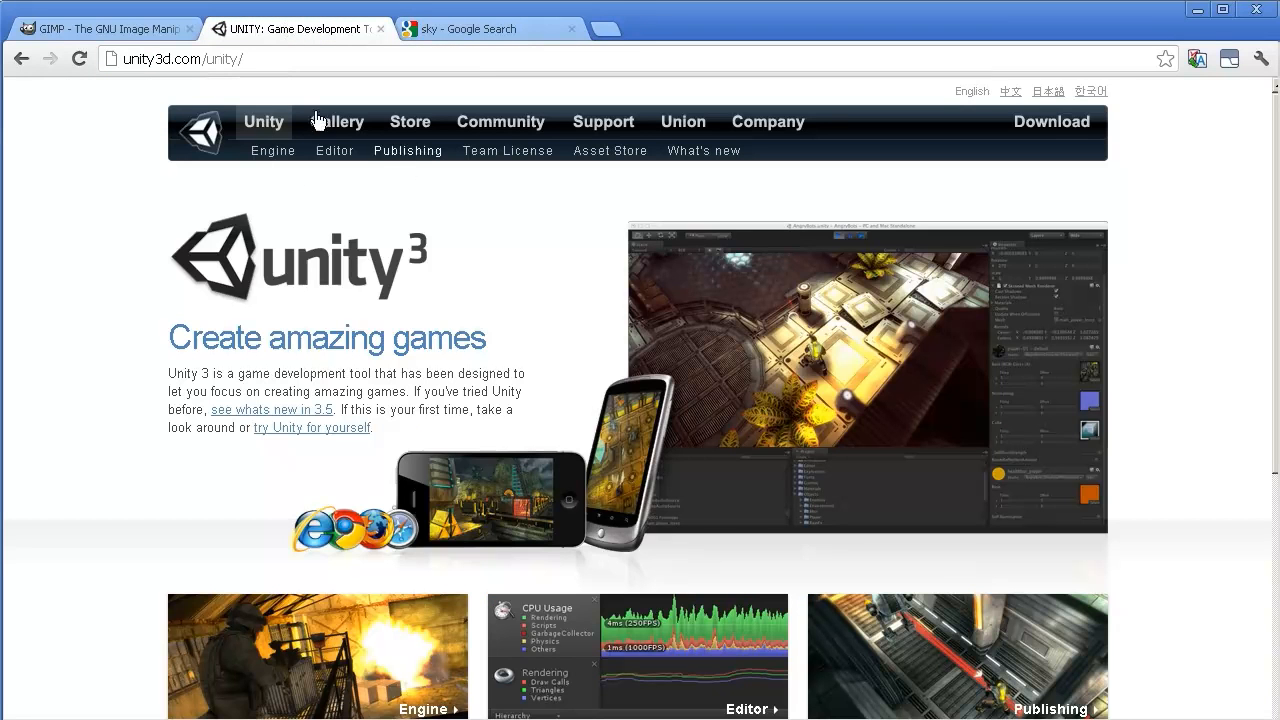
pyautogui.click(589, 122)
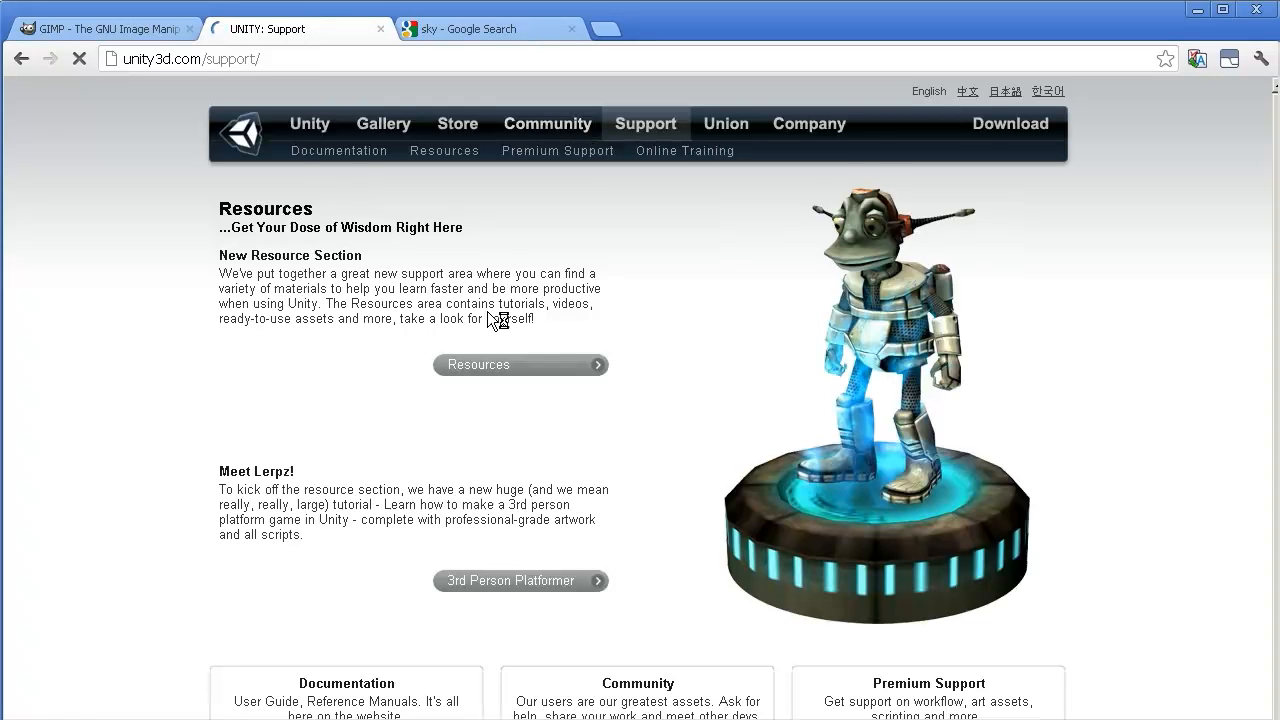
pyautogui.click(355, 158)
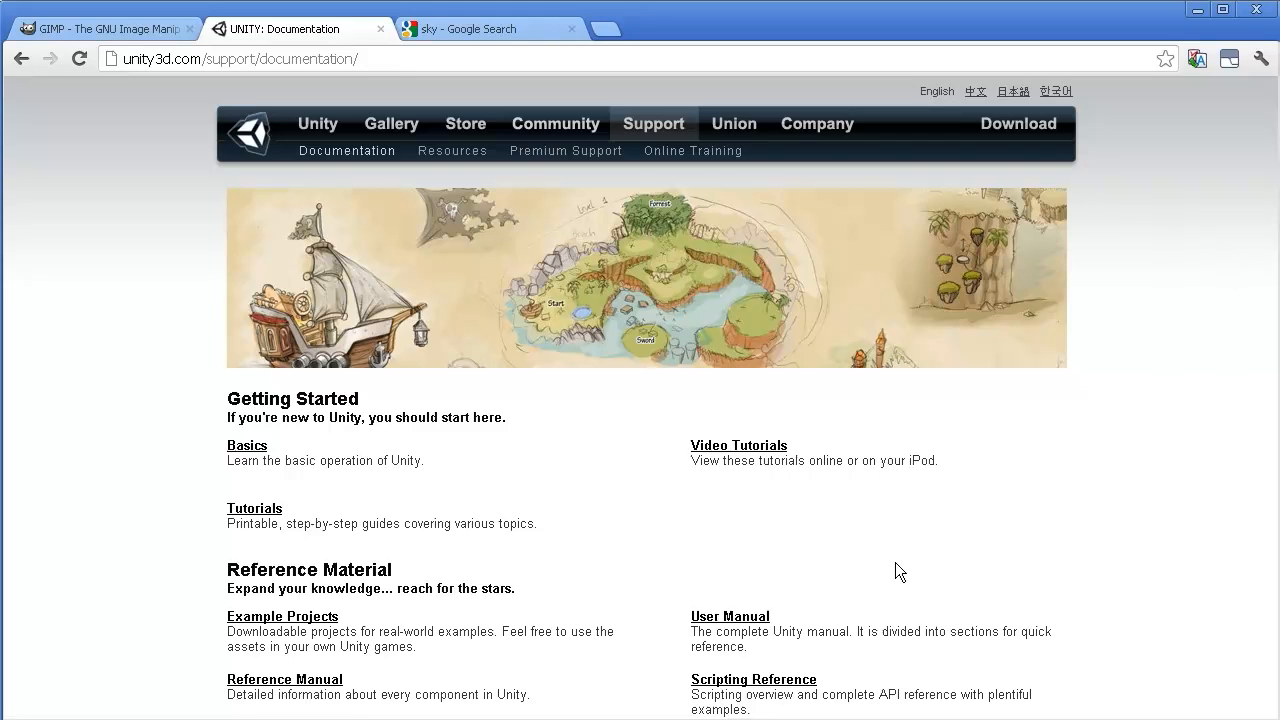
pyautogui.click(716, 616)
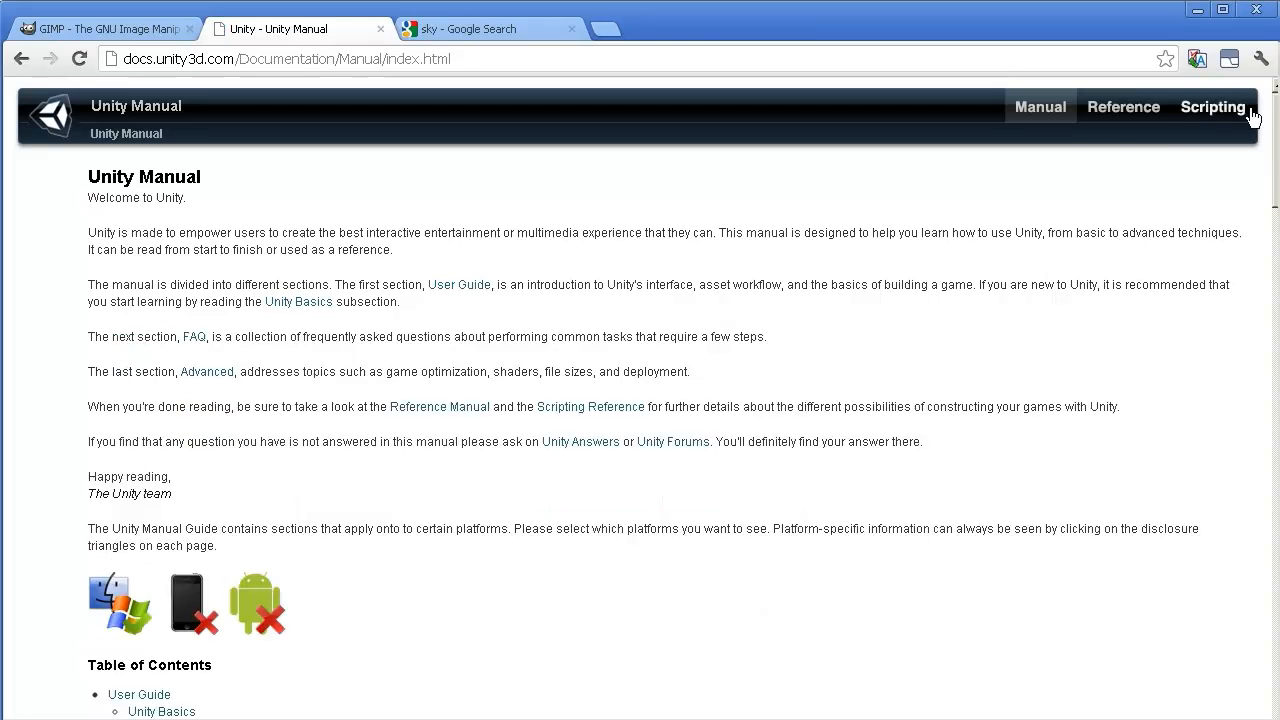
# - Find "parti" in the manual's table of contents and open the Particle Systems page to view its Shuriken overview
pyautogui.moveTo(1274, 109); pyautogui.dragTo(1257, 245)
pyautogui.hotkey('ctrl', 'f')
pyautogui.write('parti')
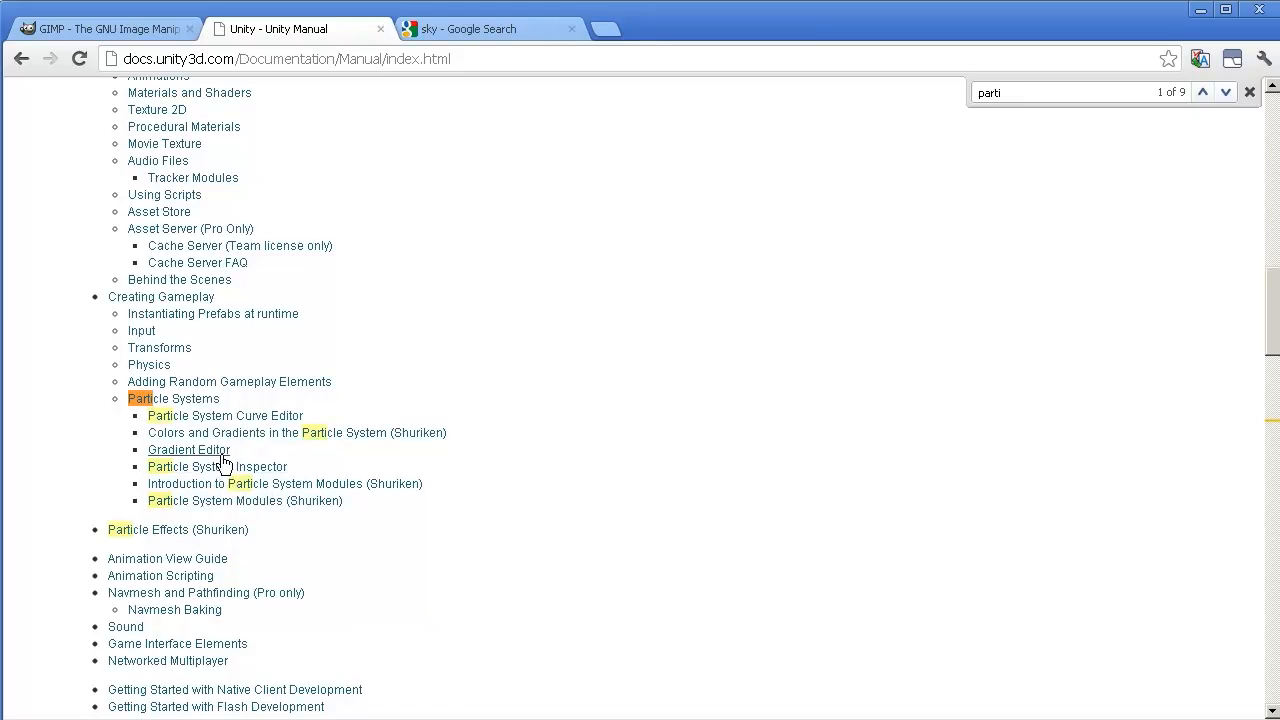
pyautogui.click(184, 400)
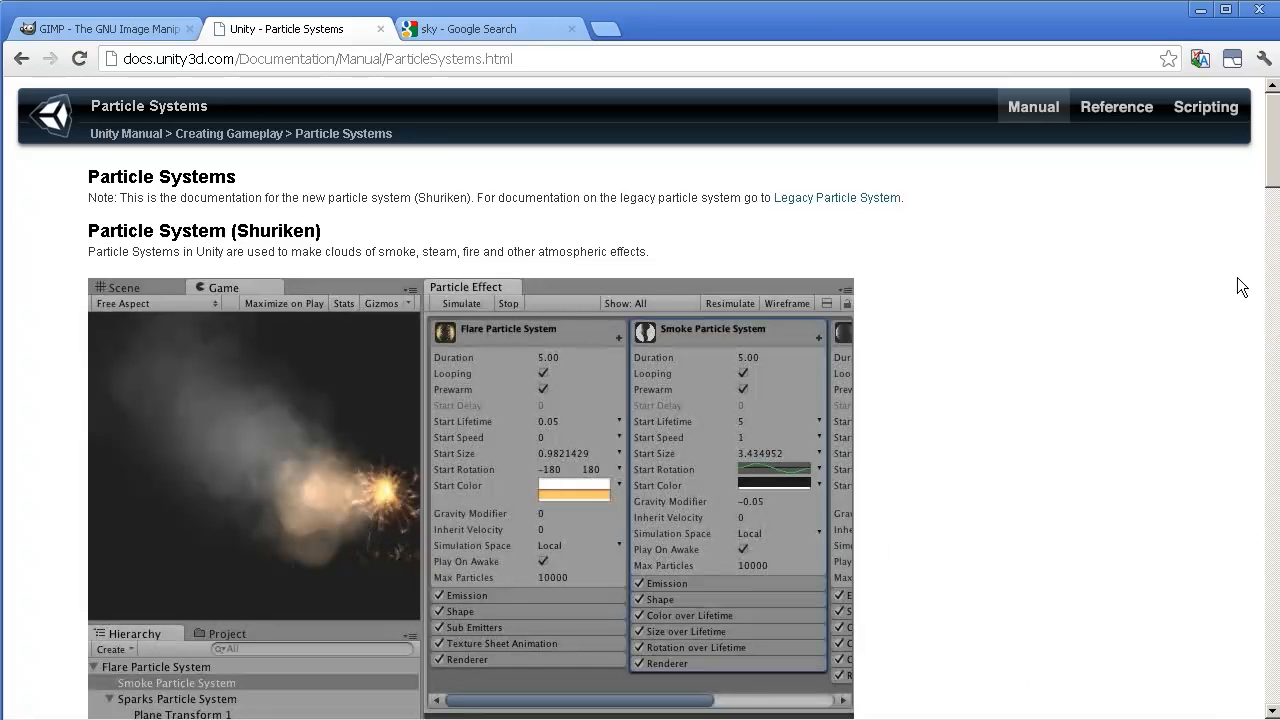
pyautogui.moveTo(1271, 159)
pyautogui.mouseDown()
pyautogui.moveTo(1276, 317)
pyautogui.moveTo(1276, 180)
pyautogui.mouseUp()
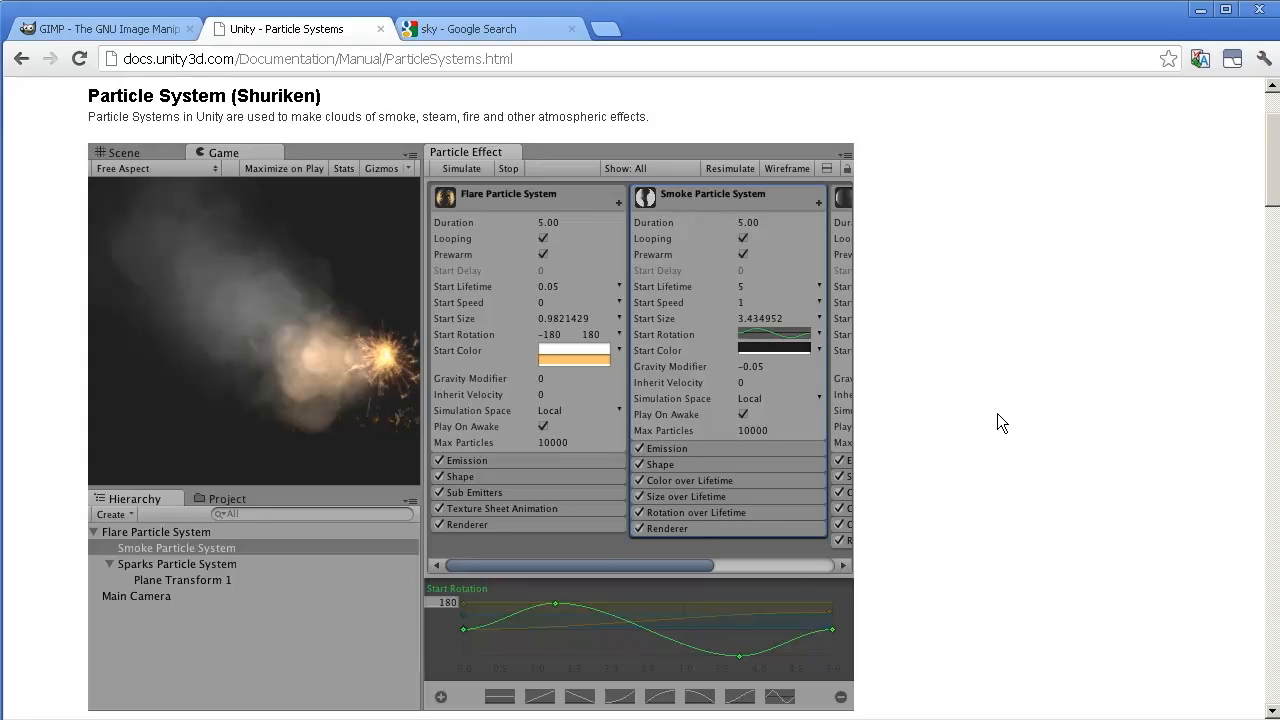
pyautogui.moveTo(1270, 163)
pyautogui.mouseDown()
pyautogui.moveTo(1272, 115)
pyautogui.moveTo(1274, 144)
pyautogui.mouseUp()
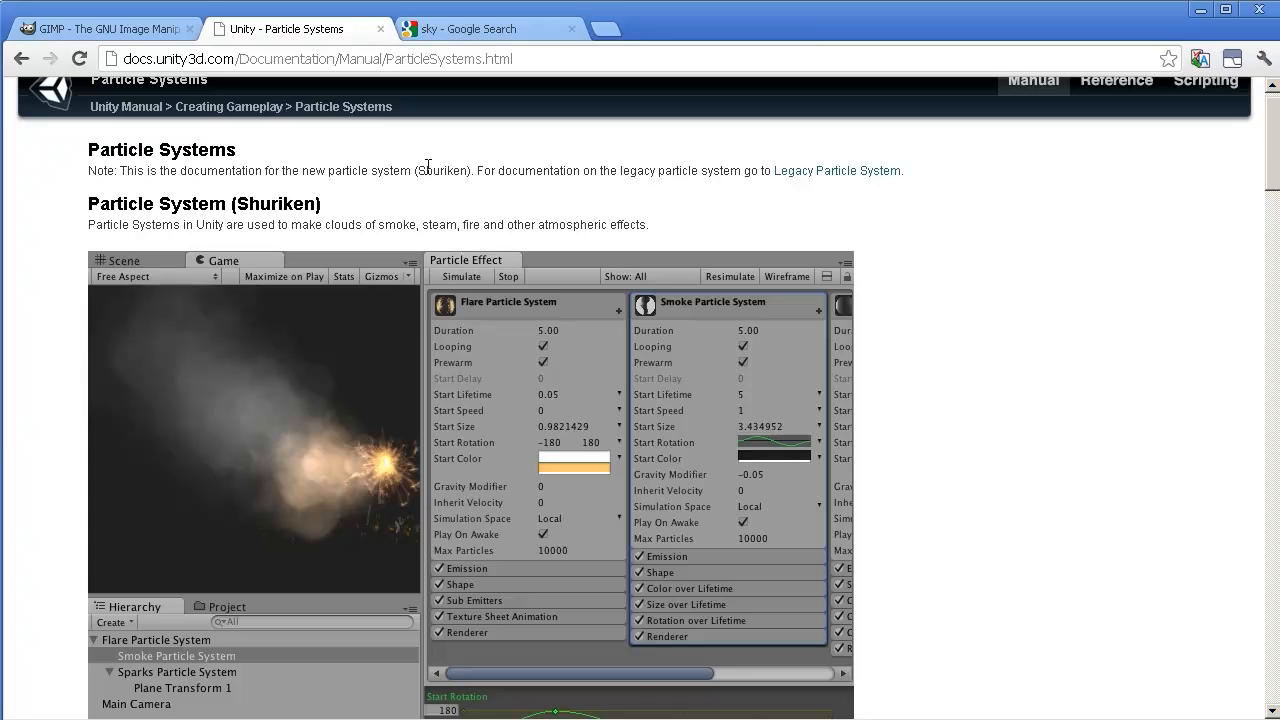
# - Open the Legacy Particle System page and read through its emitter, animator and renderer sections to the end
pyautogui.click(826, 177)
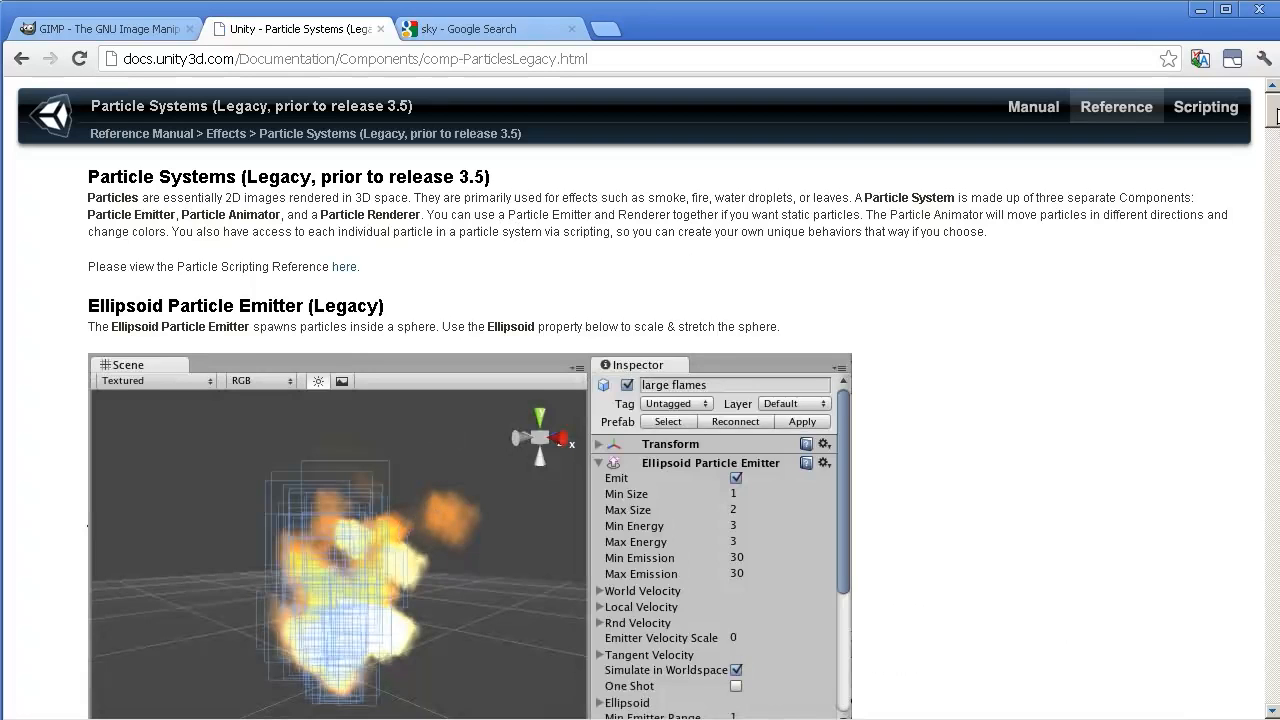
pyautogui.scroll(-2, 1277, 115)
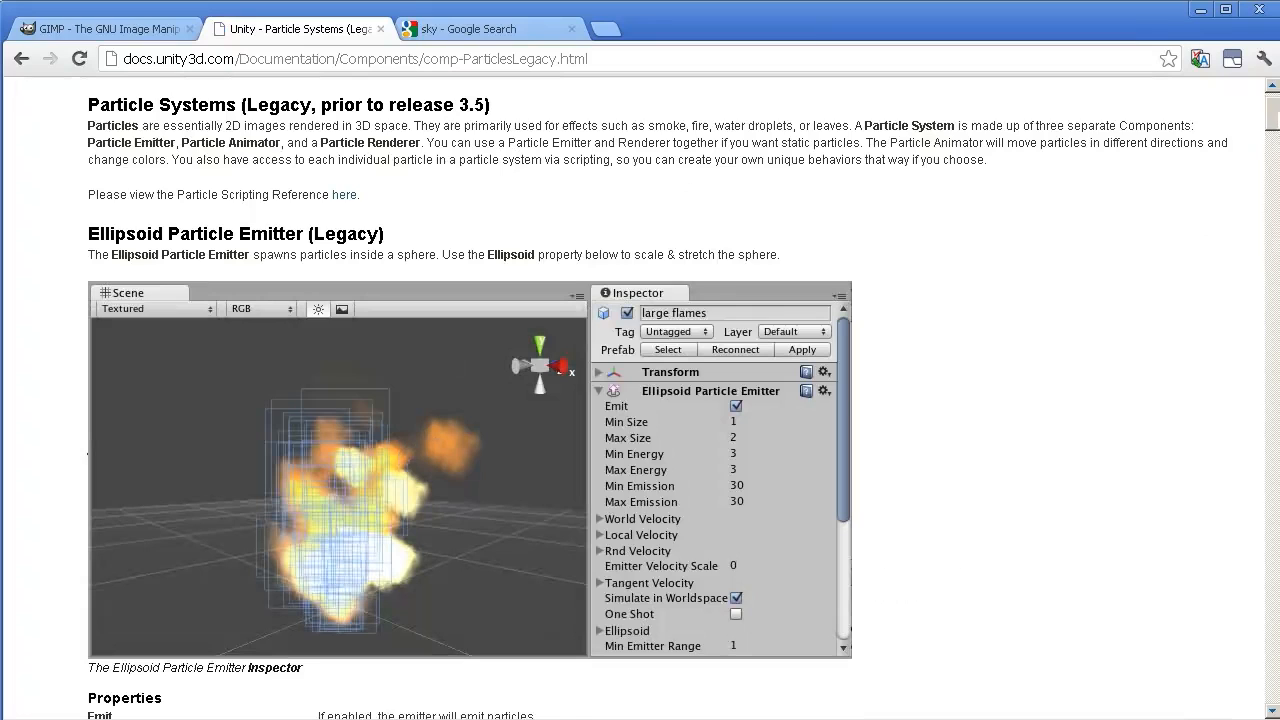
pyautogui.scroll(-1, 684, 400)
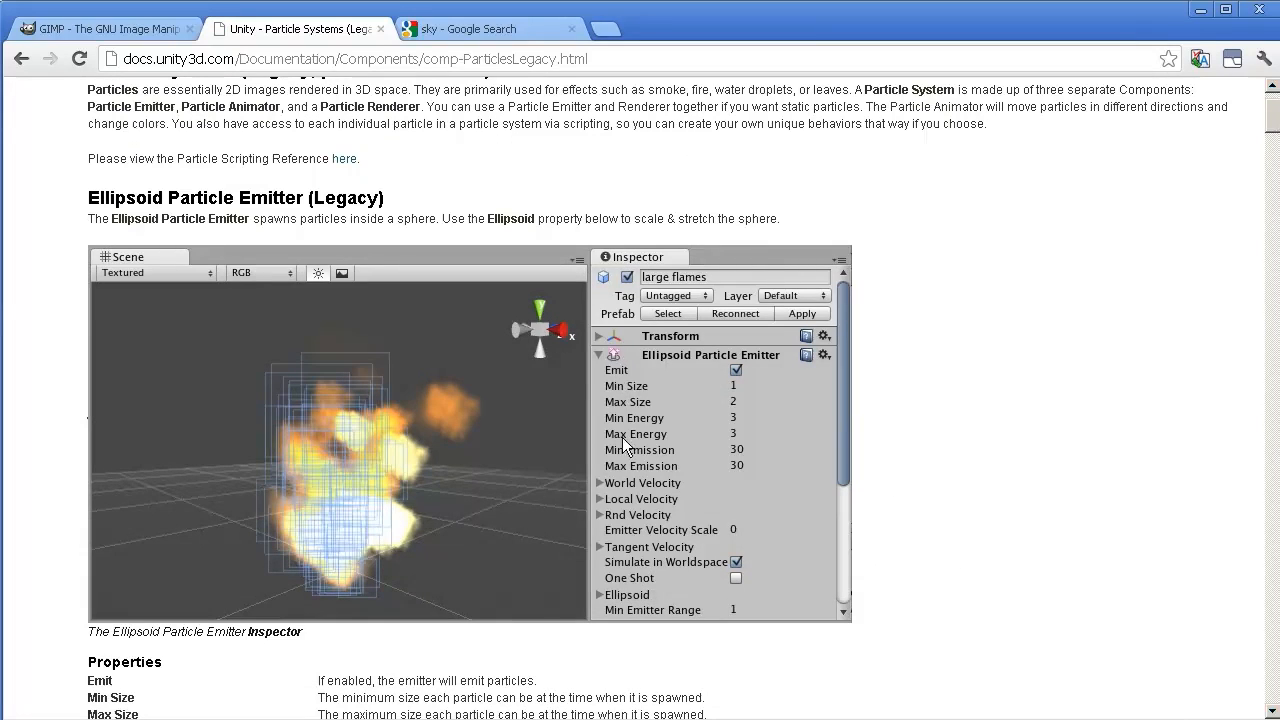
pyautogui.moveTo(1276, 120); pyautogui.dragTo(1276, 150)
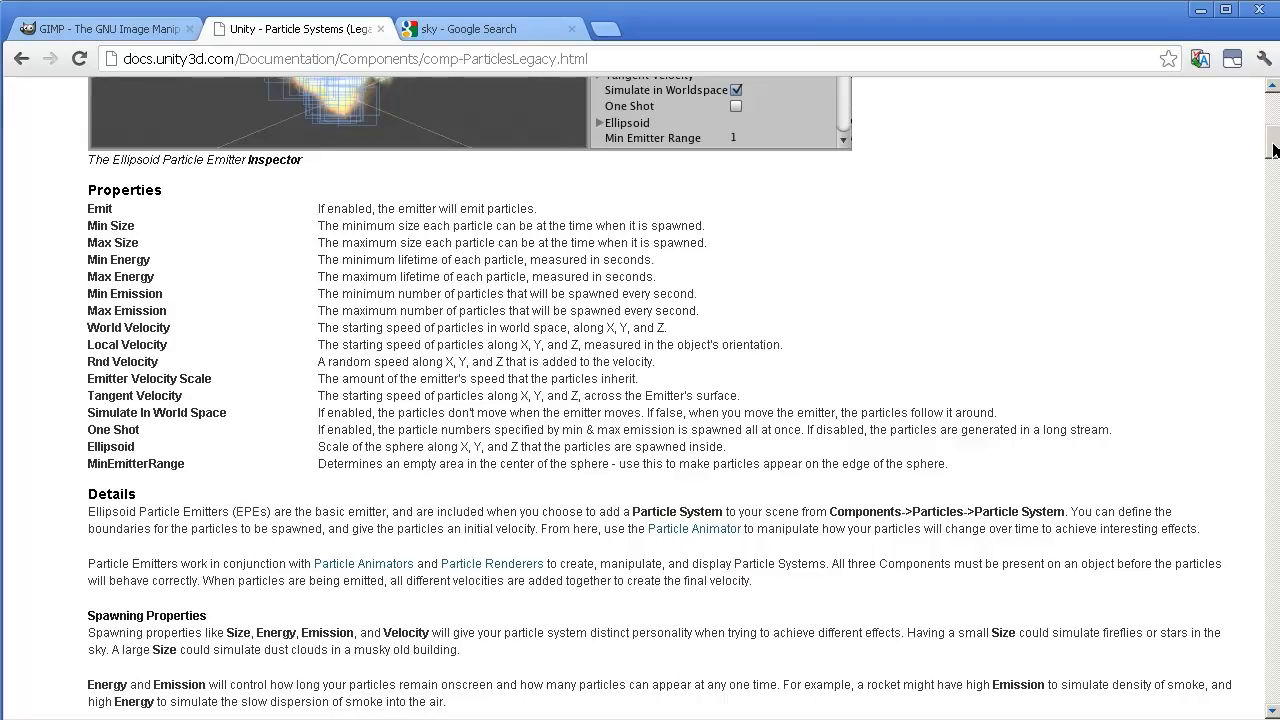
pyautogui.moveTo(1275, 157); pyautogui.dragTo(1272, 279)
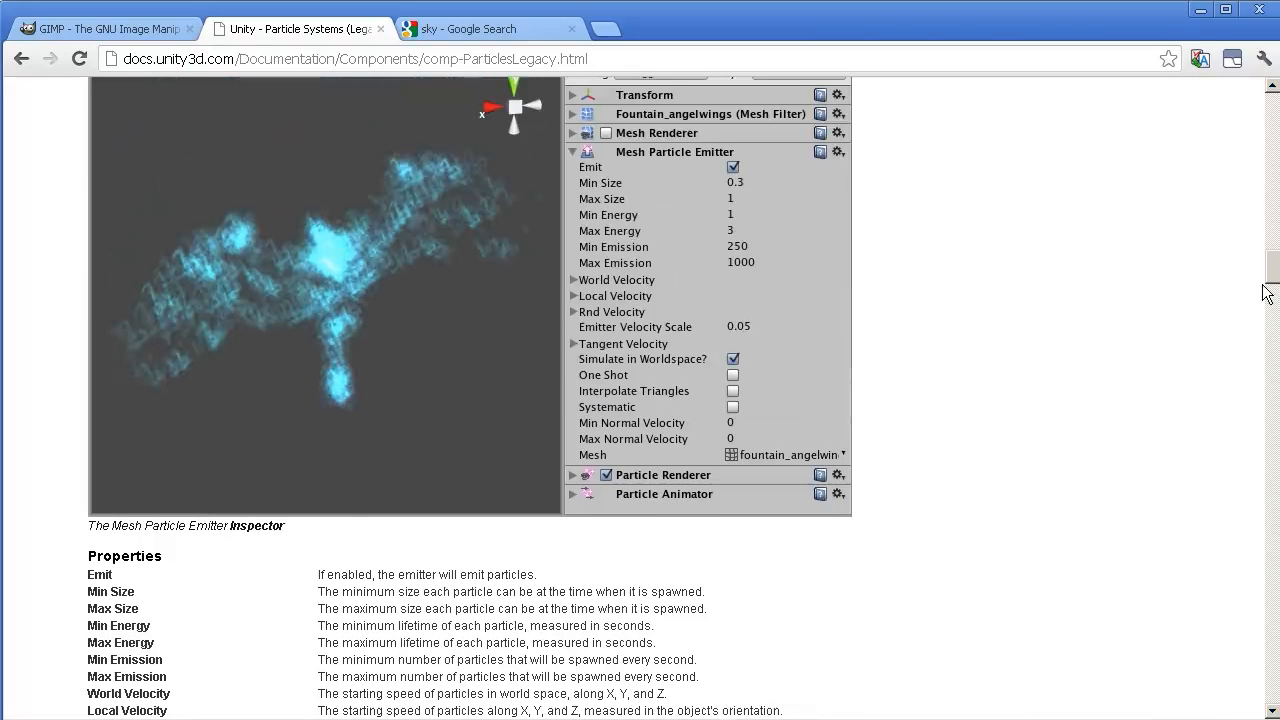
pyautogui.moveTo(1272, 284); pyautogui.dragTo(1274, 479)
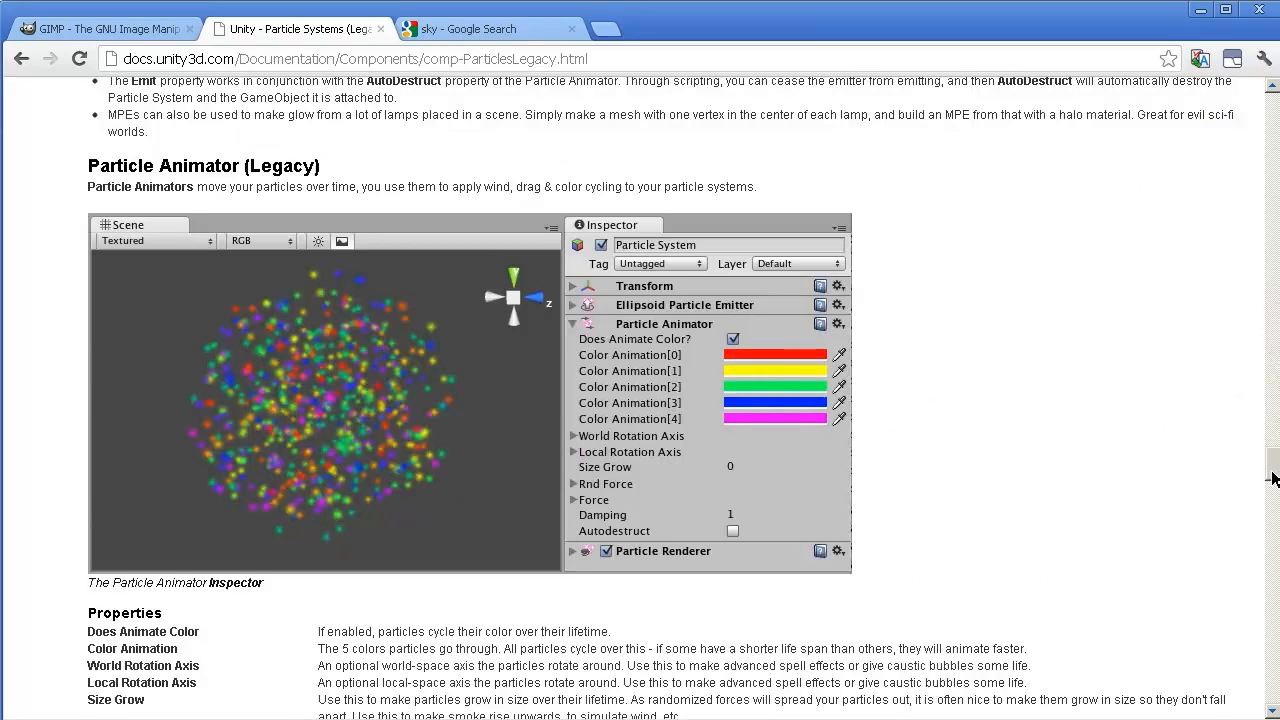
pyautogui.moveTo(1274, 479); pyautogui.dragTo(1272, 706)
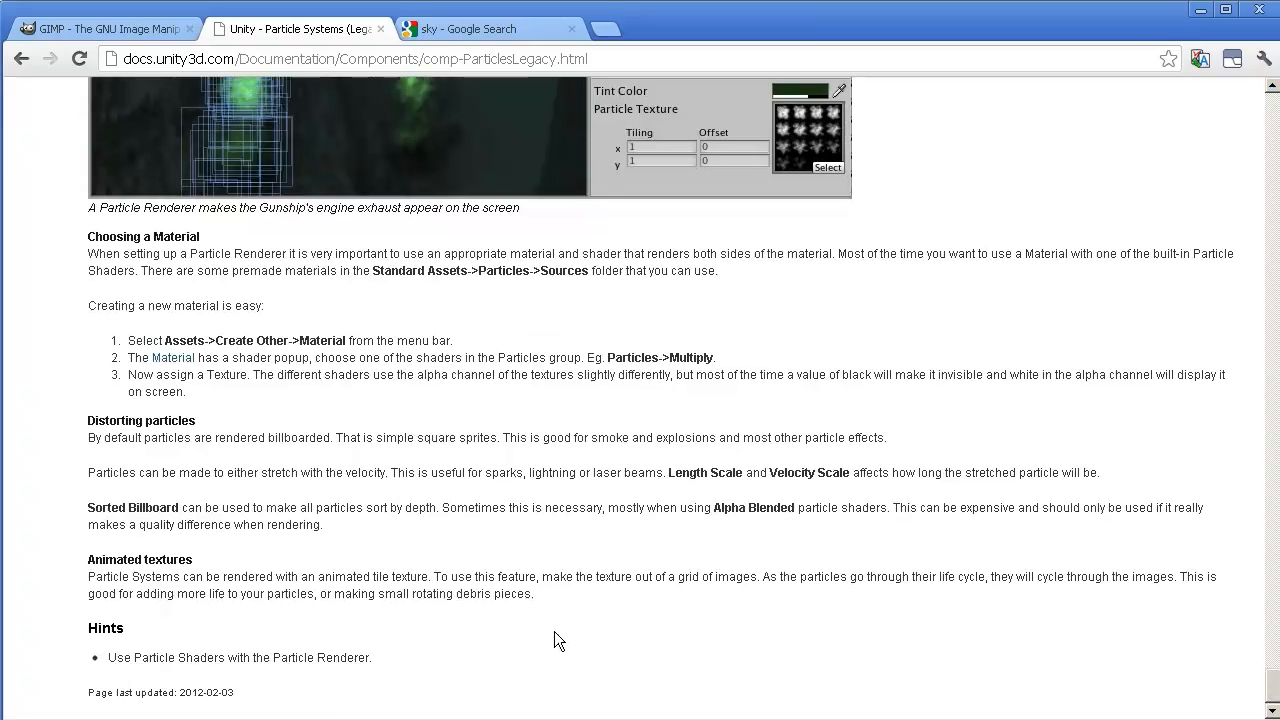
# - Search the legacy particle page for "texture" and go to the third match, in the section on choosing a material
pyautogui.hotkey('ctrl', 'f')
pyautogui.write('parttexture')
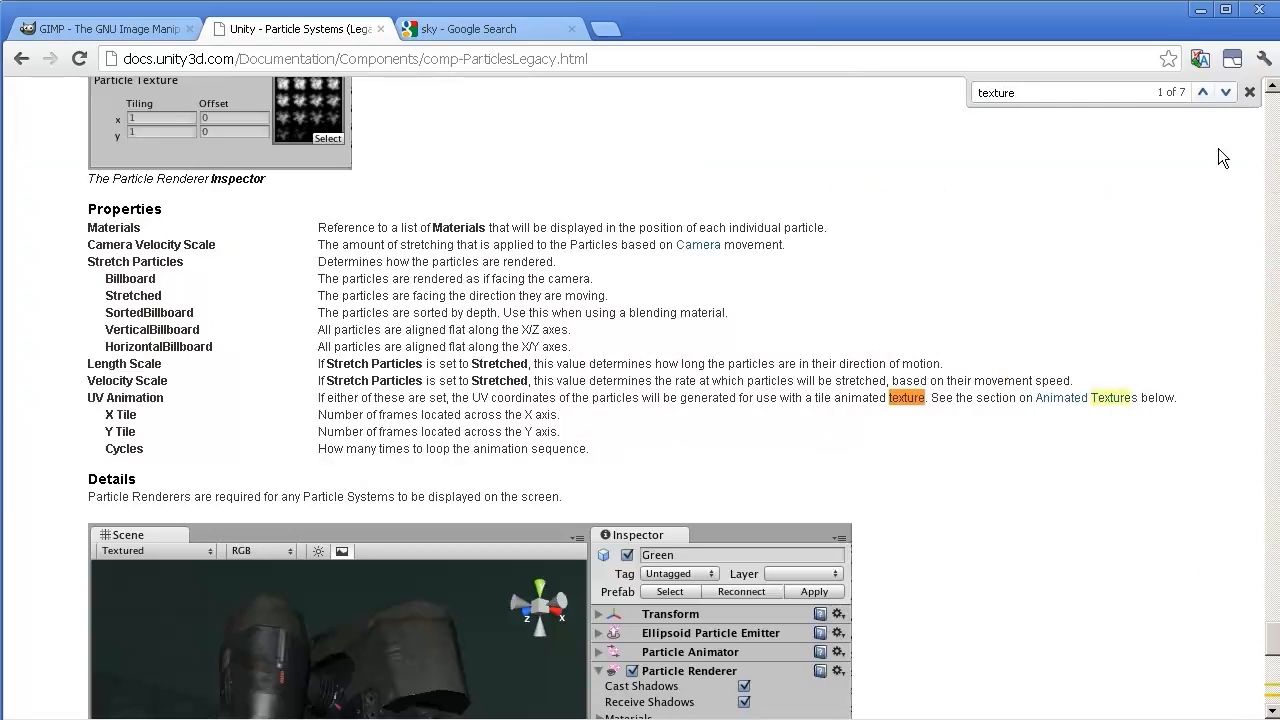
pyautogui.click(1225, 91)
pyautogui.click(1225, 91)
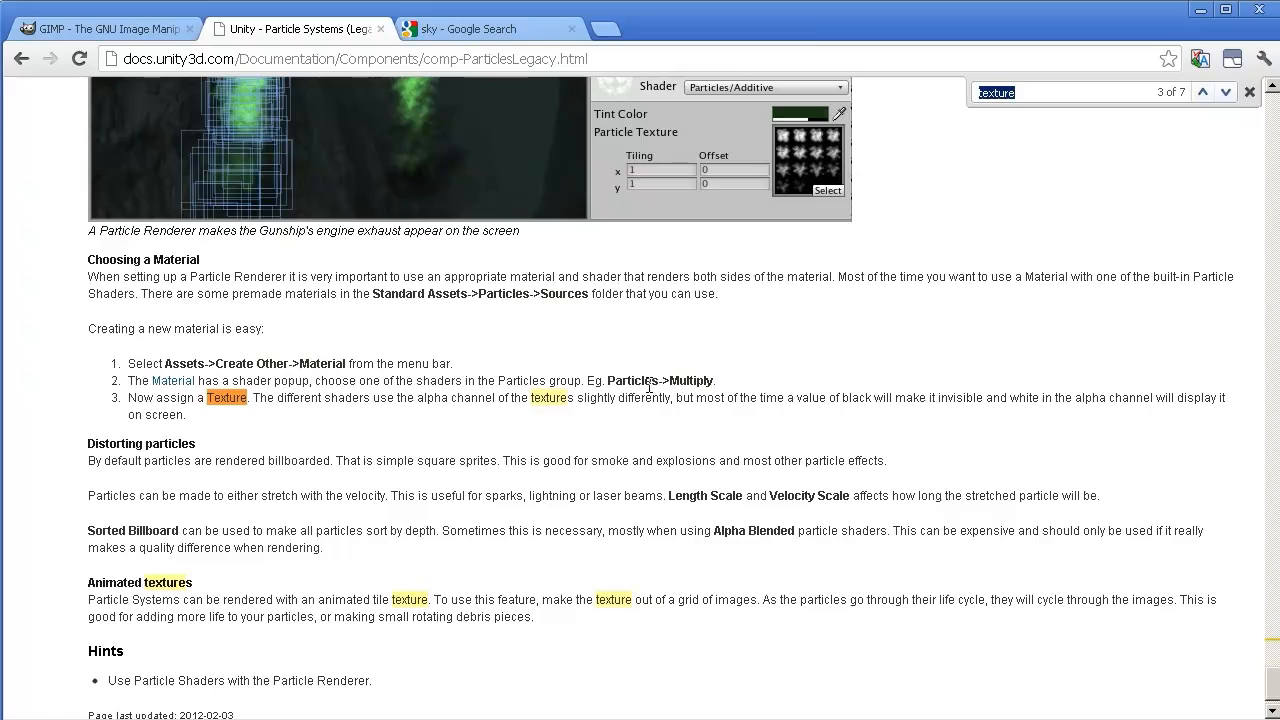
# - Switch to Unity and create a new material named Particle_clouds in the project
pyautogui.hotkey('alt', 'Tab')
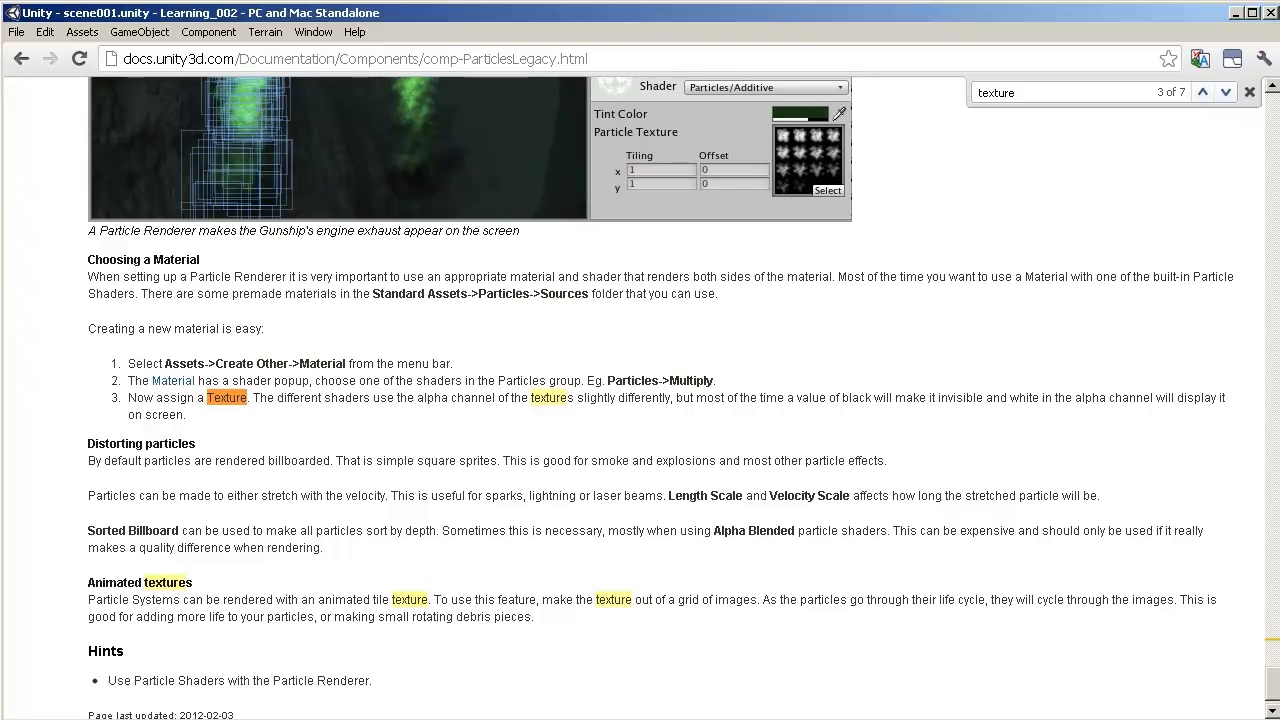
pyautogui.rightClick(600, 603)
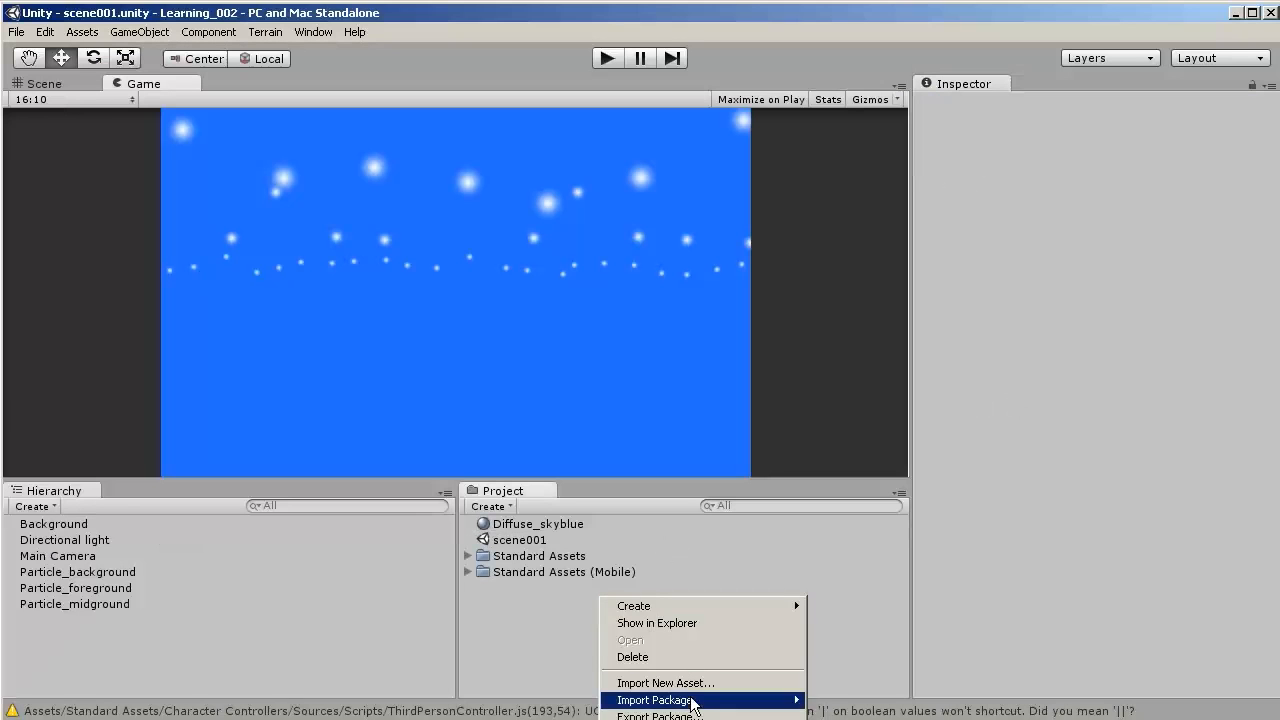
pyautogui.moveTo(735, 607)
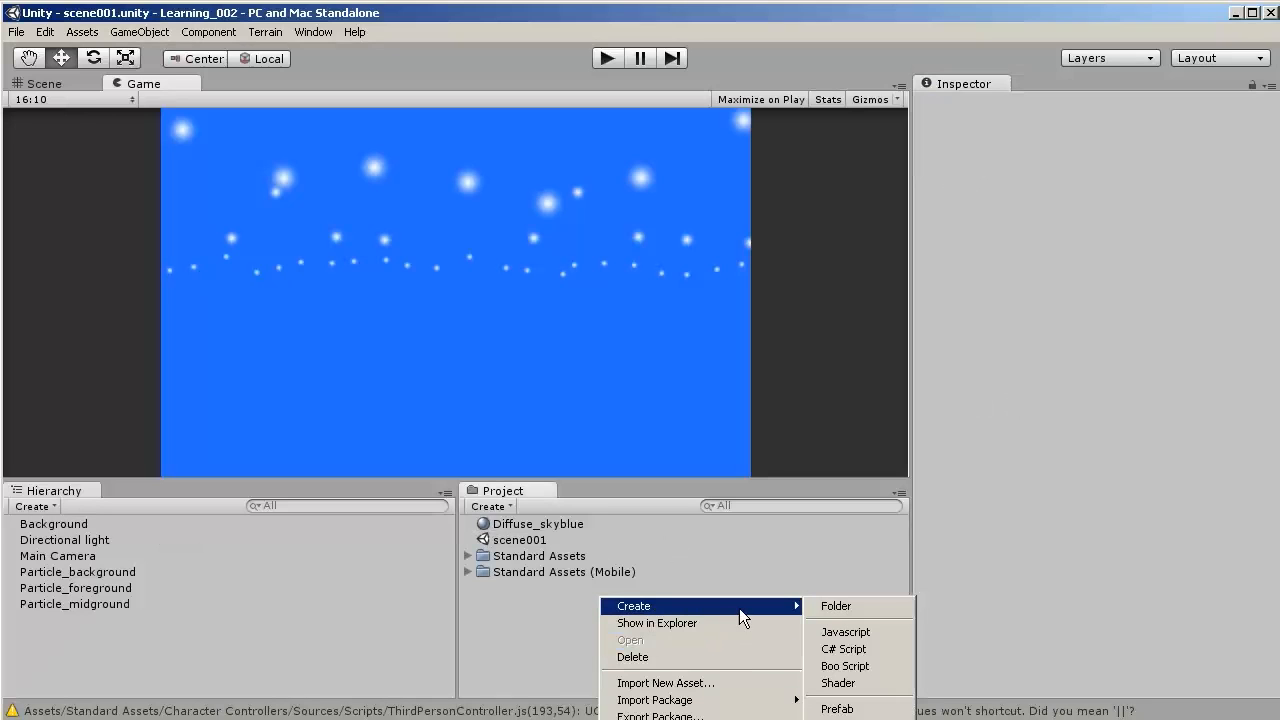
pyautogui.click(870, 718)
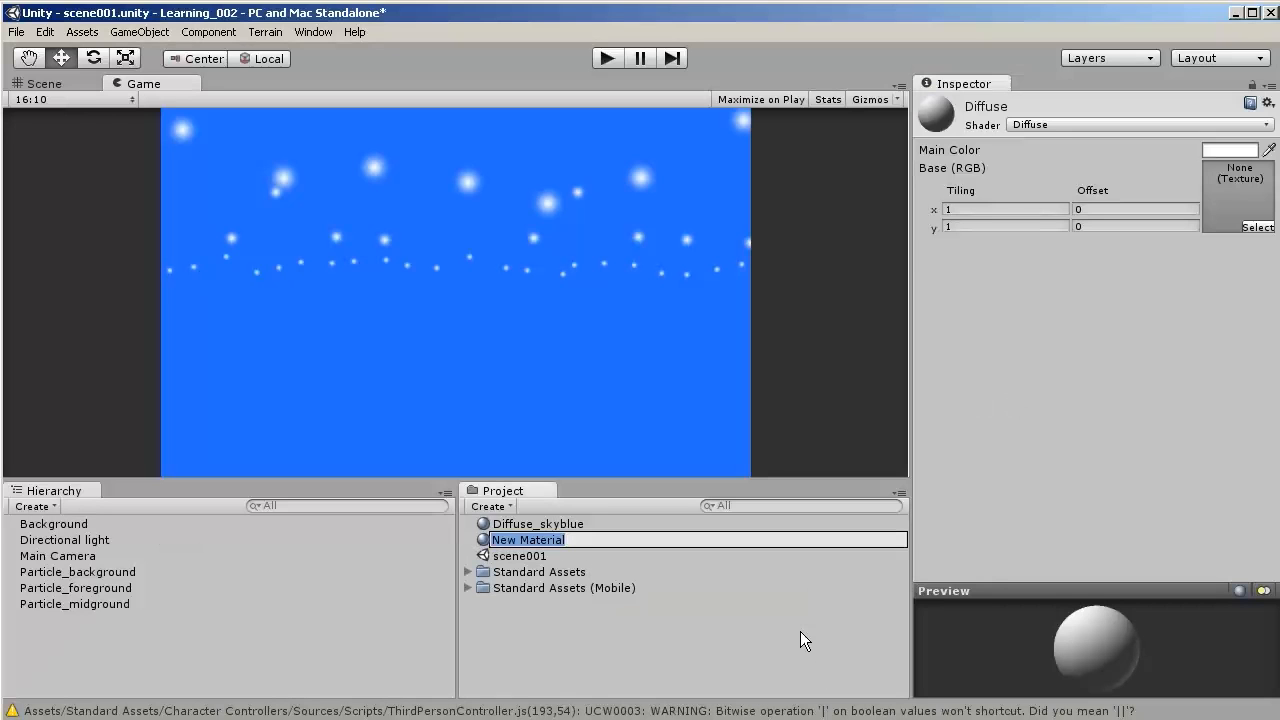
pyautogui.write('Particle')
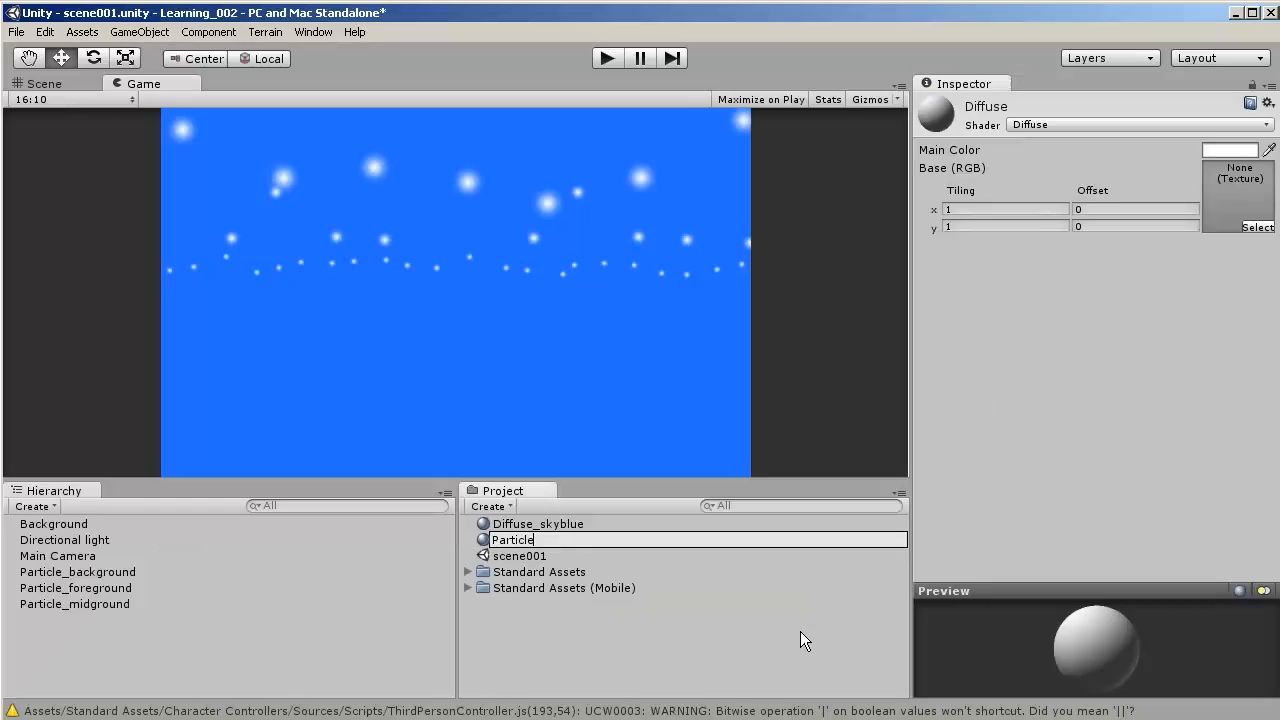
pyautogui.write('_clouds')
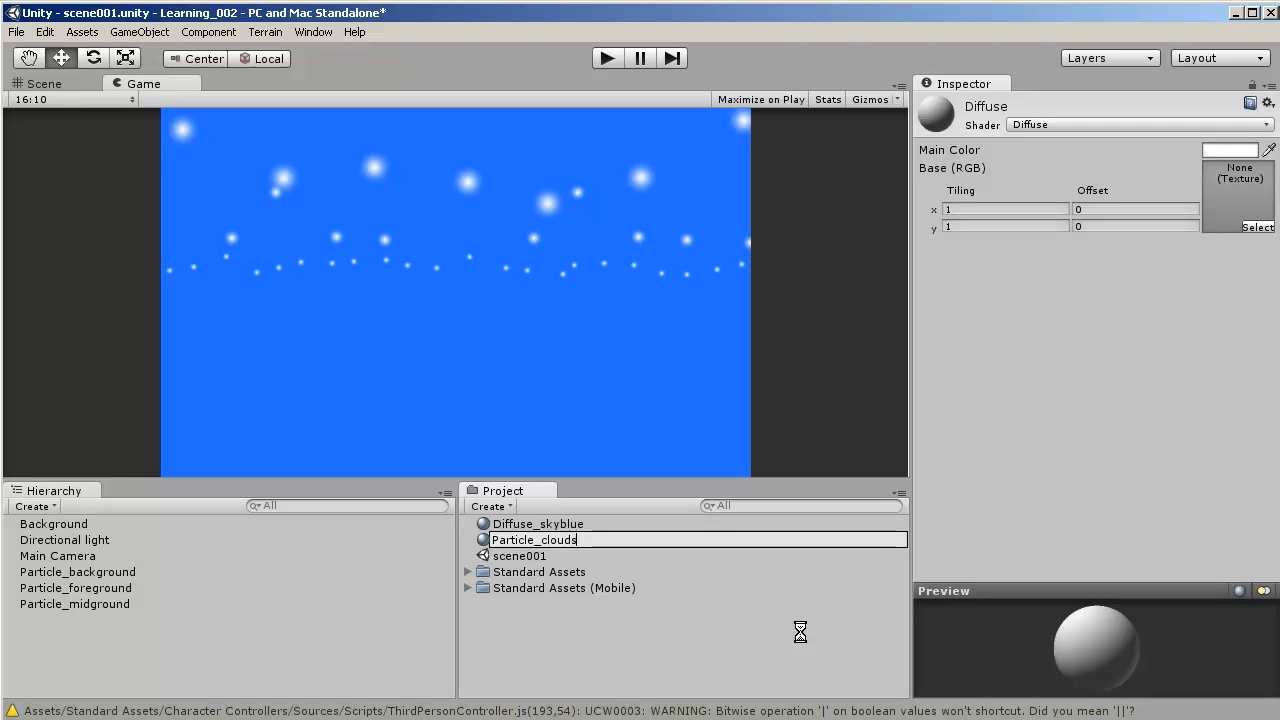
pyautogui.press('Return')
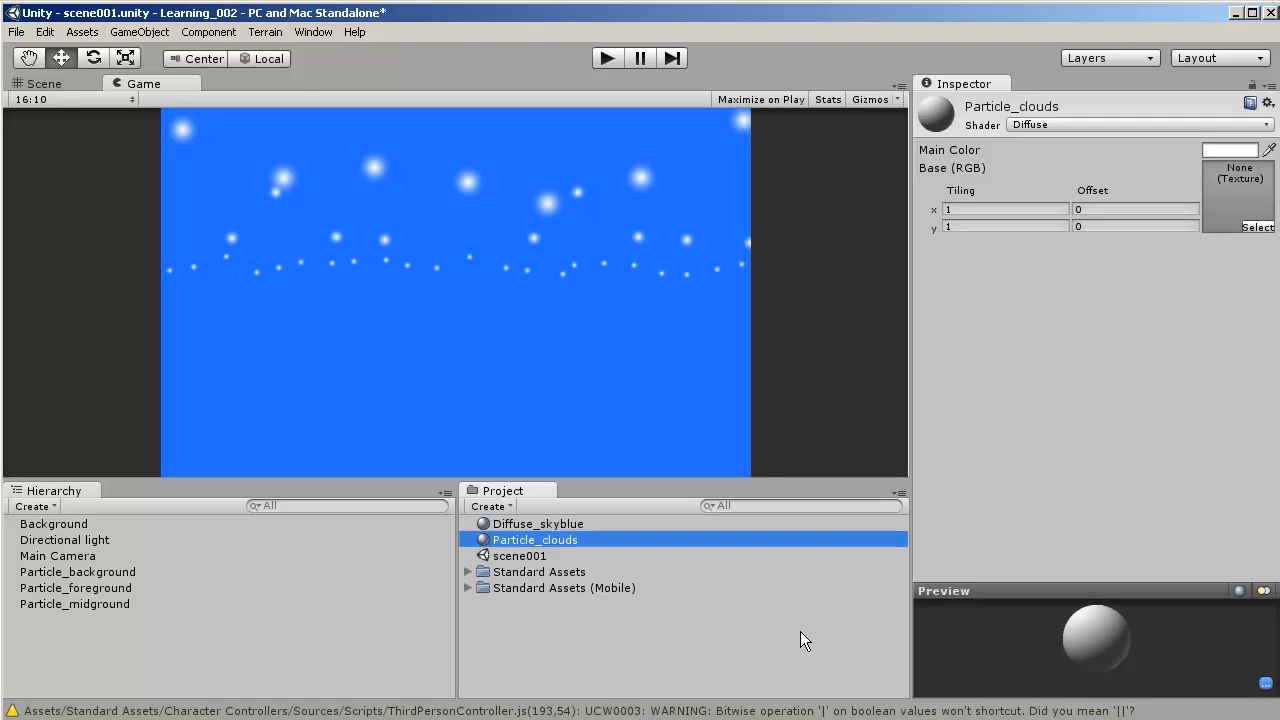
# - Set the Particle_clouds material's shader to Particles/Alpha Blended
pyautogui.click(1266, 126)
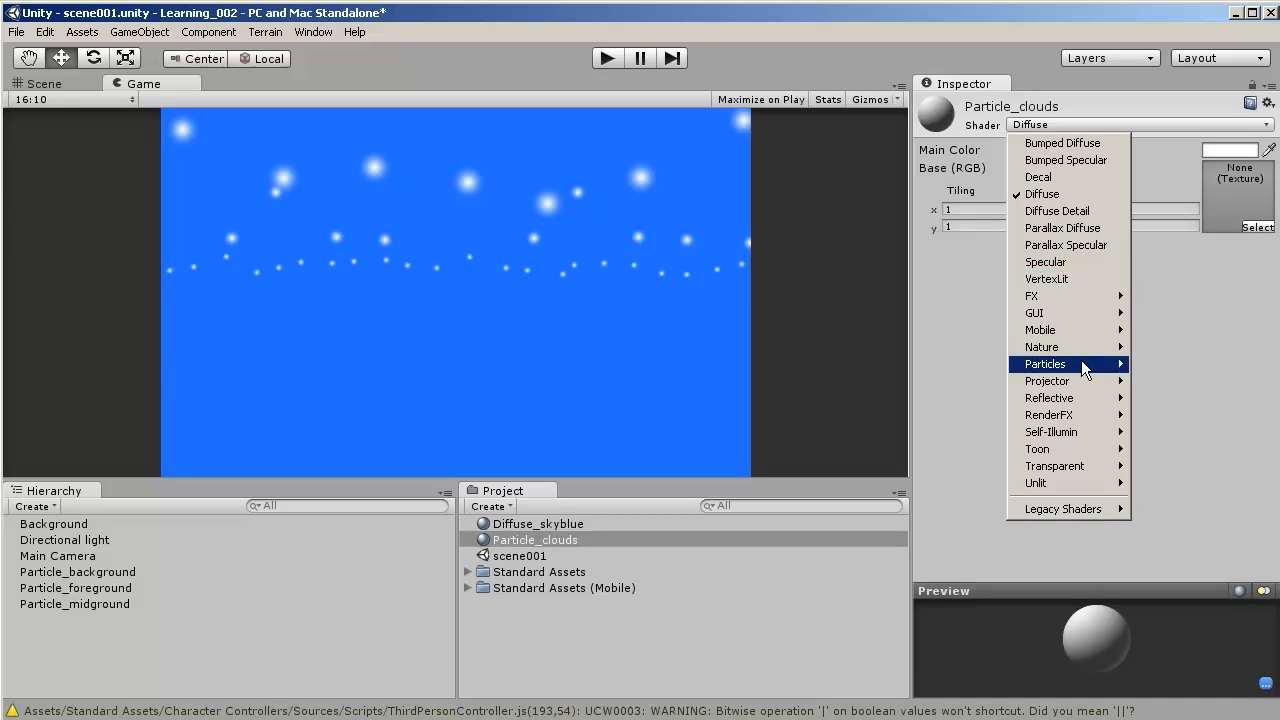
pyautogui.moveTo(1124, 366)
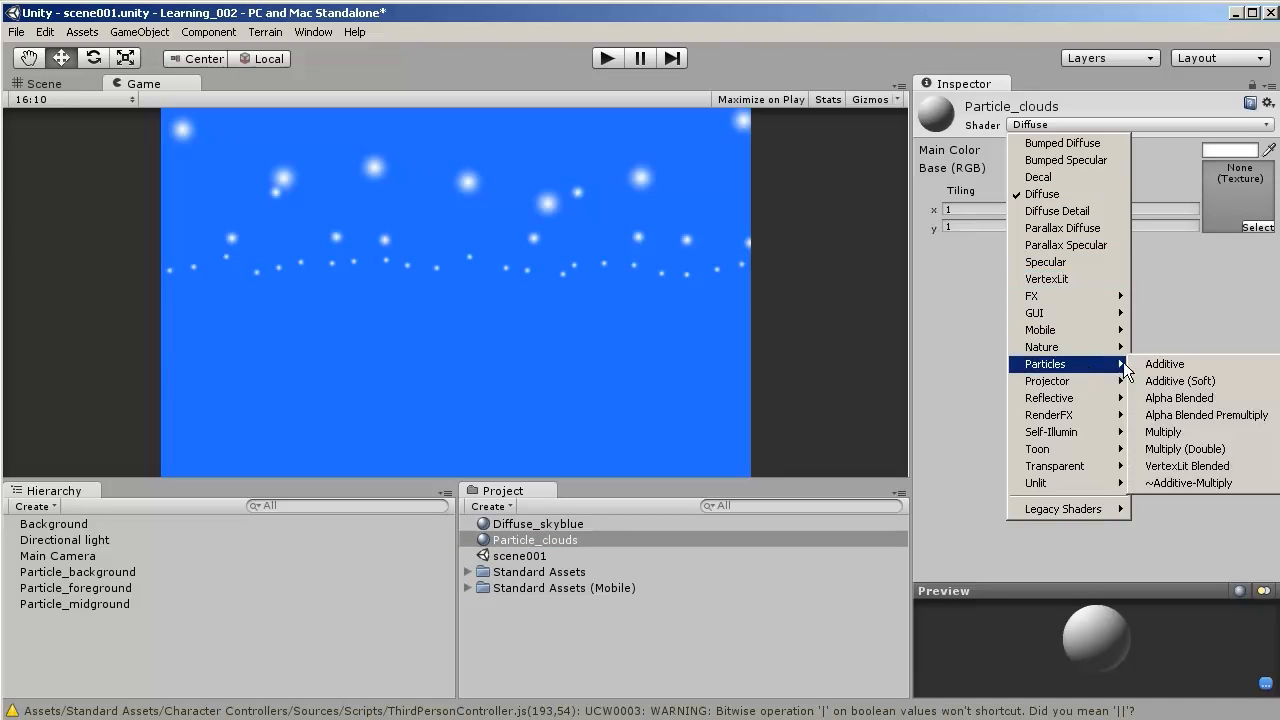
pyautogui.click(1237, 401)
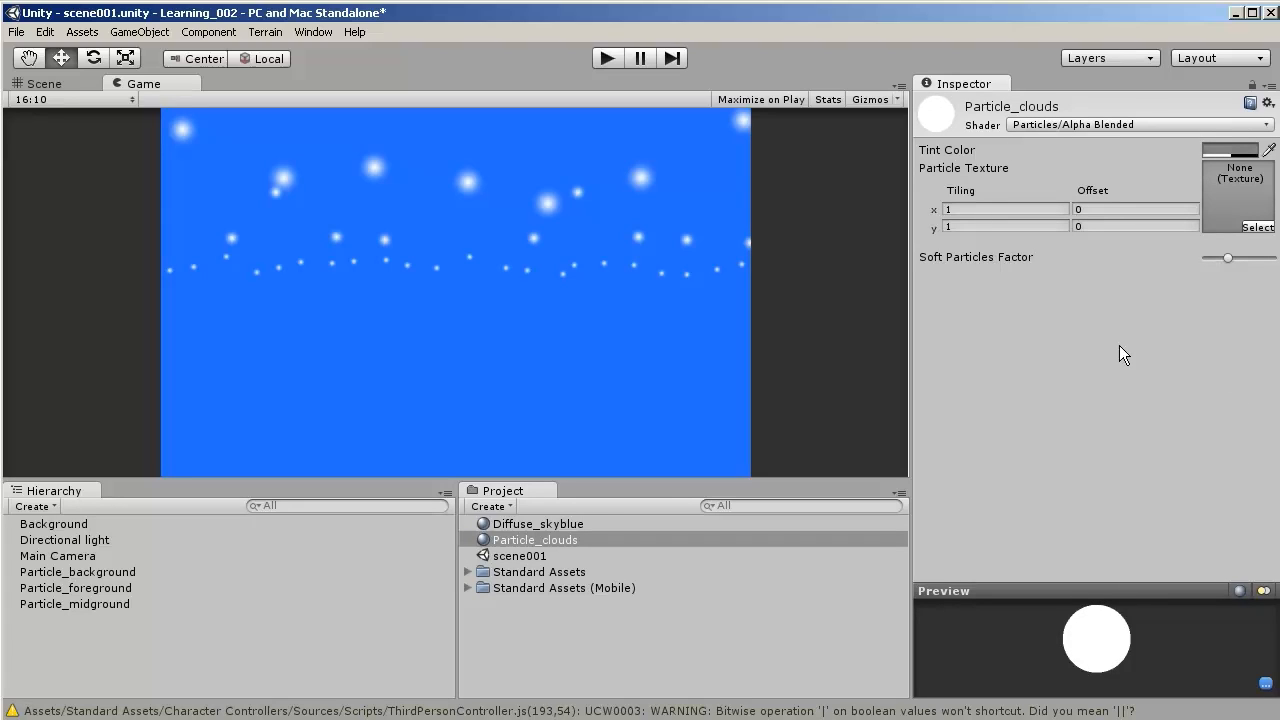
# - Open the texture selection for the Particle_clouds material's particle texture
pyautogui.click(1255, 227)
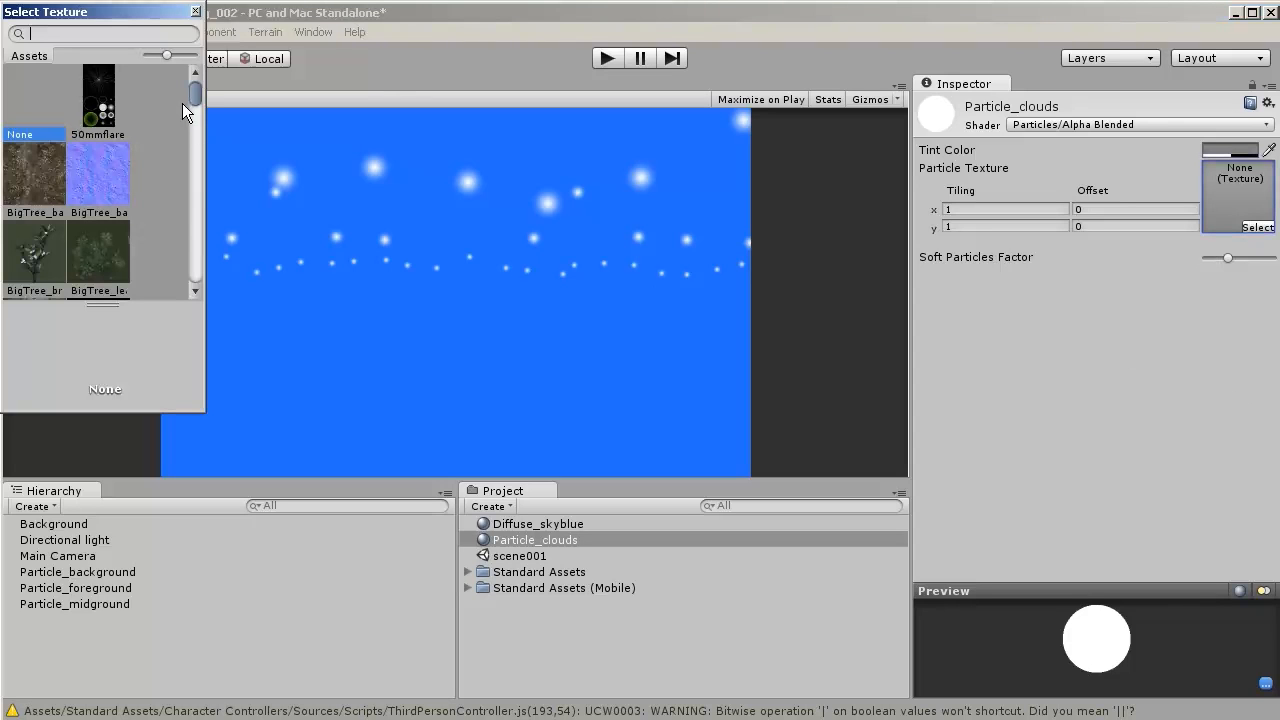
# - Browse the textures available for the Particle_clouds material, close the texture picker without choosing one, and save the scene
pyautogui.moveTo(194, 90); pyautogui.dragTo(199, 243)
pyautogui.scroll(10, 199, 247)
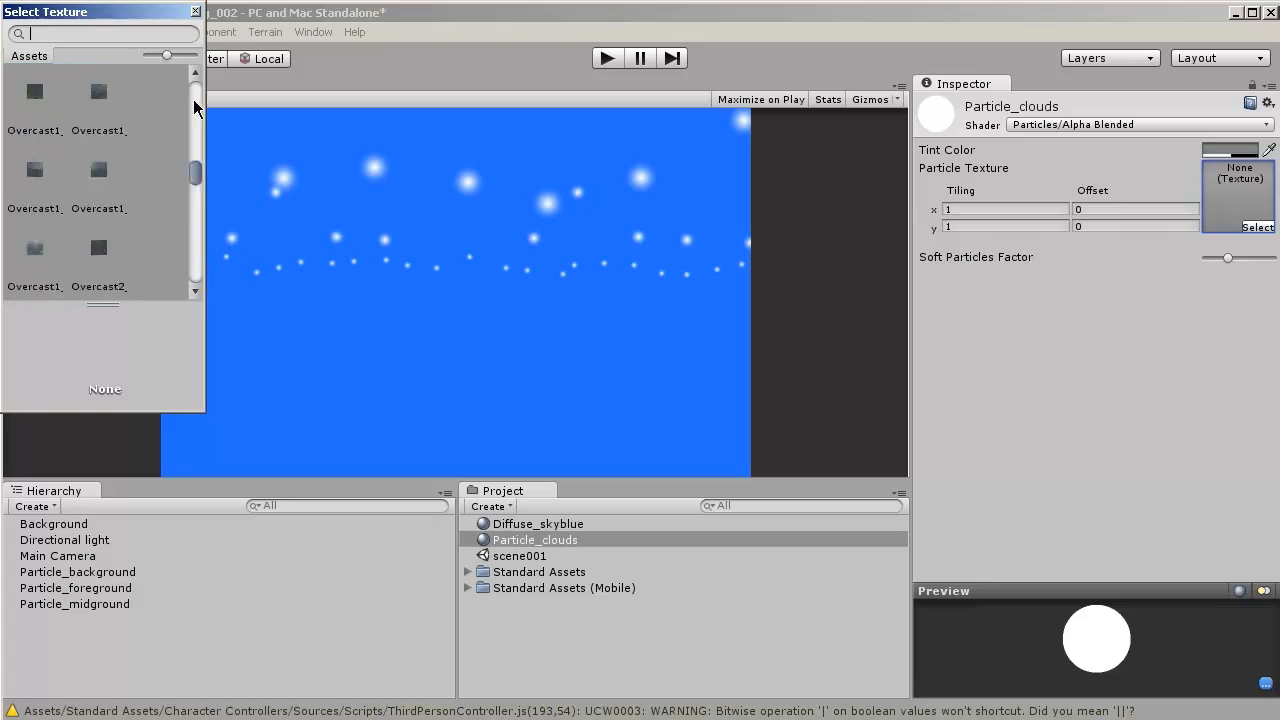
pyautogui.scroll(5, 196, 108)
pyautogui.click(195, 11)
pyautogui.click(17, 32)
pyautogui.click(45, 95)
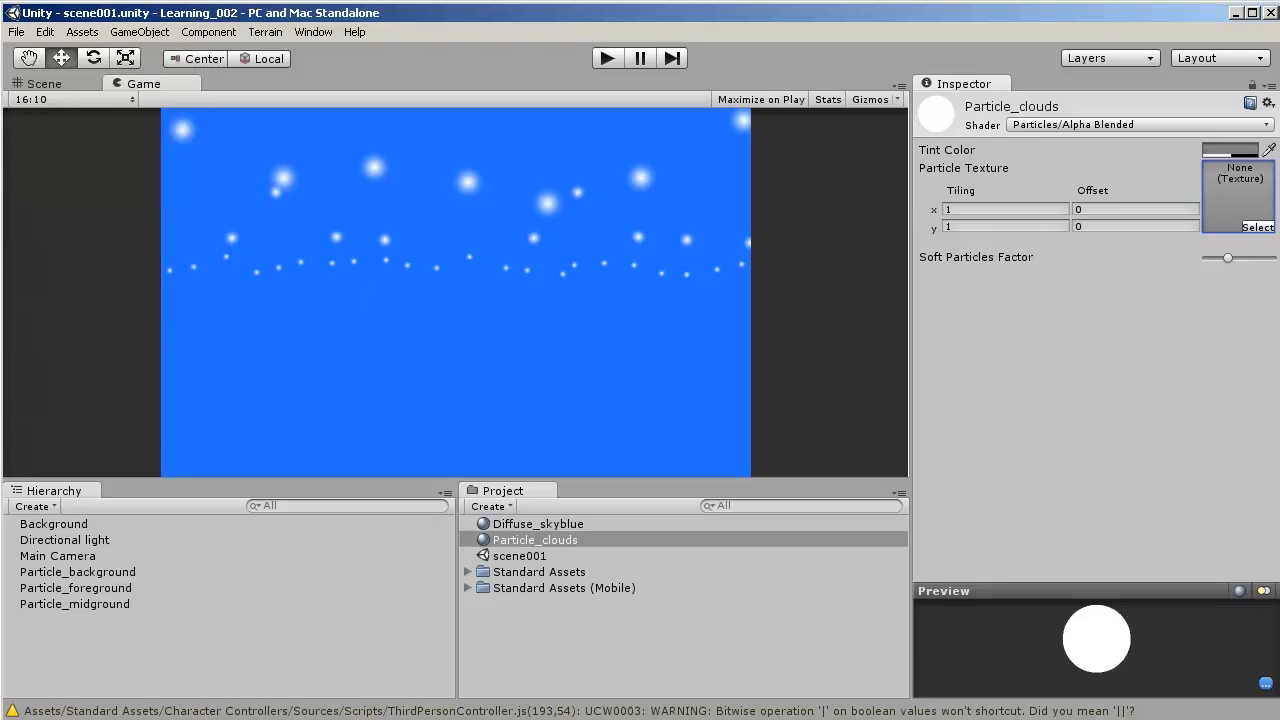
# - Switch to the web browser and show the GIMP website
pyautogui.hotkey('alt', 'Tab')
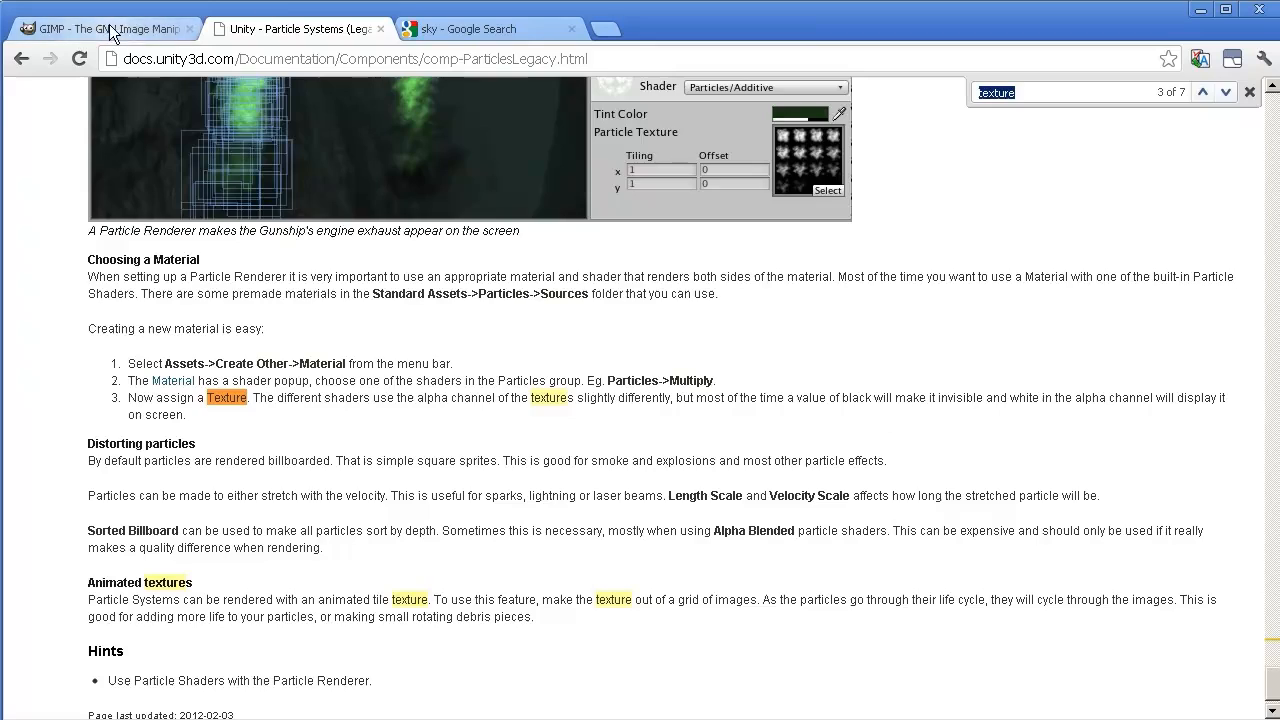
pyautogui.click(109, 26)
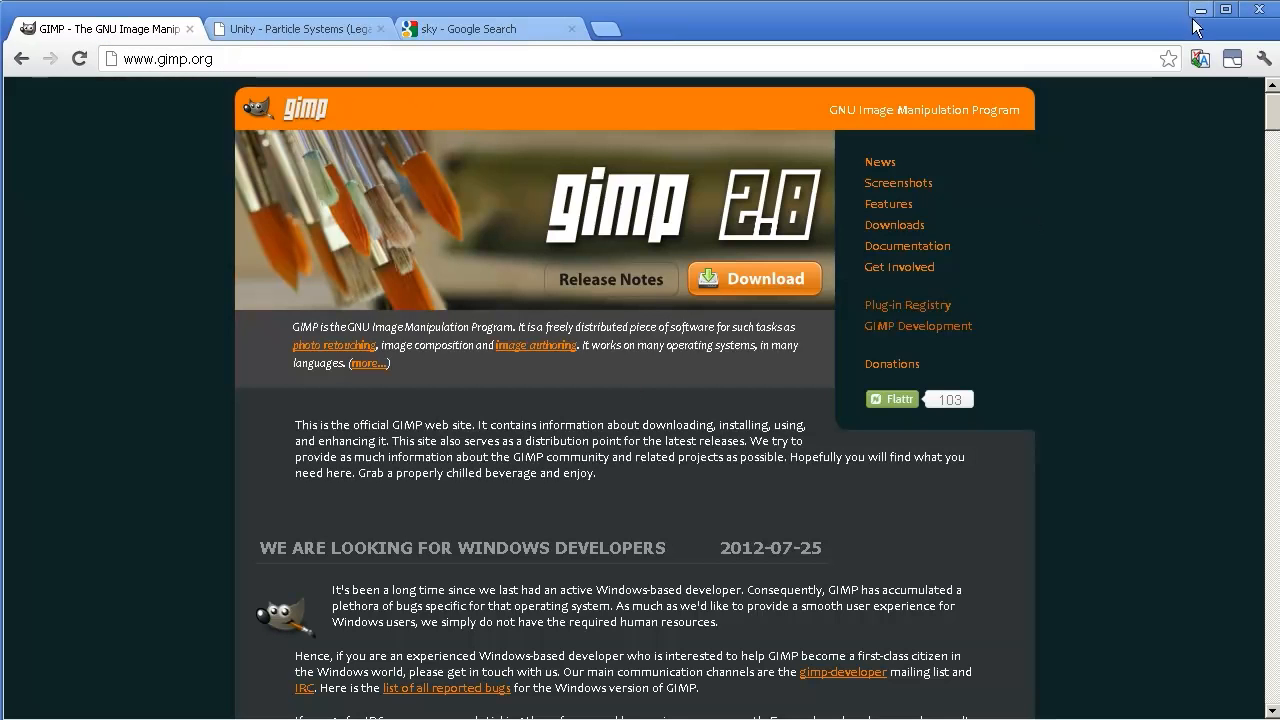
# - Switch to GIMP and start a new image with a width of 200 px and a height of 100 px
pyautogui.hotkey('alt', 'Tab')
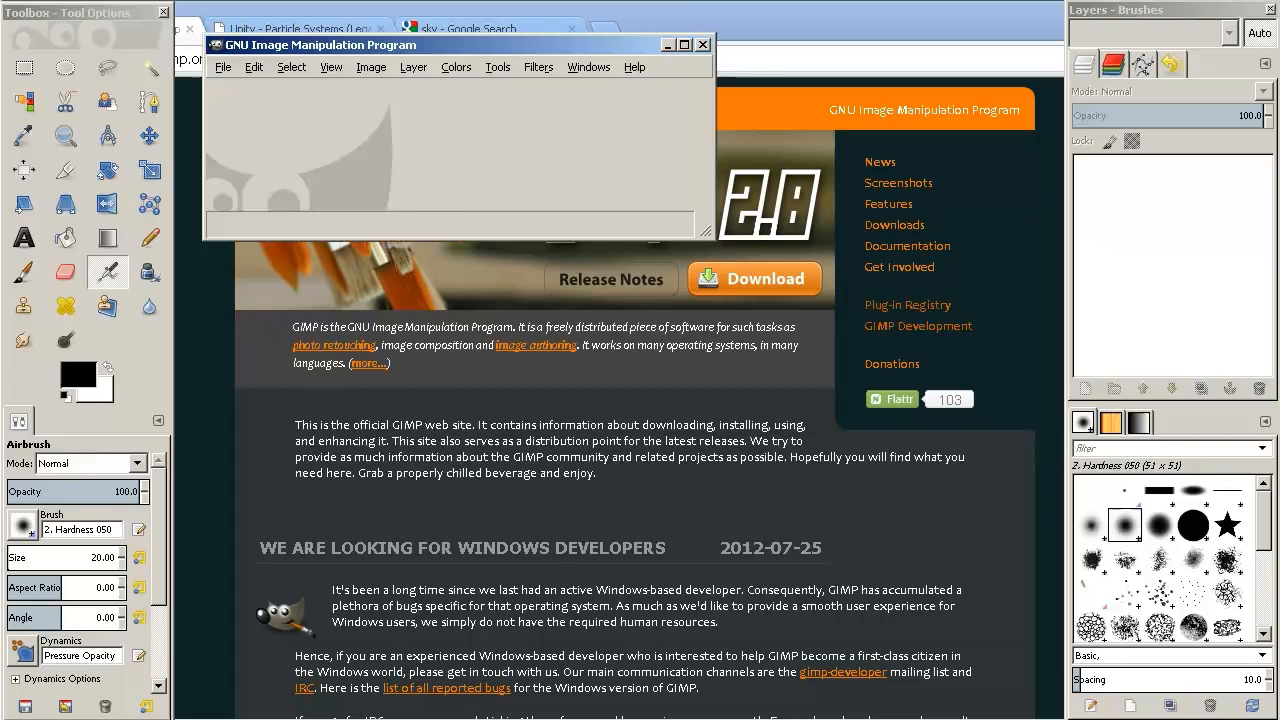
pyautogui.click(231, 66)
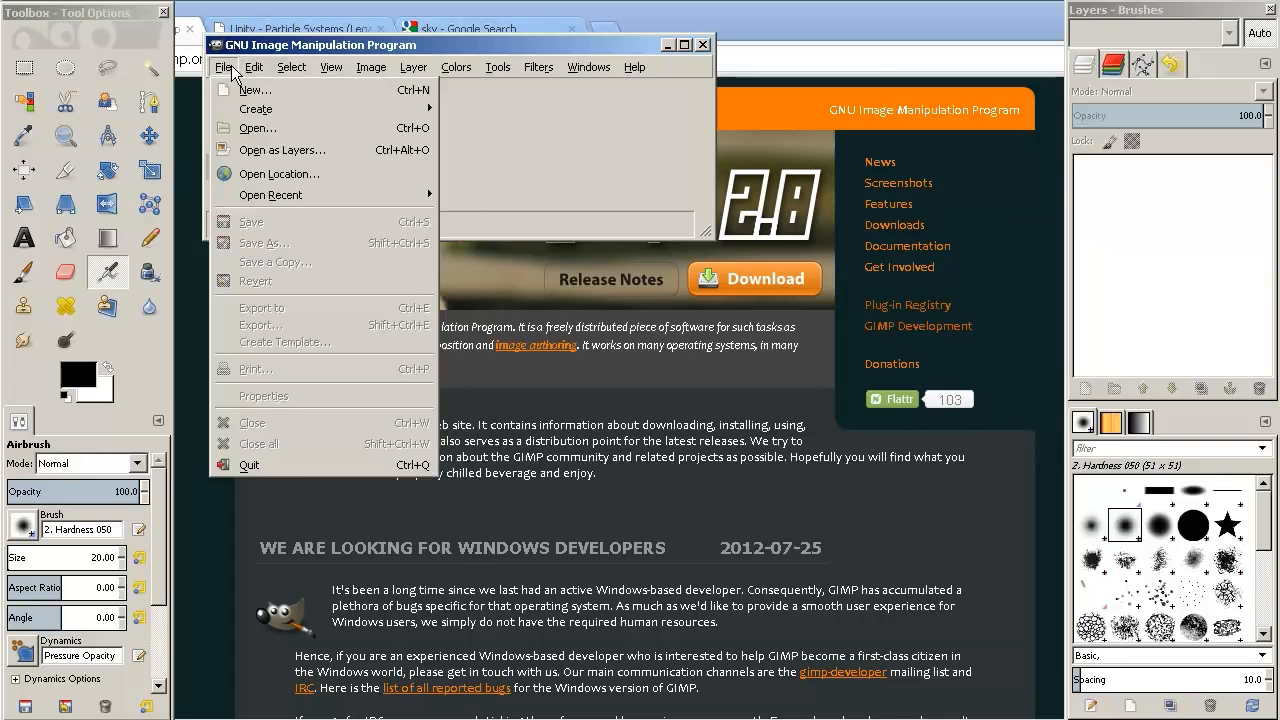
pyautogui.click(250, 88)
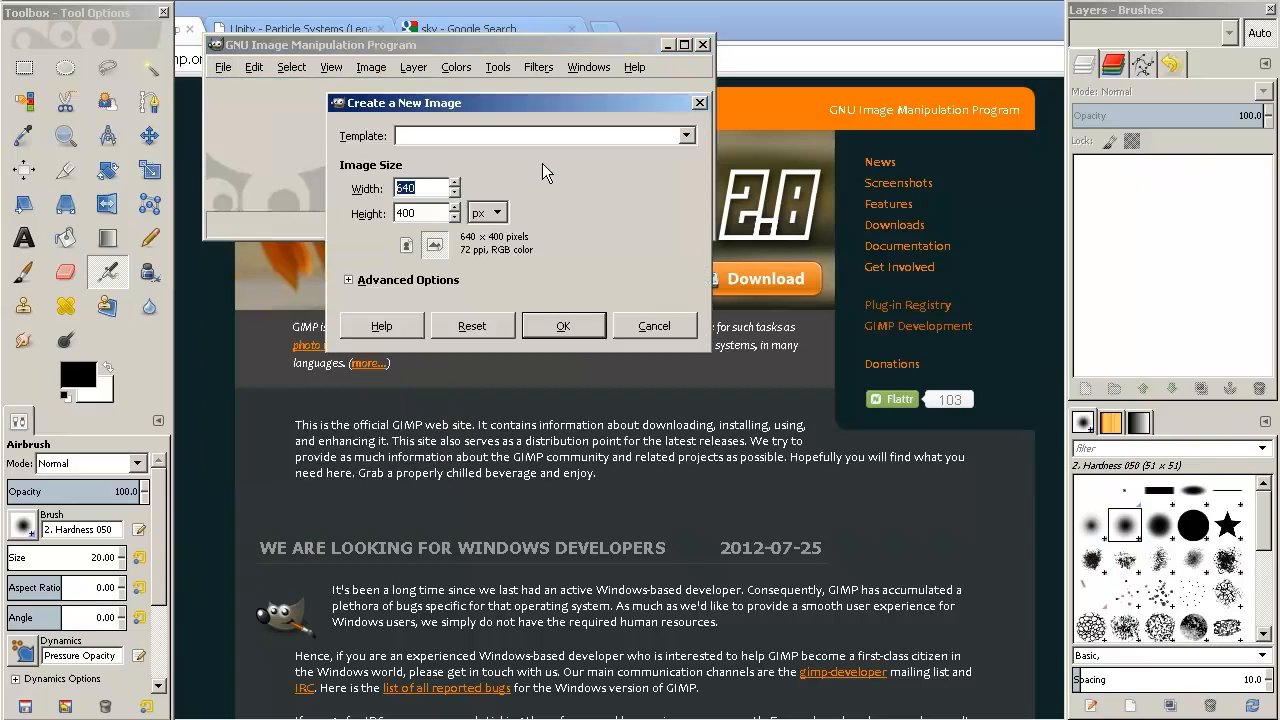
pyautogui.moveTo(456, 101); pyautogui.dragTo(601, 182)
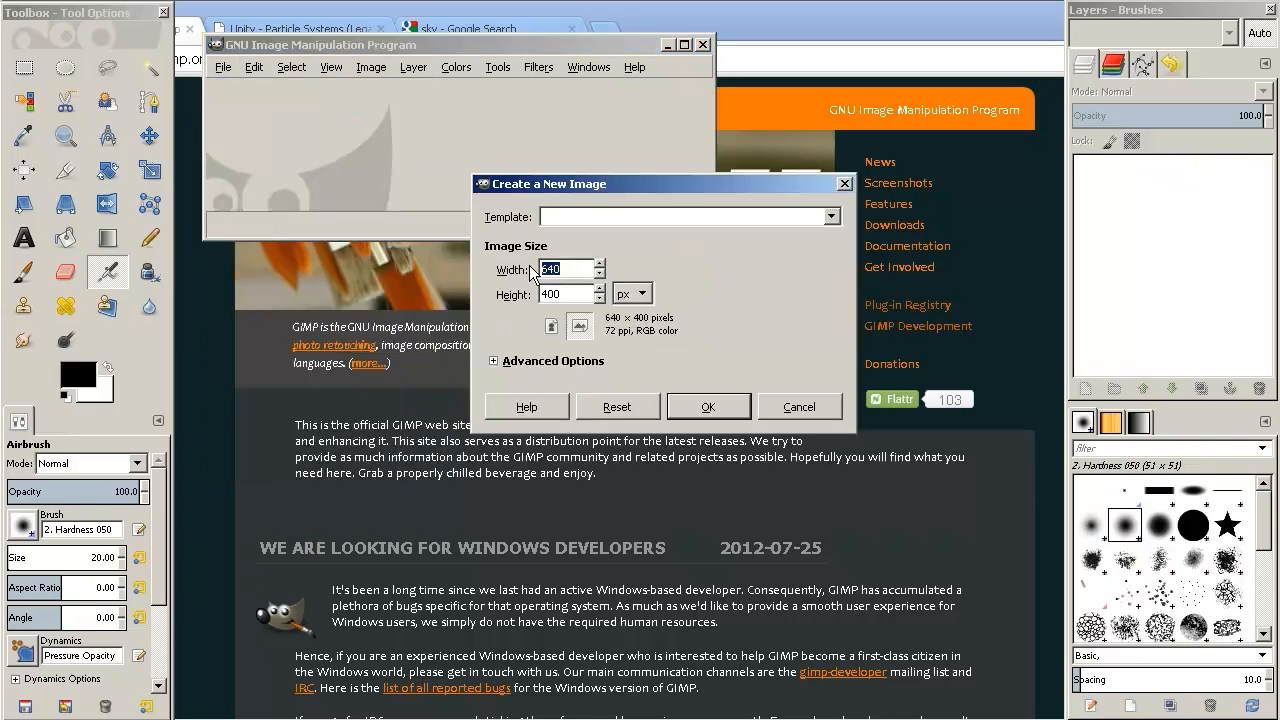
pyautogui.write('200')
pyautogui.press('Tab')
pyautogui.write('100')
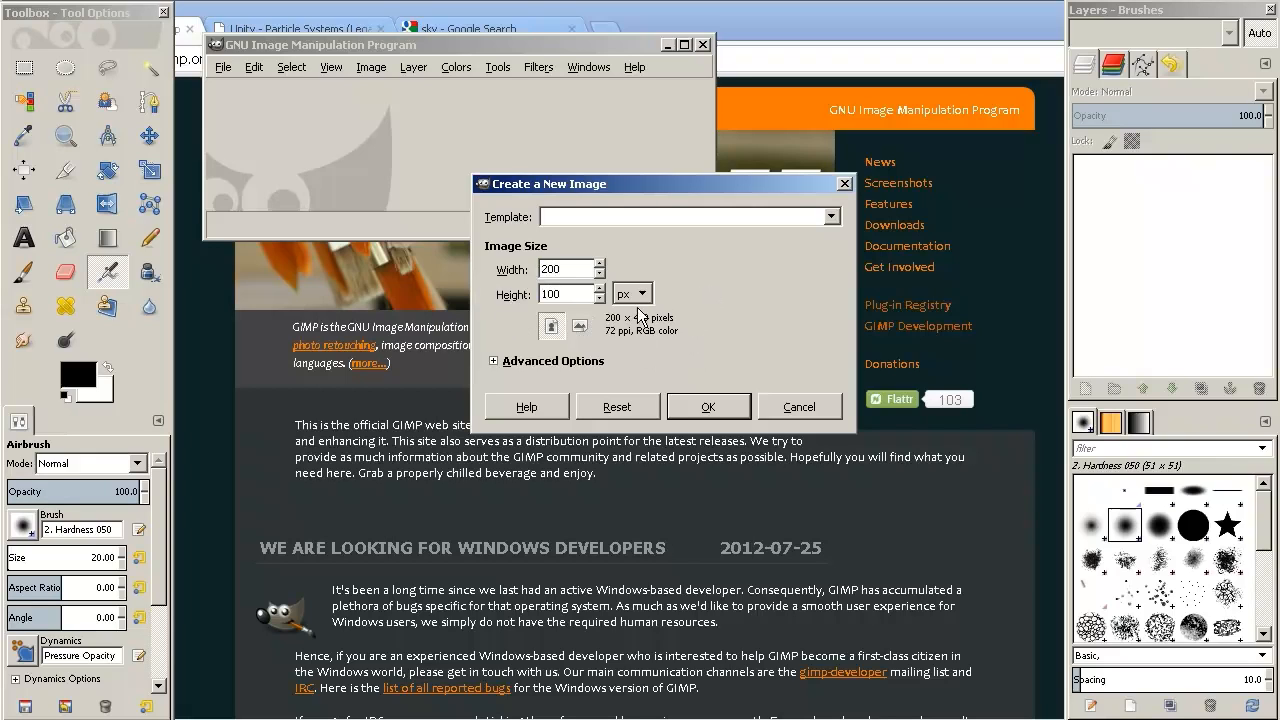
# - Set the new image's fill to Transparency in the advanced options and create the image
pyautogui.click(498, 362)
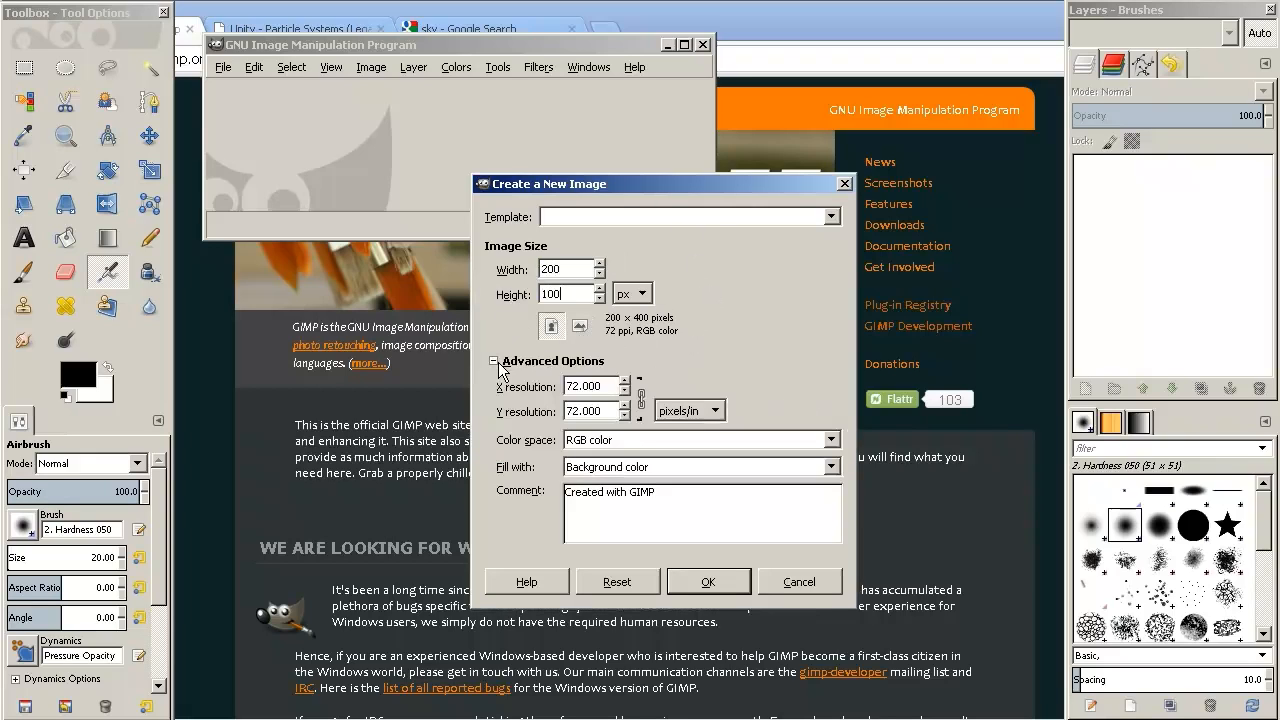
pyautogui.click(687, 466)
pyautogui.click(660, 546)
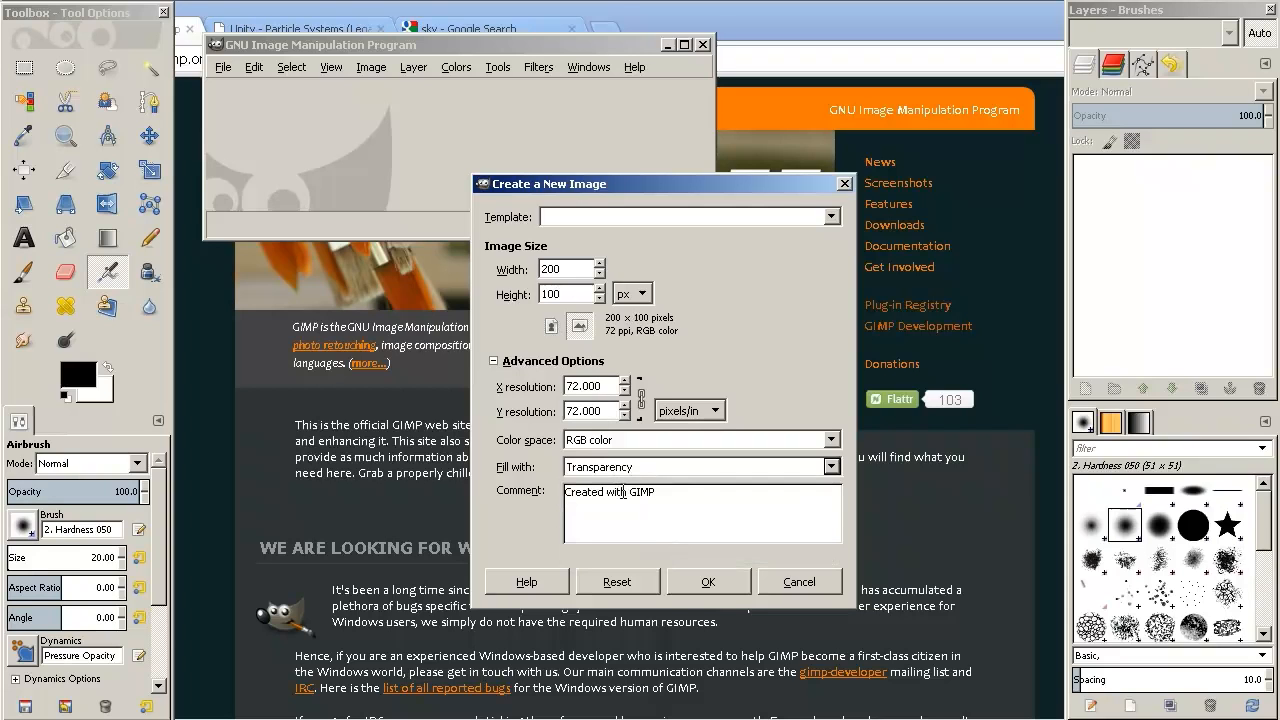
pyautogui.click(693, 582)
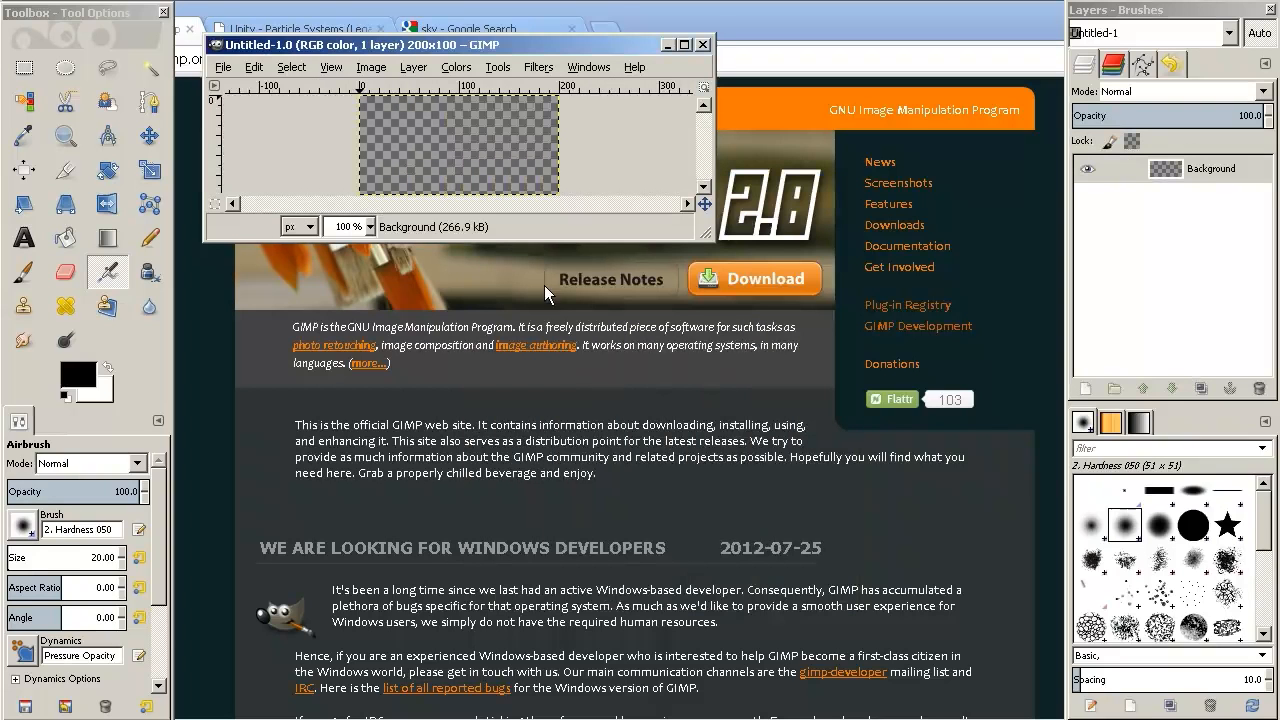
# - Enlarge and reposition the image window, and zoom the canvas to 2:1 (200%)
pyautogui.moveTo(578, 45); pyautogui.dragTo(609, 214)
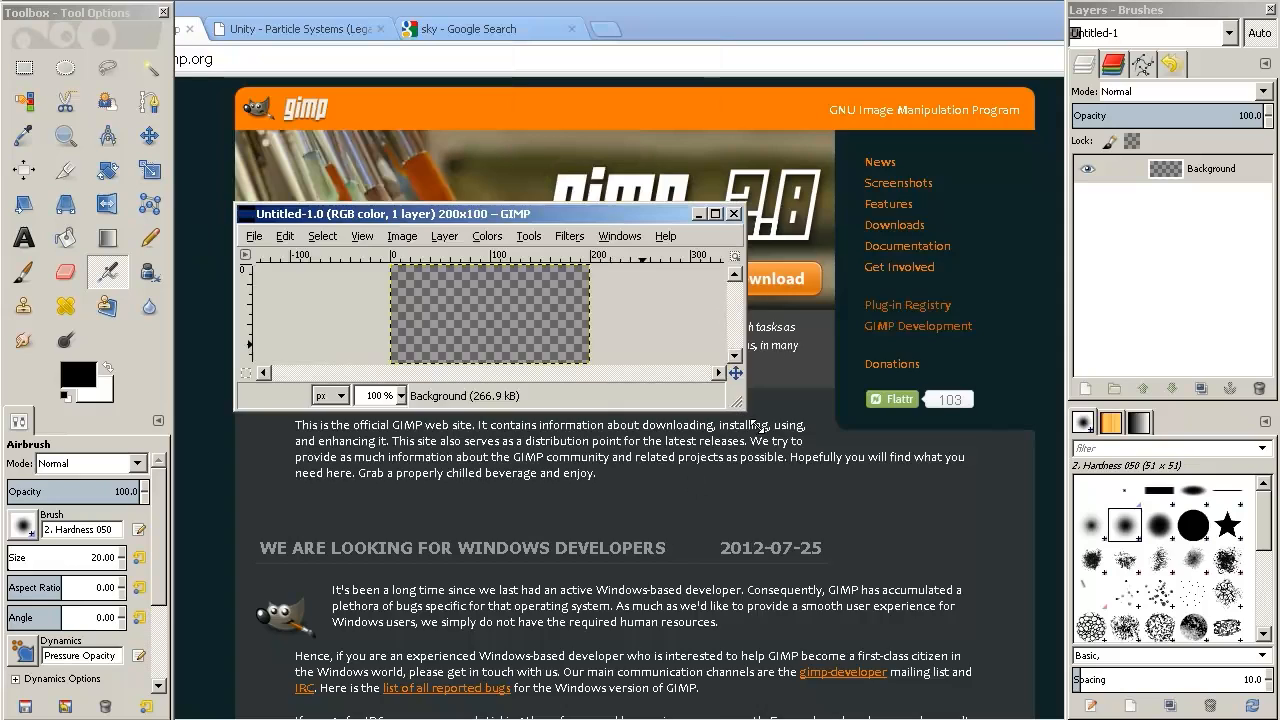
pyautogui.moveTo(757, 423); pyautogui.dragTo(1030, 715)
pyautogui.moveTo(577, 211); pyautogui.dragTo(551, 127)
pyautogui.click(338, 152)
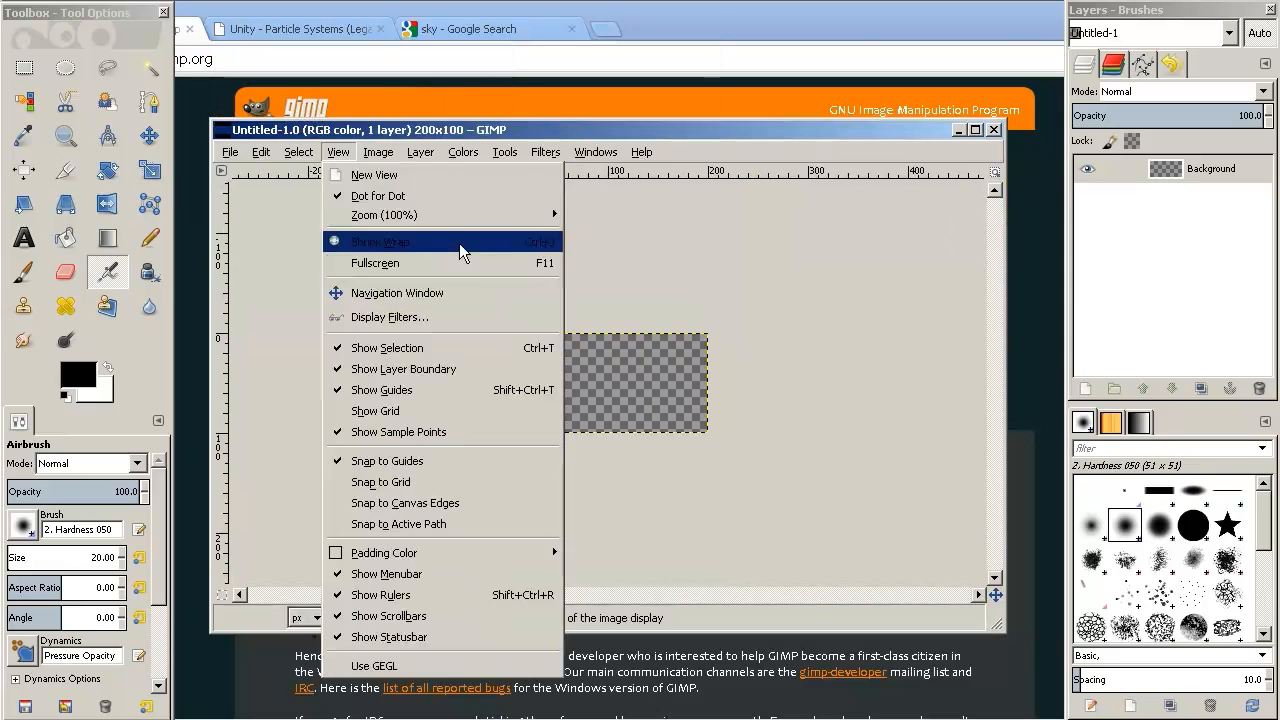
pyautogui.moveTo(400, 215)
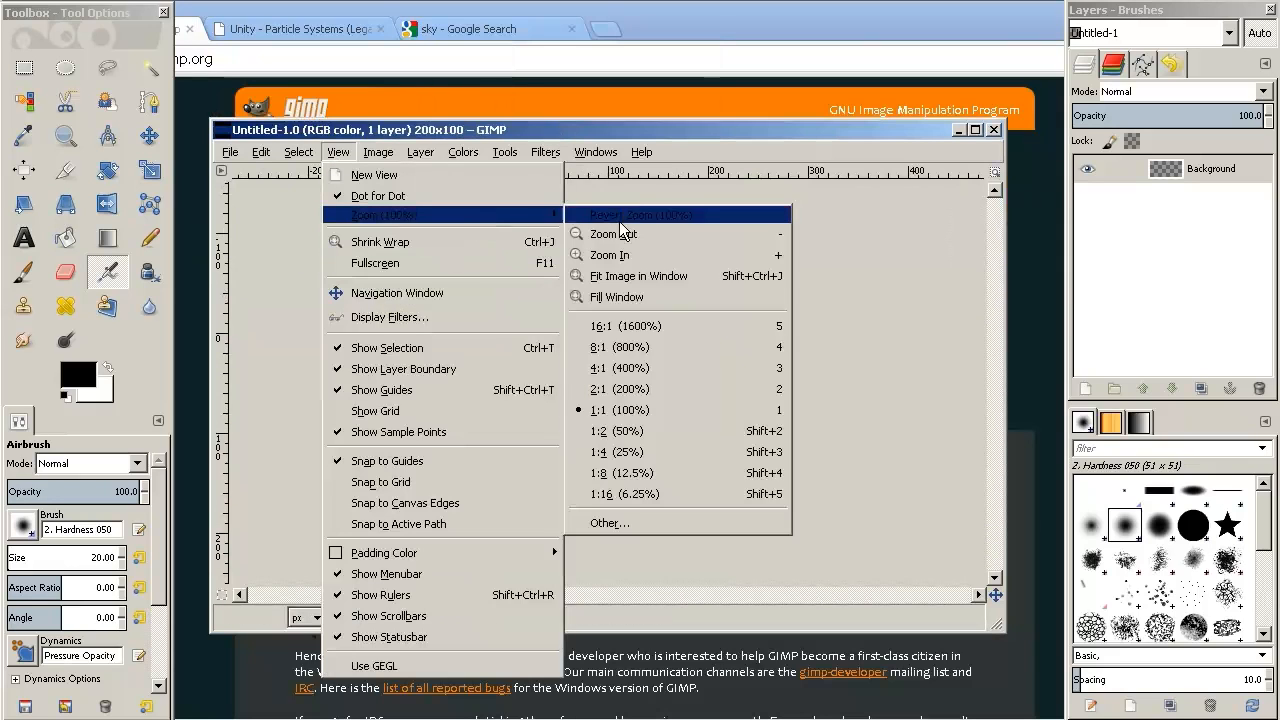
pyautogui.click(701, 389)
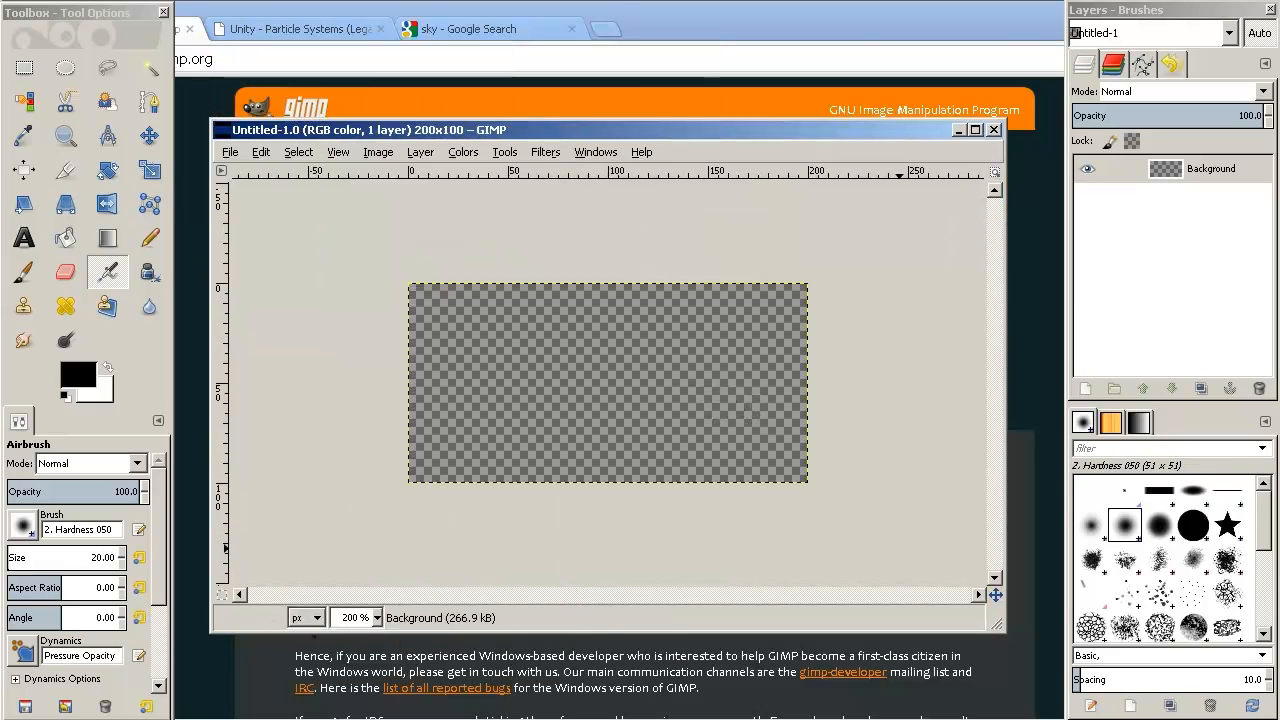
# - Switch to the Unity documentation in the browser and open the Reference Manual index from the legacy Particle Systems page
pyautogui.hotkey('alt', 'Tab')
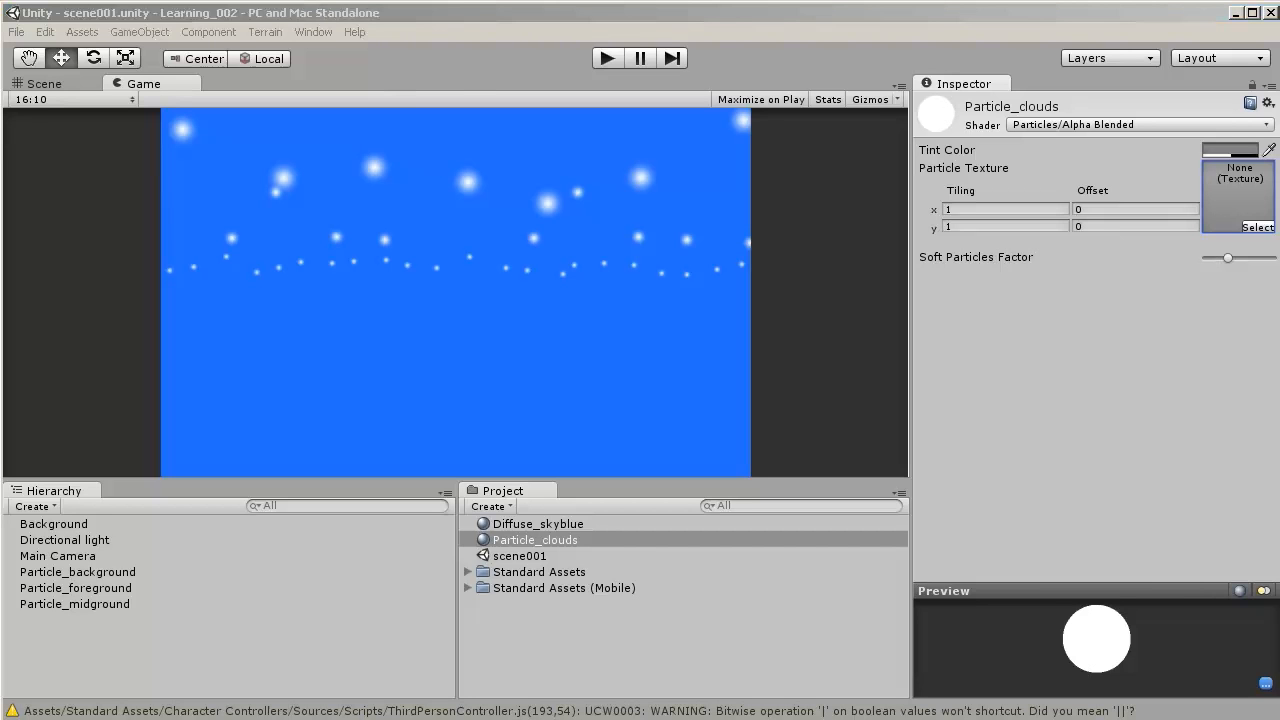
pyautogui.hotkey('alt', 'Tab')
pyautogui.click(311, 28)
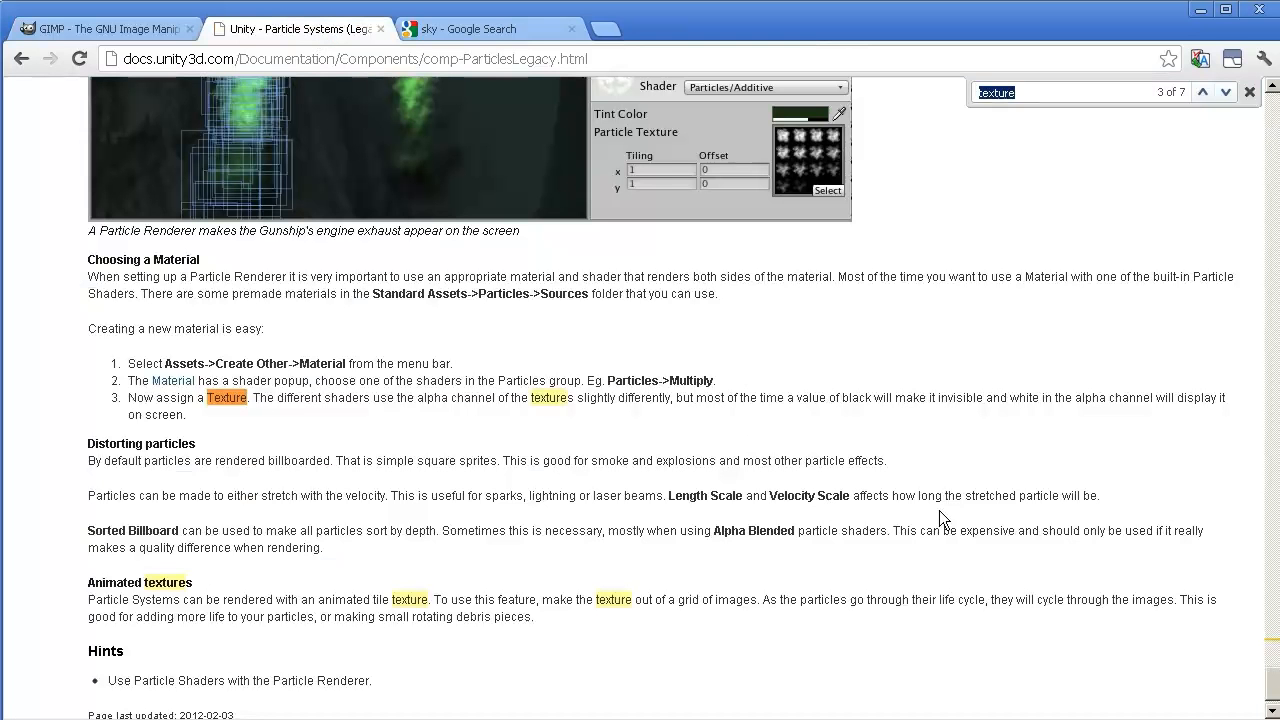
pyautogui.click(1275, 684)
pyautogui.scroll(-1, 1275, 684)
pyautogui.moveTo(1273, 687); pyautogui.dragTo(1262, 70)
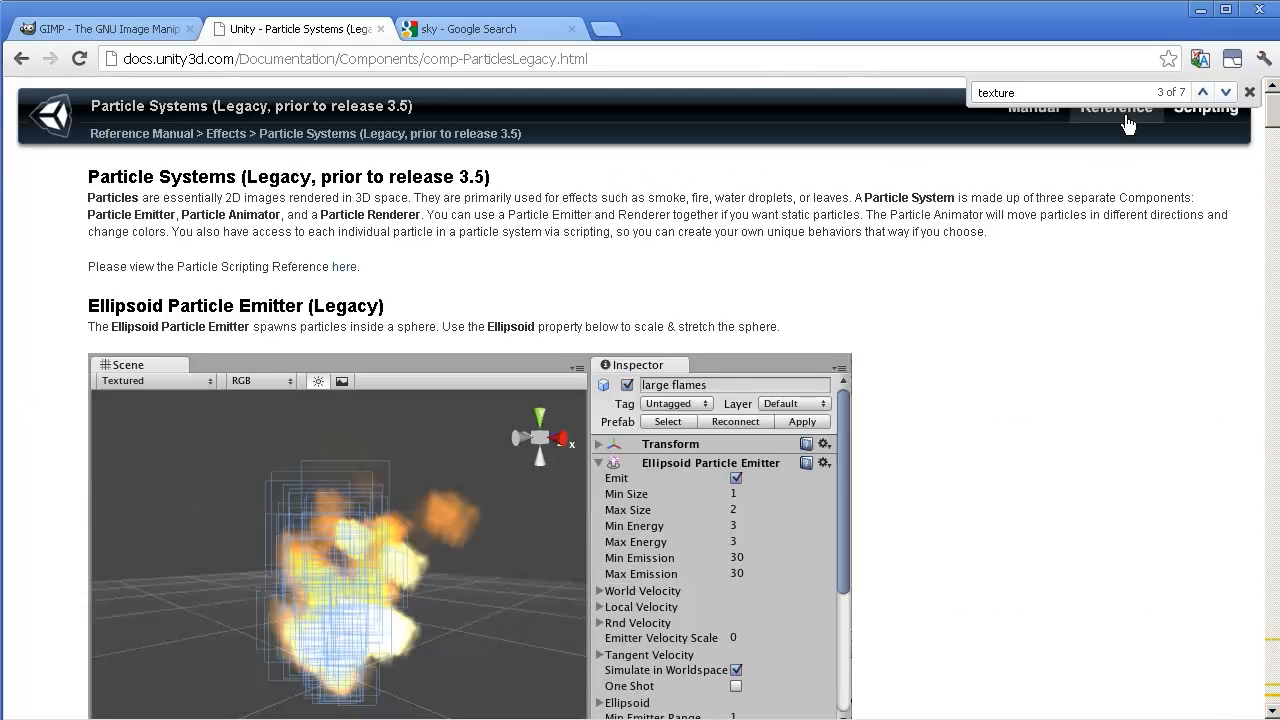
pyautogui.click(132, 137)
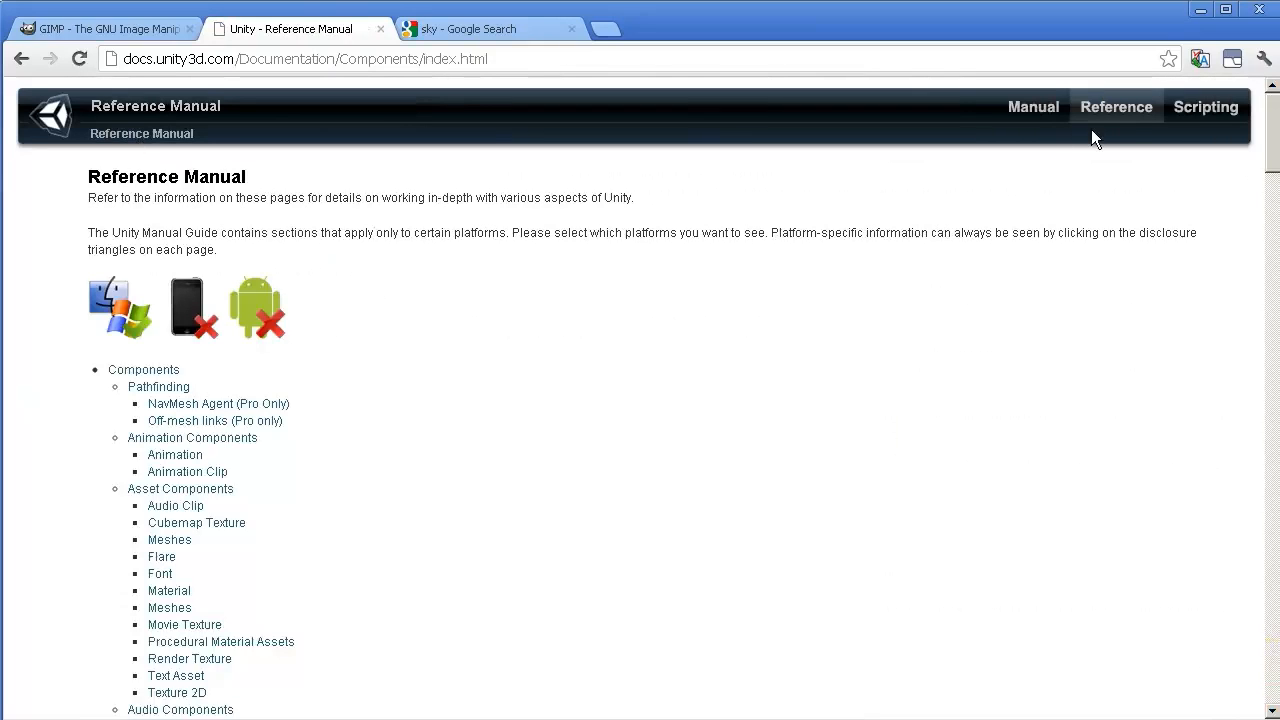
# - Search the Reference Manual index for "texture" and go through all the matches
pyautogui.hotkey('ctrl', 'f')
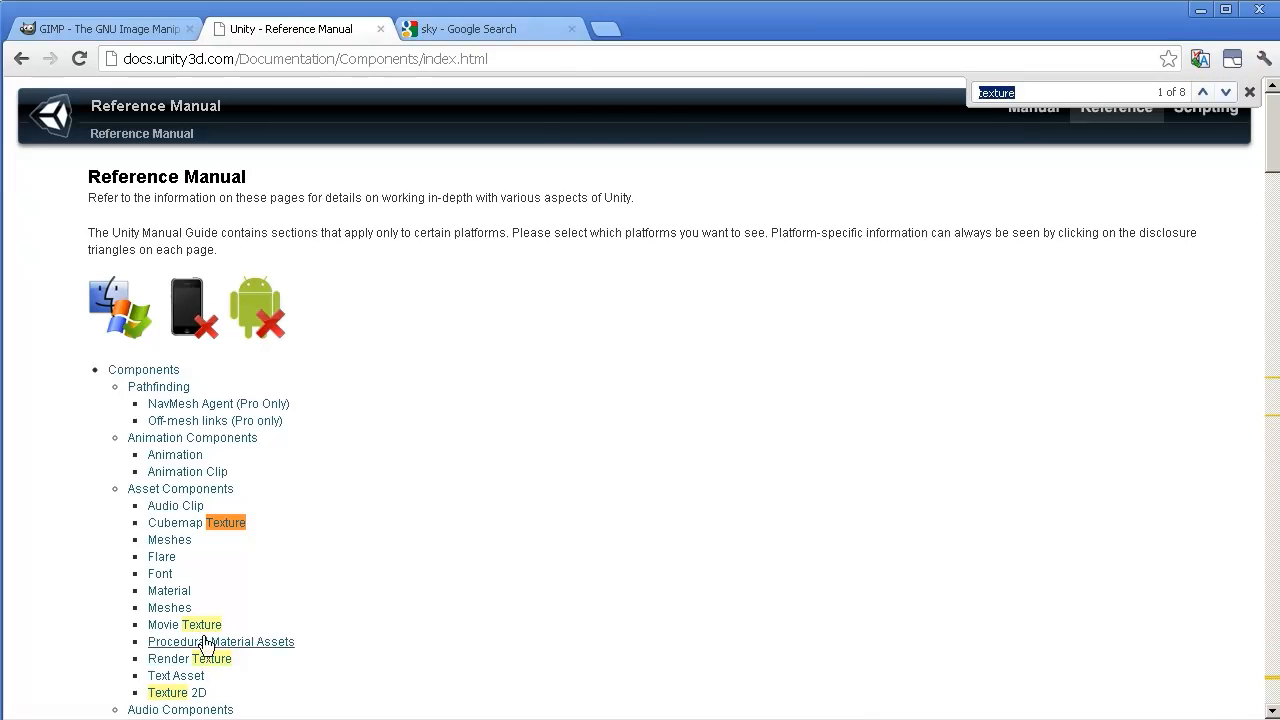
pyautogui.click(1225, 92)
pyautogui.click(1226, 94)
pyautogui.click(1226, 94)
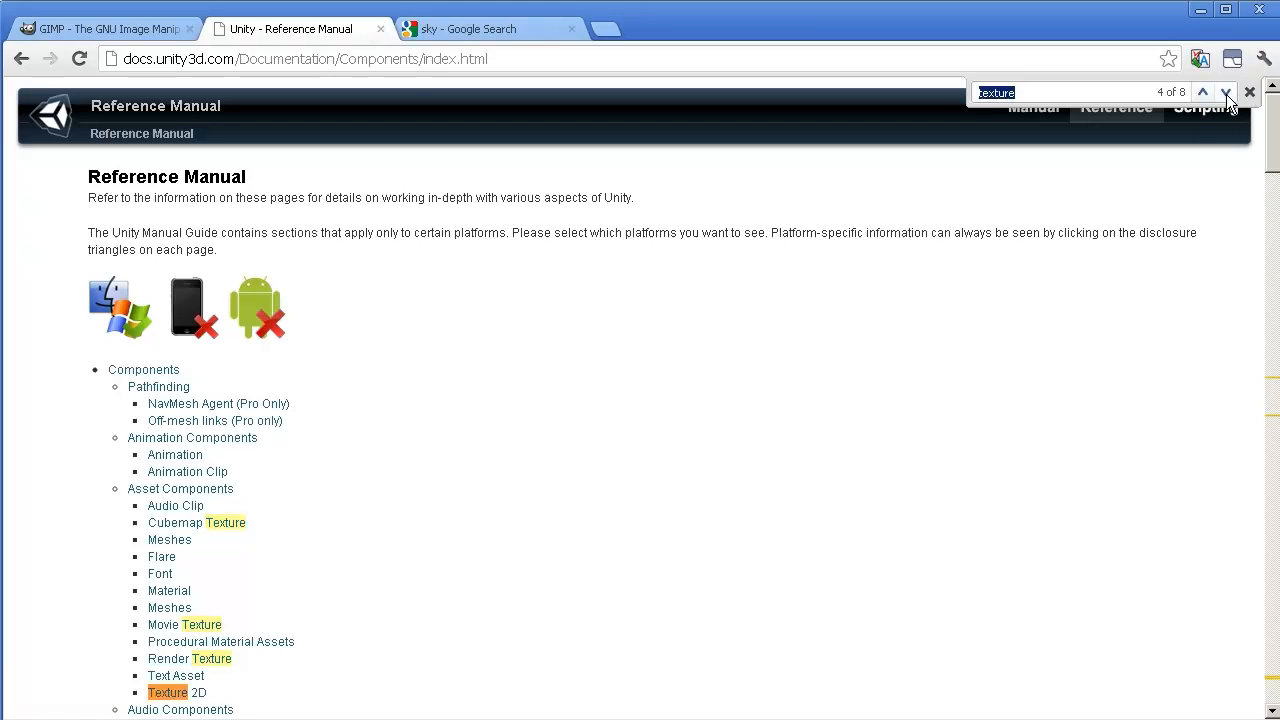
pyautogui.click(1226, 94)
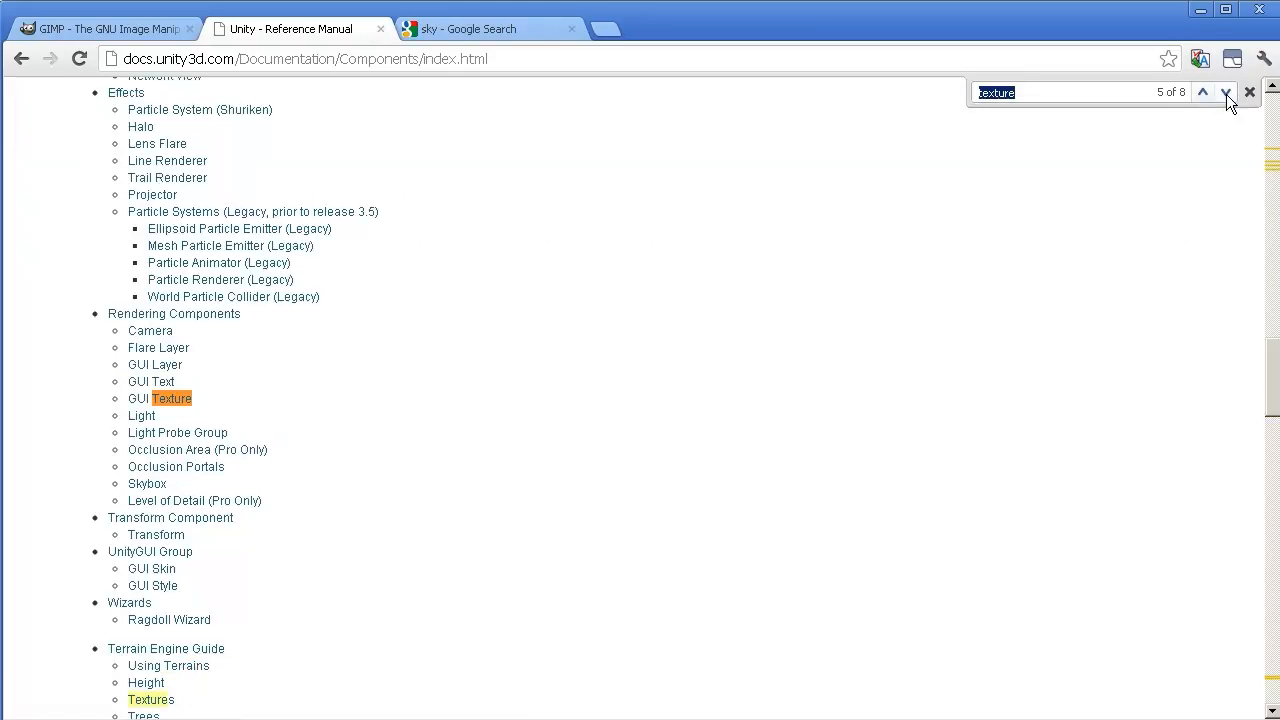
pyautogui.click(1226, 94)
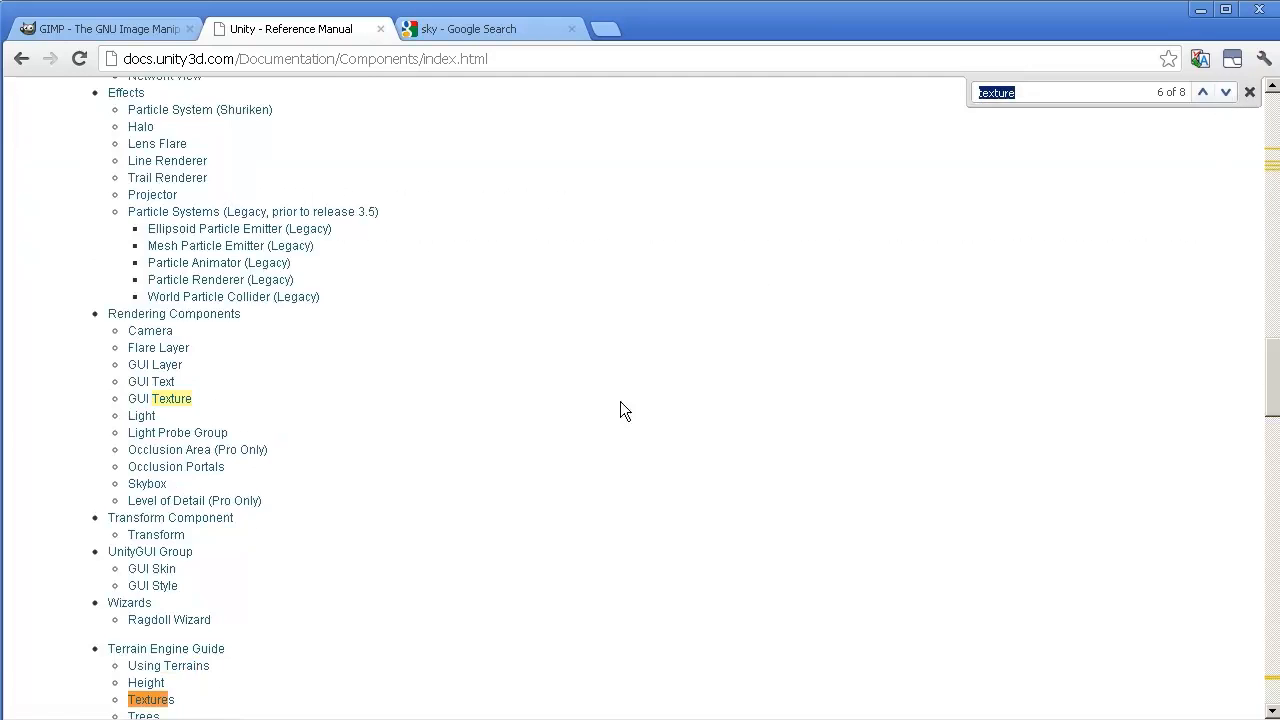
pyautogui.scroll(-7, 569, 456)
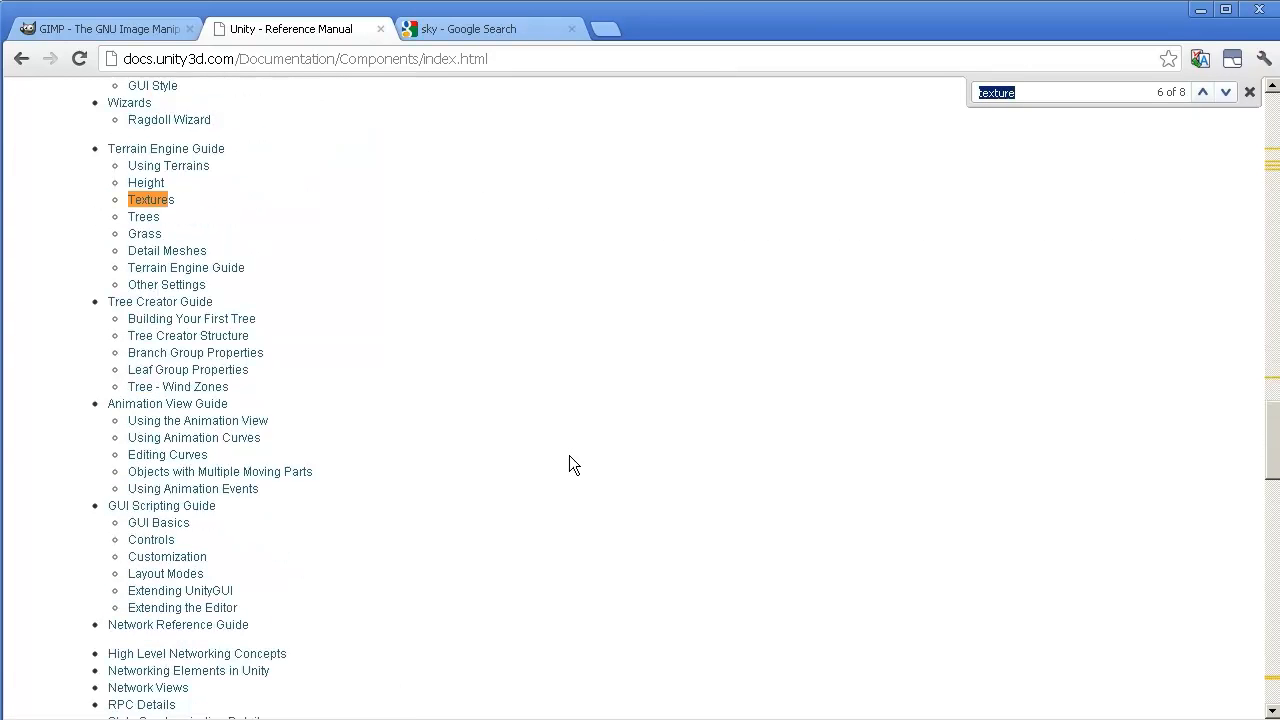
pyautogui.scroll(-2, 569, 457)
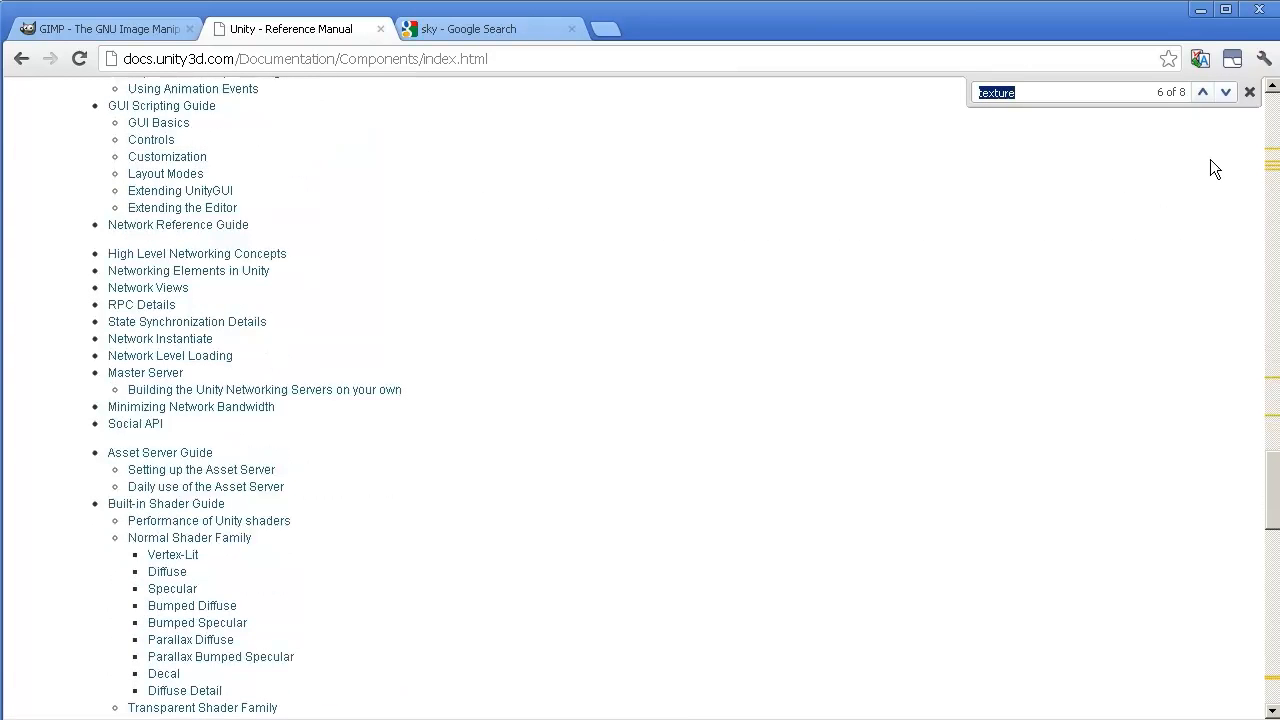
pyautogui.click(1227, 95)
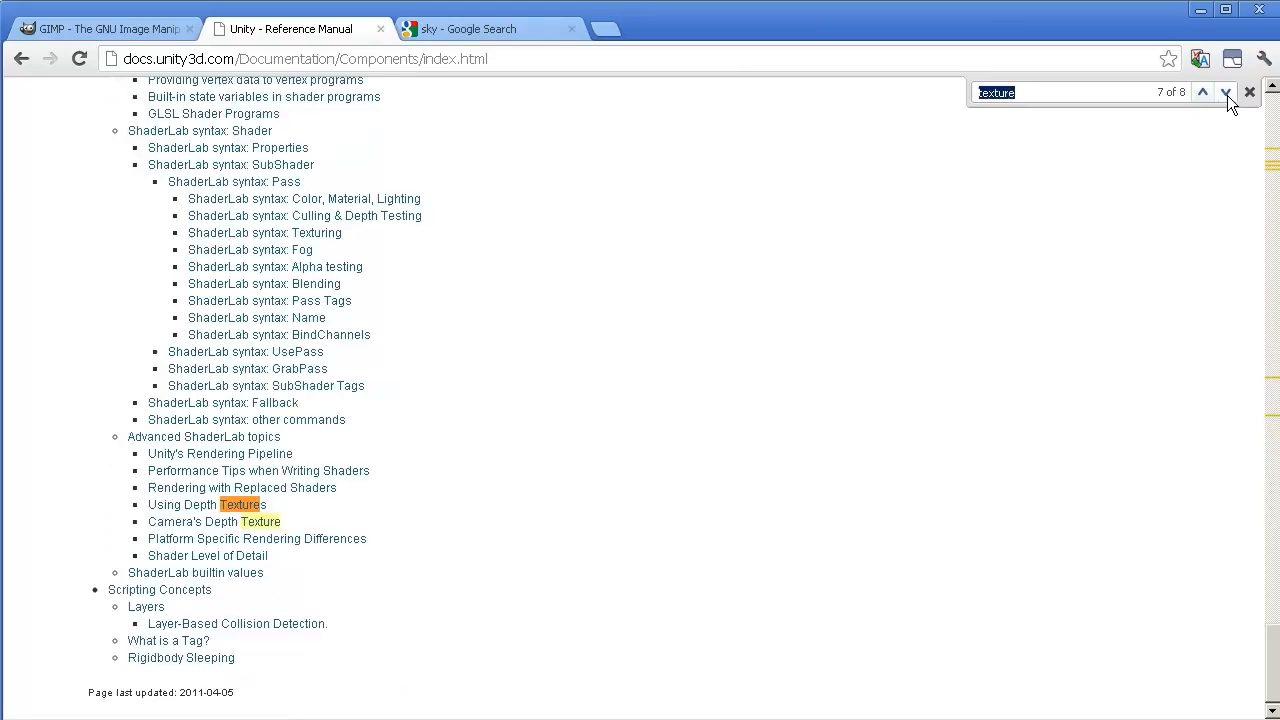
pyautogui.click(1227, 95)
pyautogui.click(1227, 95)
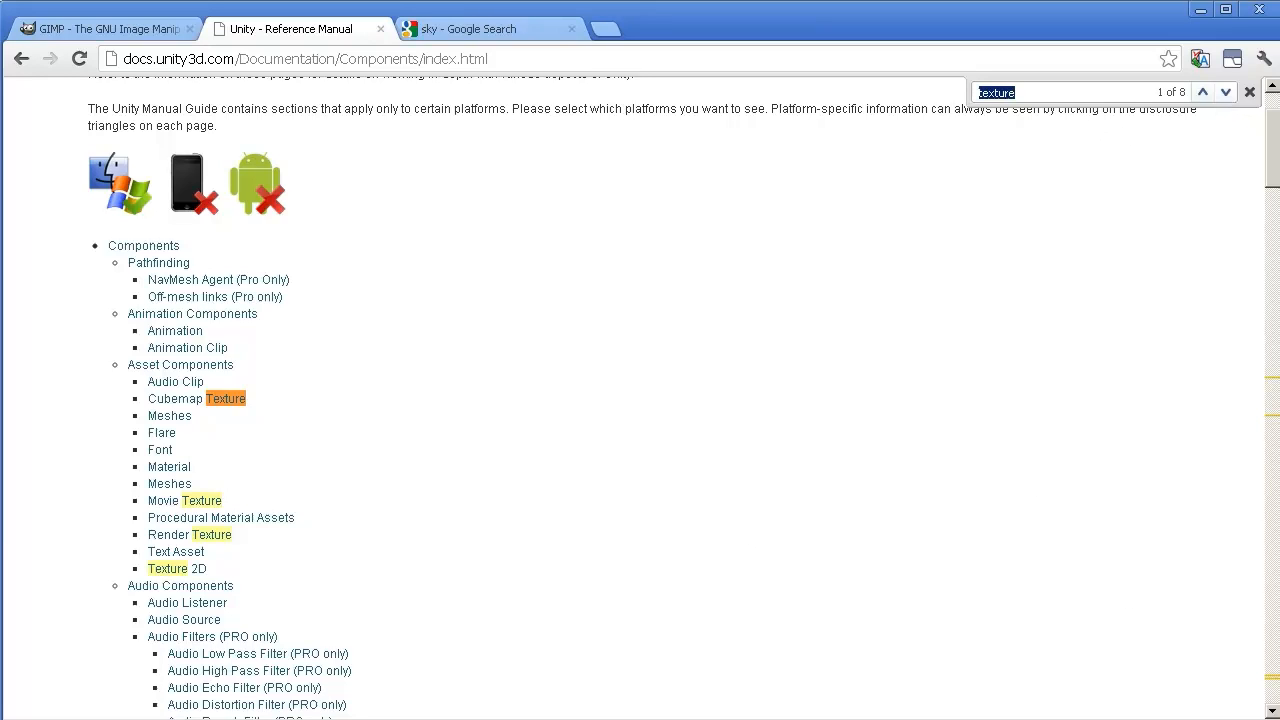
# - Switch back to GIMP and swap the colours so the foreground is white and the background is black
pyautogui.hotkey('alt', 'Tab')
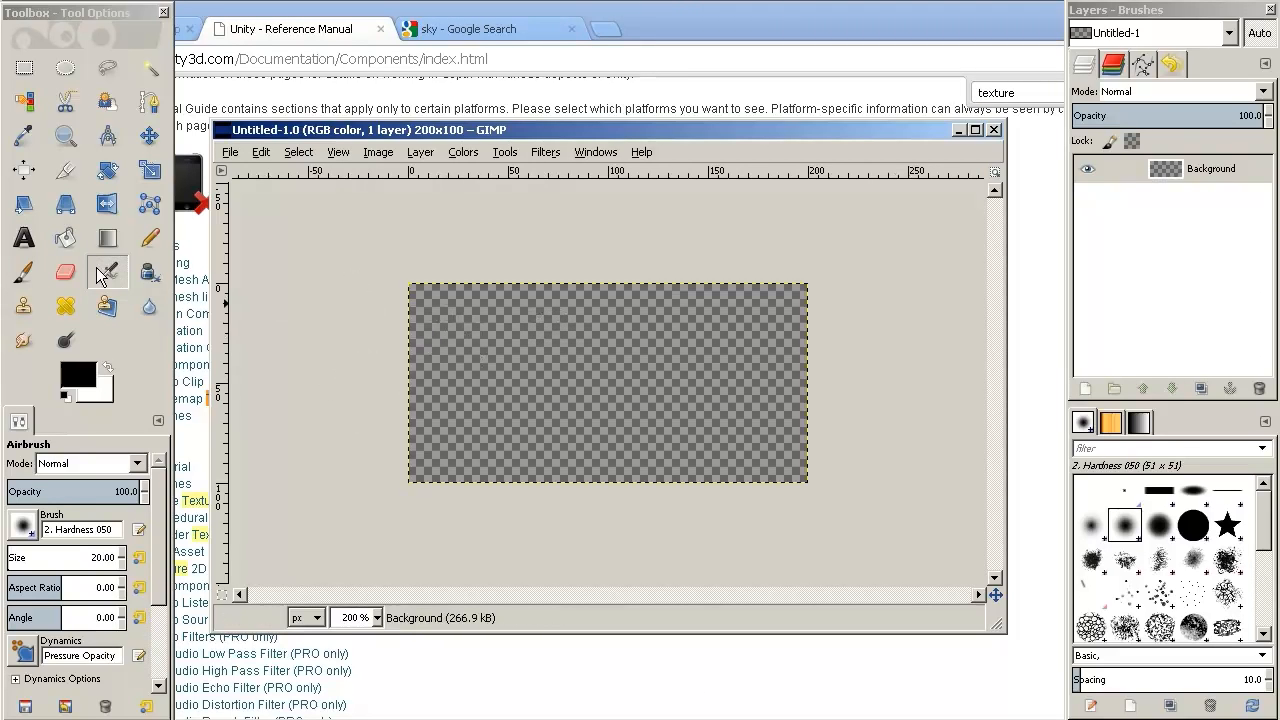
pyautogui.click(102, 391)
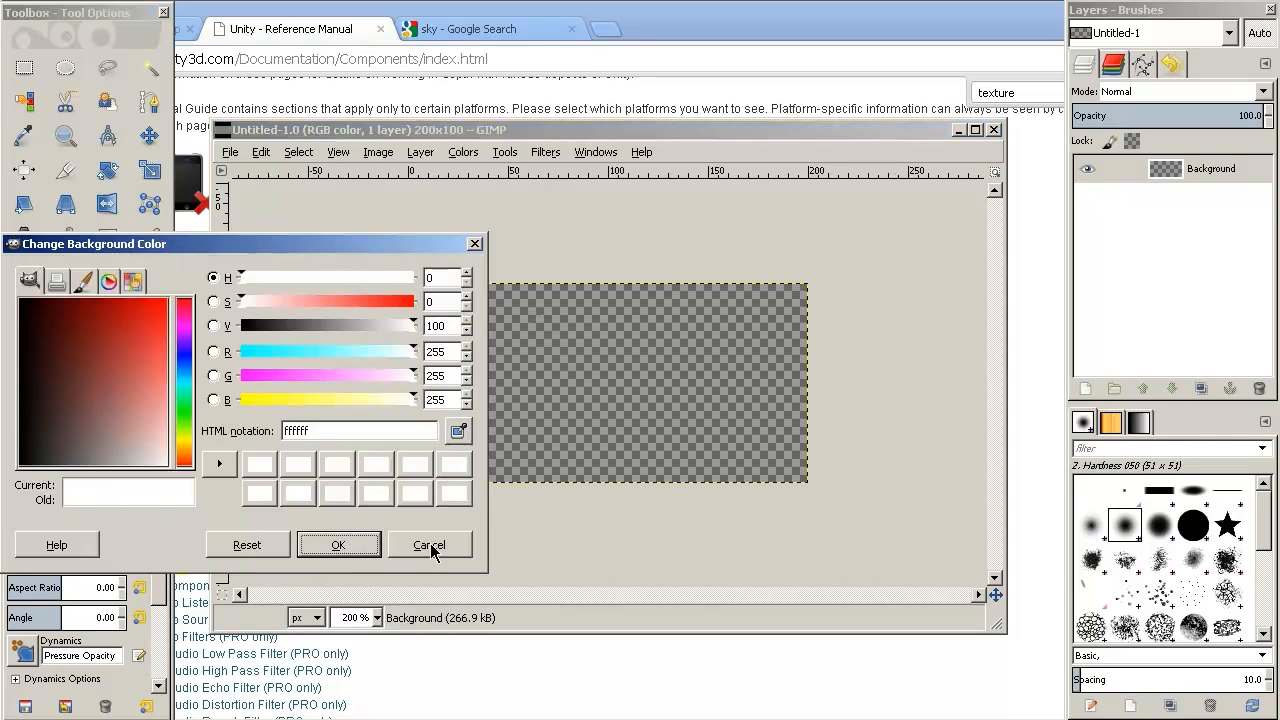
pyautogui.click(338, 544)
pyautogui.click(107, 370)
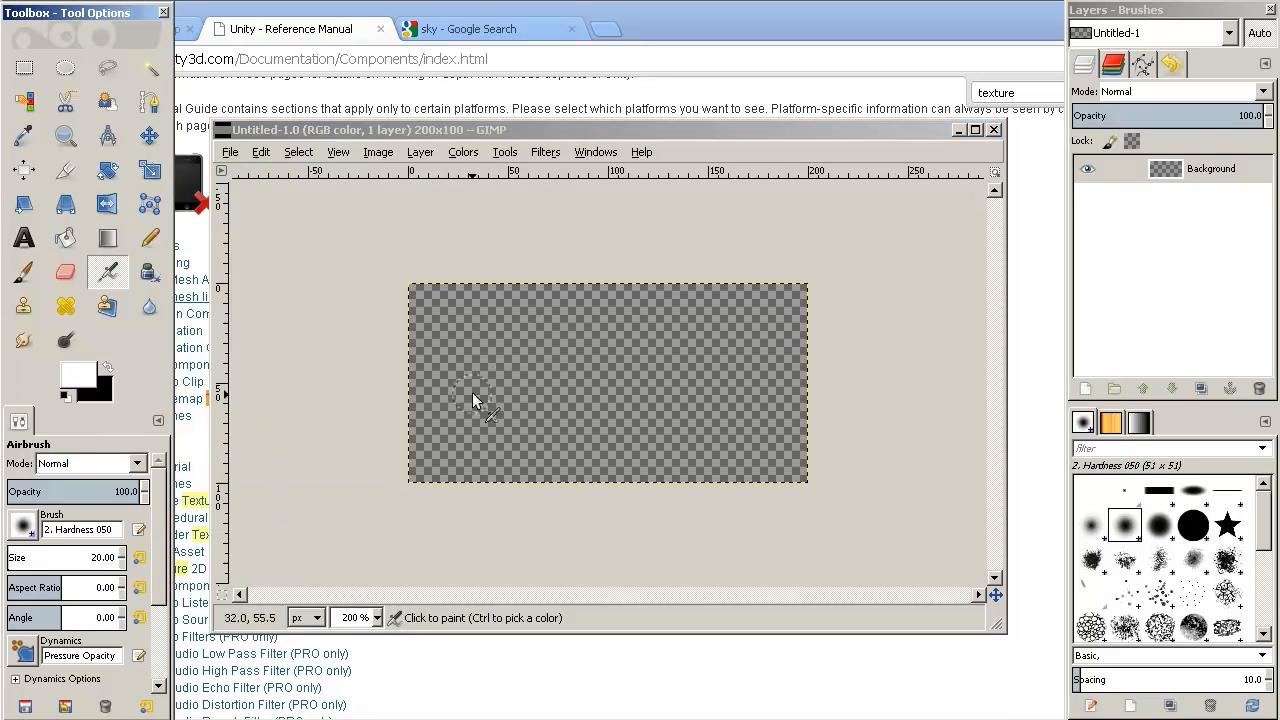
# - Airbrush soft, irregular white puffs across the middle of the canvas with the Hardness 050 brush at size 20
pyautogui.click(514, 361)
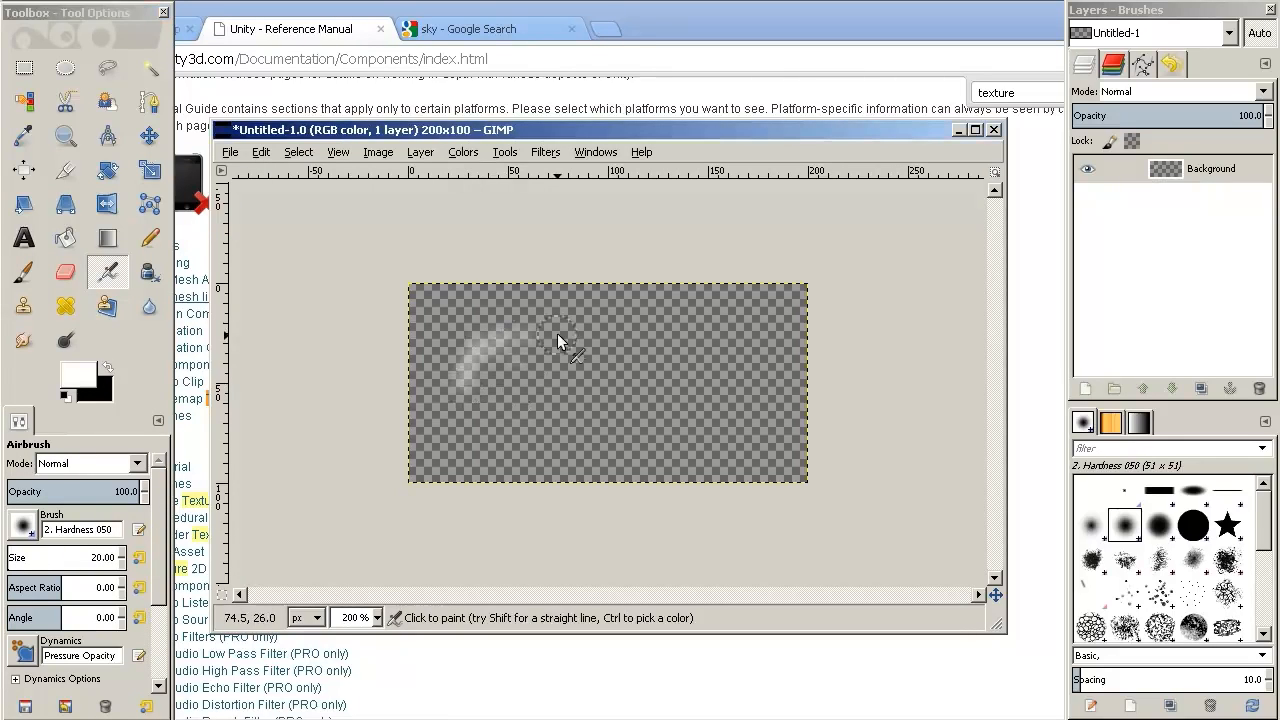
pyautogui.moveTo(459, 410); pyautogui.dragTo(565, 384)
pyautogui.moveTo(495, 404); pyautogui.dragTo(494, 344)
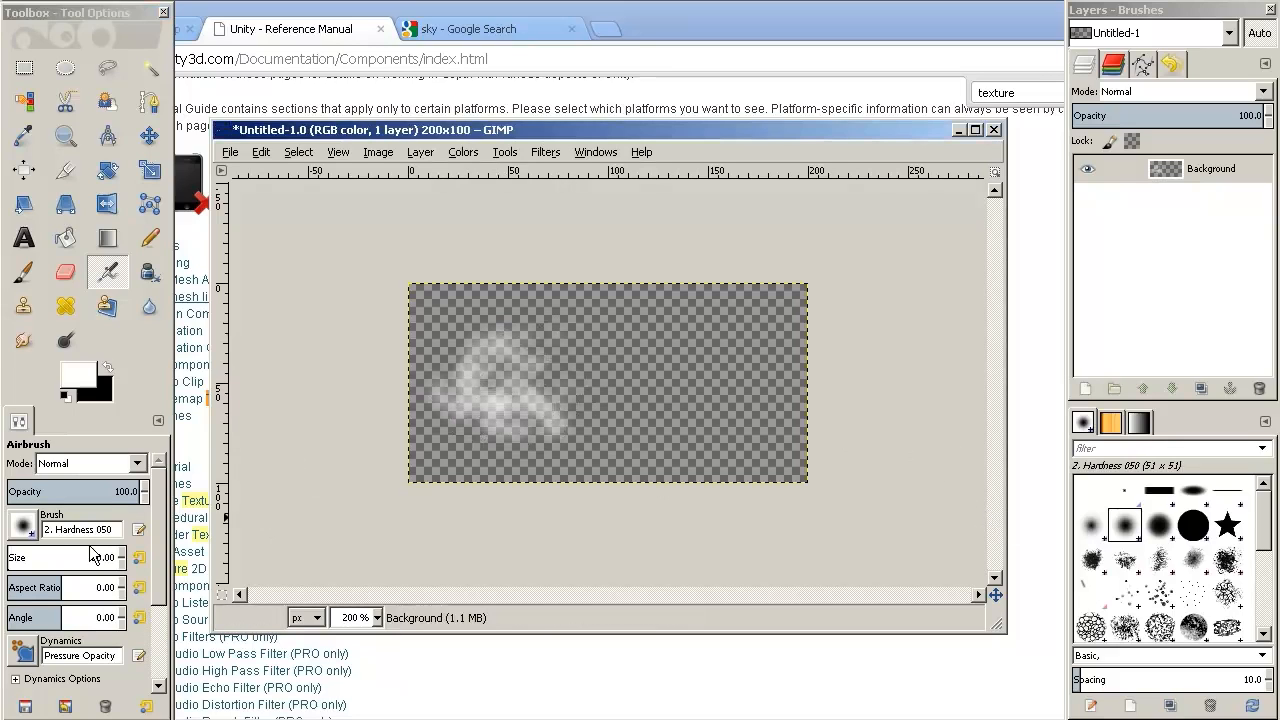
pyautogui.click(63, 562)
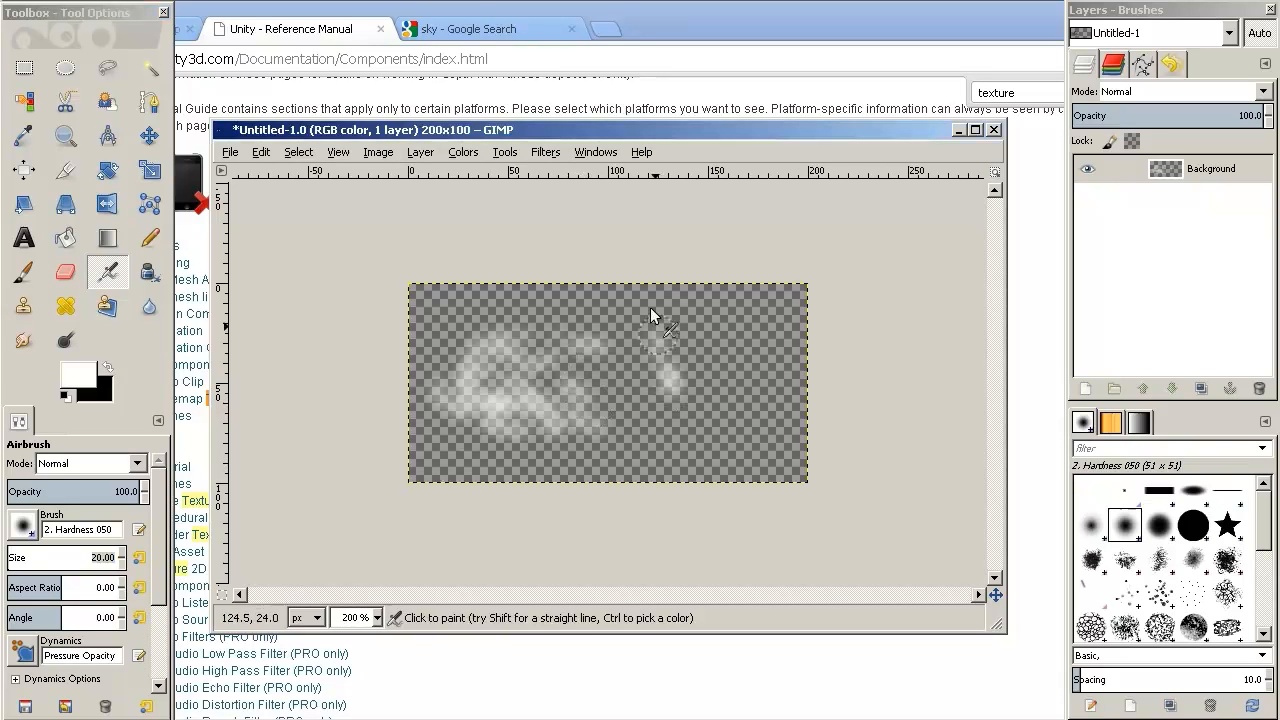
pyautogui.moveTo(656, 390); pyautogui.dragTo(721, 367)
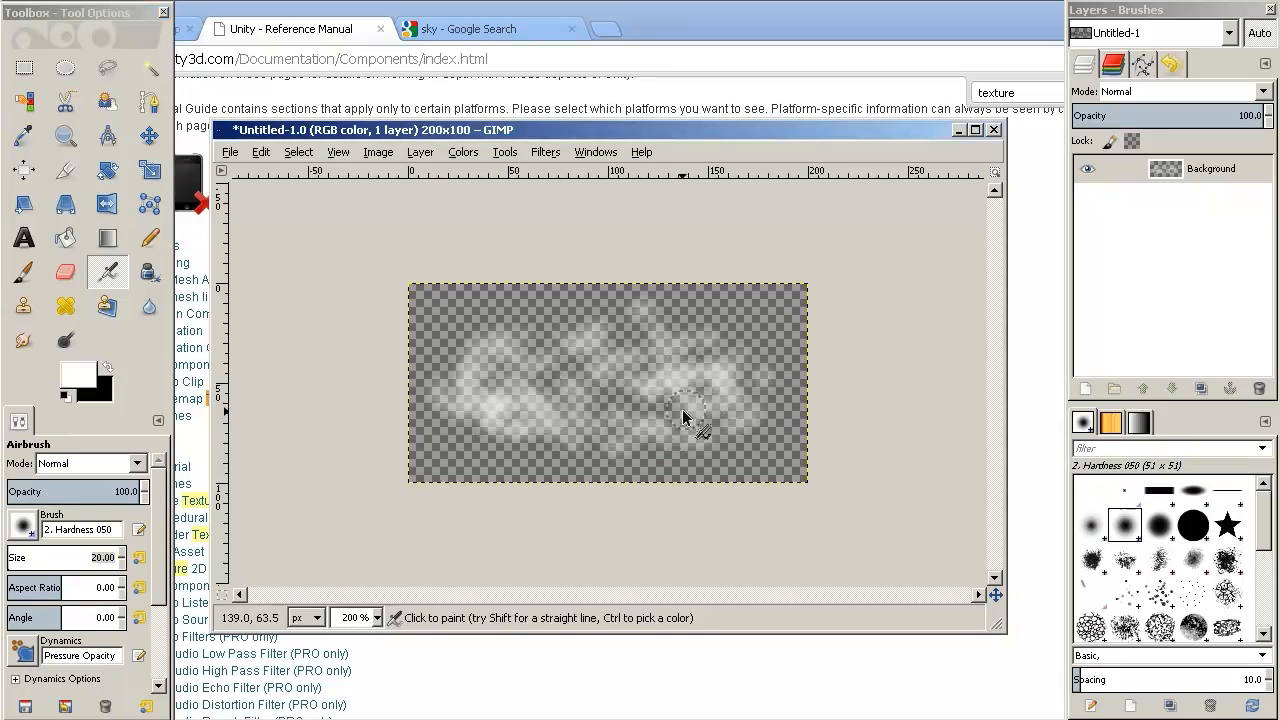
pyautogui.moveTo(590, 395)
pyautogui.mouseDown()
pyautogui.moveTo(509, 369)
pyautogui.moveTo(568, 360)
pyautogui.moveTo(618, 390)
pyautogui.mouseUp()
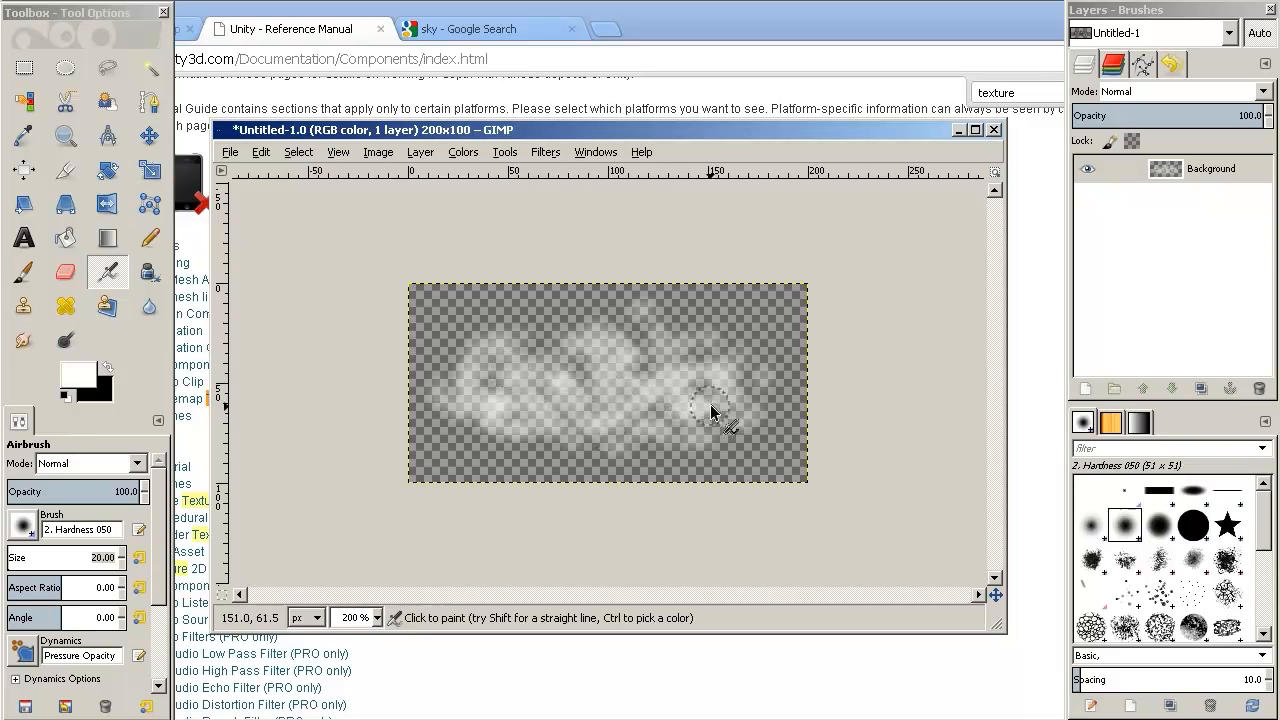
pyautogui.moveTo(698, 362); pyautogui.dragTo(752, 388)
pyautogui.moveTo(655, 357)
pyautogui.mouseDown()
pyautogui.moveTo(543, 341)
pyautogui.moveTo(503, 420)
pyautogui.moveTo(674, 371)
pyautogui.moveTo(699, 399)
pyautogui.moveTo(655, 358)
pyautogui.mouseUp()
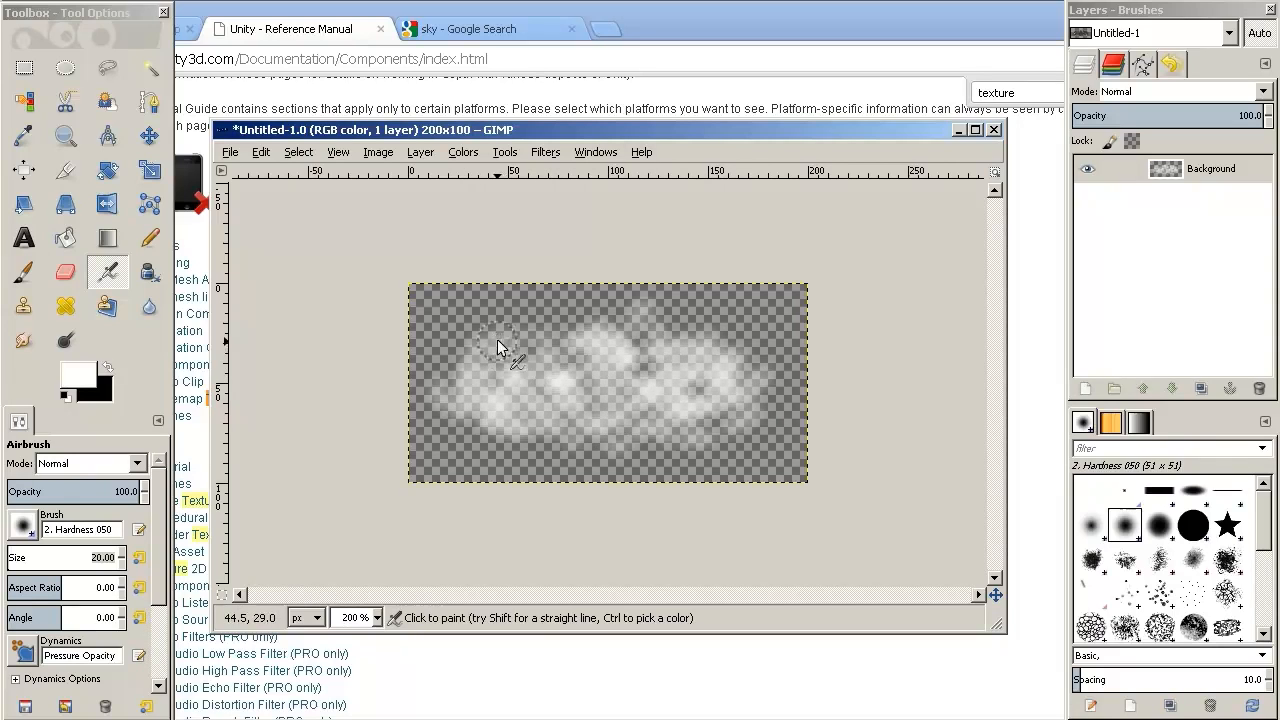
# - Set the airbrush size to 64.57 and paint over the puffs to fill them into one fuller white cloud
pyautogui.click(36, 557)
pyautogui.click(12, 557)
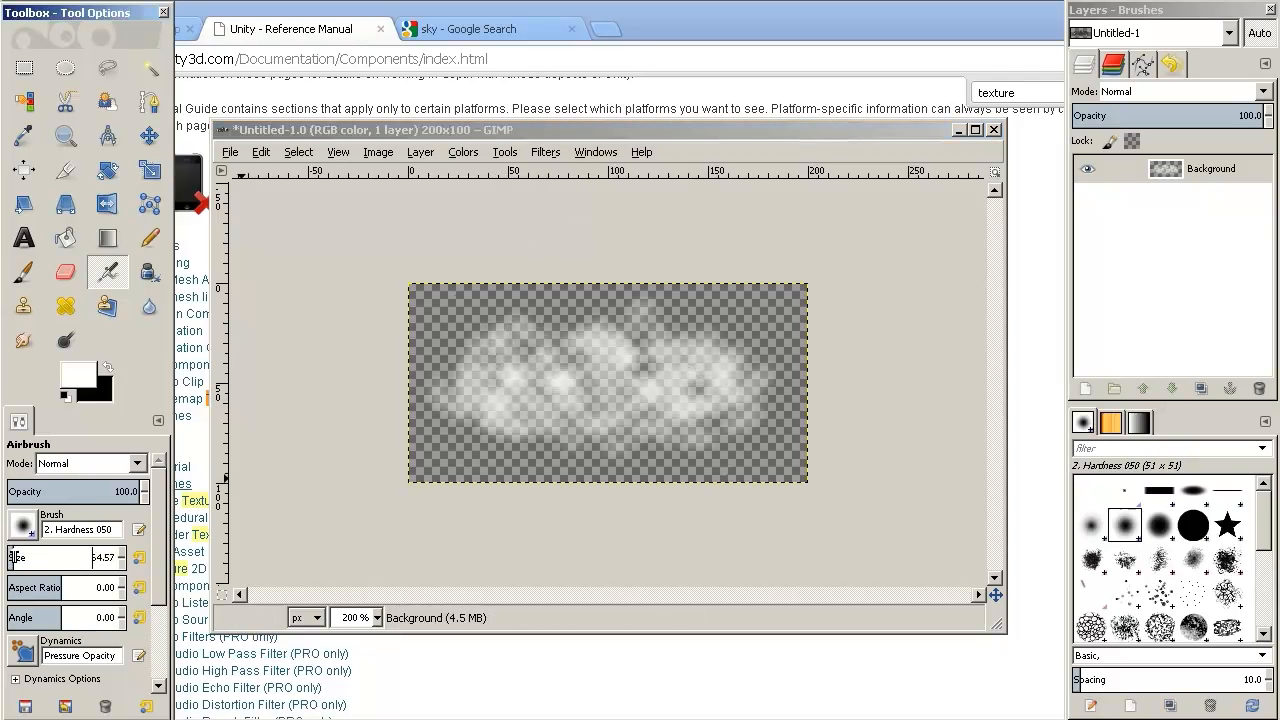
pyautogui.click(522, 359)
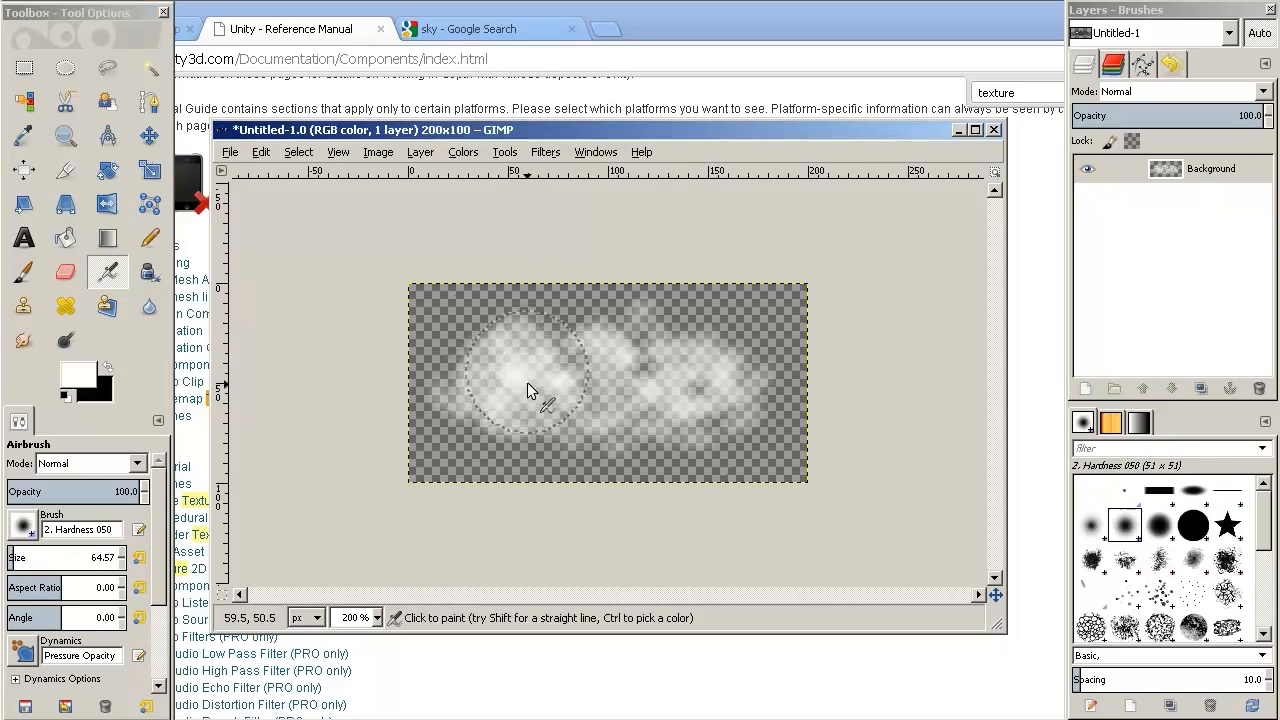
pyautogui.moveTo(606, 353)
pyautogui.mouseDown()
pyautogui.moveTo(597, 396)
pyautogui.moveTo(609, 421)
pyautogui.moveTo(630, 422)
pyautogui.moveTo(723, 347)
pyautogui.moveTo(726, 390)
pyautogui.moveTo(648, 361)
pyautogui.moveTo(651, 374)
pyautogui.moveTo(560, 366)
pyautogui.moveTo(576, 368)
pyautogui.moveTo(543, 397)
pyautogui.moveTo(526, 363)
pyautogui.moveTo(610, 390)
pyautogui.moveTo(705, 382)
pyautogui.moveTo(682, 349)
pyautogui.moveTo(929, 436)
pyautogui.moveTo(743, 342)
pyautogui.moveTo(709, 389)
pyautogui.moveTo(739, 399)
pyautogui.moveTo(665, 417)
pyautogui.moveTo(464, 406)
pyautogui.moveTo(647, 436)
pyautogui.moveTo(898, 416)
pyautogui.mouseUp()
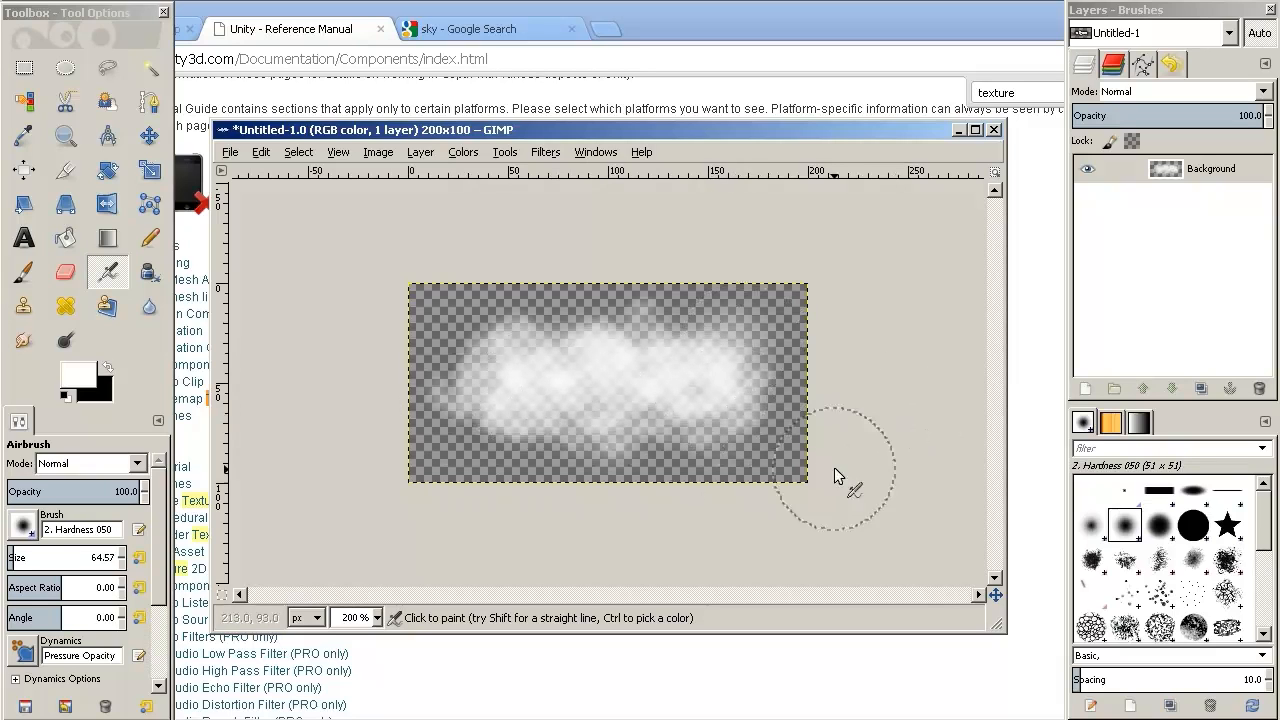
pyautogui.moveTo(499, 417)
pyautogui.mouseDown()
pyautogui.moveTo(480, 424)
pyautogui.moveTo(513, 361)
pyautogui.mouseUp()
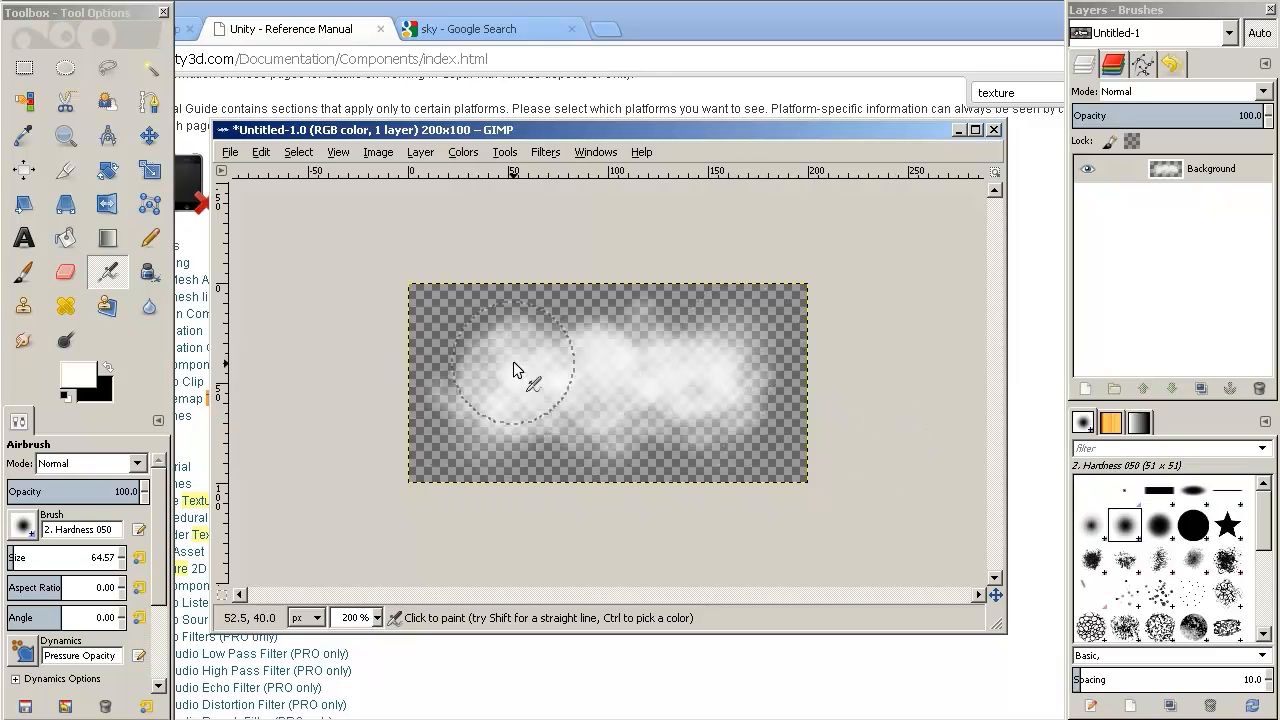
# - Change the foreground to light grey, set the airbrush size to 20, and shade the lower part of the cloud
pyautogui.click(77, 375)
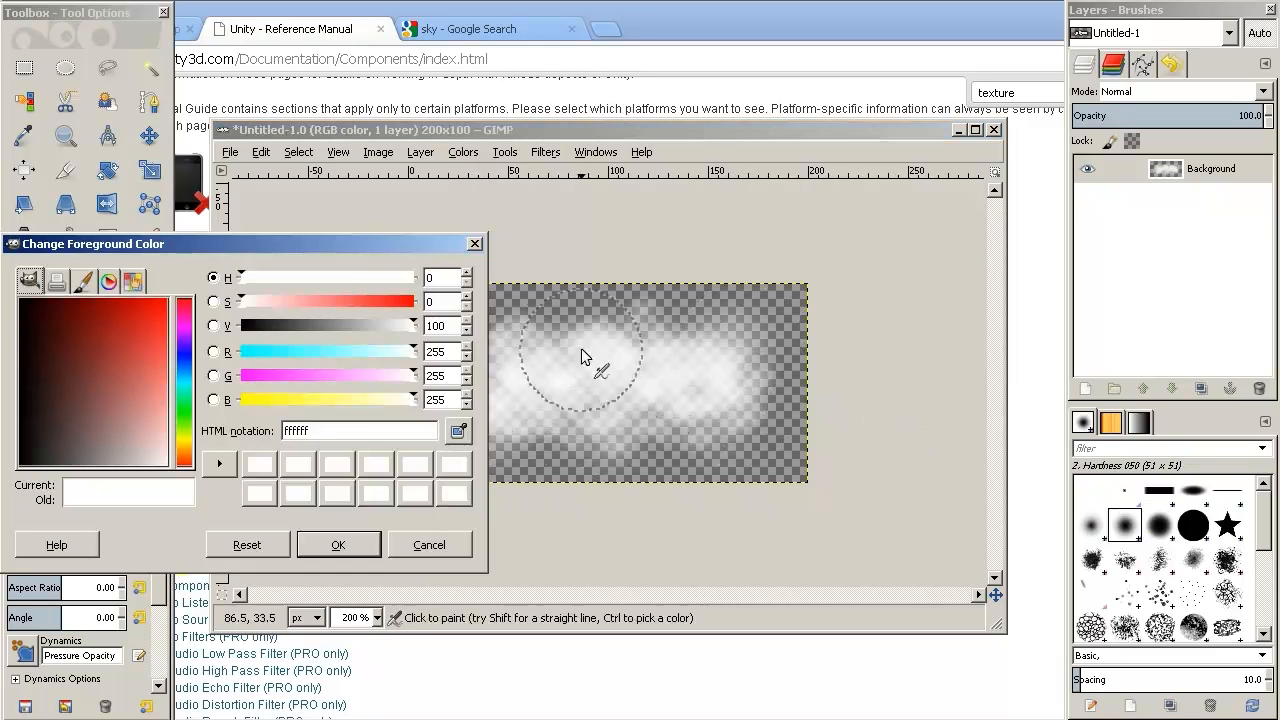
pyautogui.moveTo(416, 326); pyautogui.dragTo(377, 326)
pyautogui.click(329, 541)
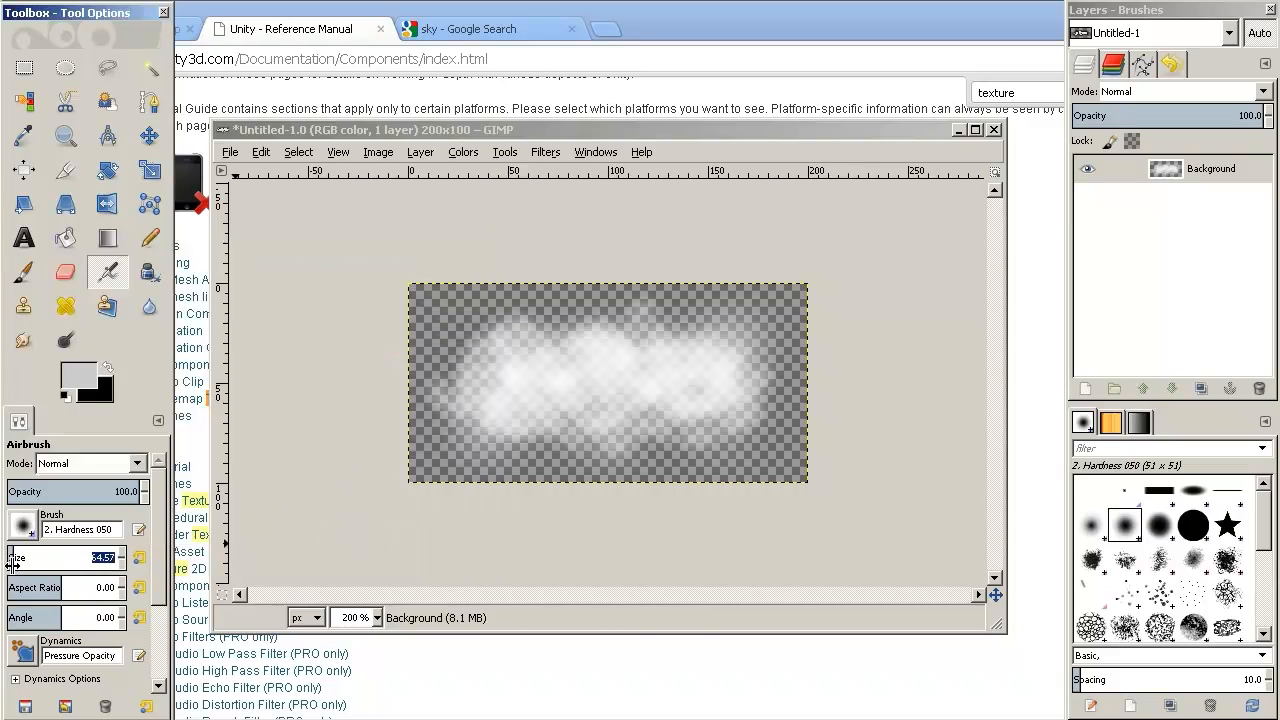
pyautogui.write('20')
pyautogui.press('Return')
pyautogui.moveTo(482, 419); pyautogui.dragTo(692, 422)
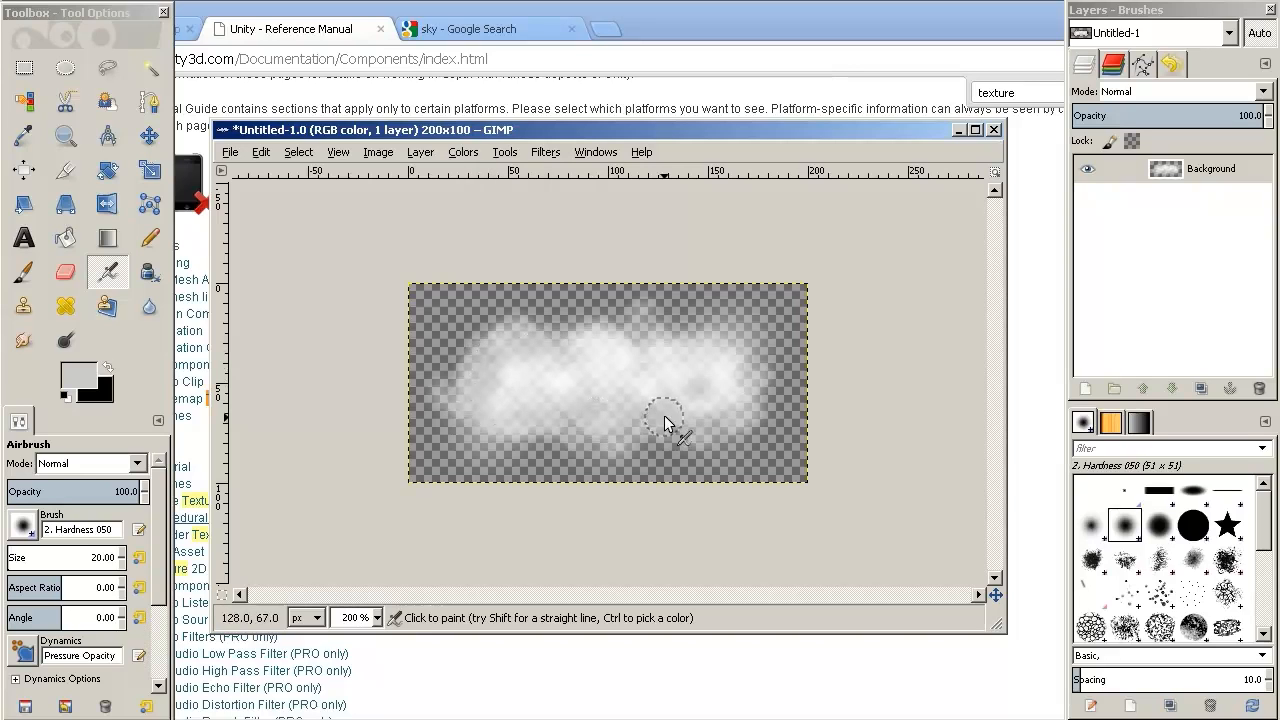
# - Darken the foreground to a medium grey and airbrush shadows along the cloud's underside
pyautogui.click(79, 376)
pyautogui.moveTo(379, 344); pyautogui.dragTo(334, 329)
pyautogui.click(338, 544)
pyautogui.moveTo(514, 414)
pyautogui.mouseDown()
pyautogui.moveTo(651, 434)
pyautogui.moveTo(531, 412)
pyautogui.moveTo(523, 432)
pyautogui.moveTo(569, 437)
pyautogui.moveTo(617, 422)
pyautogui.moveTo(694, 429)
pyautogui.moveTo(482, 406)
pyautogui.mouseUp()
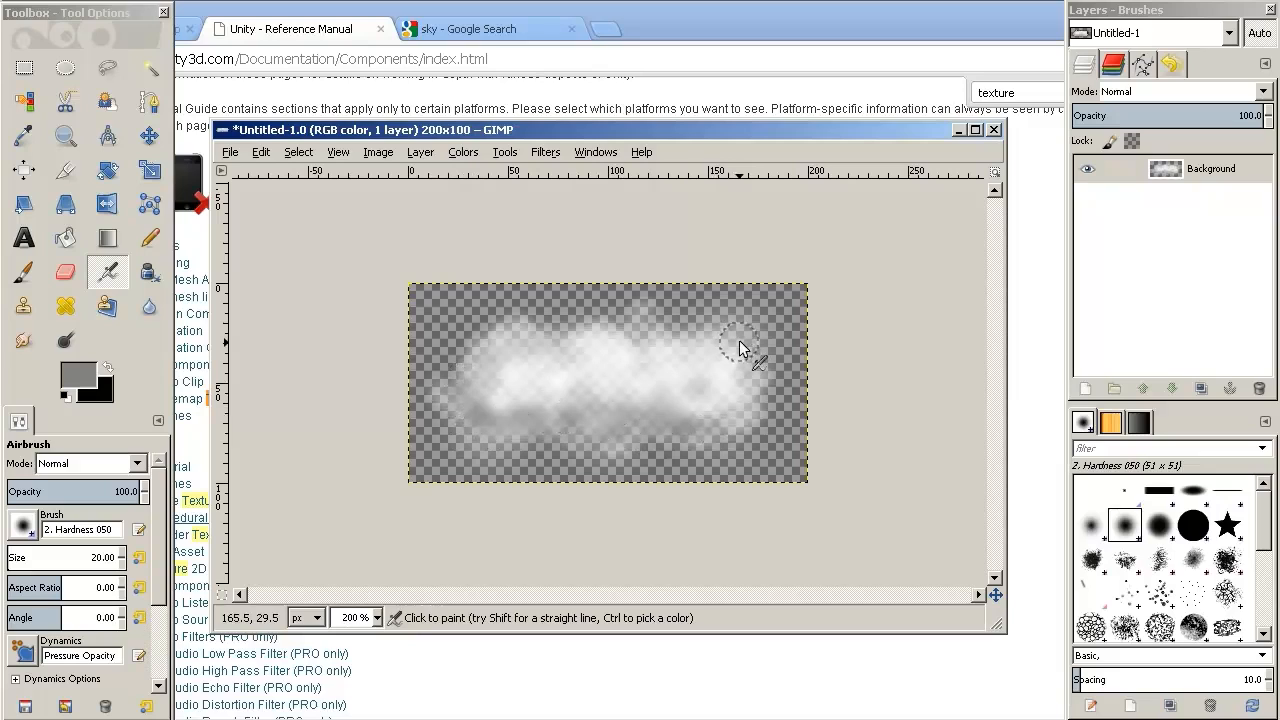
# - Open the Save As dialog for the cloud image
pyautogui.click(229, 153)
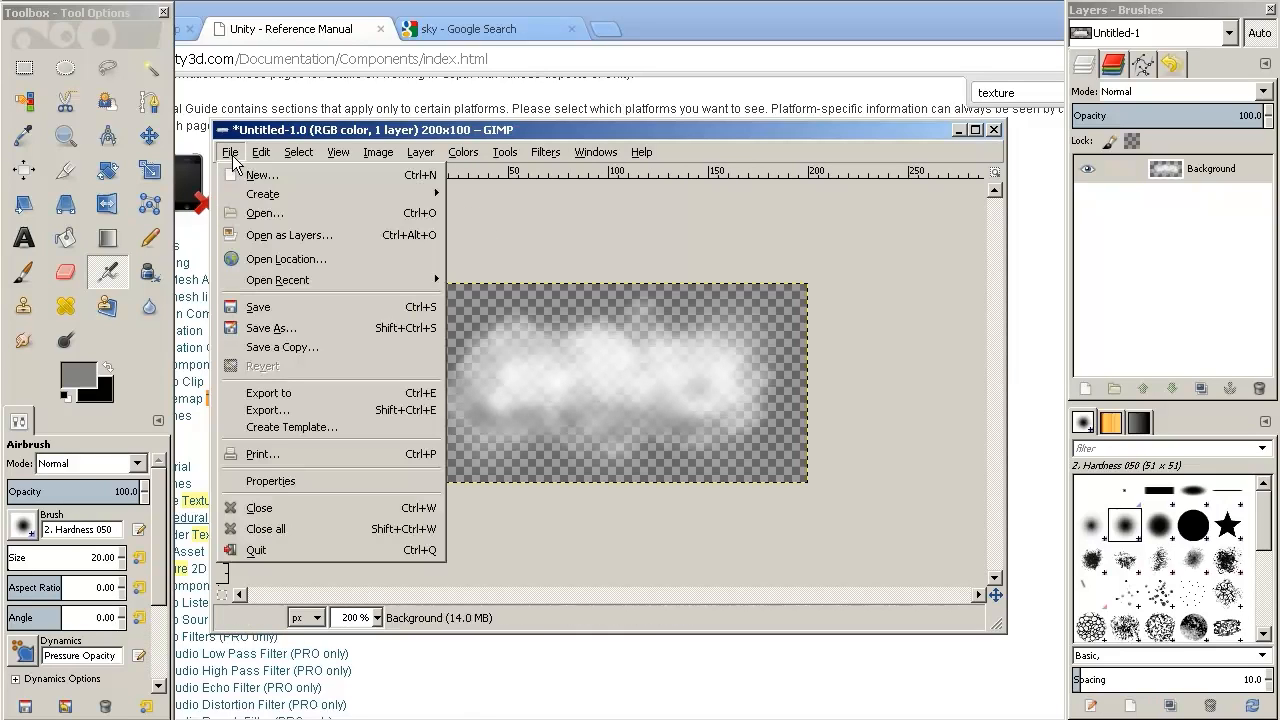
pyautogui.click(318, 326)
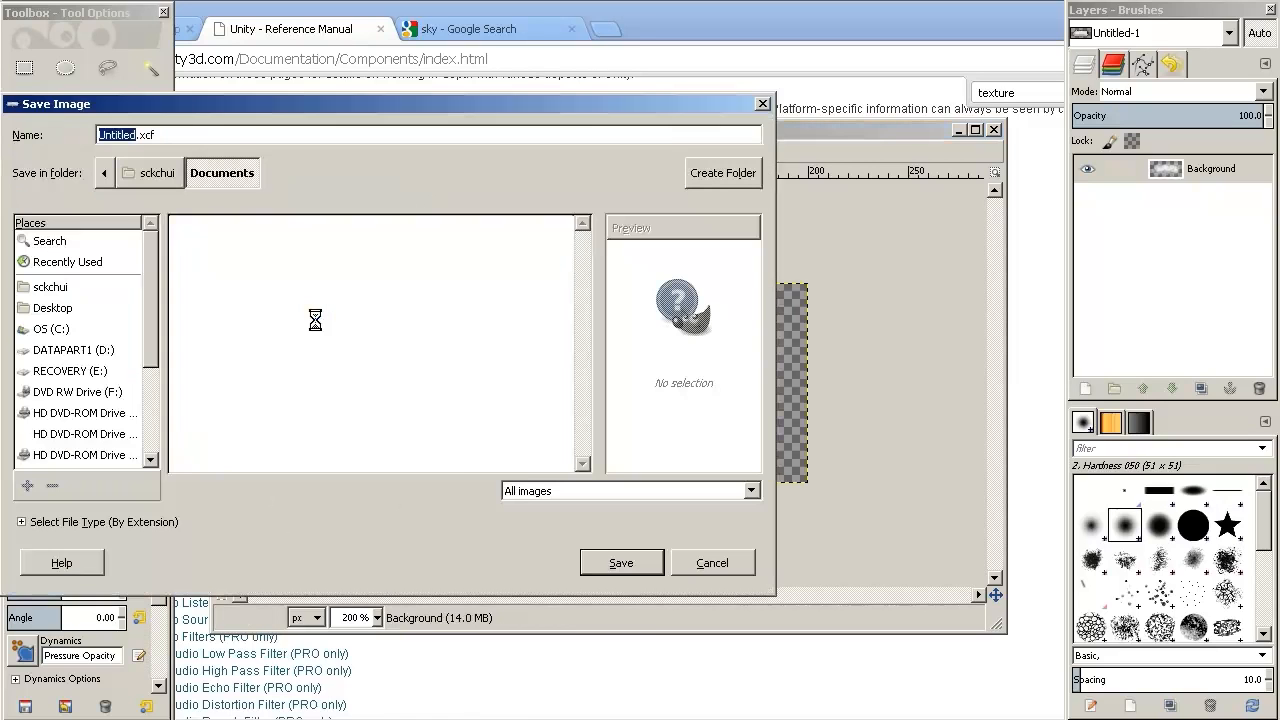
# - Switch to the Unity documentation in the browser, look through the Reference Manual index, and open the Unity Manual
pyautogui.click(707, 27)
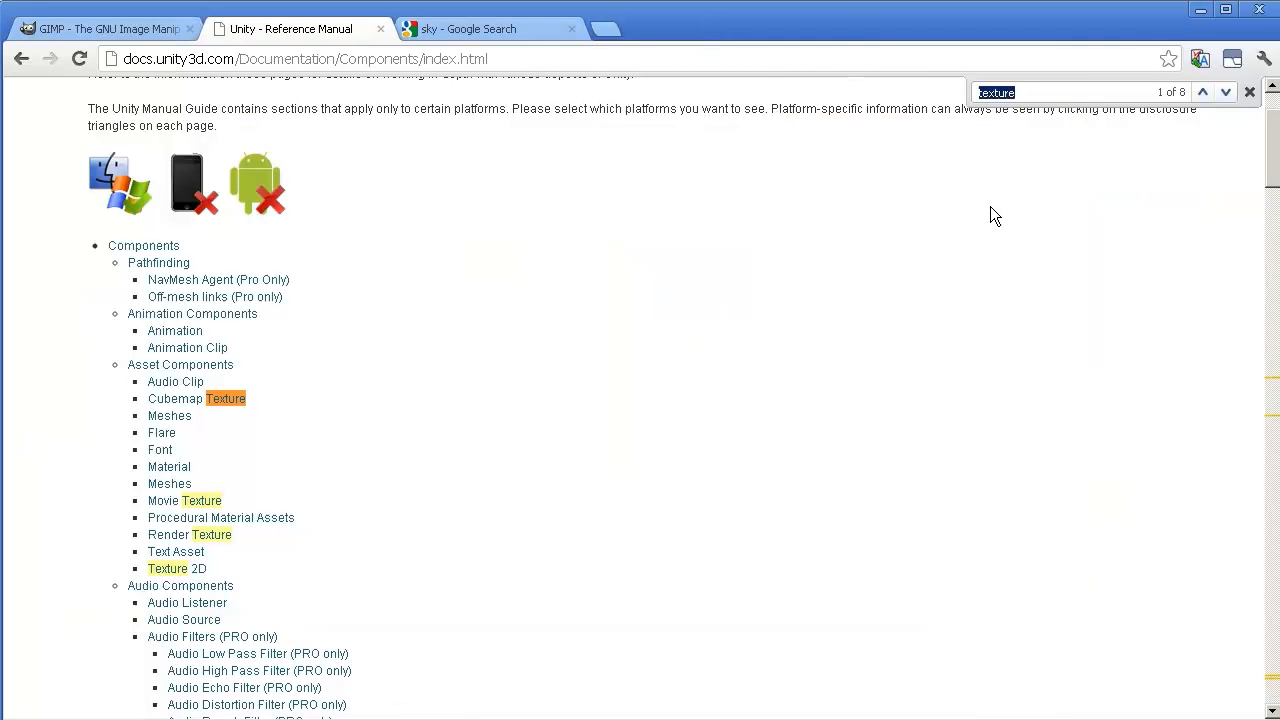
pyautogui.moveTo(1270, 182); pyautogui.dragTo(1268, 158)
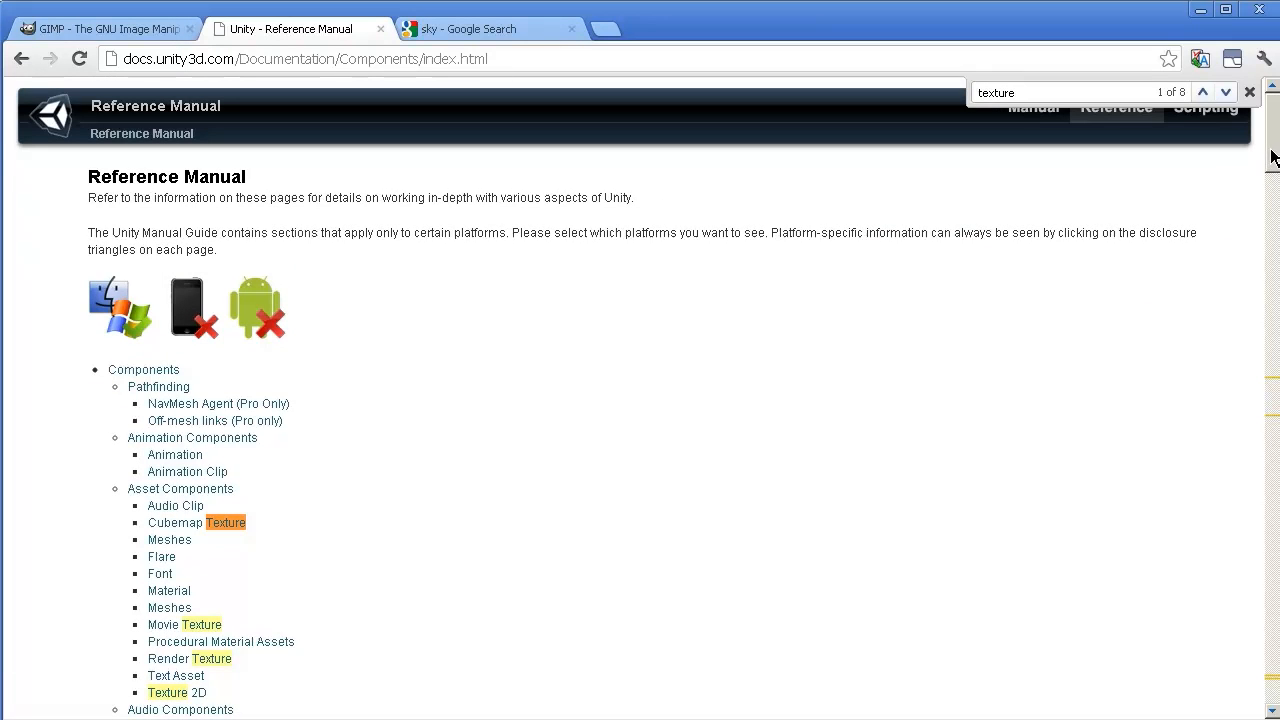
pyautogui.scroll(-20, 1237, 343)
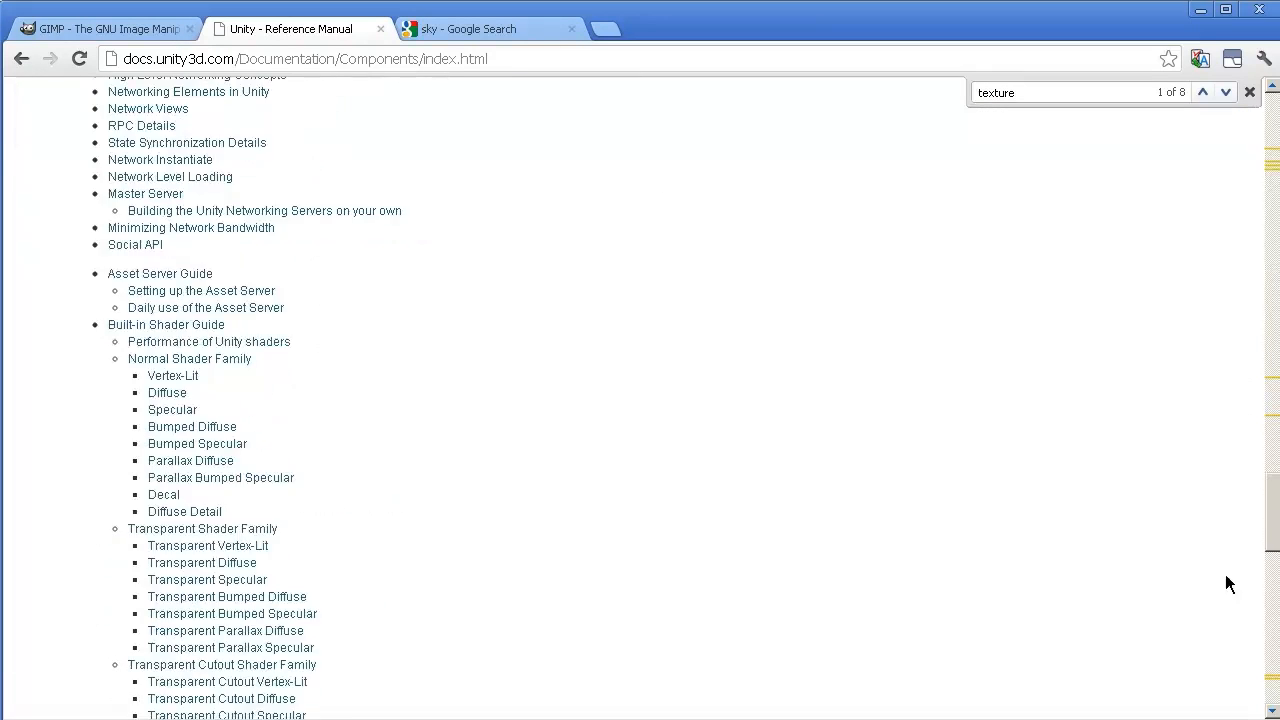
pyautogui.scroll(-14, 1230, 640)
pyautogui.scroll(20, 1210, 225)
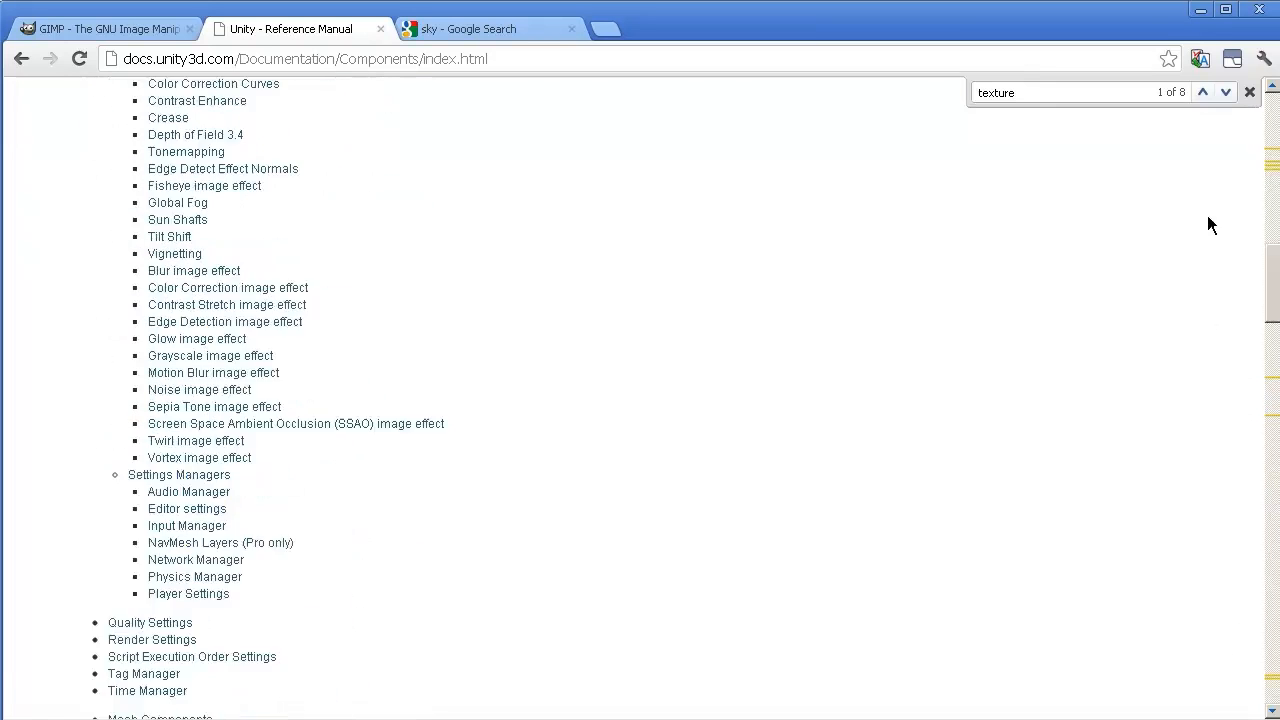
pyautogui.scroll(15, 1208, 225)
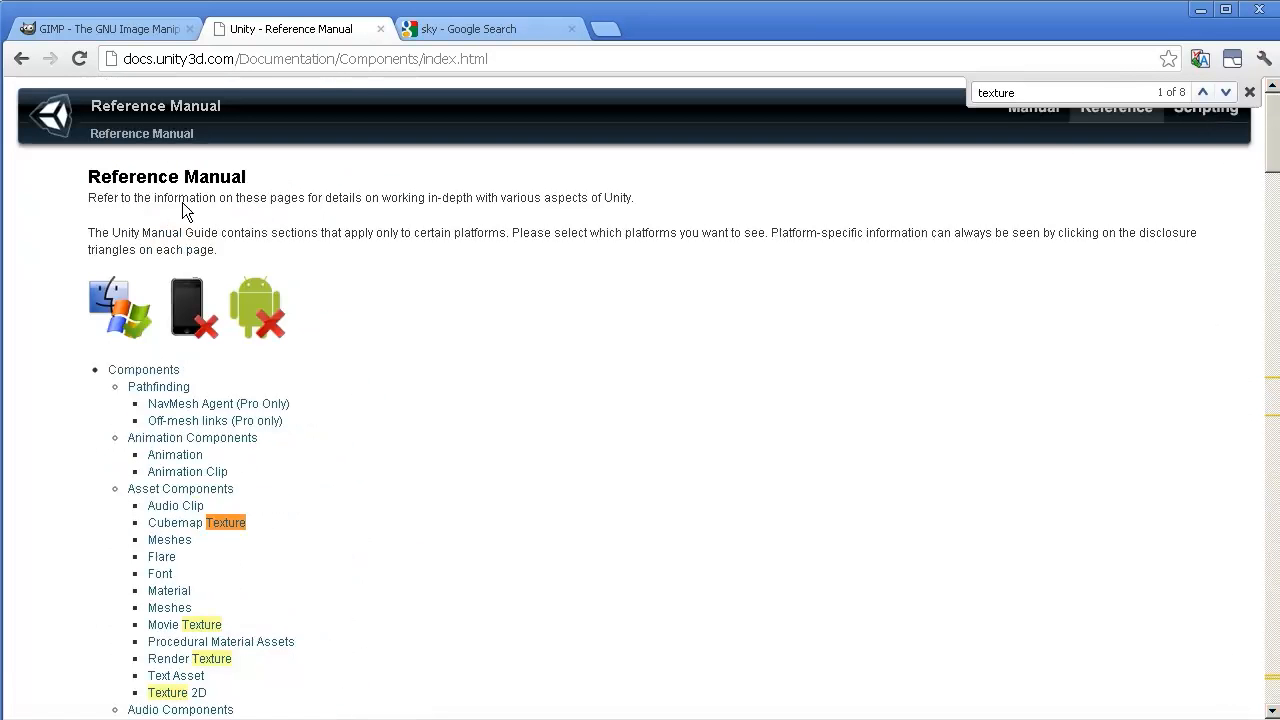
pyautogui.click(1249, 91)
pyautogui.click(1028, 108)
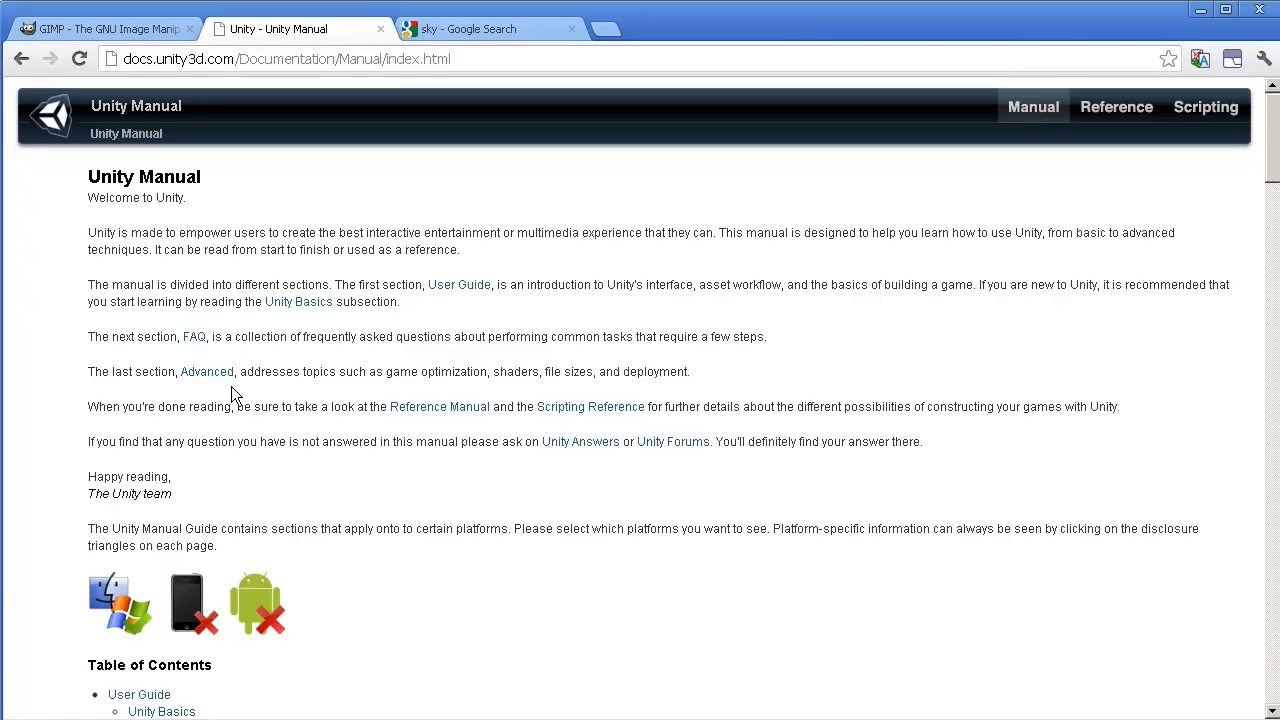
# - Search the Unity Manual contents for "texture", opening the Texture 2D page in a new tab and checking further matches
pyautogui.scroll(-10, 1176, 305)
pyautogui.hotkey('ctrl', 'f')
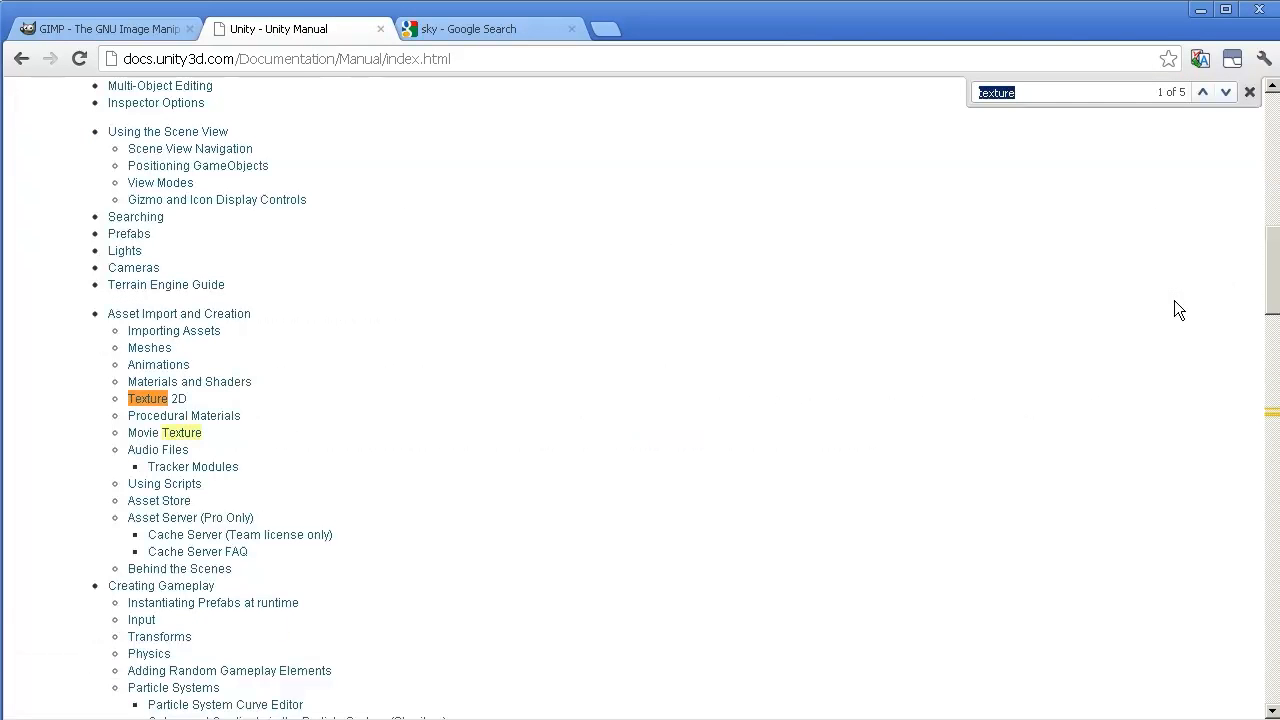
pyautogui.click(1228, 97)
pyautogui.middleClick(175, 400)
pyautogui.click(1223, 97)
pyautogui.click(1223, 97)
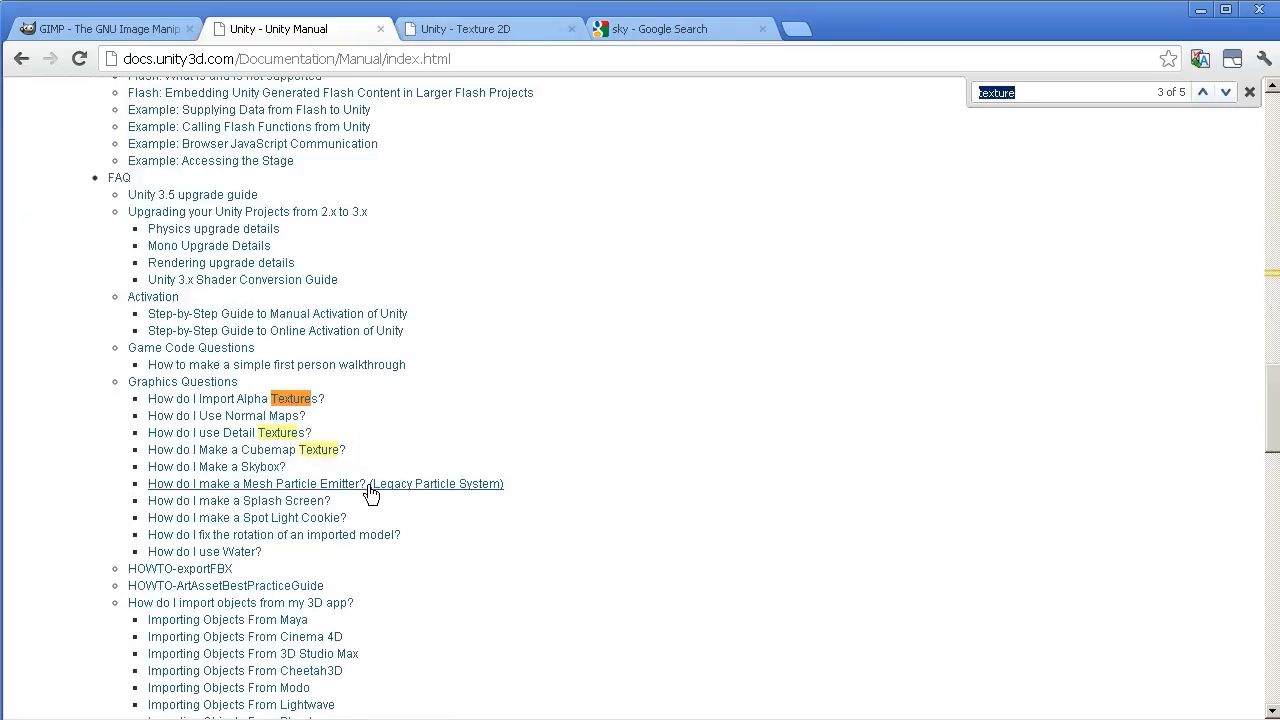
# - Read the Texture 2D page, focusing on the texture formats, supported file formats and texture sizes
pyautogui.click(494, 36)
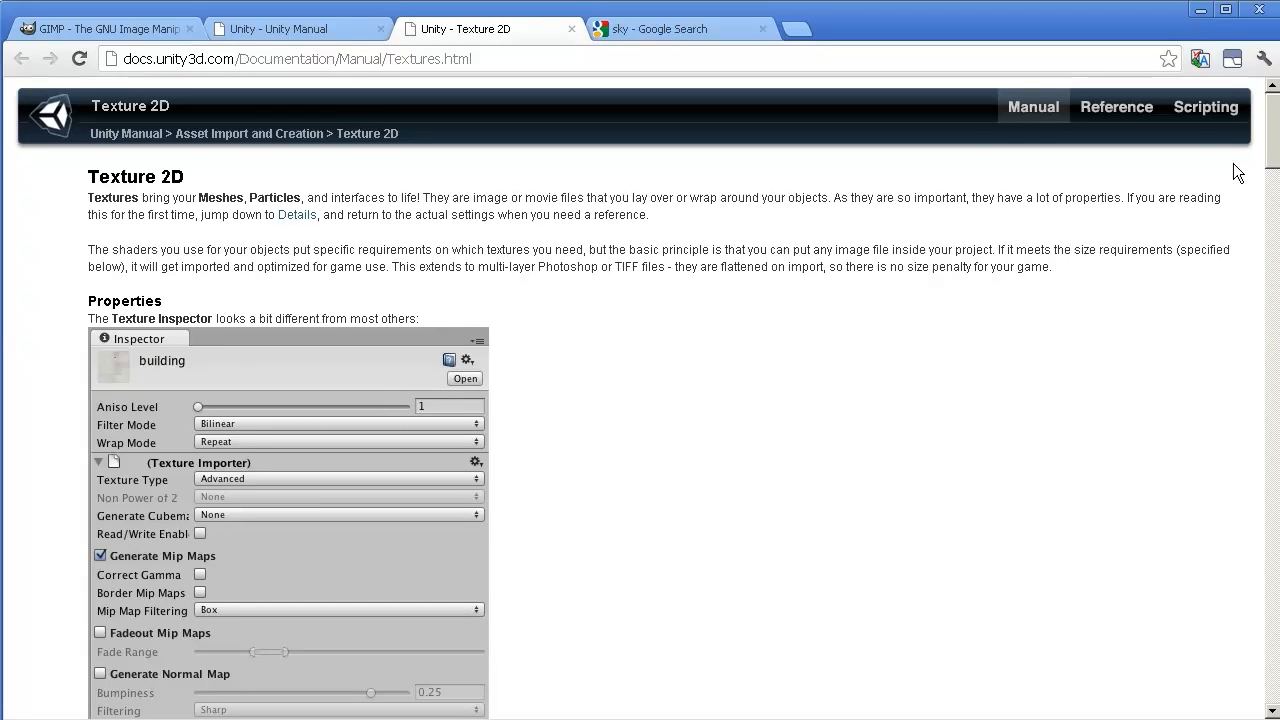
pyautogui.moveTo(1268, 165); pyautogui.dragTo(1258, 597)
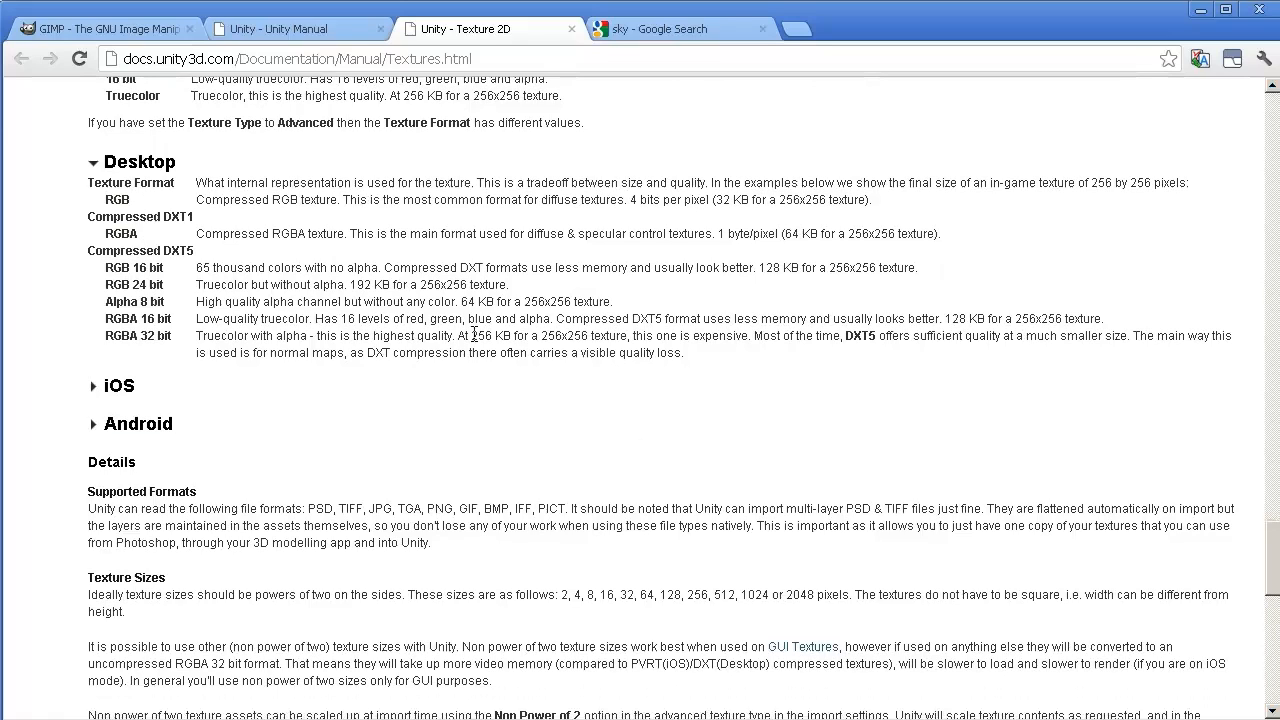
pyautogui.moveTo(1272, 564); pyautogui.dragTo(1229, 106)
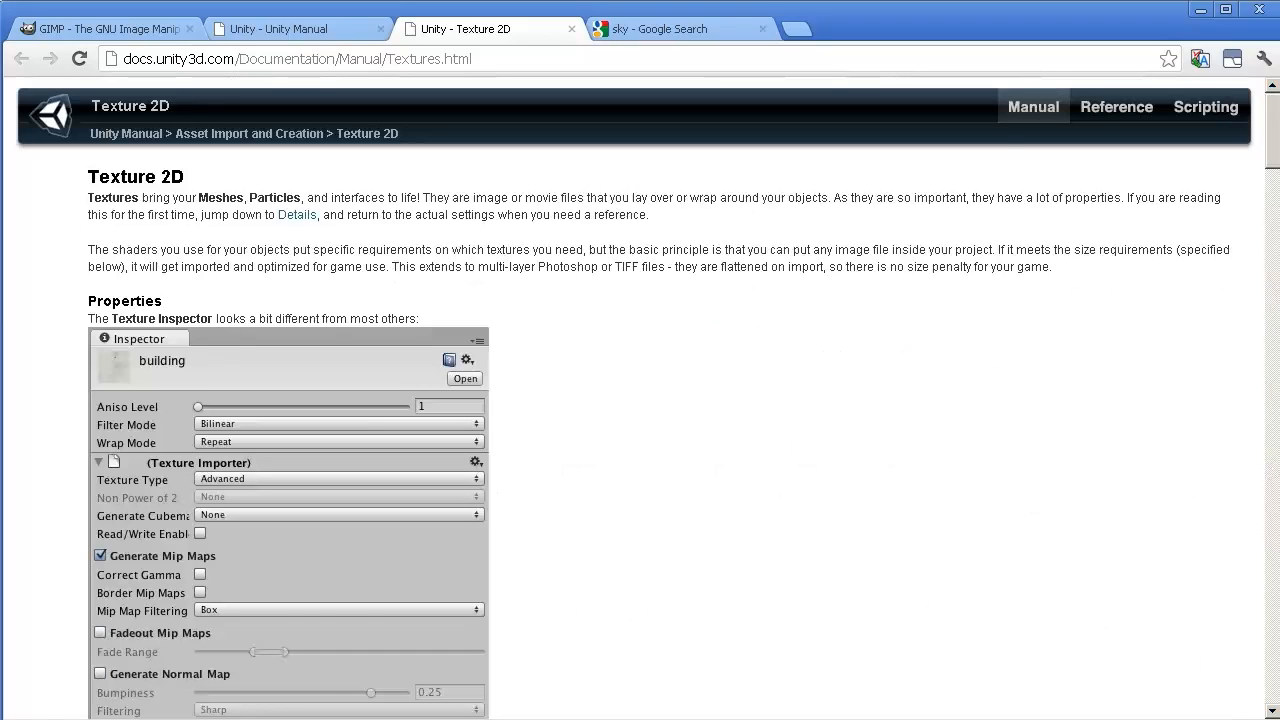
# - Switch back to GIMP and set the save location to the Assets folder inside Learning_002
pyautogui.hotkey('alt', 'Tab')
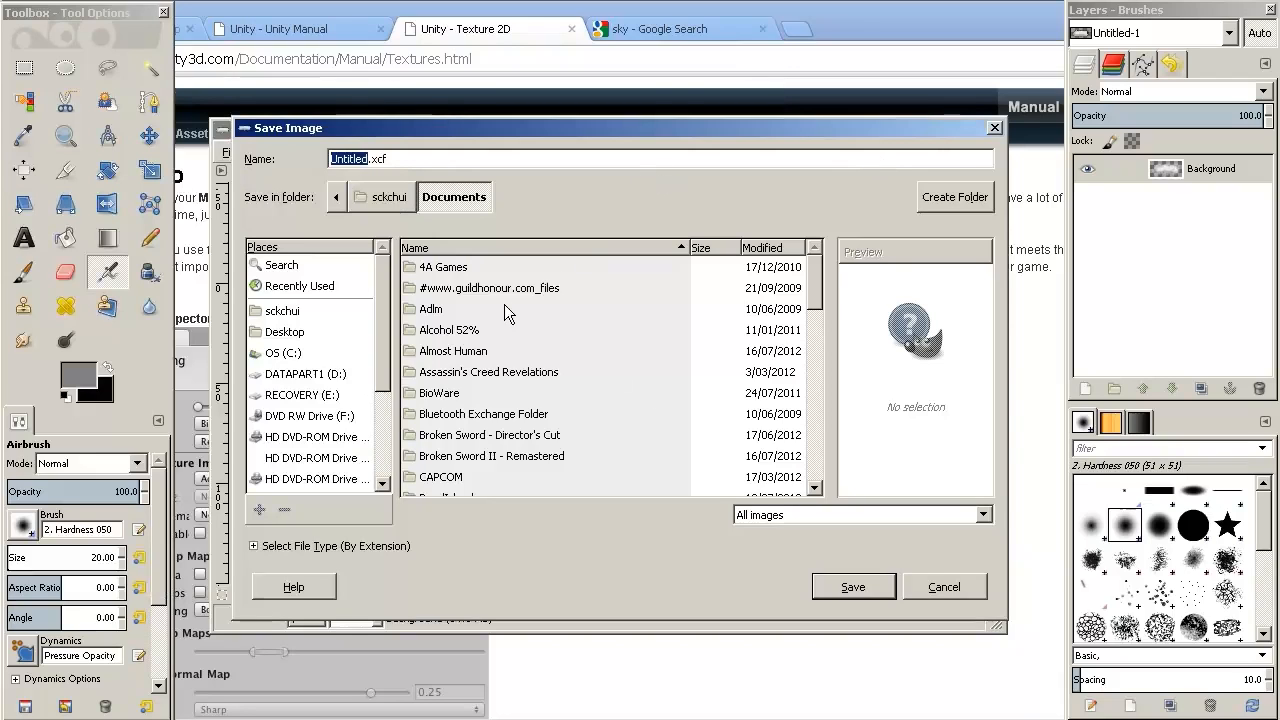
pyautogui.moveTo(817, 293); pyautogui.dragTo(736, 388)
pyautogui.doubleClick(447, 383)
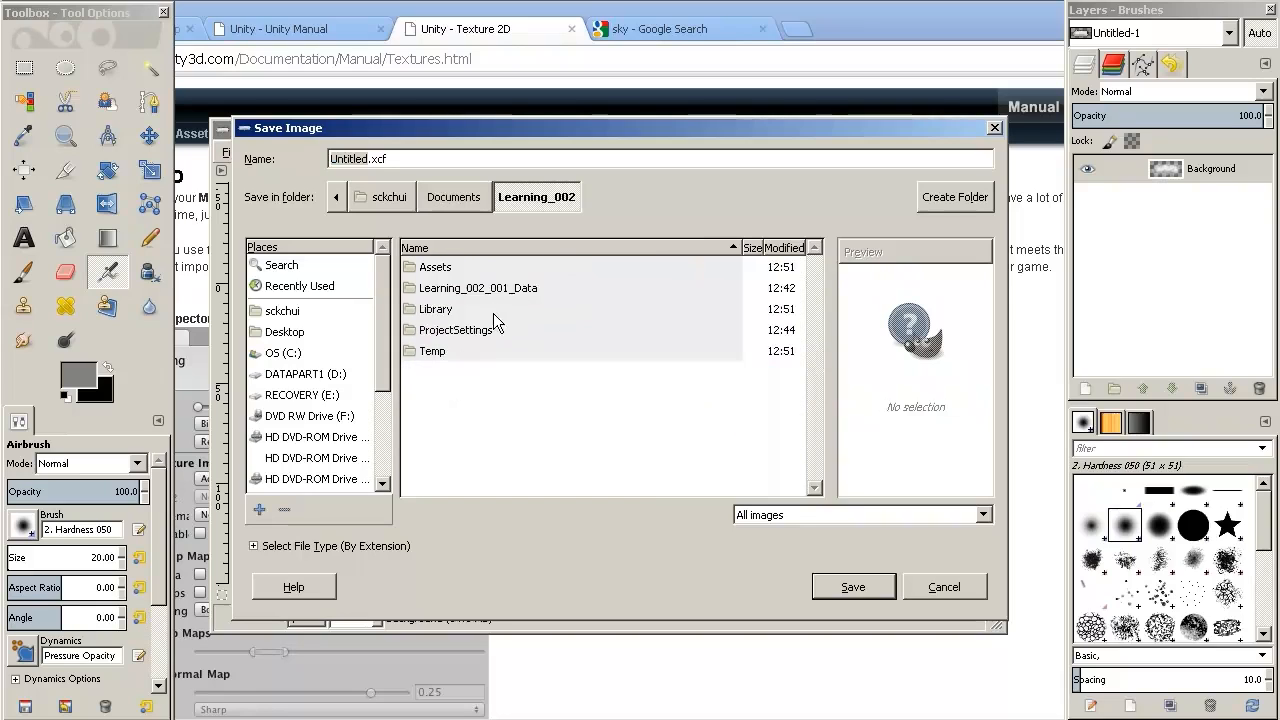
pyautogui.doubleClick(522, 267)
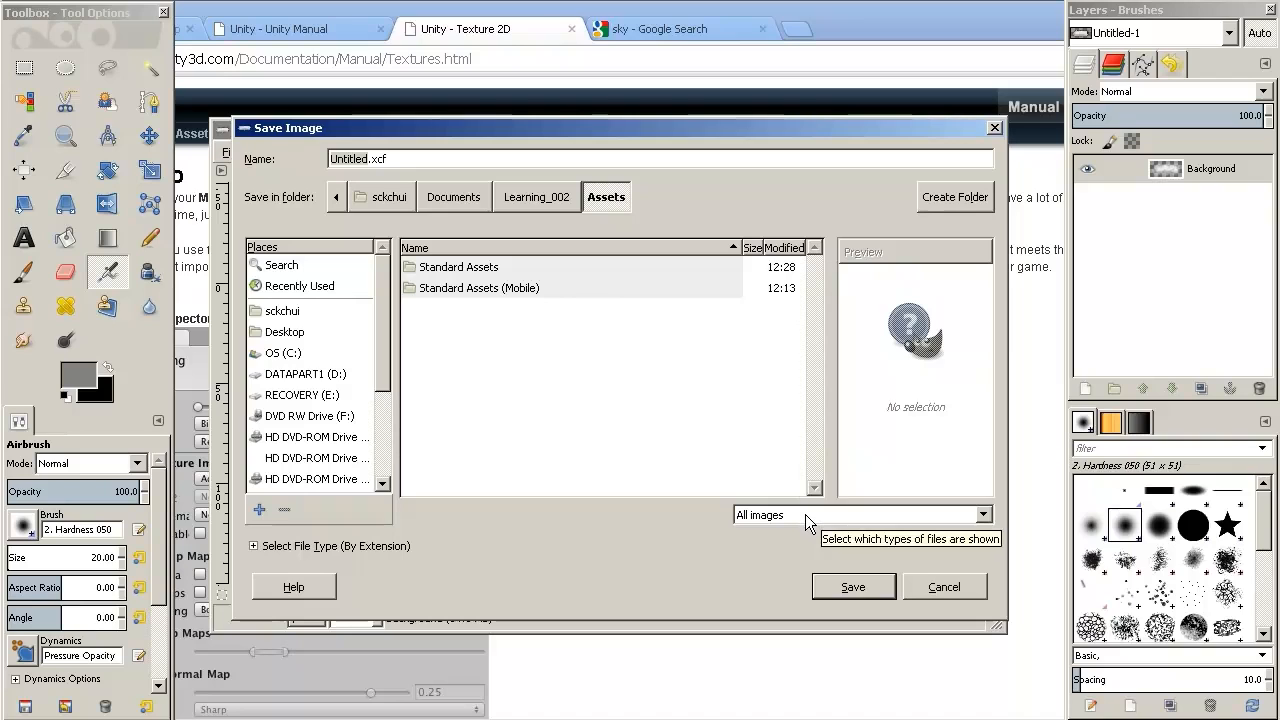
# - Return the save location to the Documents folder and look through its contents
pyautogui.click(526, 200)
pyautogui.click(453, 197)
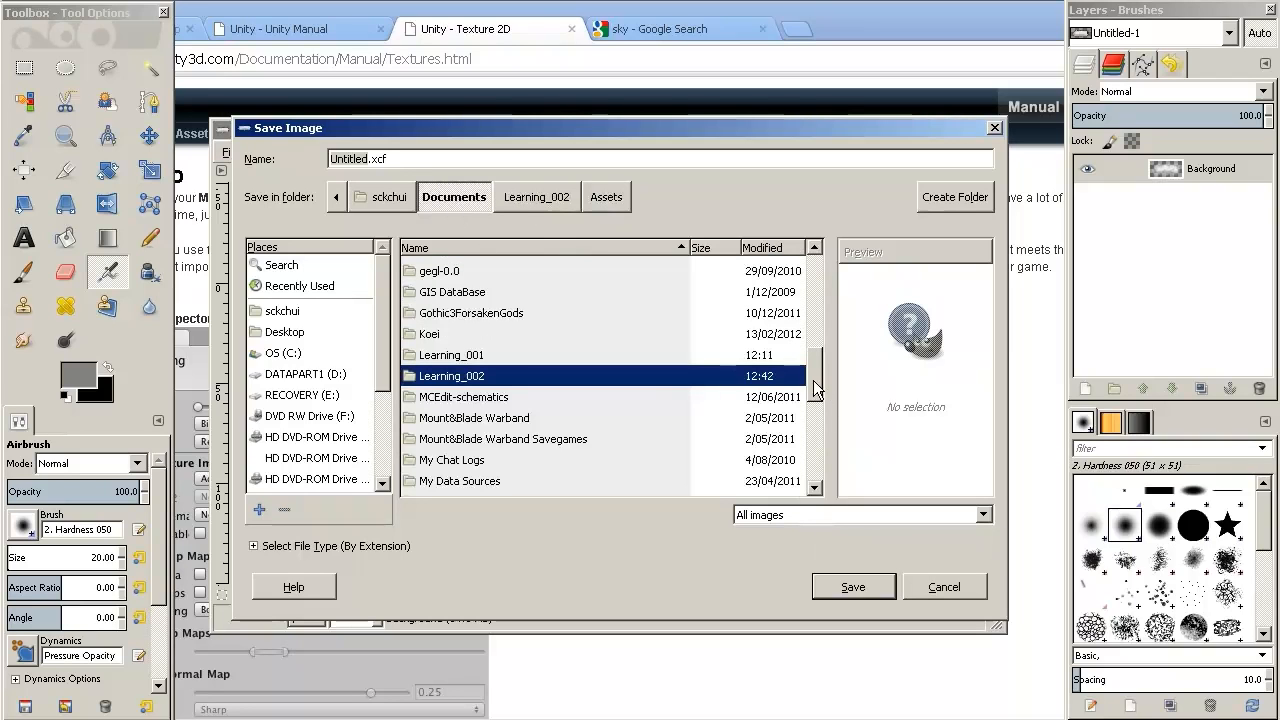
pyautogui.scroll(-9, 815, 388)
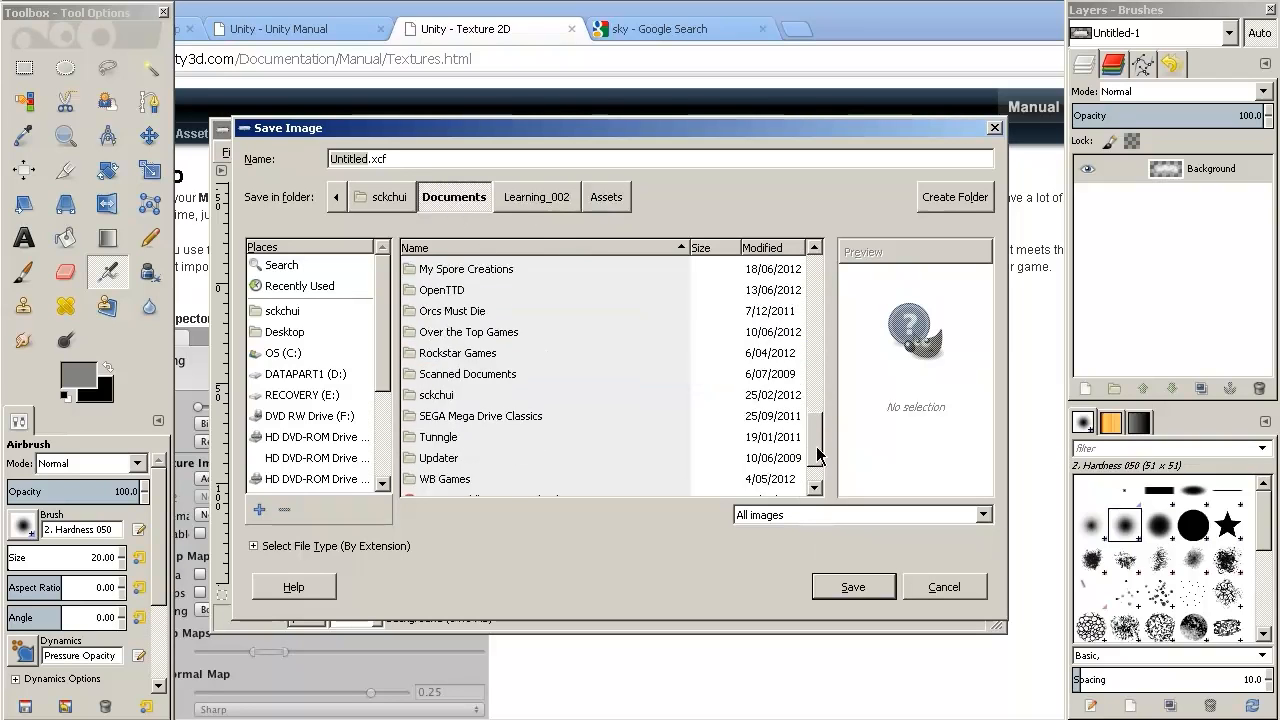
# - Check the file filter choices and expand the list of file types available for saving
pyautogui.click(795, 515)
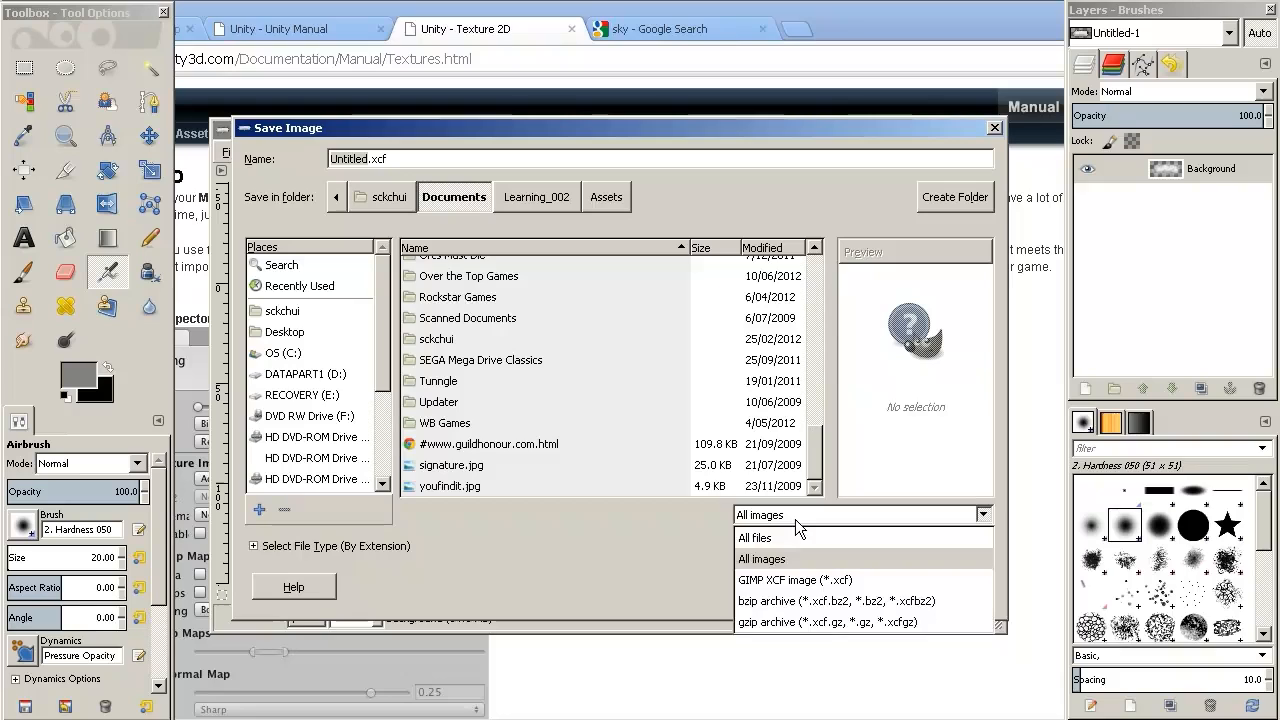
pyautogui.click(628, 532)
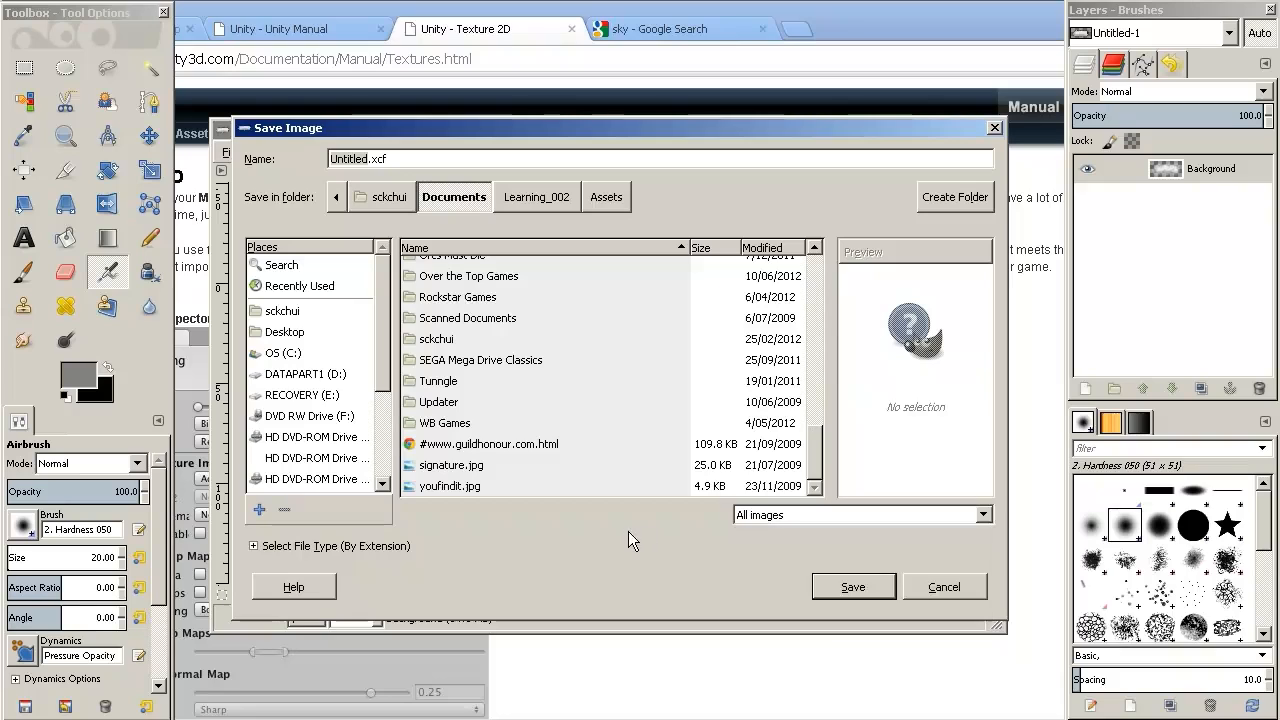
pyautogui.click(252, 546)
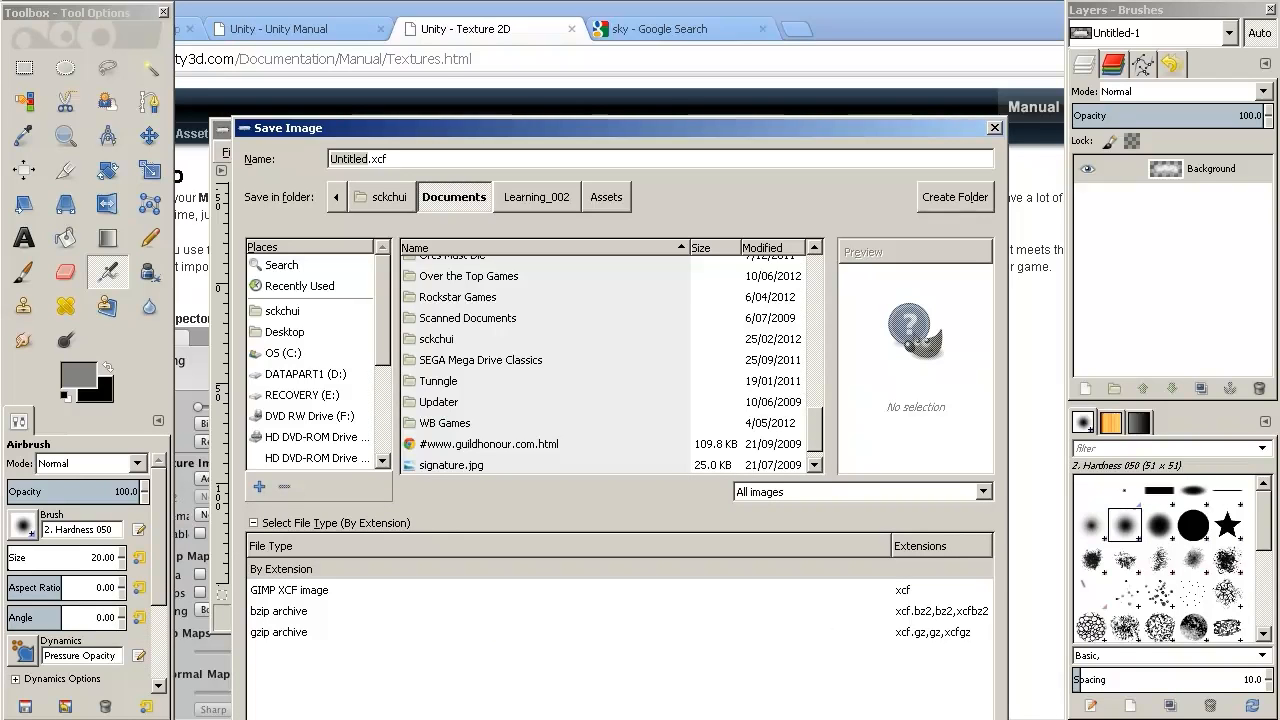
# - Abandon the XCF save and start exporting the cloud image with Photoshop image (psd) as the file type
pyautogui.press('Escape')
pyautogui.click(230, 152)
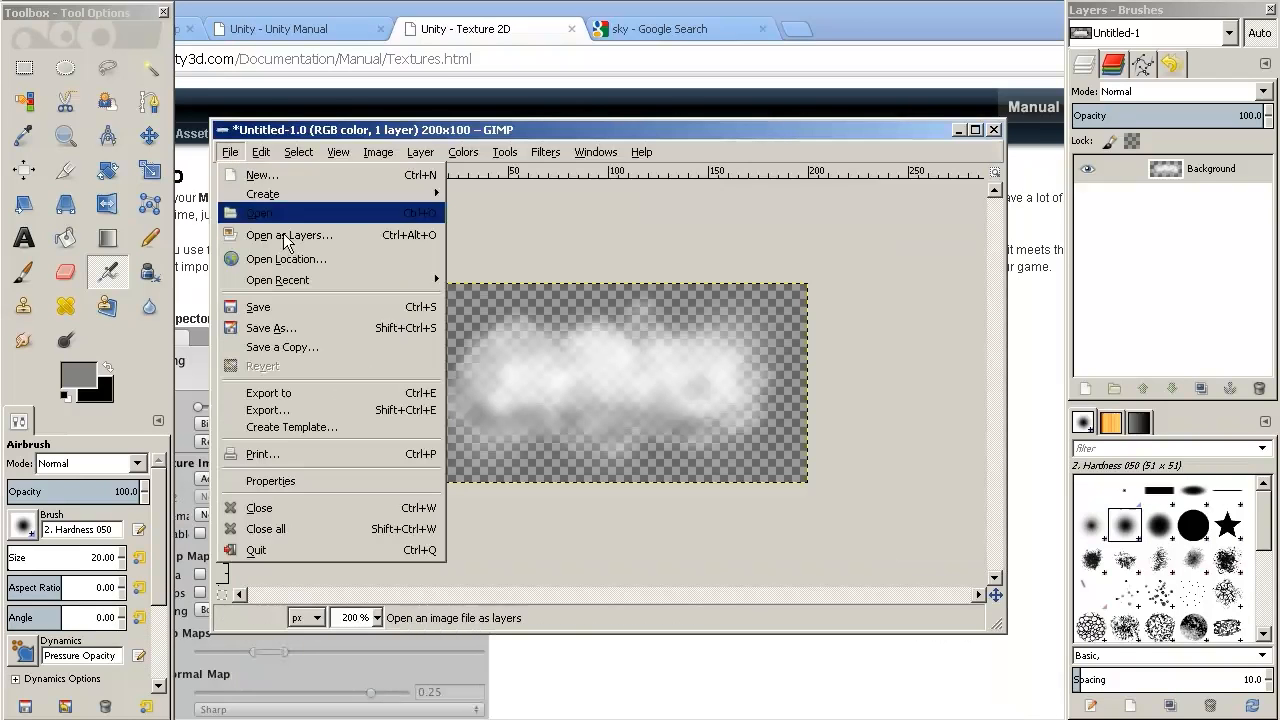
pyautogui.click(315, 410)
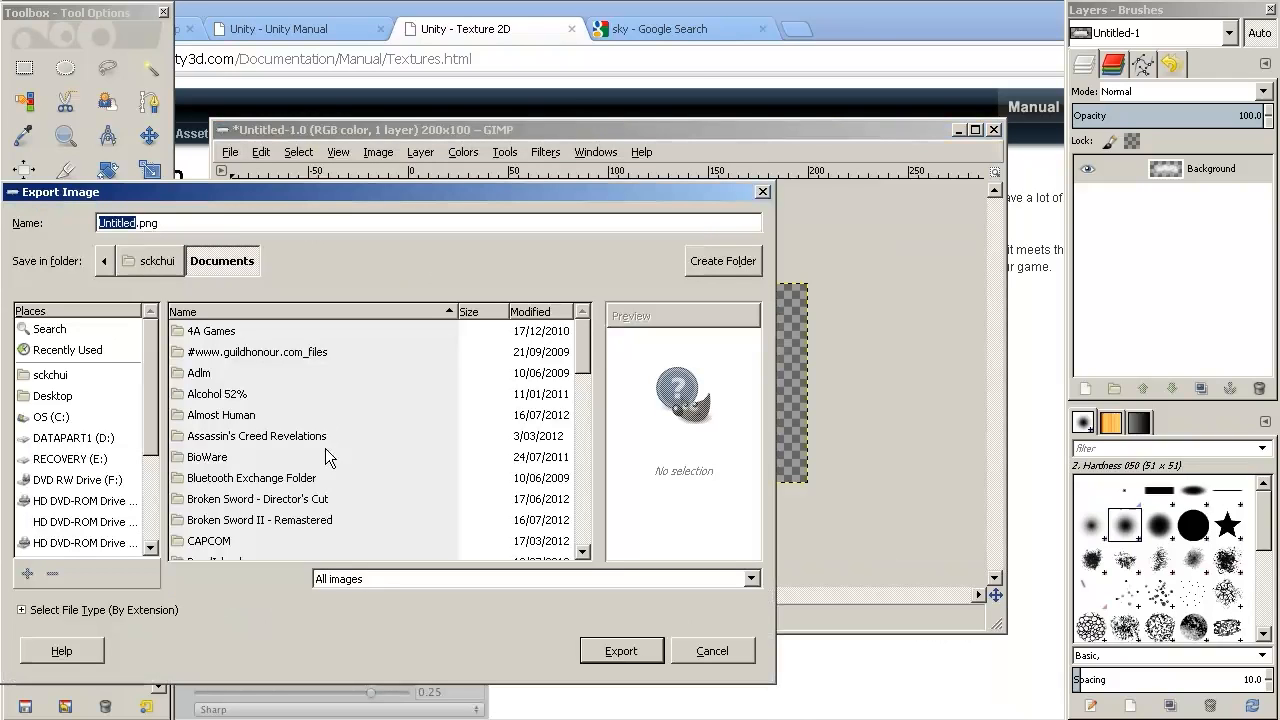
pyautogui.click(100, 610)
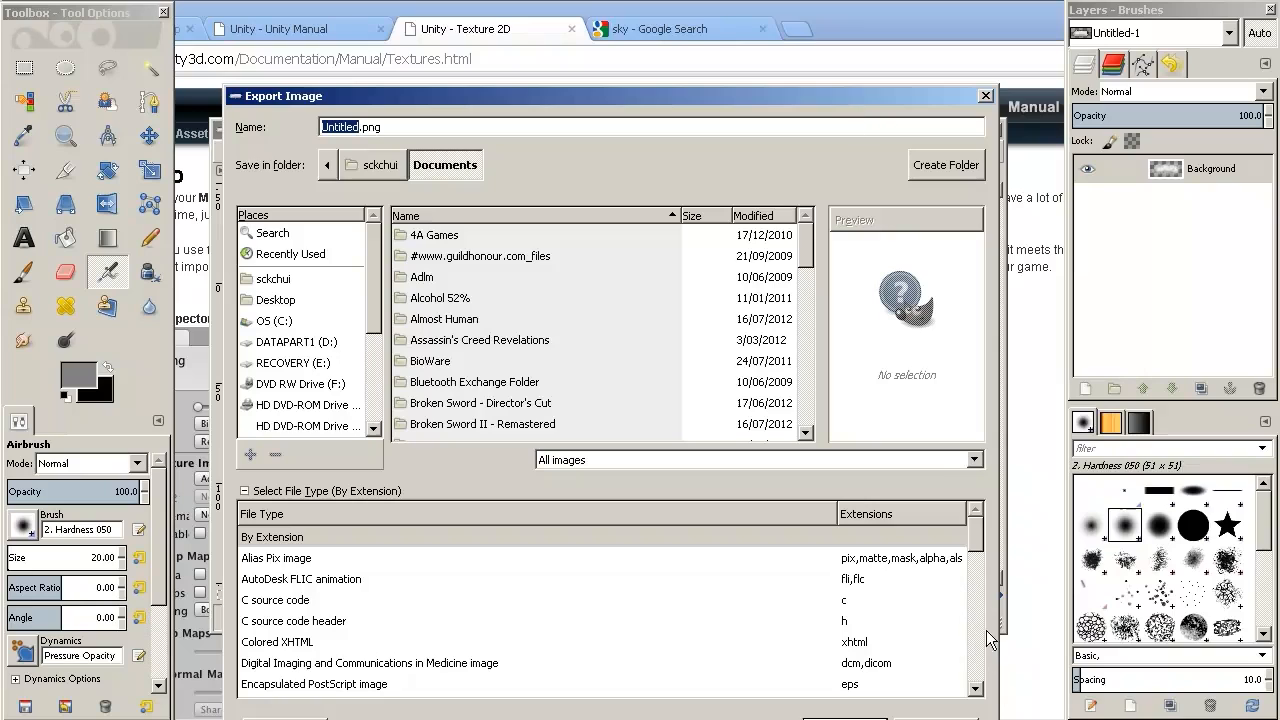
pyautogui.moveTo(983, 537); pyautogui.dragTo(975, 606)
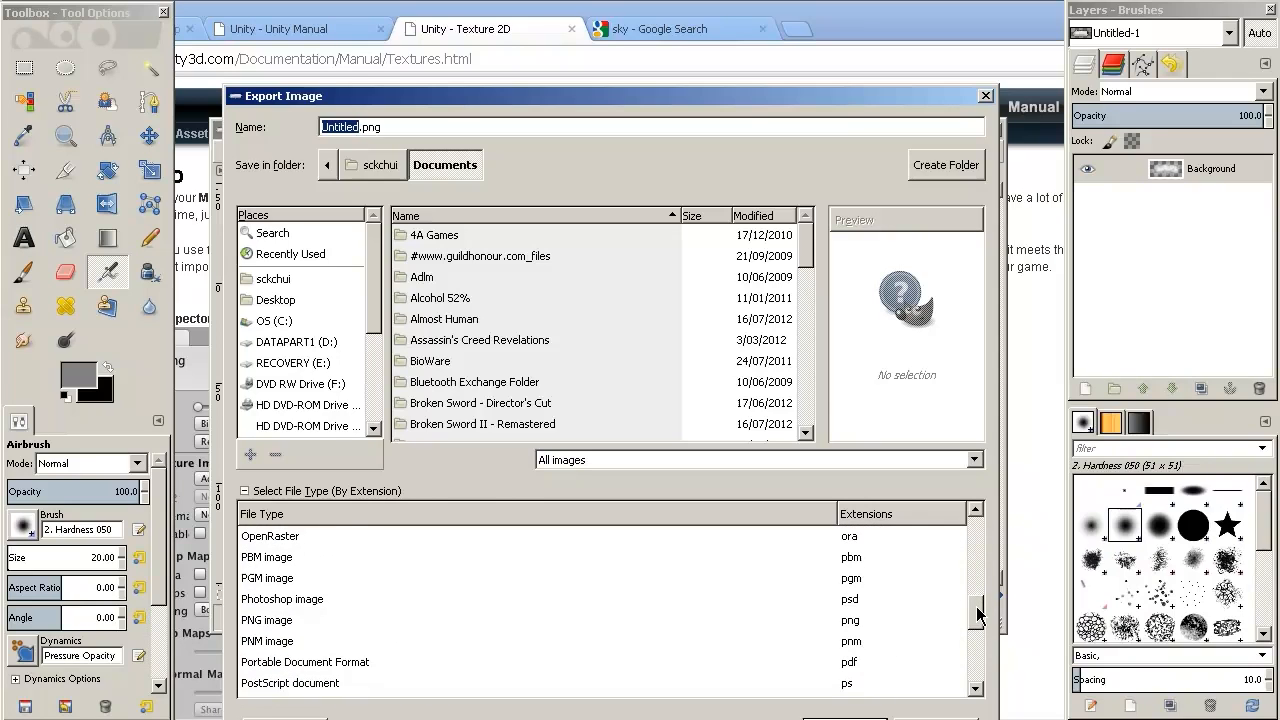
pyautogui.click(288, 599)
# - Name the export simple_cloud.psd and export it to the Documents folder
pyautogui.click(357, 127)
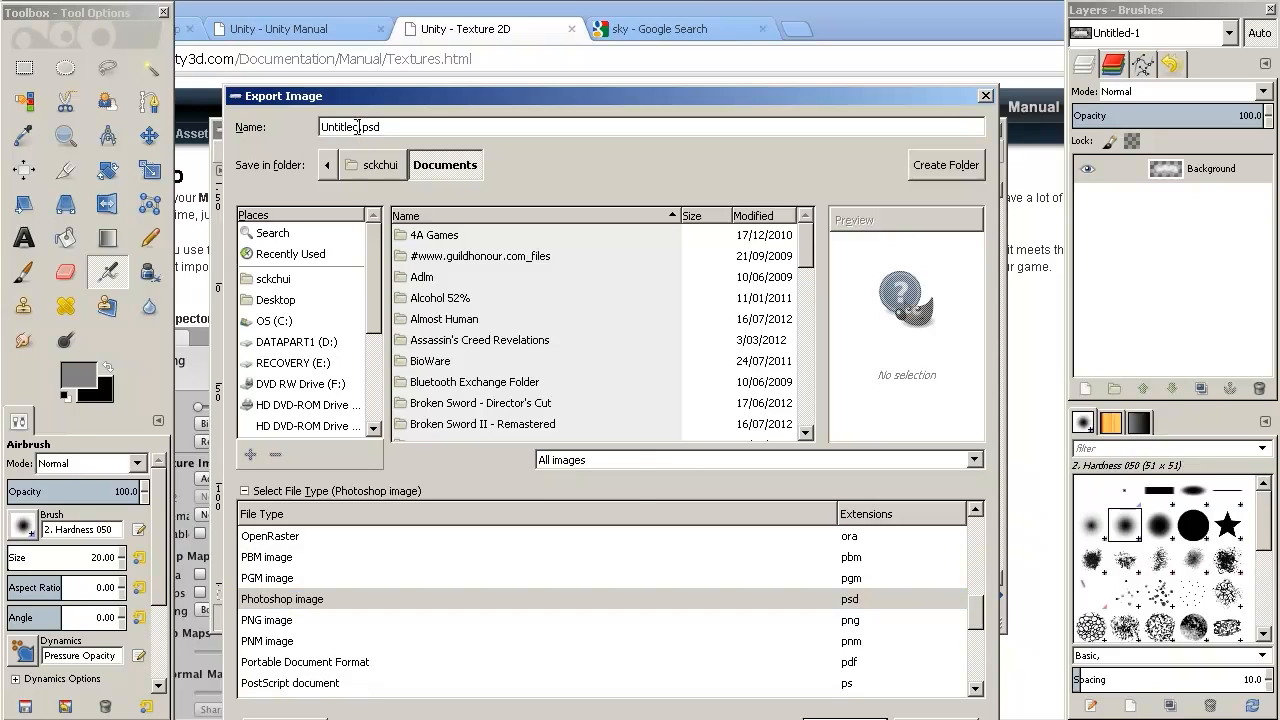
pyautogui.moveTo(357, 127); pyautogui.dragTo(258, 112)
pyautogui.write('simple_cloud')
pyautogui.press('Return')
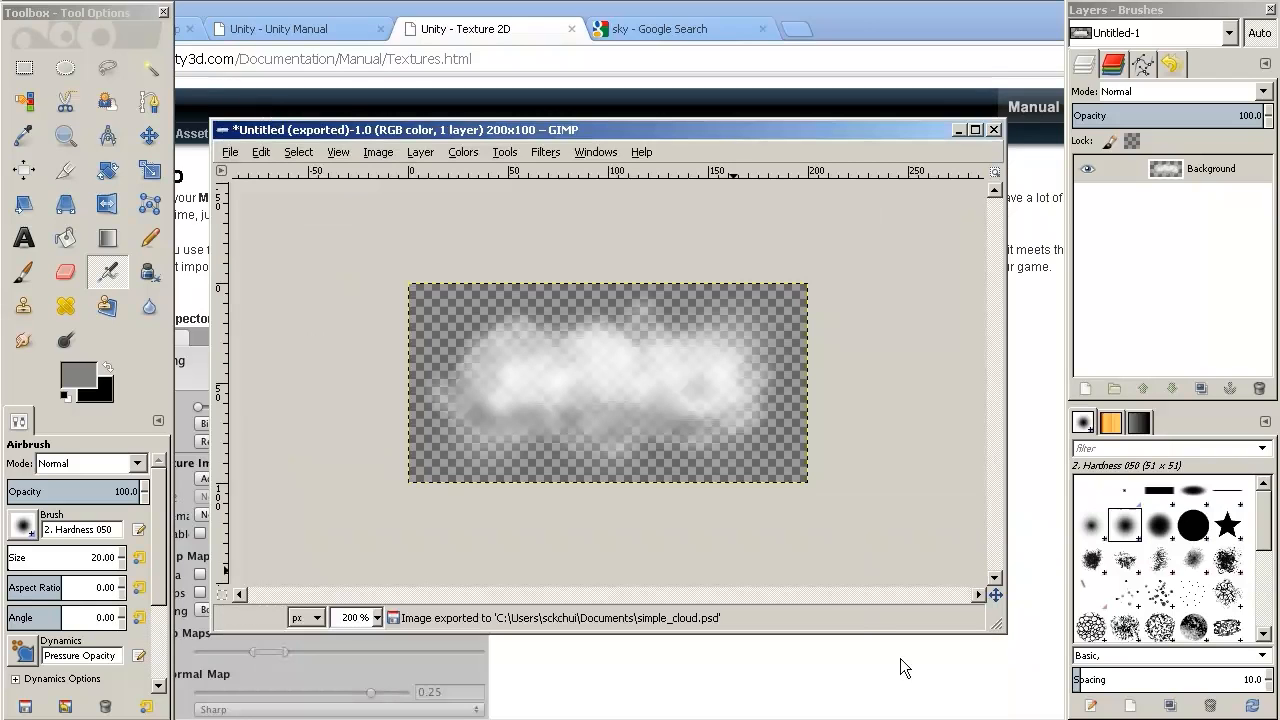
# - Switch to Unity and import simple_cloud.psd from the Documents folder as a new asset
pyautogui.hotkey('alt', 'Tab')
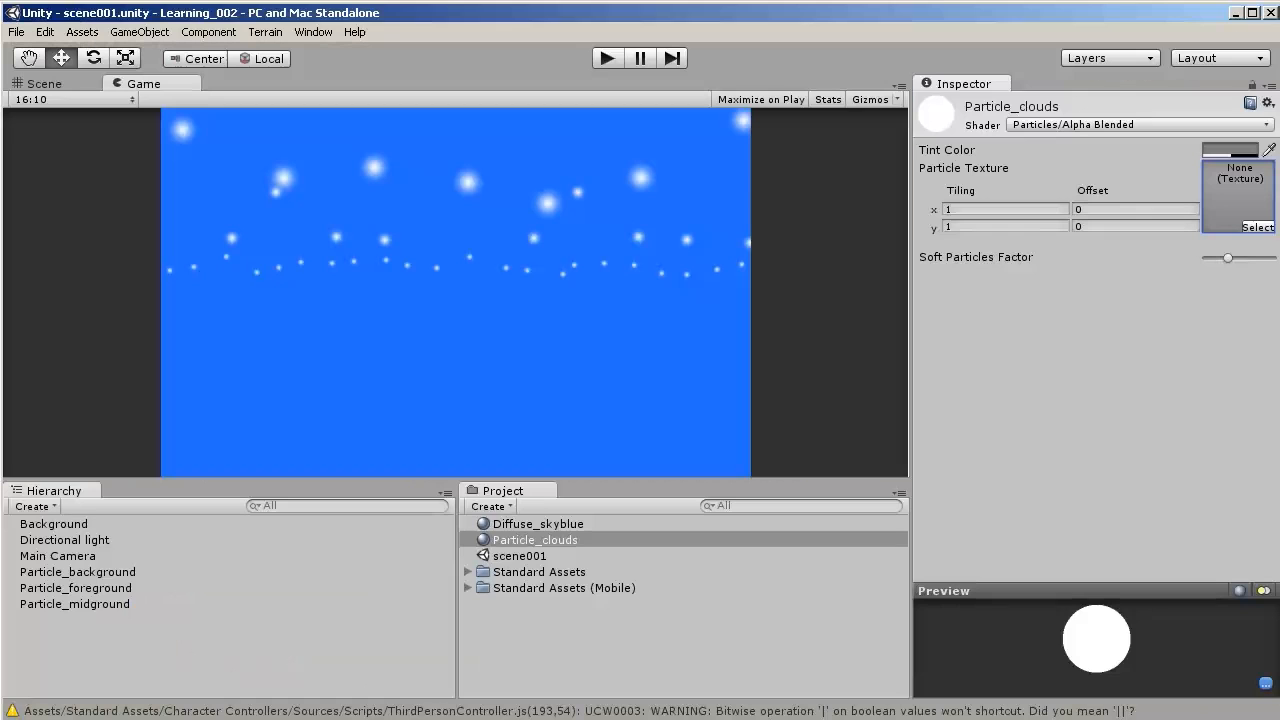
pyautogui.click(17, 32)
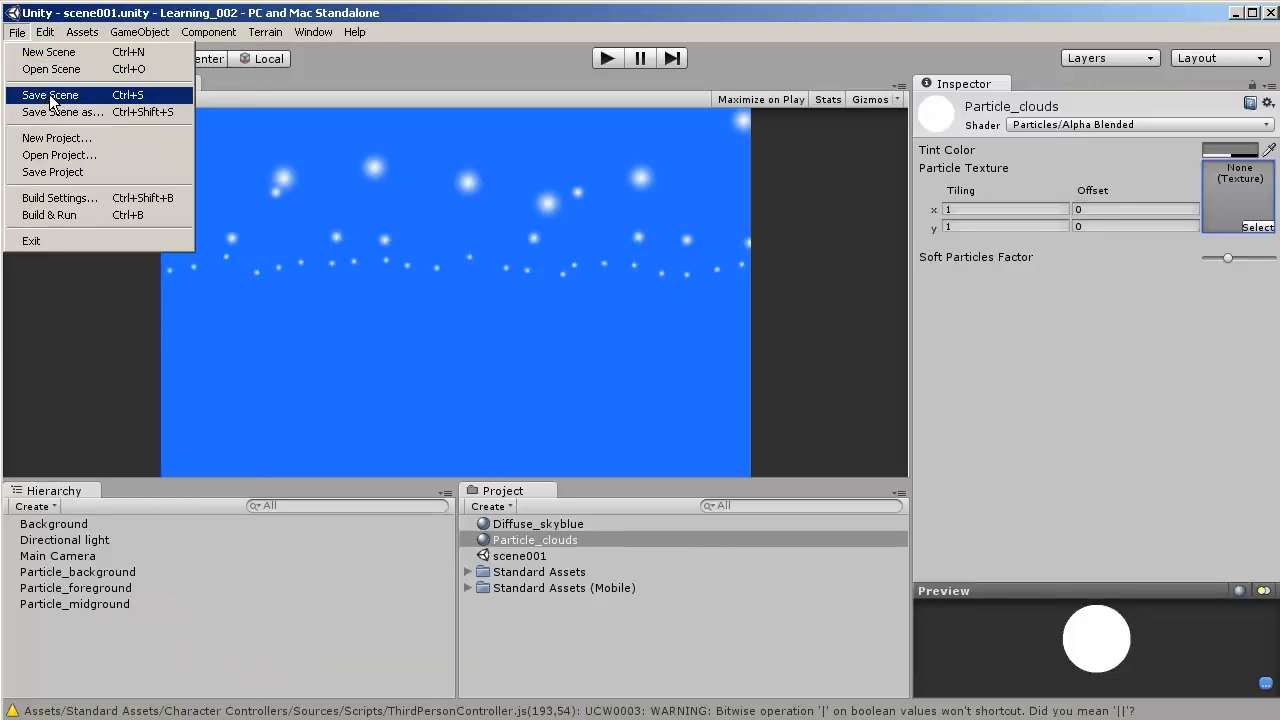
pyautogui.moveTo(83, 32)
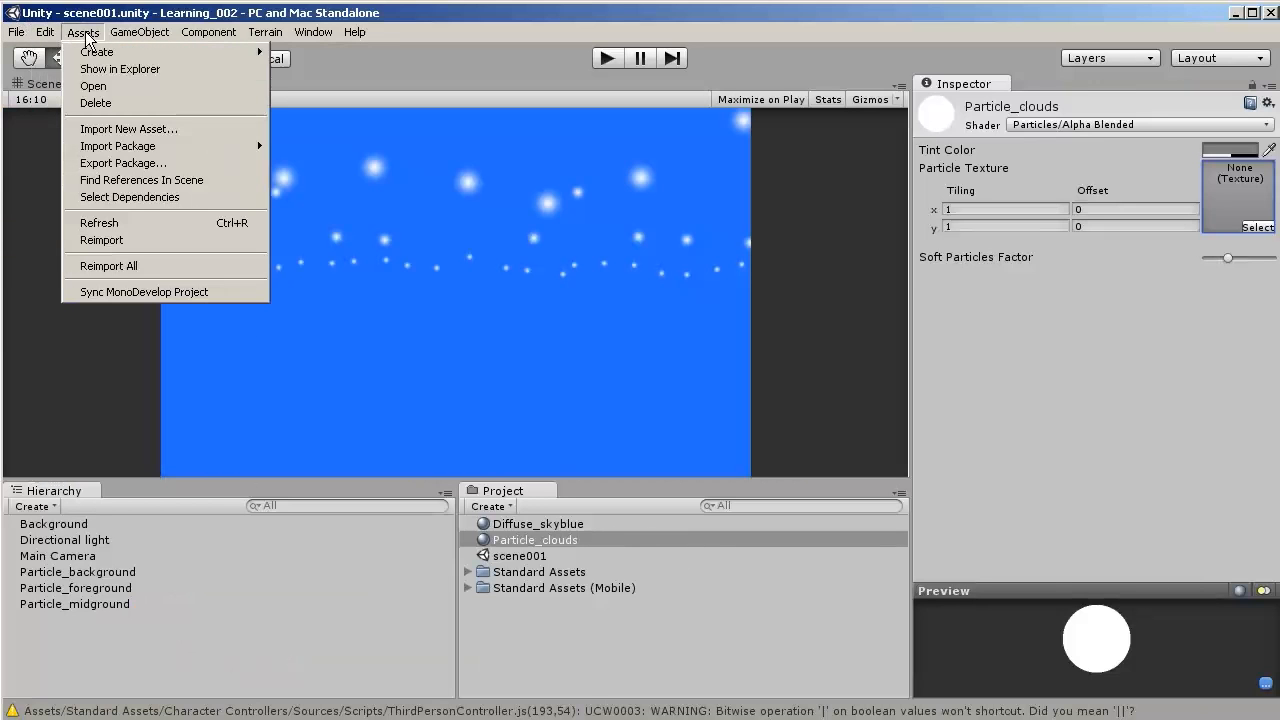
pyautogui.click(163, 128)
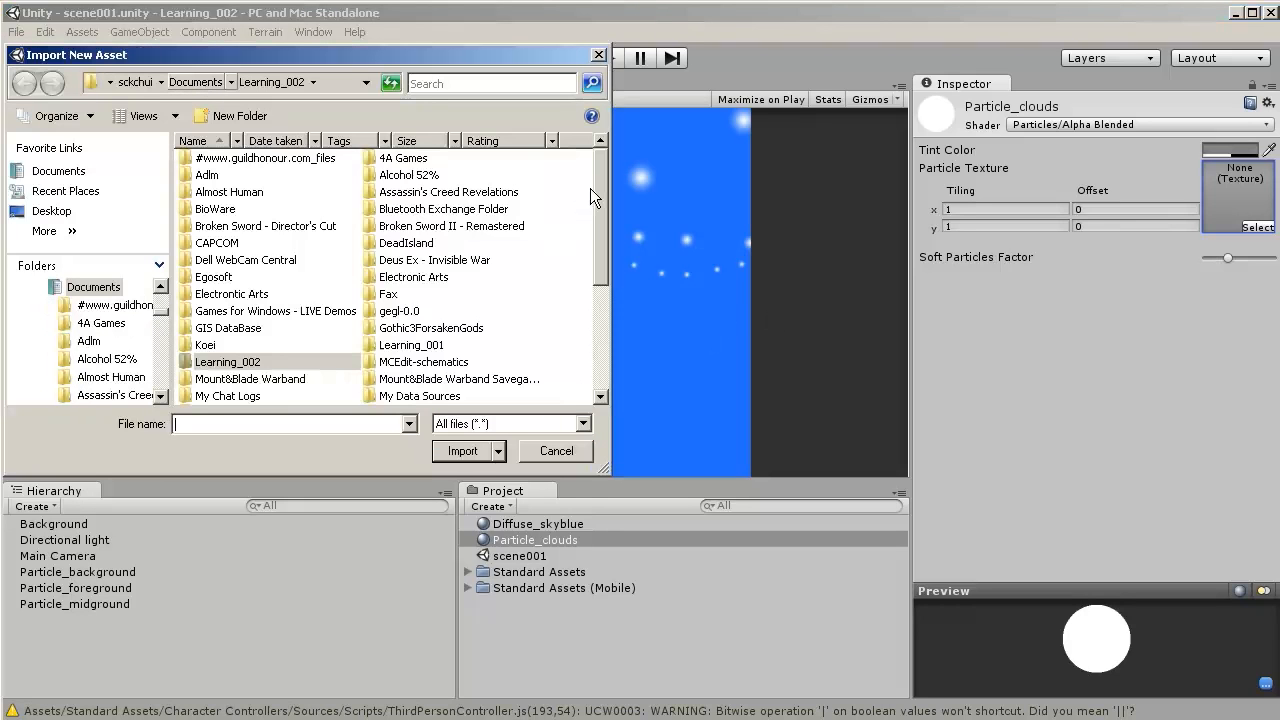
pyautogui.moveTo(600, 185); pyautogui.dragTo(604, 319)
pyautogui.doubleClick(458, 379)
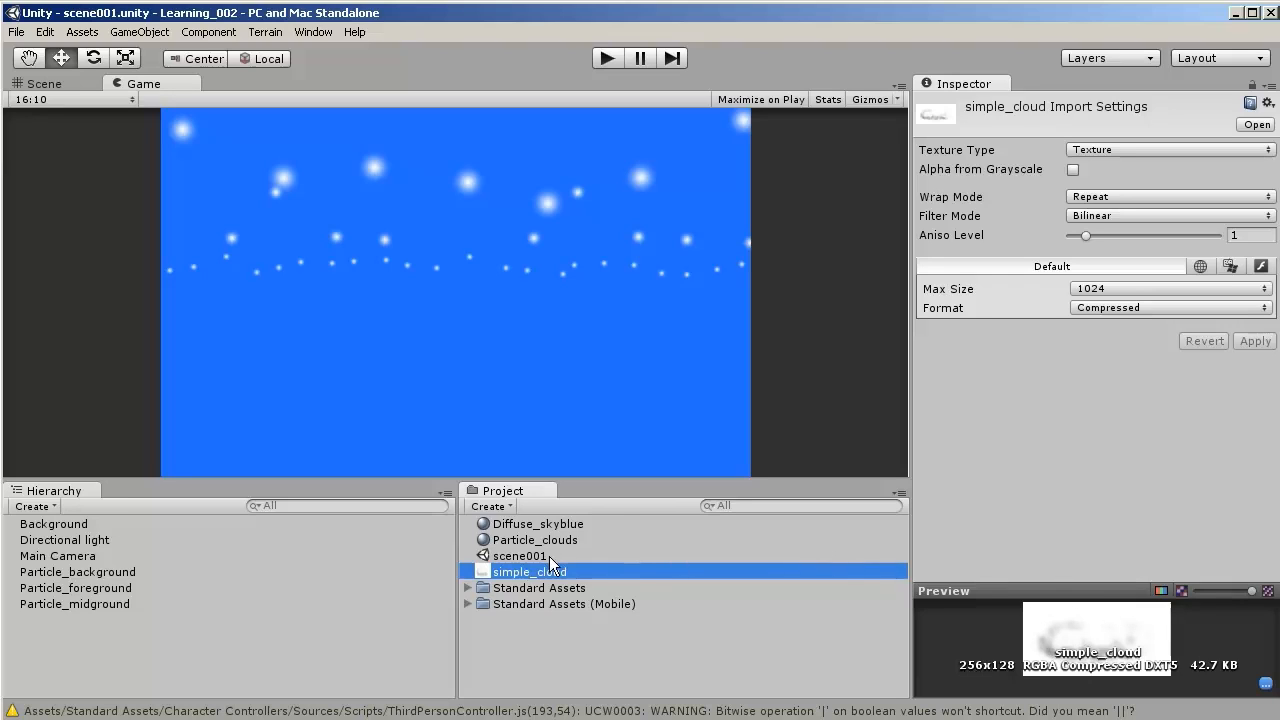
pyautogui.moveTo(546, 576)
pyautogui.mouseDown()
pyautogui.moveTo(566, 538)
pyautogui.moveTo(546, 572)
pyautogui.mouseUp()
# - Assign simple_cloud as the particle texture of the Particle_clouds material
pyautogui.click(585, 540)
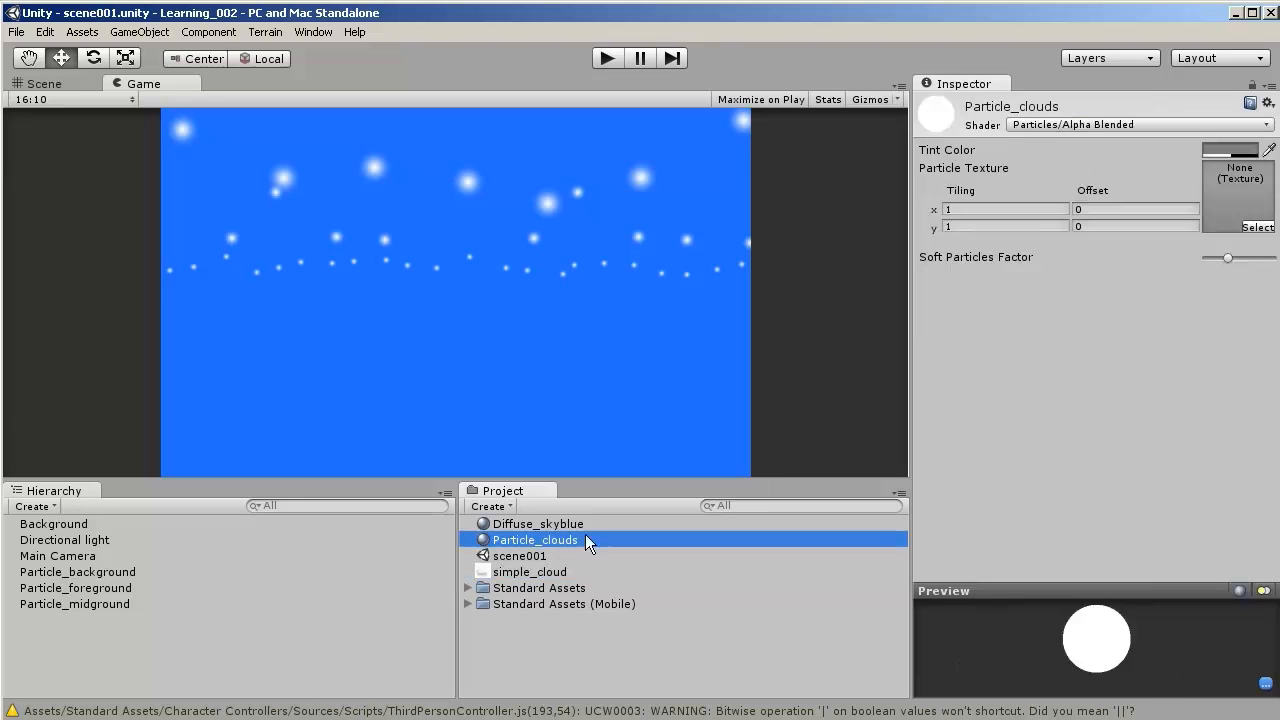
pyautogui.click(1245, 230)
pyautogui.moveTo(201, 97)
pyautogui.mouseDown()
pyautogui.moveTo(199, 114)
pyautogui.moveTo(196, 90)
pyautogui.mouseUp()
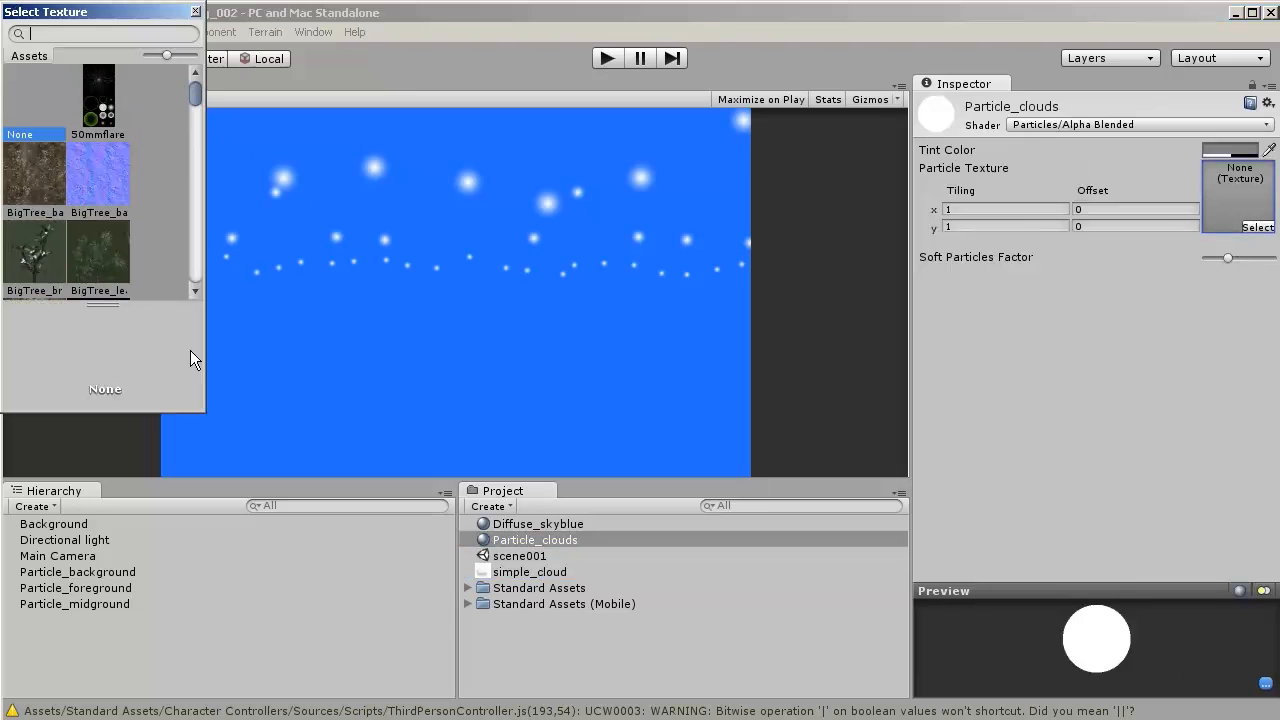
pyautogui.moveTo(198, 411); pyautogui.dragTo(377, 482)
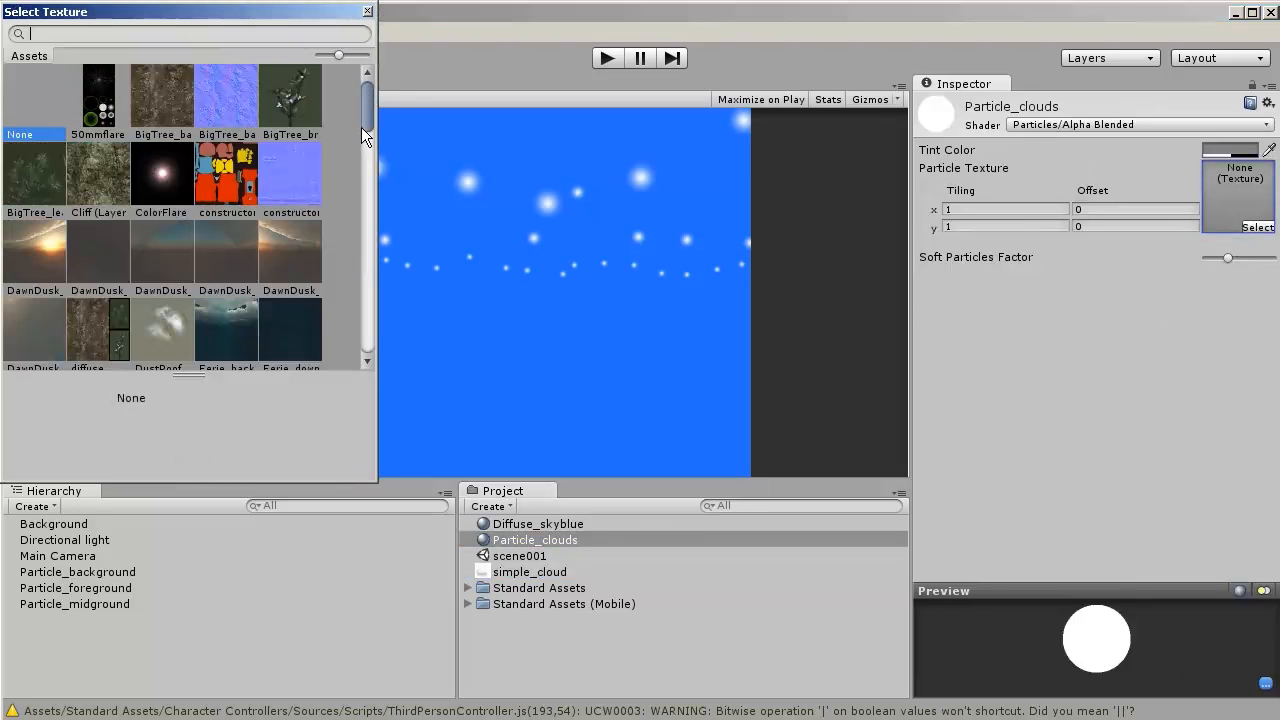
pyautogui.scroll(-3, 365, 127)
pyautogui.moveTo(368, 127); pyautogui.dragTo(366, 262)
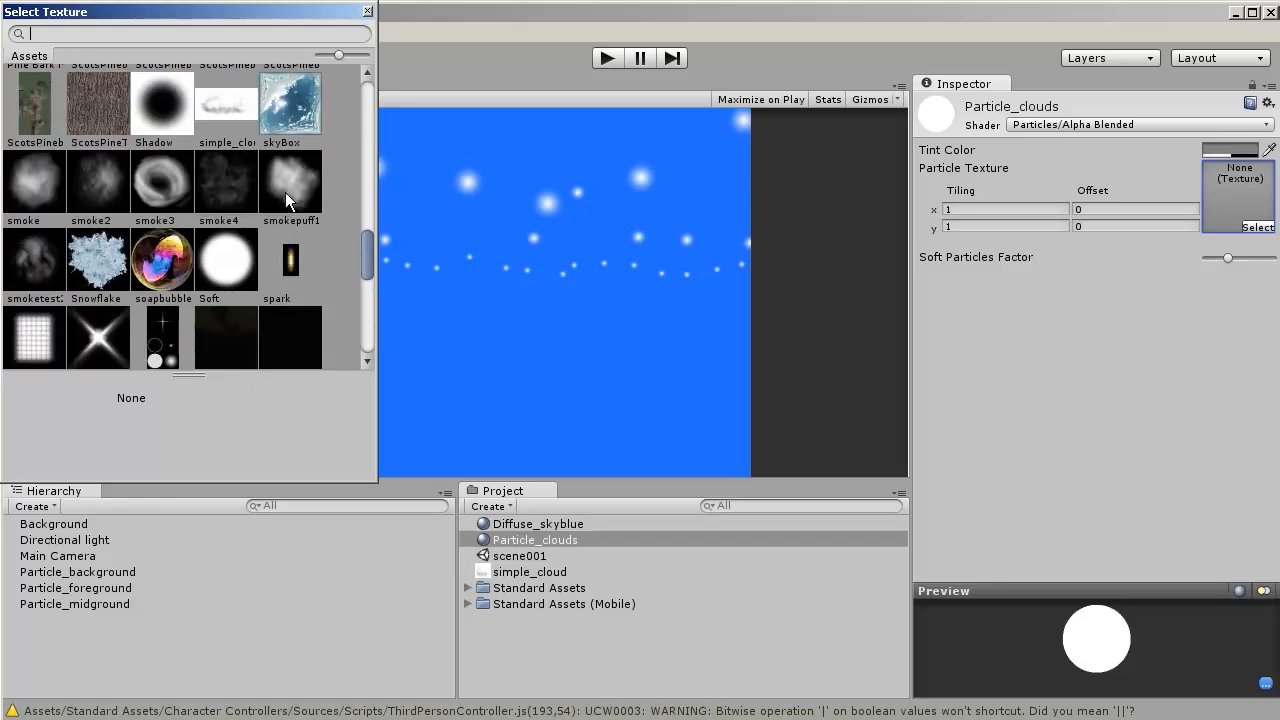
pyautogui.click(231, 107)
pyautogui.doubleClick(231, 107)
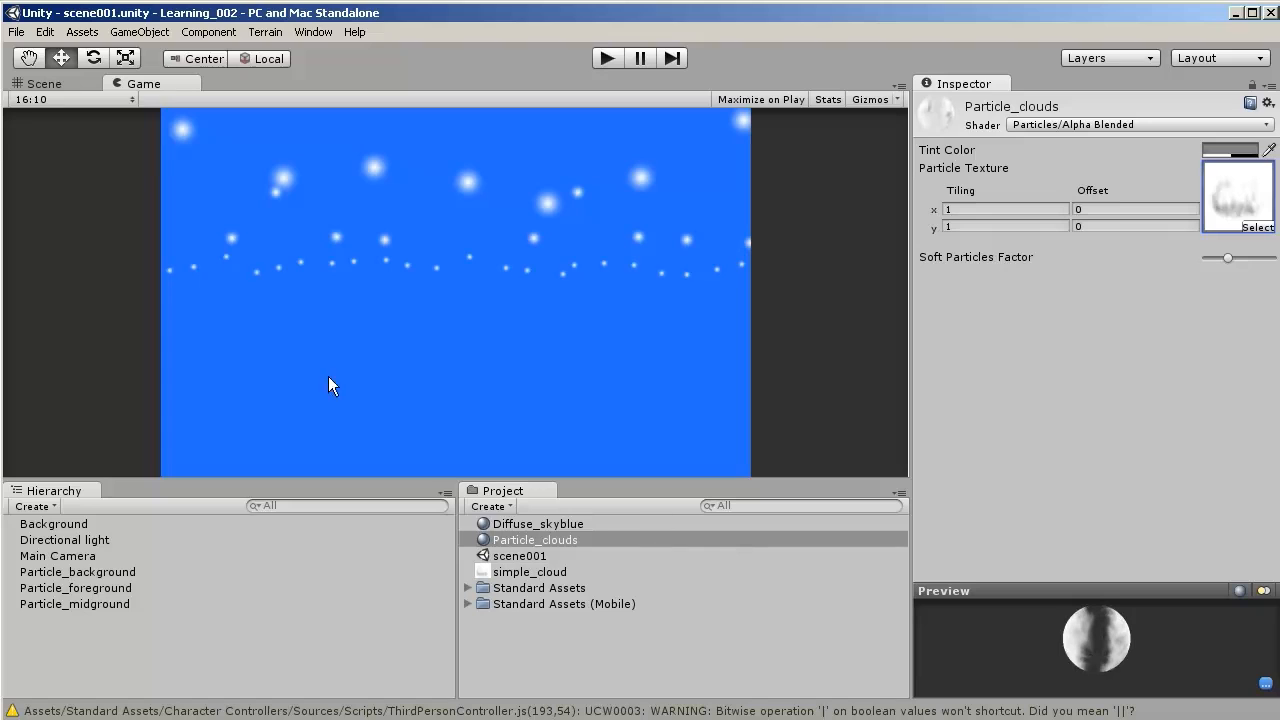
# - Try applying the simple_cloud texture directly to Particle_foreground, and check the particle system settings of Particle_background
pyautogui.click(90, 572)
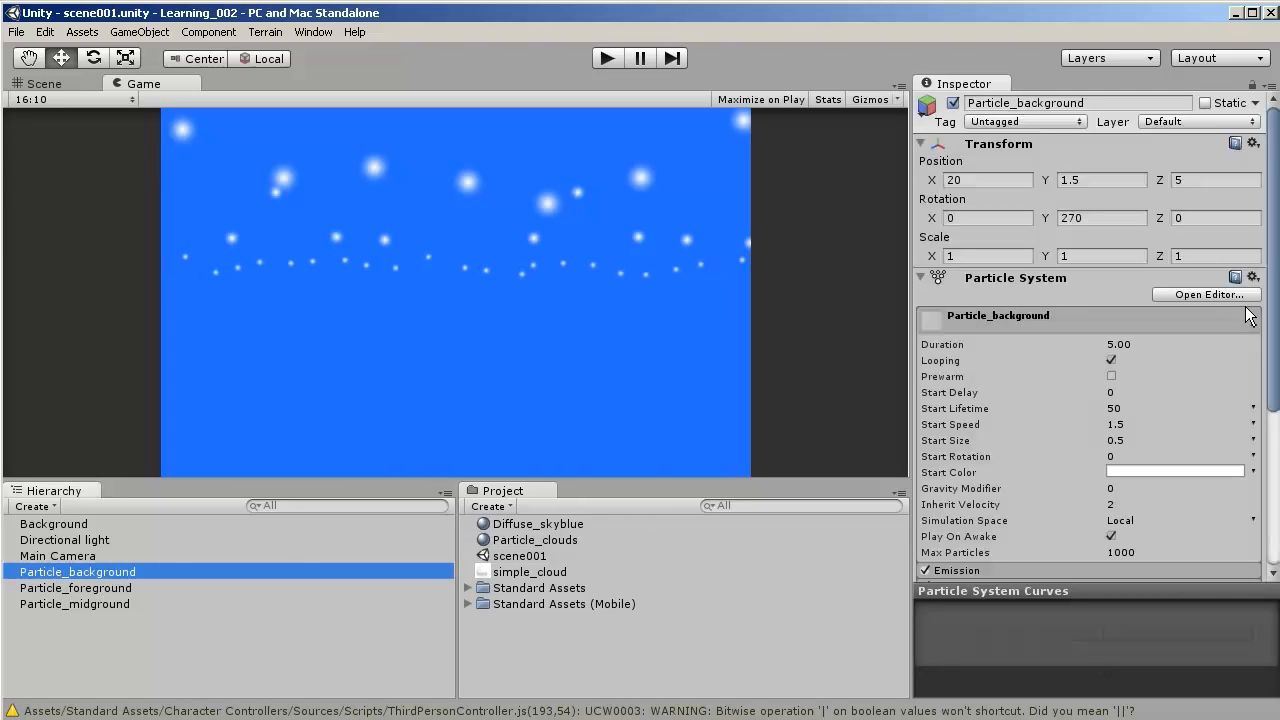
pyautogui.moveTo(514, 571); pyautogui.dragTo(120, 592)
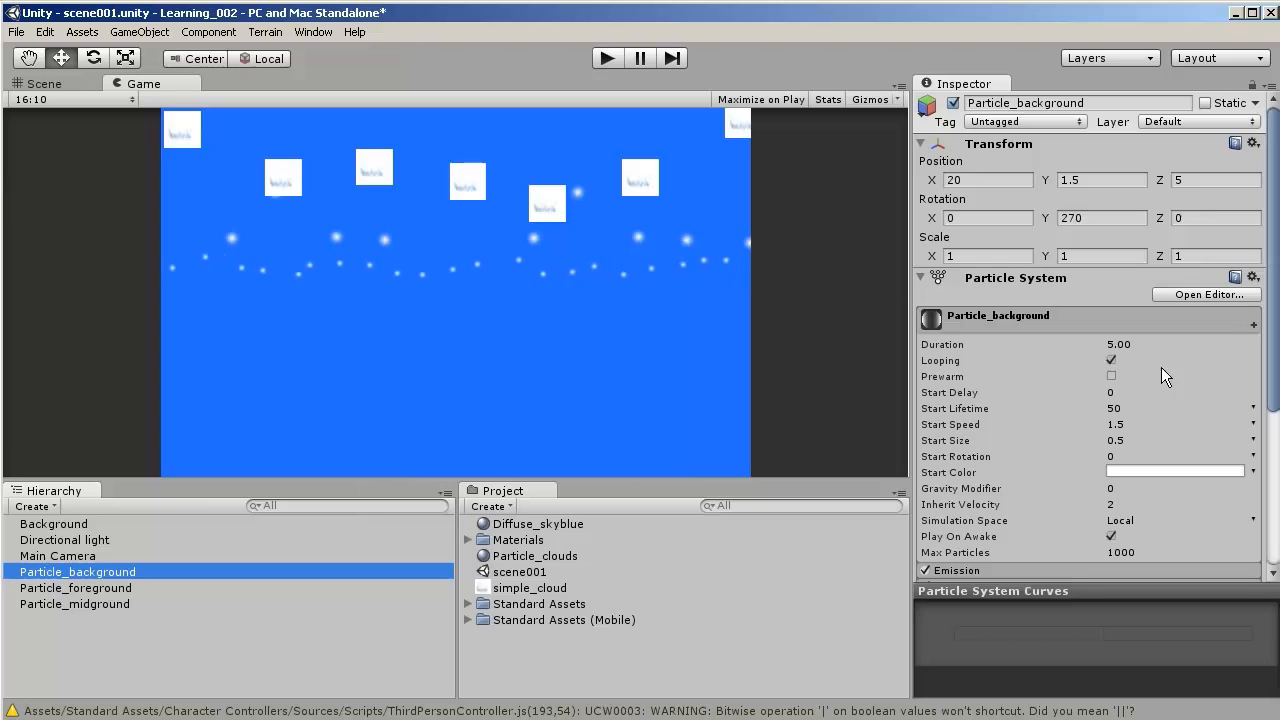
pyautogui.moveTo(1273, 372); pyautogui.dragTo(1276, 410)
pyautogui.scroll(3, 1276, 410)
# - Review the texture types available for simple_cloud, keep Texture, and apply the import settings
pyautogui.click(546, 588)
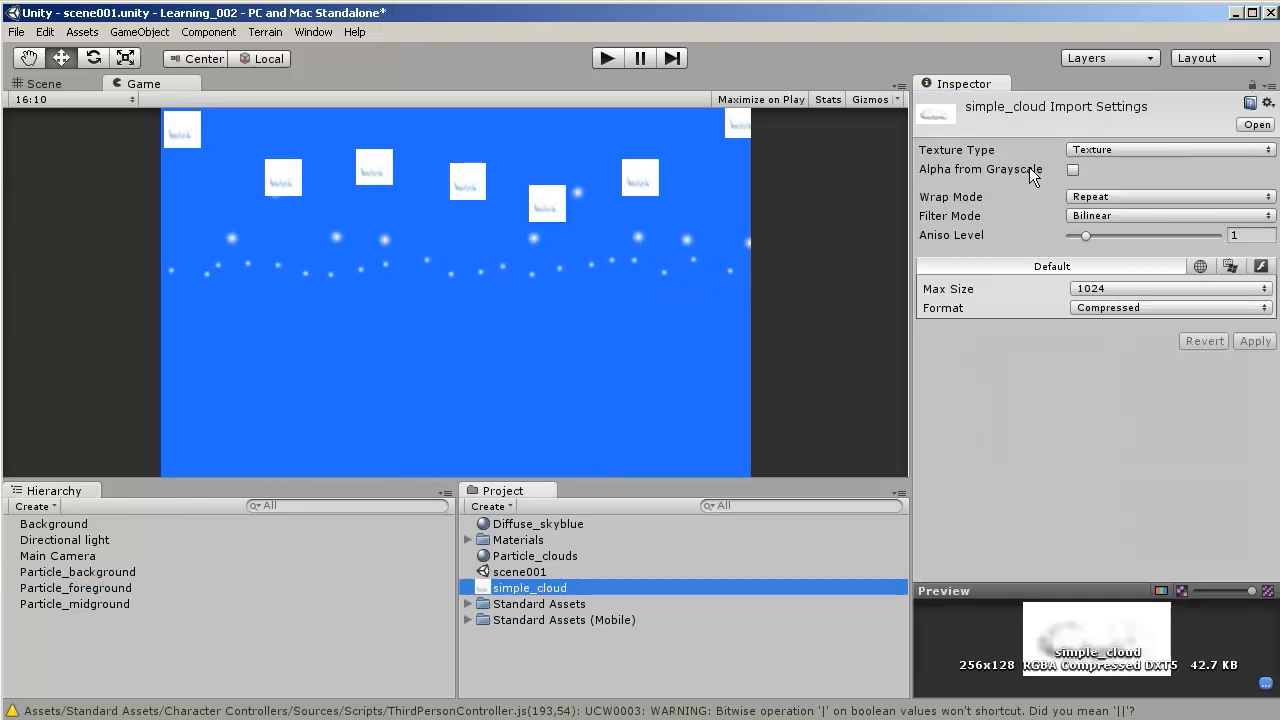
pyautogui.click(1267, 150)
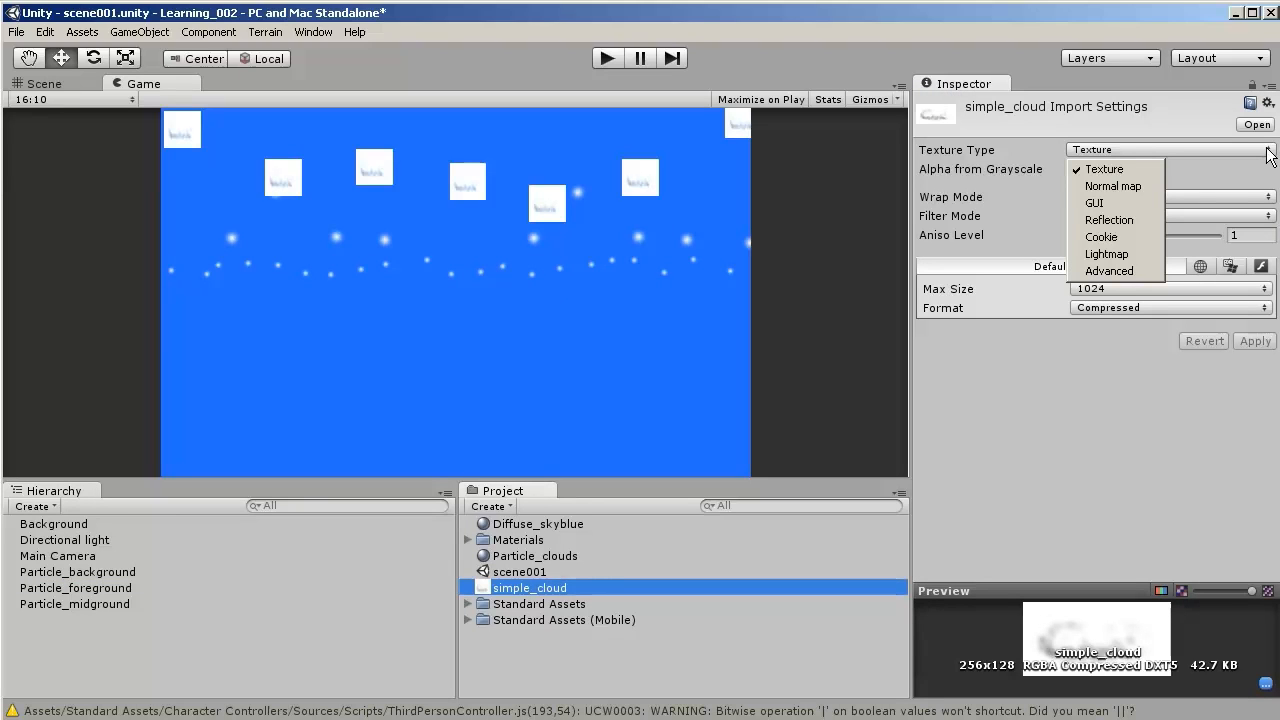
pyautogui.click(1199, 169)
pyautogui.click(1199, 169)
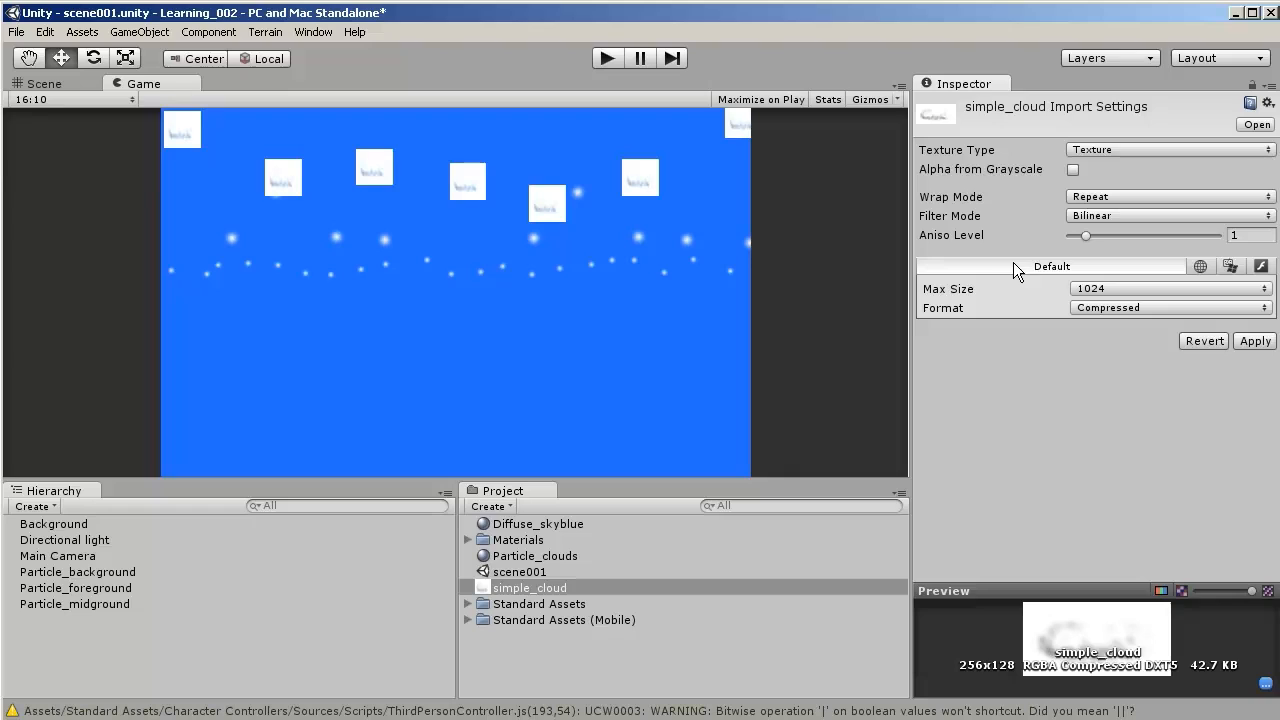
pyautogui.click(644, 654)
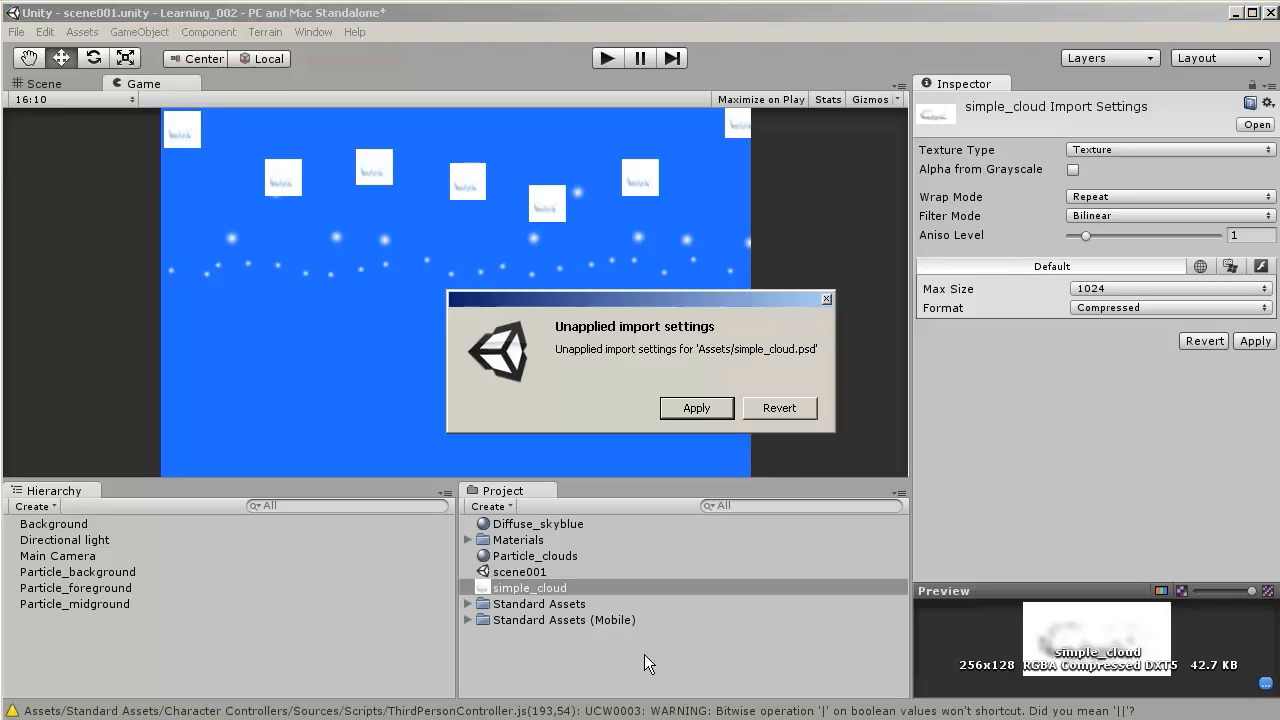
pyautogui.click(692, 409)
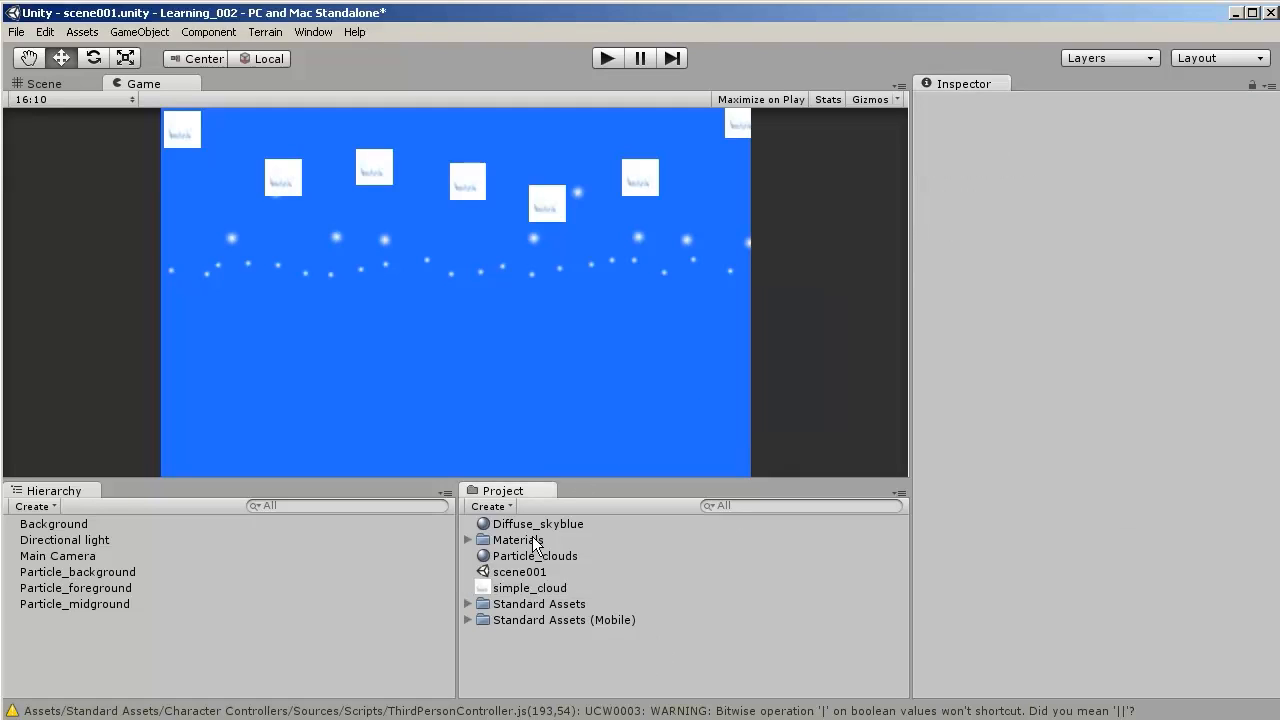
# - Expand the Materials folder and compare the simple_cloud material's shader and texture with those of Particle_clouds
pyautogui.click(518, 540)
pyautogui.click(467, 540)
pyautogui.click(467, 540)
pyautogui.click(467, 540)
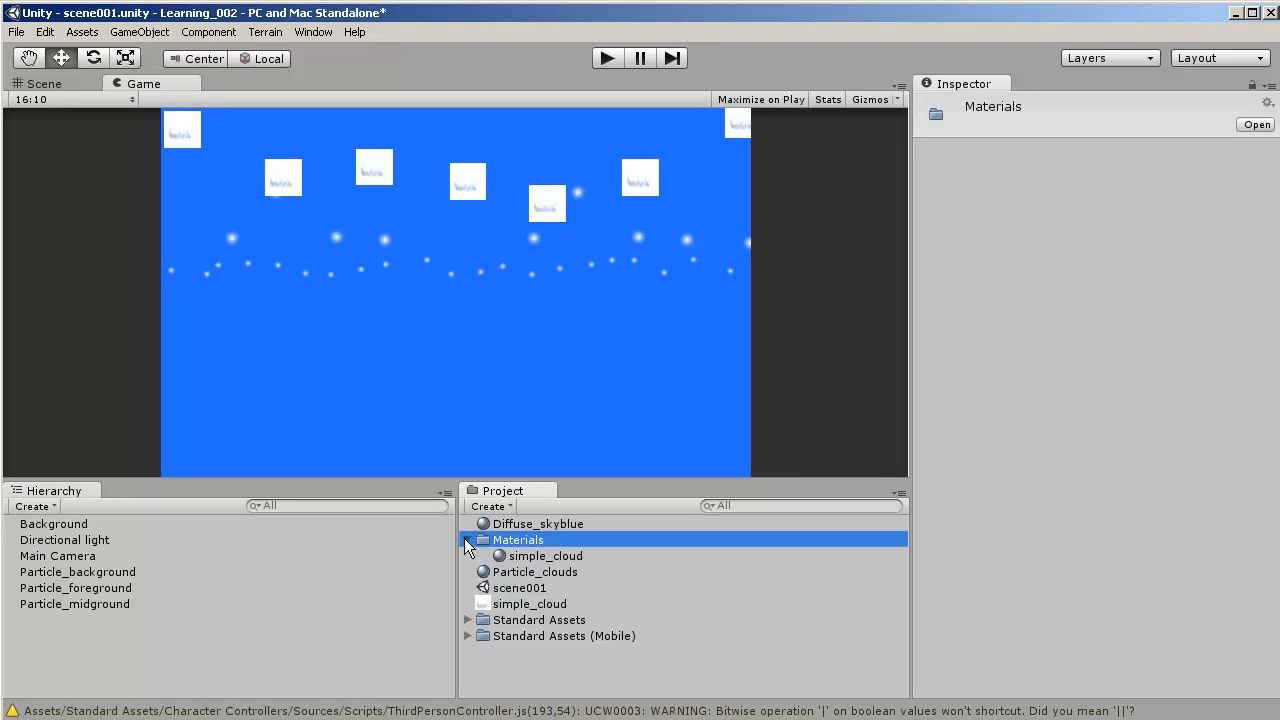
pyautogui.click(530, 556)
pyautogui.click(522, 604)
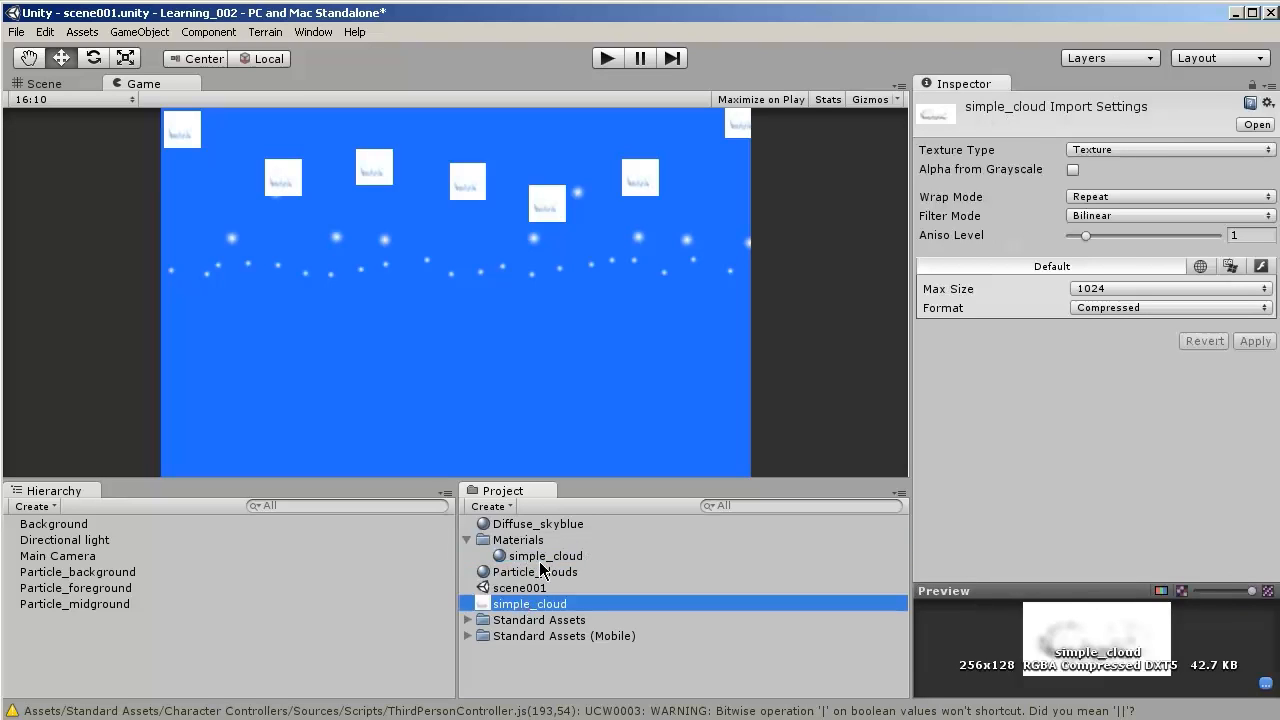
pyautogui.click(540, 562)
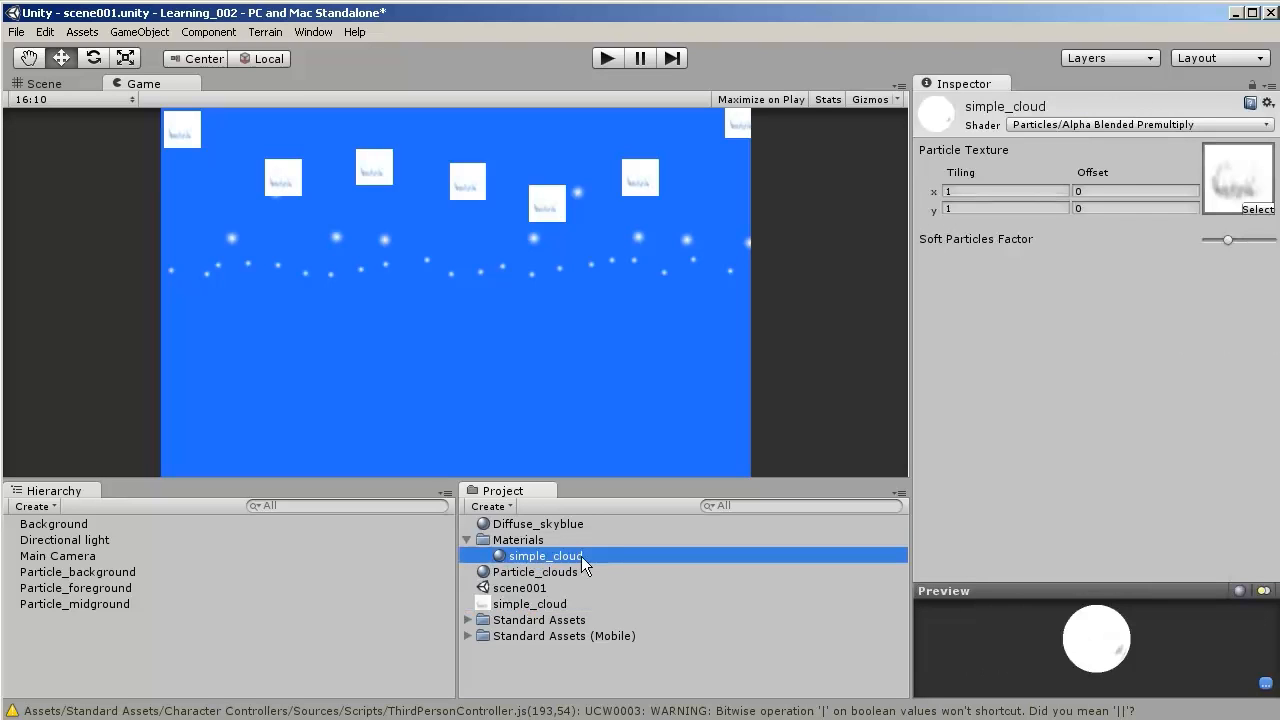
pyautogui.click(580, 572)
pyautogui.click(570, 556)
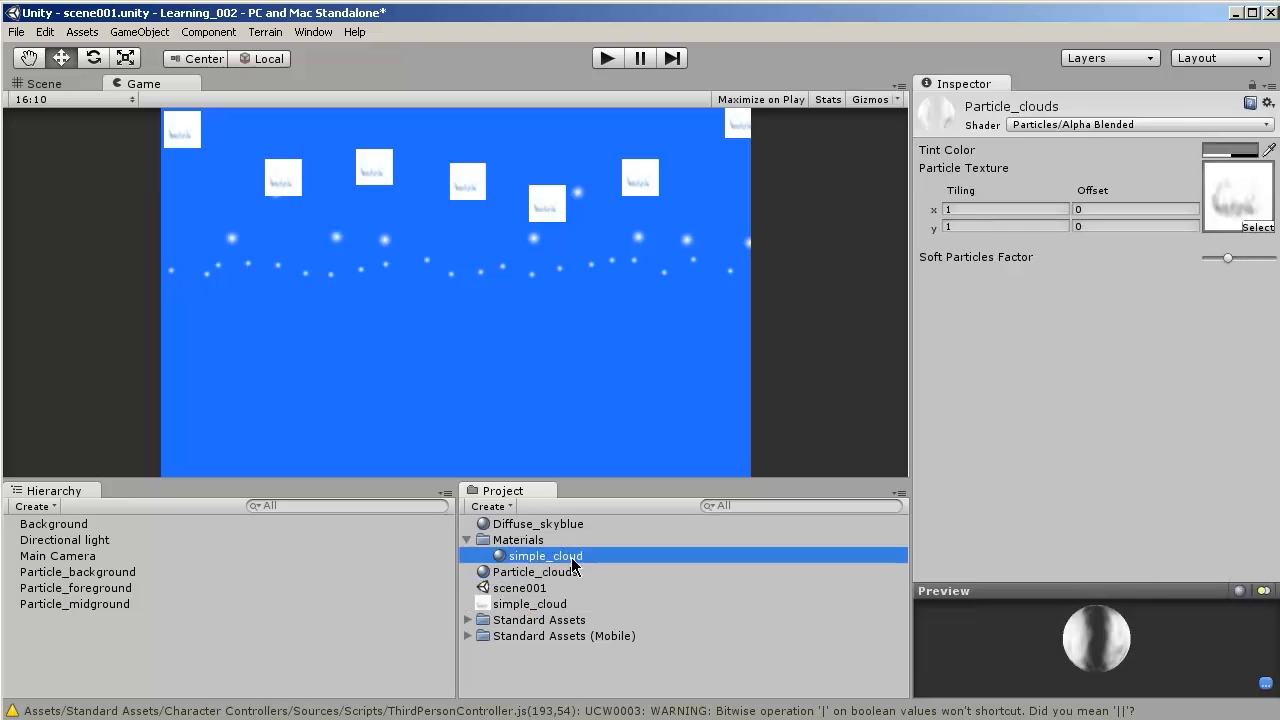
pyautogui.click(572, 588)
# - Try the Diffuse shader on the Particle_clouds material
pyautogui.click(560, 572)
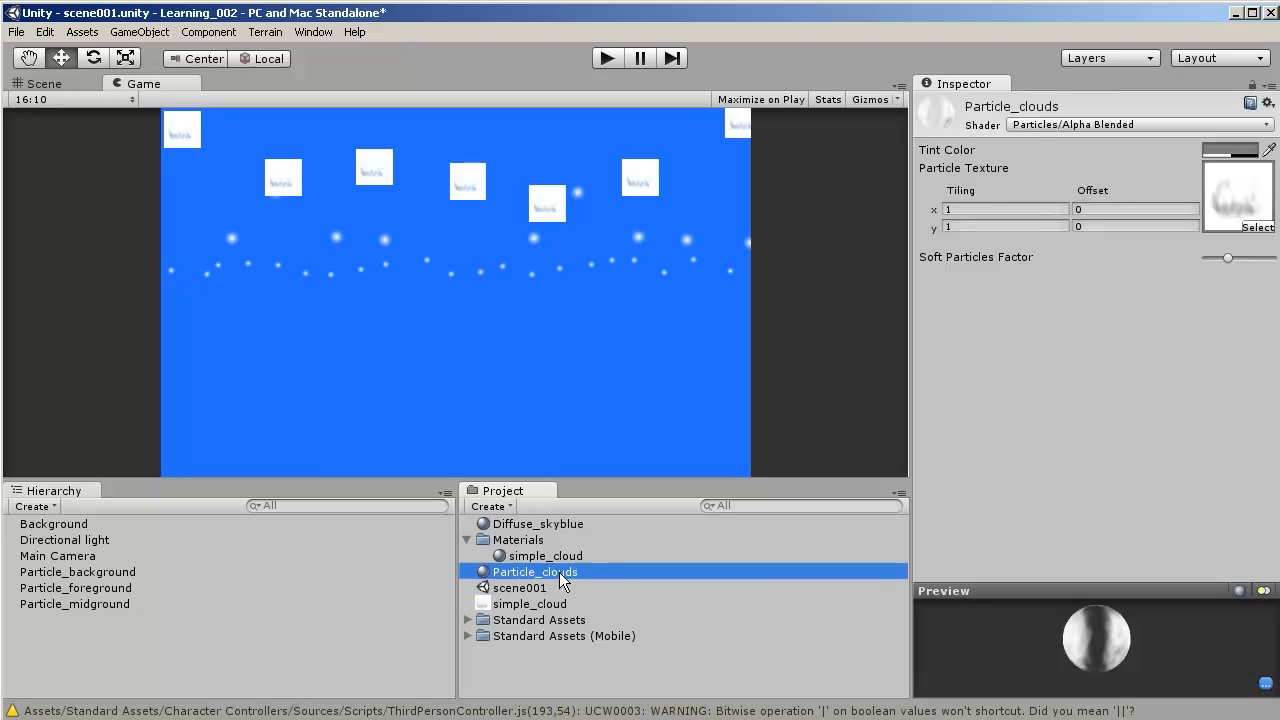
pyautogui.click(1168, 127)
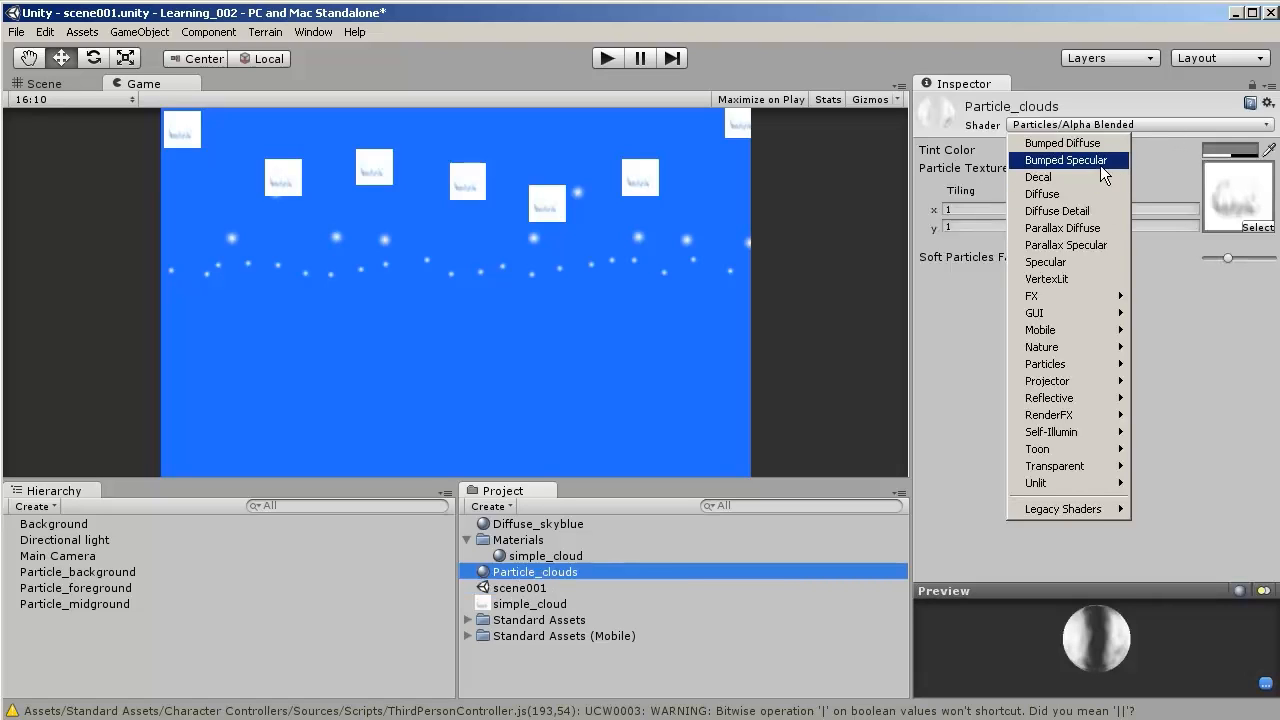
pyautogui.click(1094, 191)
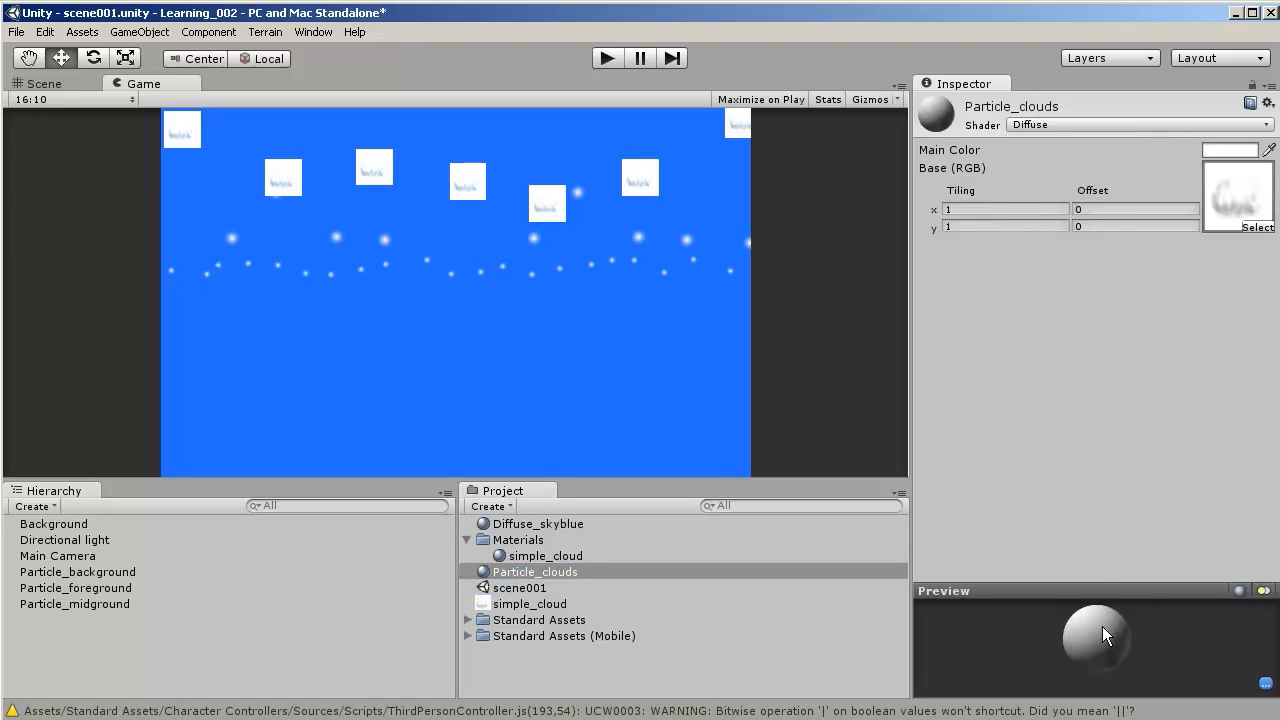
# - Set the Particle_clouds shader to Transparent/Diffuse and apply the material to Particle_foreground
pyautogui.click(1120, 126)
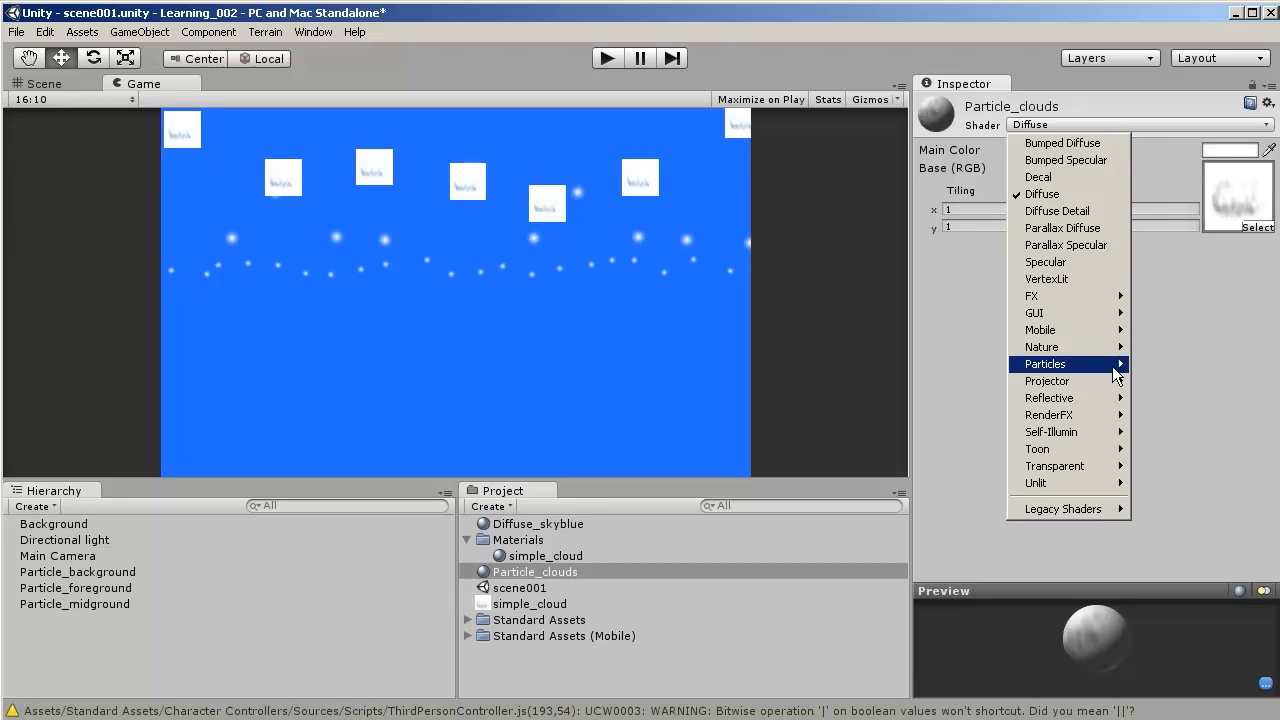
pyautogui.moveTo(1116, 372)
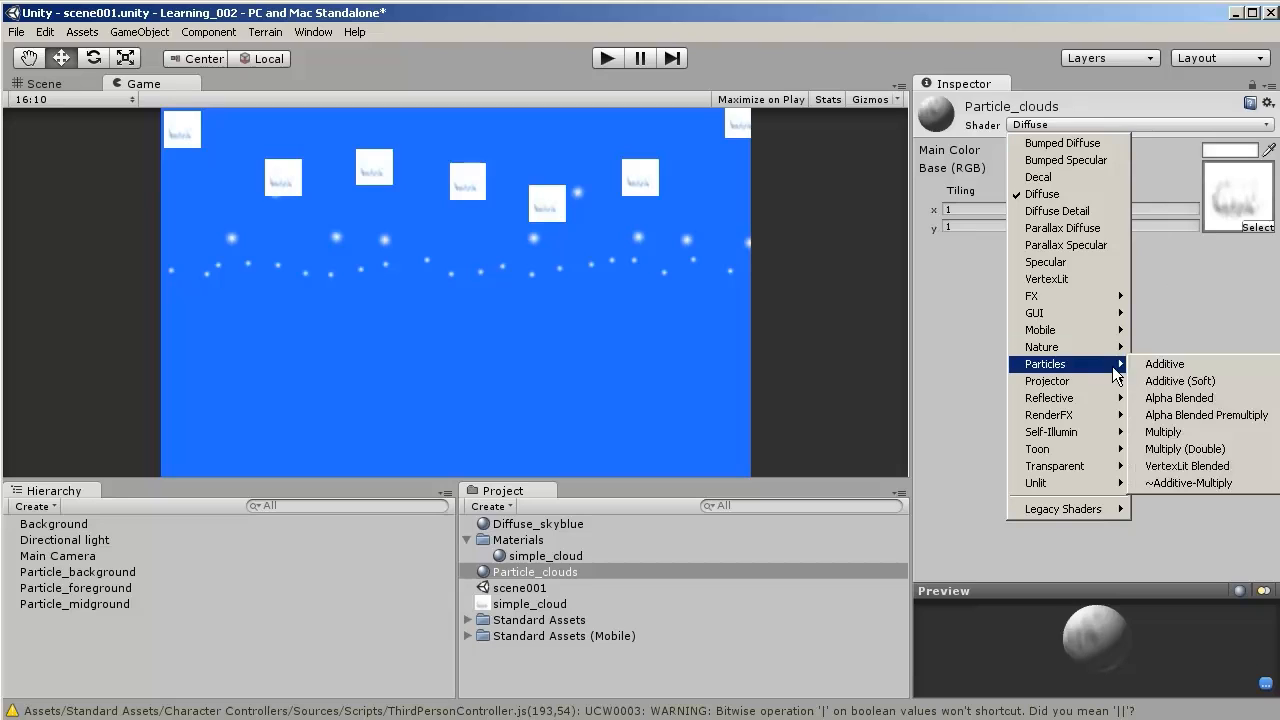
pyautogui.moveTo(1087, 470)
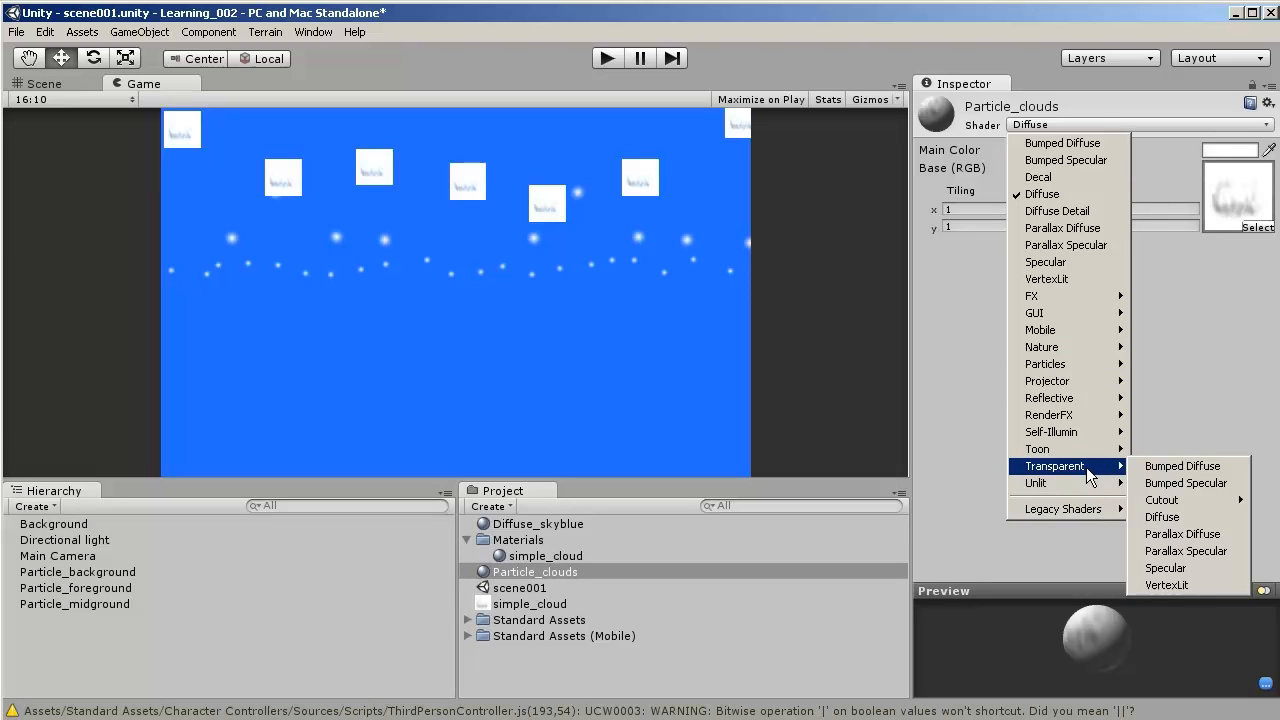
pyautogui.click(1218, 520)
pyautogui.moveTo(1060, 640)
pyautogui.mouseDown()
pyautogui.moveTo(1029, 637)
pyautogui.moveTo(1086, 645)
pyautogui.moveTo(1063, 670)
pyautogui.moveTo(1059, 644)
pyautogui.mouseUp()
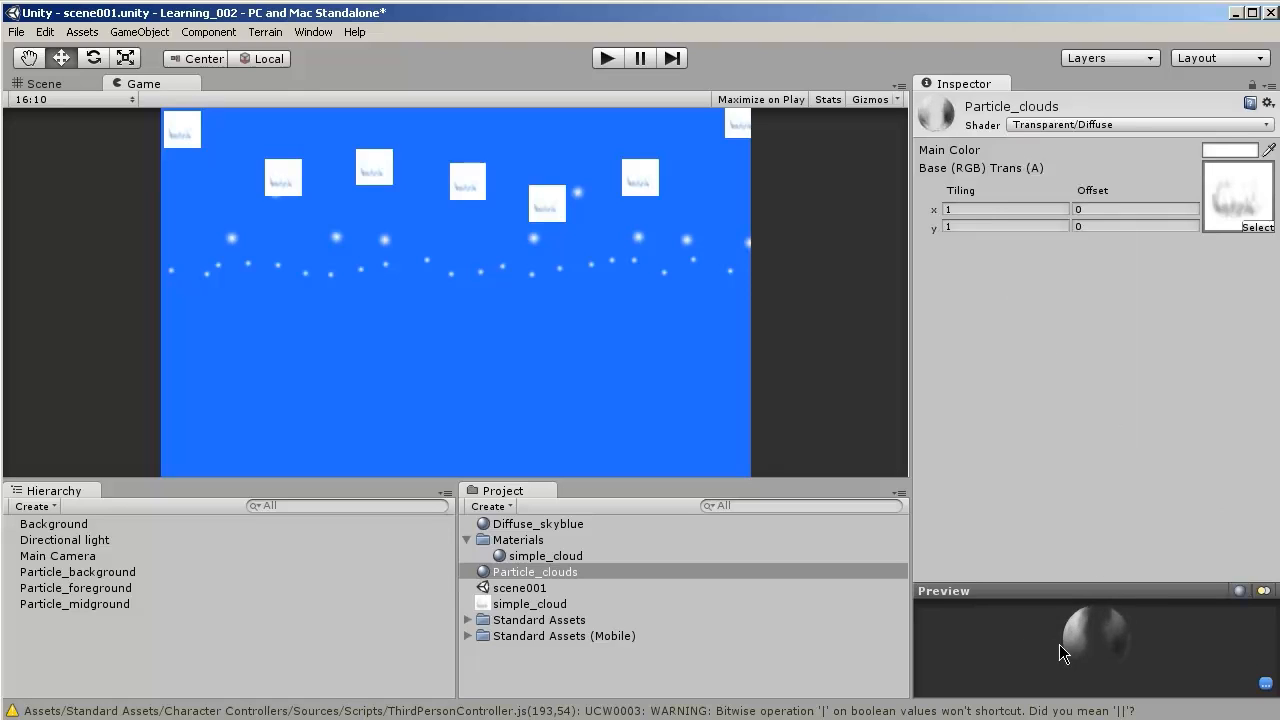
pyautogui.moveTo(529, 570); pyautogui.dragTo(127, 592)
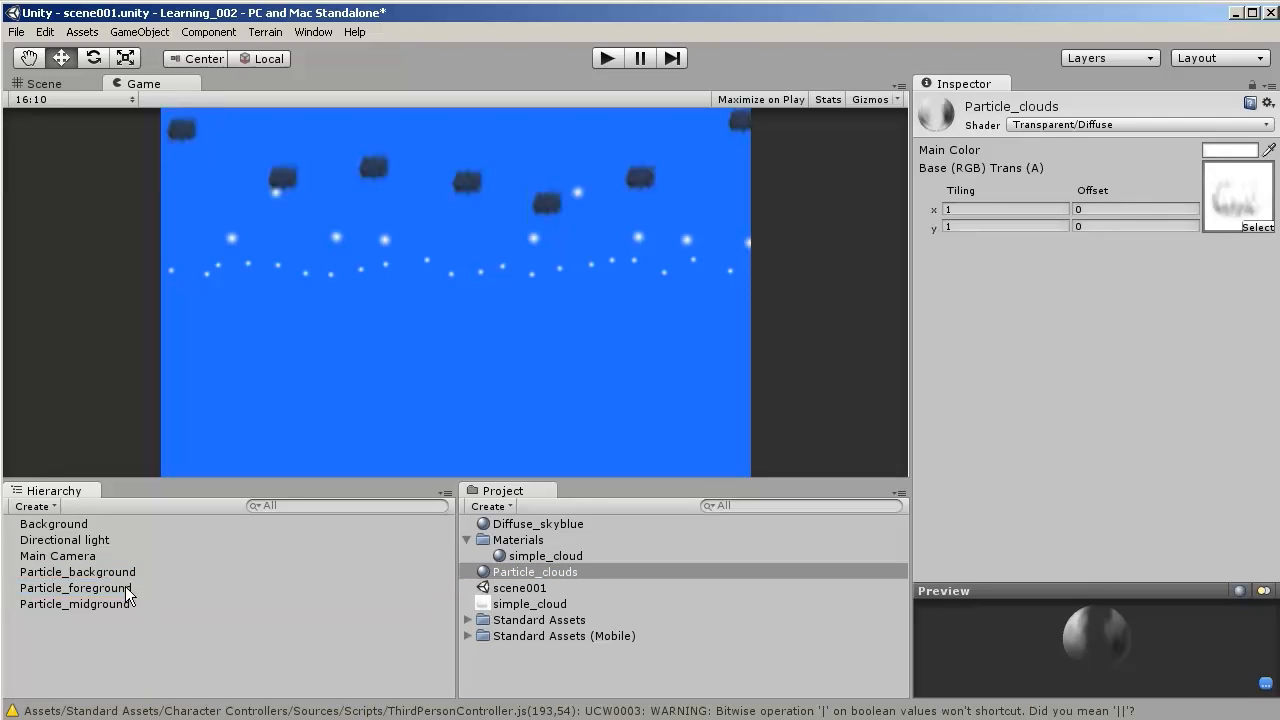
# - Compare the Particle_foreground system with the simple_cloud material and review the shaders available for that material
pyautogui.click(127, 590)
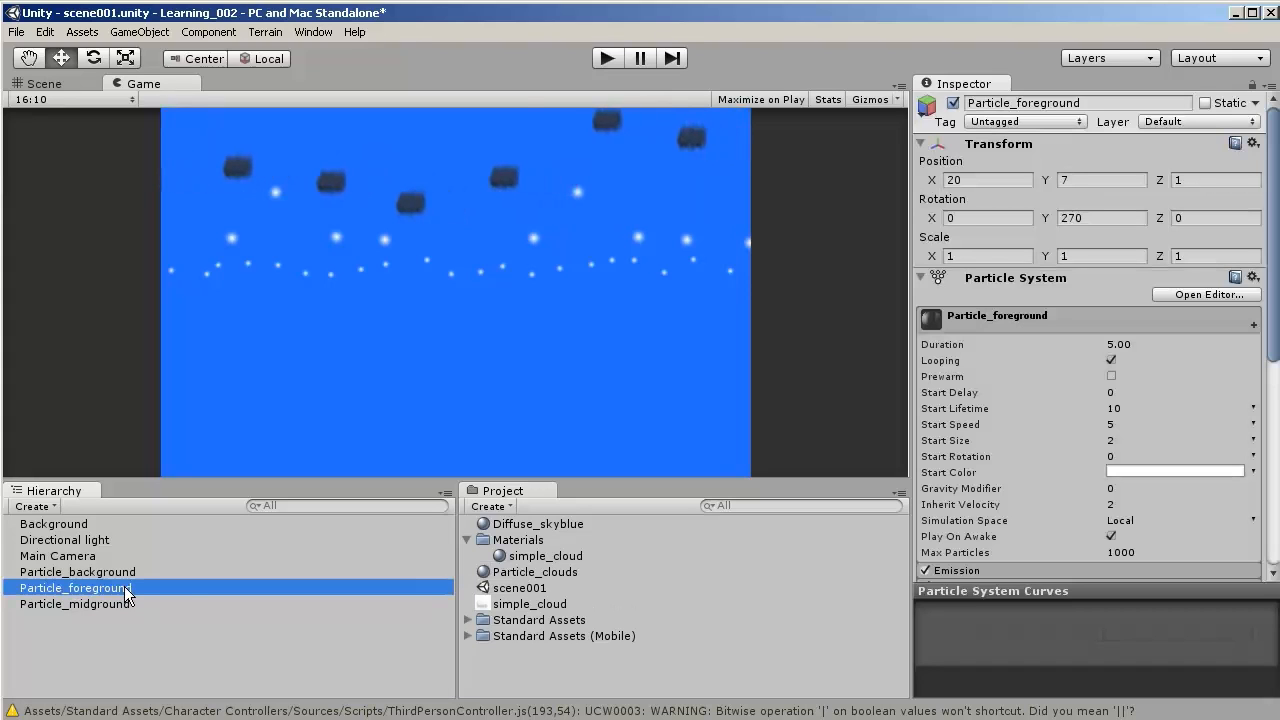
pyautogui.click(540, 558)
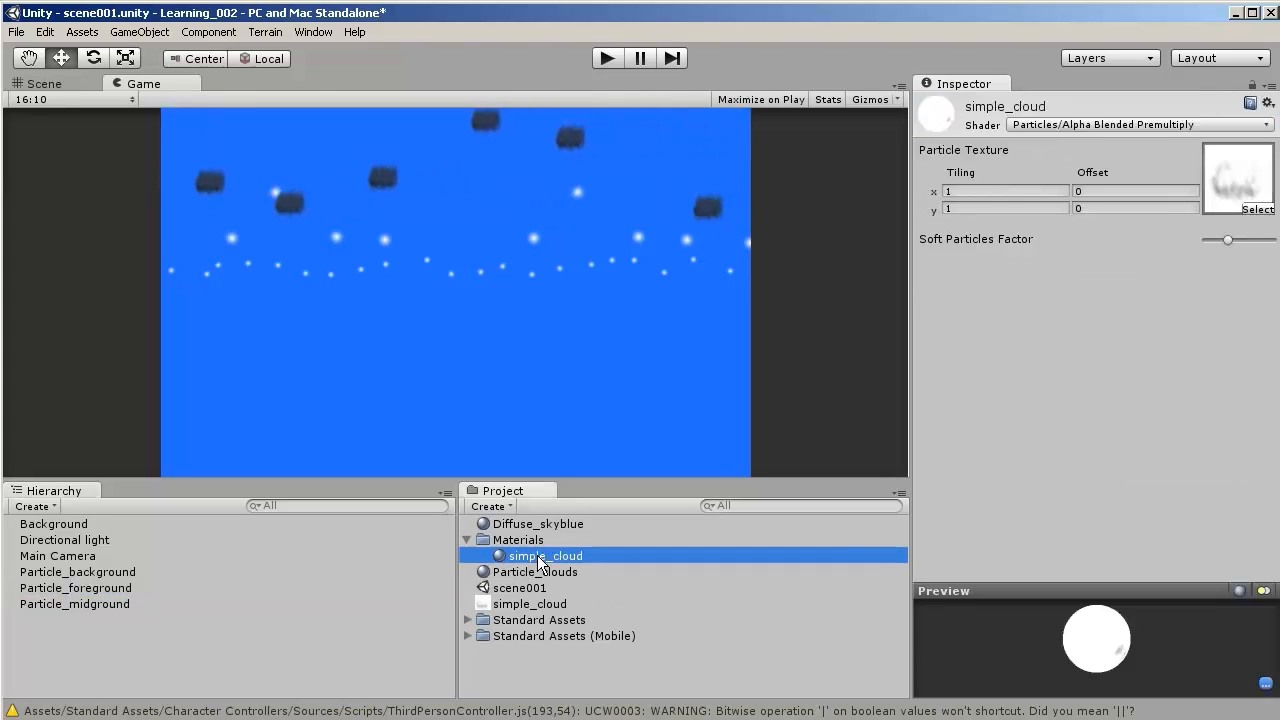
pyautogui.click(96, 590)
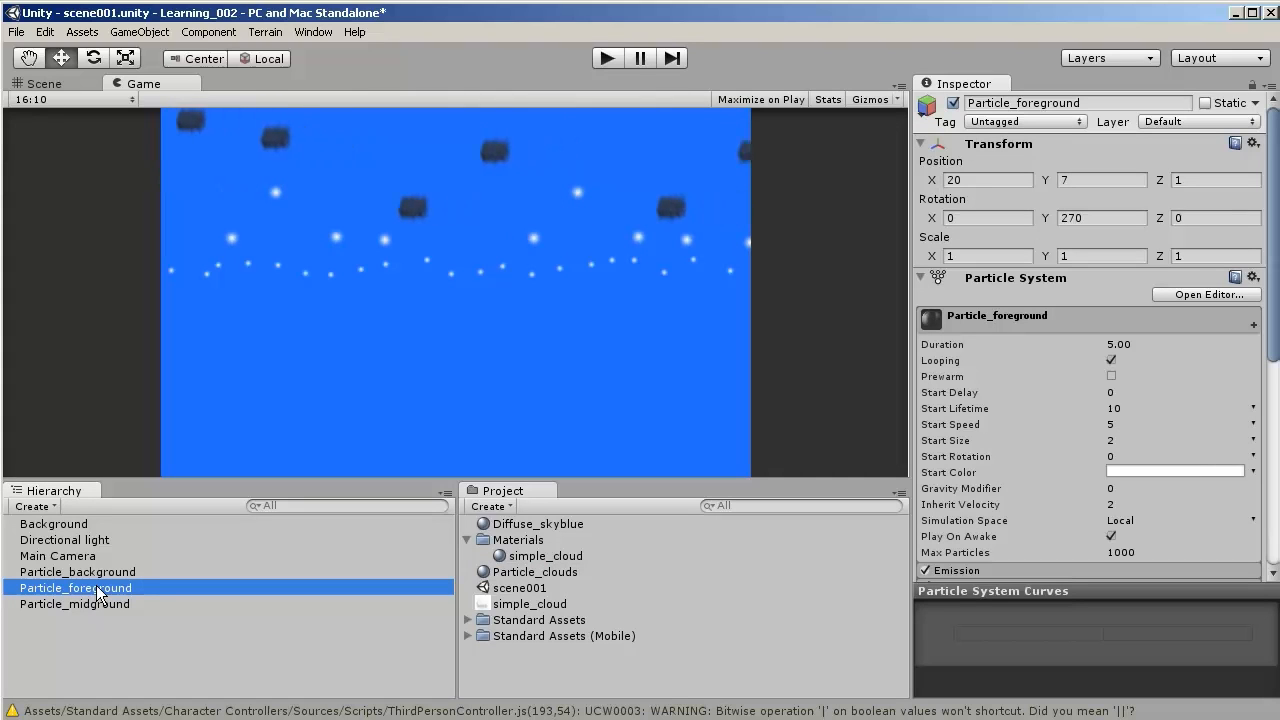
pyautogui.click(535, 556)
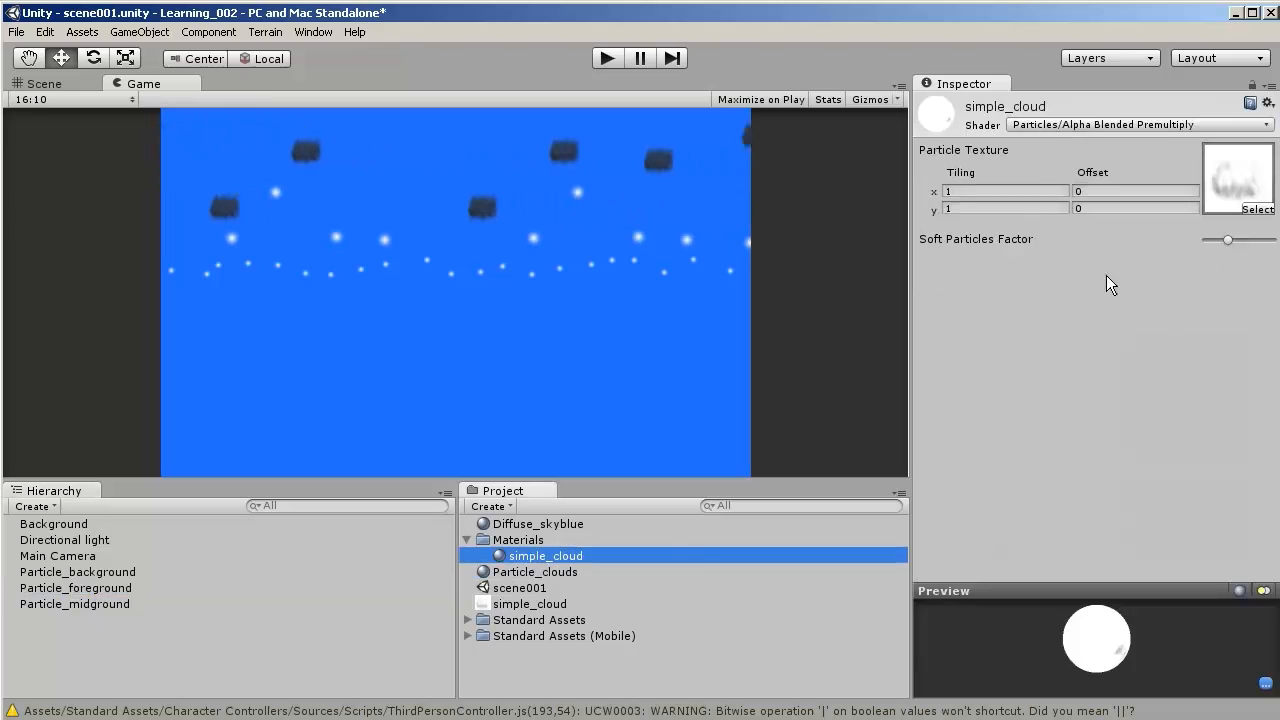
pyautogui.click(1073, 126)
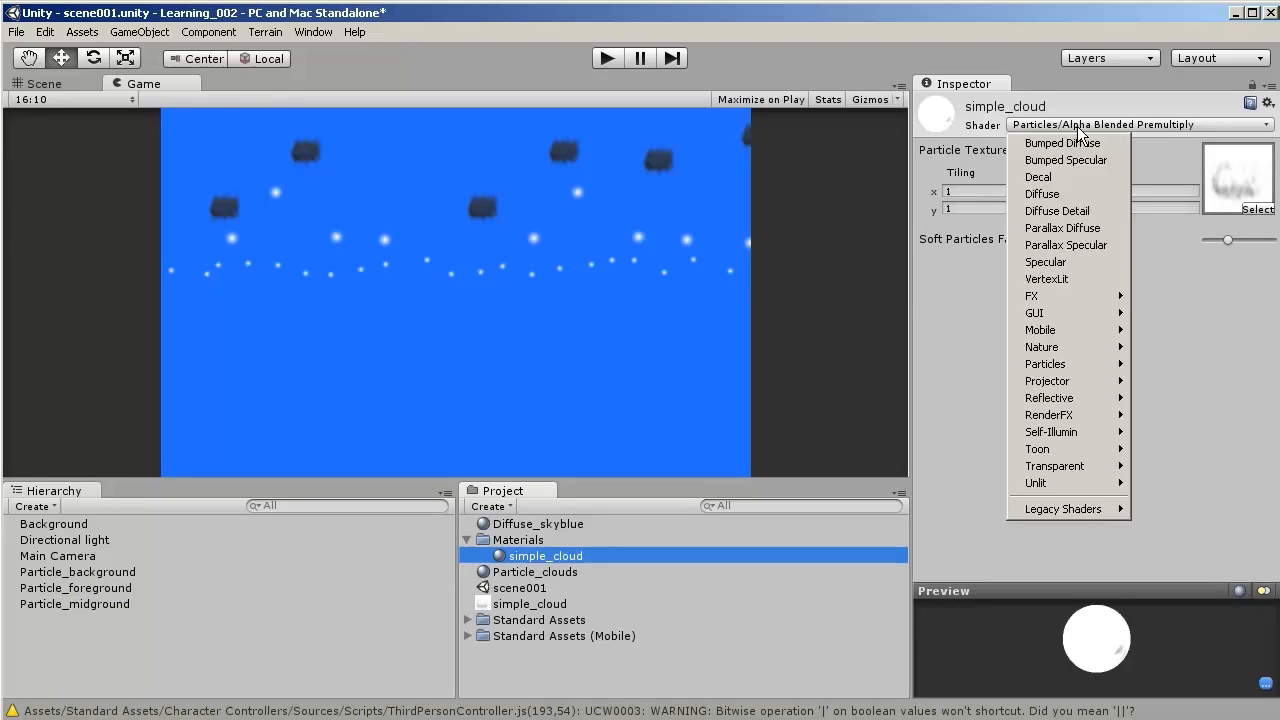
pyautogui.click(1174, 334)
# - Review the simple_cloud texture's import options, keep Texture type and Repeat wrap mode, and apply the settings
pyautogui.click(558, 609)
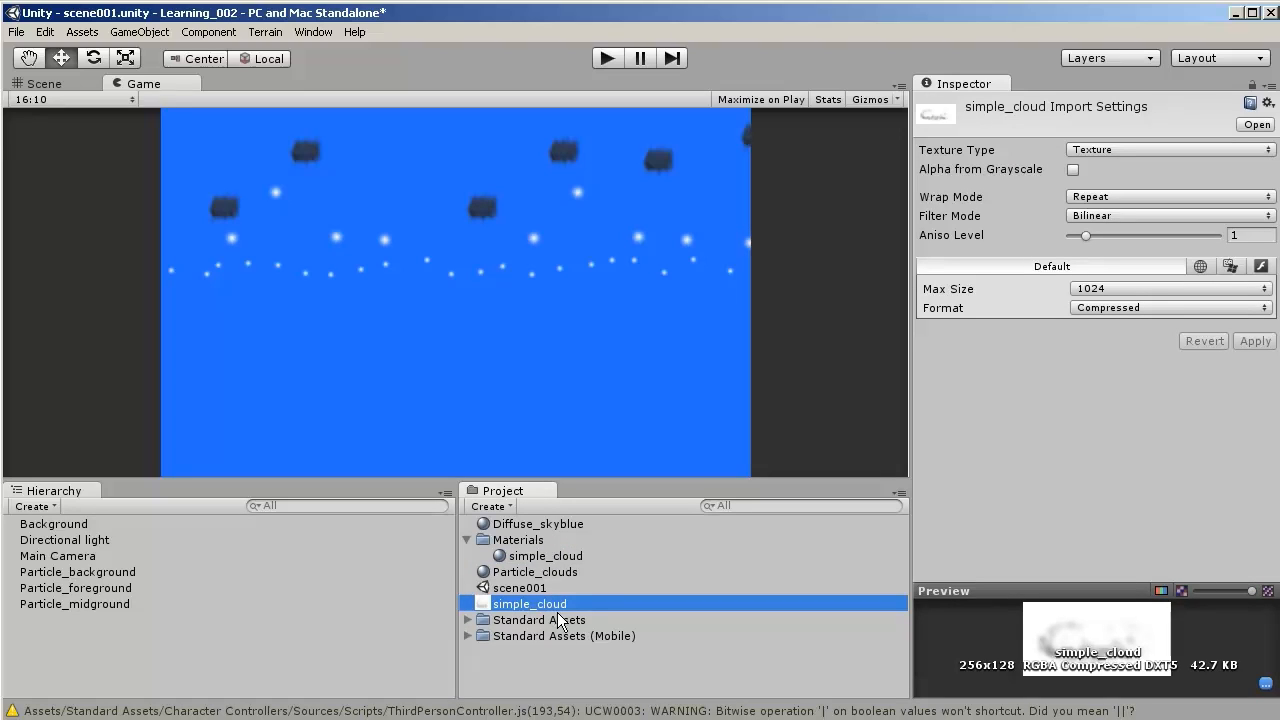
pyautogui.click(1137, 149)
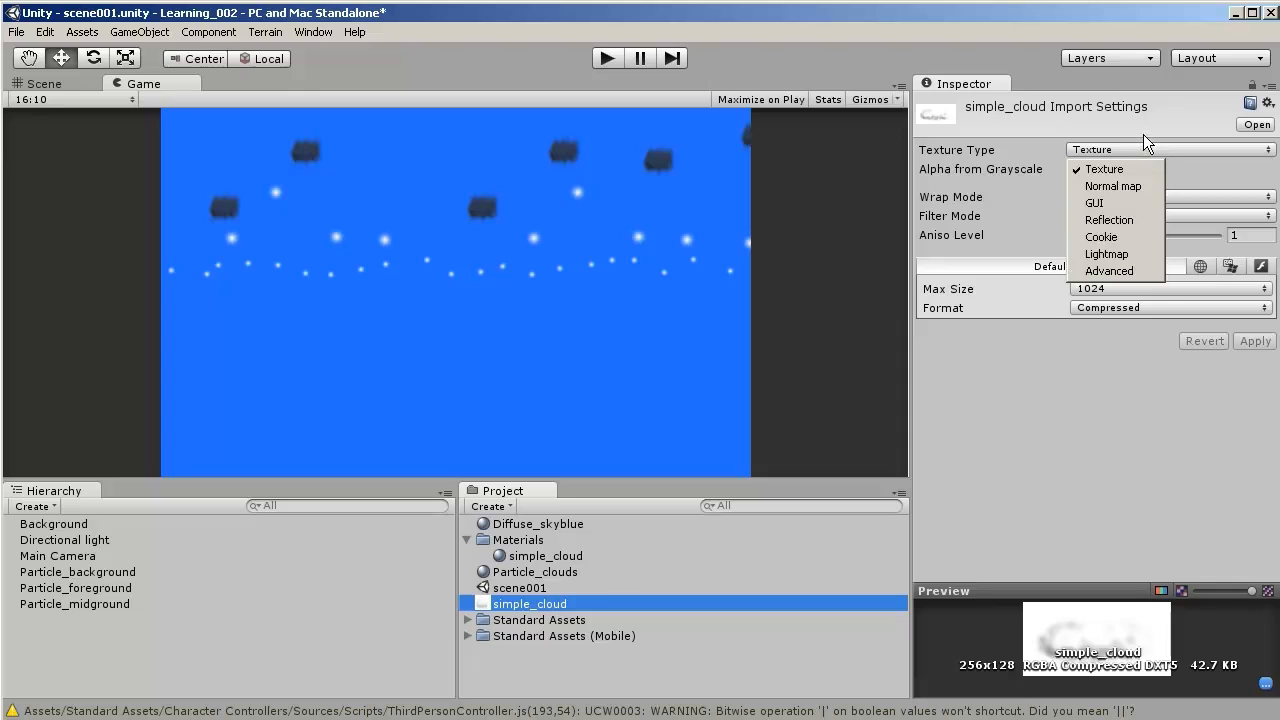
pyautogui.click(1137, 202)
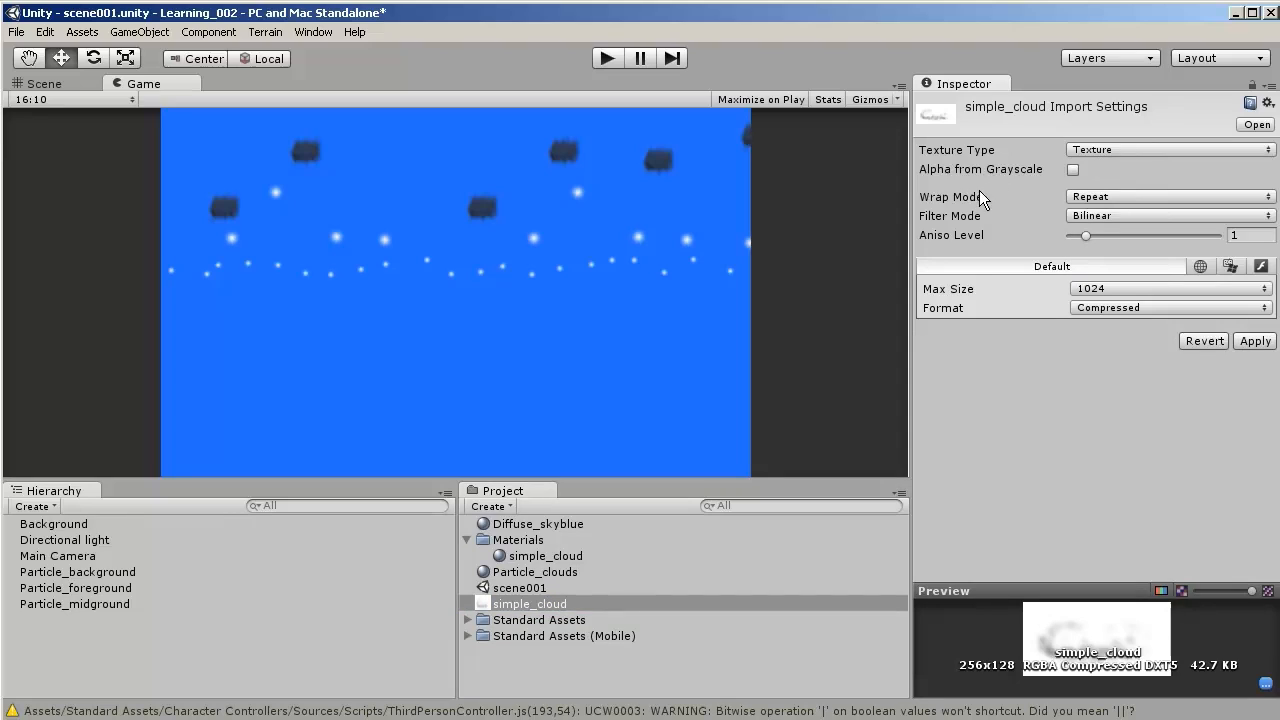
pyautogui.click(1102, 199)
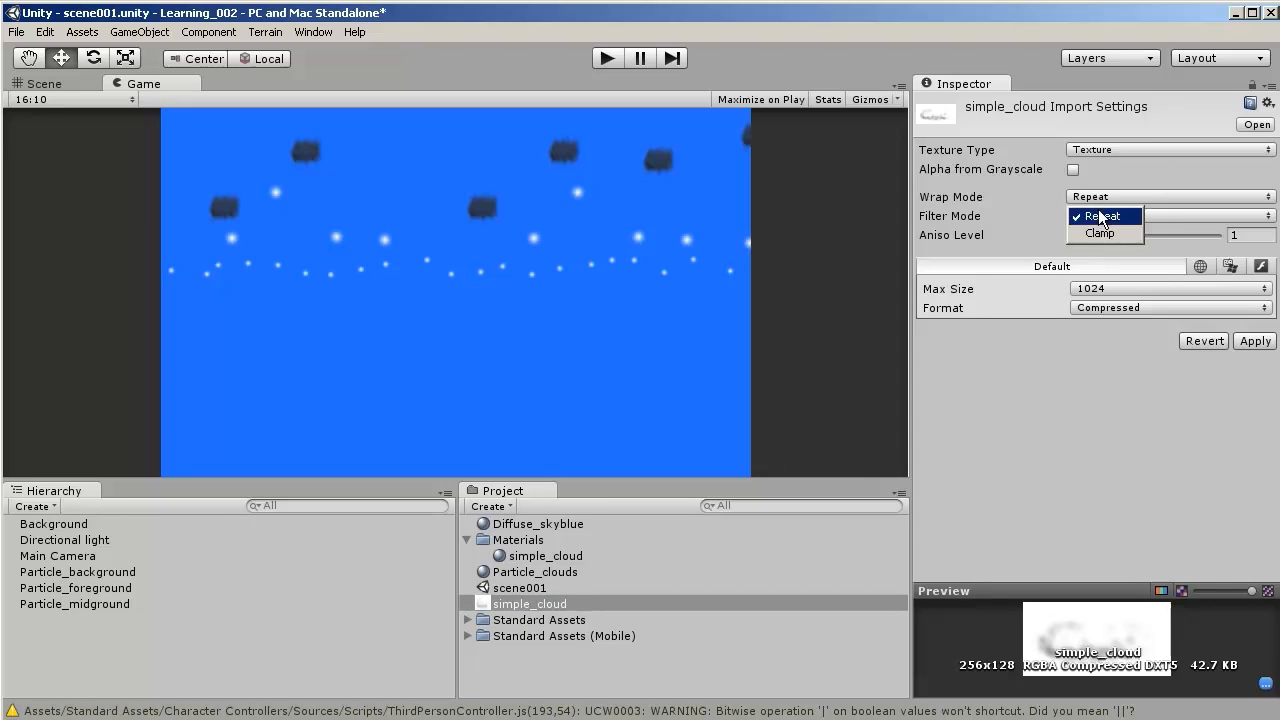
pyautogui.click(1104, 217)
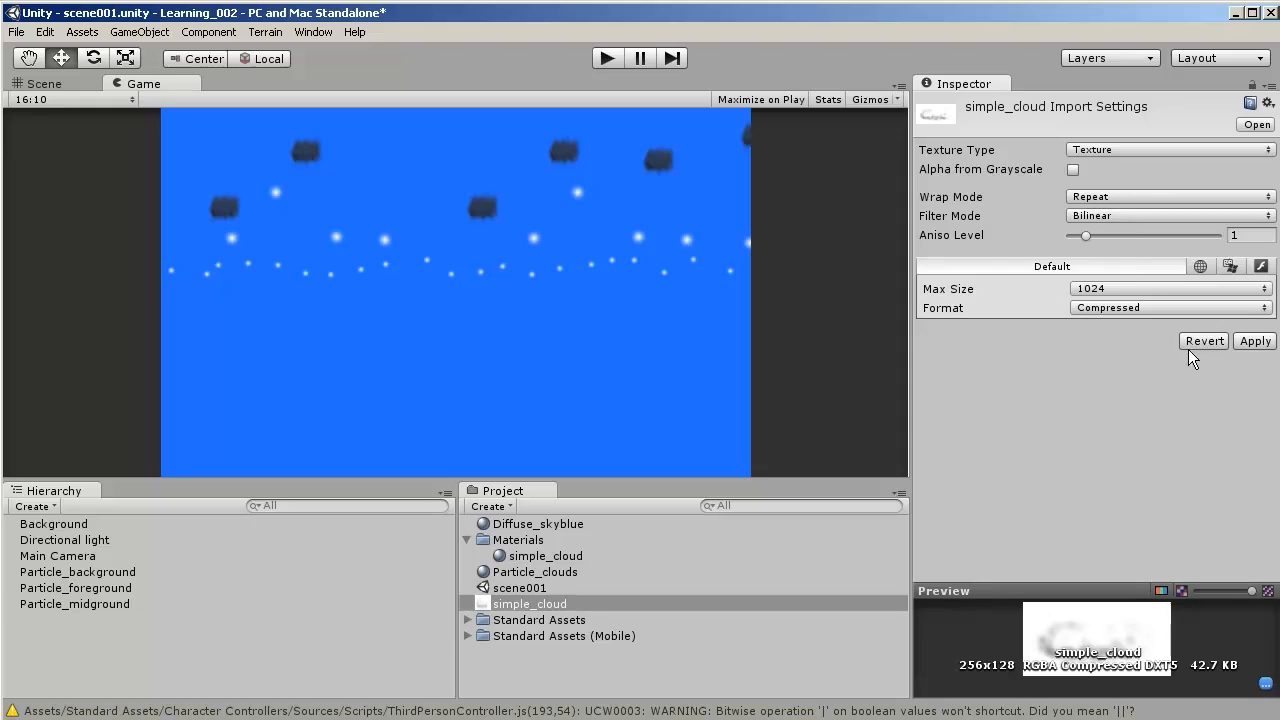
pyautogui.click(1252, 340)
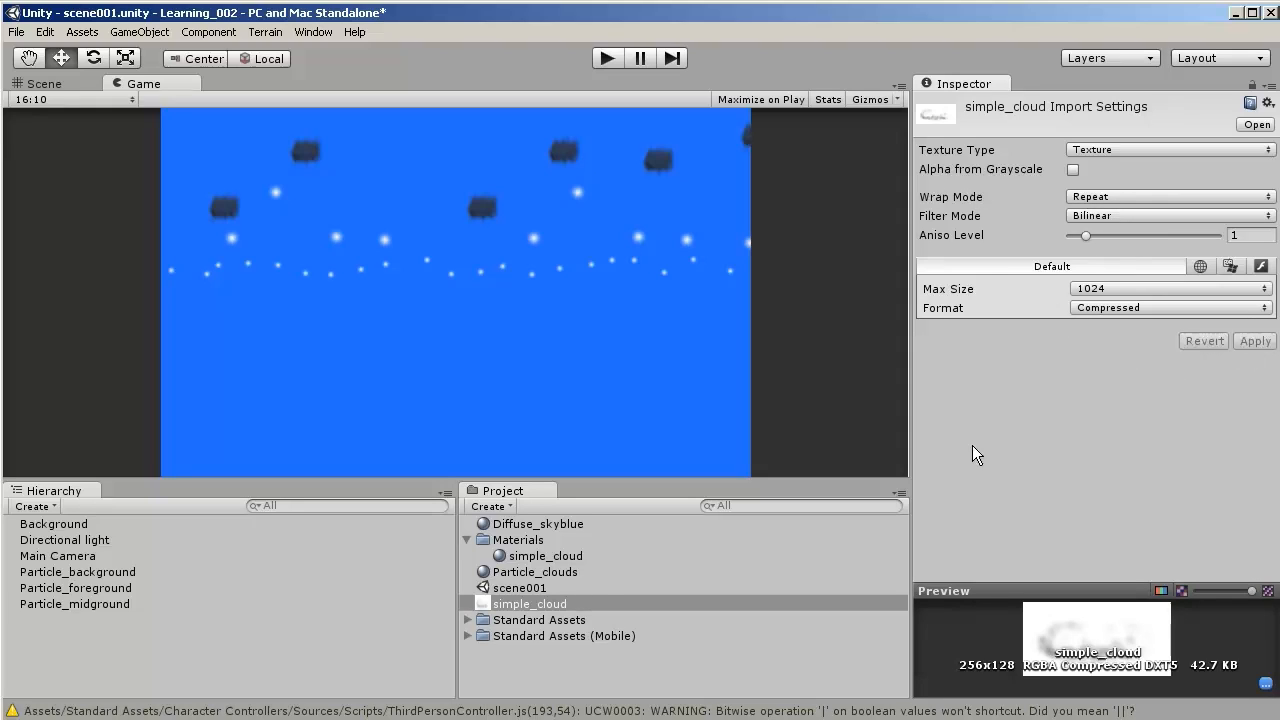
# - Check which texture file is assigned to the Particle_clouds material, leaving the assignment as it is
pyautogui.click(551, 574)
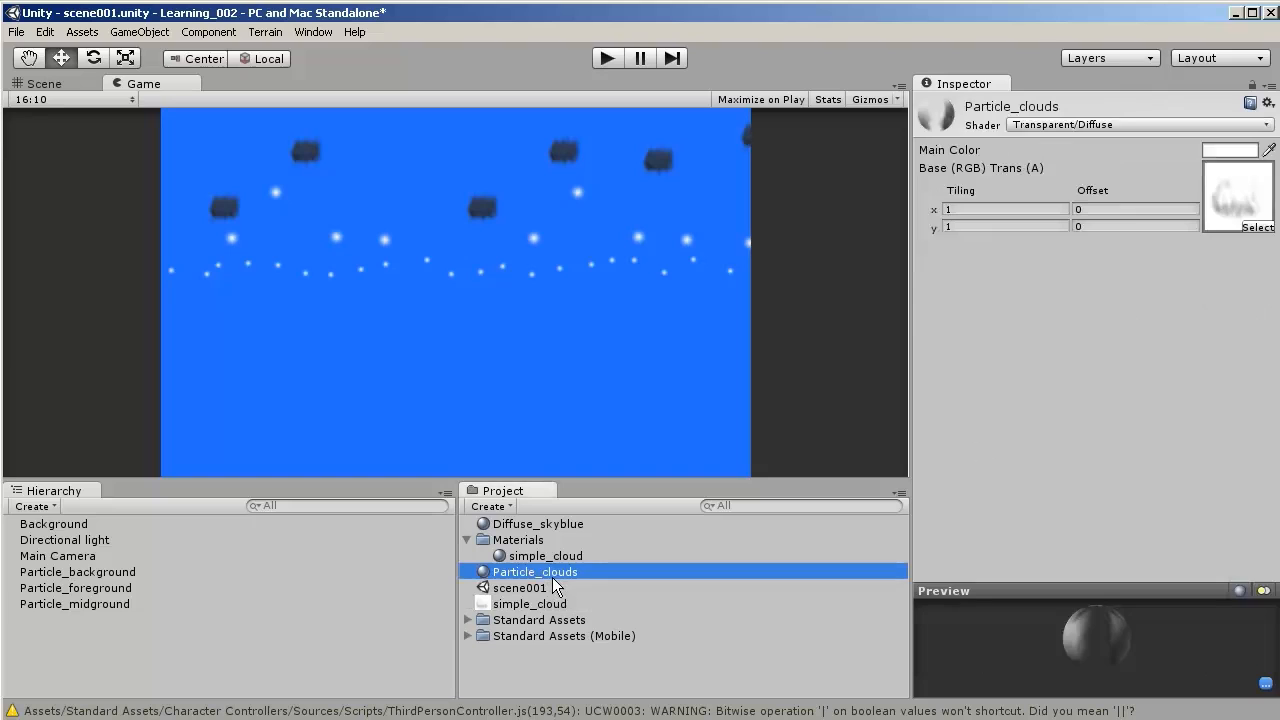
pyautogui.click(1270, 228)
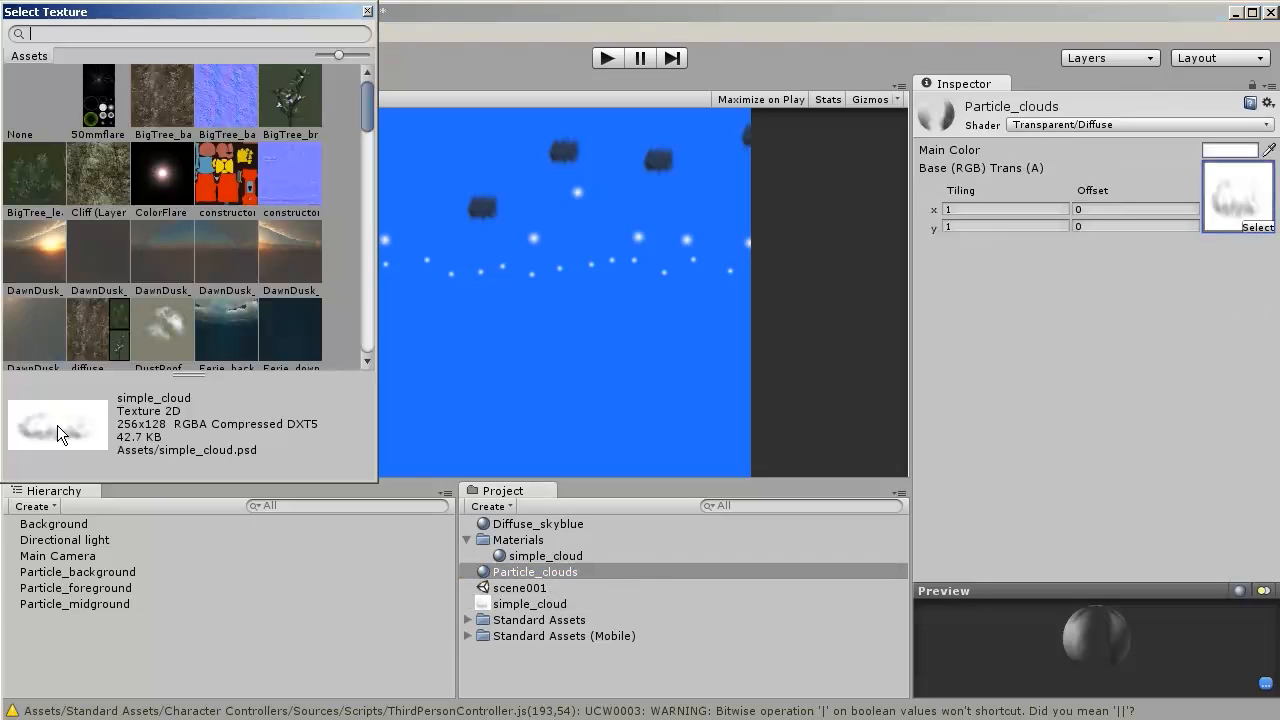
pyautogui.click(367, 12)
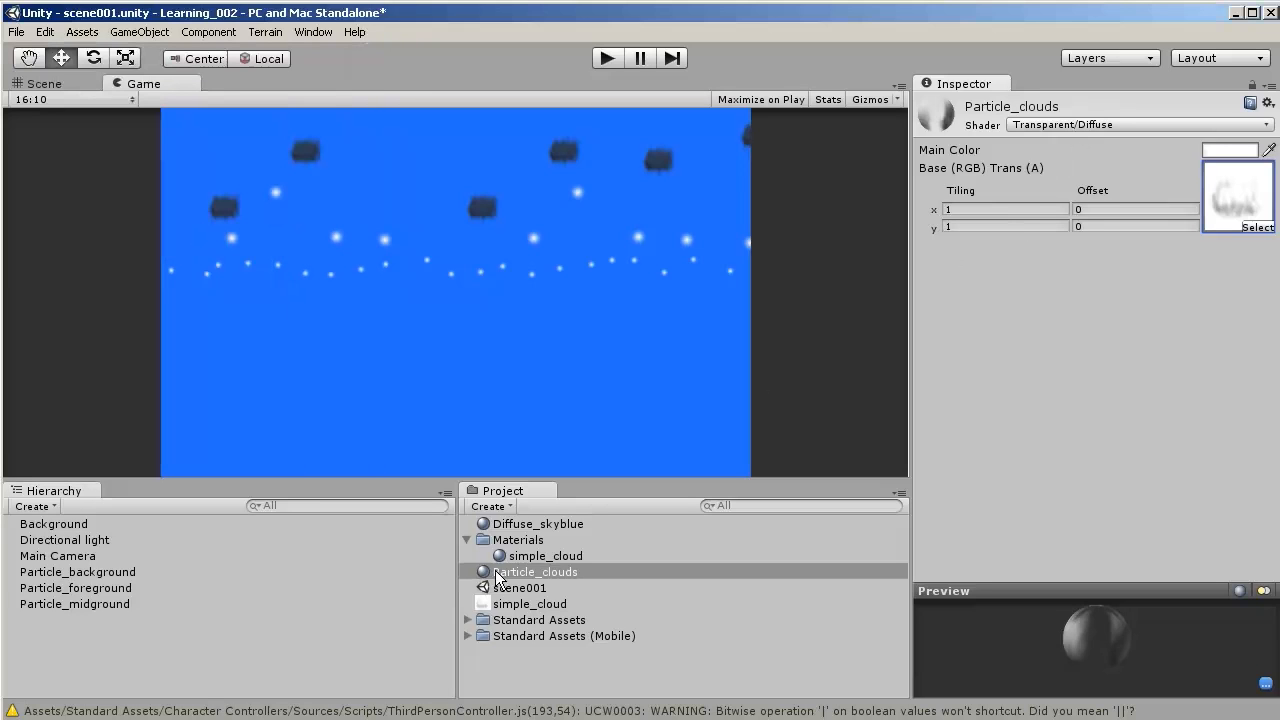
# - Apply the Particle_clouds material to the particle systems so that foreground, midground and background all use it
pyautogui.moveTo(513, 572); pyautogui.dragTo(158, 591)
pyautogui.click(111, 589)
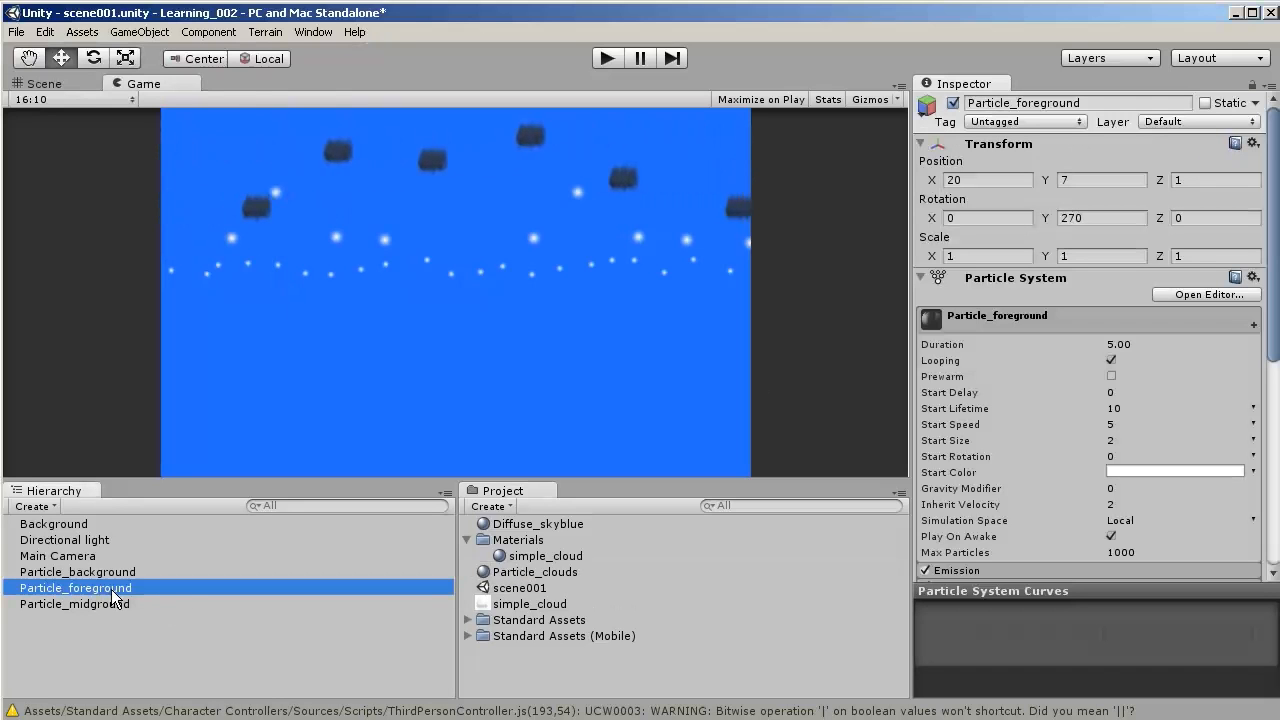
pyautogui.moveTo(512, 575); pyautogui.dragTo(152, 600)
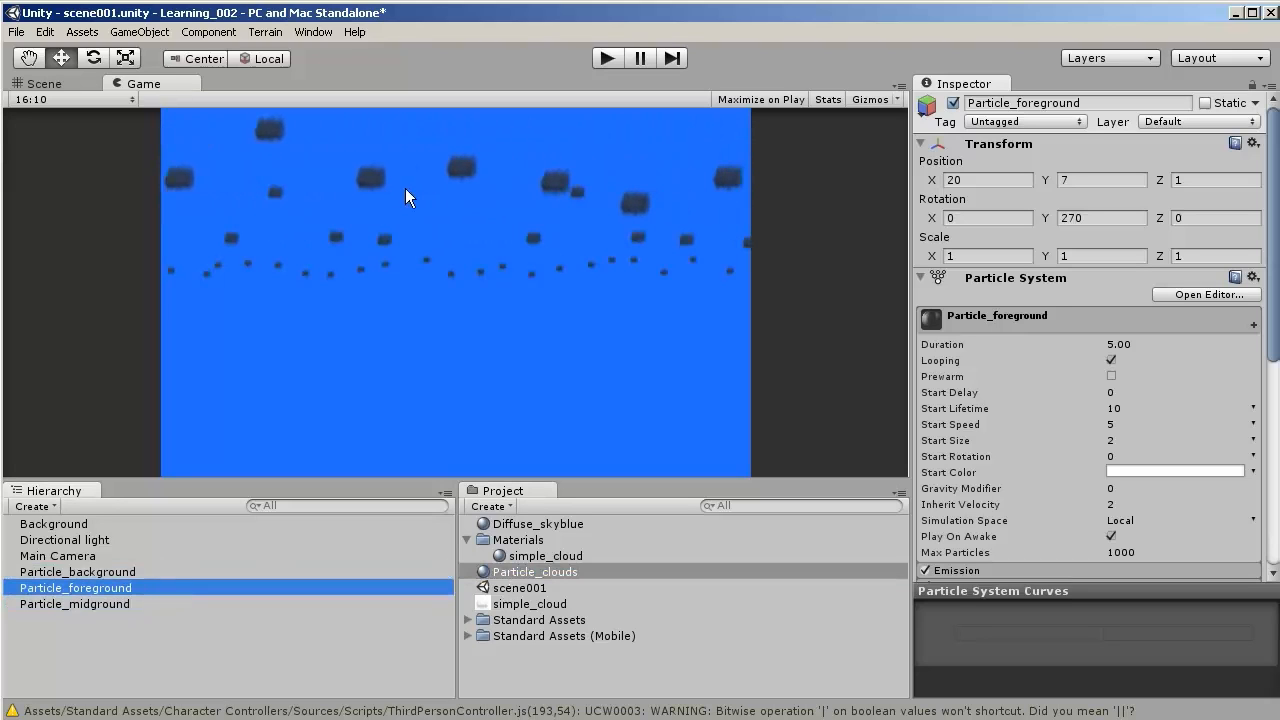
# - Examine the particles in the Scene view along with the settings of Main Camera and Directional light
pyautogui.click(30, 86)
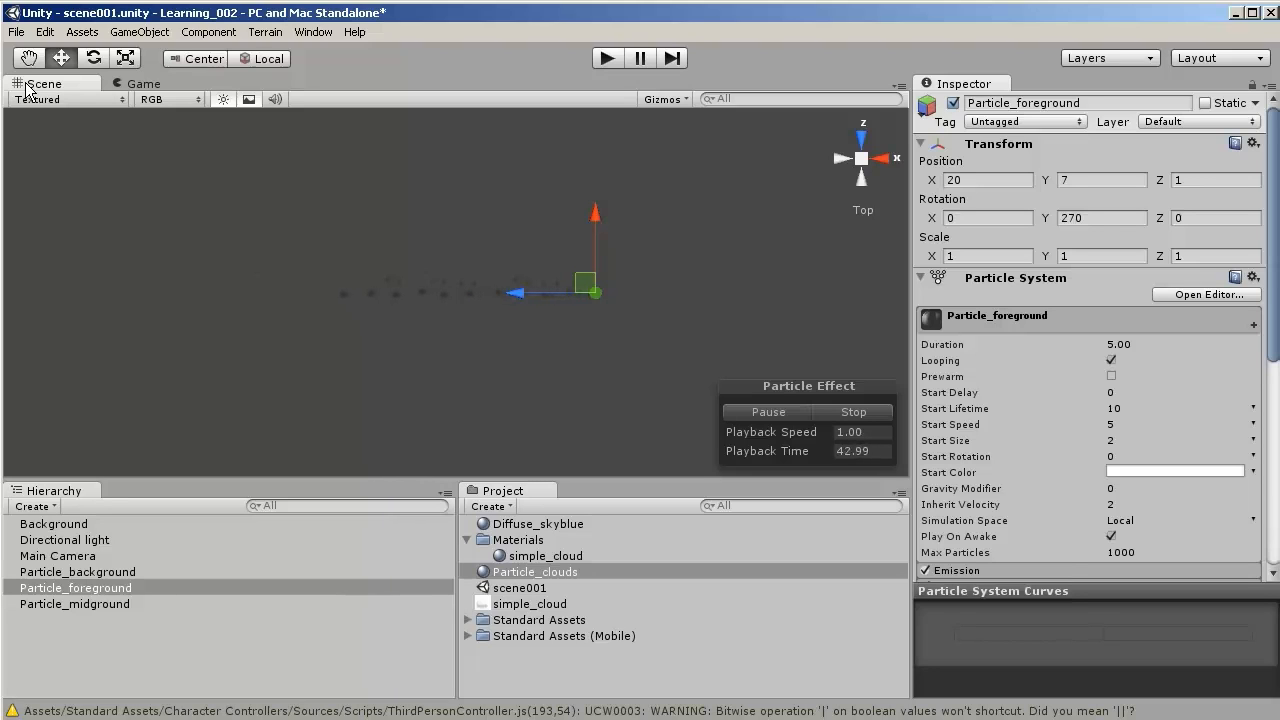
pyautogui.click(95, 557)
pyautogui.click(97, 540)
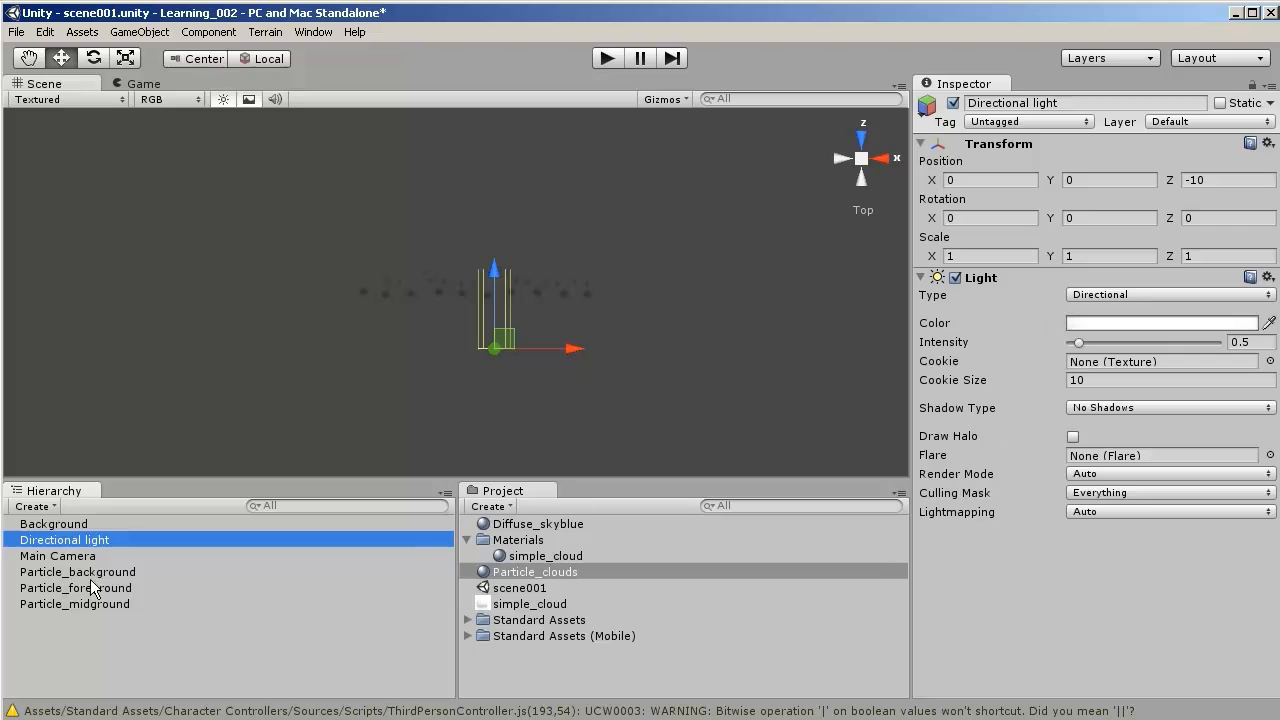
pyautogui.click(112, 557)
pyautogui.click(112, 541)
# - Save the scene, build and run the project windowed at 1280 x 720, and close the player after viewing the clouds
pyautogui.click(17, 32)
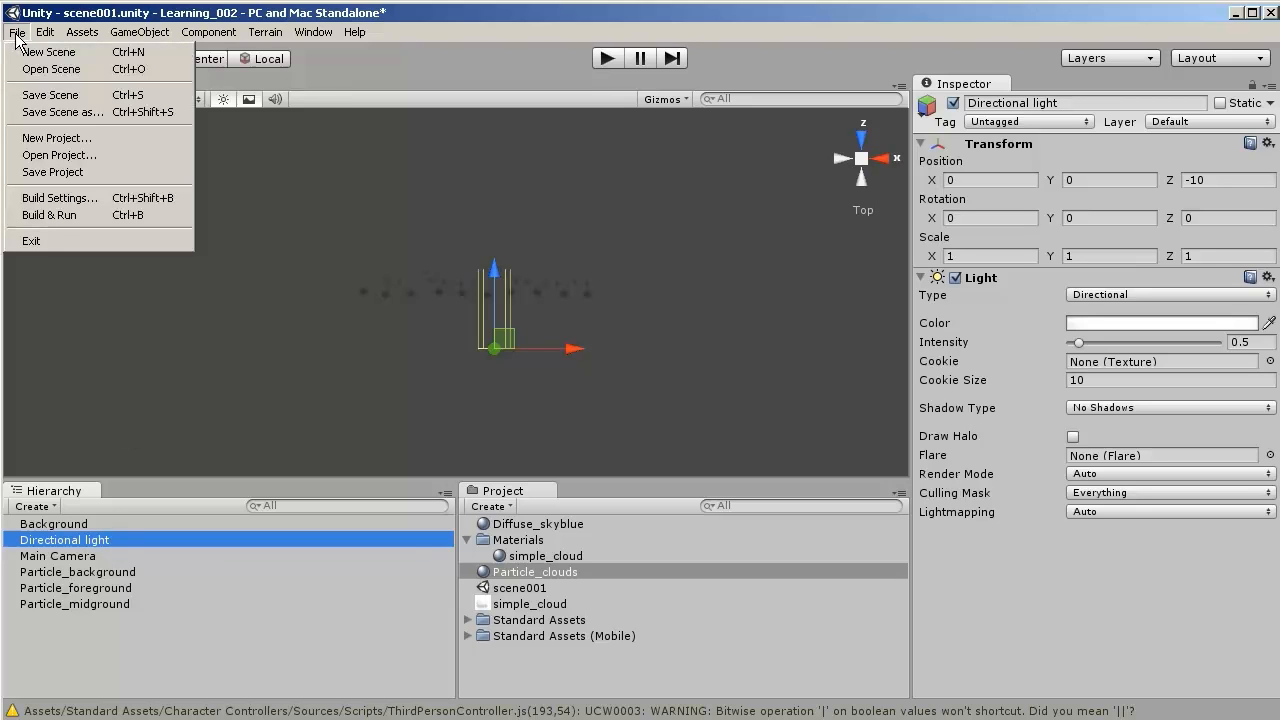
pyautogui.click(35, 96)
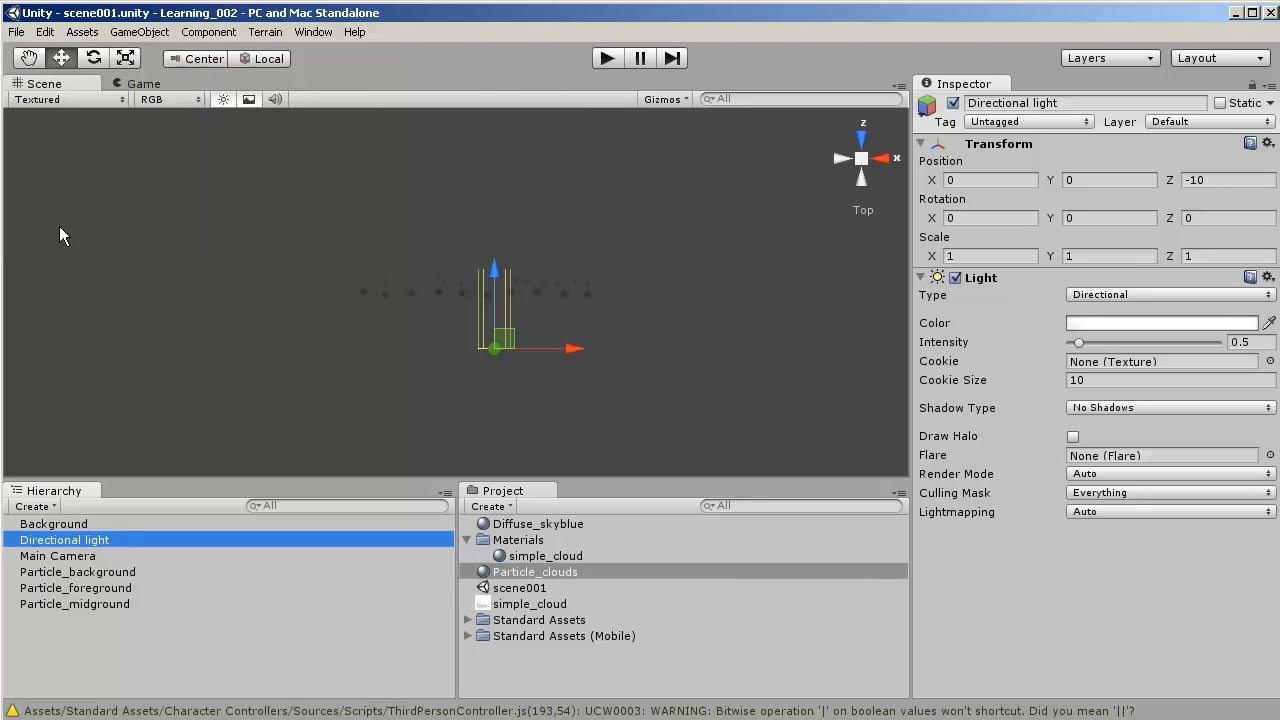
pyautogui.click(16, 32)
pyautogui.click(95, 211)
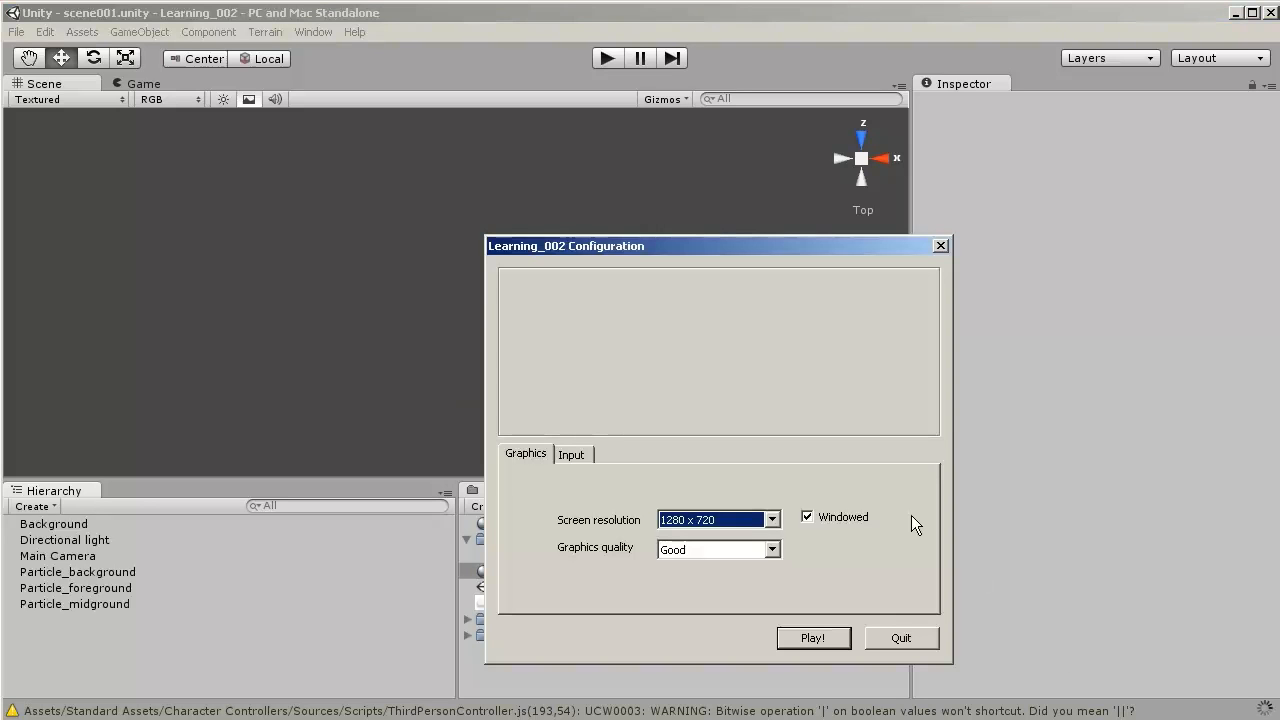
pyautogui.click(803, 637)
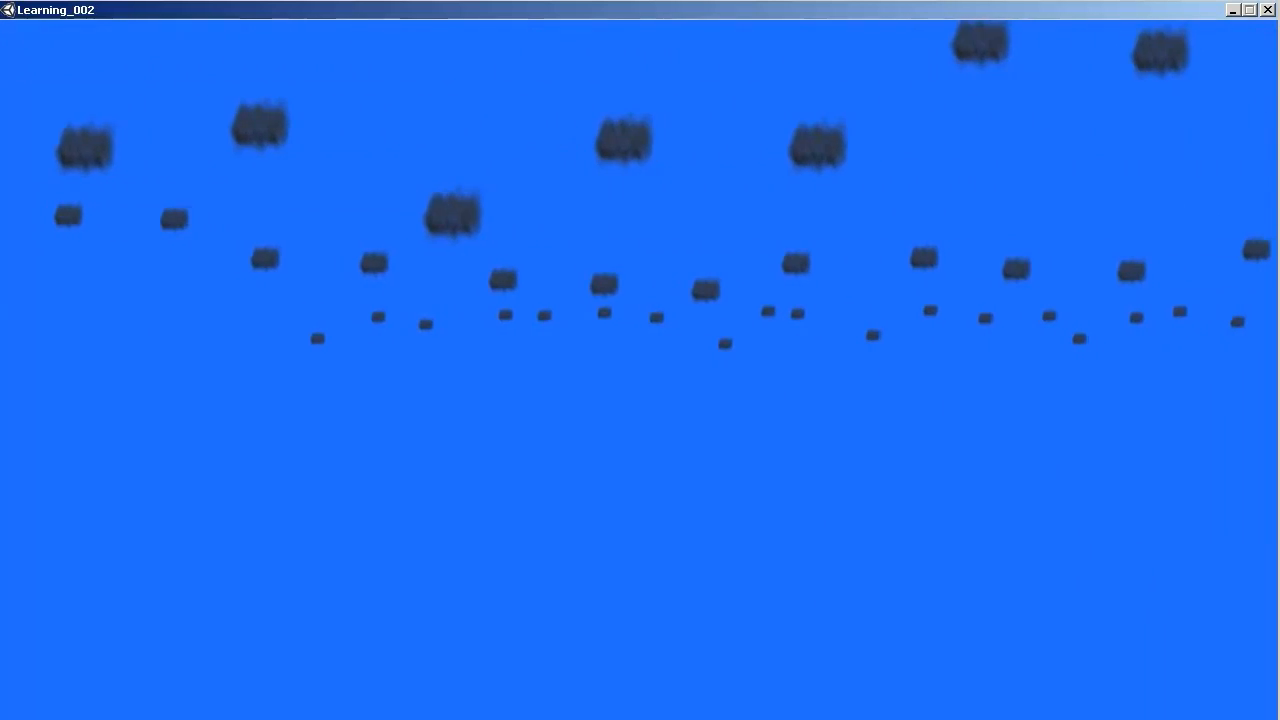
pyautogui.click(1267, 10)
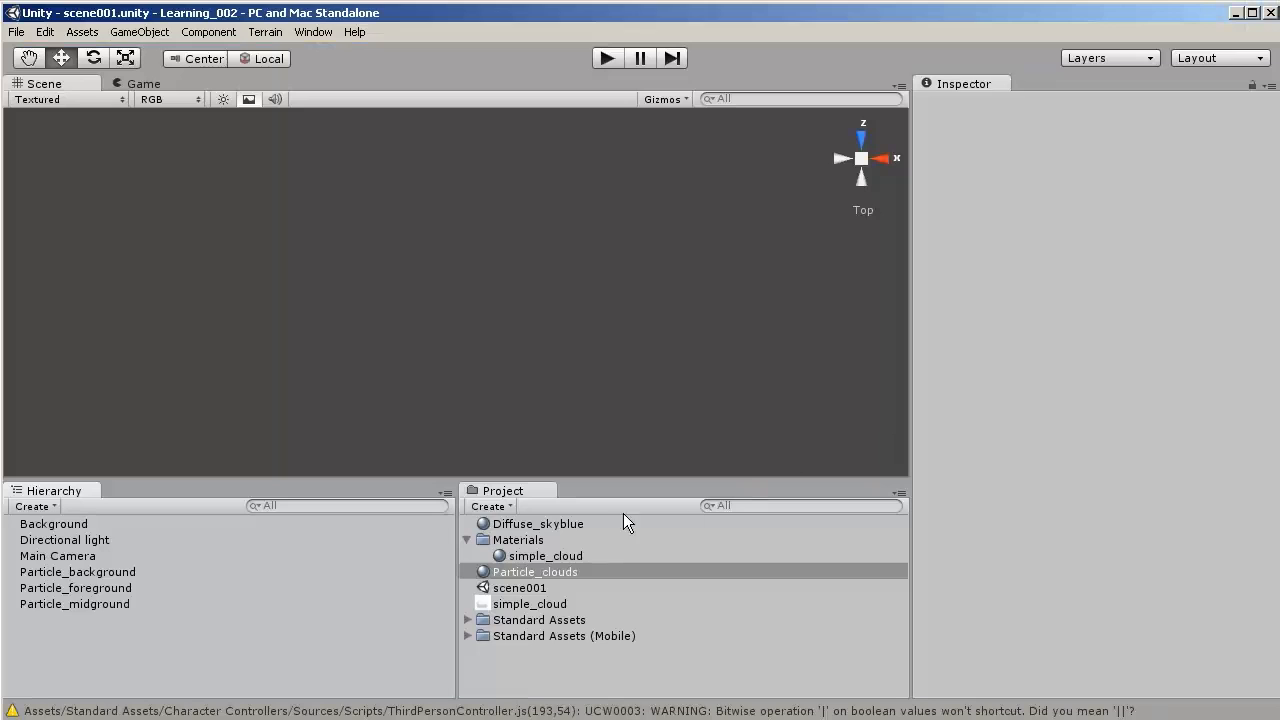
# - Compare the shader and color settings of the Diffuse_skyblue and Particle_clouds materials
pyautogui.click(570, 527)
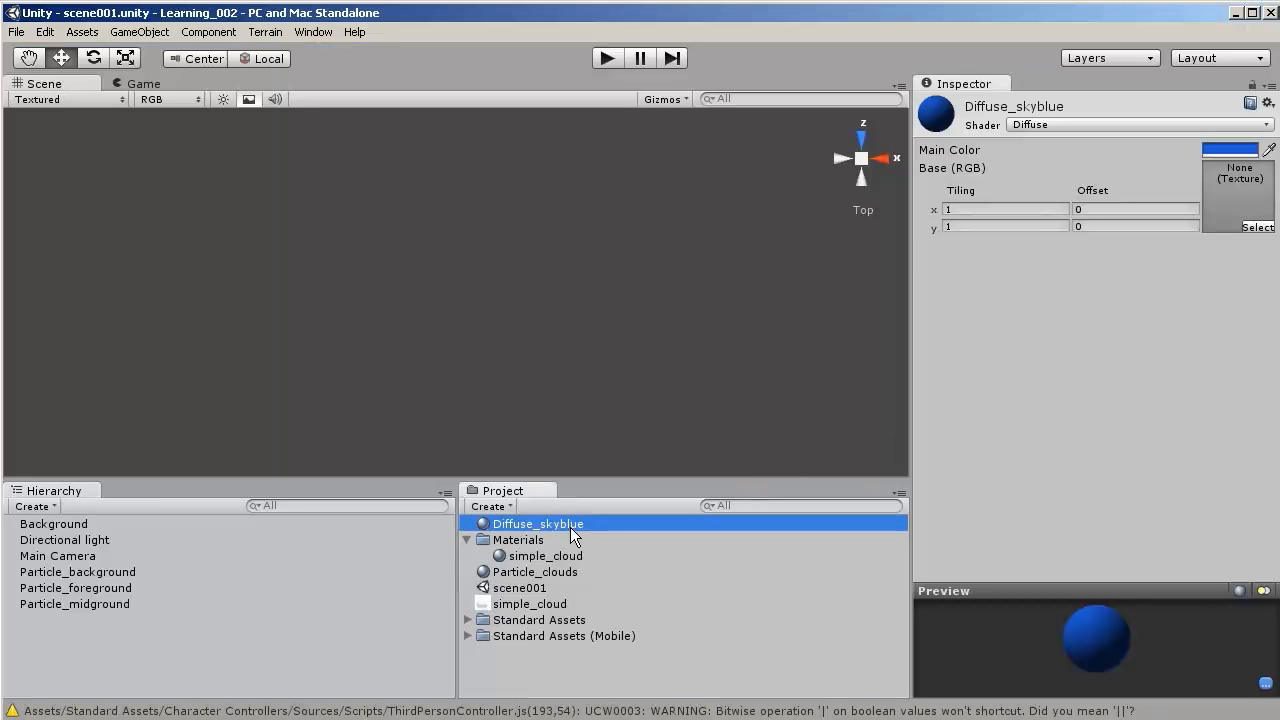
pyautogui.click(556, 573)
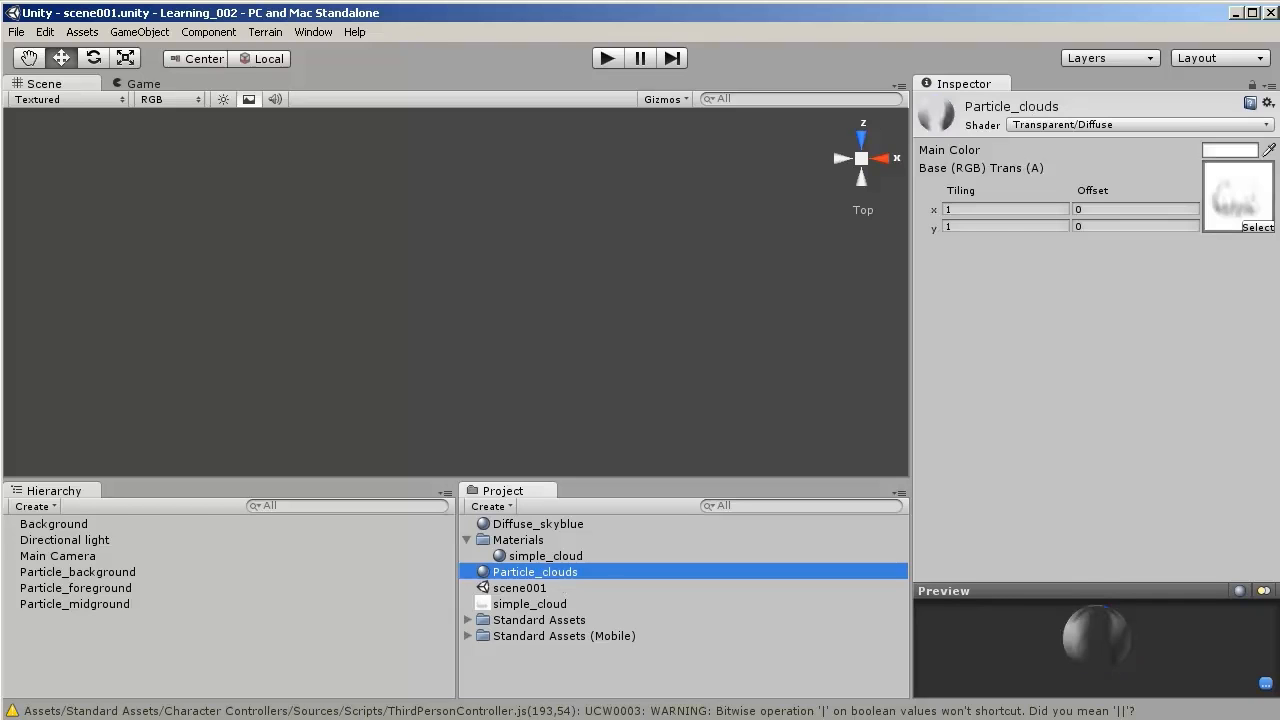
# - Switch to the cloud image in GIMP and set the foreground color to white
pyautogui.hotkey('alt', 'Tab')
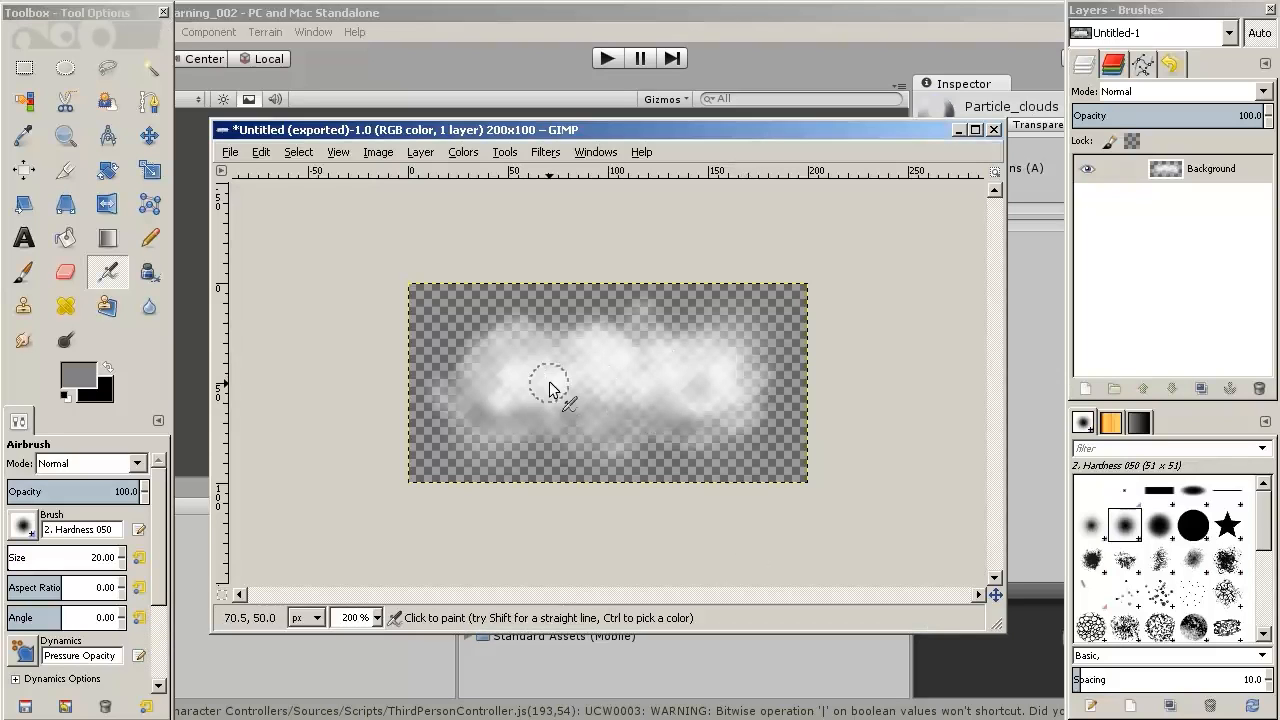
pyautogui.click(72, 377)
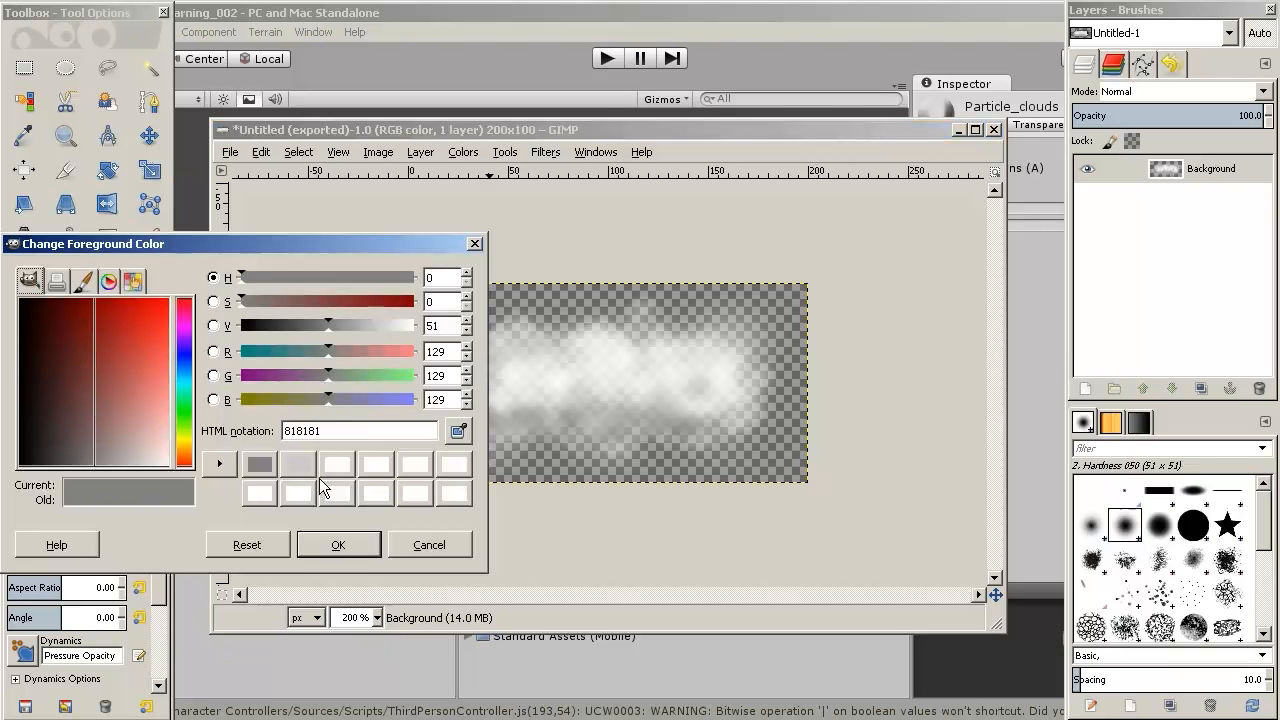
pyautogui.click(255, 492)
pyautogui.click(338, 544)
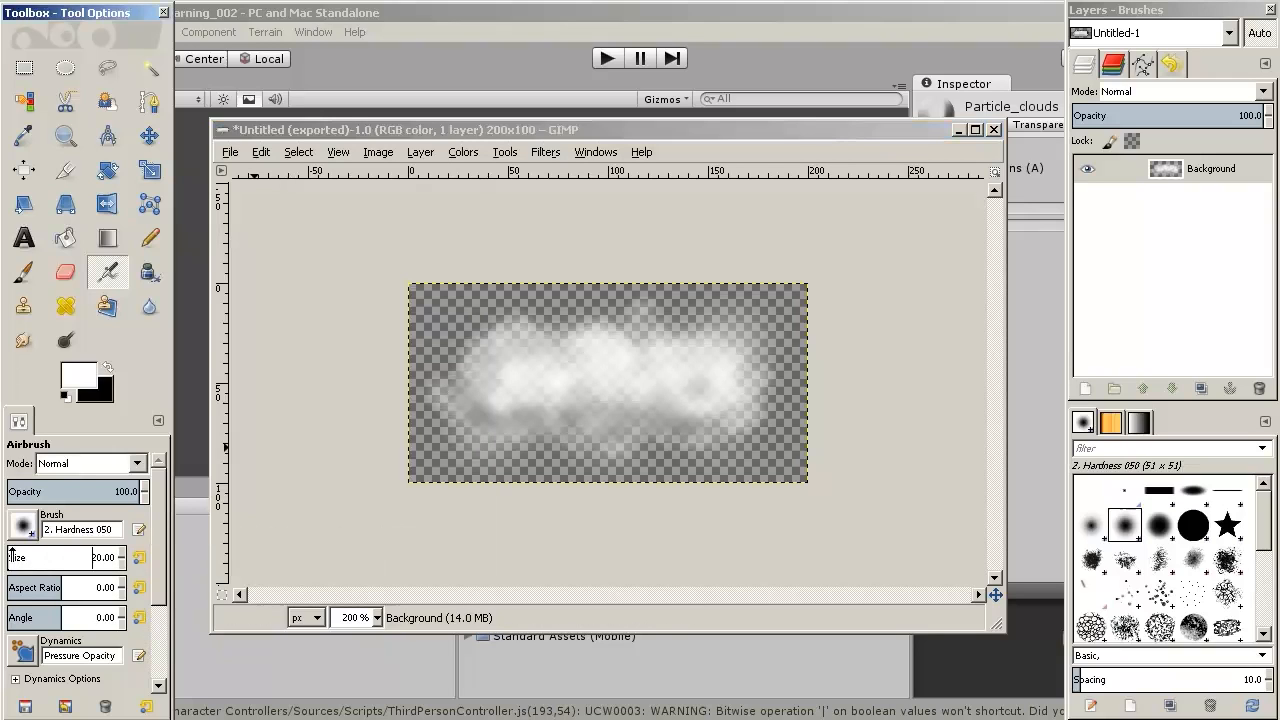
# - Brighten the left and middle of the cloud with white Airbrush strokes at brush size 46.41
pyautogui.click(490, 402)
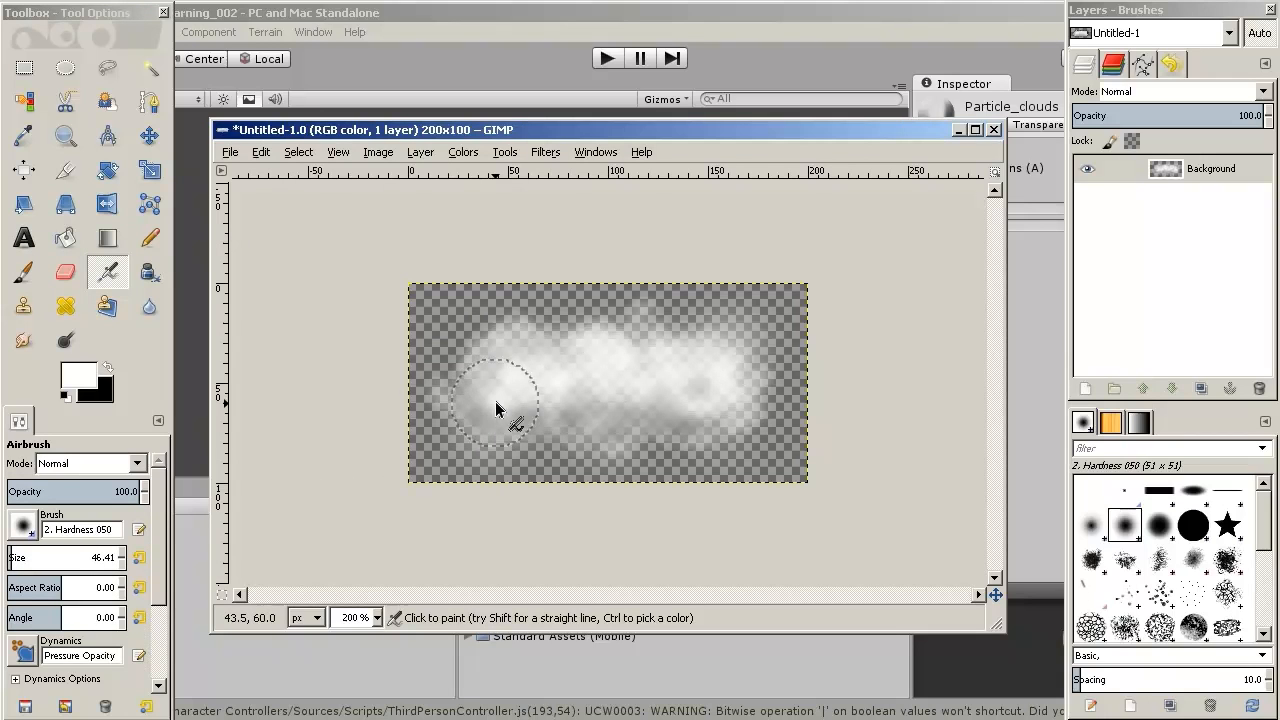
pyautogui.moveTo(482, 385)
pyautogui.mouseDown()
pyautogui.moveTo(557, 393)
pyautogui.moveTo(501, 355)
pyautogui.moveTo(556, 354)
pyautogui.moveTo(466, 388)
pyautogui.moveTo(466, 366)
pyautogui.moveTo(509, 366)
pyautogui.moveTo(611, 419)
pyautogui.moveTo(645, 355)
pyautogui.moveTo(707, 355)
pyautogui.moveTo(705, 383)
pyautogui.moveTo(720, 385)
pyautogui.moveTo(705, 410)
pyautogui.moveTo(735, 365)
pyautogui.moveTo(645, 335)
pyautogui.moveTo(529, 350)
pyautogui.moveTo(466, 342)
pyautogui.mouseUp()
pyautogui.moveTo(477, 394)
pyautogui.mouseDown()
pyautogui.moveTo(498, 418)
pyautogui.moveTo(569, 393)
pyautogui.moveTo(604, 406)
pyautogui.moveTo(589, 384)
pyautogui.moveTo(689, 388)
pyautogui.moveTo(717, 371)
pyautogui.moveTo(721, 386)
pyautogui.moveTo(645, 348)
pyautogui.moveTo(572, 347)
pyautogui.moveTo(509, 431)
pyautogui.moveTo(557, 391)
pyautogui.moveTo(716, 406)
pyautogui.moveTo(684, 368)
pyautogui.moveTo(685, 395)
pyautogui.moveTo(709, 407)
pyautogui.moveTo(727, 380)
pyautogui.moveTo(592, 377)
pyautogui.moveTo(511, 345)
pyautogui.mouseUp()
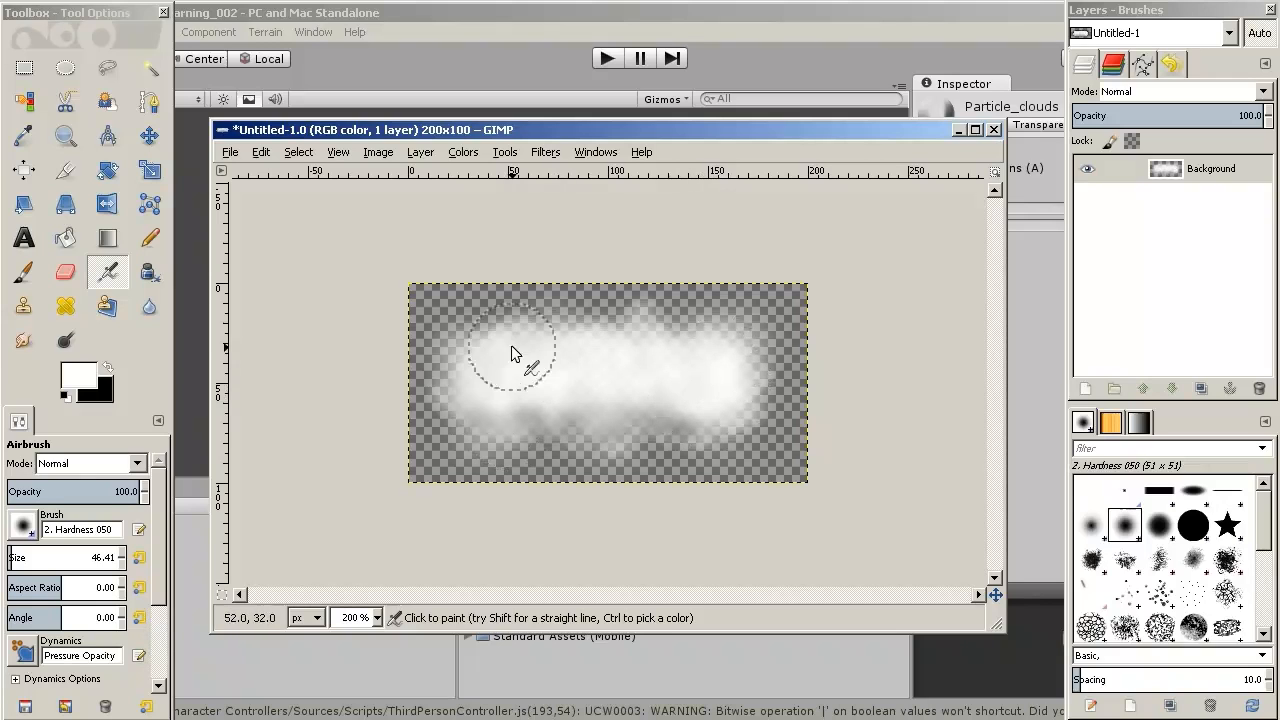
# - Set the Airbrush size to 20 and whiten the cloud's outer edges with further strokes
pyautogui.click(83, 560)
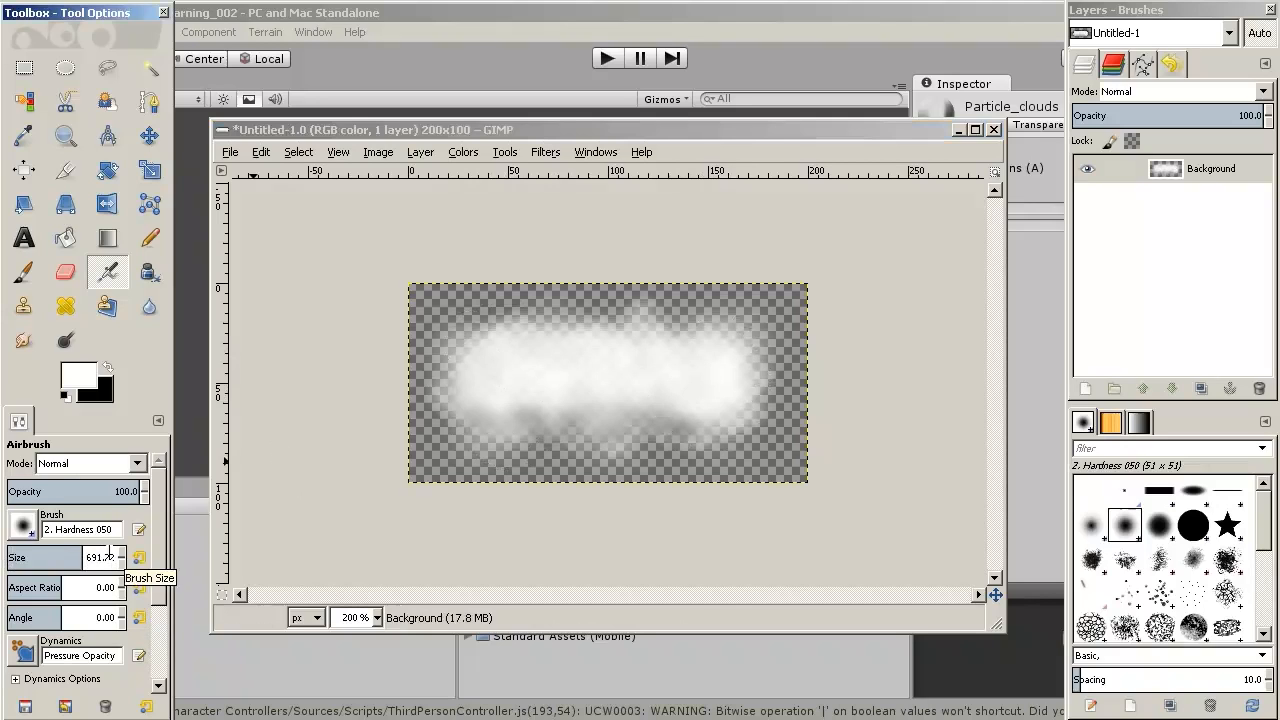
pyautogui.click(12, 557)
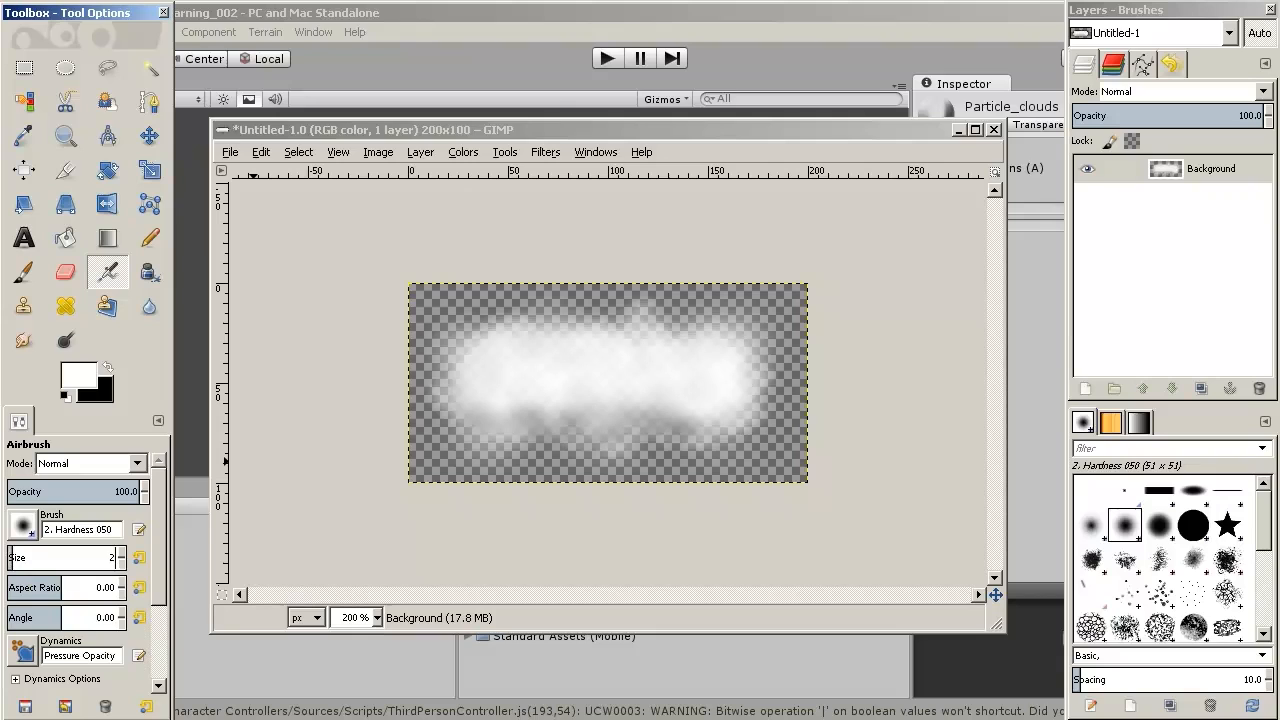
pyautogui.press('Return')
pyautogui.moveTo(452, 430); pyautogui.dragTo(507, 418)
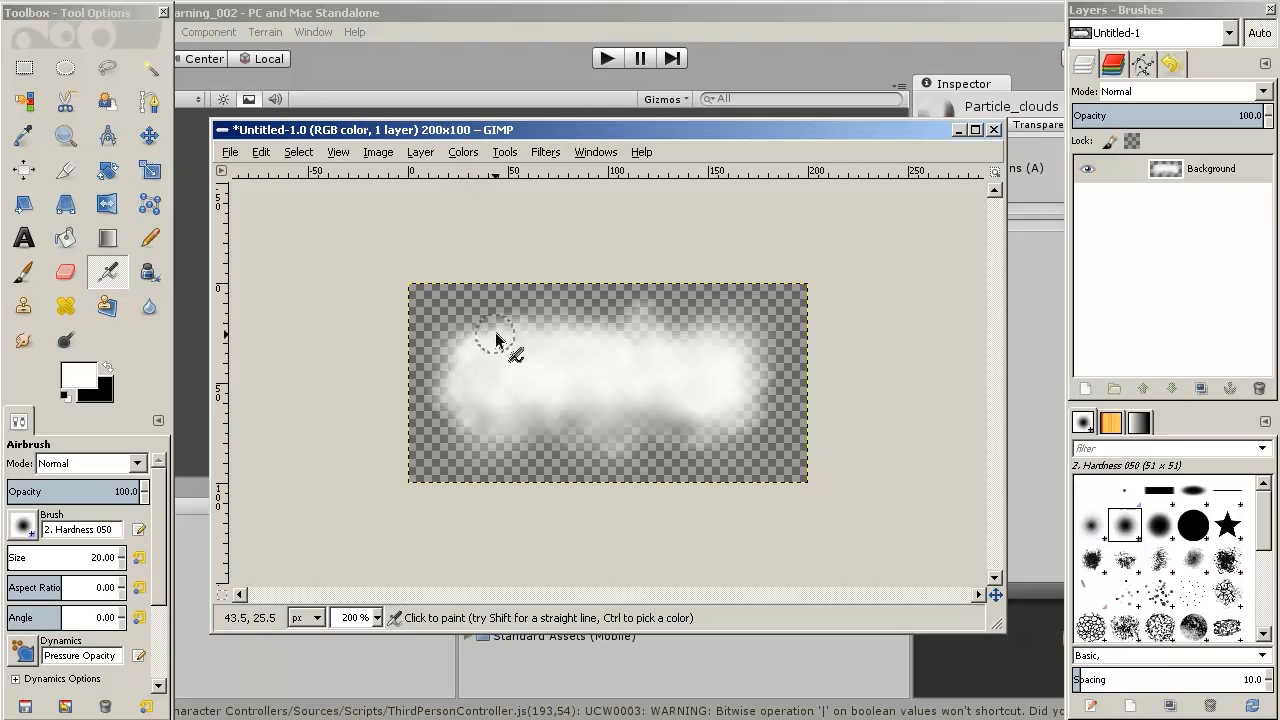
pyautogui.moveTo(738, 409)
pyautogui.mouseDown()
pyautogui.moveTo(753, 361)
pyautogui.moveTo(731, 340)
pyautogui.moveTo(749, 351)
pyautogui.moveTo(730, 392)
pyautogui.moveTo(706, 349)
pyautogui.moveTo(679, 351)
pyautogui.moveTo(642, 325)
pyautogui.moveTo(624, 340)
pyautogui.moveTo(556, 325)
pyautogui.mouseUp()
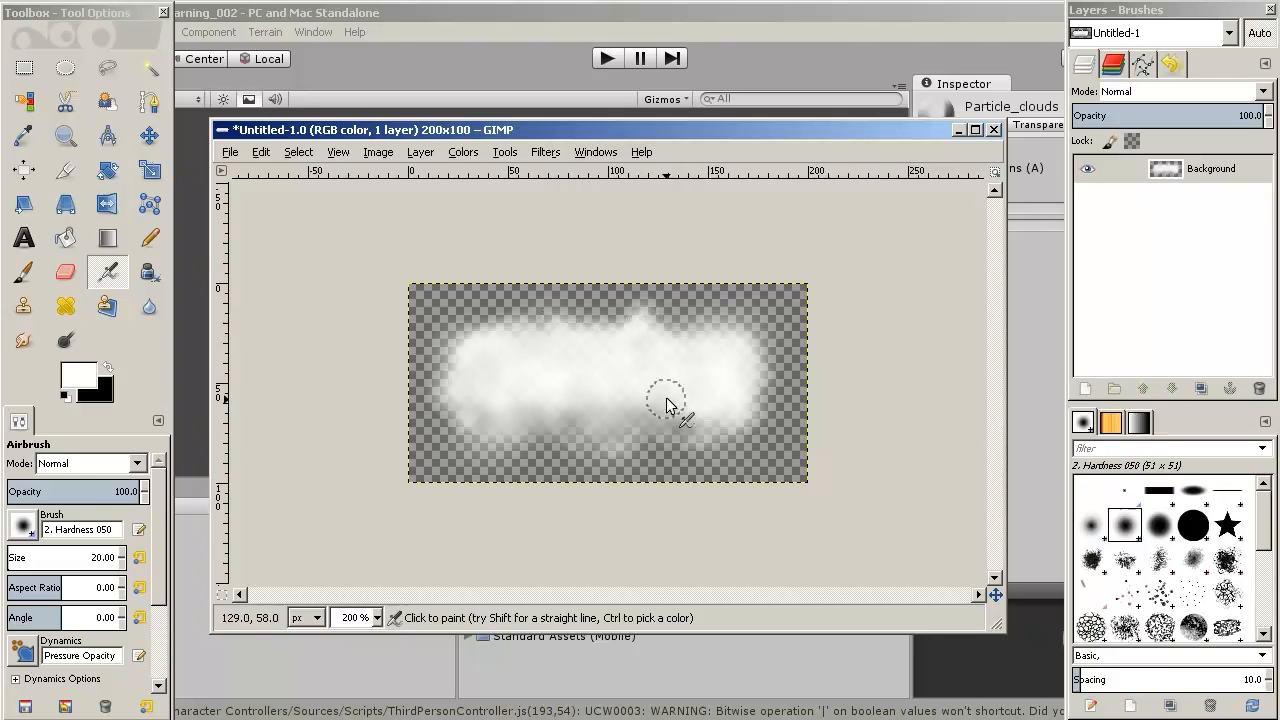
# - Export the repainted cloud image over the existing simple_cloud.psd
pyautogui.click(230, 151)
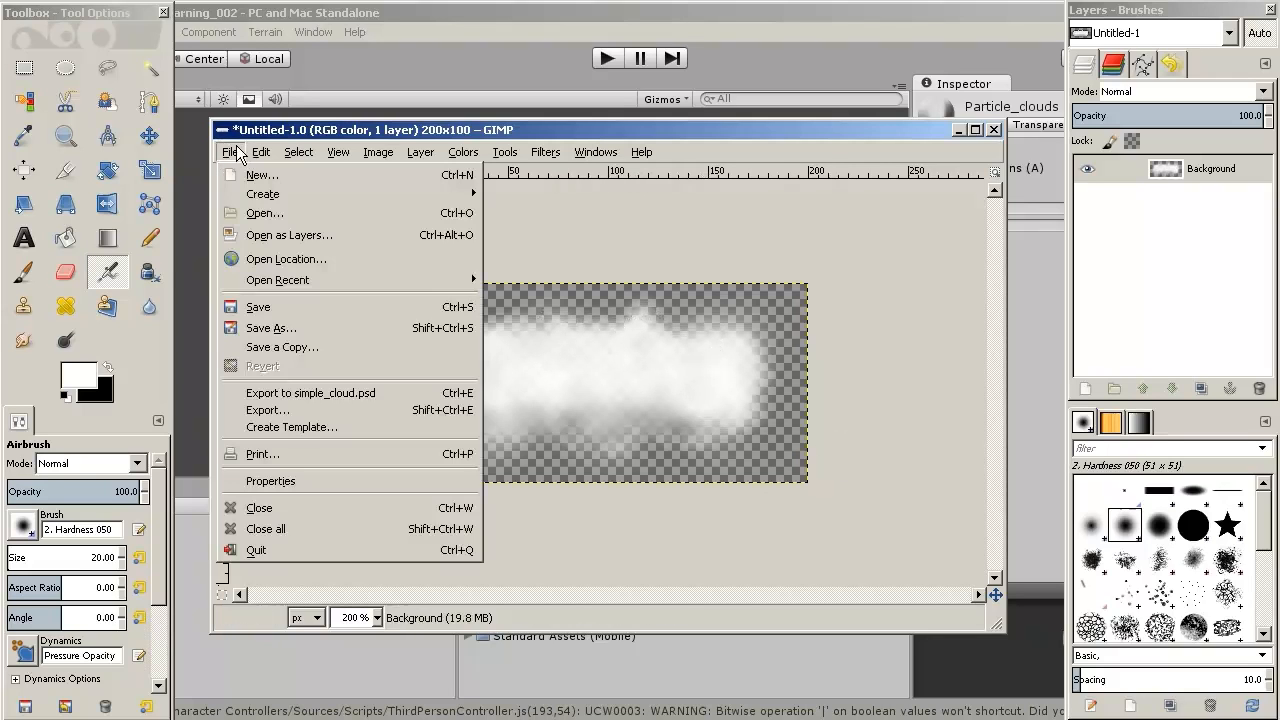
pyautogui.click(321, 409)
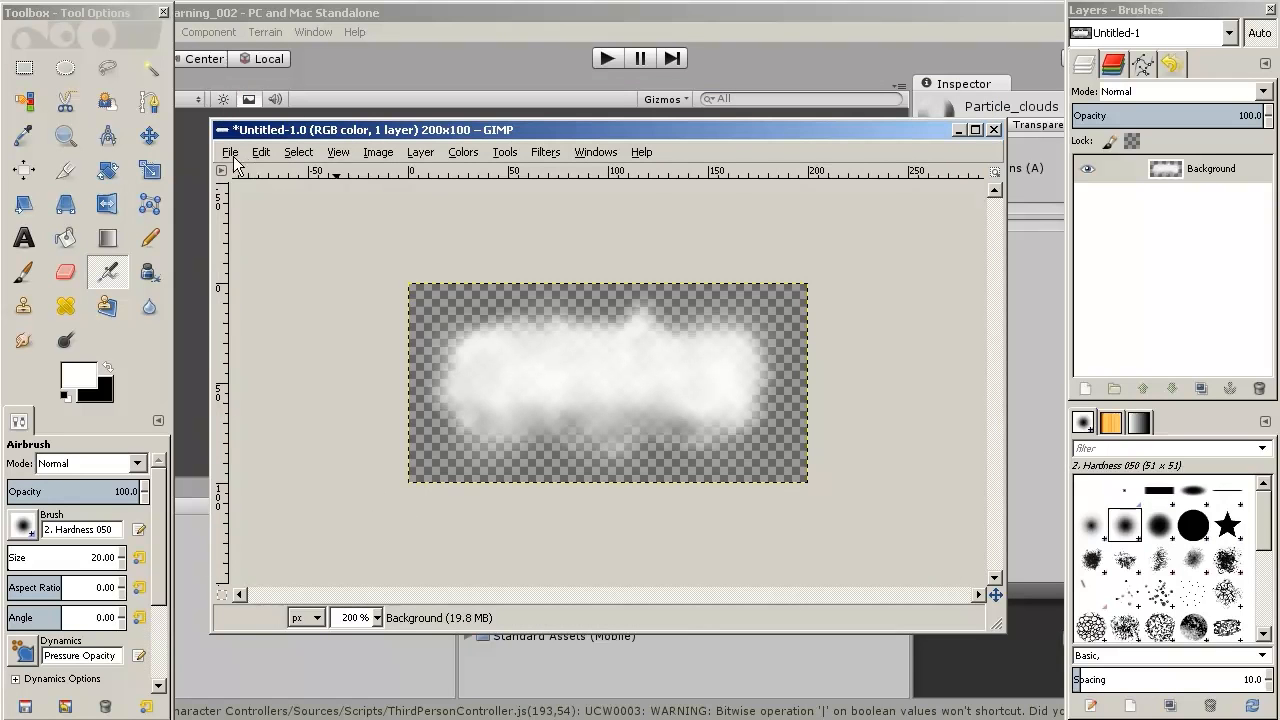
pyautogui.click(230, 152)
pyautogui.click(328, 389)
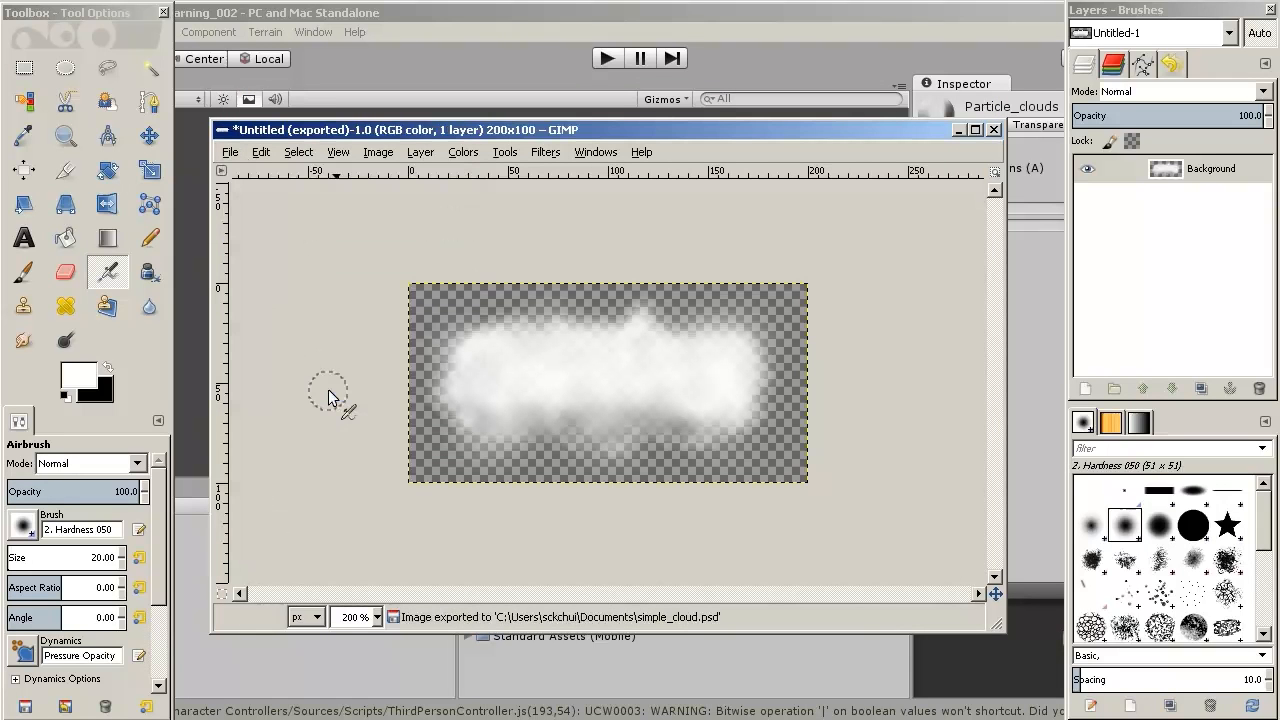
# - Switch to Unity and examine the simple_cloud texture and the Particle_clouds material preview
pyautogui.click(785, 668)
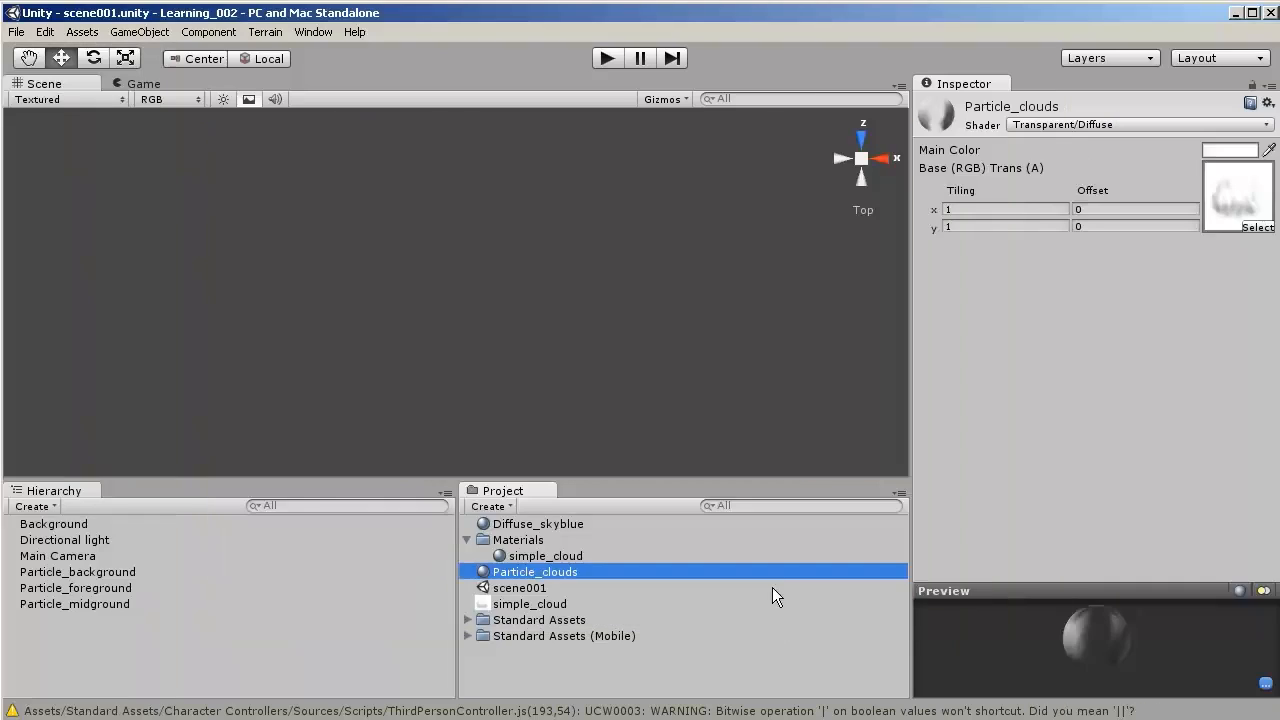
pyautogui.click(562, 605)
pyautogui.rightClick(561, 612)
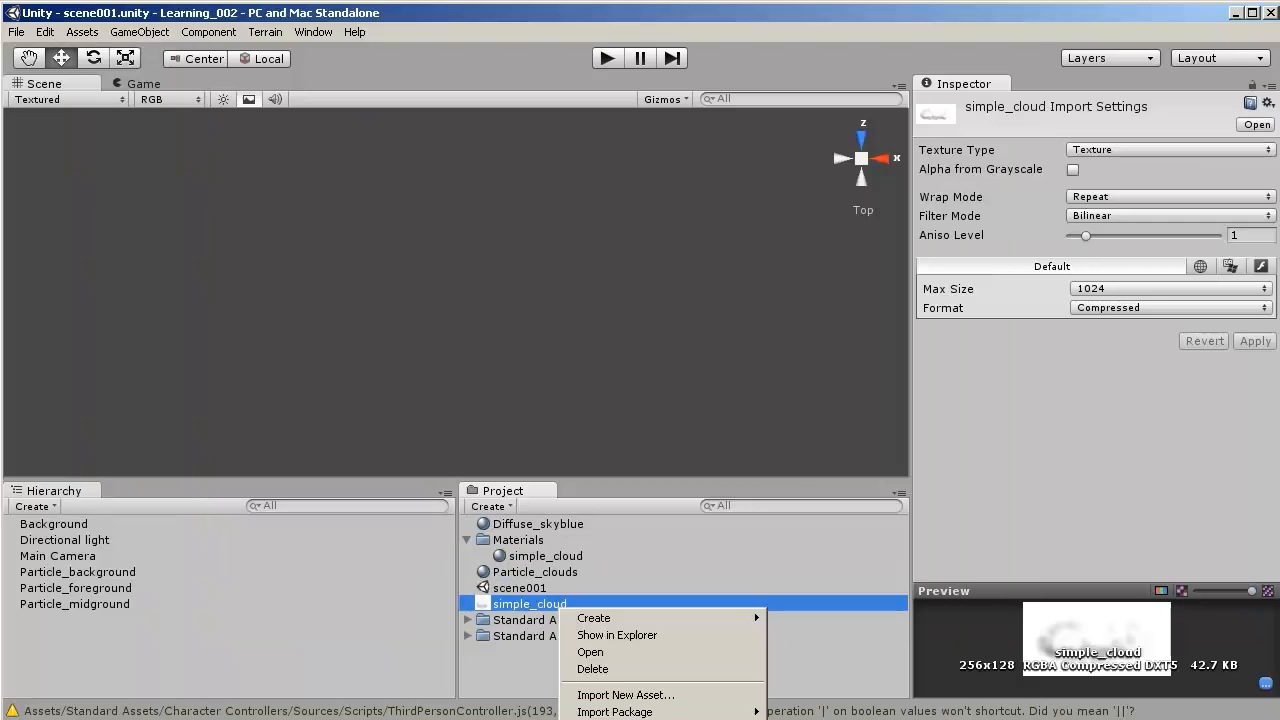
pyautogui.press('Escape')
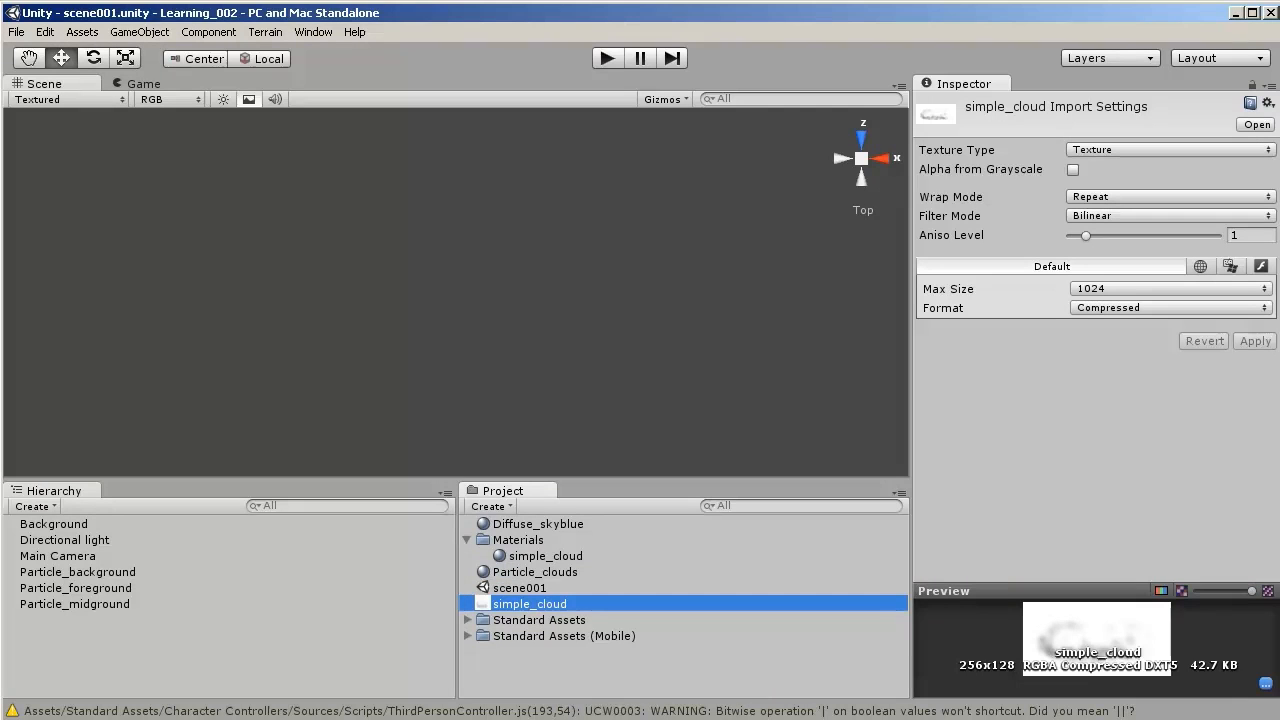
pyautogui.rightClick(555, 600)
pyautogui.press('Escape')
pyautogui.click(542, 573)
pyautogui.moveTo(1143, 670); pyautogui.dragTo(1090, 658)
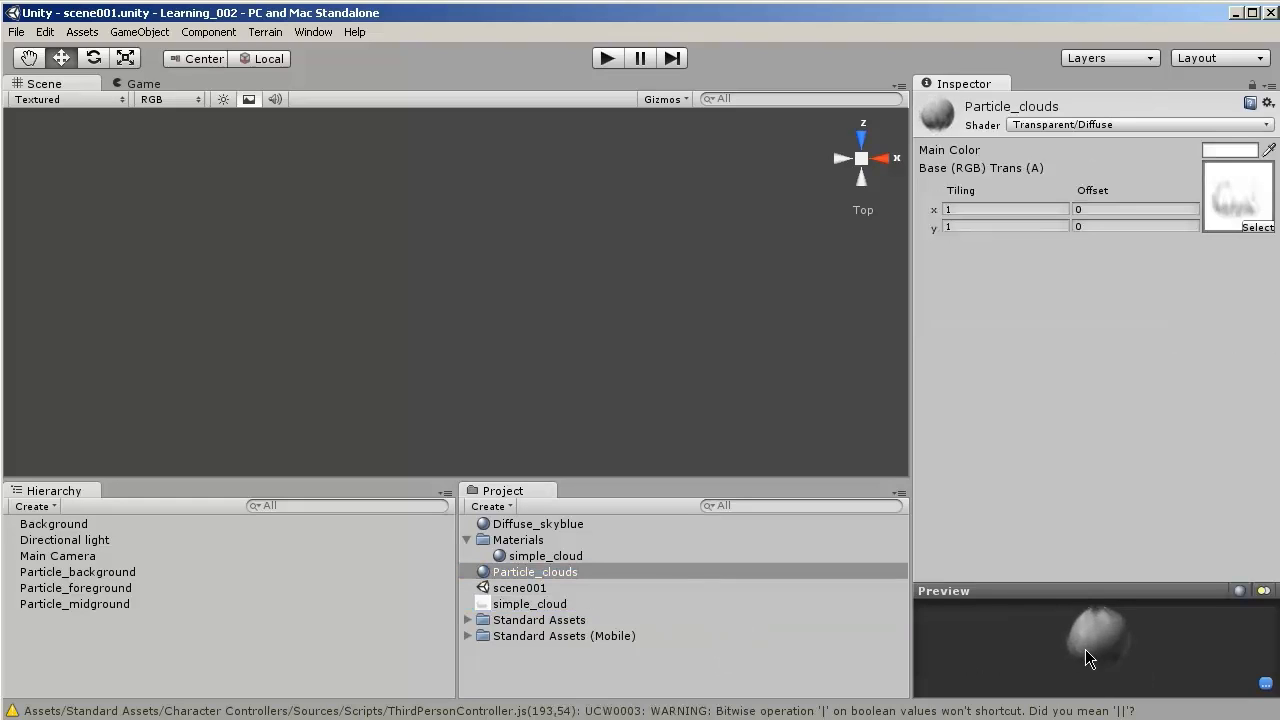
pyautogui.click(590, 606)
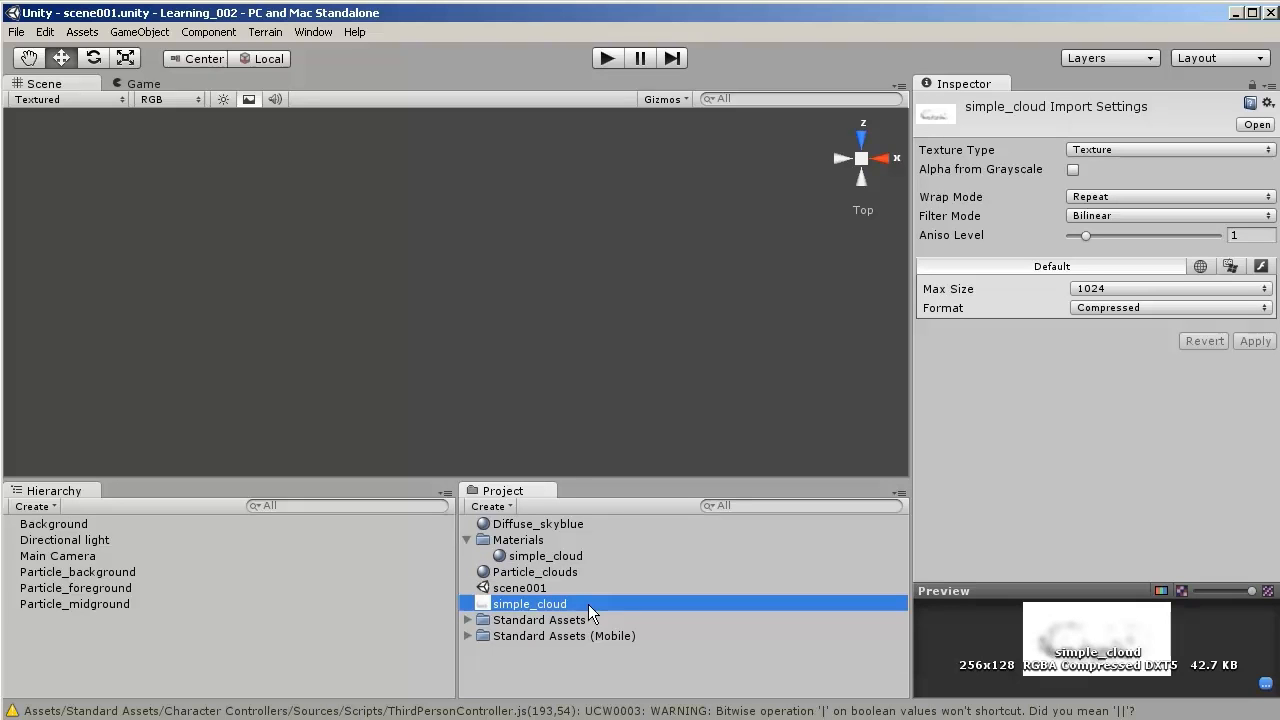
# - Preview the Particle_background, Particle_foreground and Particle_midground systems one after another in the Game view
pyautogui.click(136, 87)
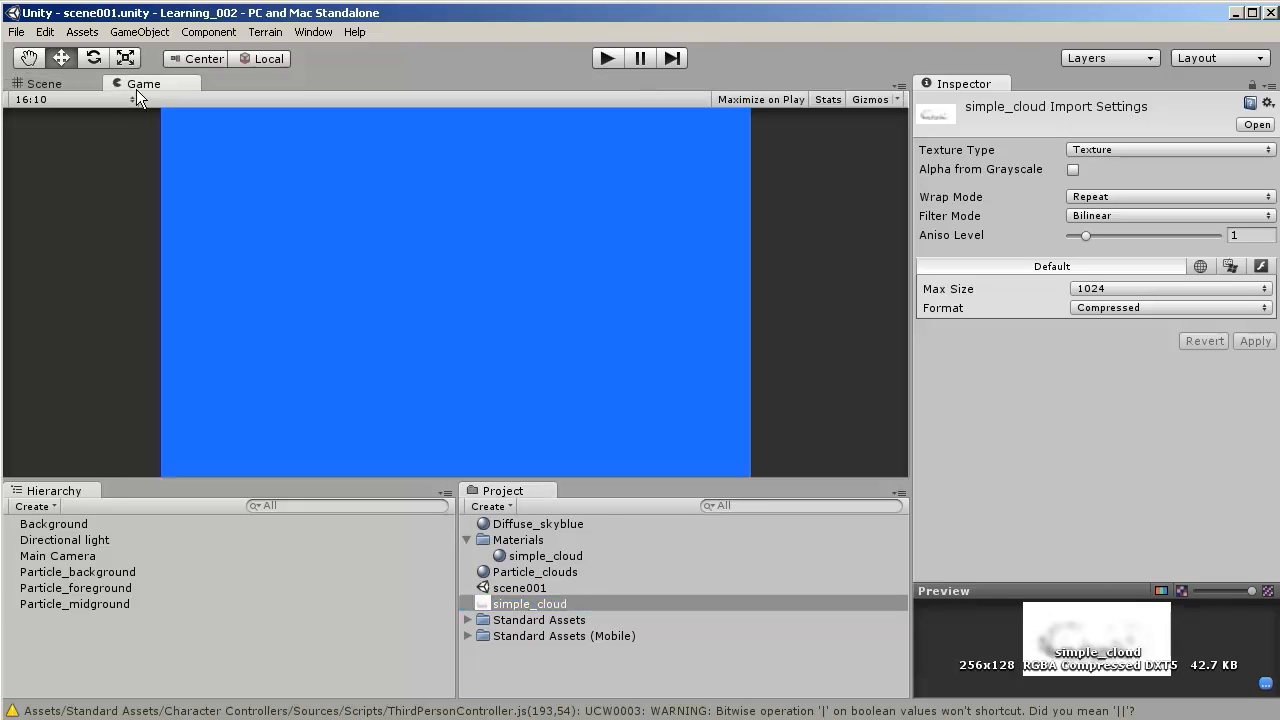
pyautogui.click(117, 572)
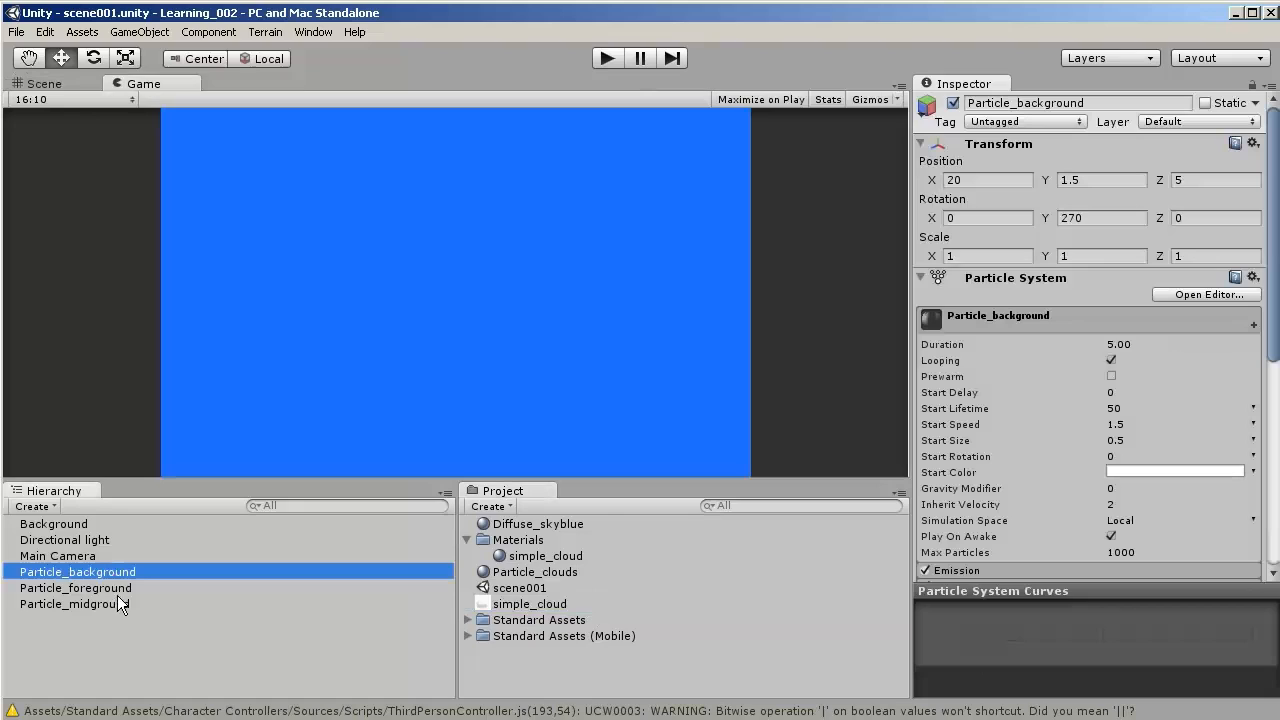
pyautogui.click(122, 590)
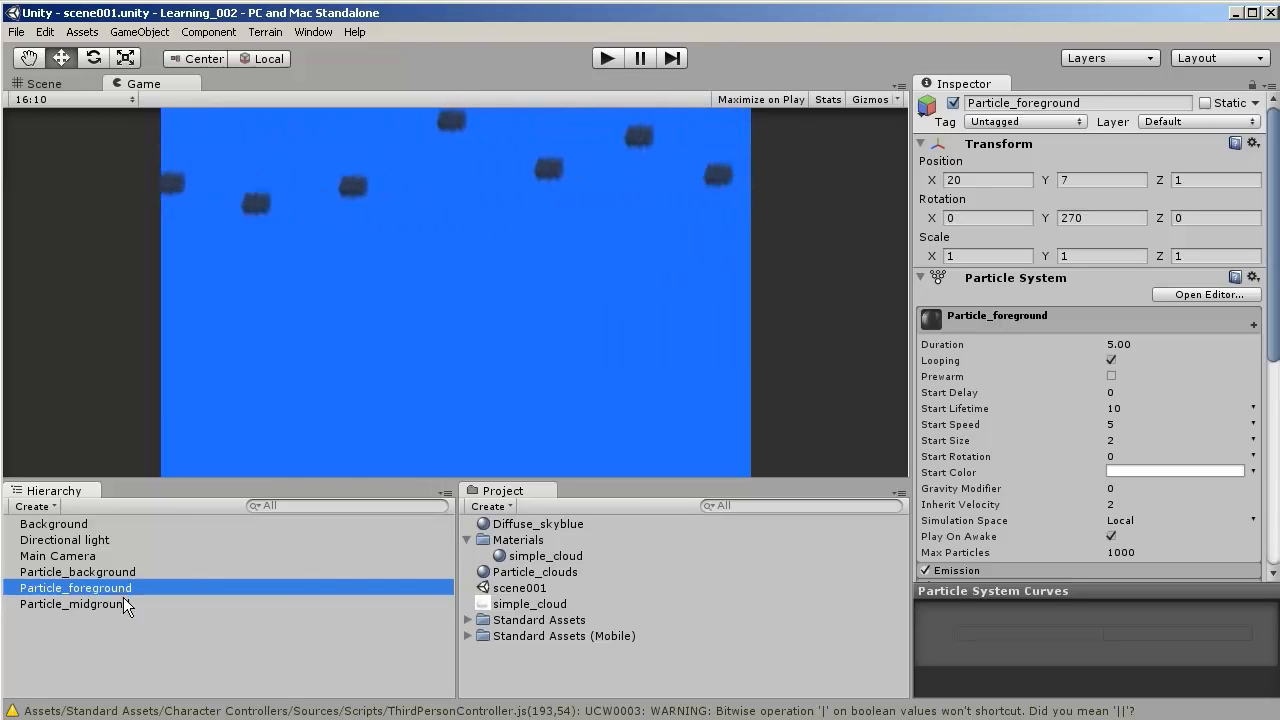
pyautogui.click(123, 597)
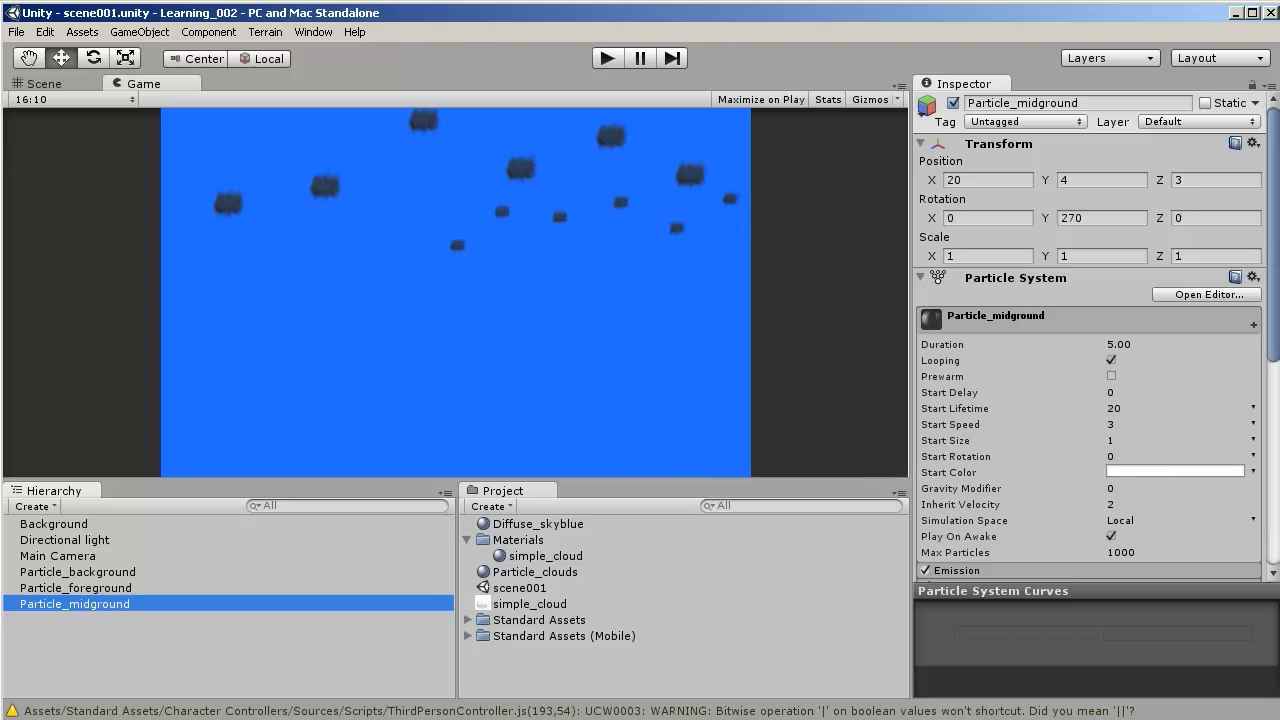
pyautogui.hotkey('alt', 'Tab')
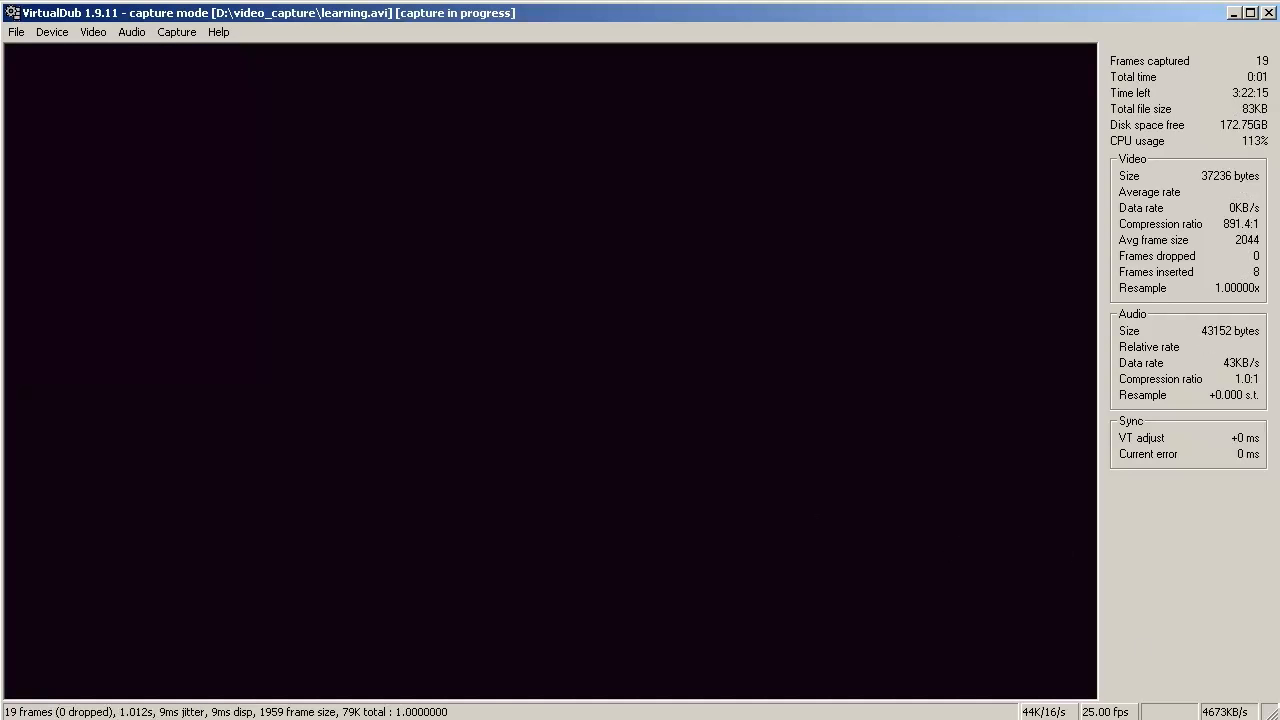
pyautogui.hotkey('alt', 'Tab')
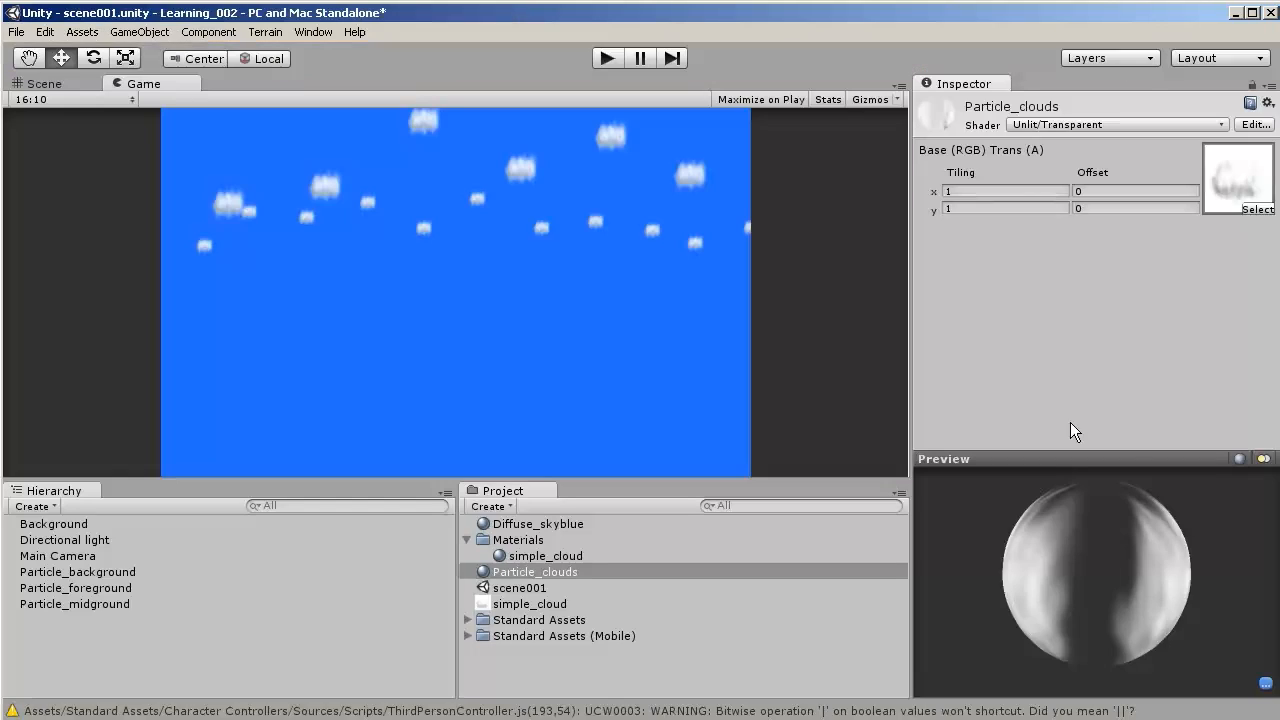
# - Try the Bumped Diffuse, Bumped Specular, Decal and Diffuse shaders on the Particle_clouds material
pyautogui.click(1140, 124)
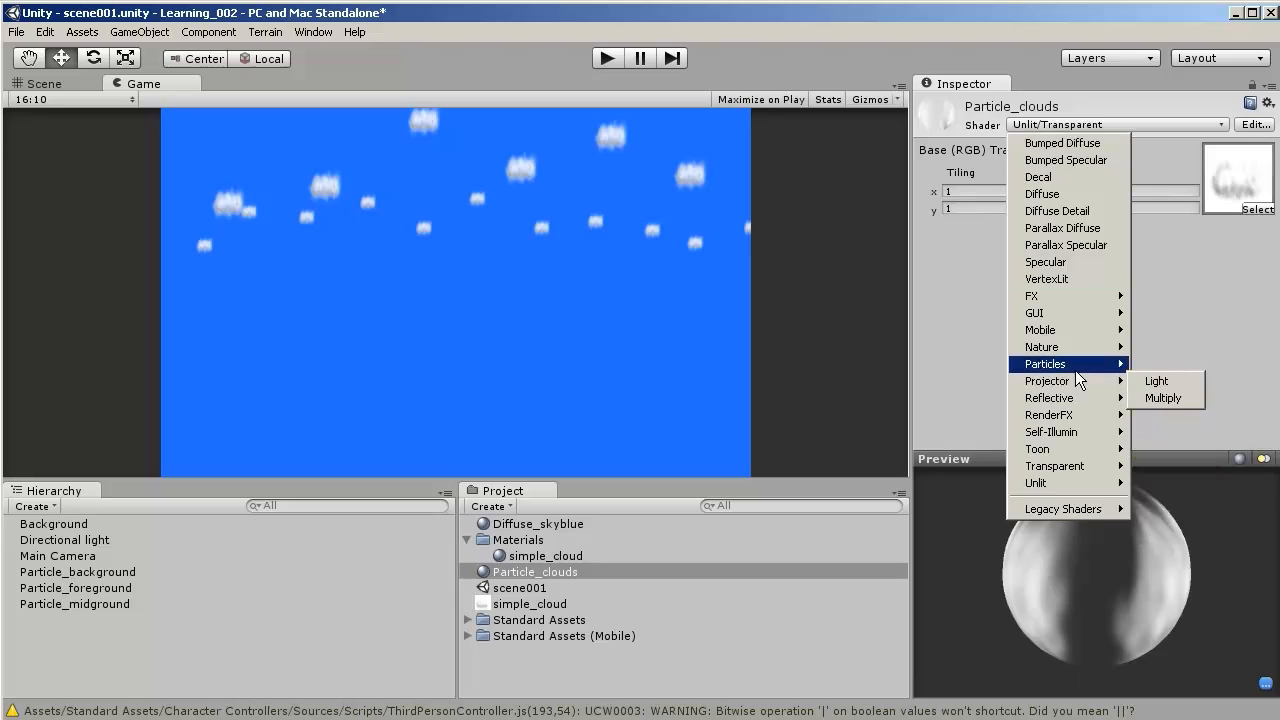
pyautogui.moveTo(1075, 370)
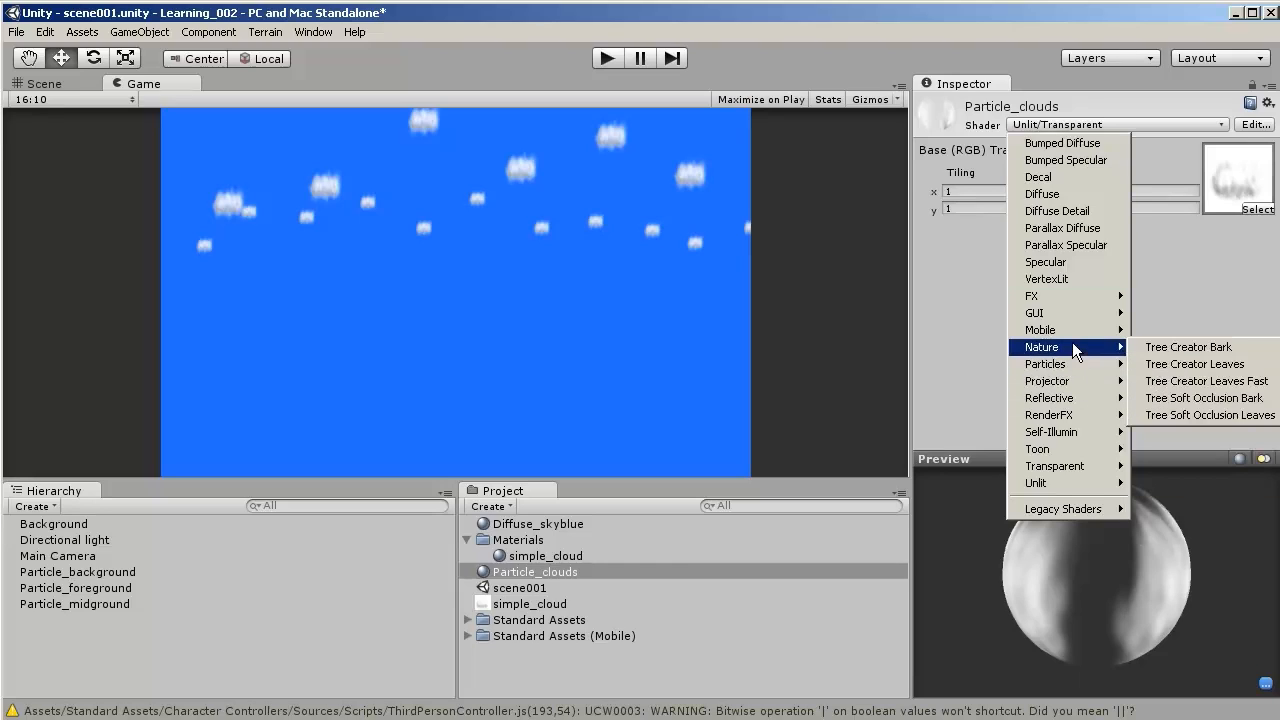
pyautogui.click(1070, 145)
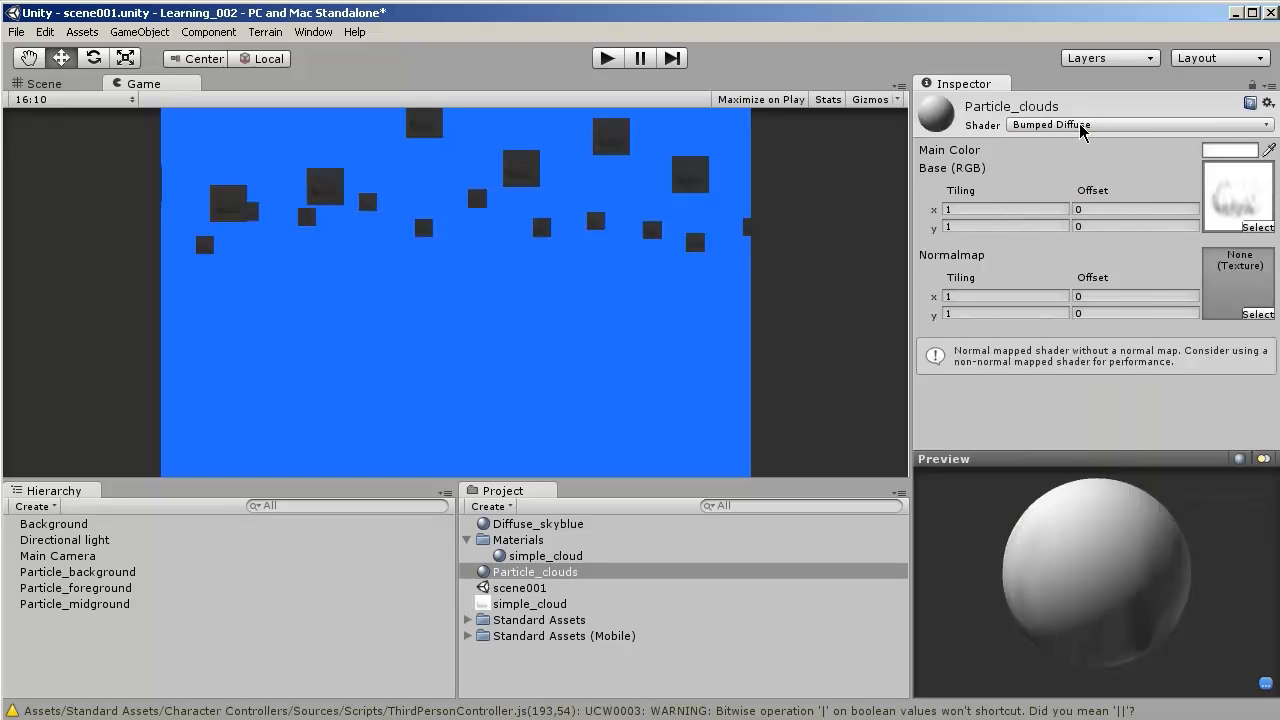
pyautogui.click(1082, 127)
pyautogui.click(1087, 162)
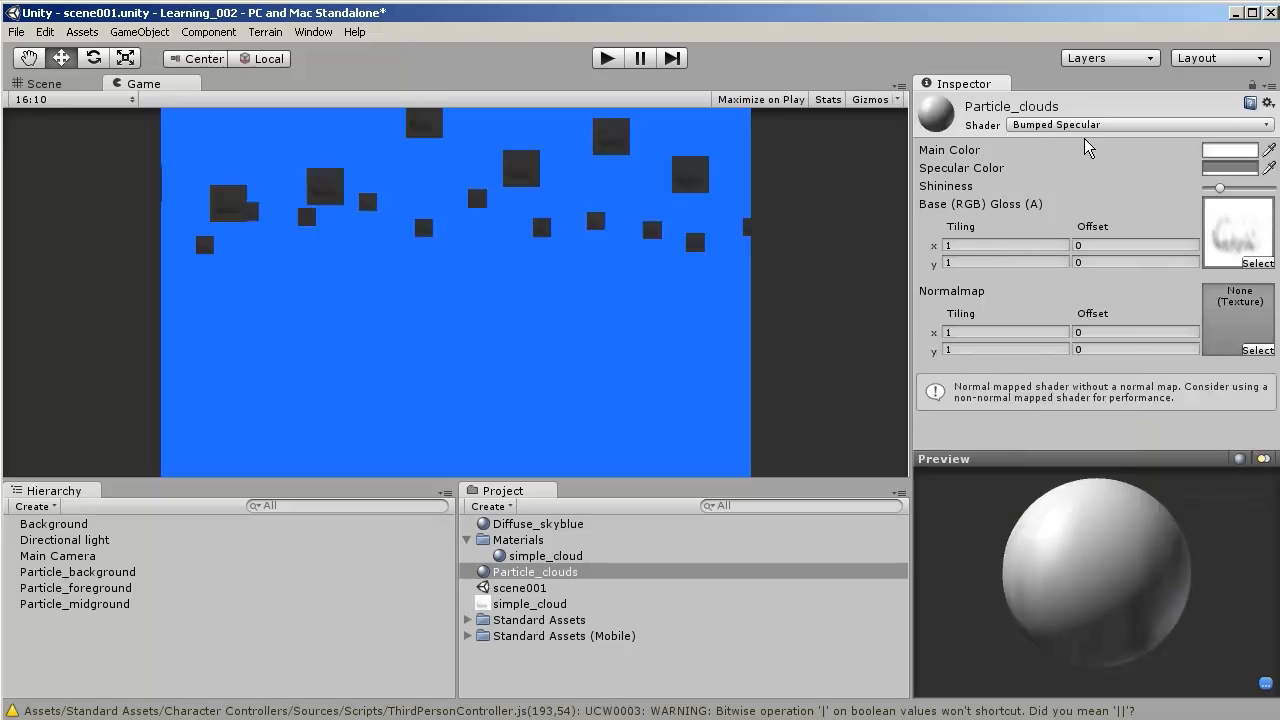
pyautogui.click(1086, 125)
pyautogui.click(1086, 178)
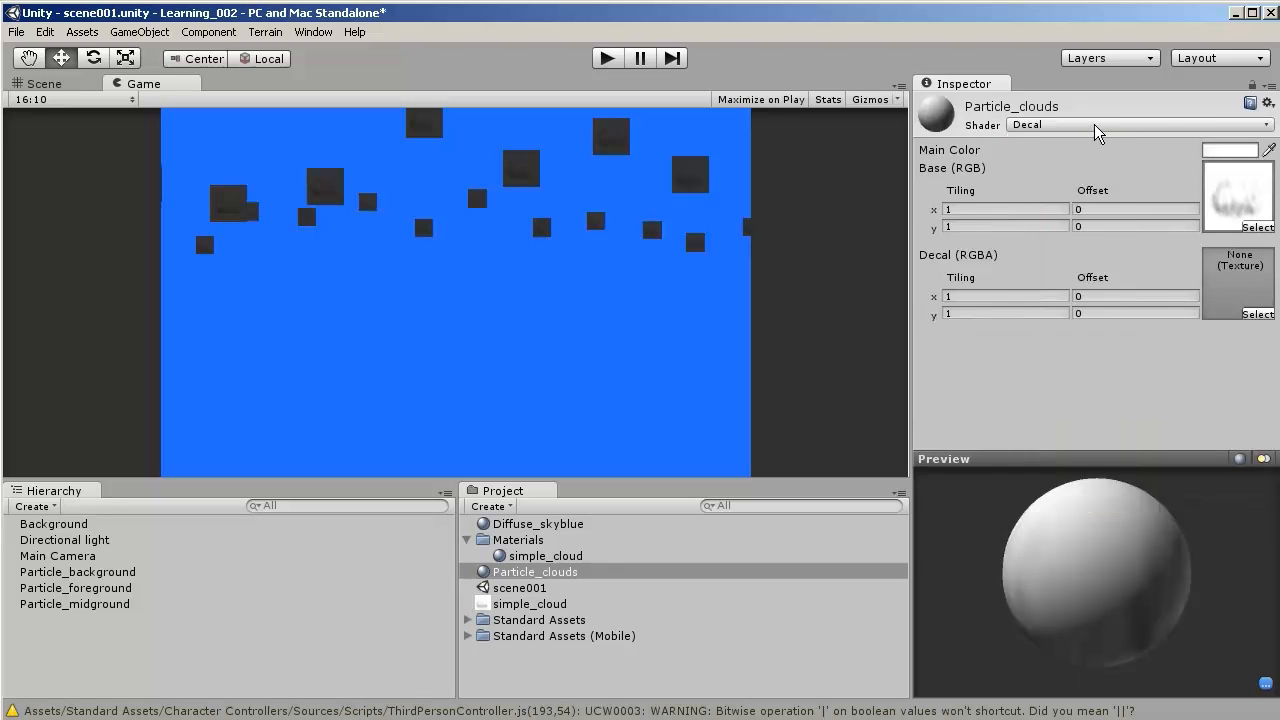
pyautogui.click(1098, 128)
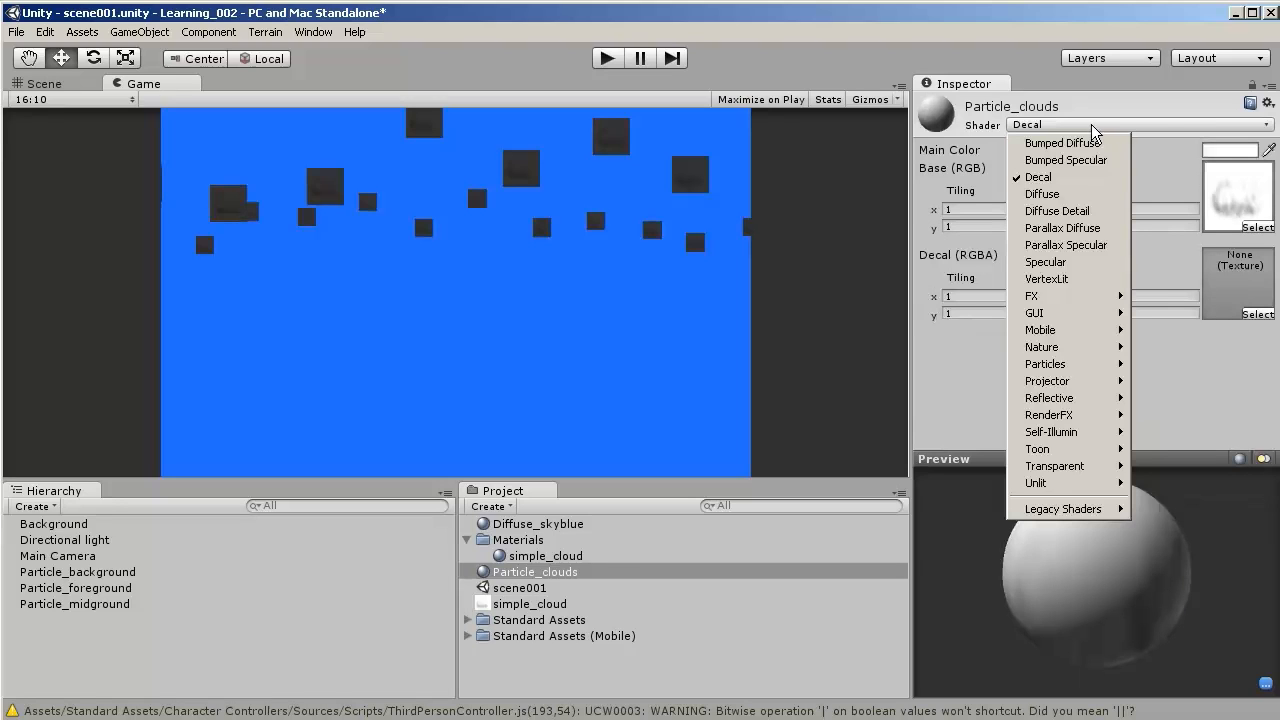
pyautogui.click(1092, 197)
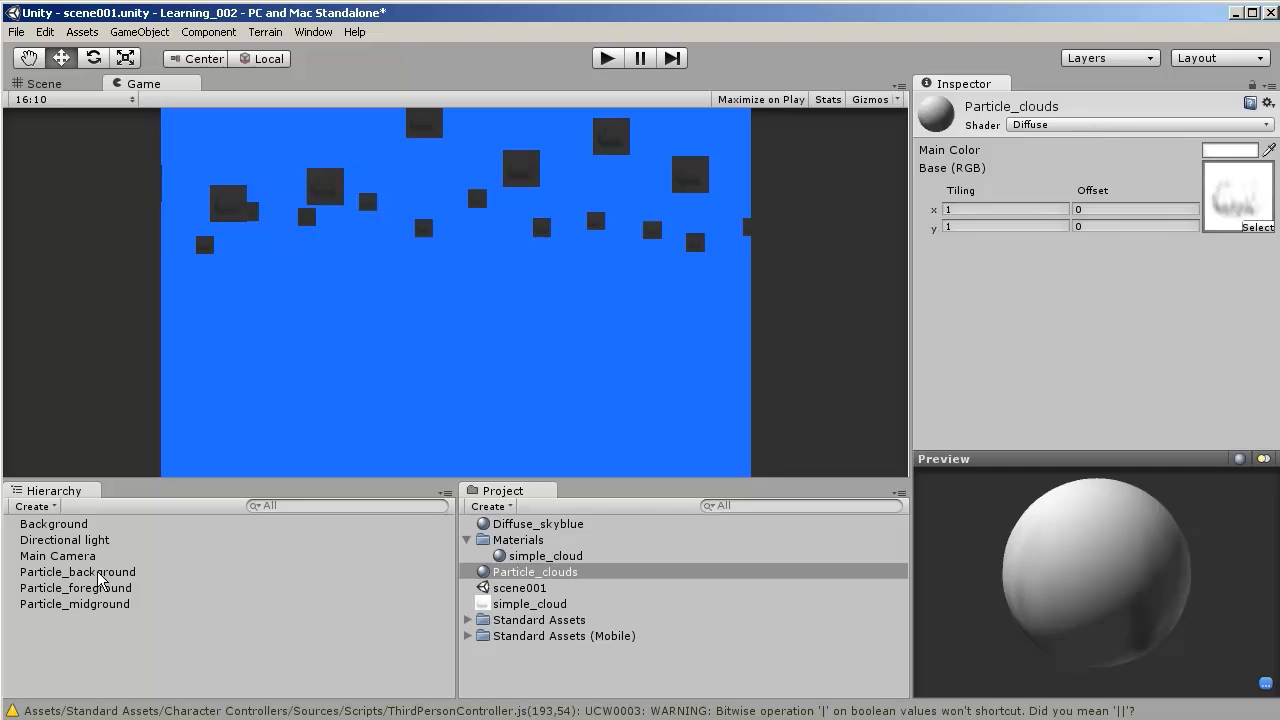
# - Test the Directional light's intensity on the particles, keeping No Shadows, and set the intensity back to .5
pyautogui.click(58, 556)
pyautogui.click(103, 573)
pyautogui.click(100, 540)
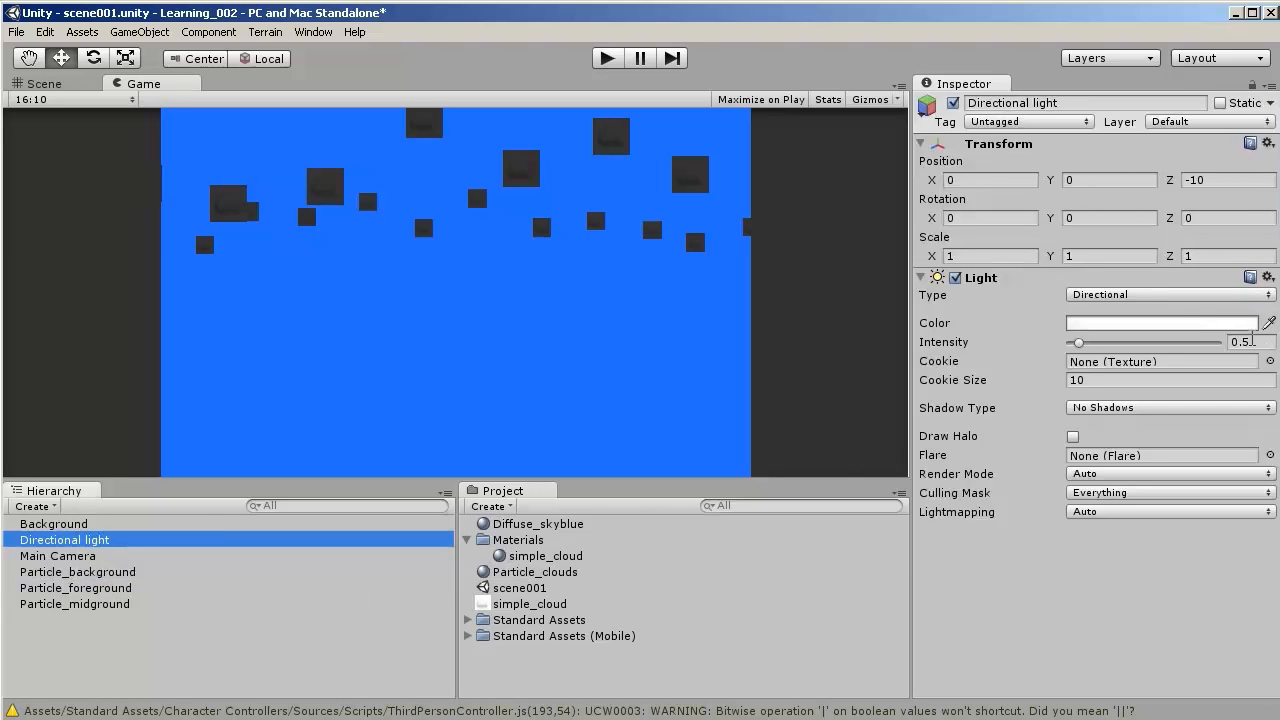
pyautogui.click(1135, 410)
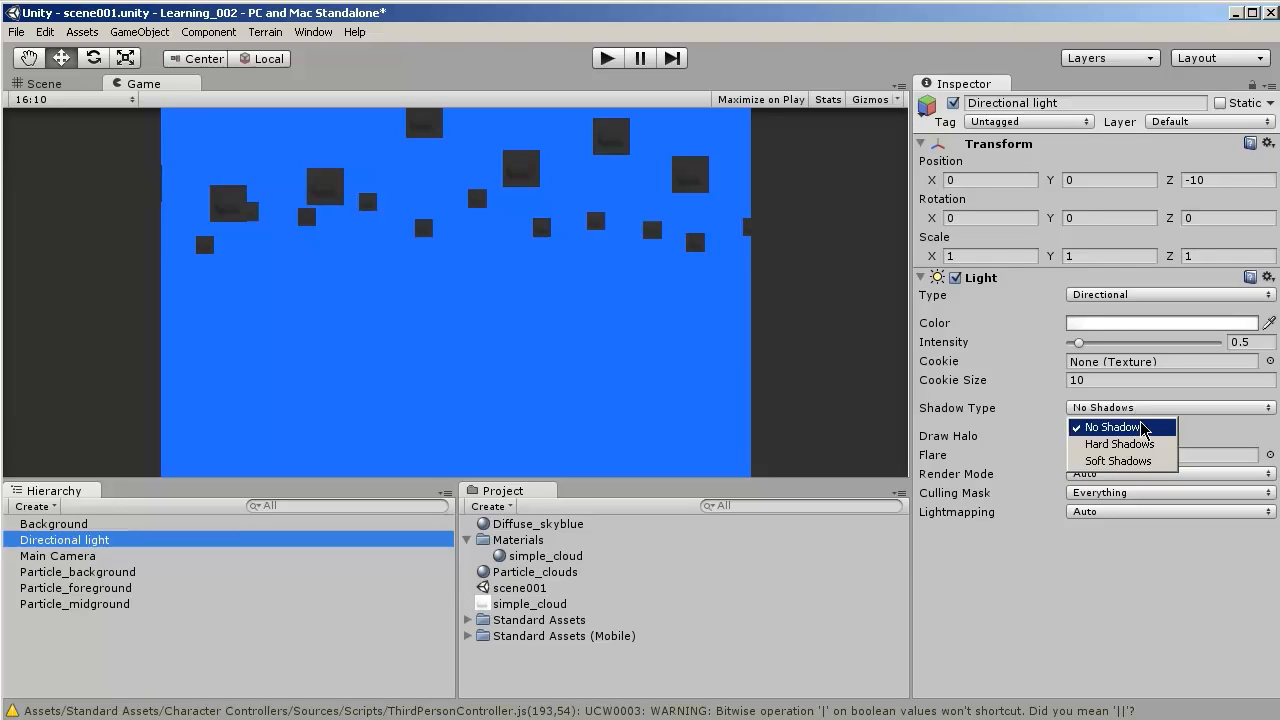
pyautogui.click(1144, 427)
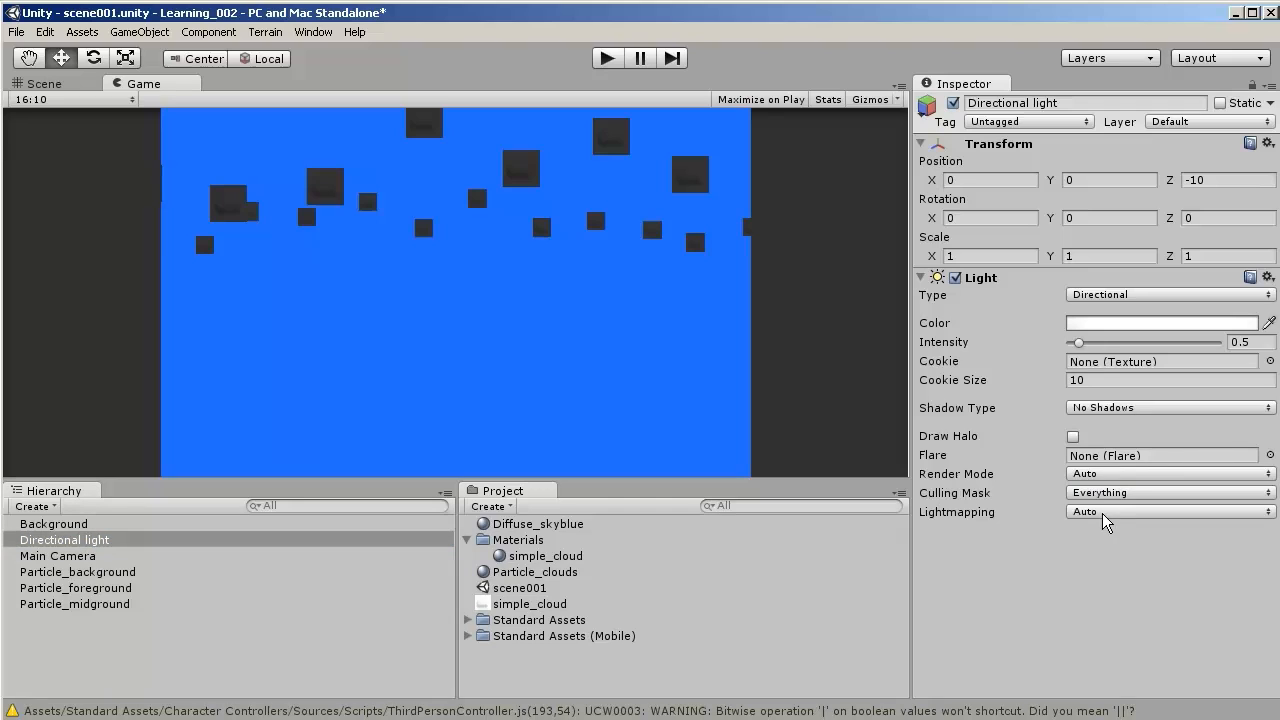
pyautogui.moveTo(1080, 344)
pyautogui.mouseDown()
pyautogui.moveTo(1172, 347)
pyautogui.moveTo(1073, 348)
pyautogui.moveTo(1086, 360)
pyautogui.mouseUp()
pyautogui.click(1250, 341)
pyautogui.write('.5')
# - Try the Diffuse Detail, Parallax Diffuse, Specular and VertexLit shaders on the Particle_clouds material
pyautogui.click(563, 605)
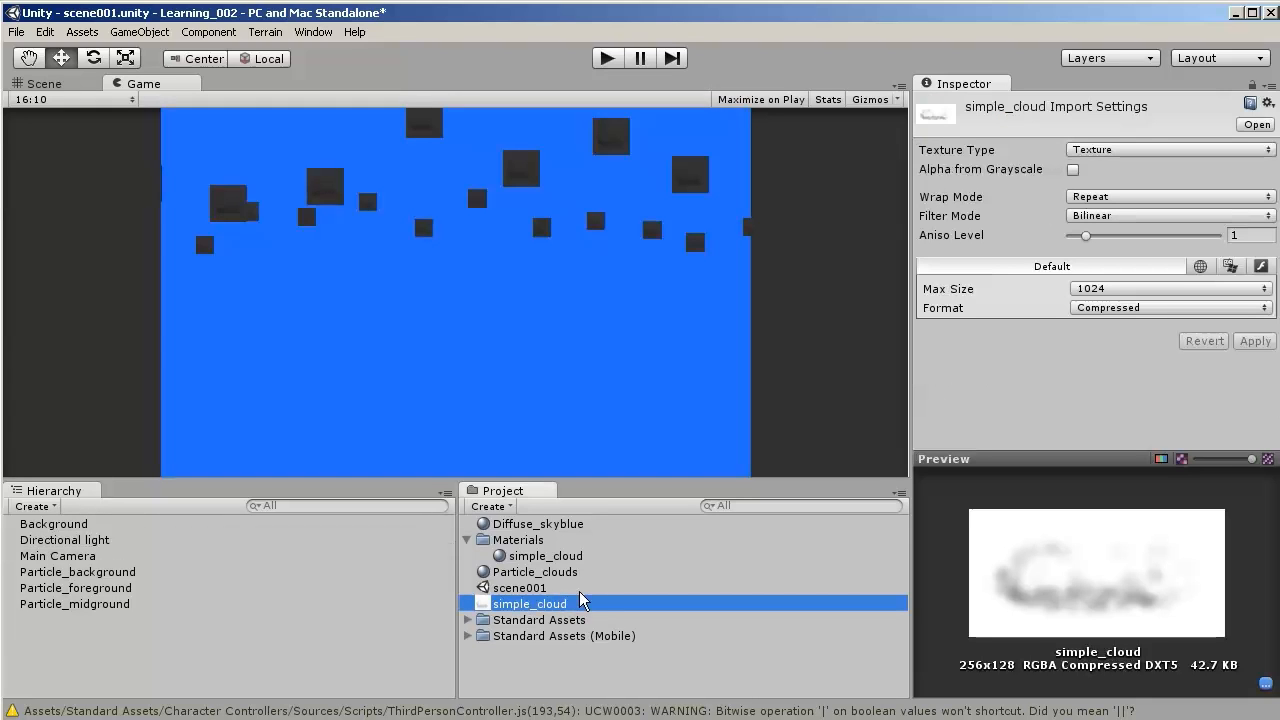
pyautogui.click(550, 577)
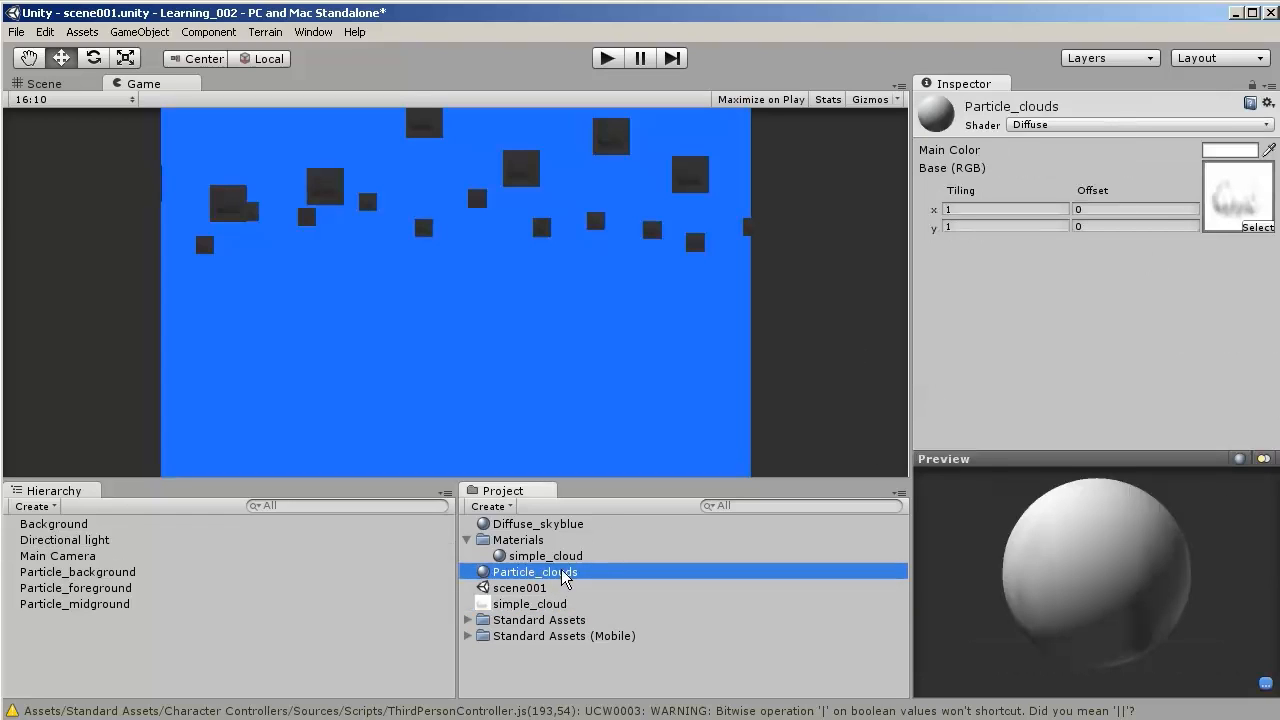
pyautogui.click(1177, 125)
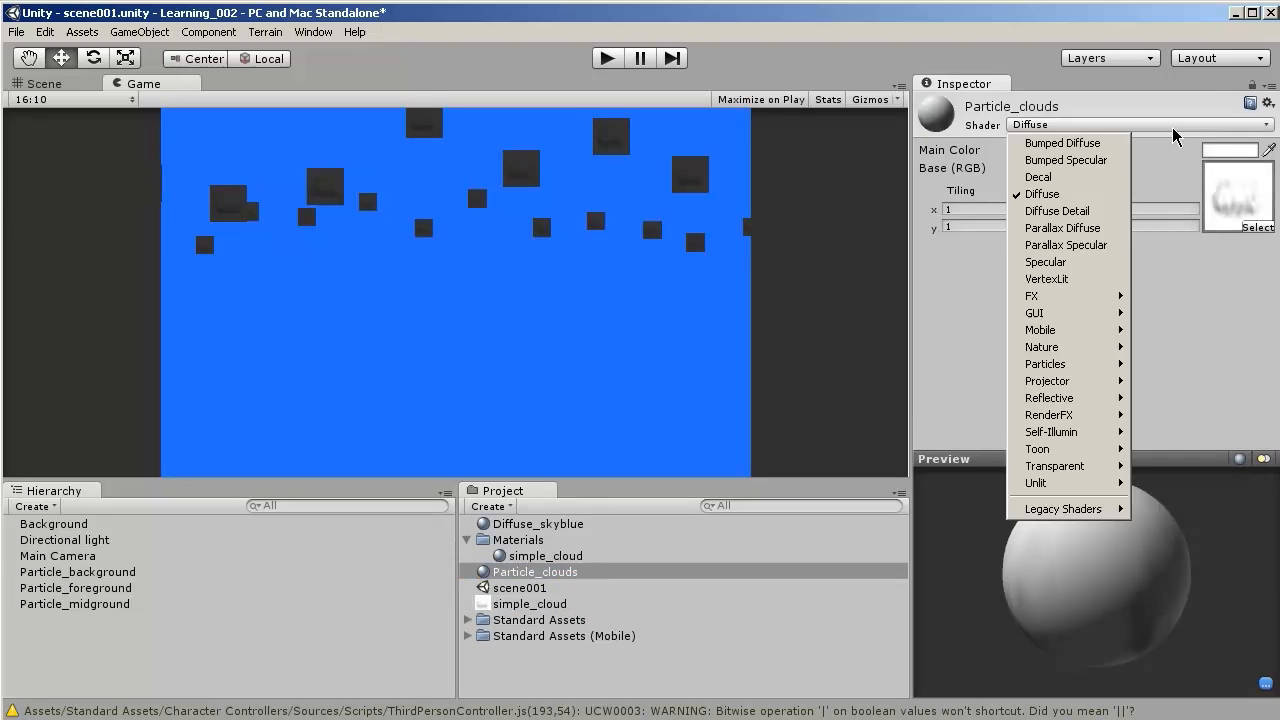
pyautogui.click(1060, 211)
pyautogui.click(1108, 125)
pyautogui.click(1085, 228)
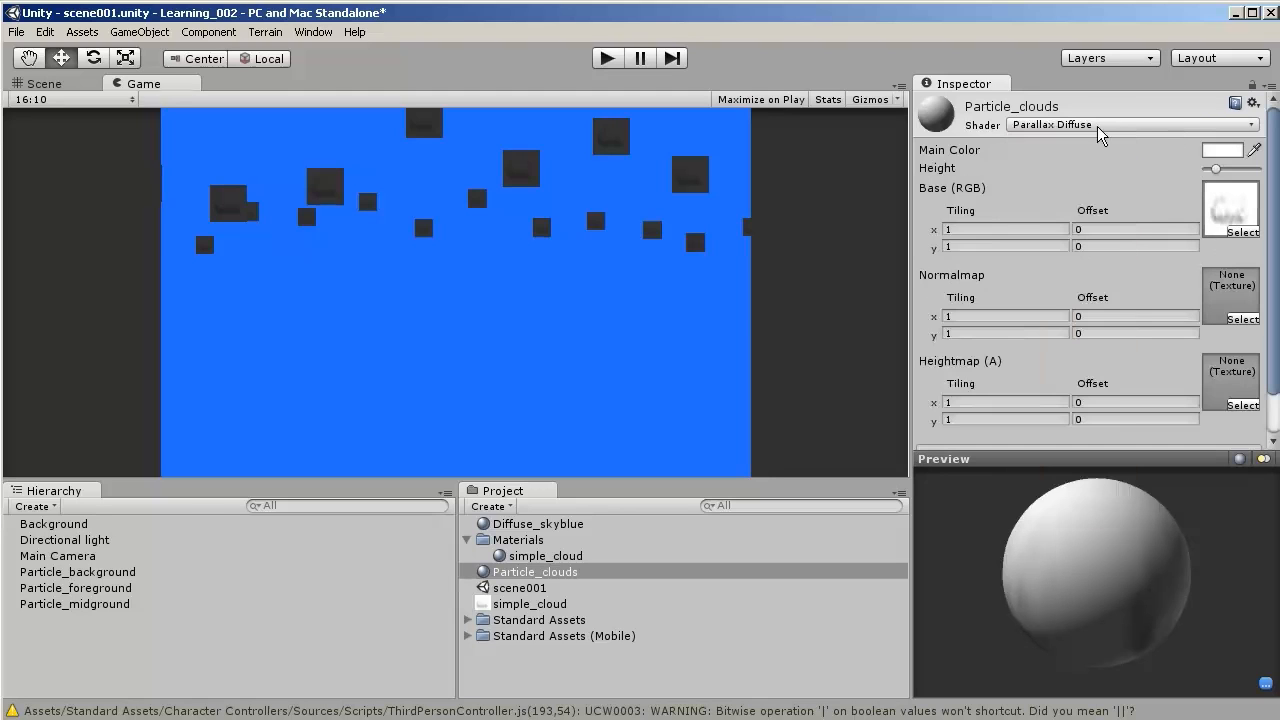
pyautogui.click(1097, 125)
pyautogui.click(1090, 261)
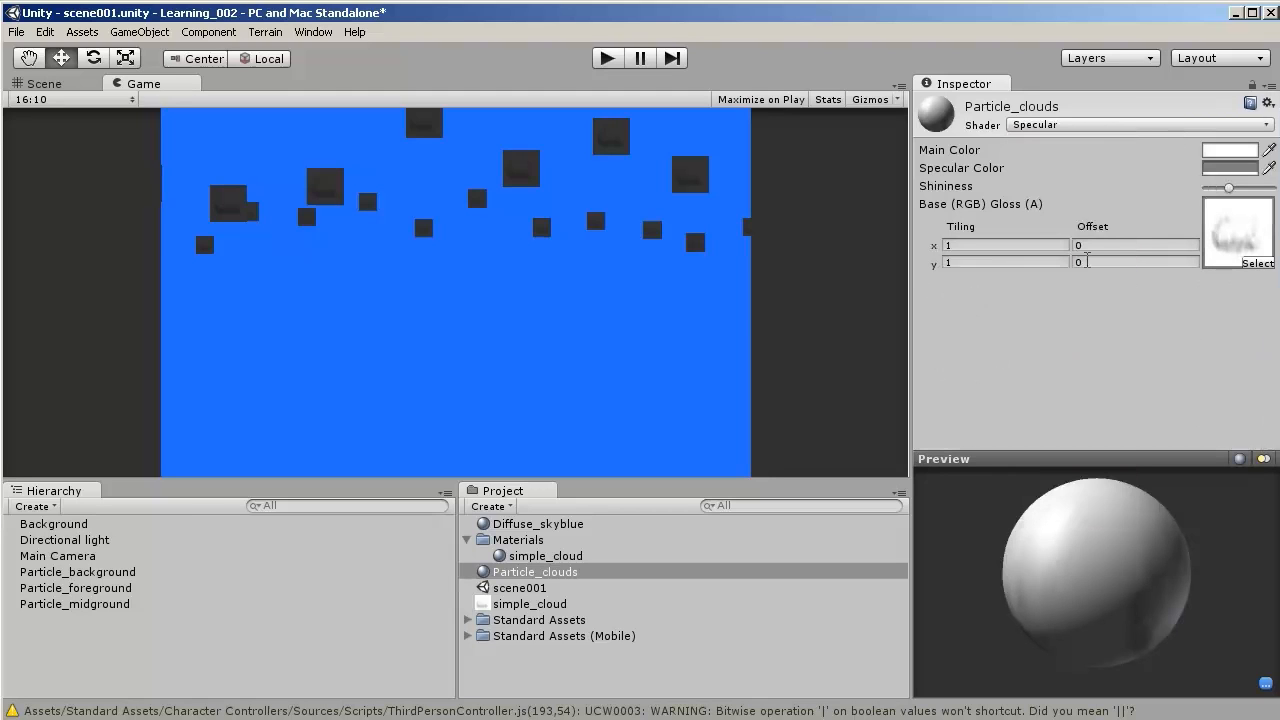
pyautogui.click(1099, 125)
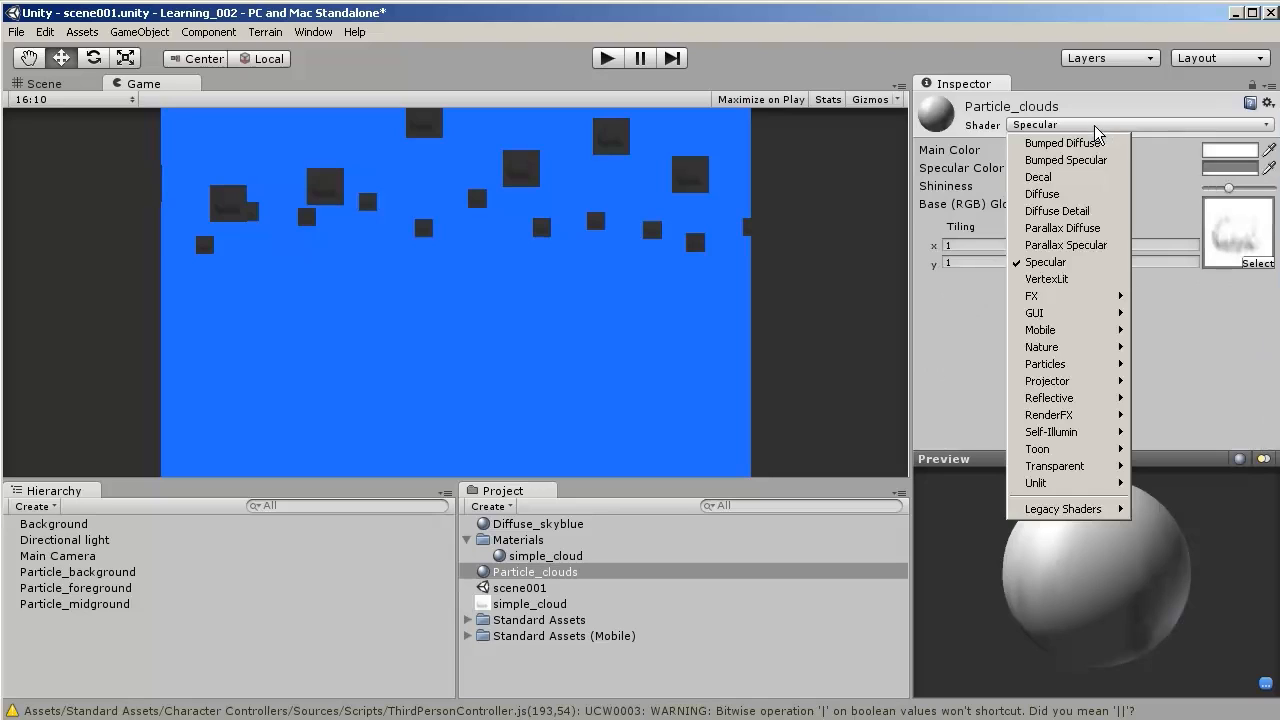
pyautogui.click(1081, 280)
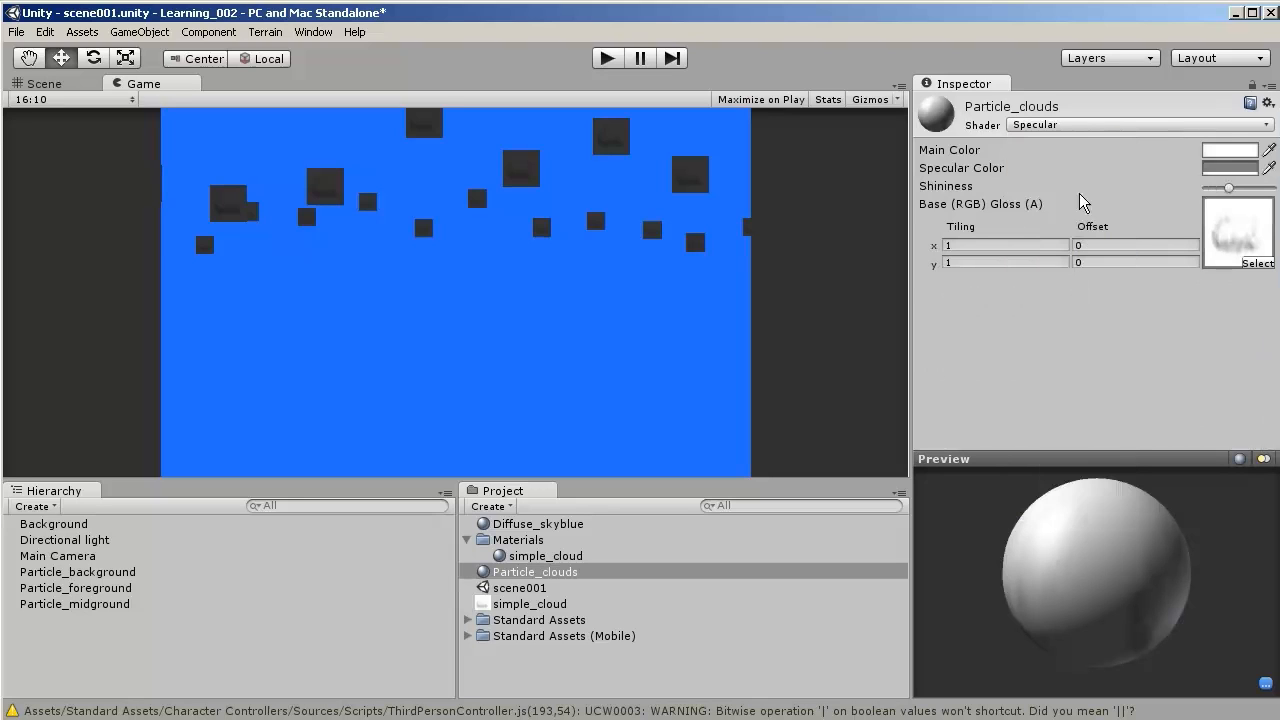
# - Set the Particle_clouds material's shader to Particles/Additive
pyautogui.click(1086, 127)
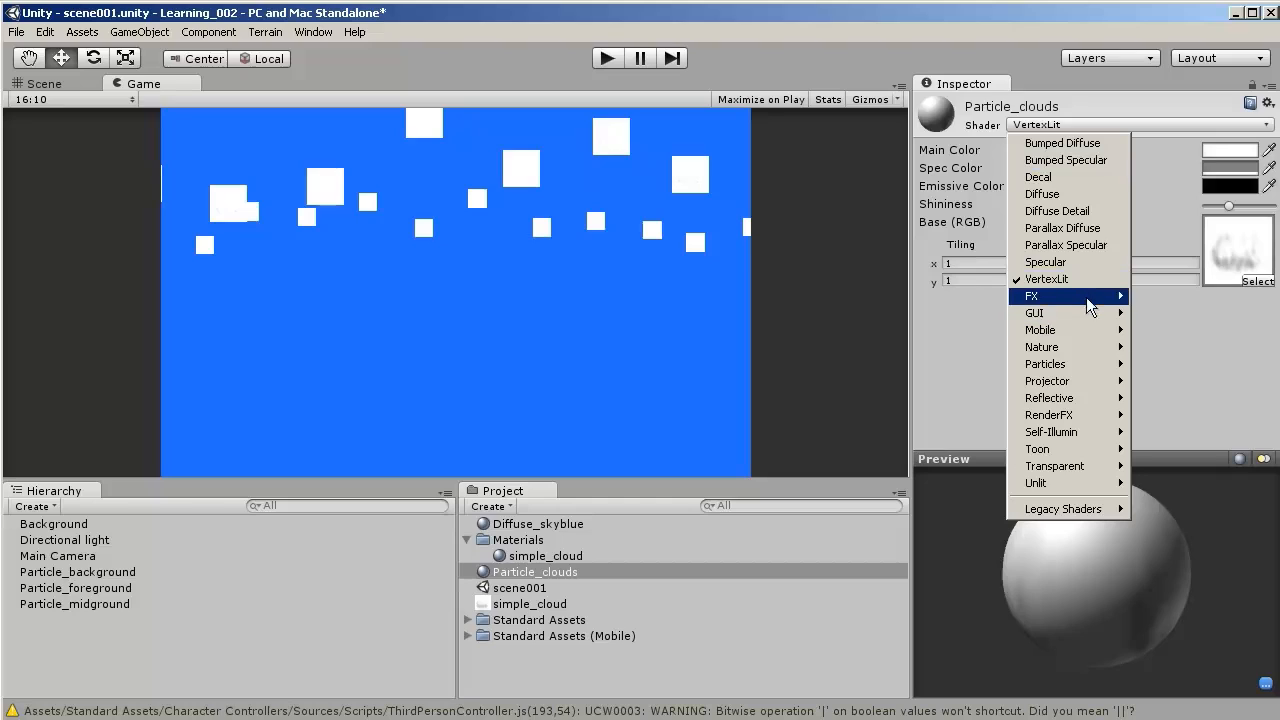
pyautogui.moveTo(1087, 292)
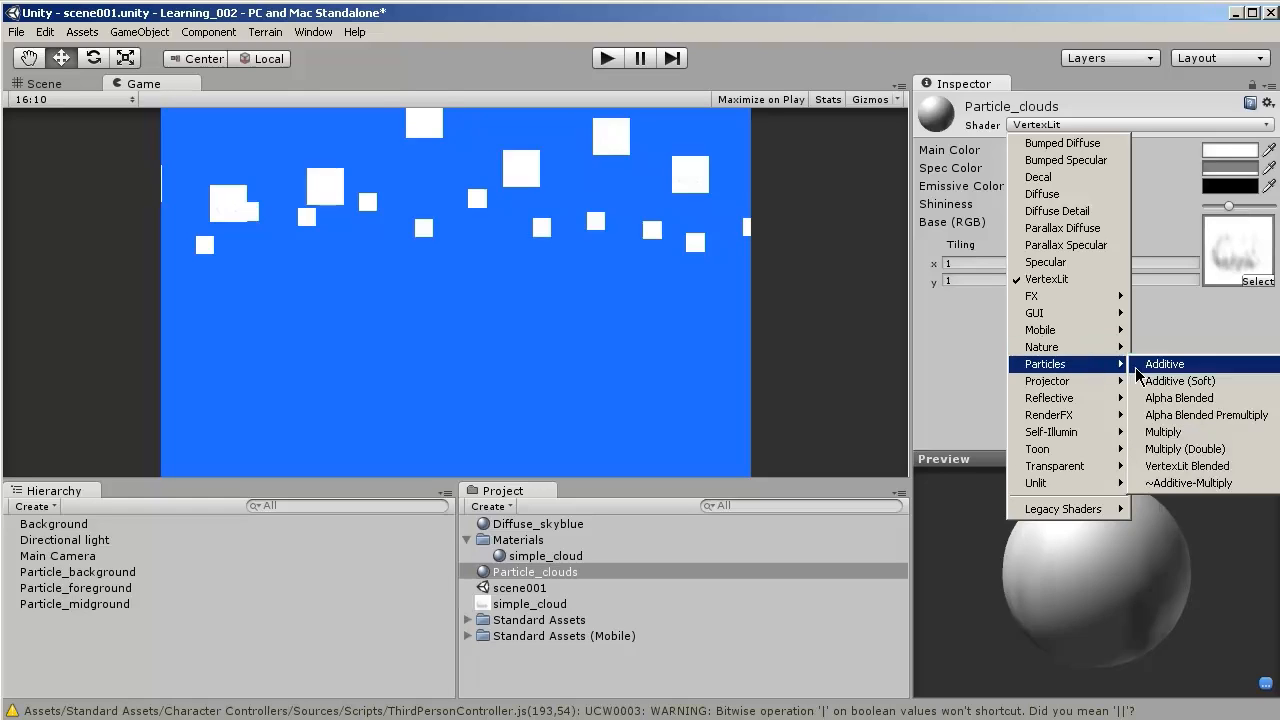
pyautogui.click(1160, 364)
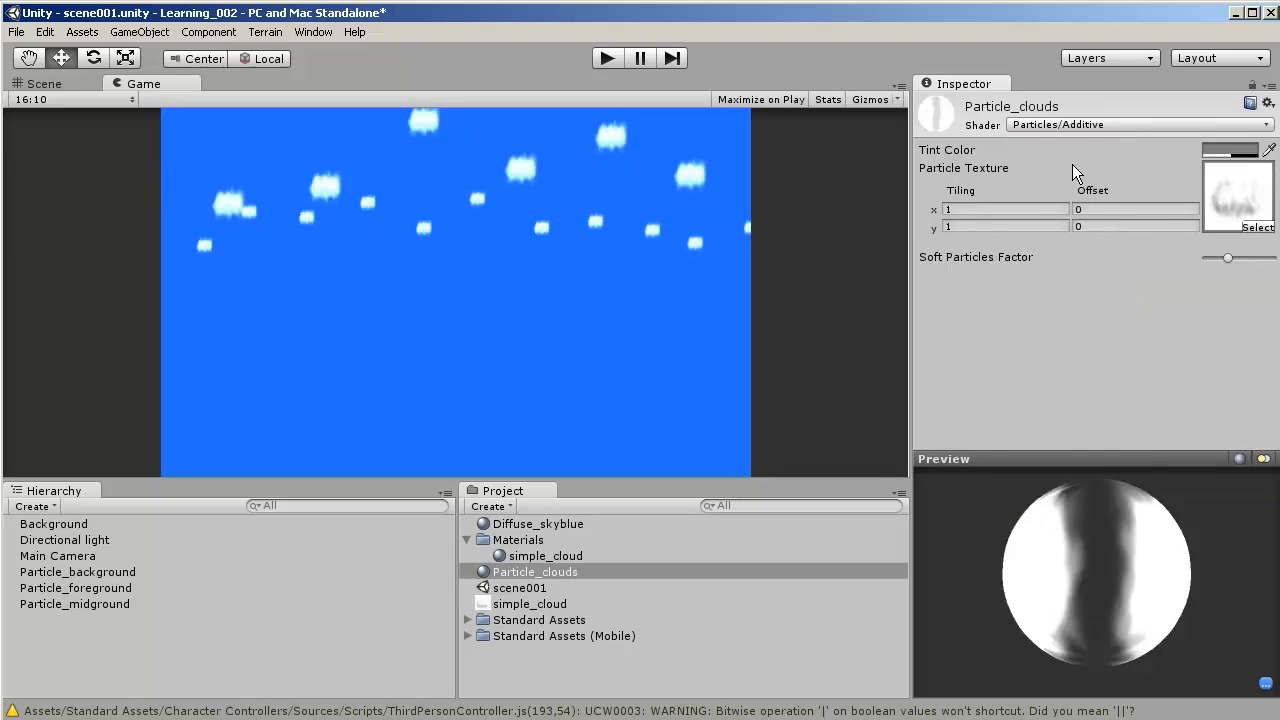
# - Try the Particles/Additive (Soft) and Particles/Alpha Blended shaders on the Particle_clouds material
pyautogui.click(1088, 125)
pyautogui.moveTo(1092, 366)
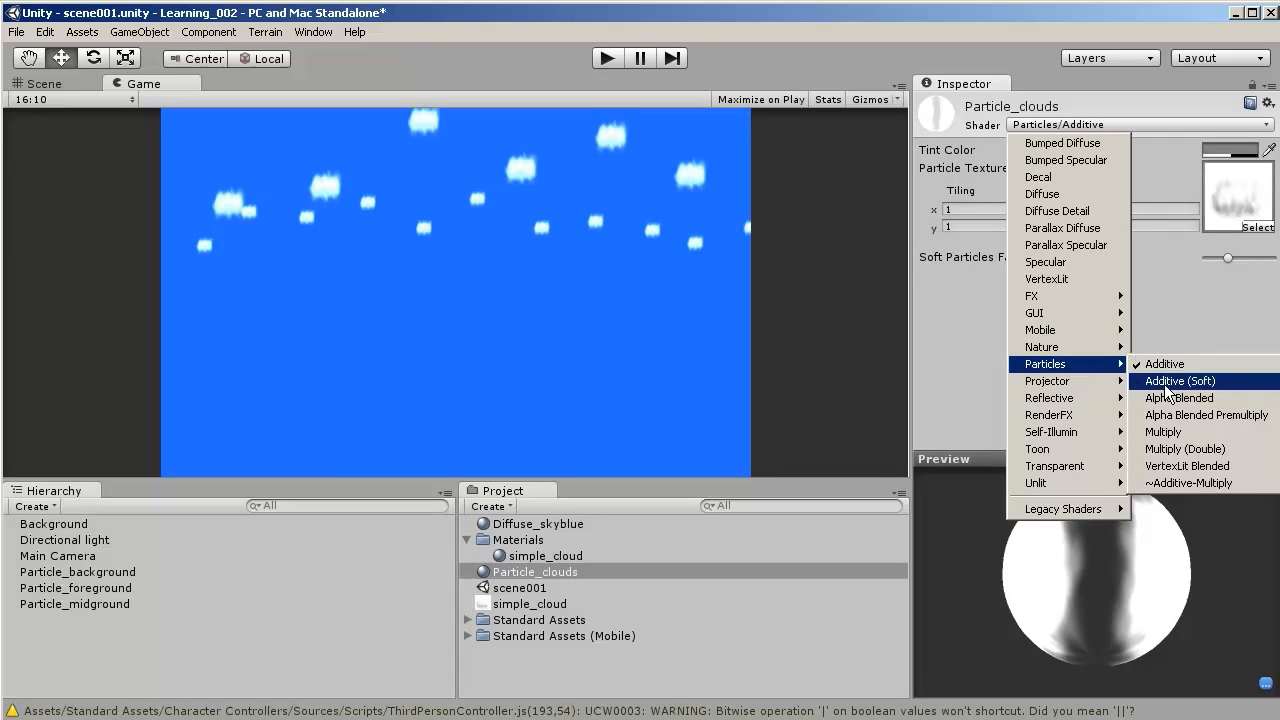
pyautogui.click(1166, 384)
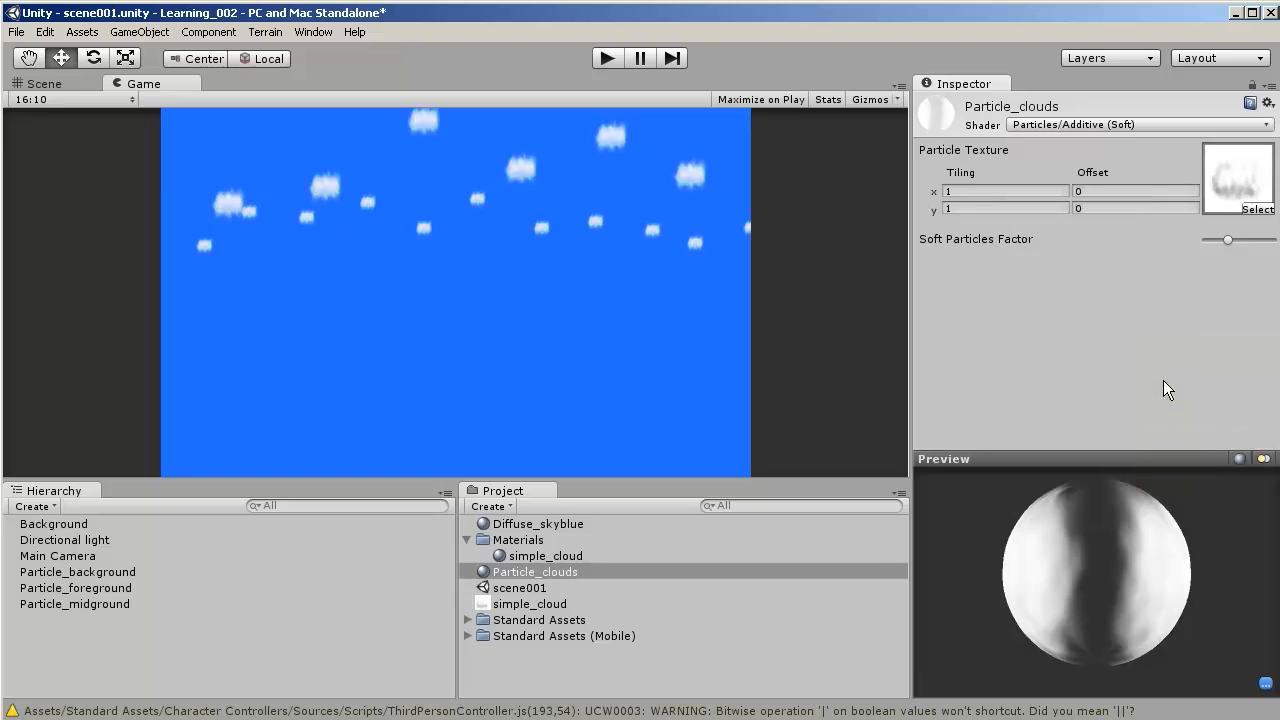
pyautogui.click(1100, 125)
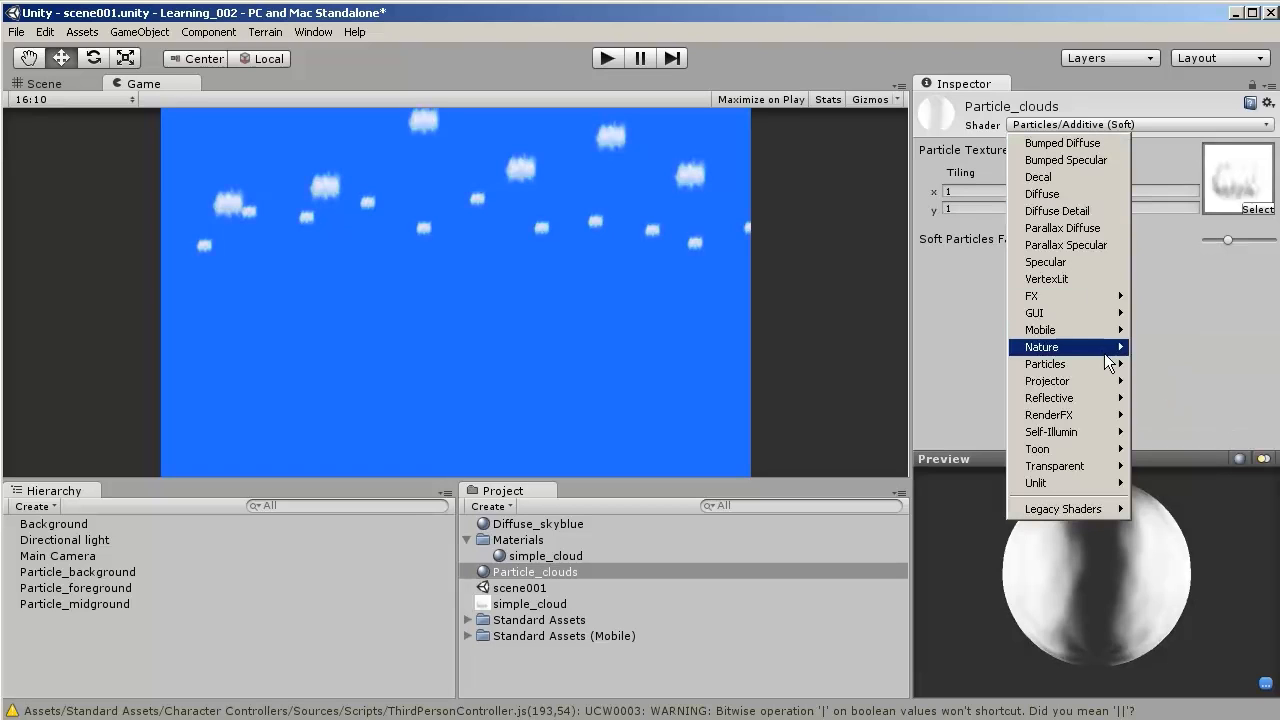
pyautogui.moveTo(1107, 366)
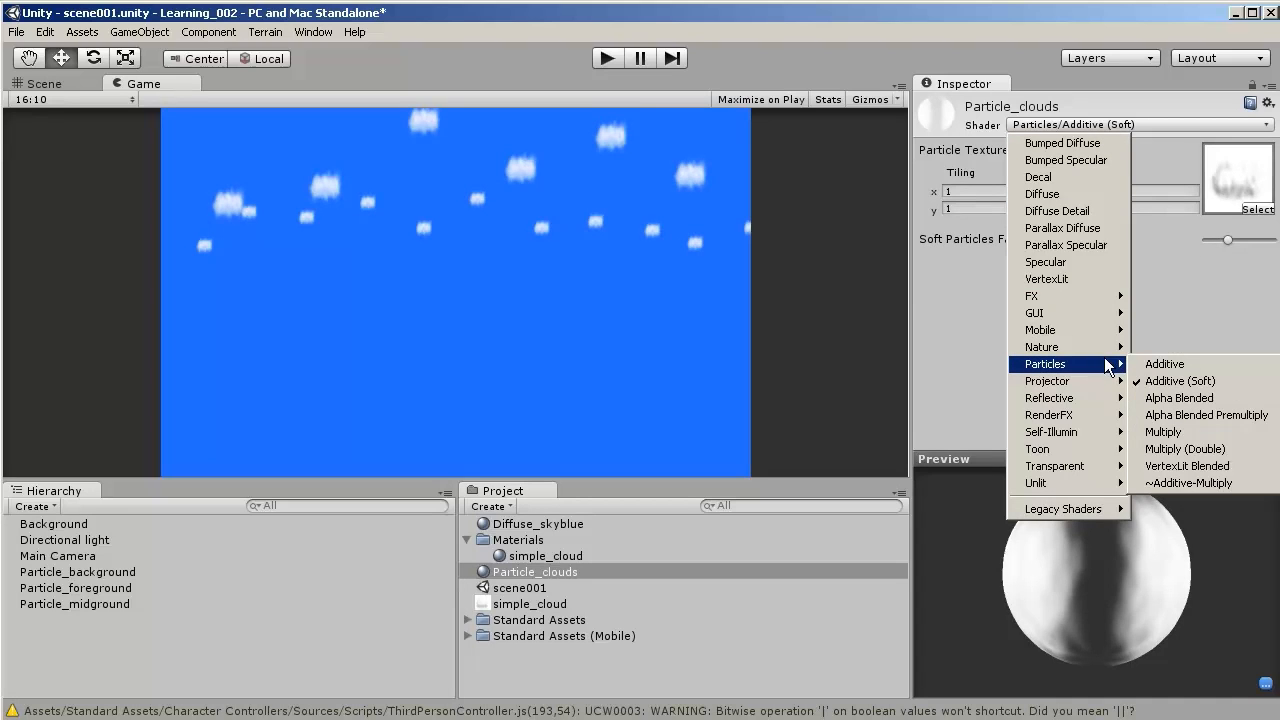
pyautogui.click(1176, 398)
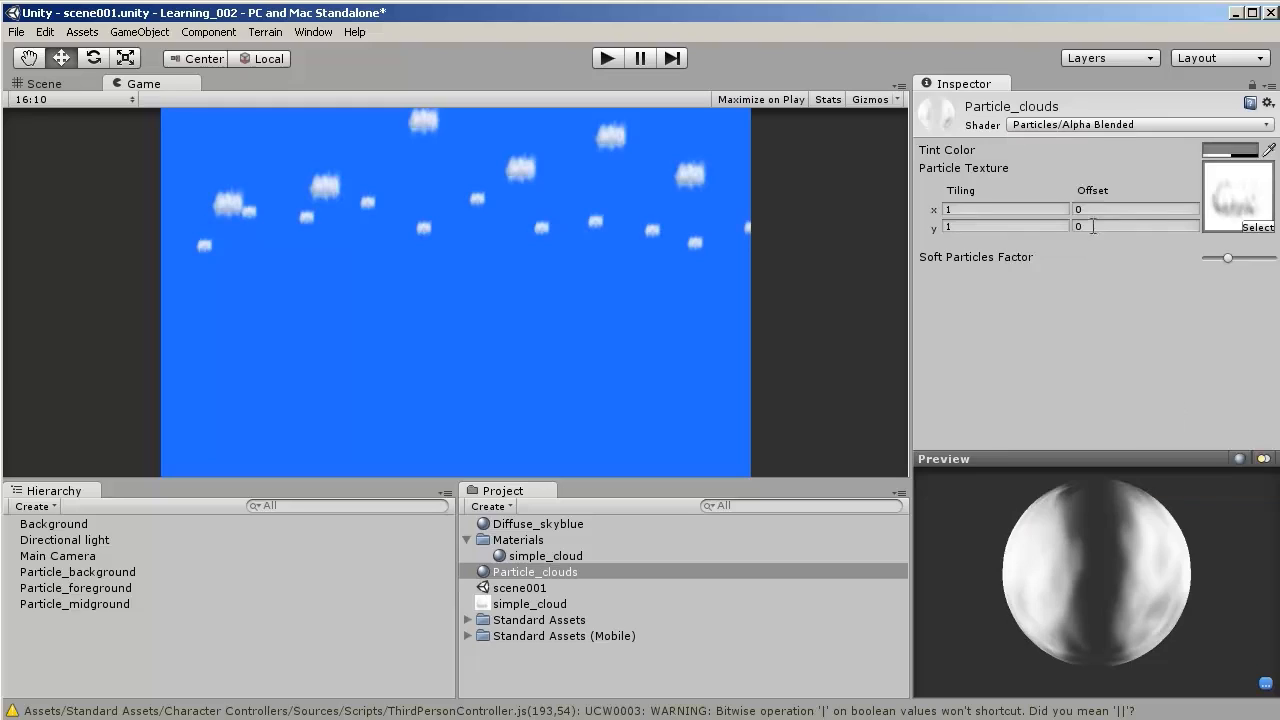
# - Try the Particles/Alpha Blended Premultiply shader on the Particle_clouds material, and switch back to Particles/Alpha Blended
pyautogui.click(1119, 123)
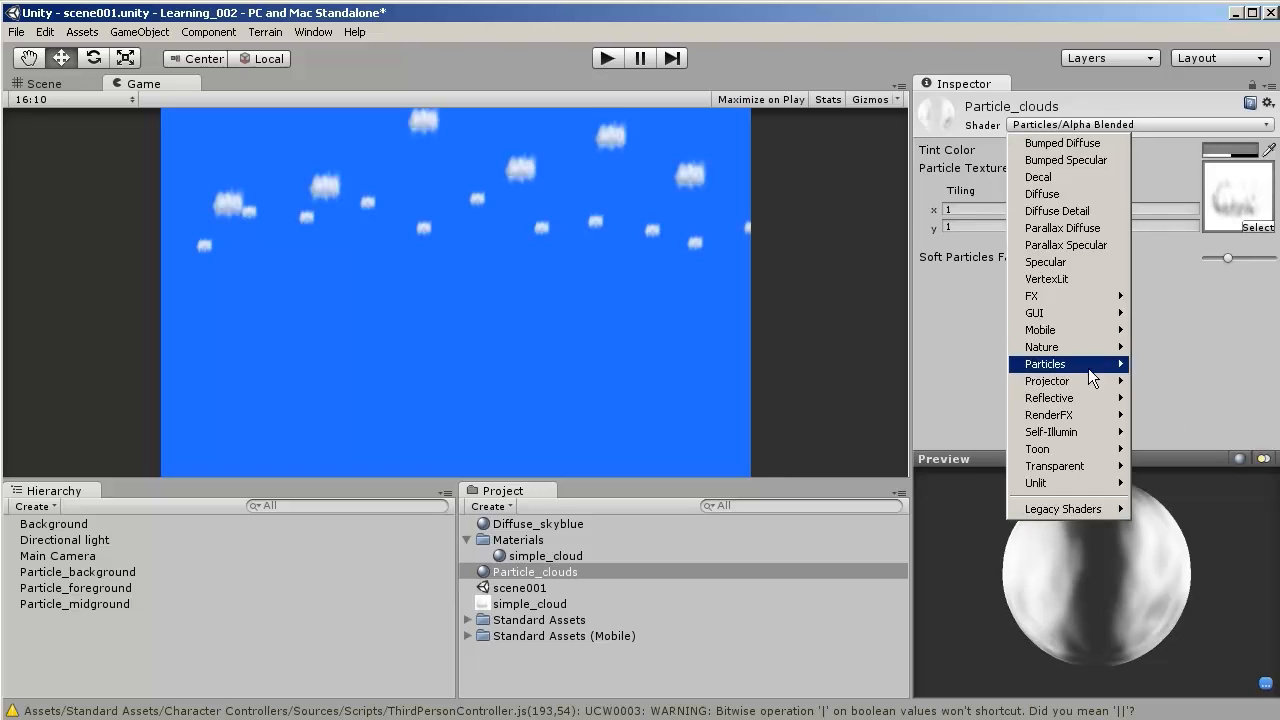
pyautogui.moveTo(1088, 368)
pyautogui.click(1204, 415)
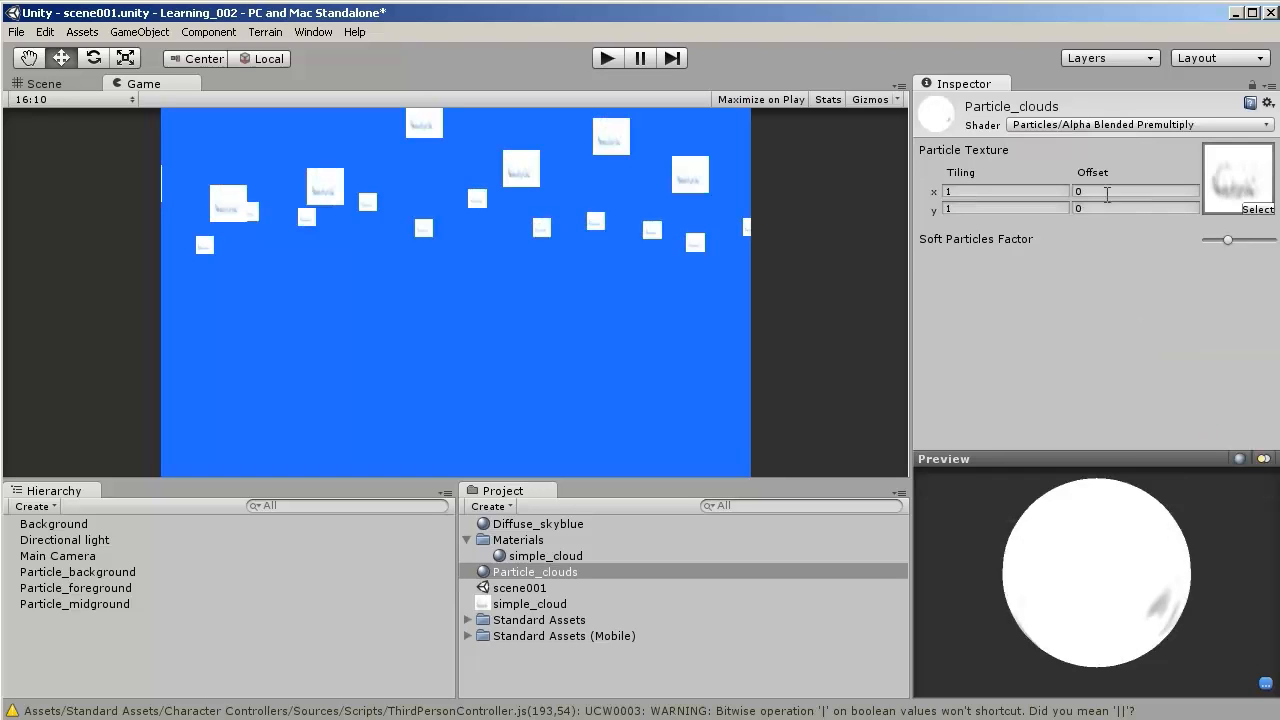
pyautogui.click(1115, 125)
pyautogui.moveTo(1103, 371)
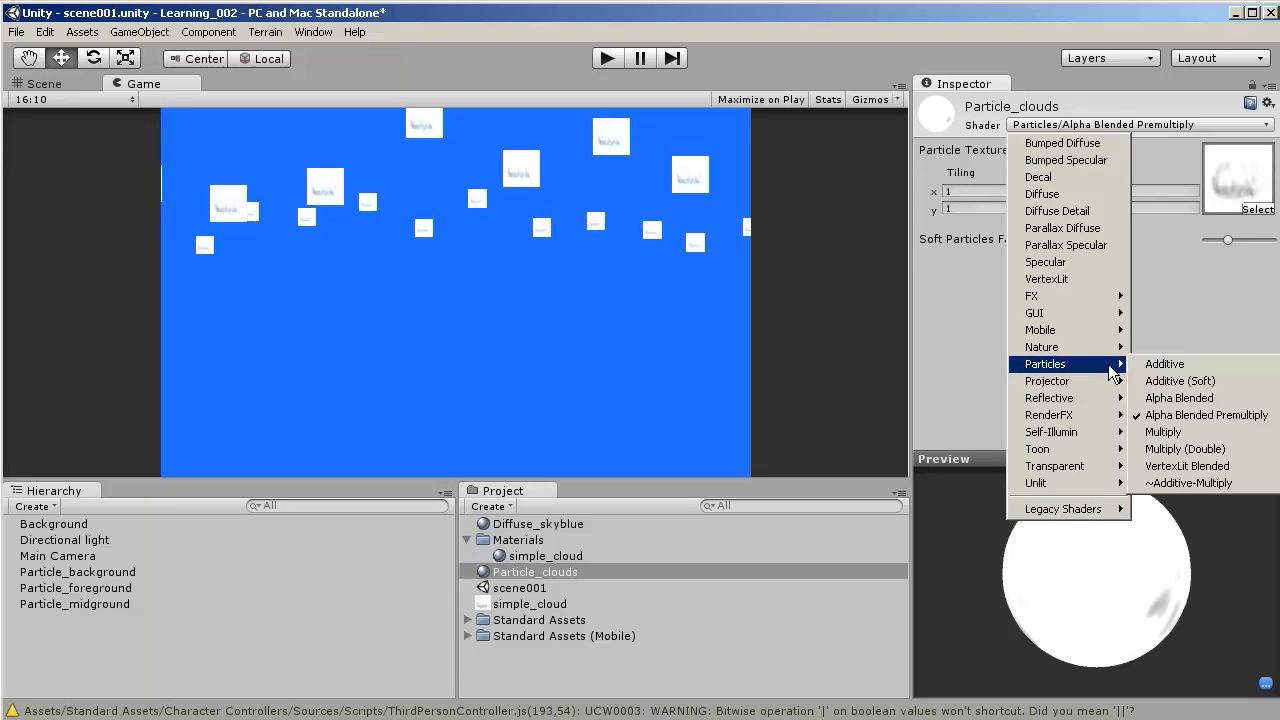
pyautogui.click(1168, 399)
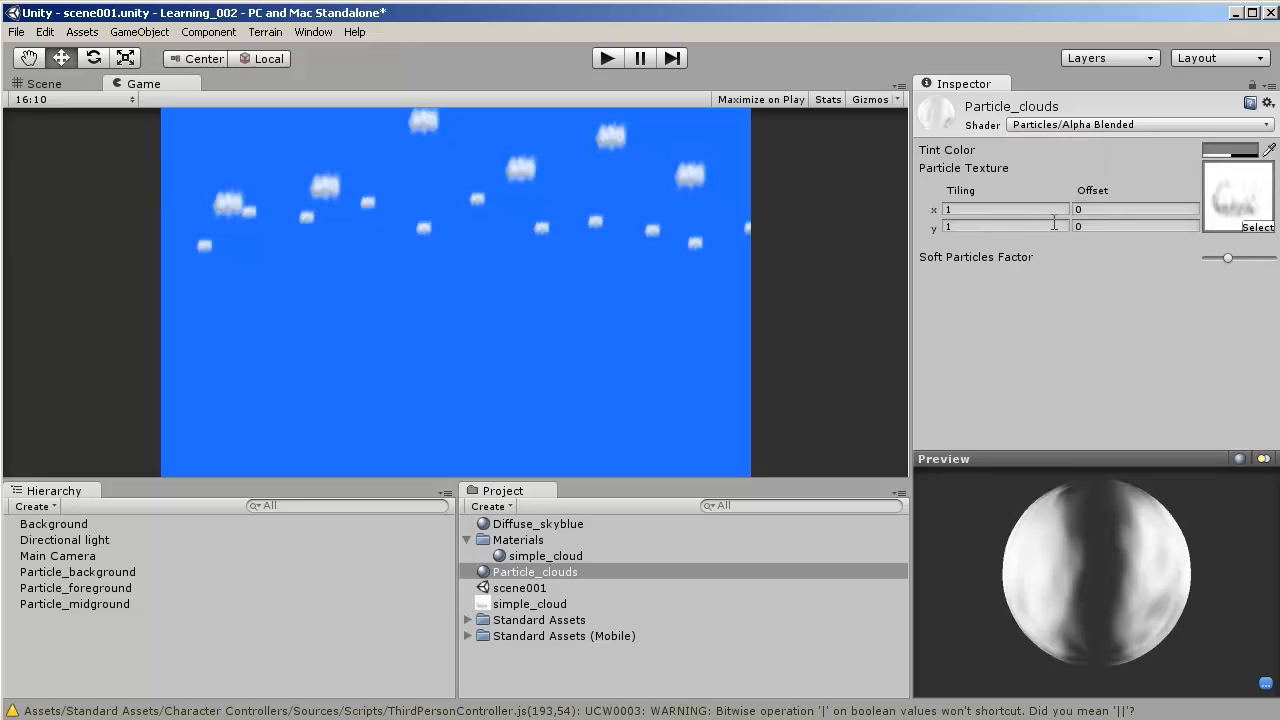
# - Try the Particles/Multiply, Projector/Light and Reflective/Diffuse shaders on the Particle_clouds material
pyautogui.click(1065, 130)
pyautogui.moveTo(1069, 367)
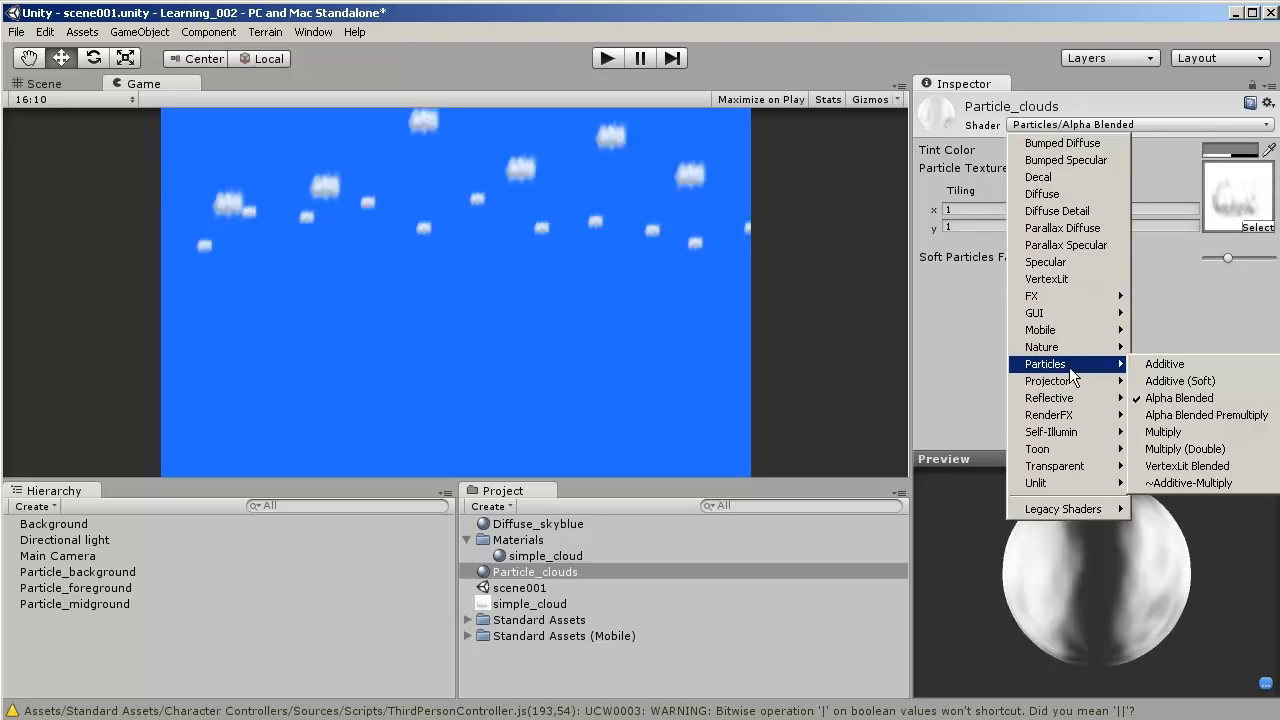
pyautogui.click(1176, 430)
pyautogui.click(1076, 126)
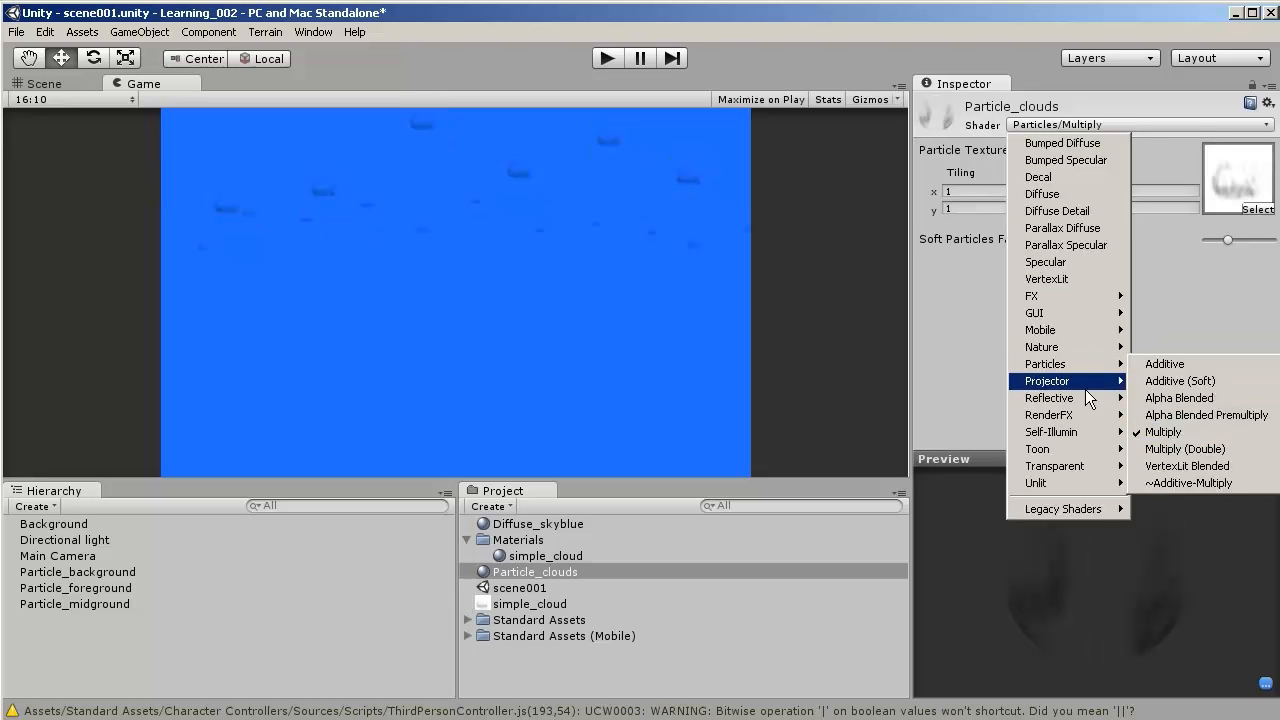
pyautogui.moveTo(1084, 386)
pyautogui.click(1158, 381)
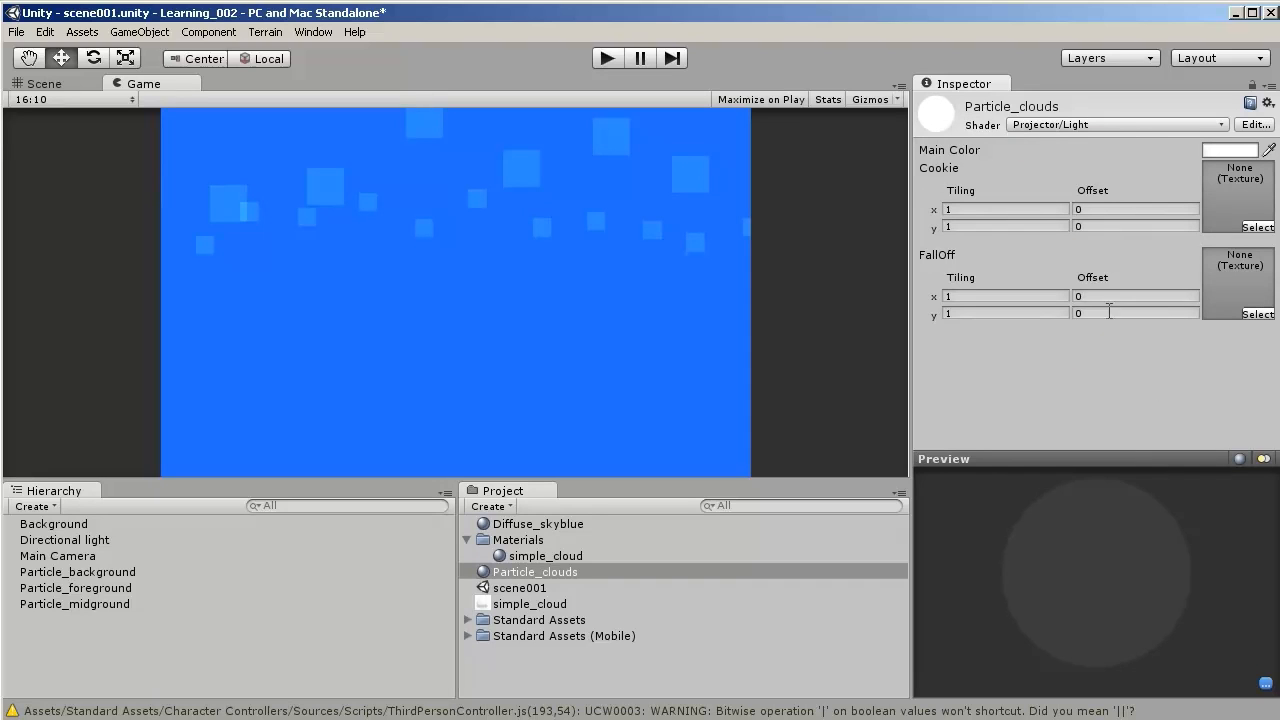
pyautogui.click(1078, 128)
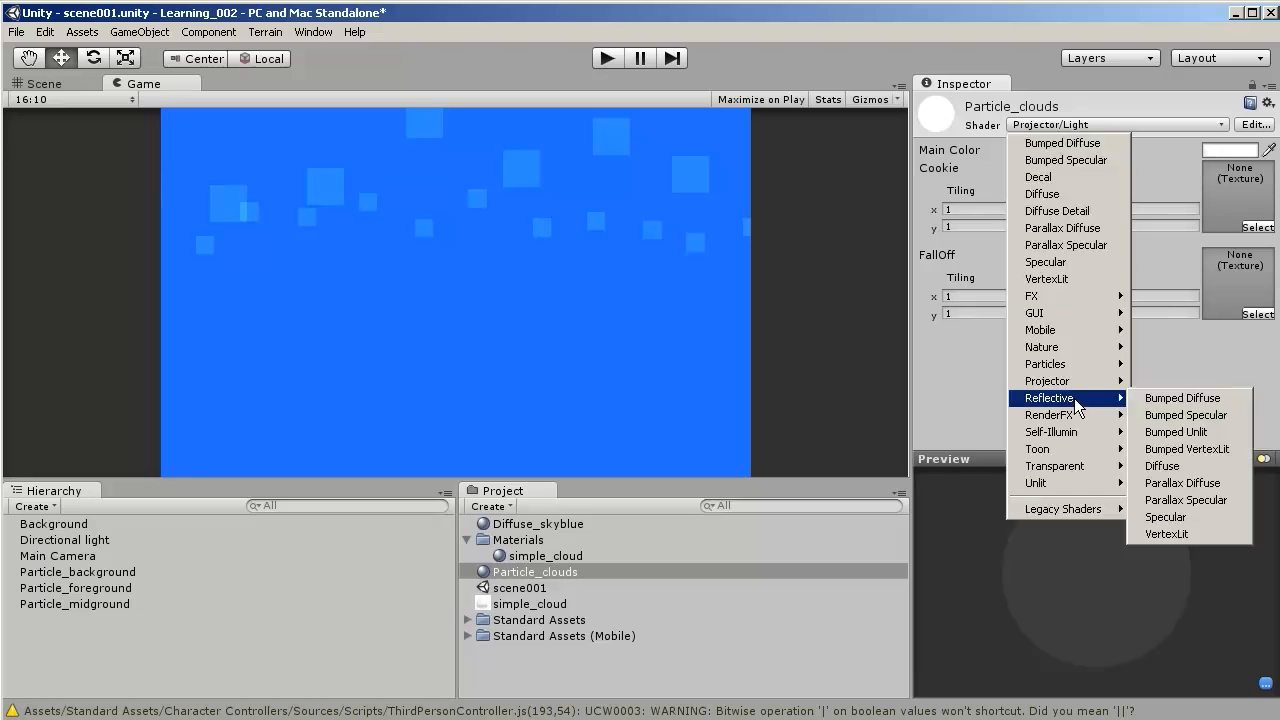
pyautogui.click(1155, 466)
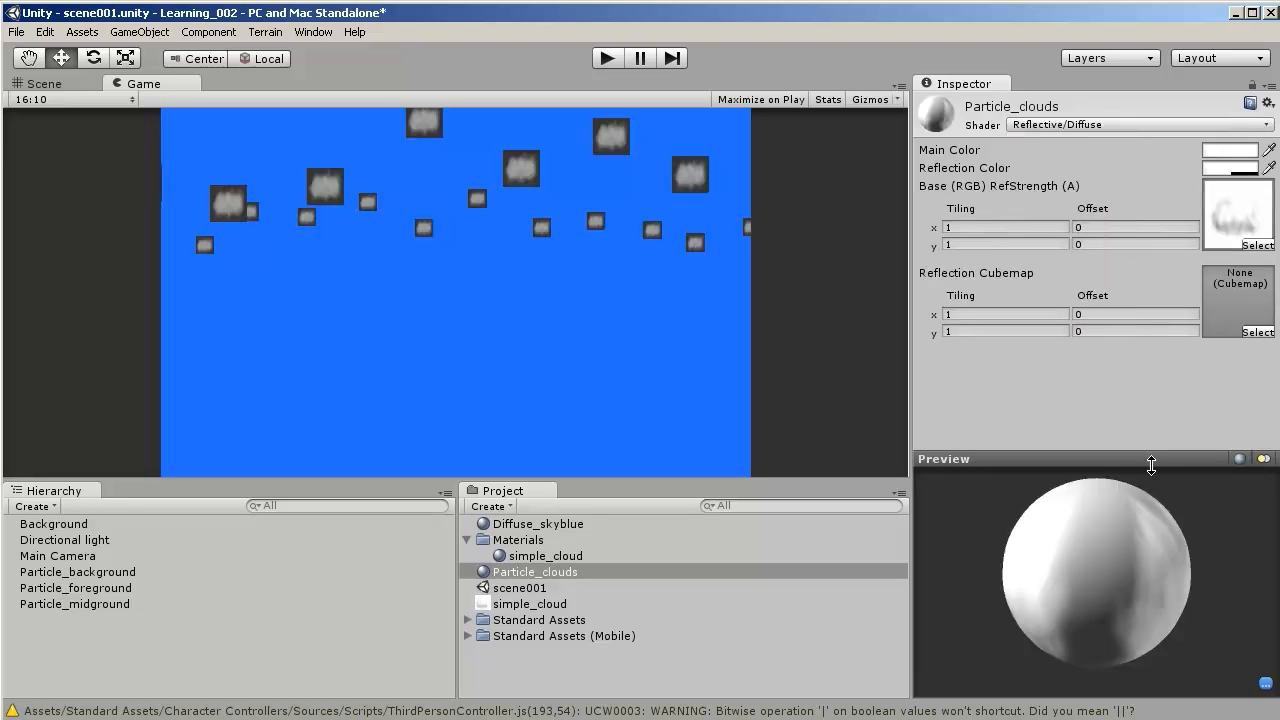
# - Try the Self-Illumin/Diffuse and Toon/Basic shaders on the Particle_clouds material
pyautogui.click(1065, 127)
pyautogui.moveTo(1091, 436)
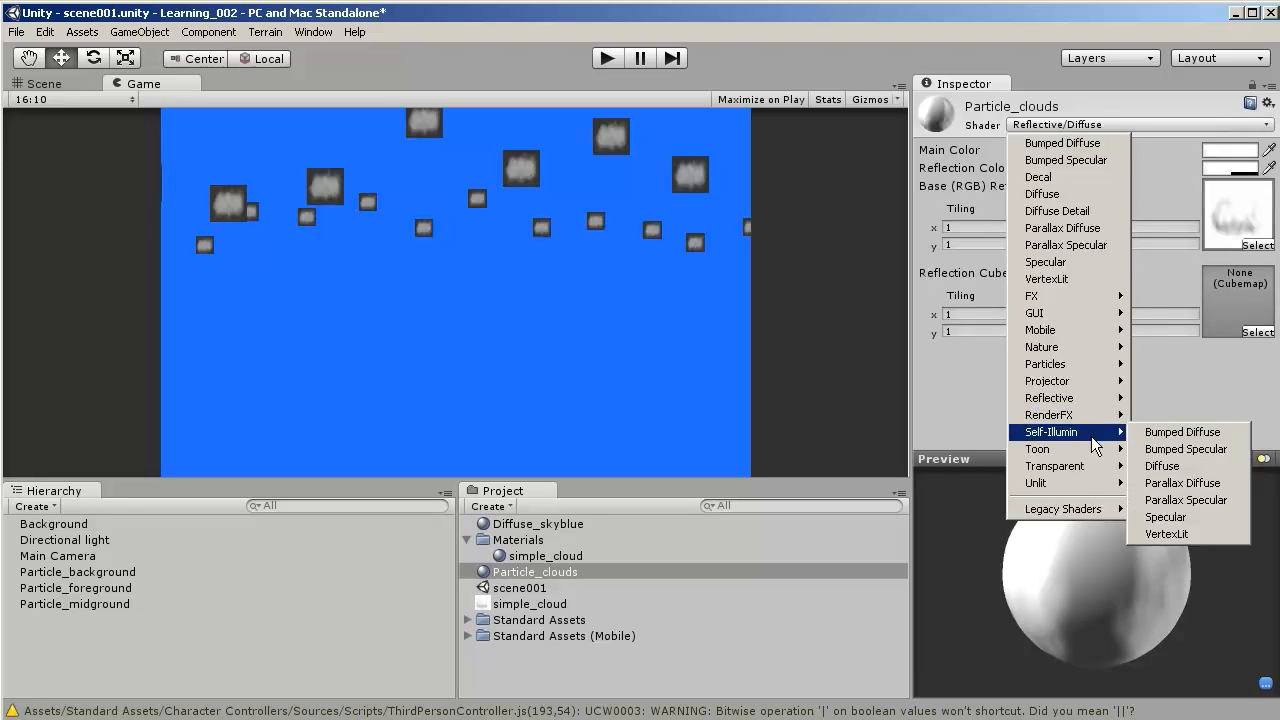
pyautogui.click(1150, 467)
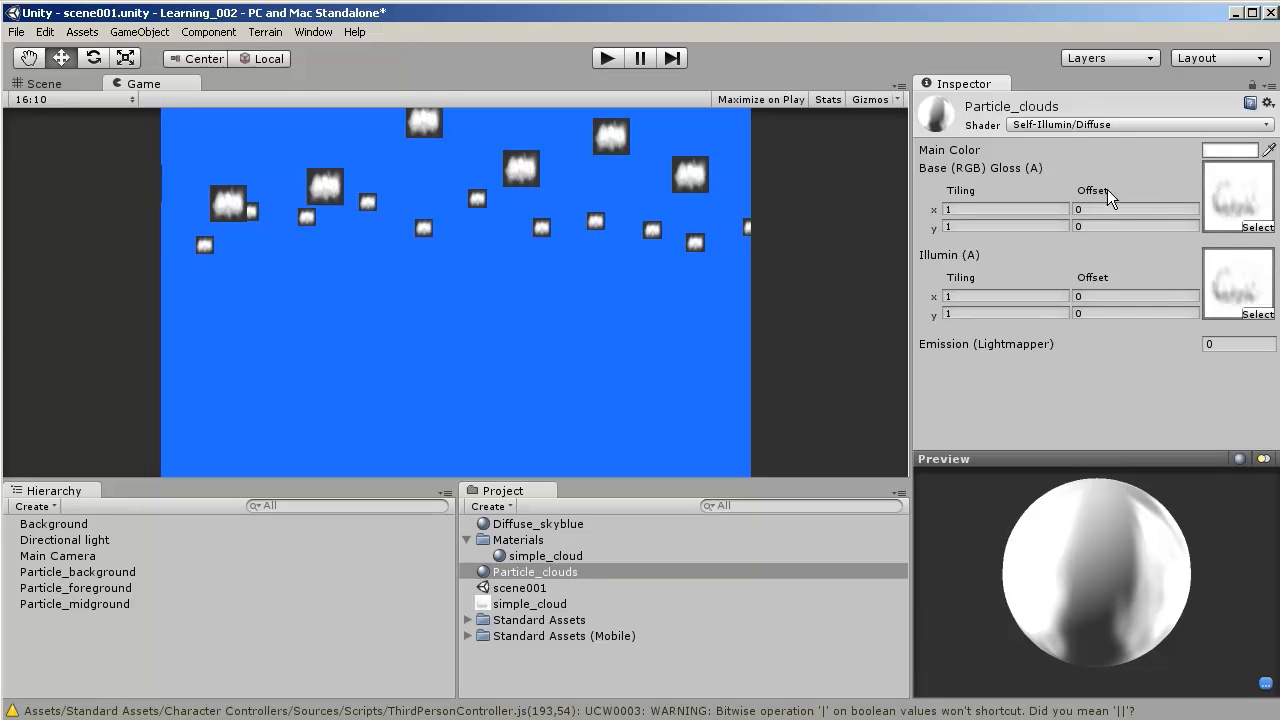
pyautogui.click(1065, 127)
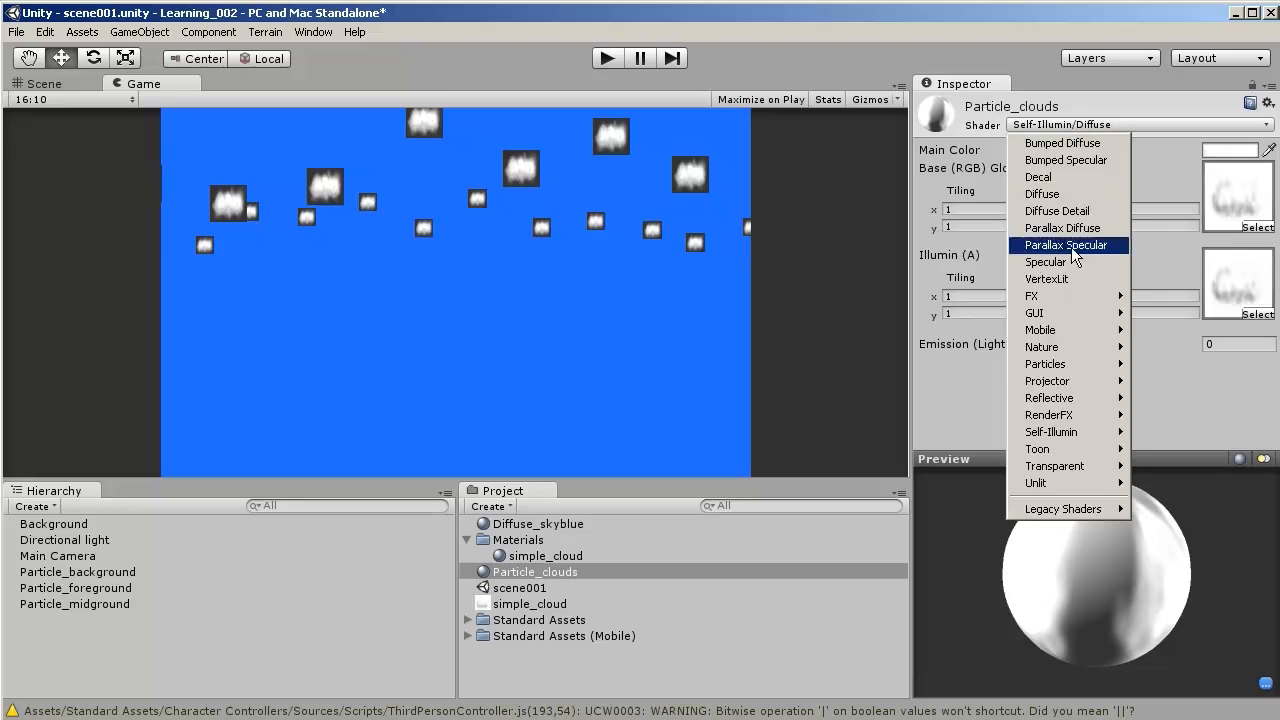
pyautogui.moveTo(1084, 416)
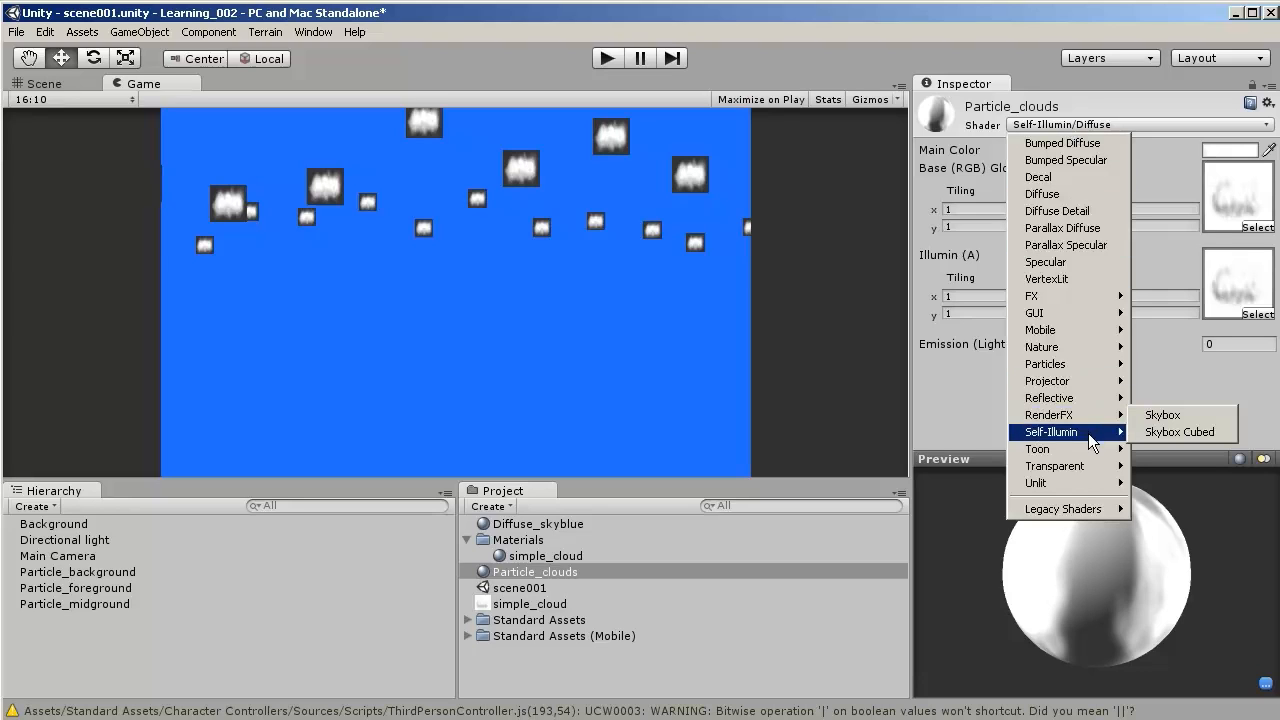
pyautogui.moveTo(1089, 452)
pyautogui.click(1155, 452)
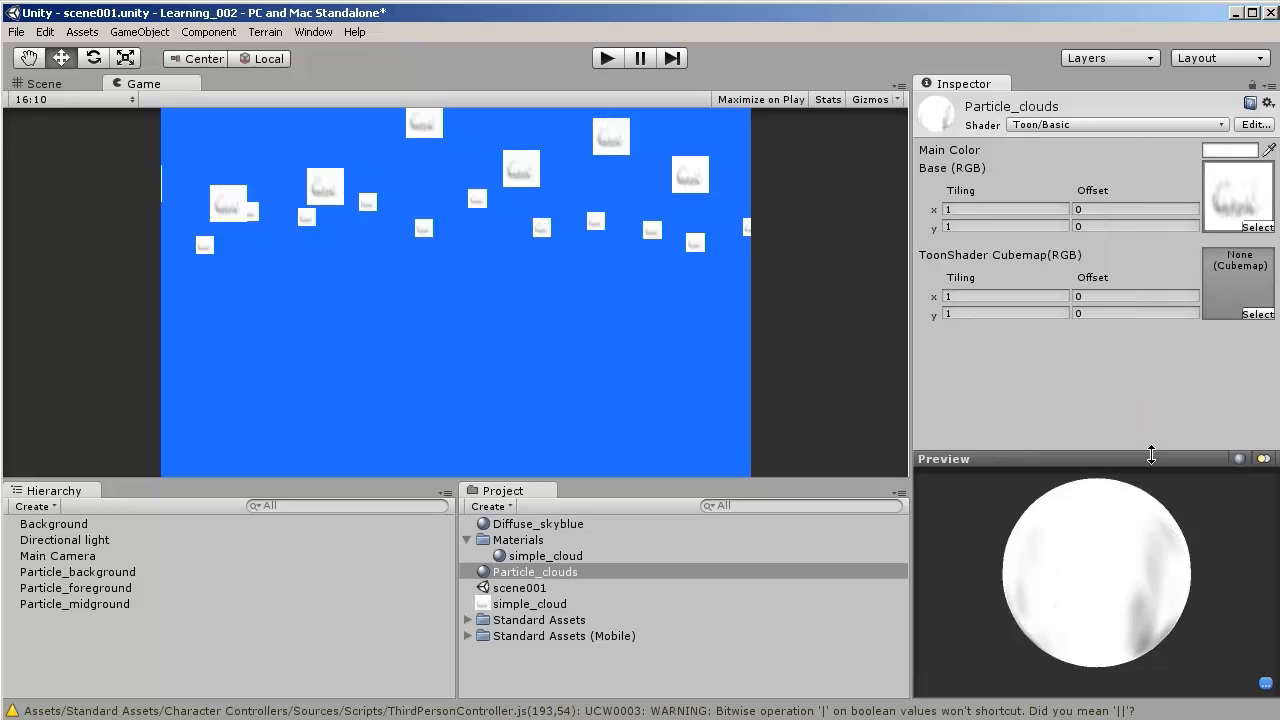
# - Try the Toon/Basic Outline and Transparent/Diffuse shaders on the Particle_clouds material
pyautogui.click(1065, 127)
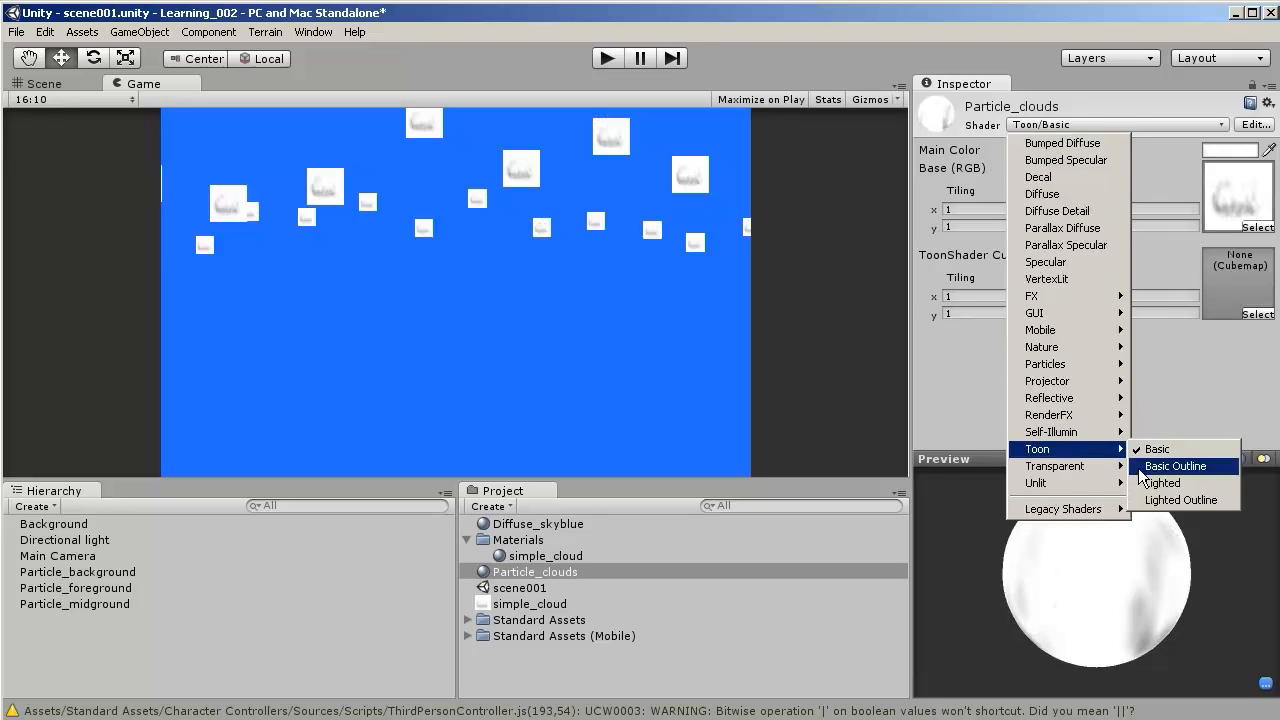
pyautogui.click(1175, 466)
pyautogui.click(1065, 124)
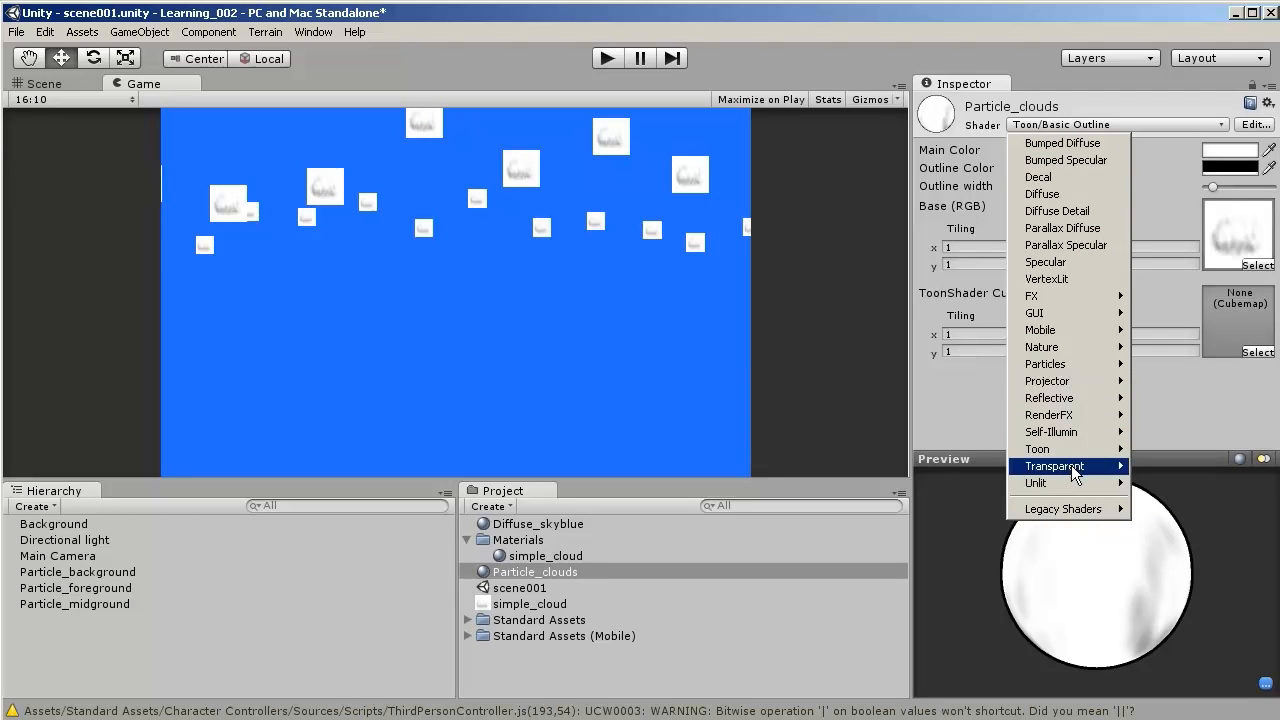
pyautogui.moveTo(1075, 470)
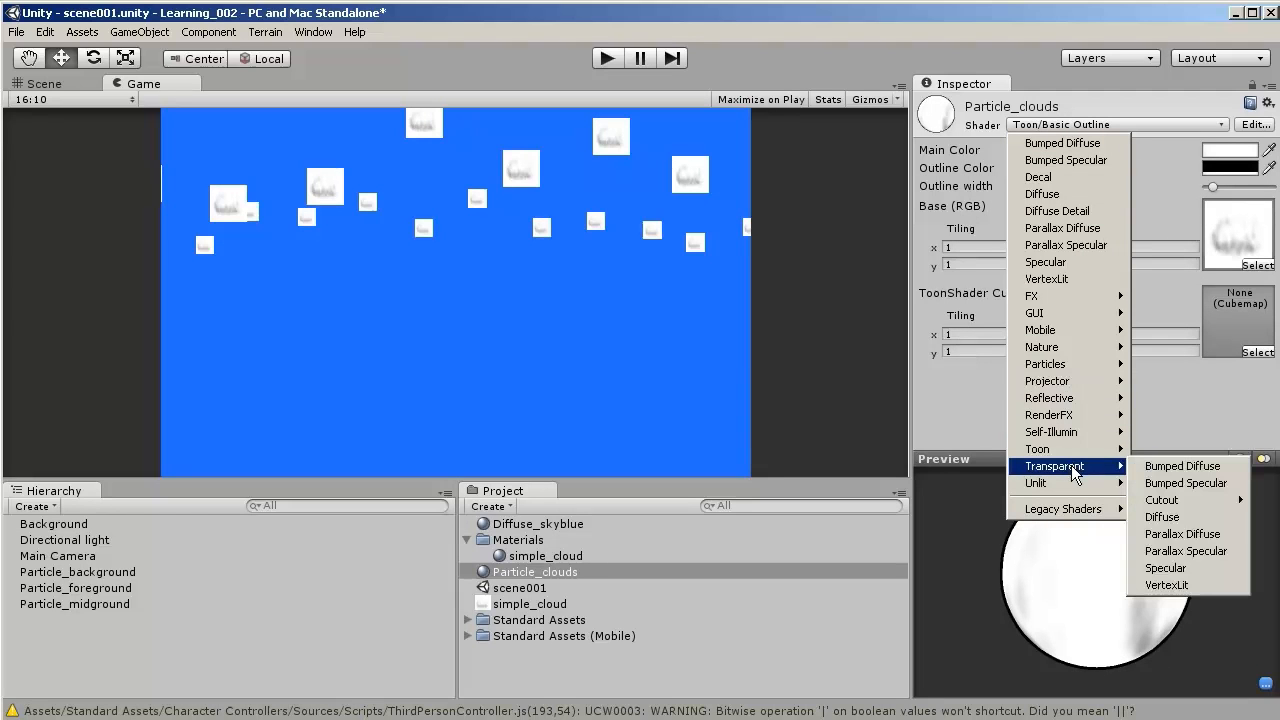
pyautogui.click(1190, 517)
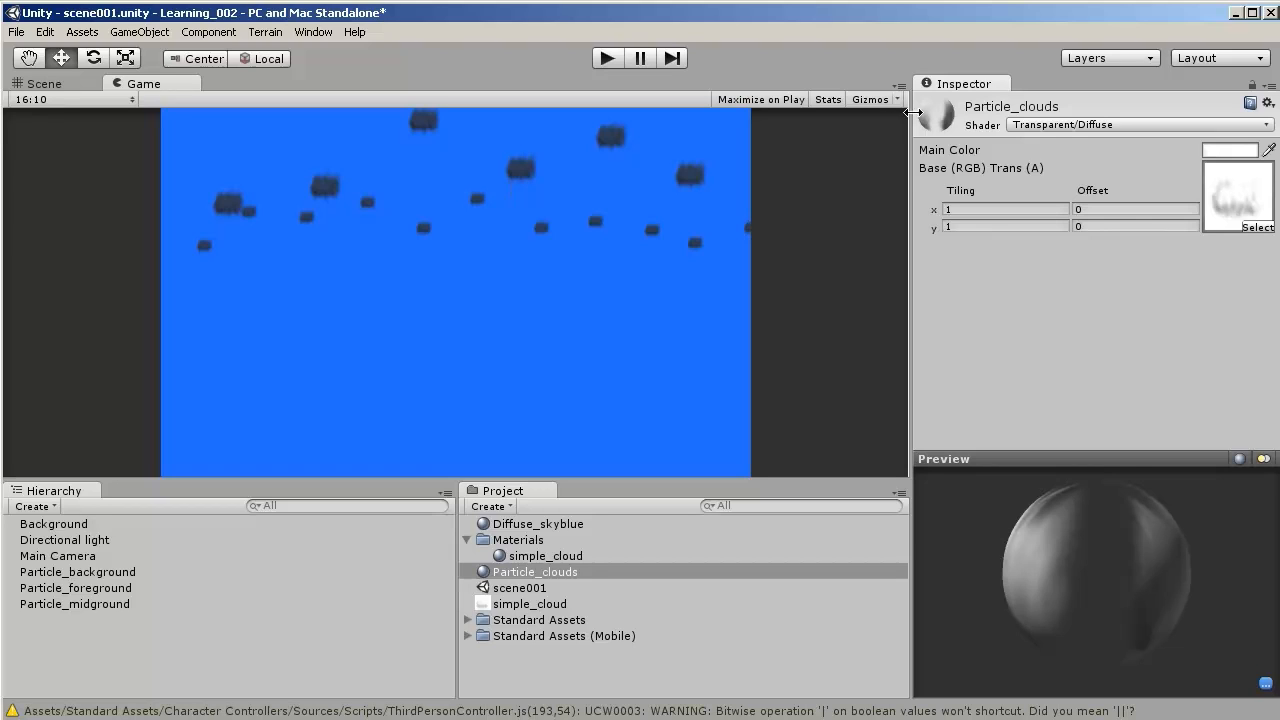
# - Set the Particle_clouds material's shader to Particles/Alpha Blended
pyautogui.click(1012, 124)
pyautogui.moveTo(1050, 383)
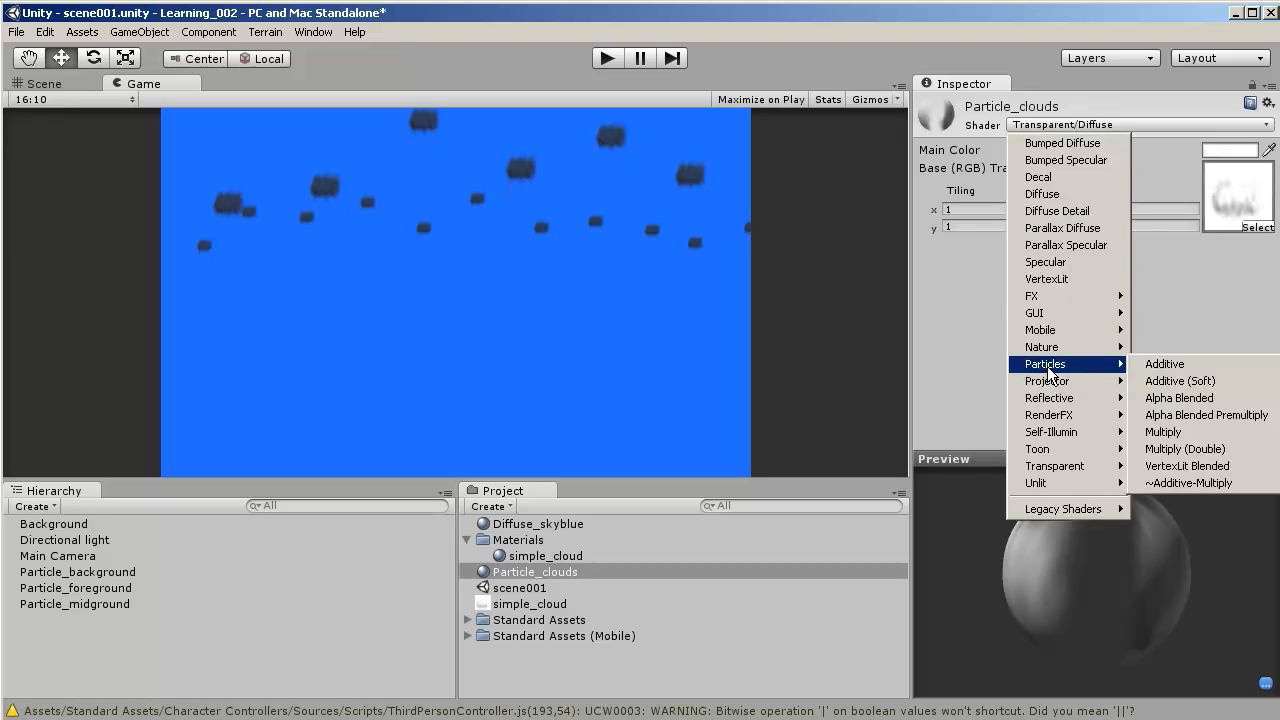
pyautogui.click(1210, 398)
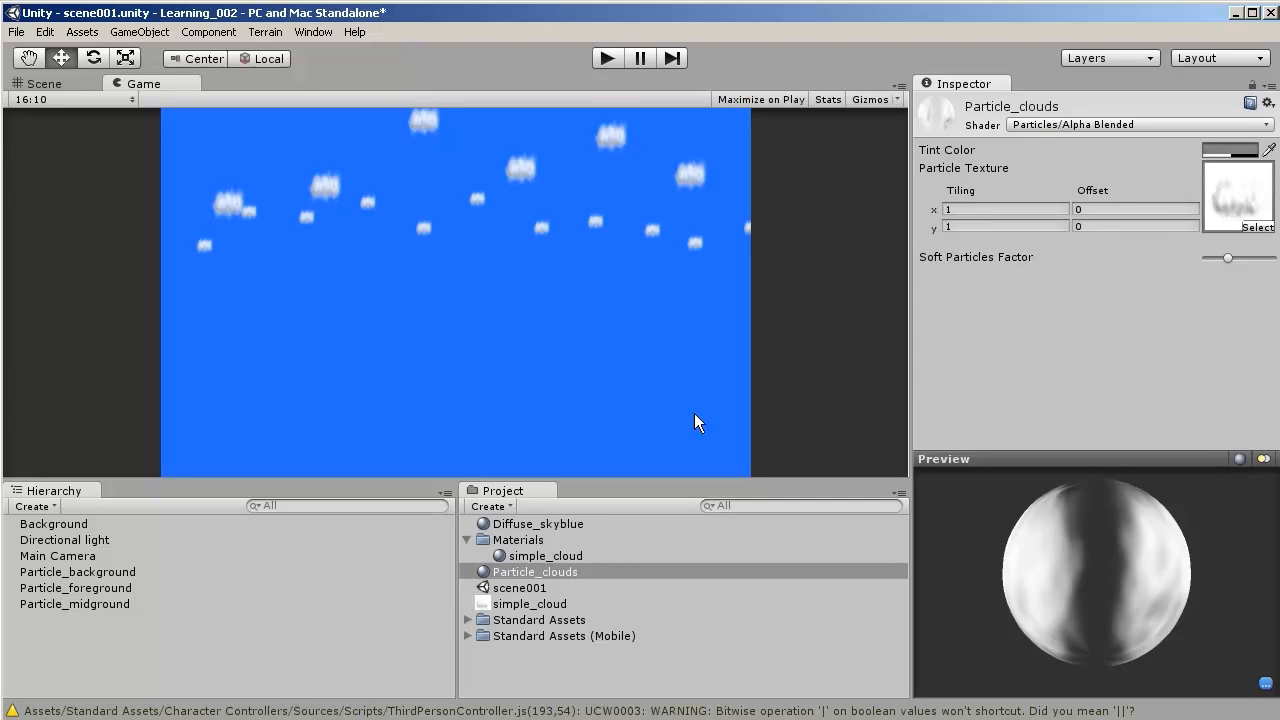
# - Set the Start Size of the Particle_foreground particle system to 10
pyautogui.click(97, 587)
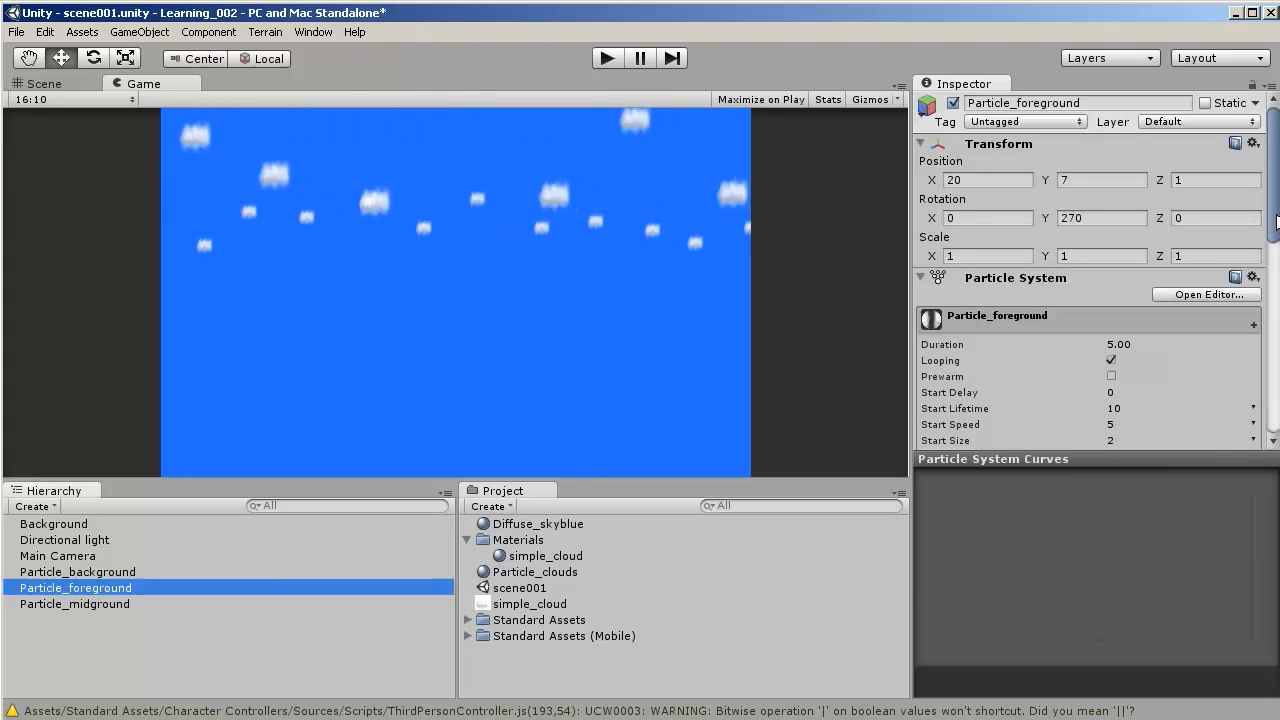
pyautogui.moveTo(1273, 240); pyautogui.dragTo(1264, 288)
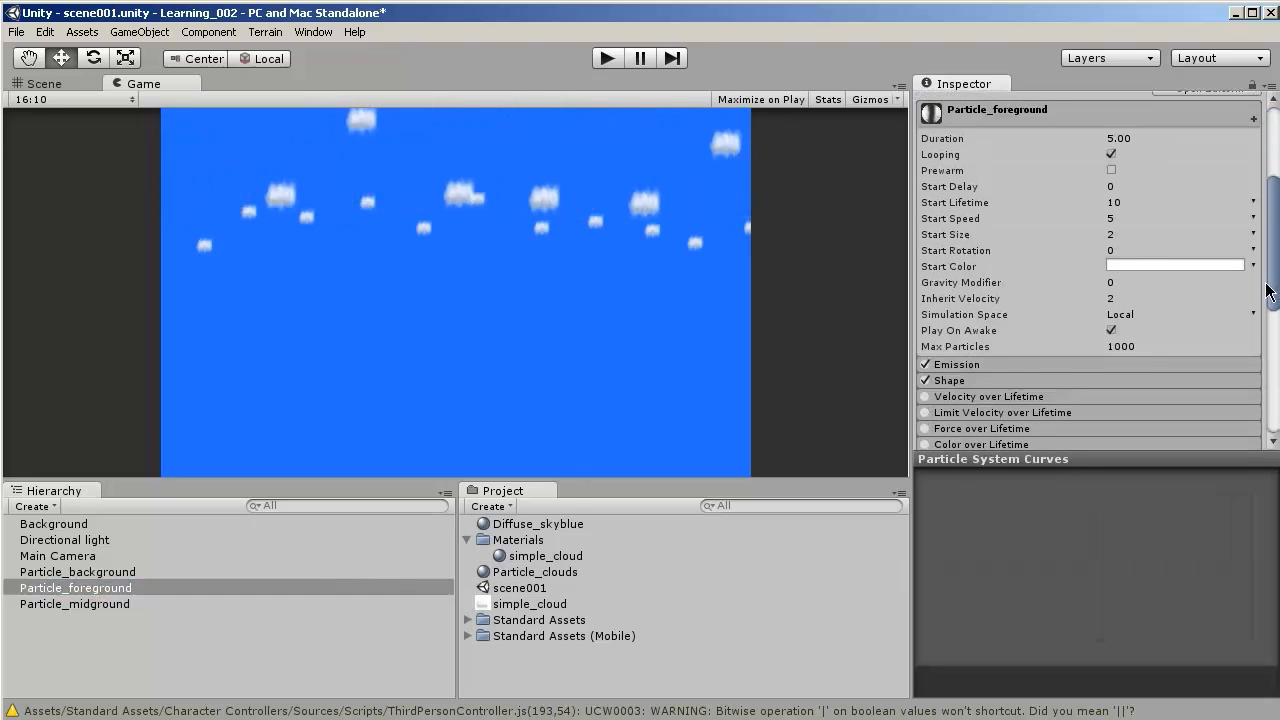
pyautogui.click(1114, 234)
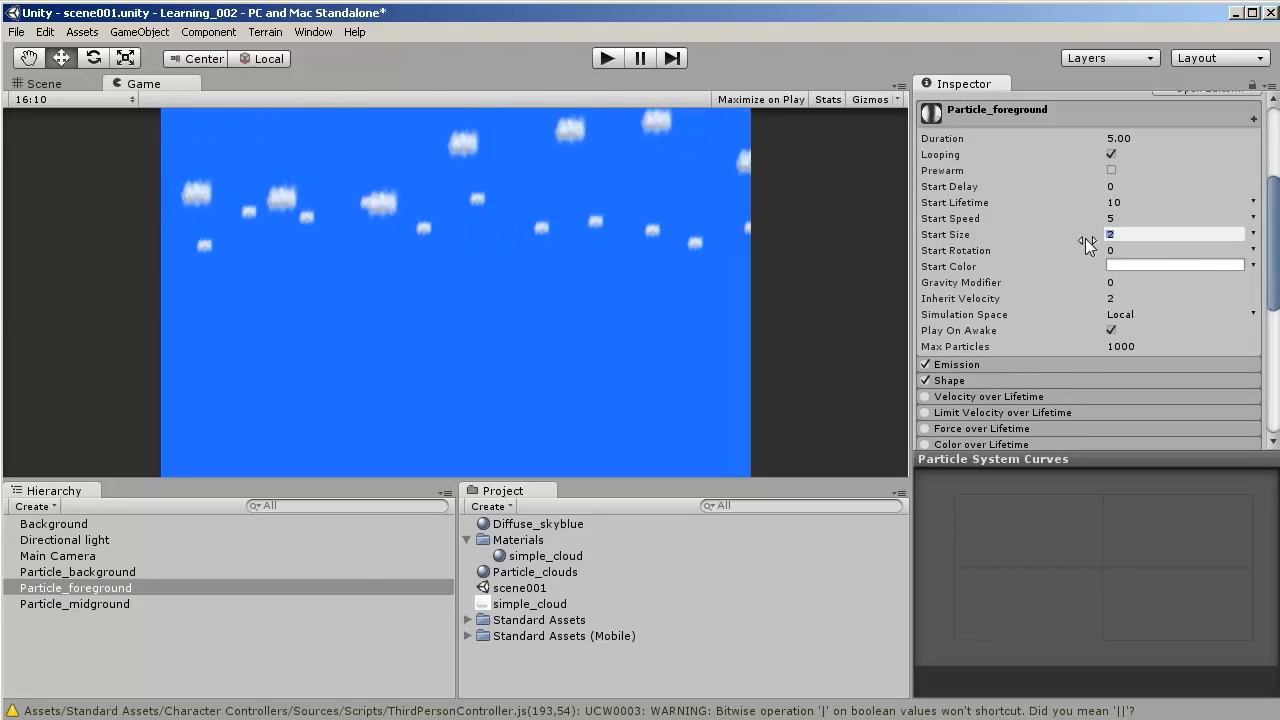
pyautogui.write('10')
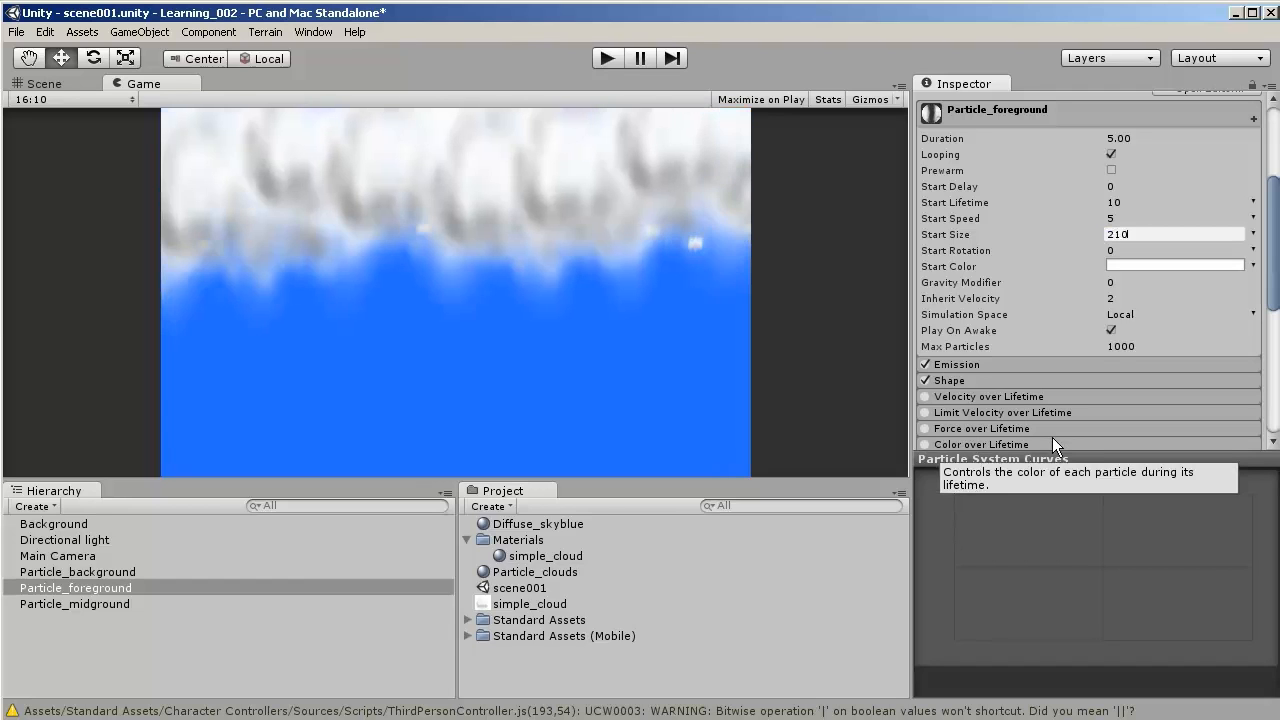
pyautogui.press('BackSpace')
pyautogui.press('BackSpace')
pyautogui.press('BackSpace')
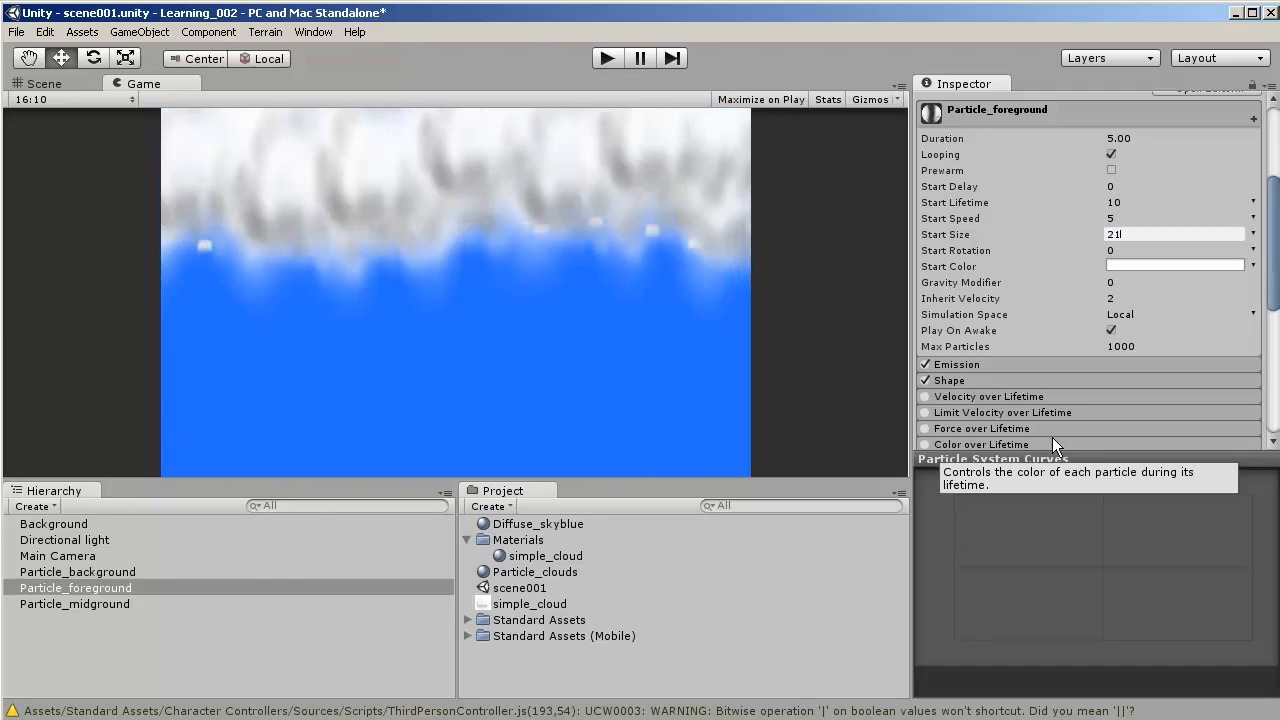
pyautogui.write('10')
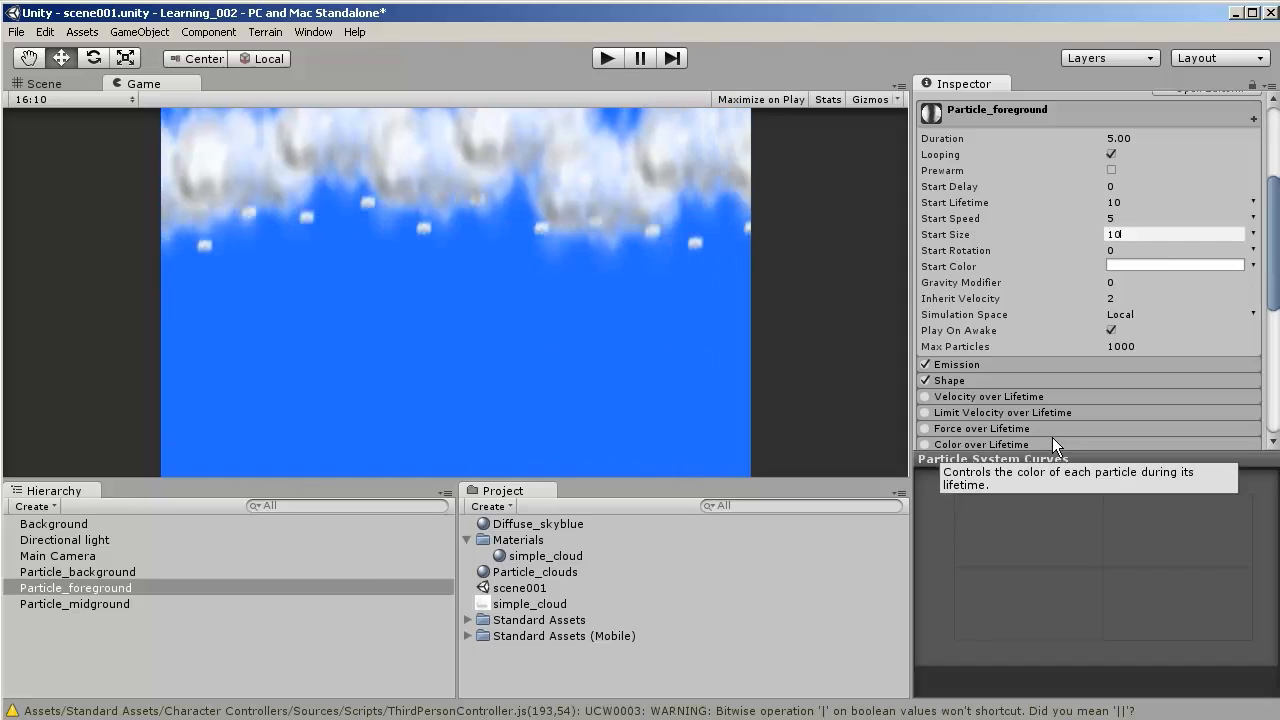
# - Try a Start Size of 20 on Particle_foreground, and set it back to 10
pyautogui.press('BackSpace')
pyautogui.press('BackSpace')
pyautogui.write('20')
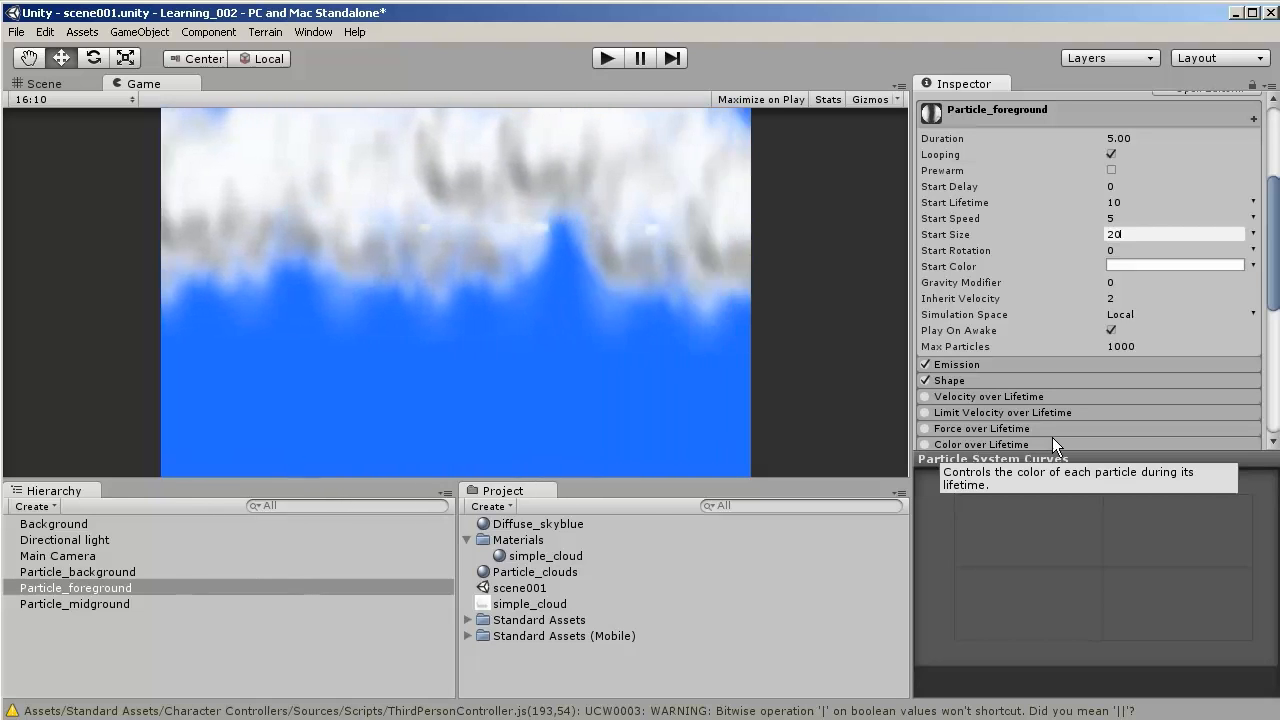
pyautogui.press('BackSpace')
pyautogui.press('BackSpace')
pyautogui.write('10')
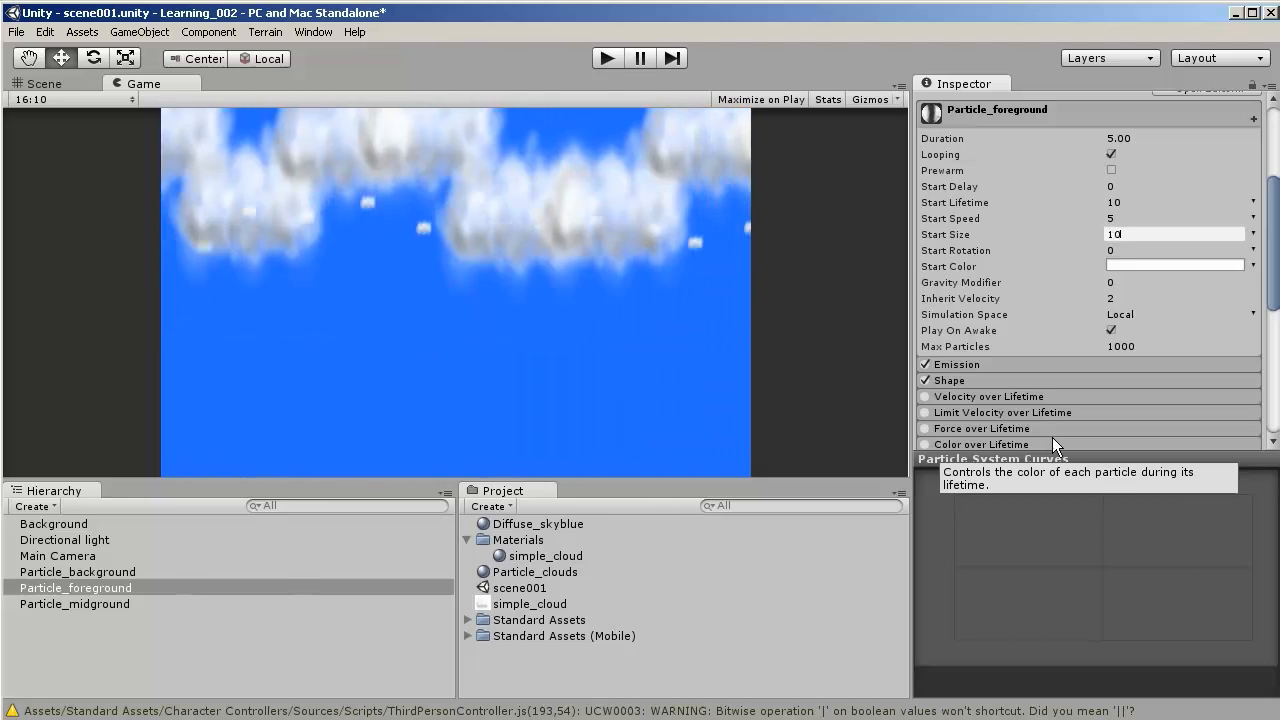
# - Review the Shape module's box settings and the transform values of the Particle_foreground particle system
pyautogui.click(1024, 379)
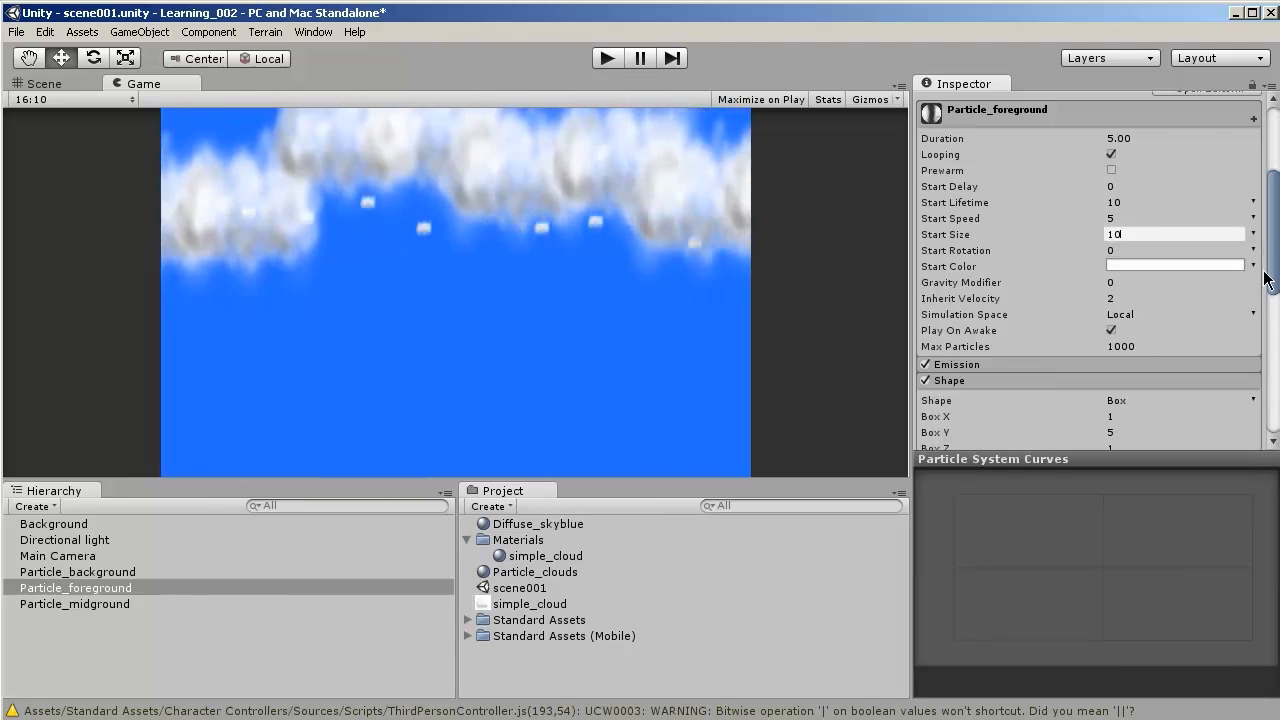
pyautogui.scroll(-3, 1272, 290)
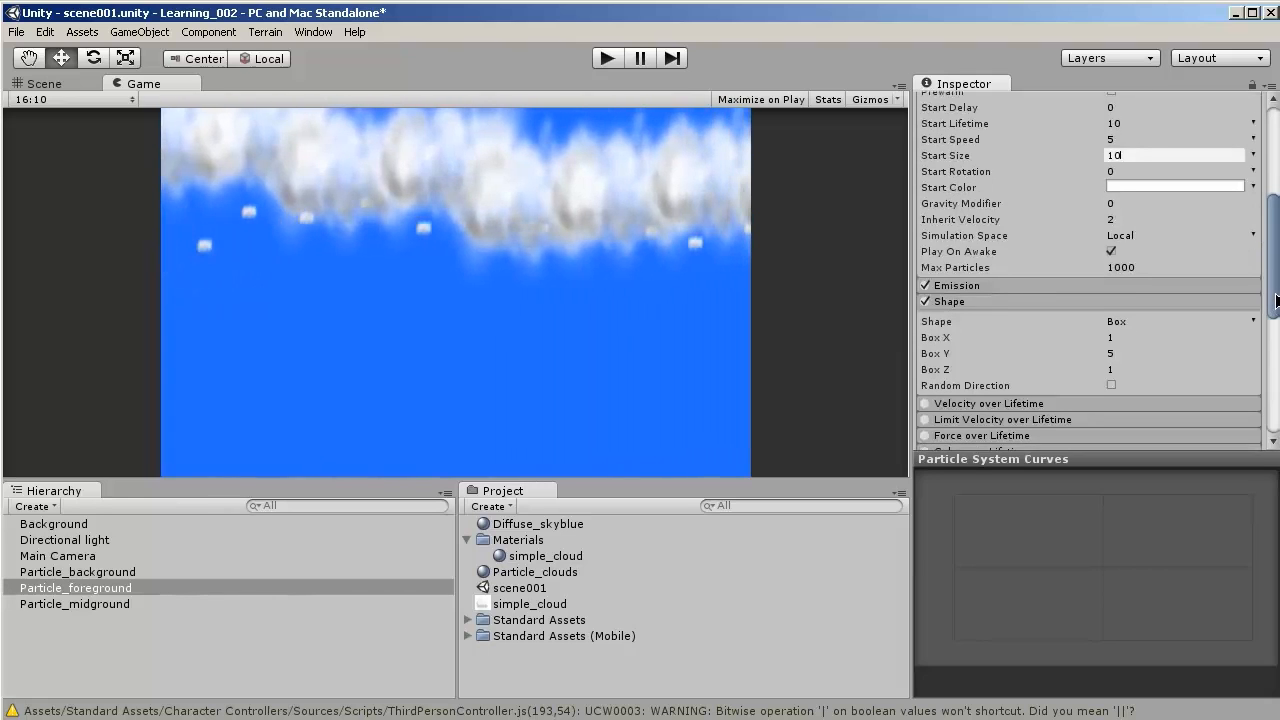
pyautogui.click(975, 295)
pyautogui.moveTo(1276, 303); pyautogui.dragTo(1268, 200)
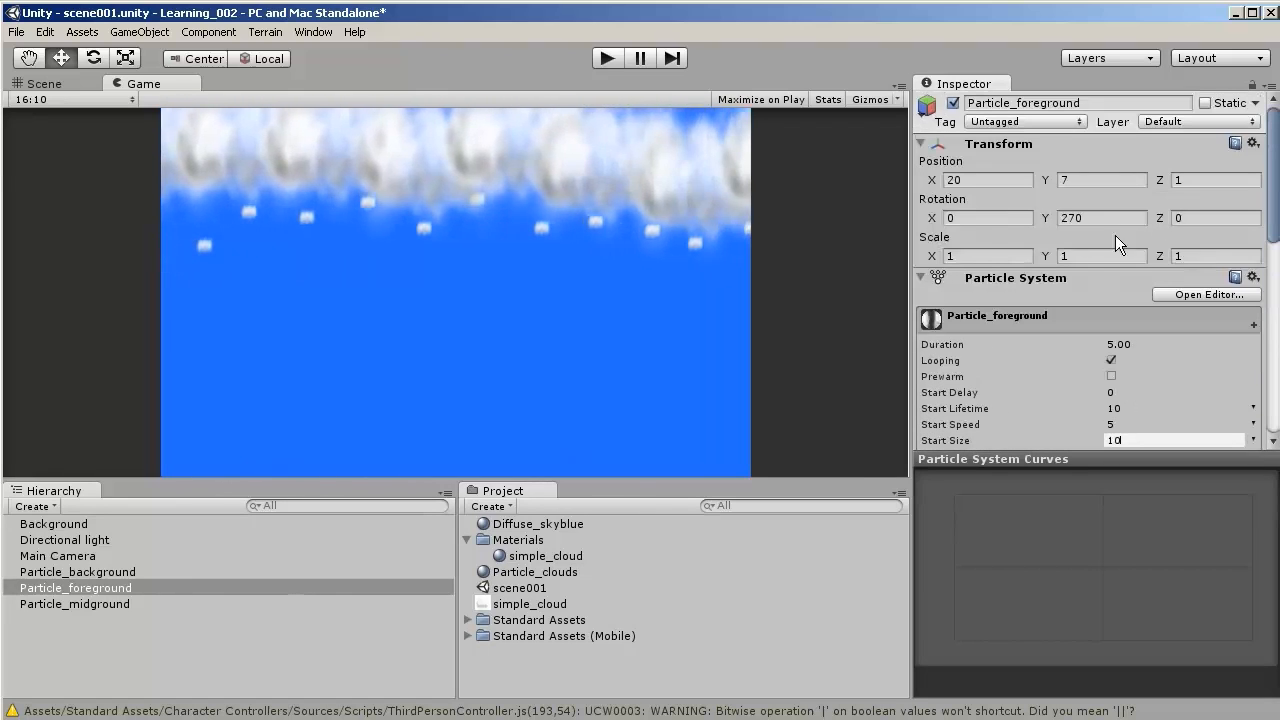
pyautogui.moveTo(1276, 206); pyautogui.dragTo(1274, 337)
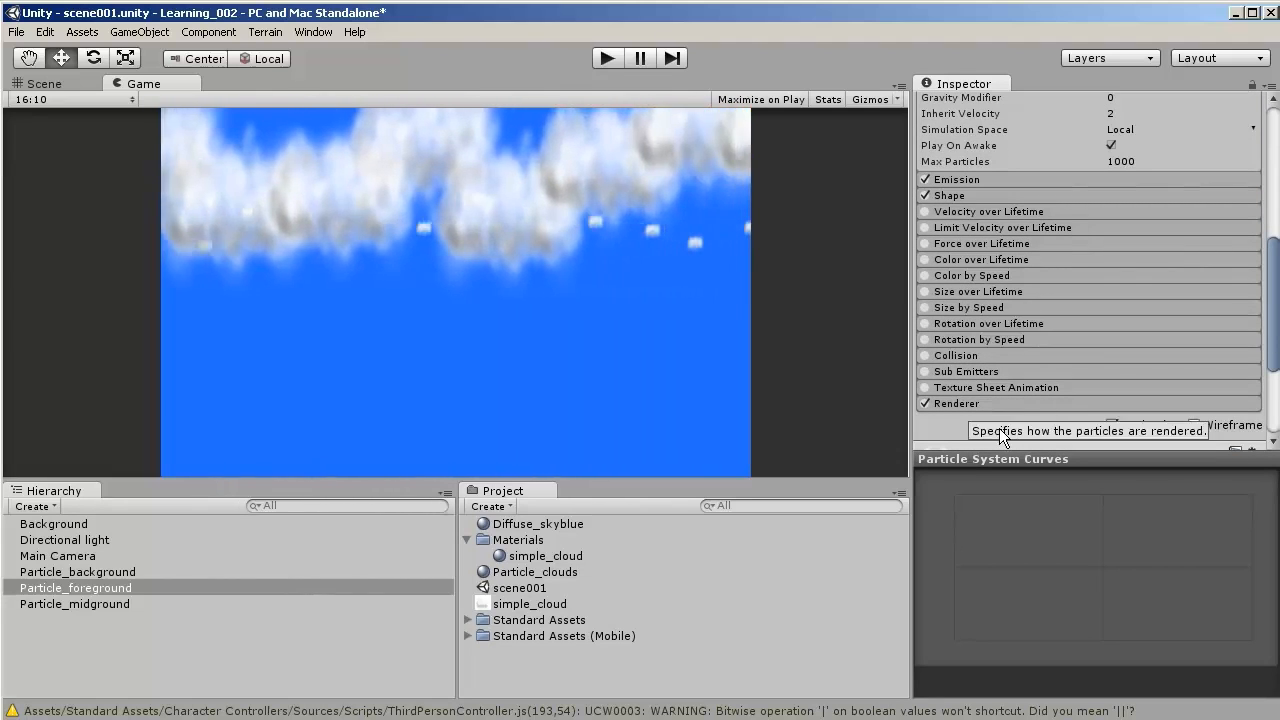
# - Try enabling Size over Lifetime with a Curve on Particle_foreground and raising the curve's first key, and disable the module again
pyautogui.click(1003, 292)
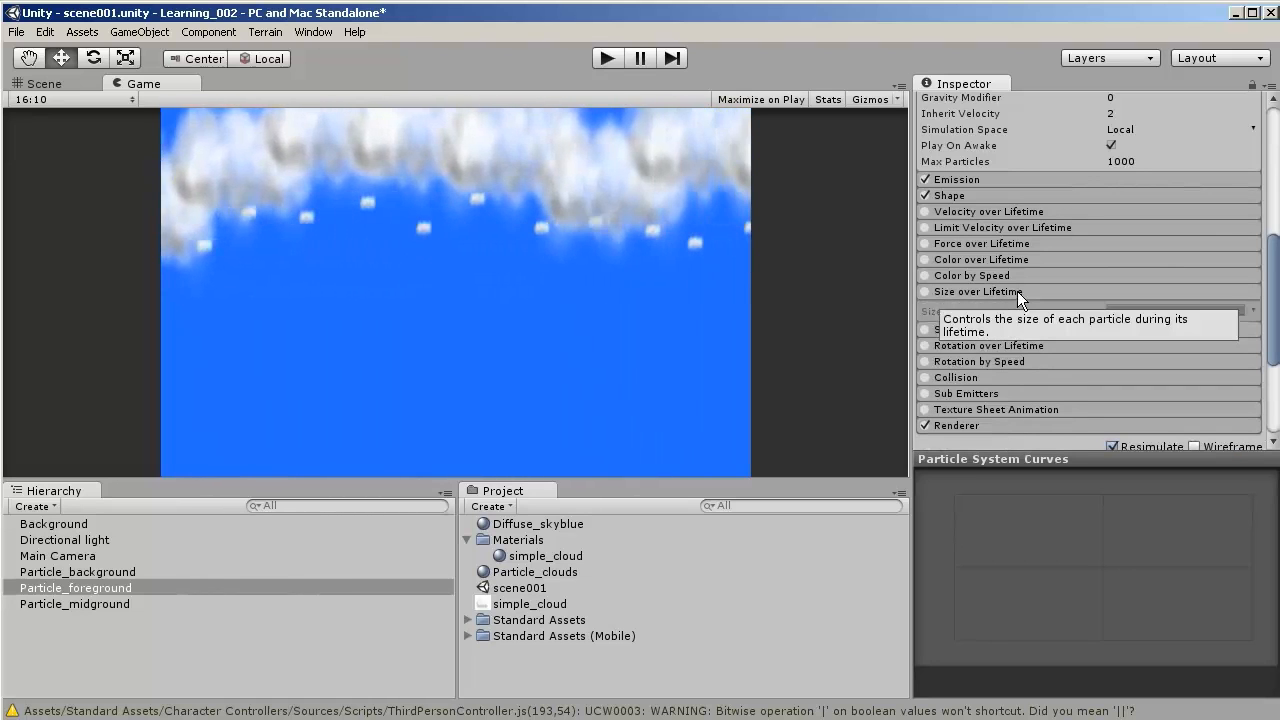
pyautogui.click(922, 291)
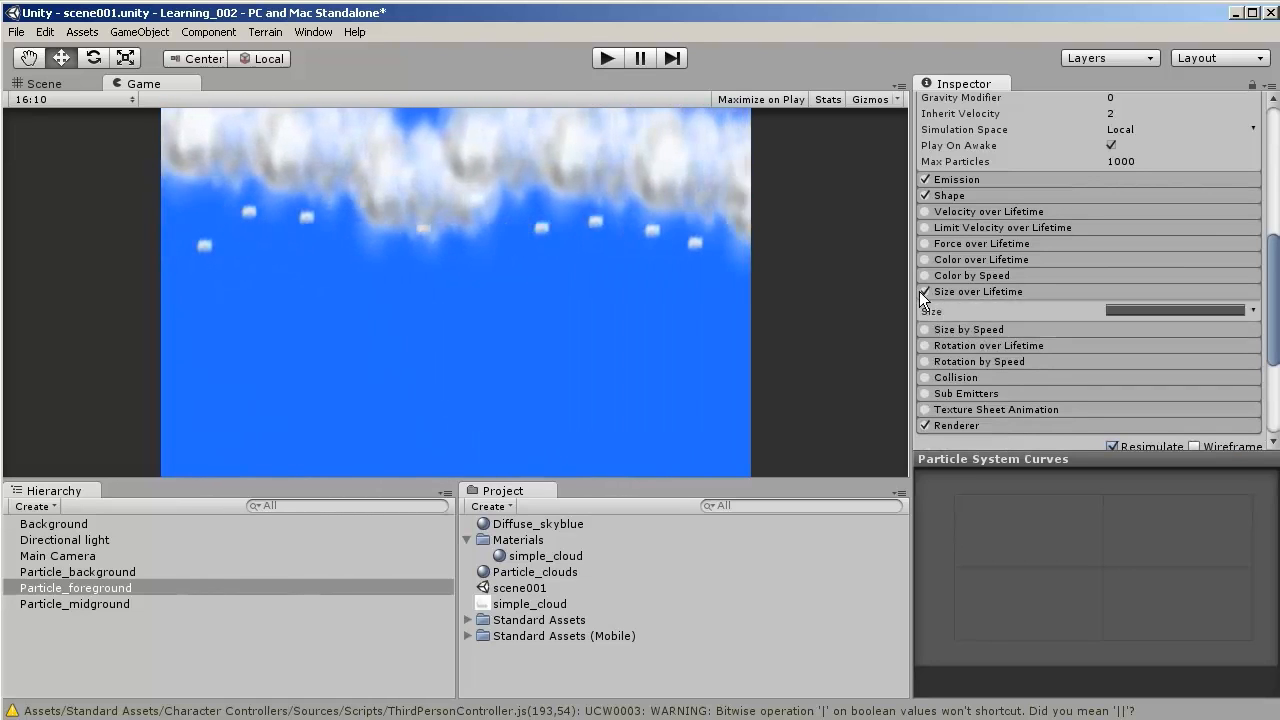
pyautogui.click(1250, 313)
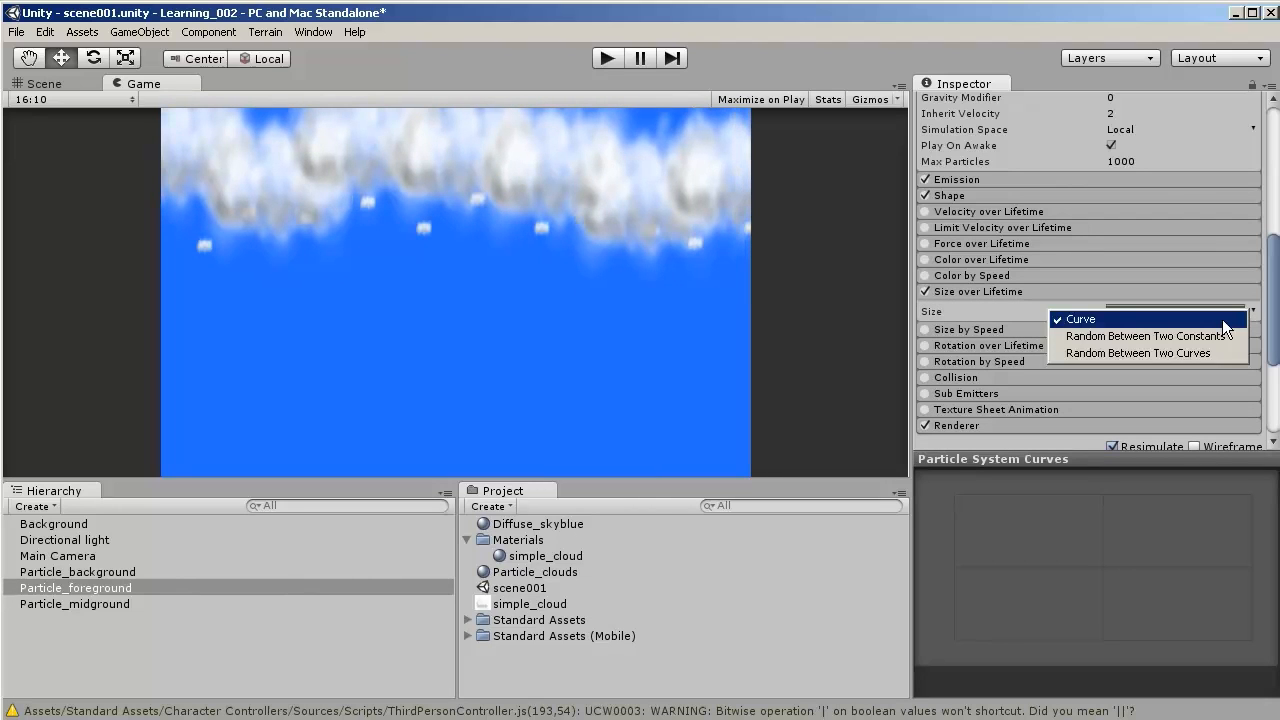
pyautogui.click(1222, 319)
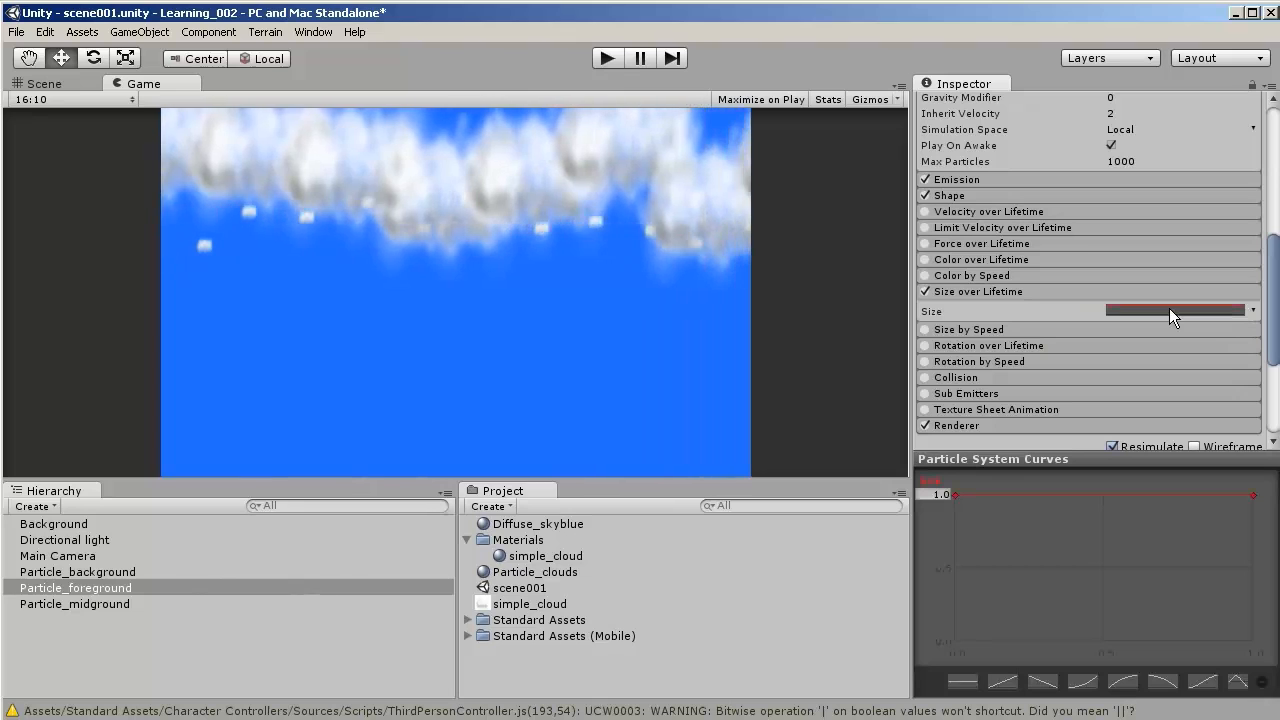
pyautogui.click(955, 496)
pyautogui.moveTo(954, 466); pyautogui.dragTo(943, 441)
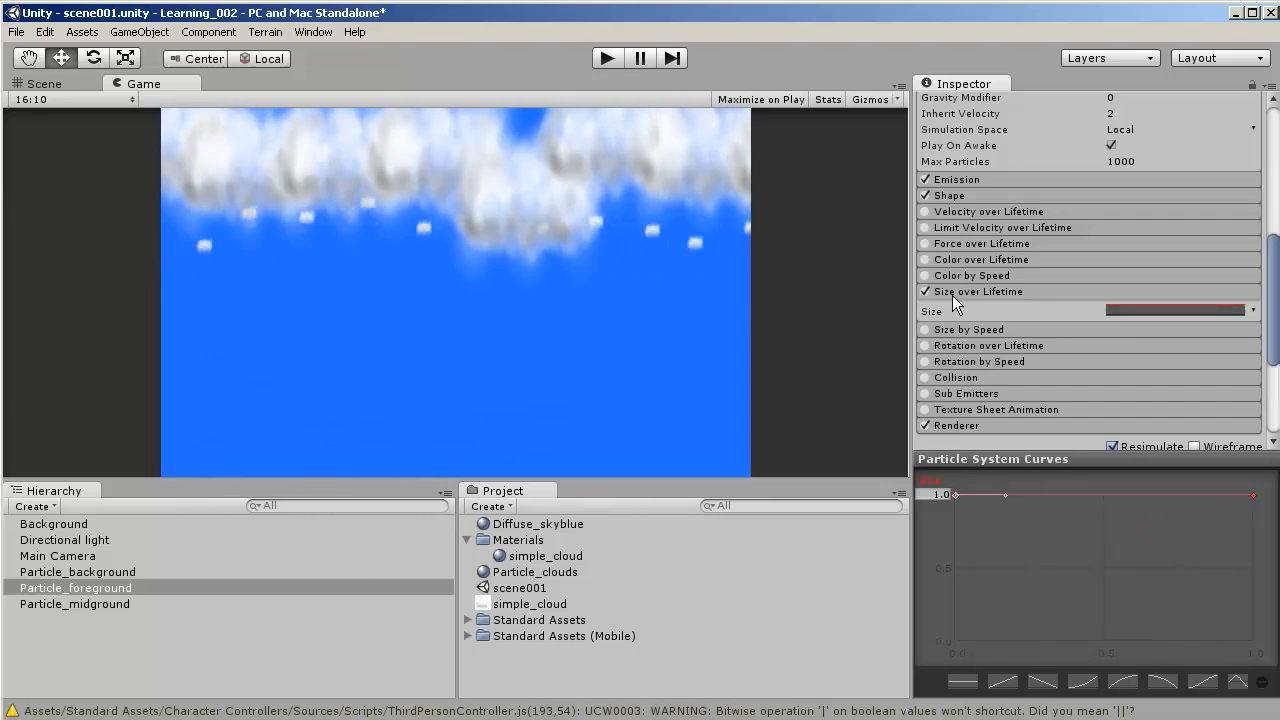
pyautogui.click(925, 290)
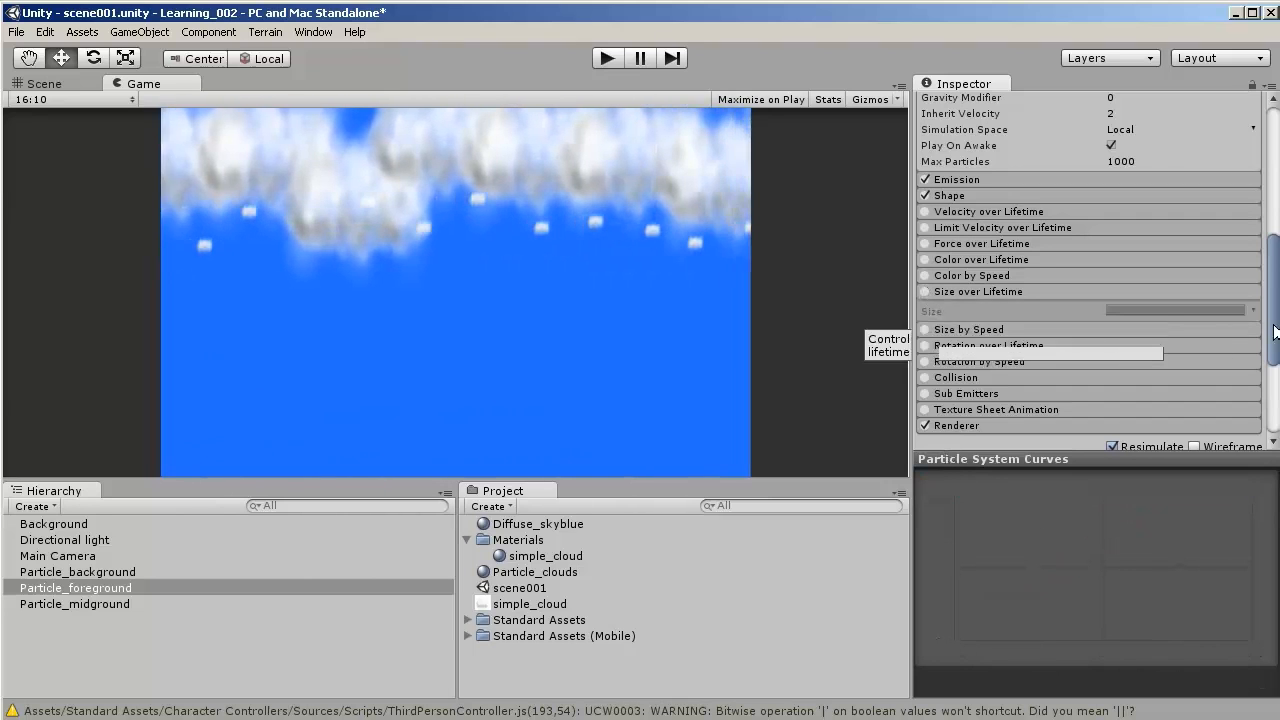
# - Try a transform scale of 2 on X, Y and Z for Particle_foreground, and set all three back to 1
pyautogui.scroll(10, 980, 300)
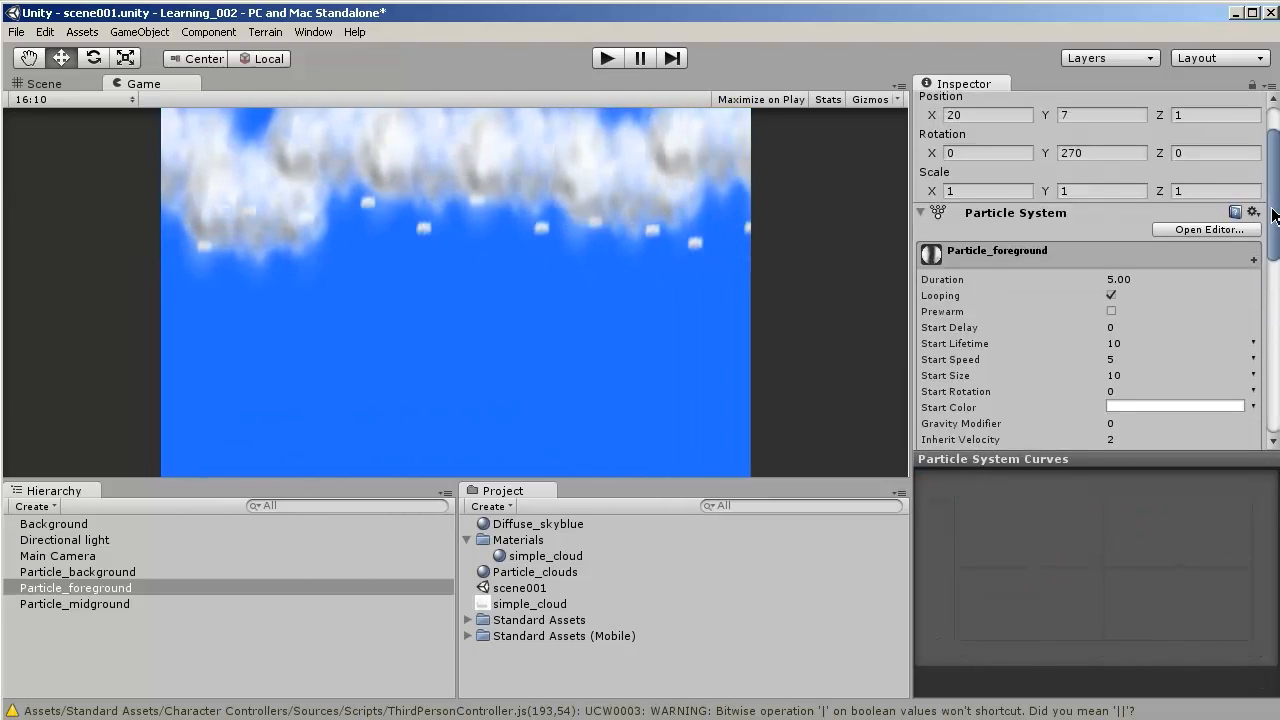
pyautogui.click(930, 189)
pyautogui.write('2')
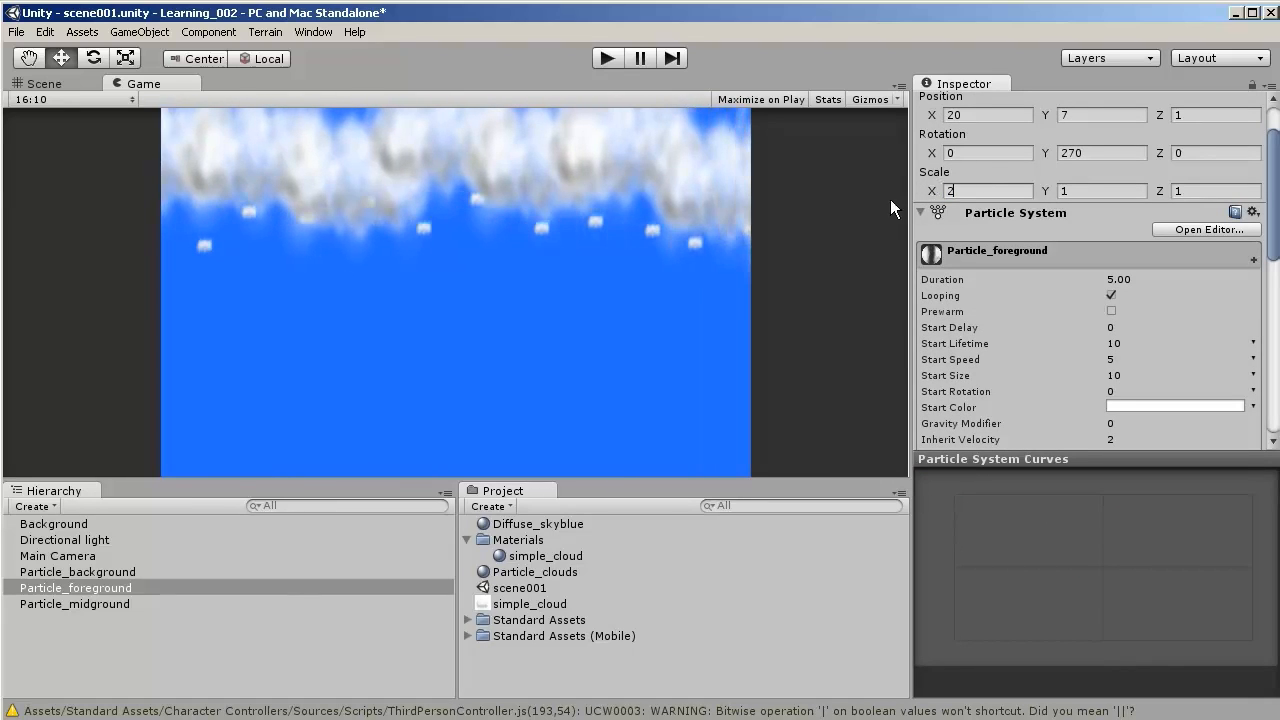
pyautogui.press('Tab')
pyautogui.write('2')
pyautogui.press('Tab')
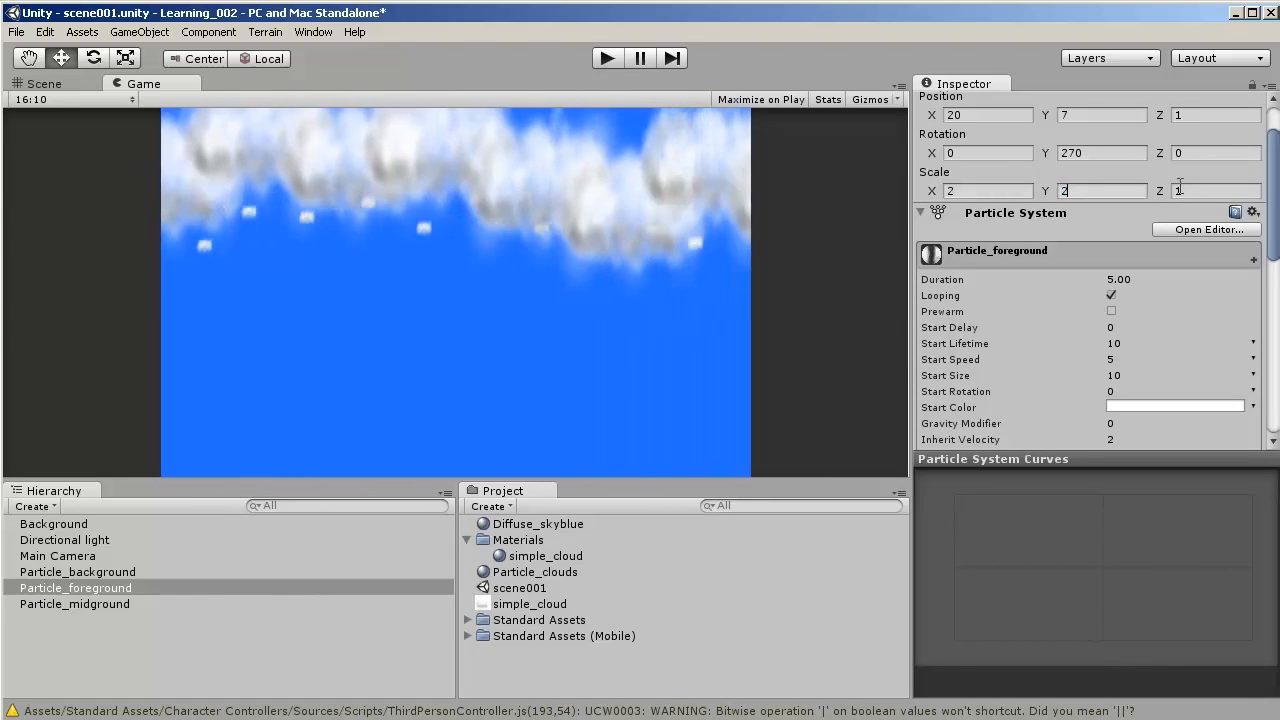
pyautogui.write('2')
pyautogui.moveTo(1189, 188); pyautogui.dragTo(902, 189)
pyautogui.write('111')
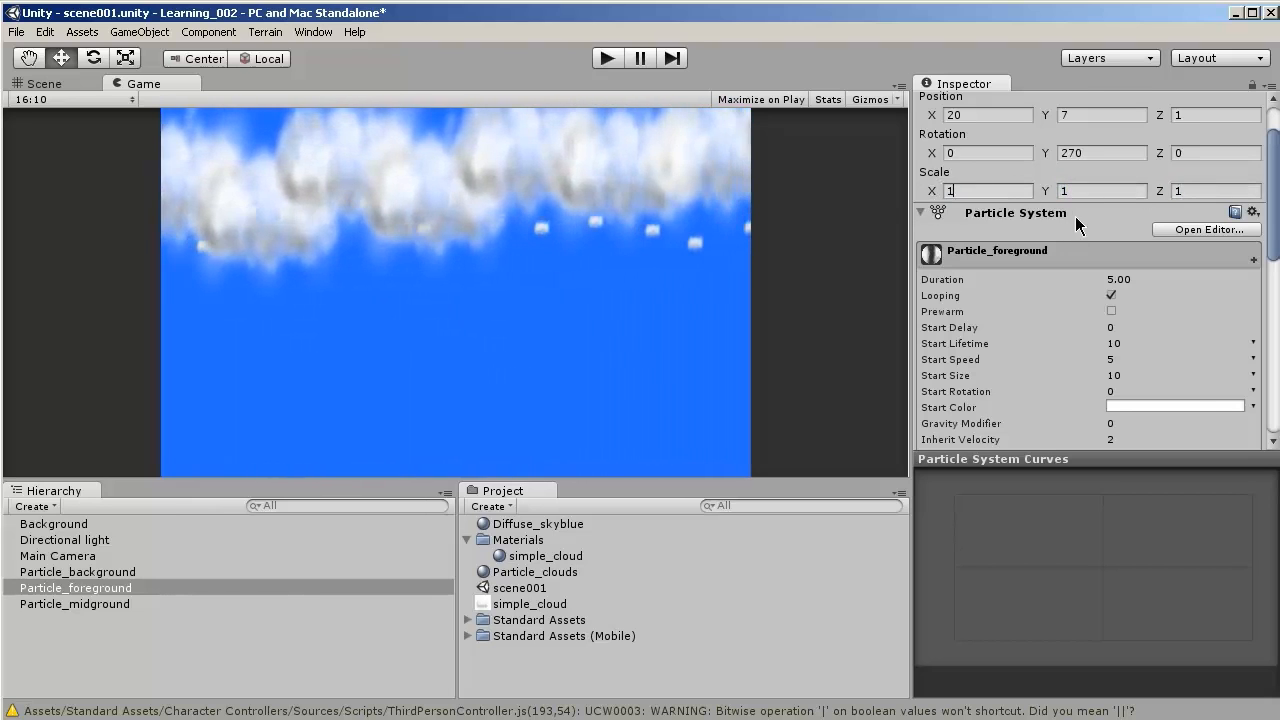
pyautogui.click(1076, 217)
pyautogui.moveTo(1271, 232); pyautogui.dragTo(1269, 186)
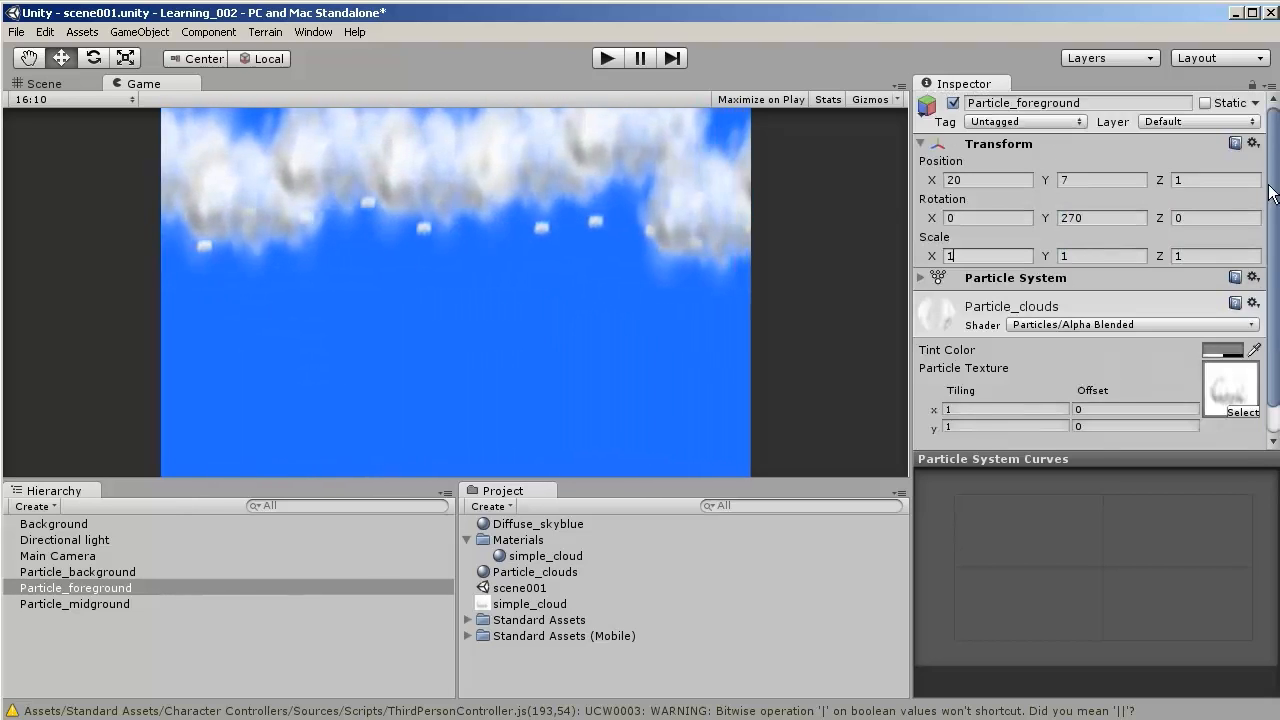
pyautogui.click(920, 277)
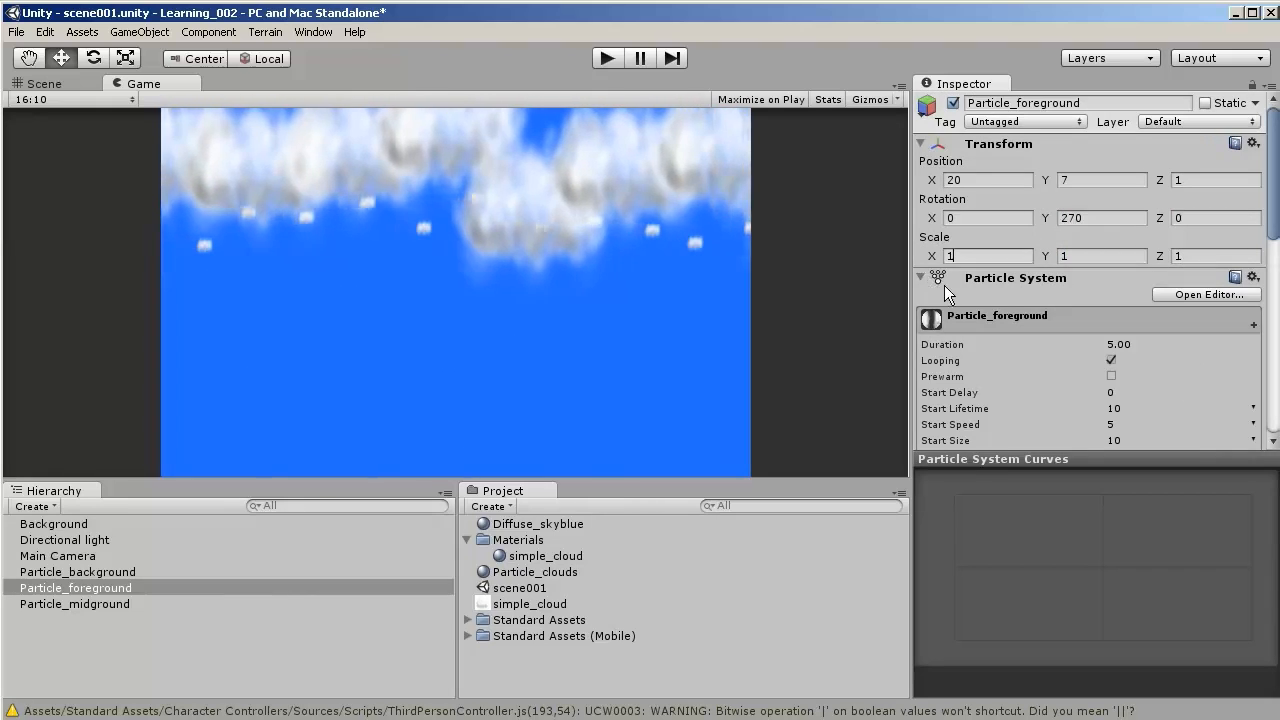
pyautogui.click(944, 283)
pyautogui.click(920, 277)
pyautogui.moveTo(1276, 228); pyautogui.dragTo(1268, 265)
pyautogui.moveTo(1266, 266); pyautogui.dragTo(1268, 282)
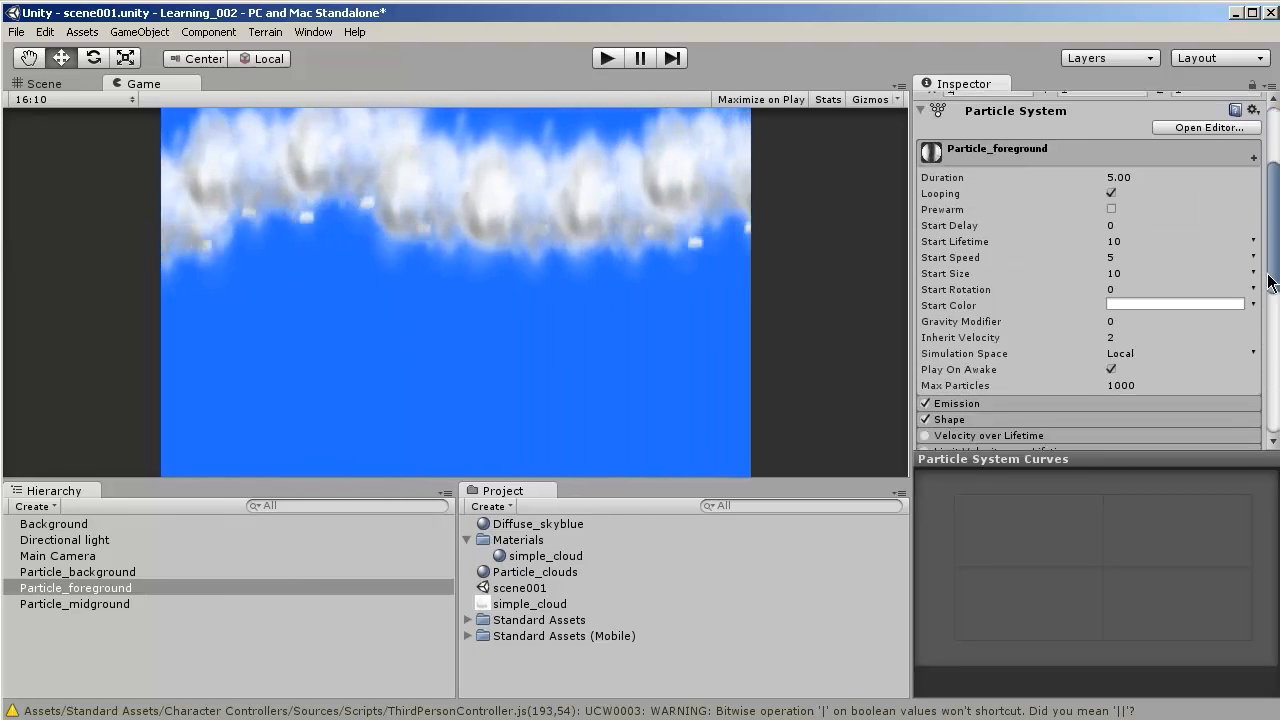
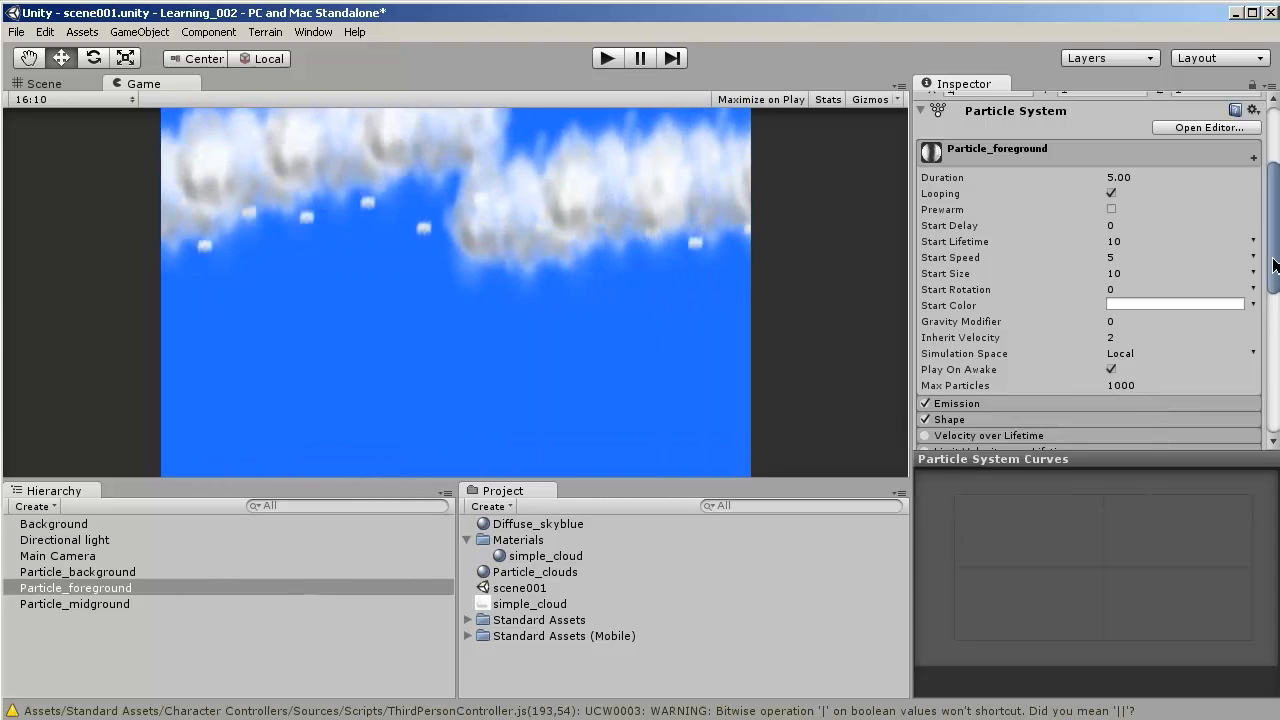
# - Set the Emission Rate of the Particle_foreground particle system to 0.7
pyautogui.scroll(-3, 1142, 301)
pyautogui.click(1076, 302)
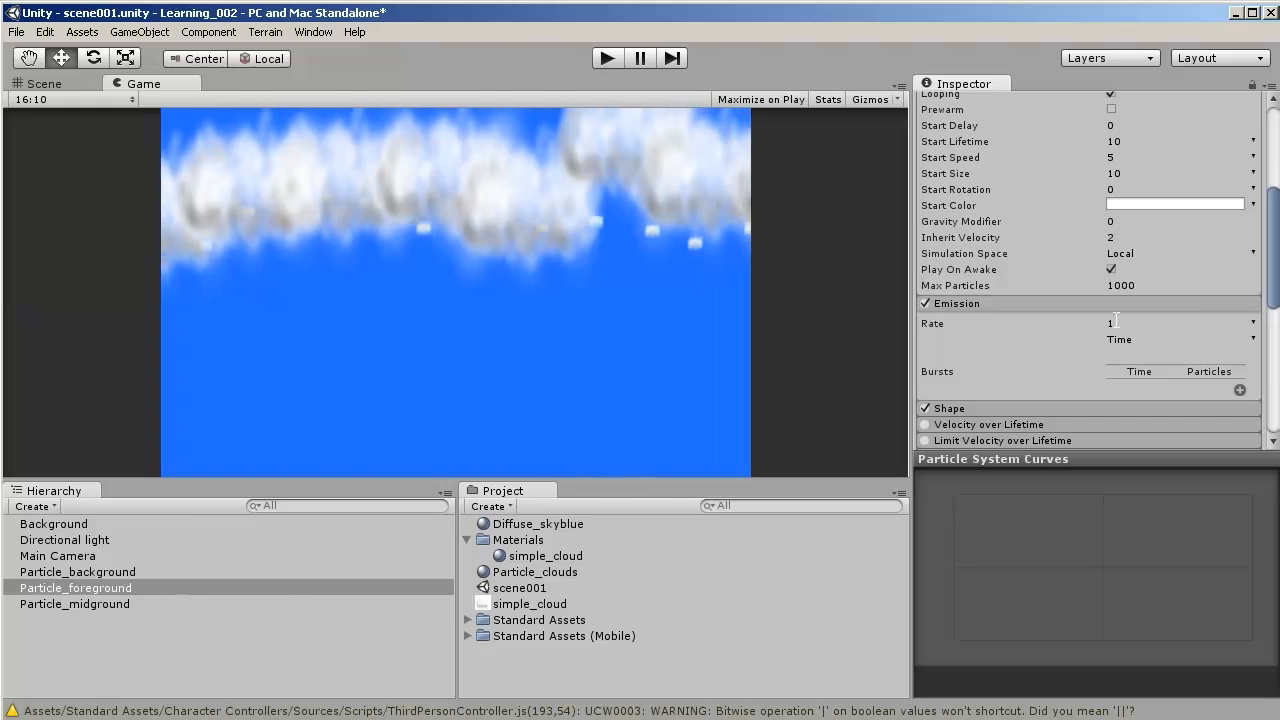
pyautogui.click(1130, 323)
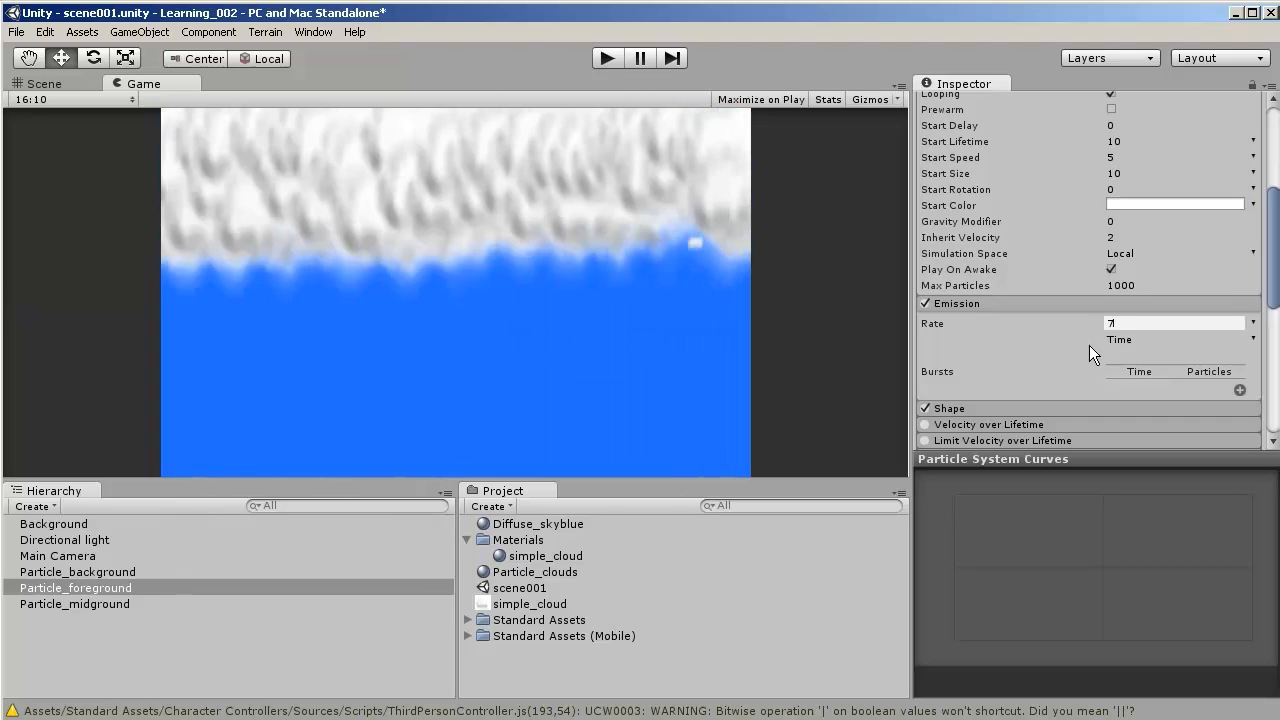
pyautogui.press('BackSpace')
pyautogui.press('BackSpace')
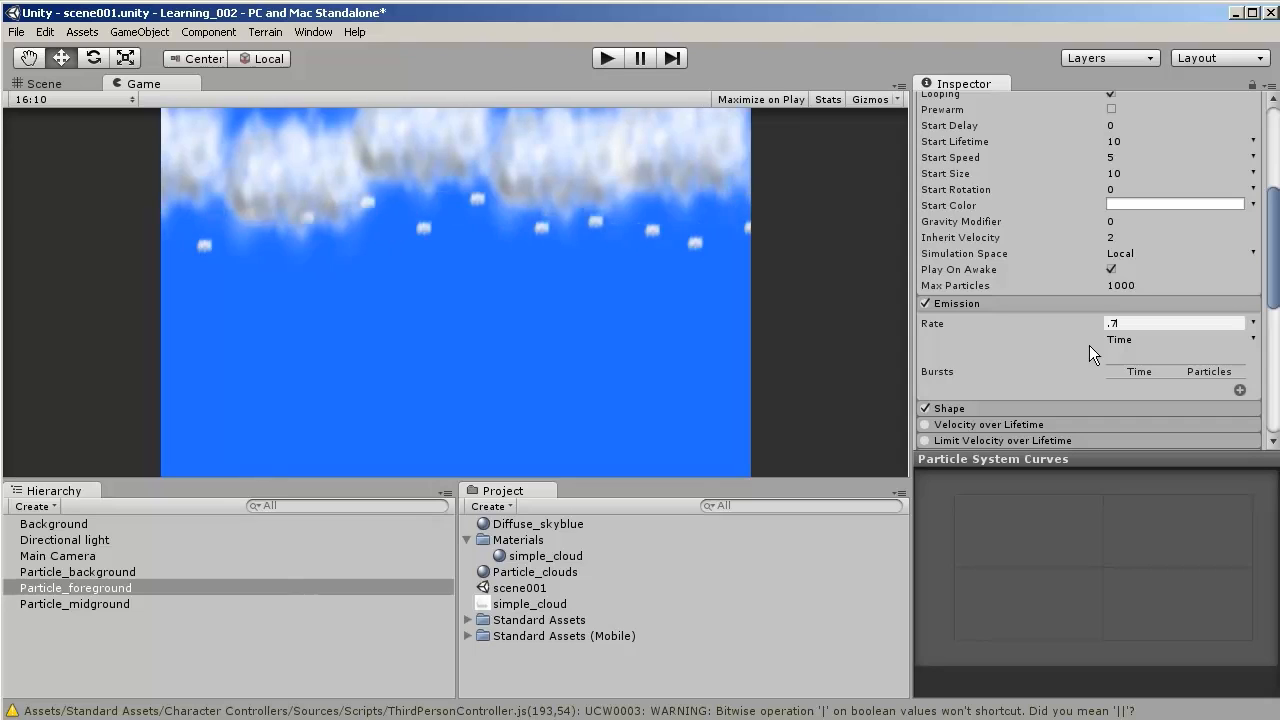
# - Change the Particle_clouds material's shader to Particles/Additive (Soft)
pyautogui.click(518, 602)
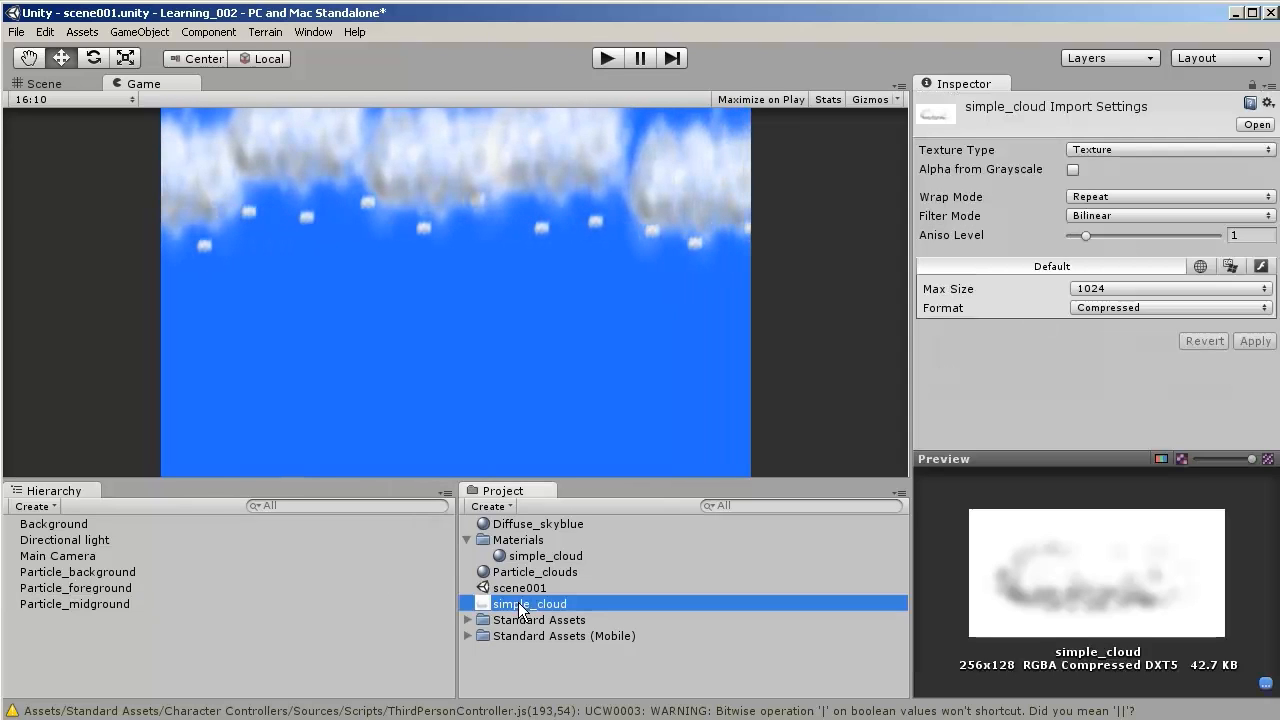
pyautogui.click(535, 572)
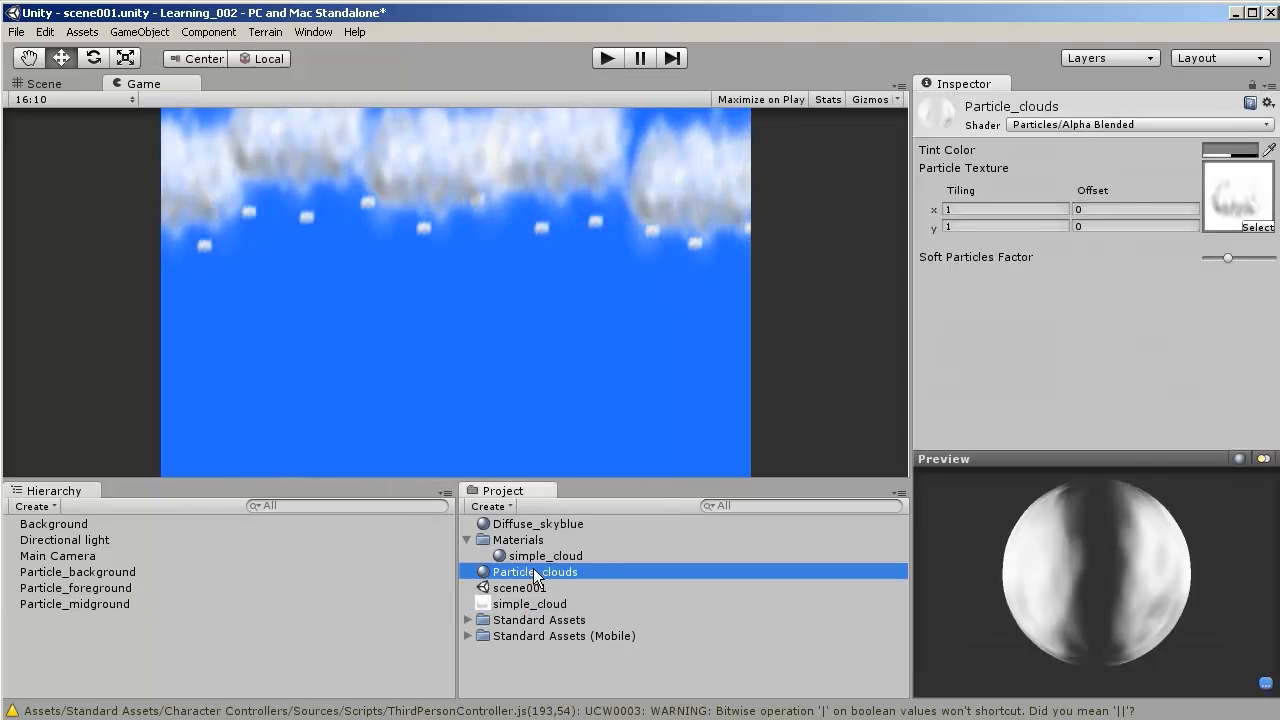
pyautogui.click(1231, 124)
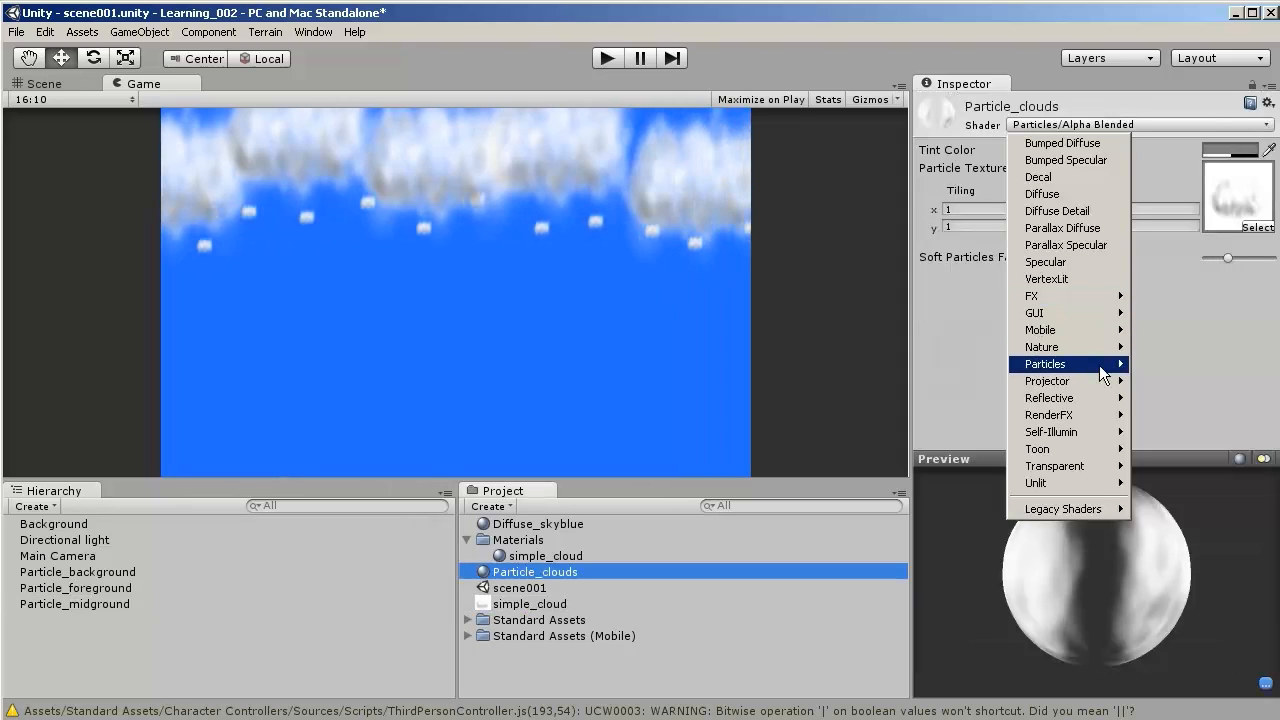
pyautogui.moveTo(1099, 365)
pyautogui.click(1180, 381)
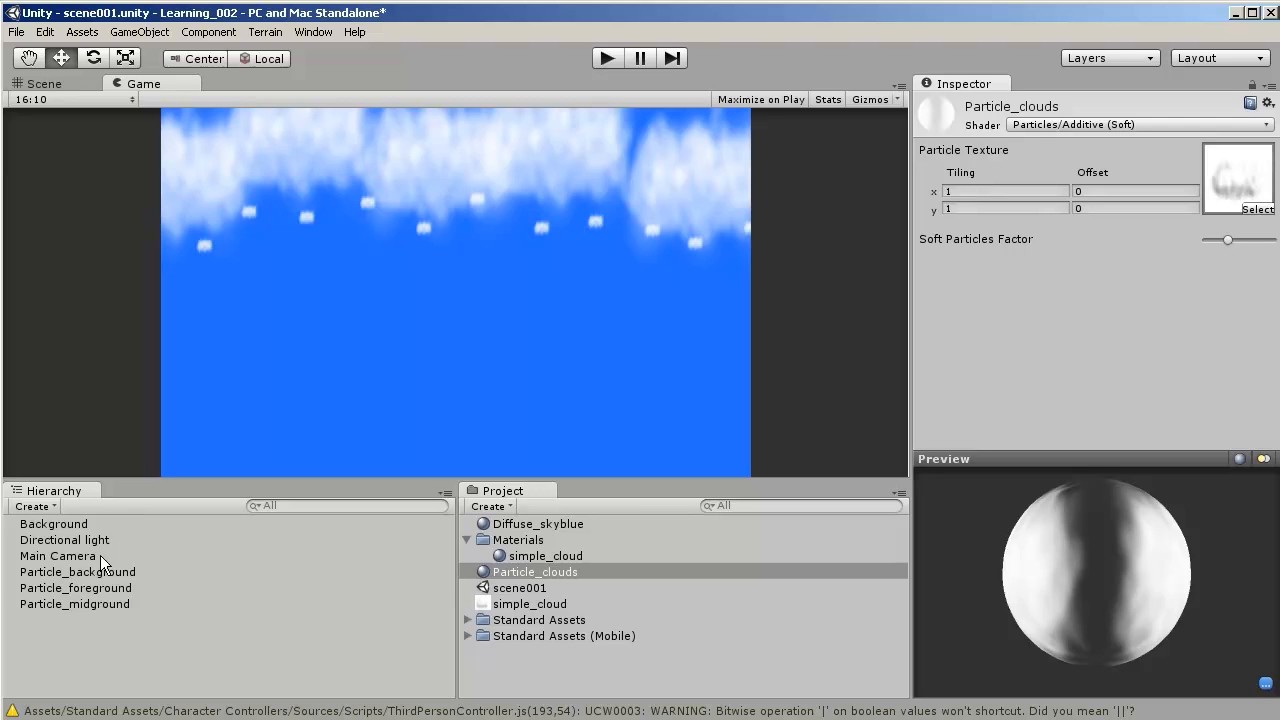
# - Review the particle settings and emission rate of Particle_foreground
pyautogui.click(90, 589)
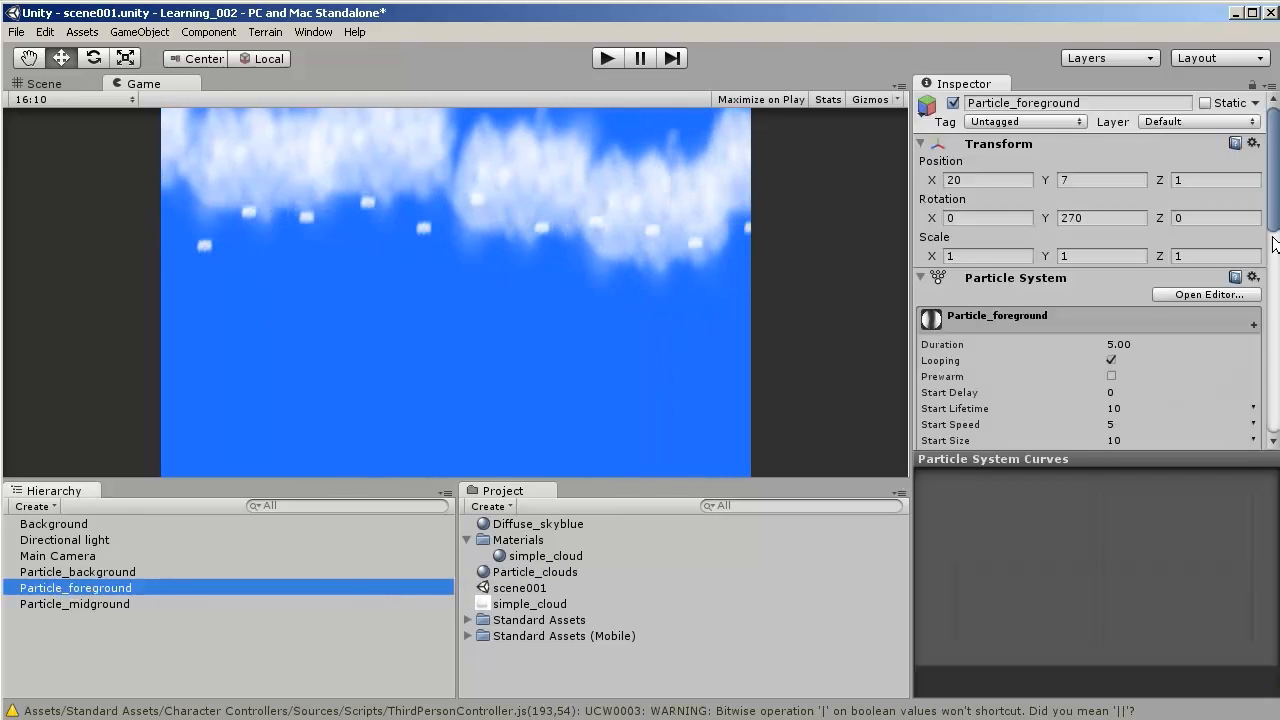
pyautogui.click(1274, 245)
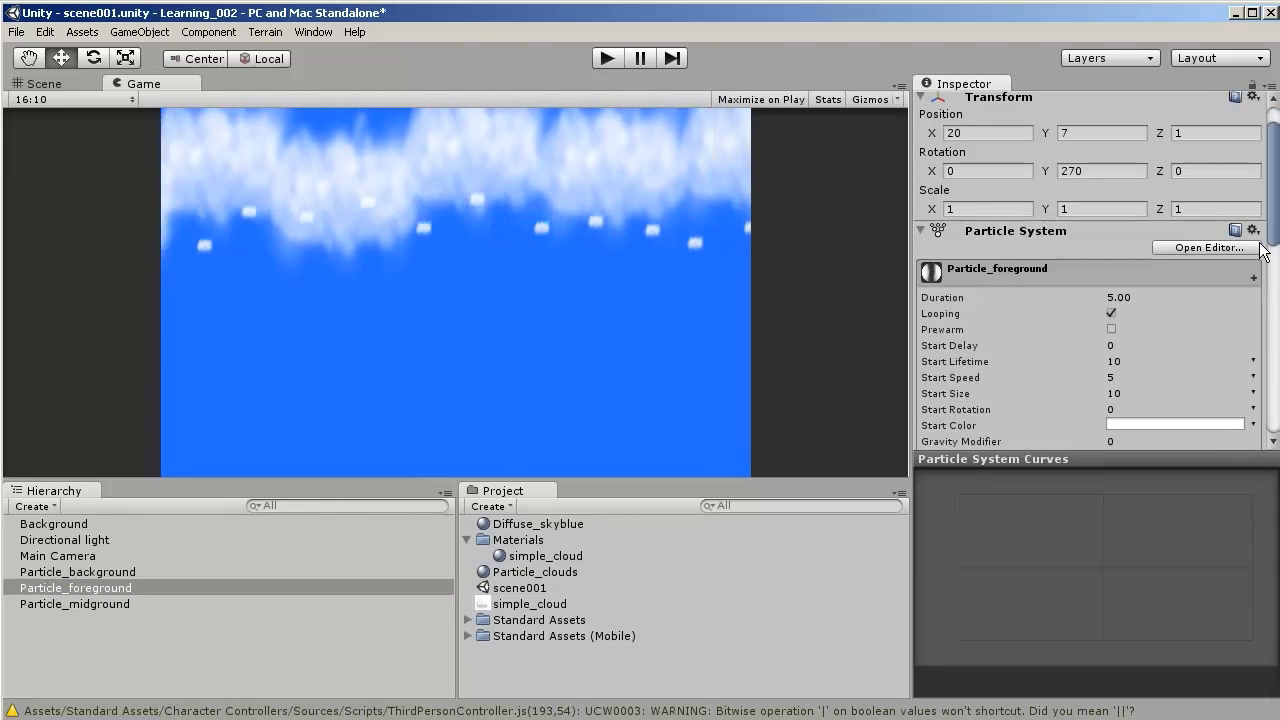
pyautogui.moveTo(1276, 243); pyautogui.dragTo(1276, 273)
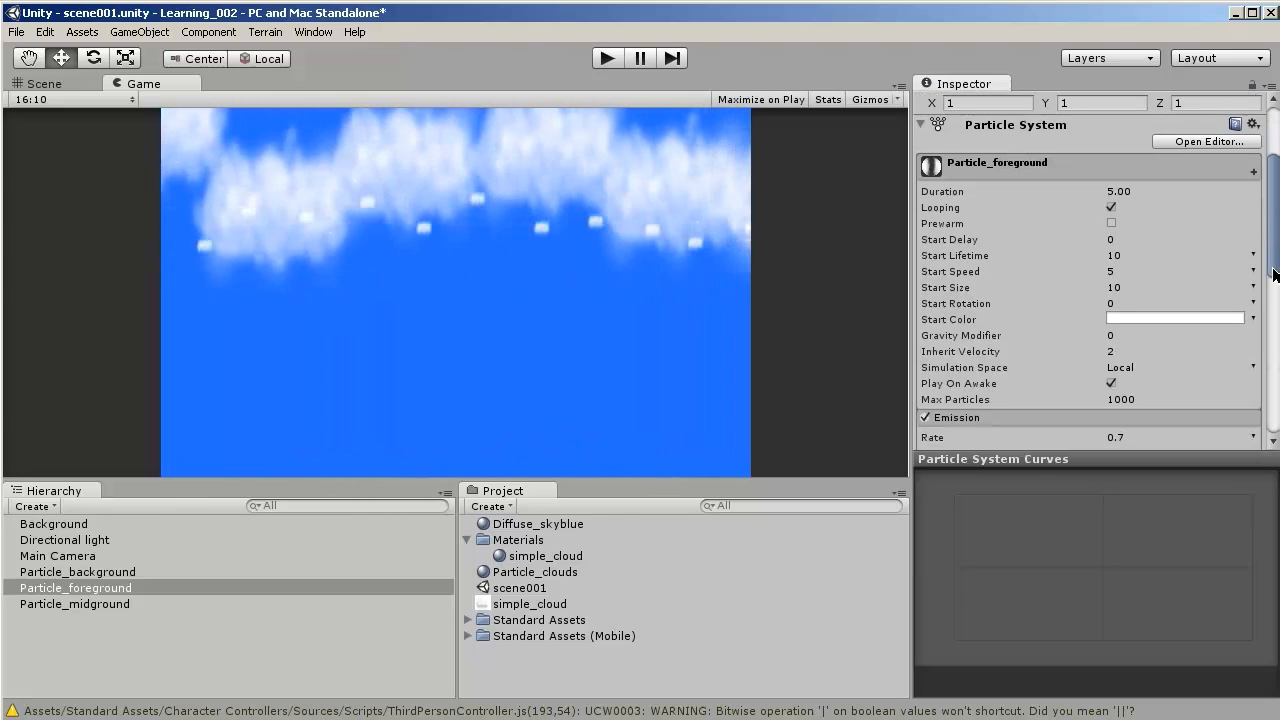
pyautogui.moveTo(1276, 273); pyautogui.dragTo(1276, 289)
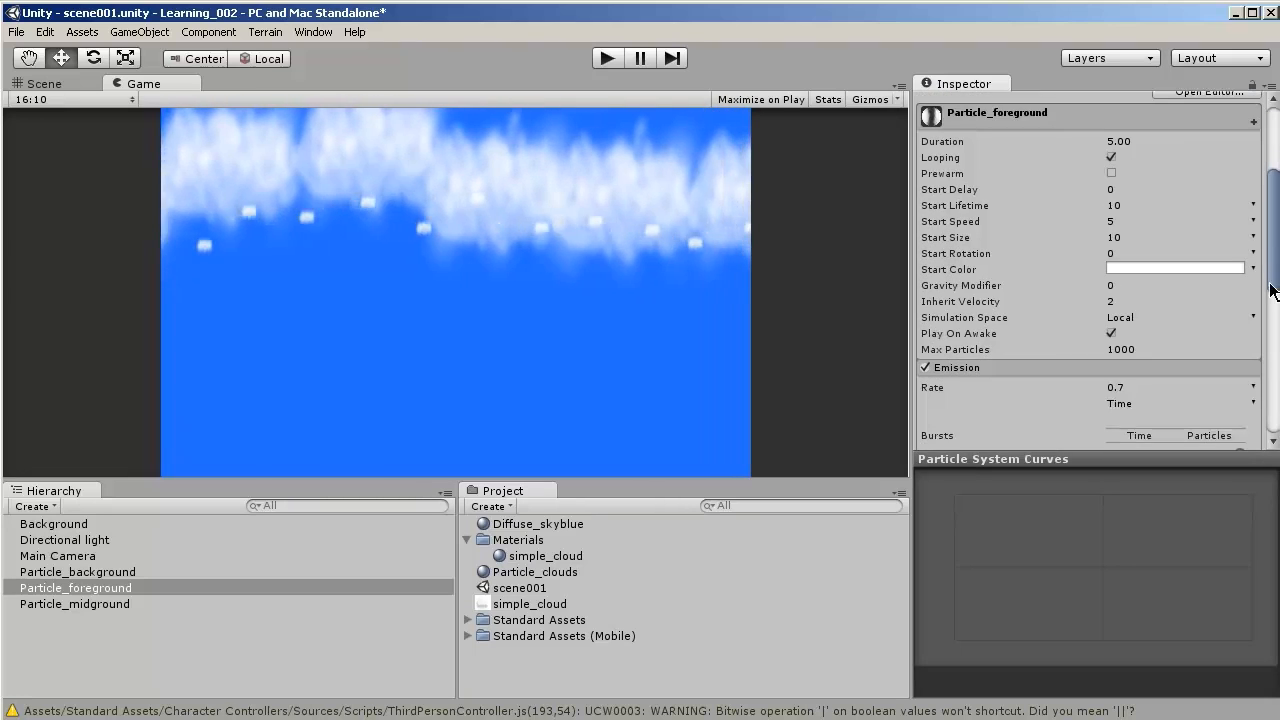
pyautogui.click(110, 578)
pyautogui.click(108, 589)
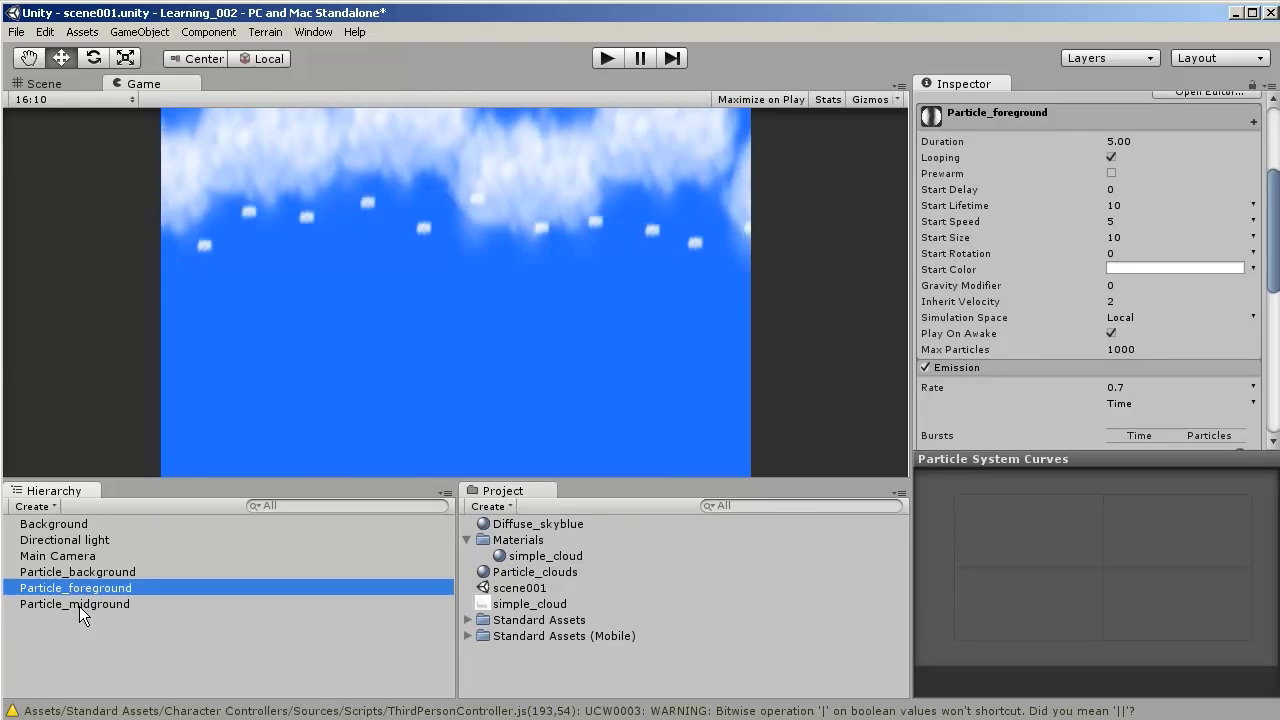
# - Try Start Size 7 on the Particle_midground particle system, and settle on a Start Size of 5
pyautogui.click(79, 605)
pyautogui.click(1113, 238)
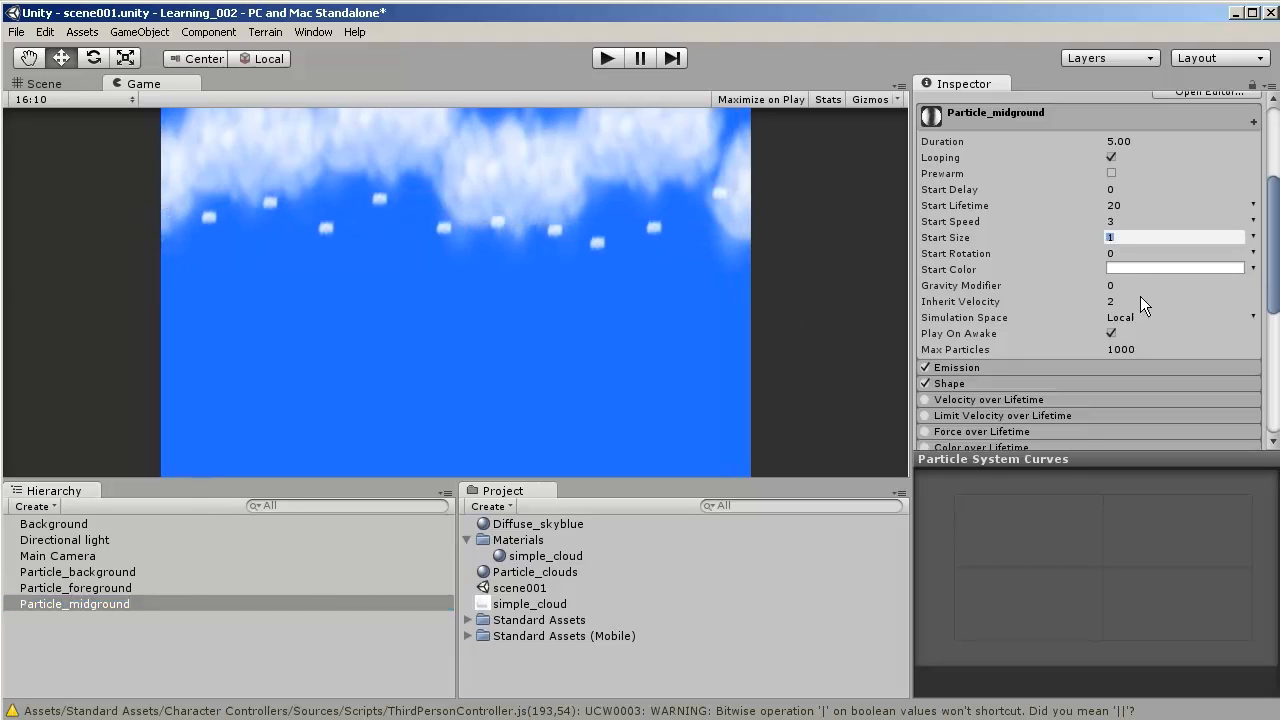
pyautogui.write('5')
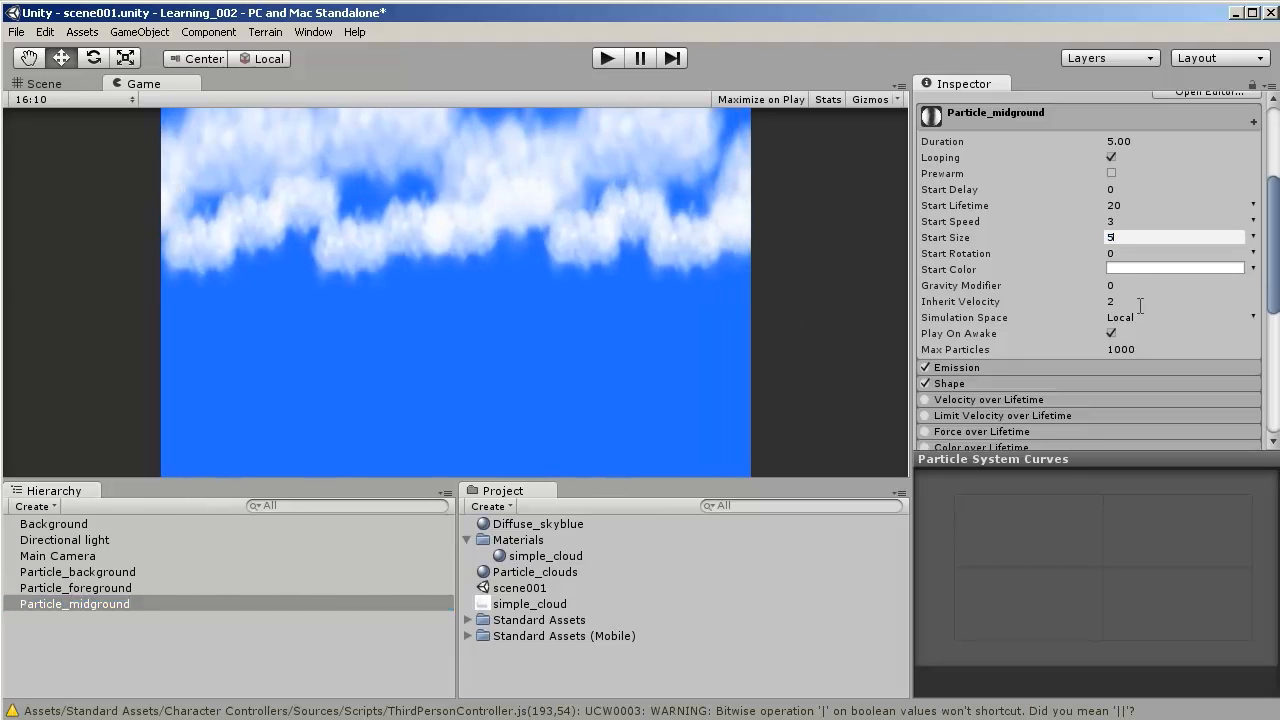
pyautogui.press('BackSpace')
pyautogui.write('7')
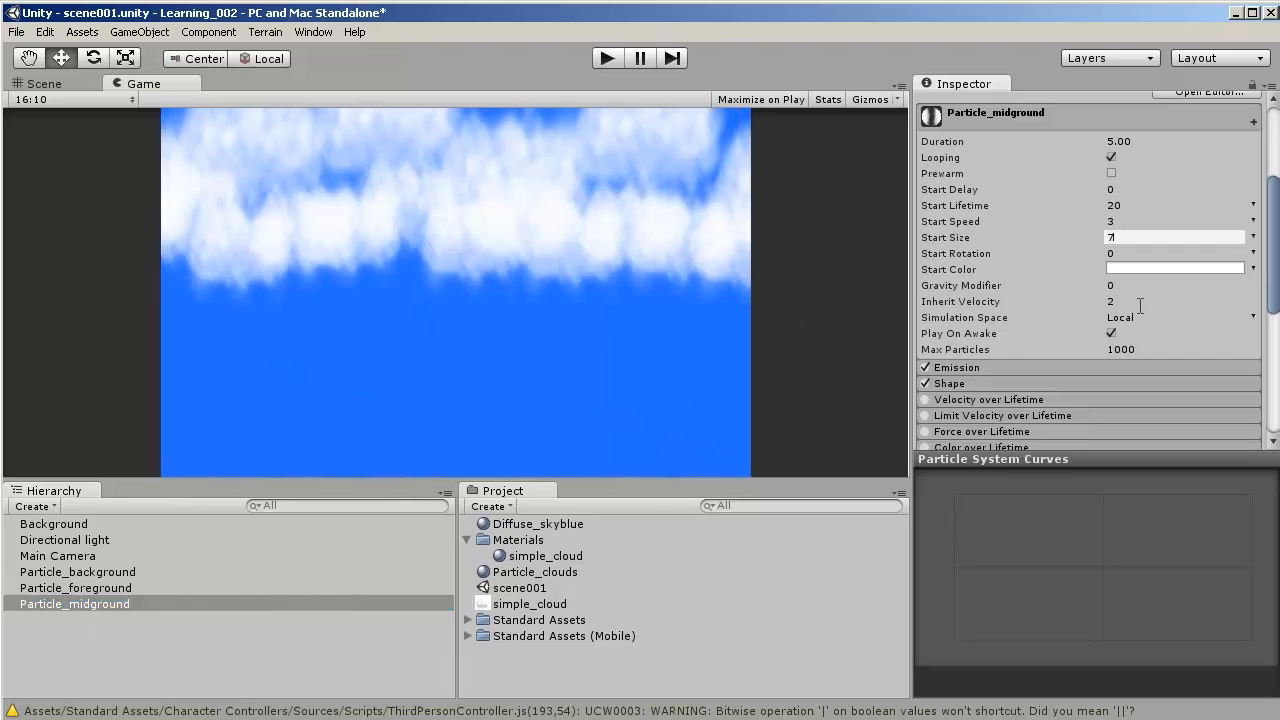
pyautogui.press('BackSpace')
pyautogui.write('5')
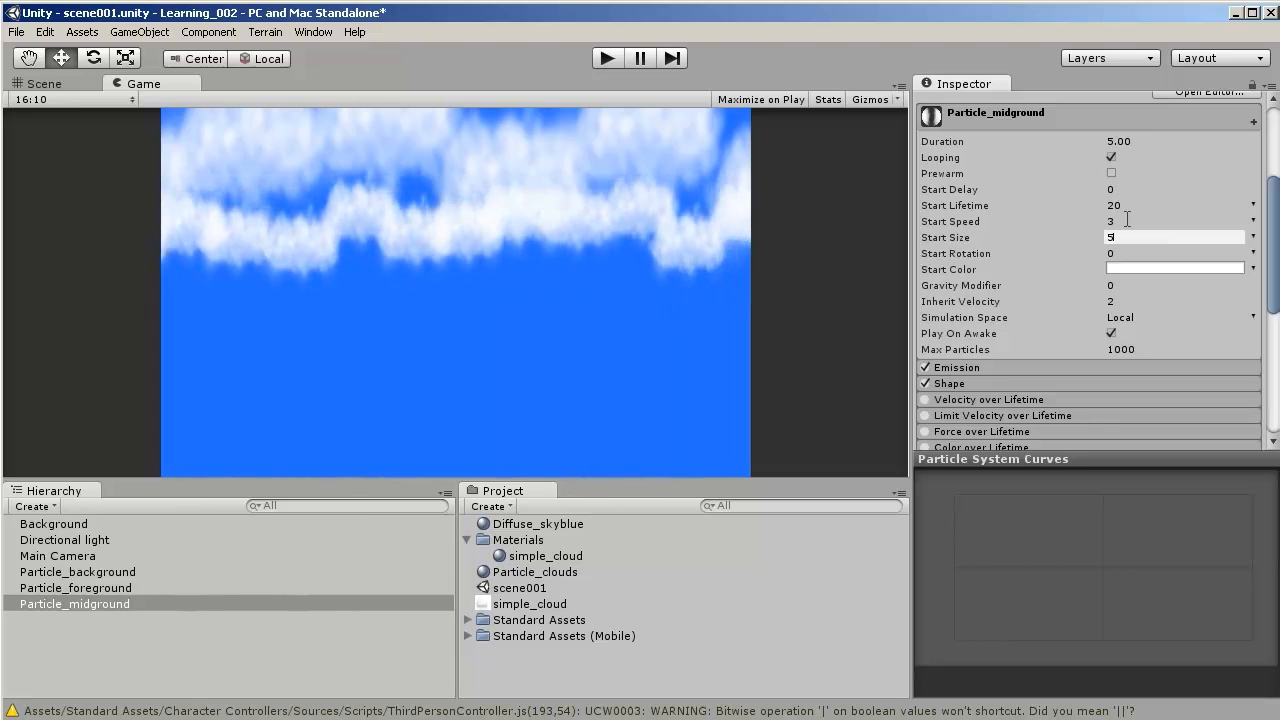
# - Set the Emission Rate of the Particle_midground particle system to 0.7
pyautogui.click(97, 587)
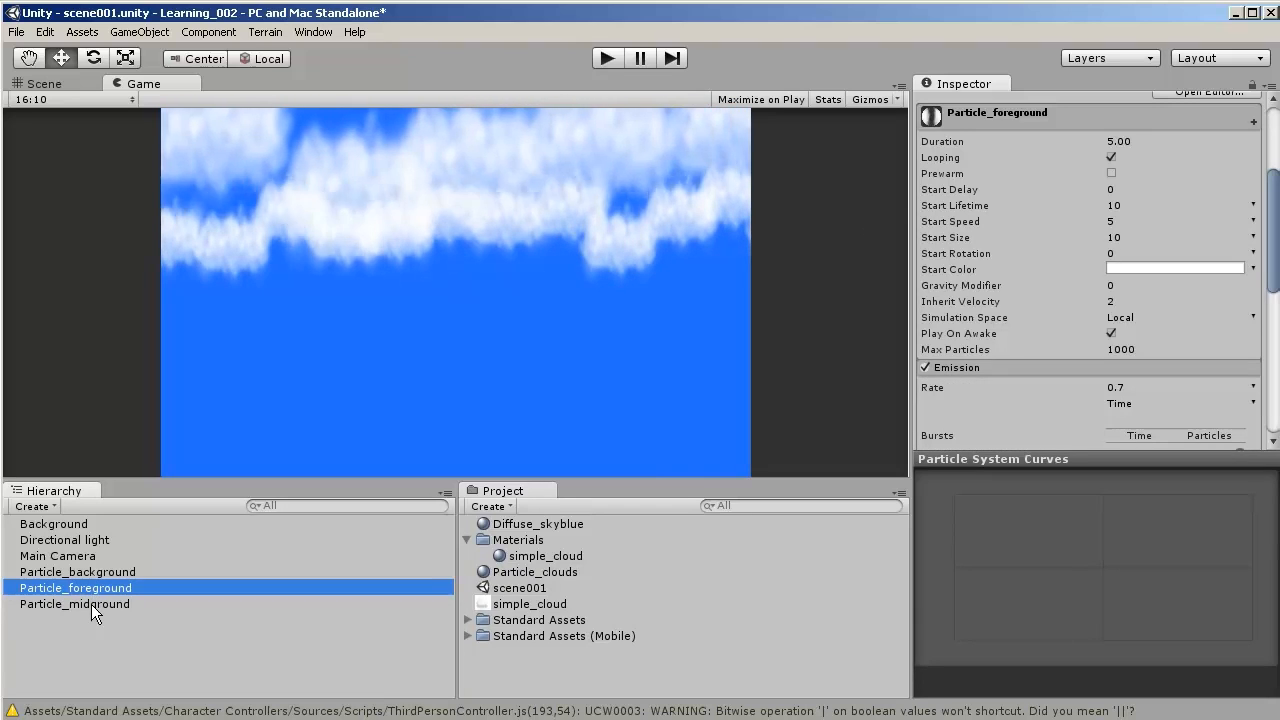
pyautogui.click(91, 604)
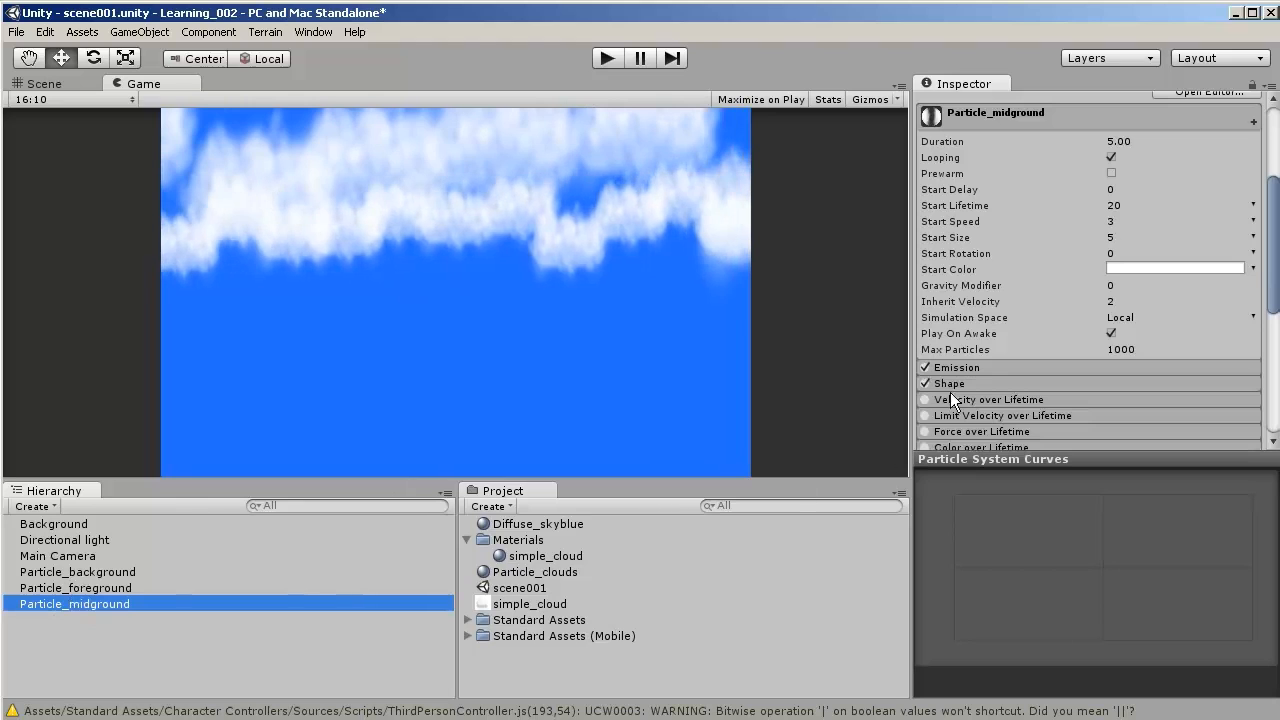
pyautogui.click(992, 368)
pyautogui.click(1131, 387)
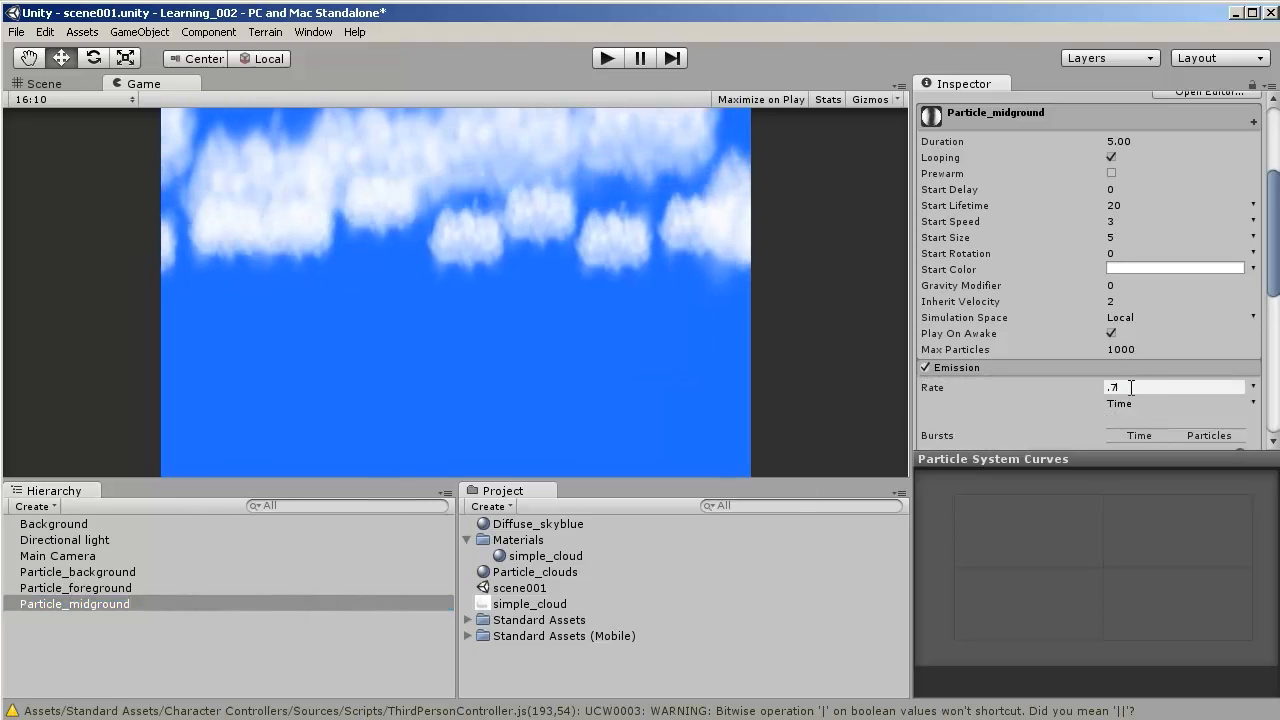
# - Set the Emission Rate of the Particle_background particle system to 0.7
pyautogui.click(173, 571)
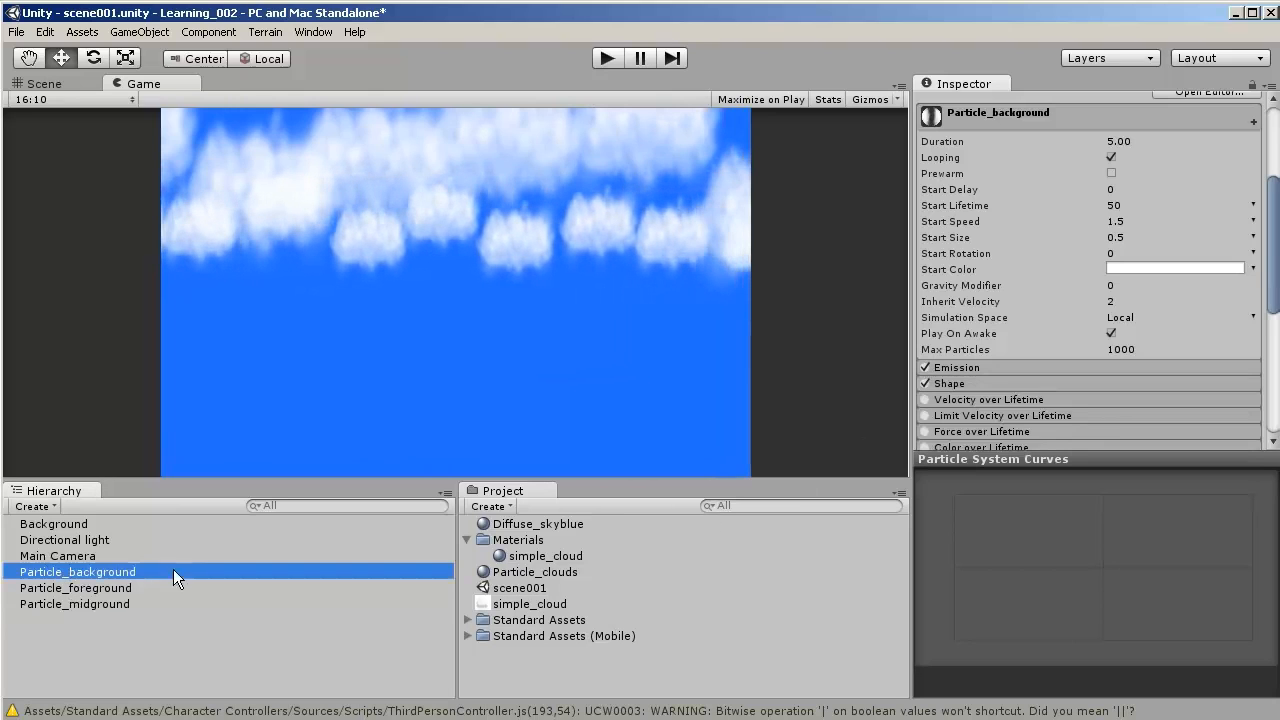
pyautogui.click(1029, 368)
pyautogui.click(1113, 387)
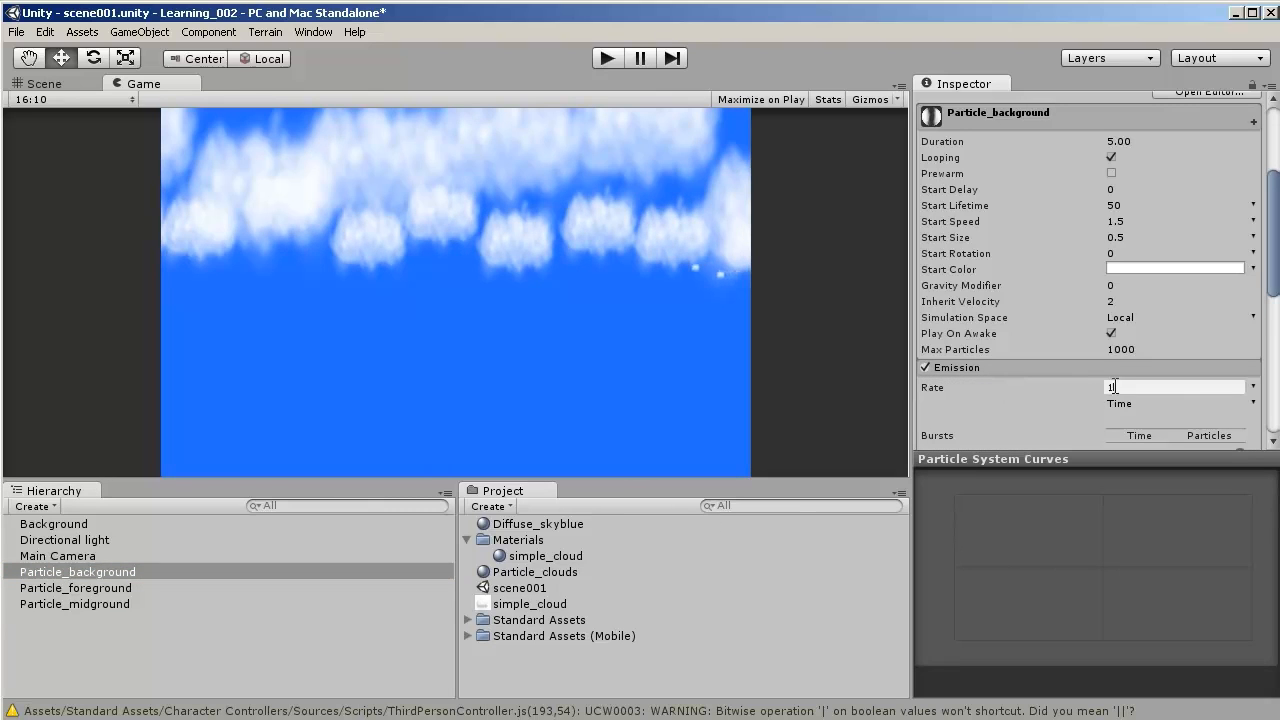
pyautogui.write('.7')
# - Increase the Start Size of the Particle_midground particle system to 6
pyautogui.click(118, 598)
pyautogui.click(118, 586)
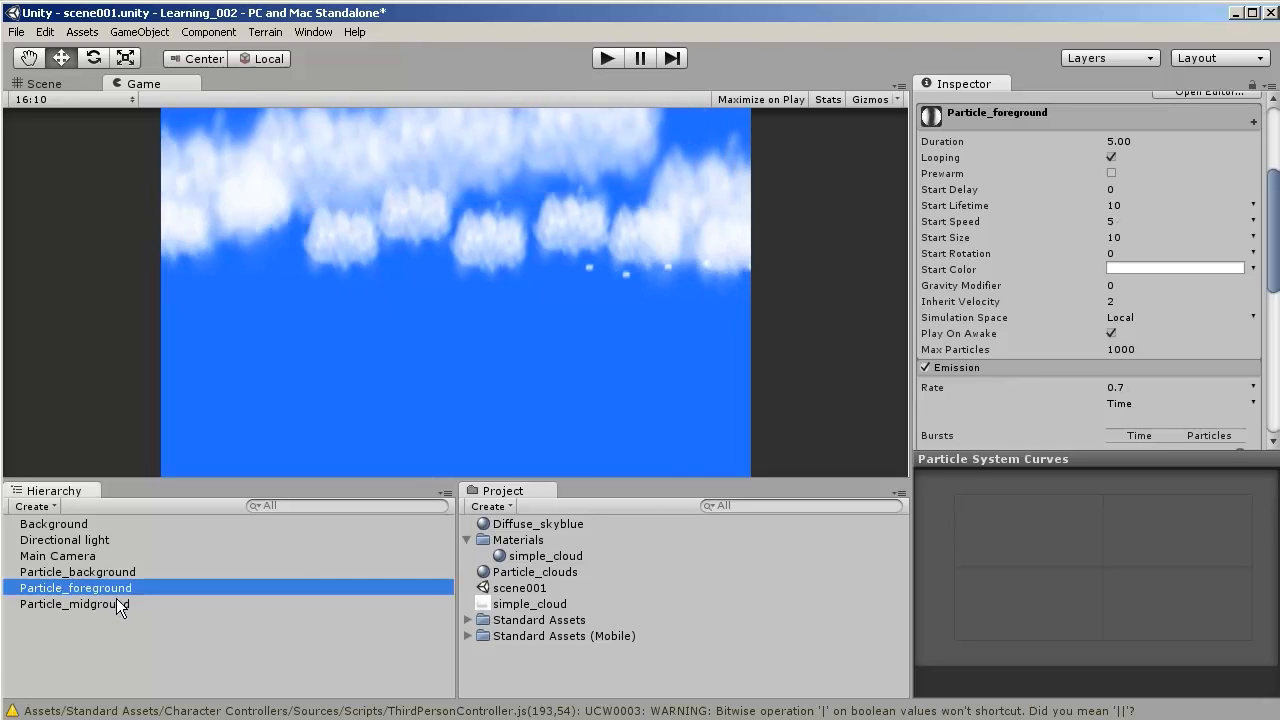
pyautogui.click(115, 602)
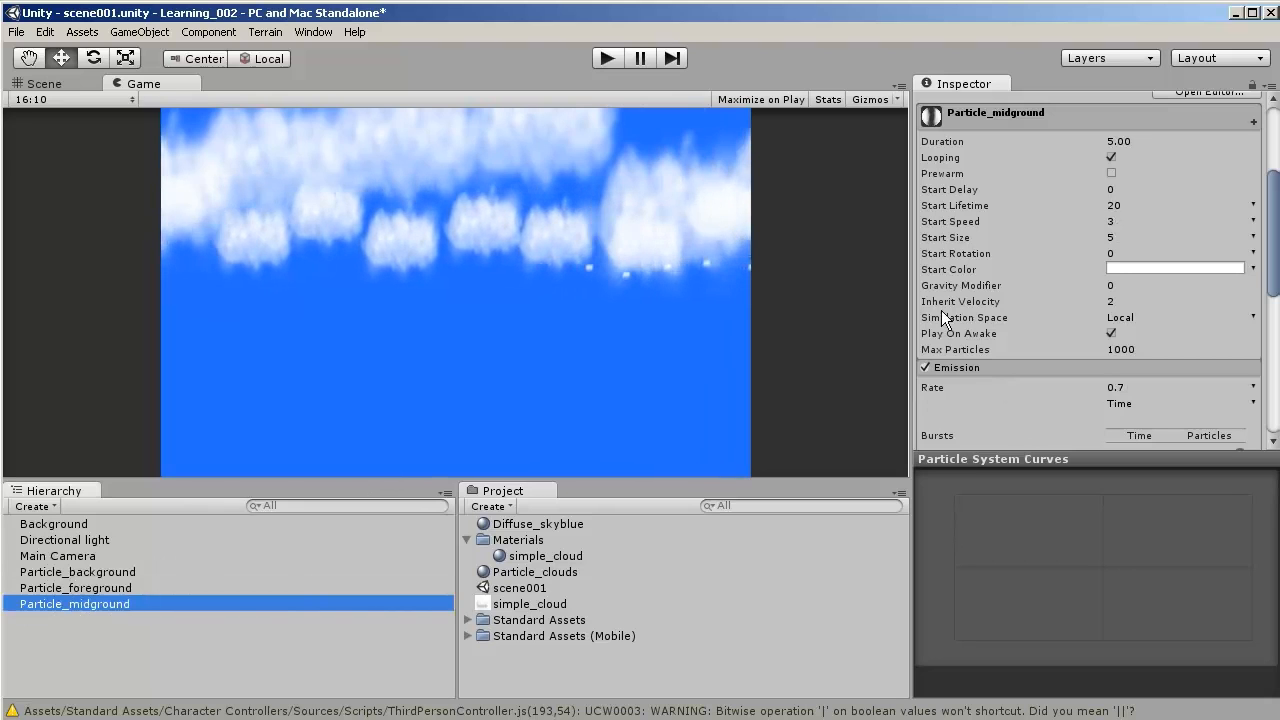
pyautogui.moveTo(1121, 238); pyautogui.dragTo(1095, 231)
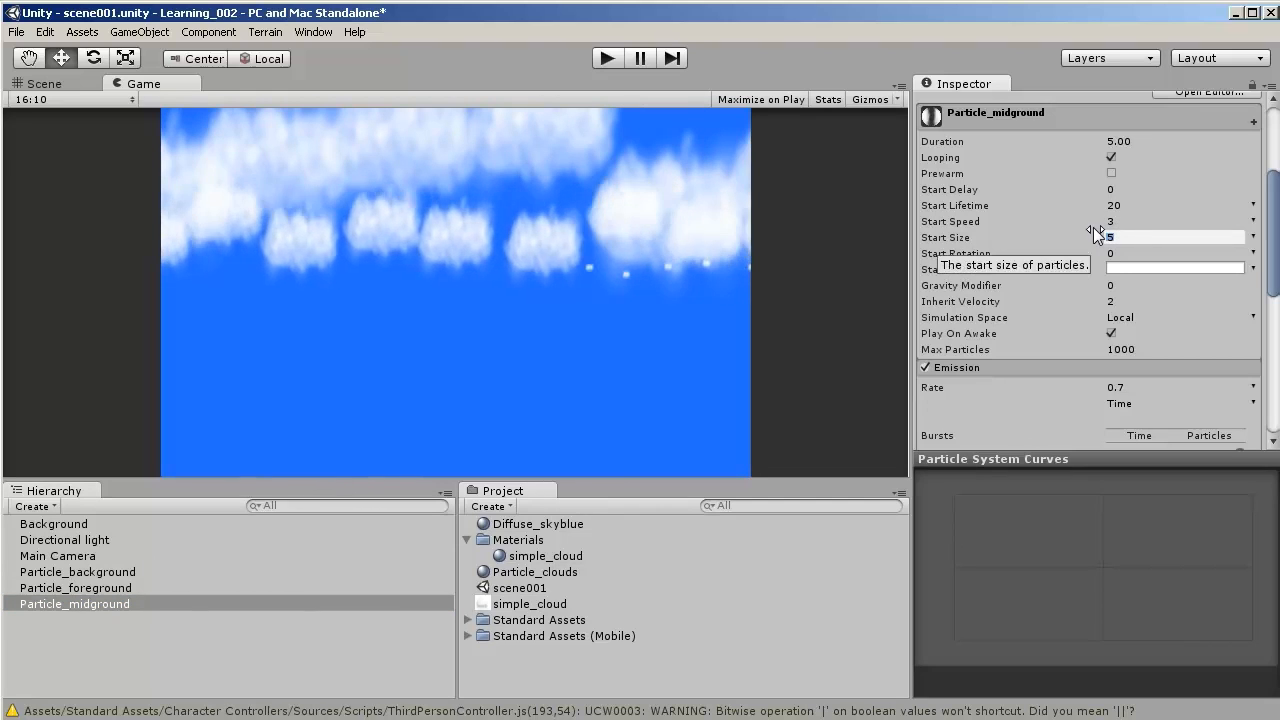
pyautogui.write('6')
# - Set the Start Size of the Particle_background particle system to 3
pyautogui.click(75, 589)
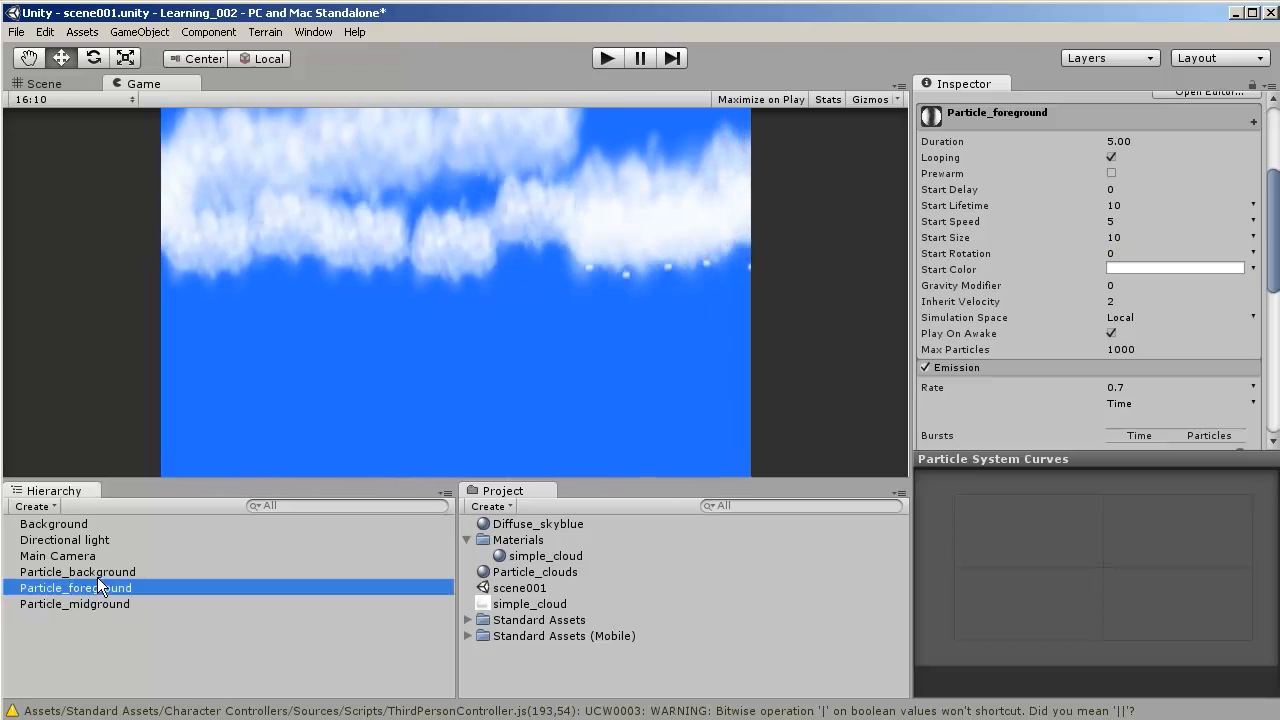
pyautogui.click(97, 573)
pyautogui.click(1137, 238)
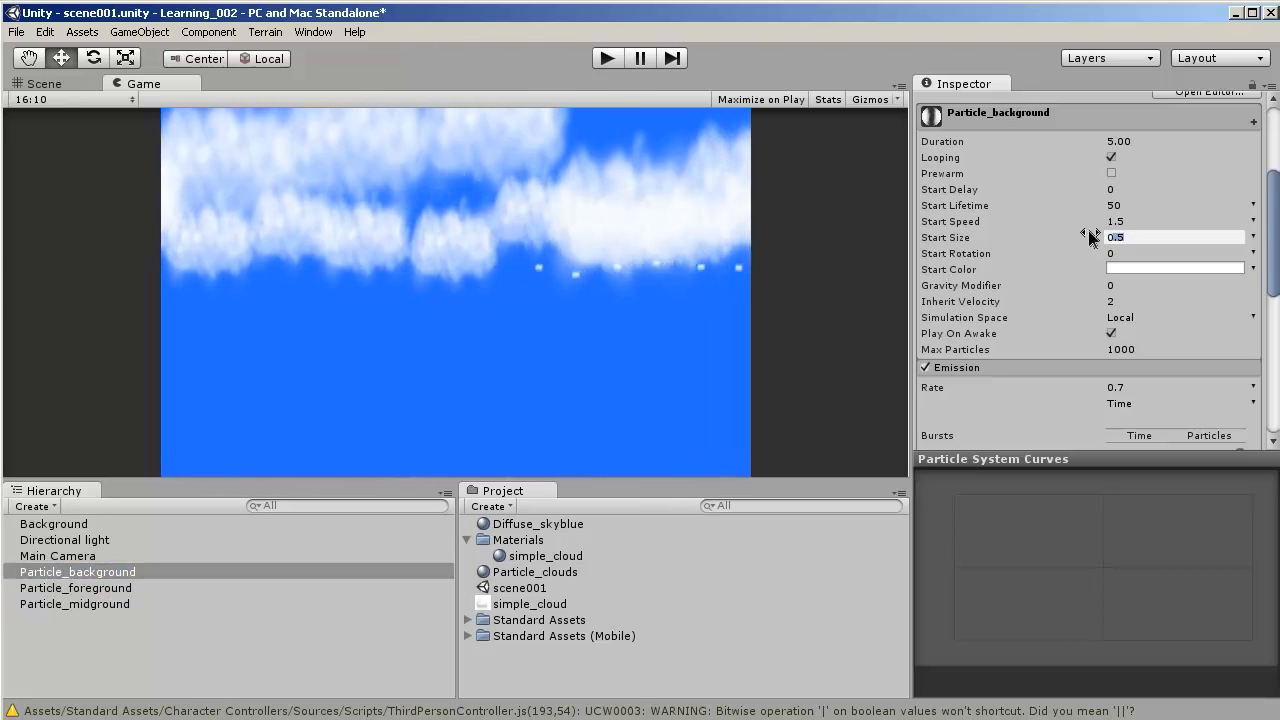
pyautogui.write('3')
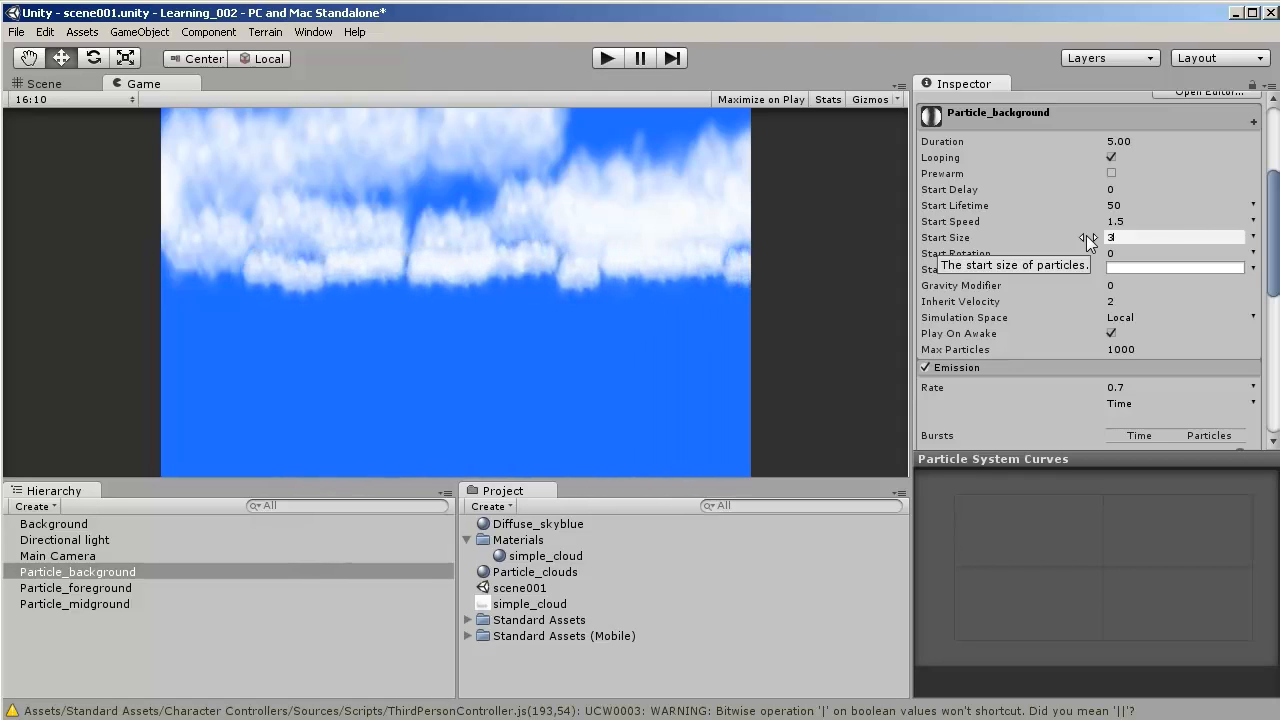
# - Try a Box Y of 4 for Particle_foreground's emitter shape, and settle on a Box Y of 3
pyautogui.click(148, 588)
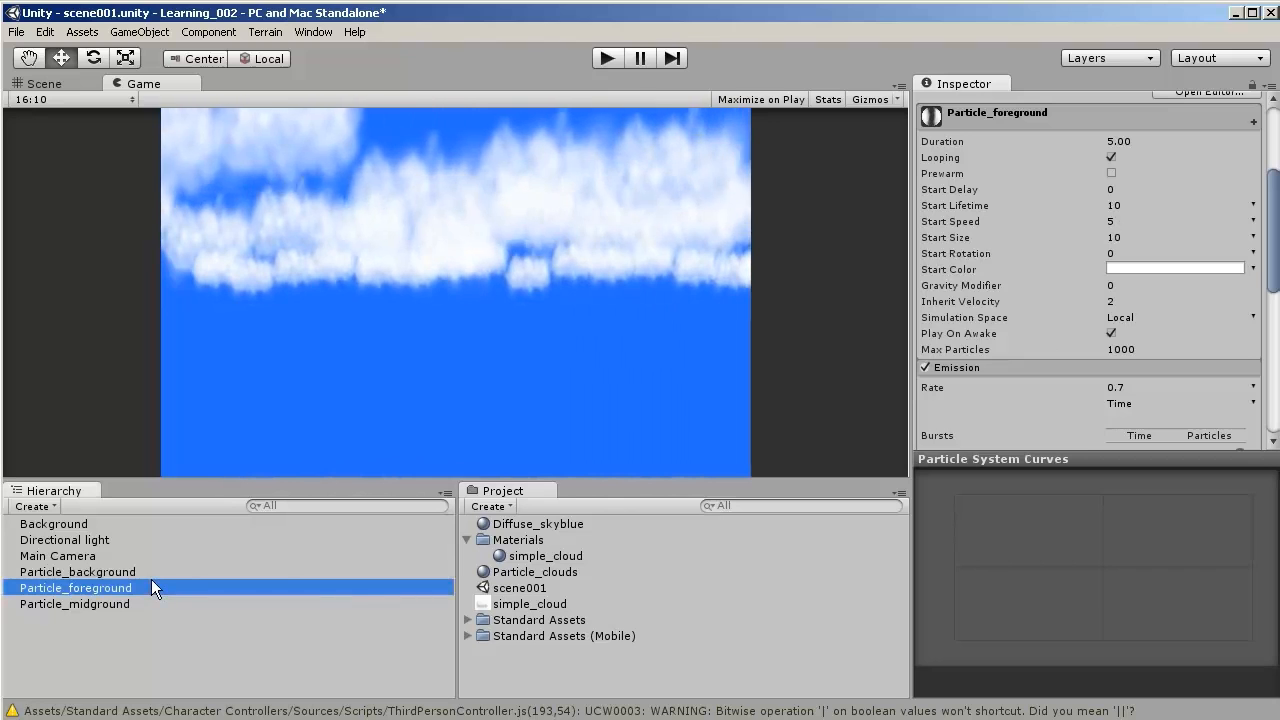
pyautogui.moveTo(1270, 279); pyautogui.dragTo(1271, 327)
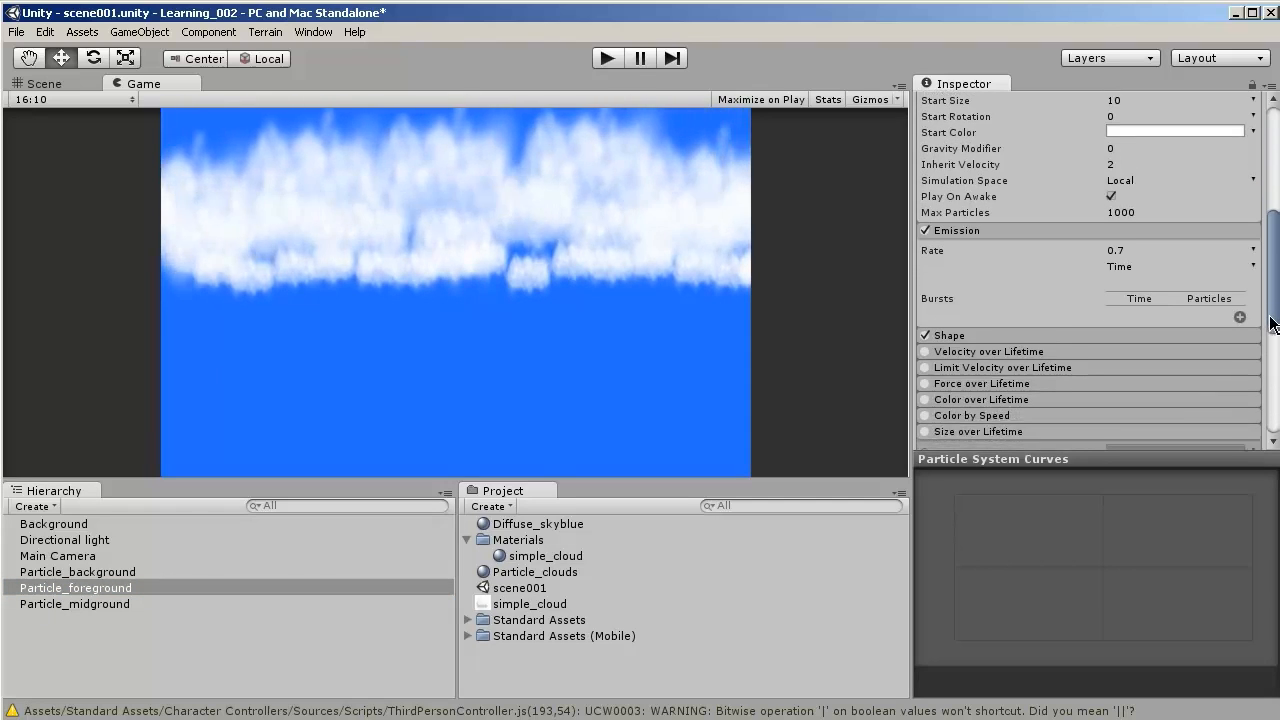
pyautogui.click(972, 333)
pyautogui.click(1105, 383)
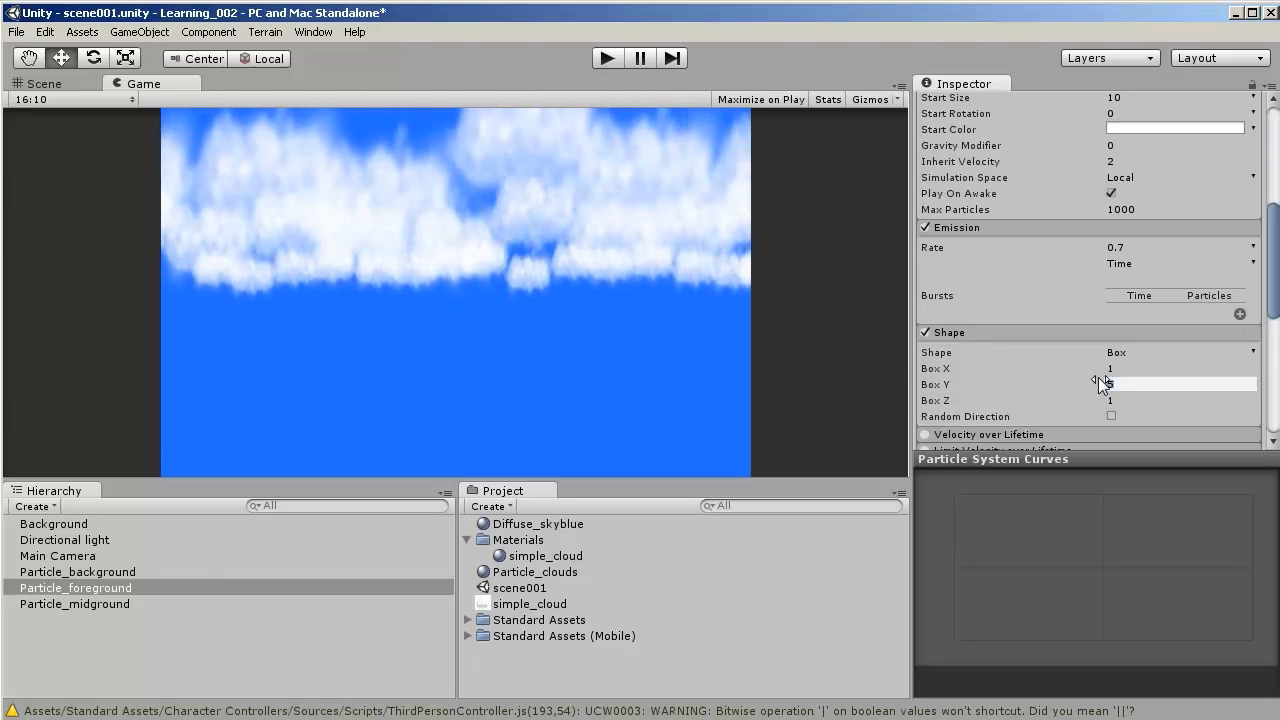
pyautogui.write('4')
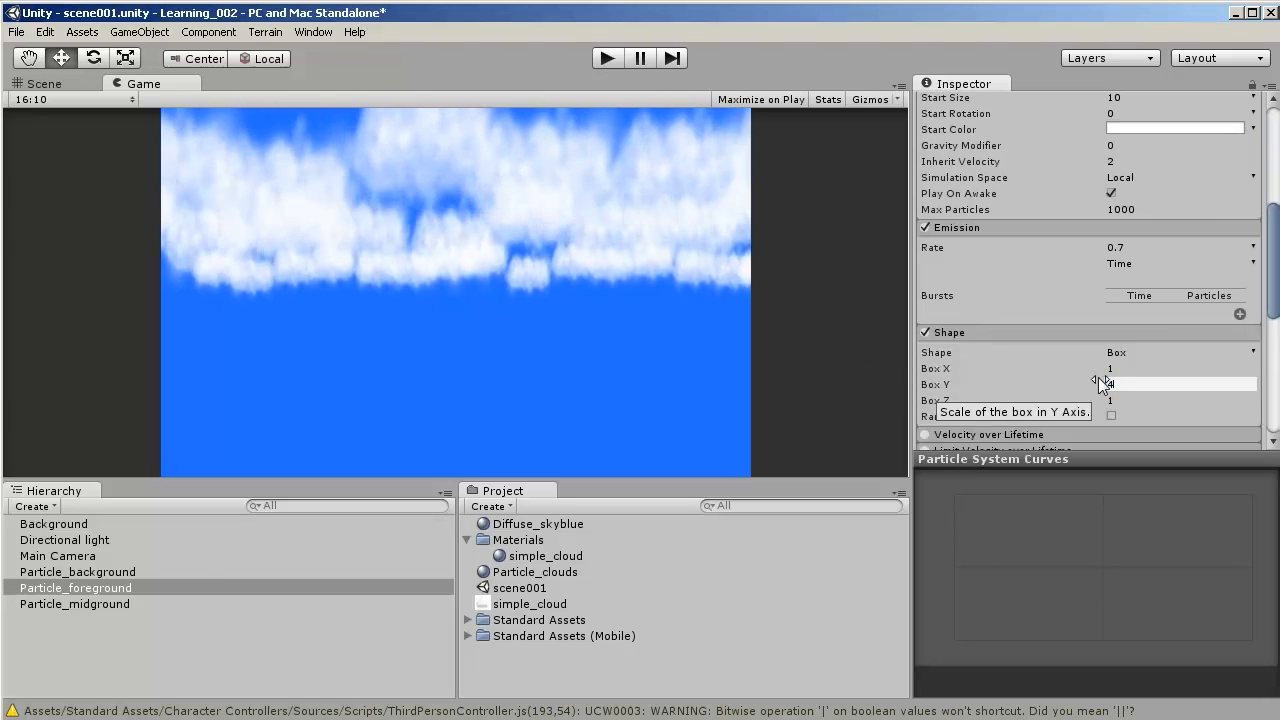
pyautogui.press('BackSpace')
pyautogui.write('3')
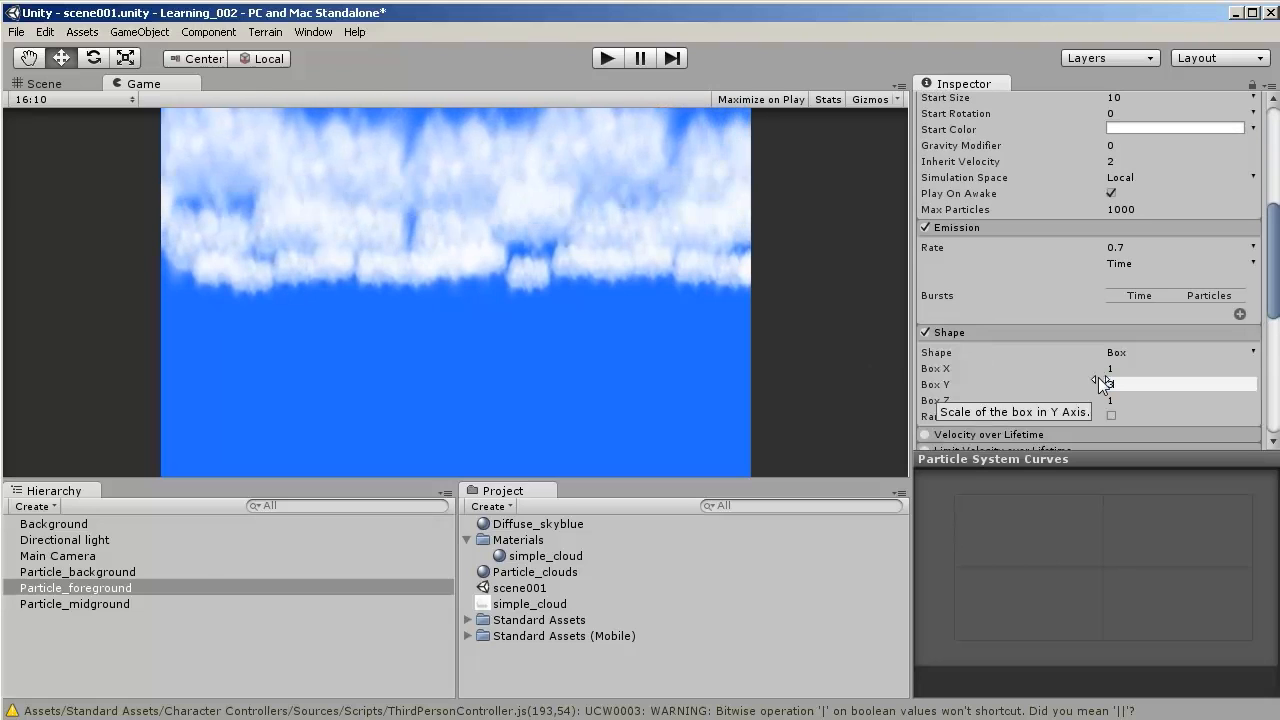
# - Set the Box Y of Particle_midground's emitter shape to 2
pyautogui.click(108, 606)
pyautogui.click(994, 333)
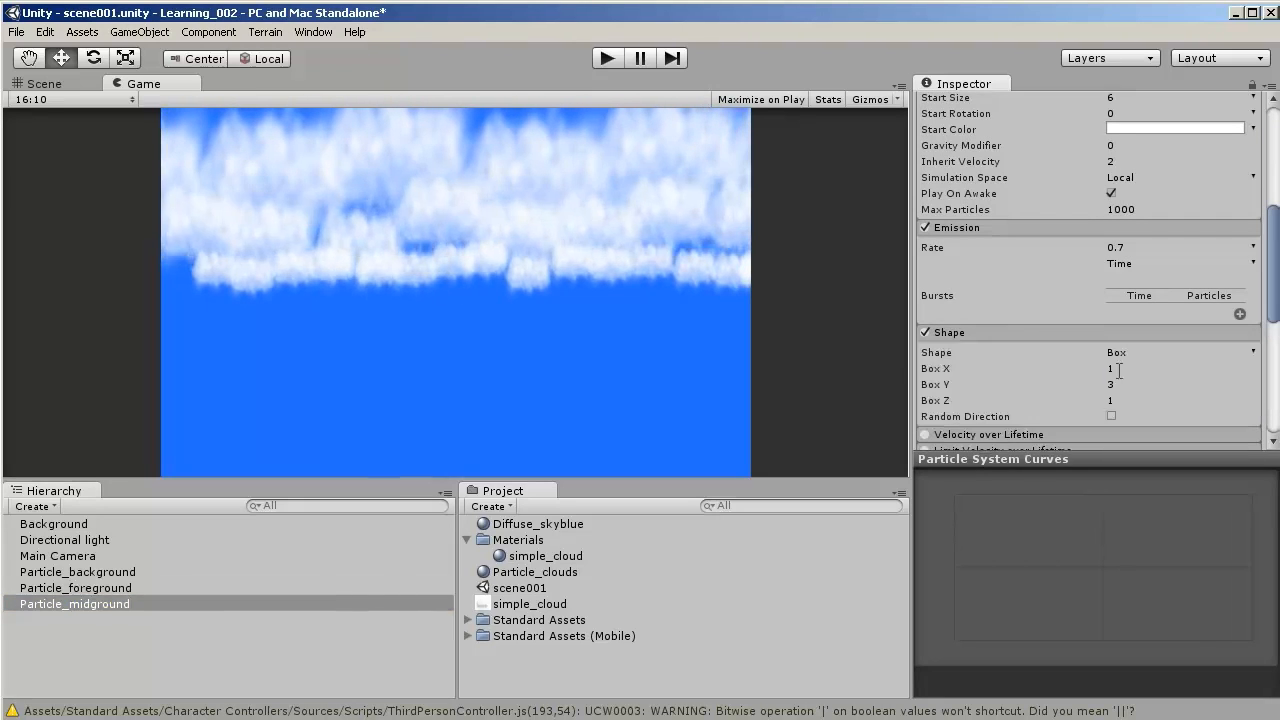
pyautogui.click(1097, 384)
pyautogui.write('2')
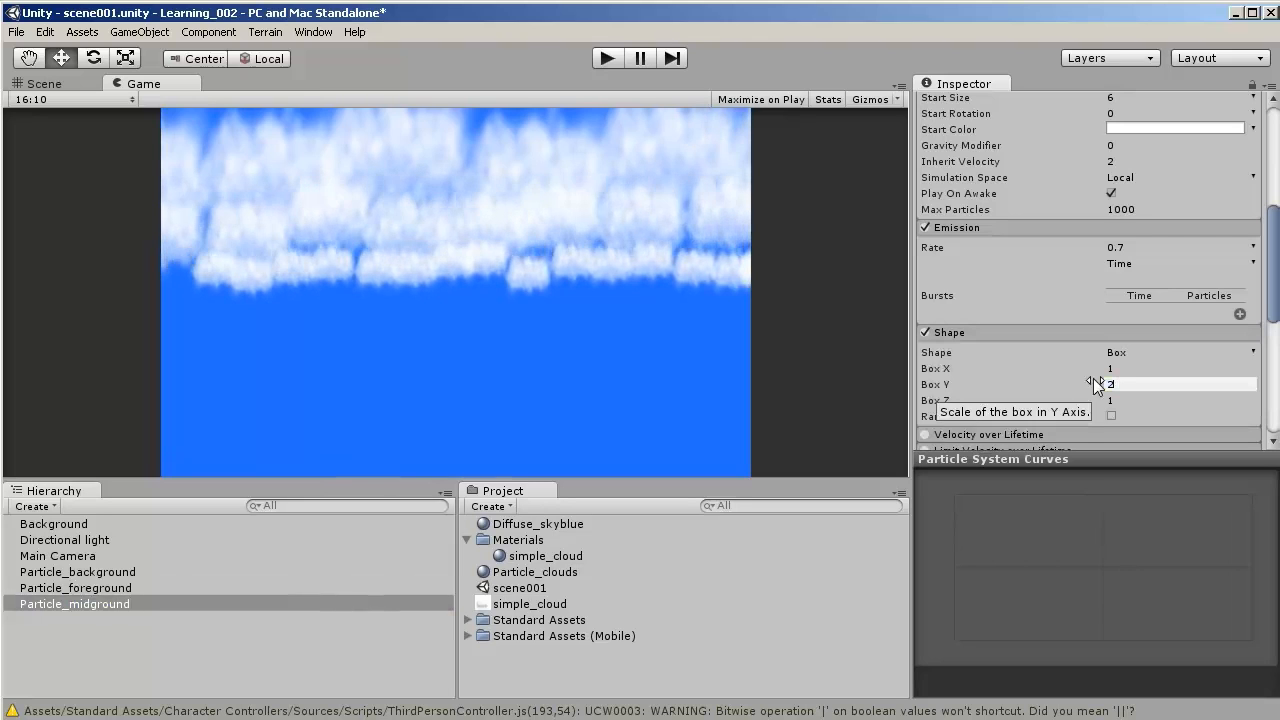
# - Check Particle_background's emitter shape settings and set the object's Y position to 2
pyautogui.click(139, 573)
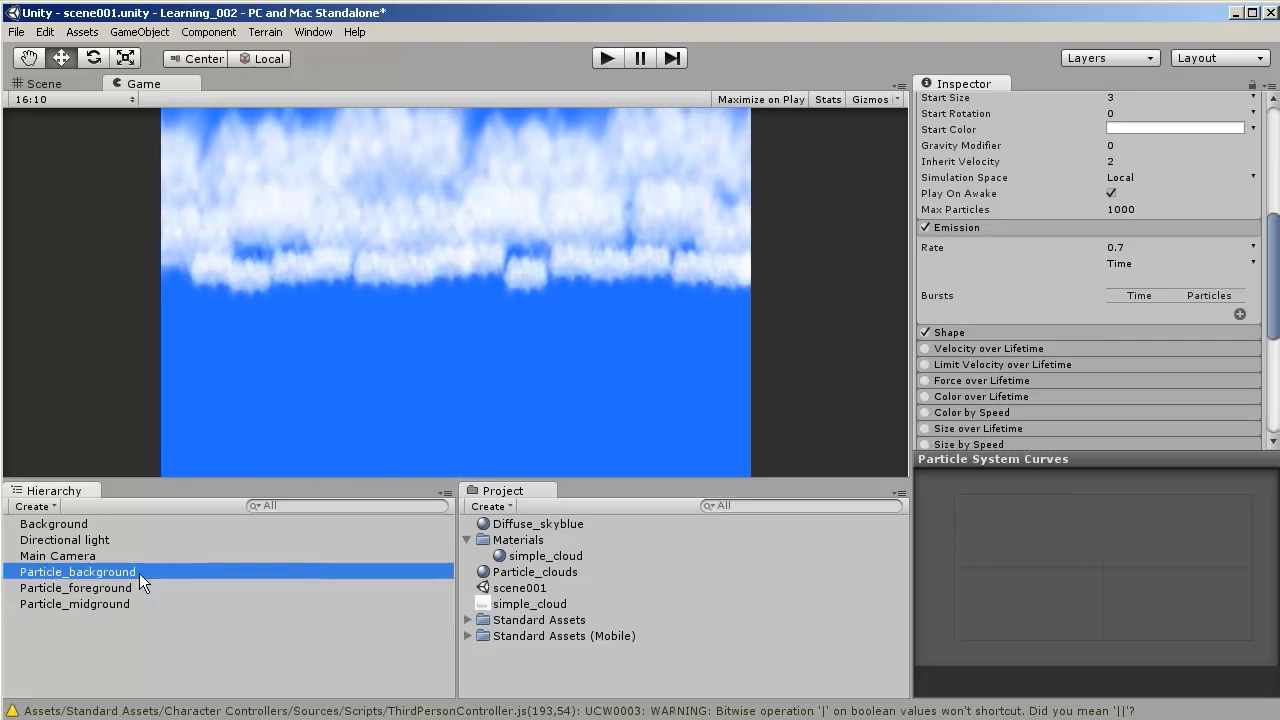
pyautogui.click(1020, 334)
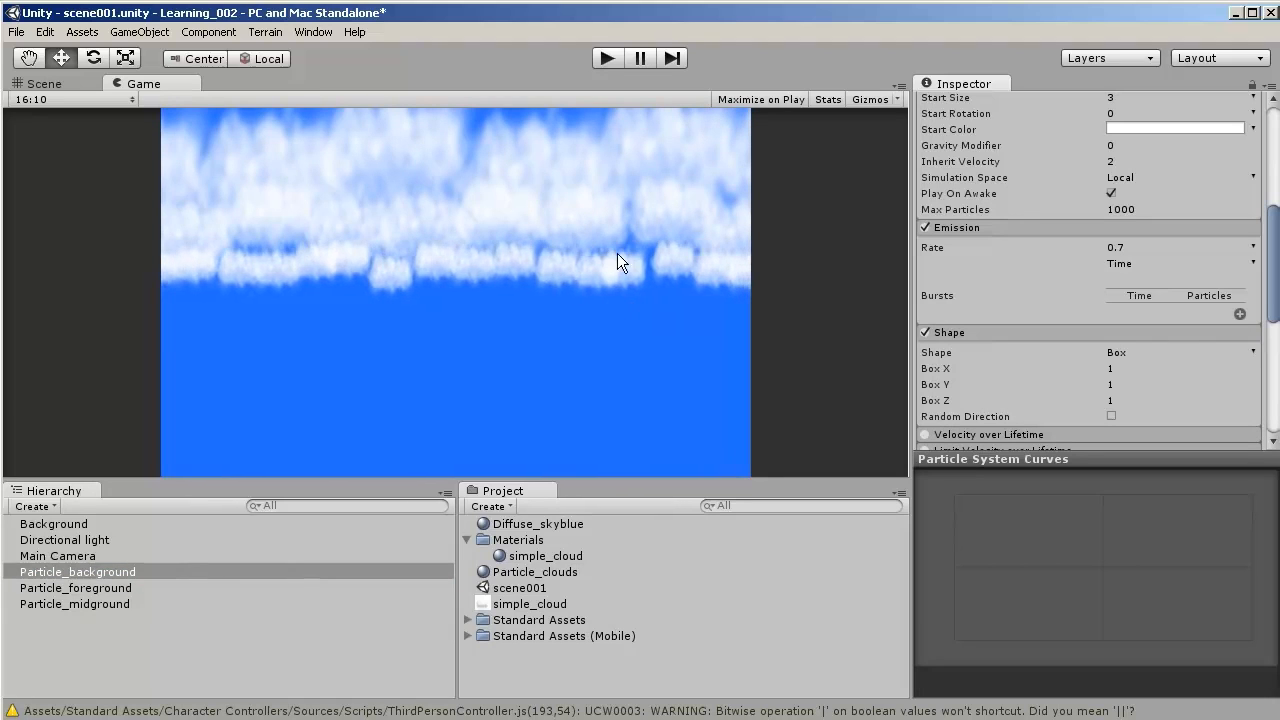
pyautogui.moveTo(1276, 237); pyautogui.dragTo(1276, 130)
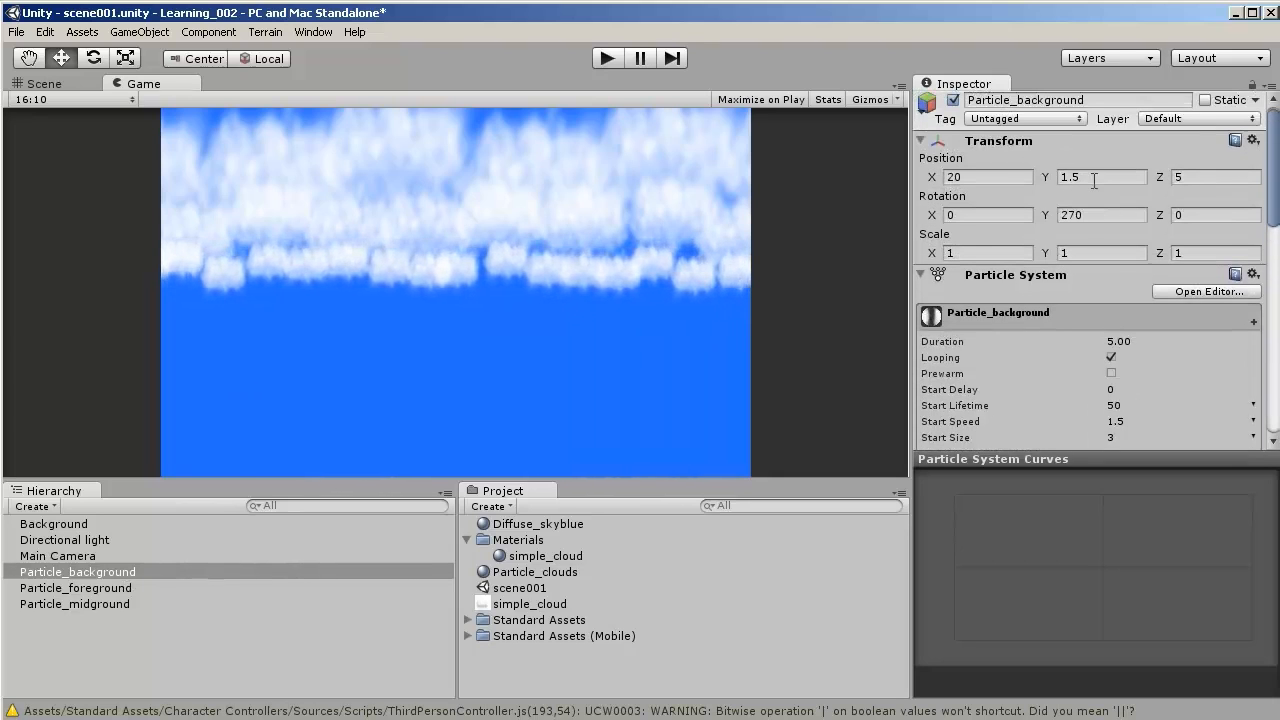
pyautogui.click(1073, 177)
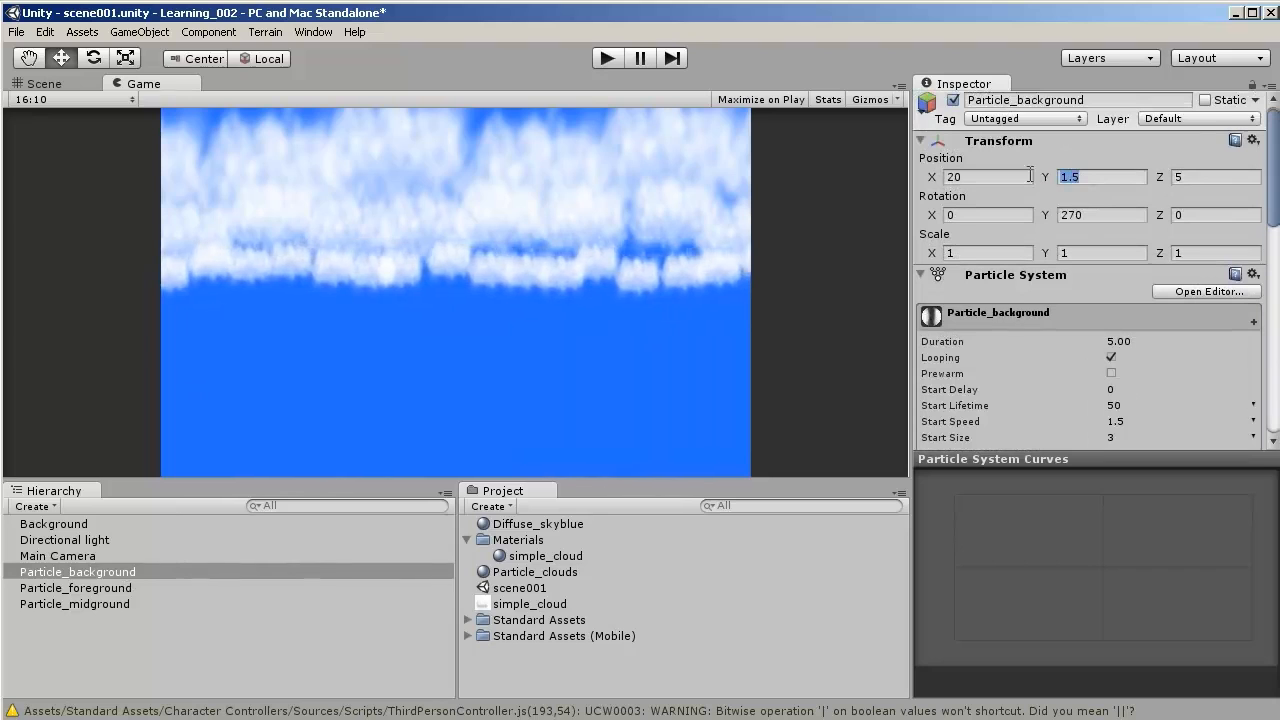
pyautogui.write('2')
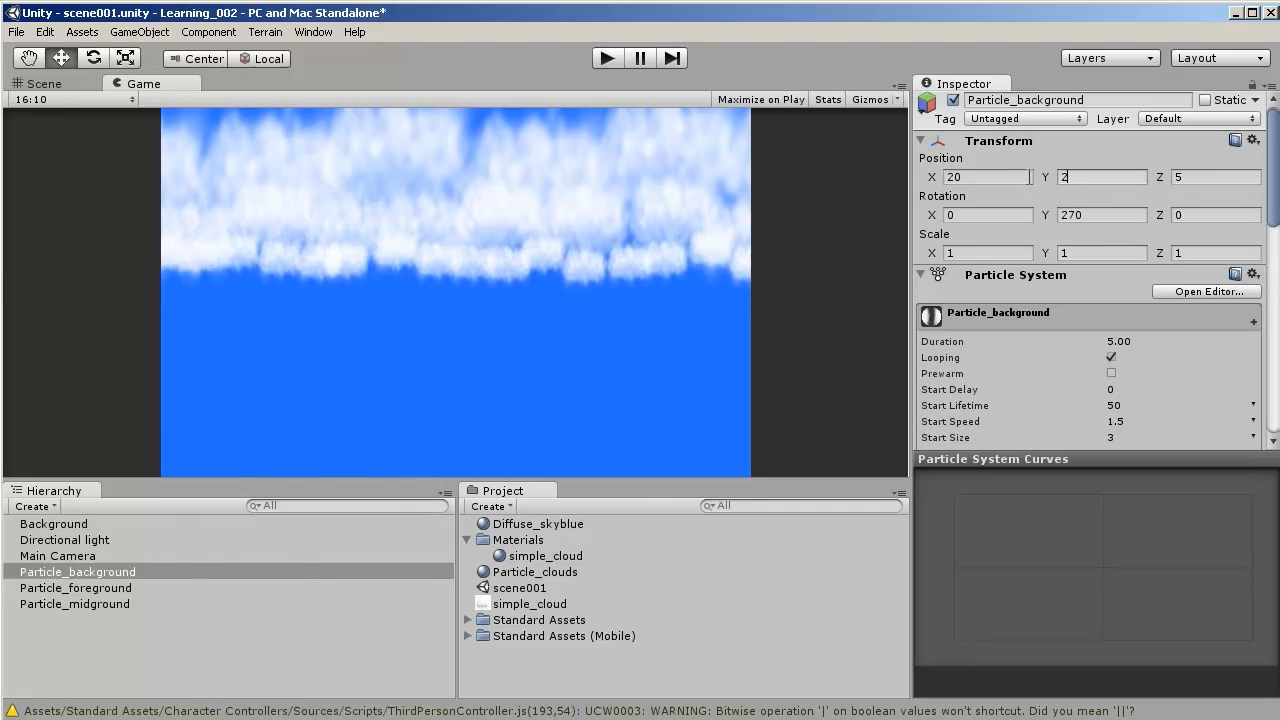
# - Increase the Start Size of the Particle_background particle system to 4
pyautogui.moveTo(1270, 219); pyautogui.dragTo(1269, 272)
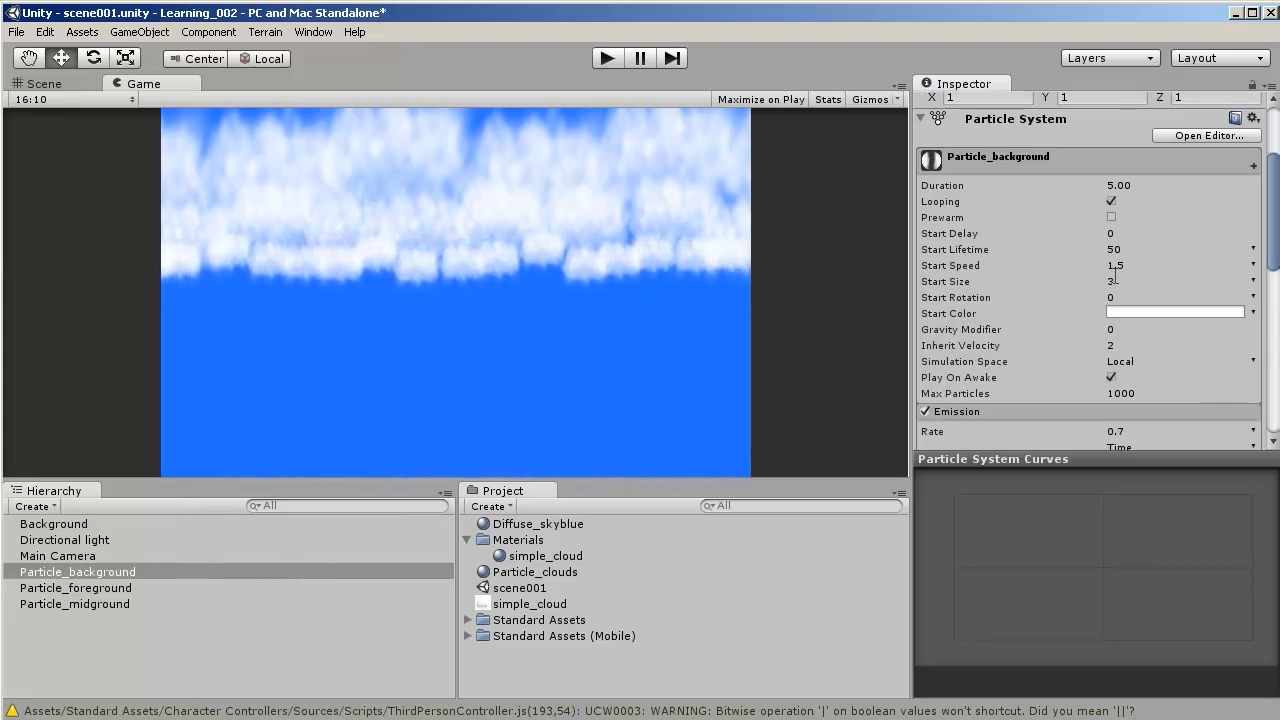
pyautogui.click(1108, 282)
pyautogui.write('4')
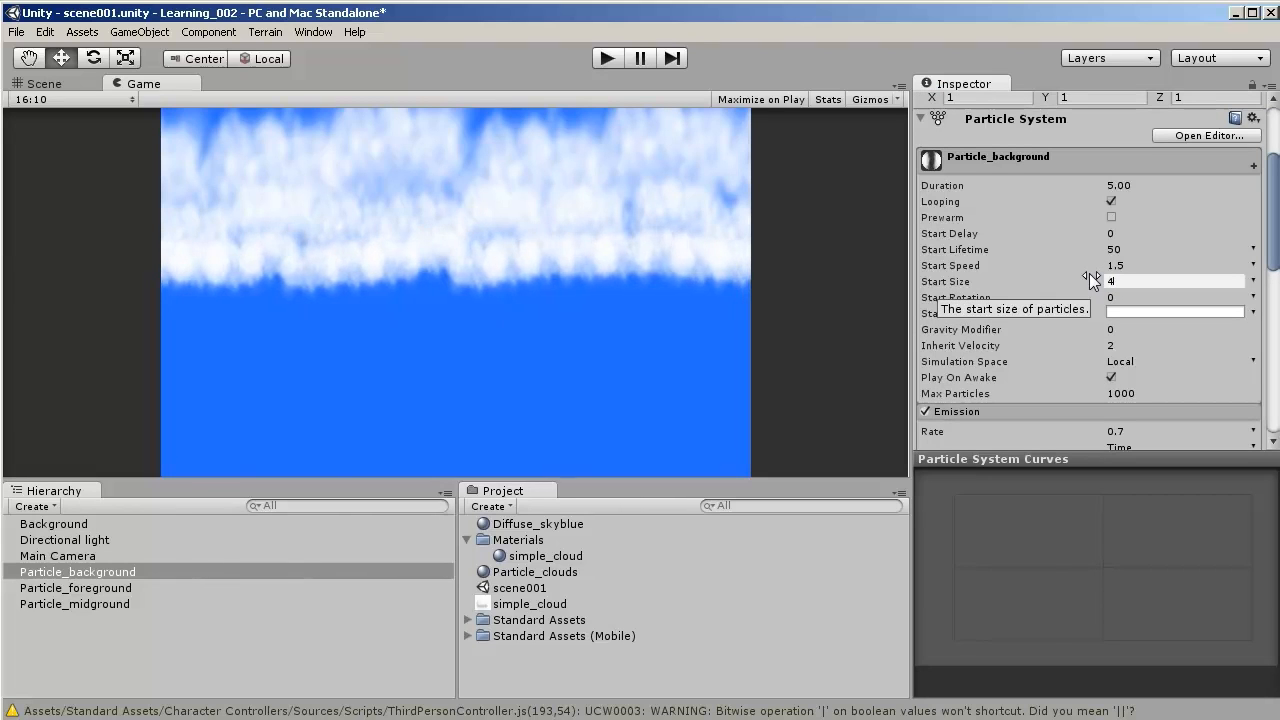
# - Save the current scene with the tuned cloud particle systems
pyautogui.moveTo(1272, 258); pyautogui.dragTo(1270, 210)
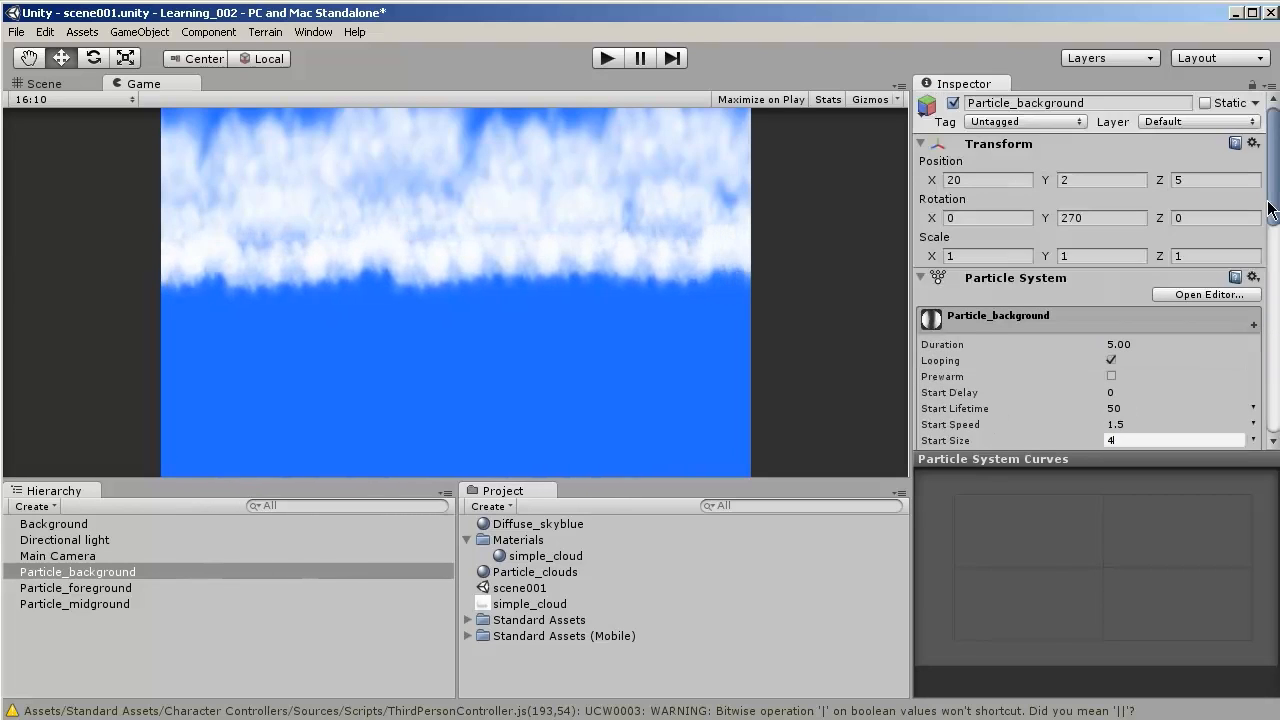
pyautogui.click(16, 32)
pyautogui.click(44, 96)
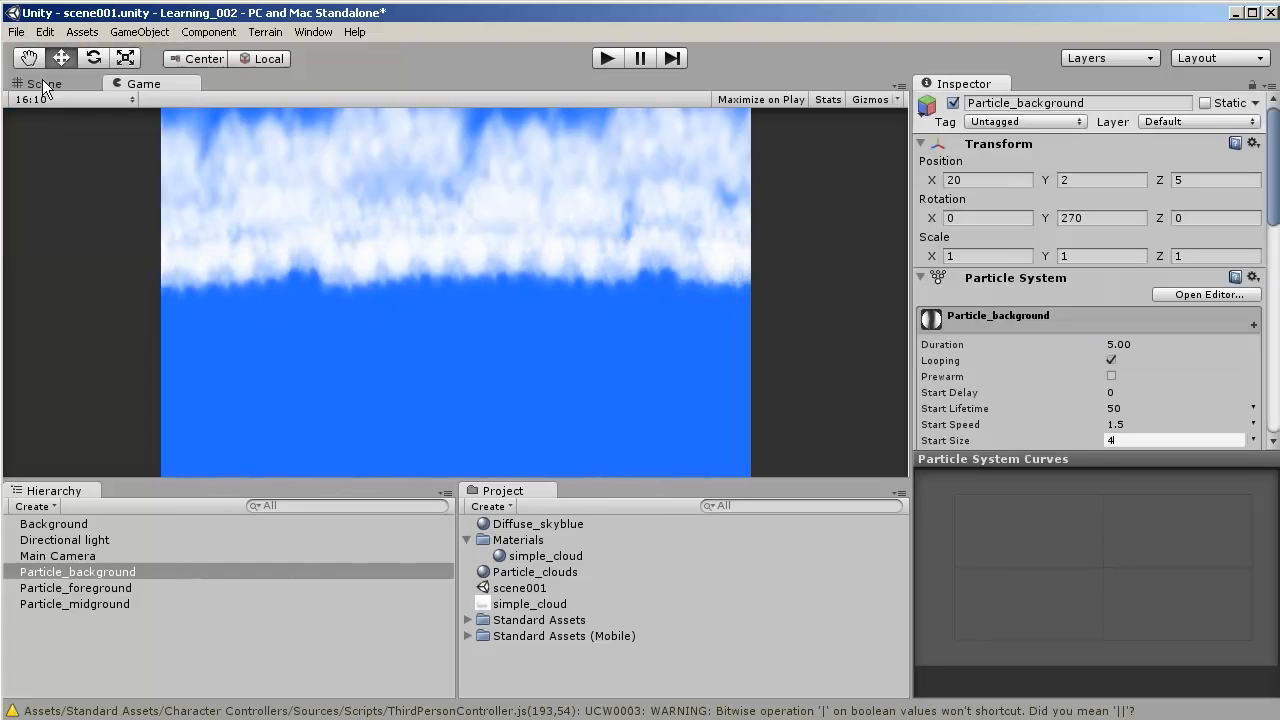
# - Build and run the Learning_002 player to watch the moving clouds, and close it when done
pyautogui.click(18, 32)
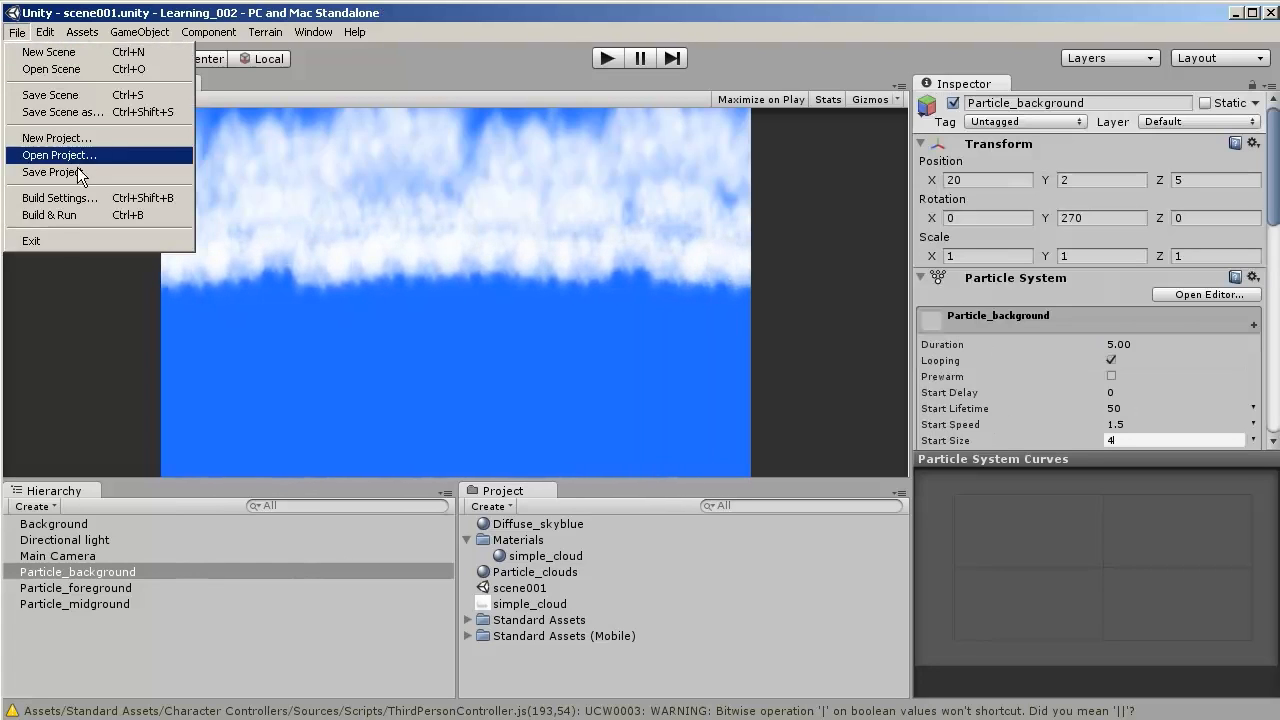
pyautogui.click(88, 216)
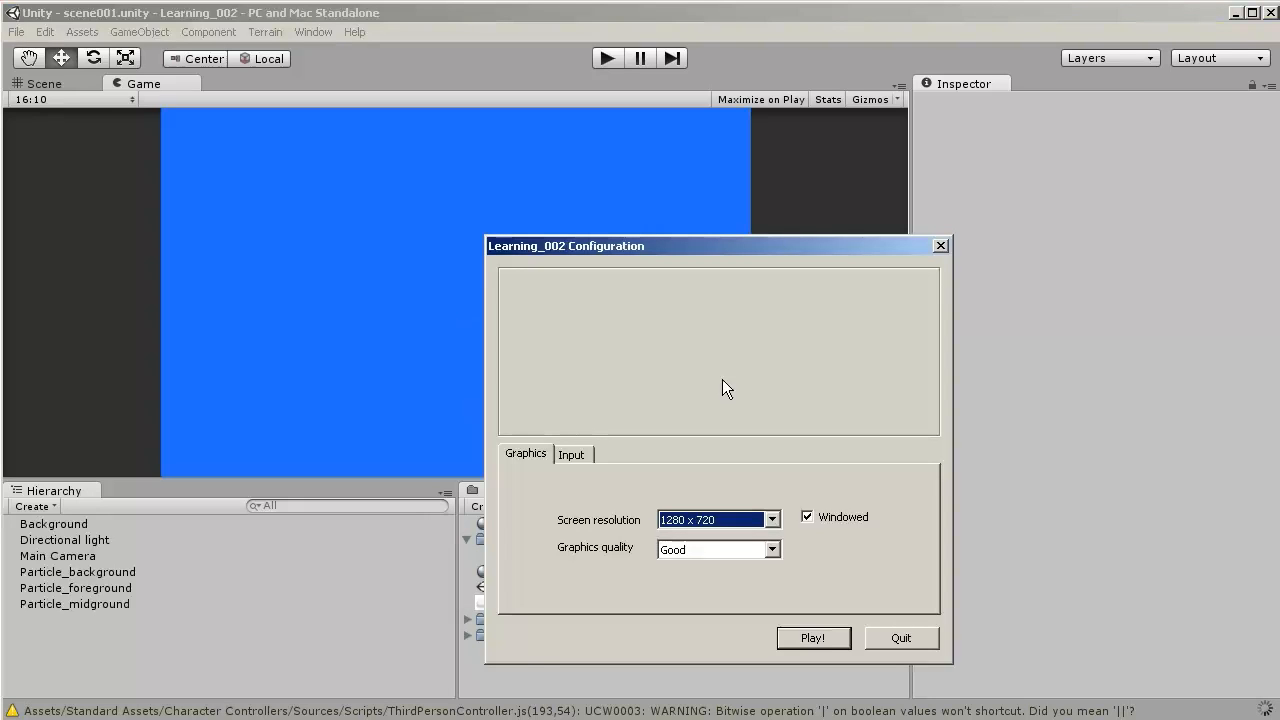
pyautogui.press('Return')
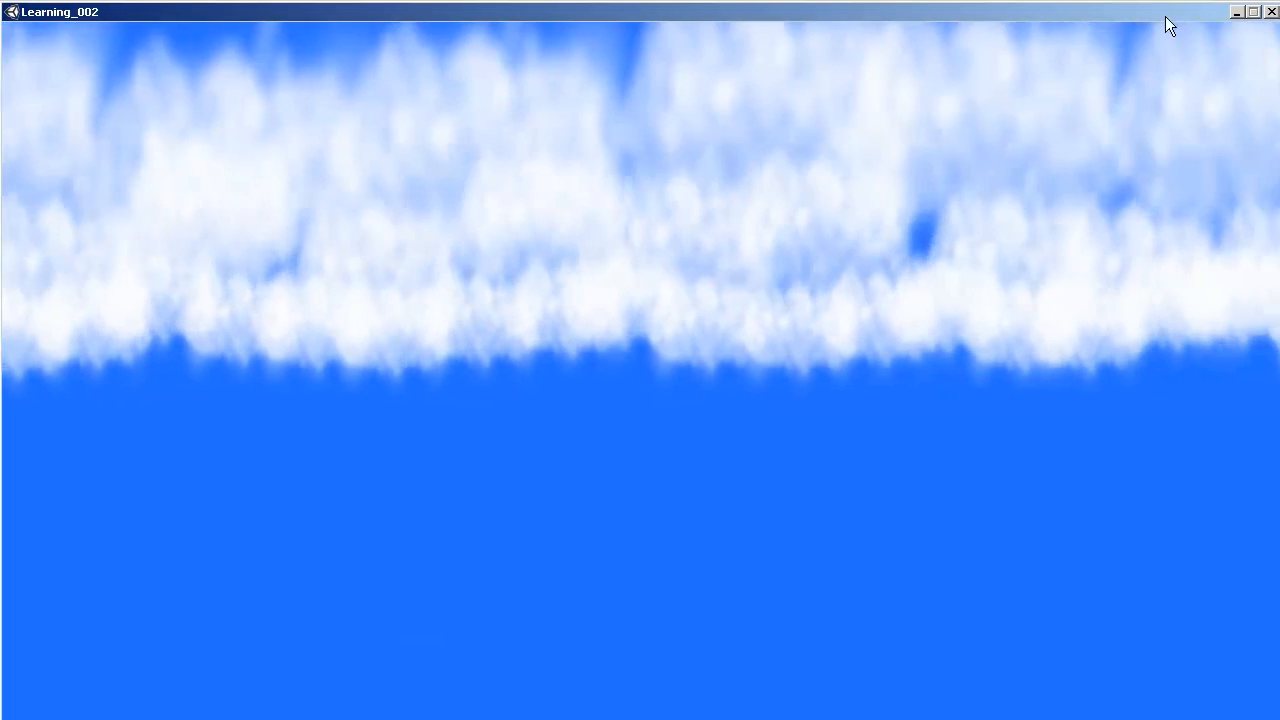
pyautogui.click(1272, 12)
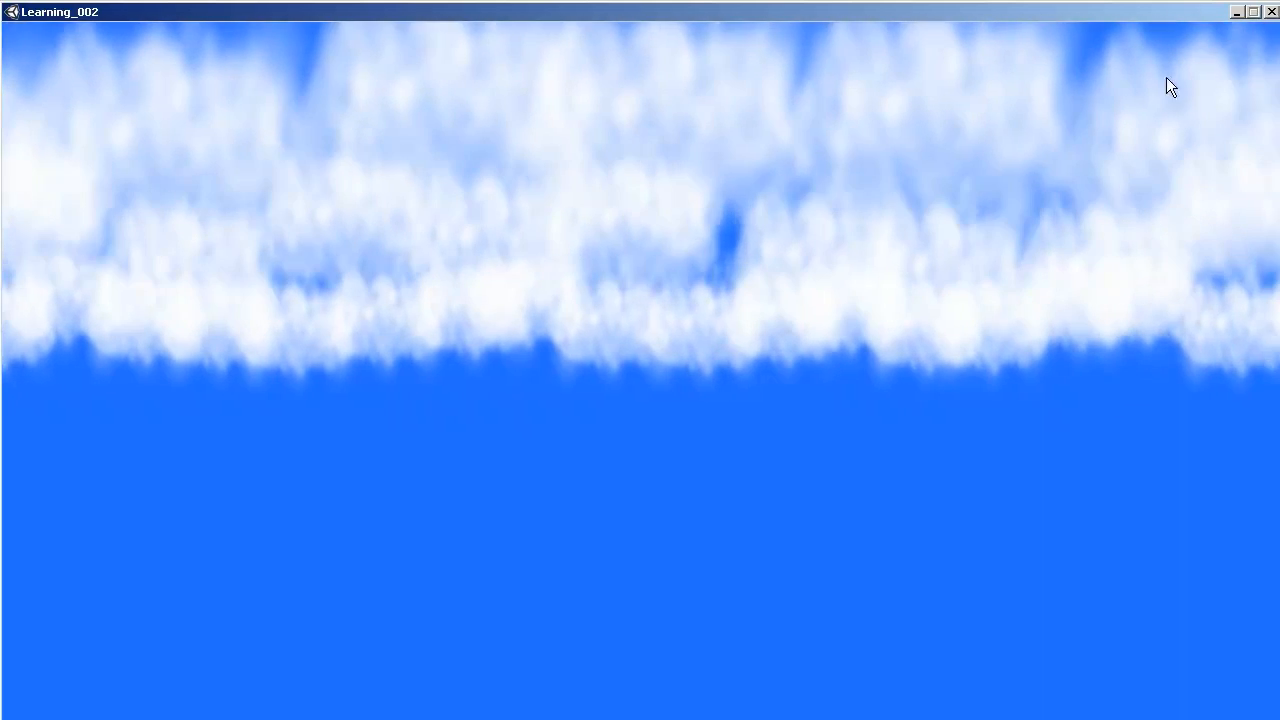
# - Set the Start Size of the Particle_foreground particle system to 15
pyautogui.click(97, 587)
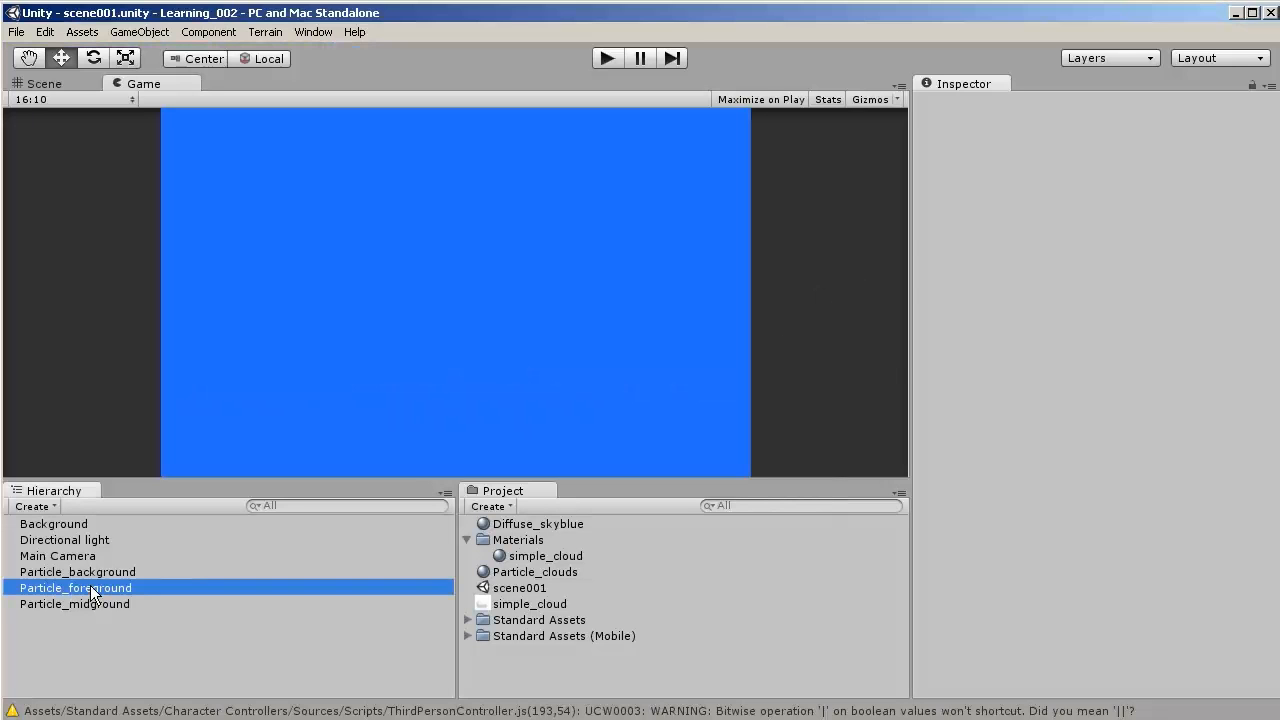
pyautogui.moveTo(1272, 234); pyautogui.dragTo(1273, 278)
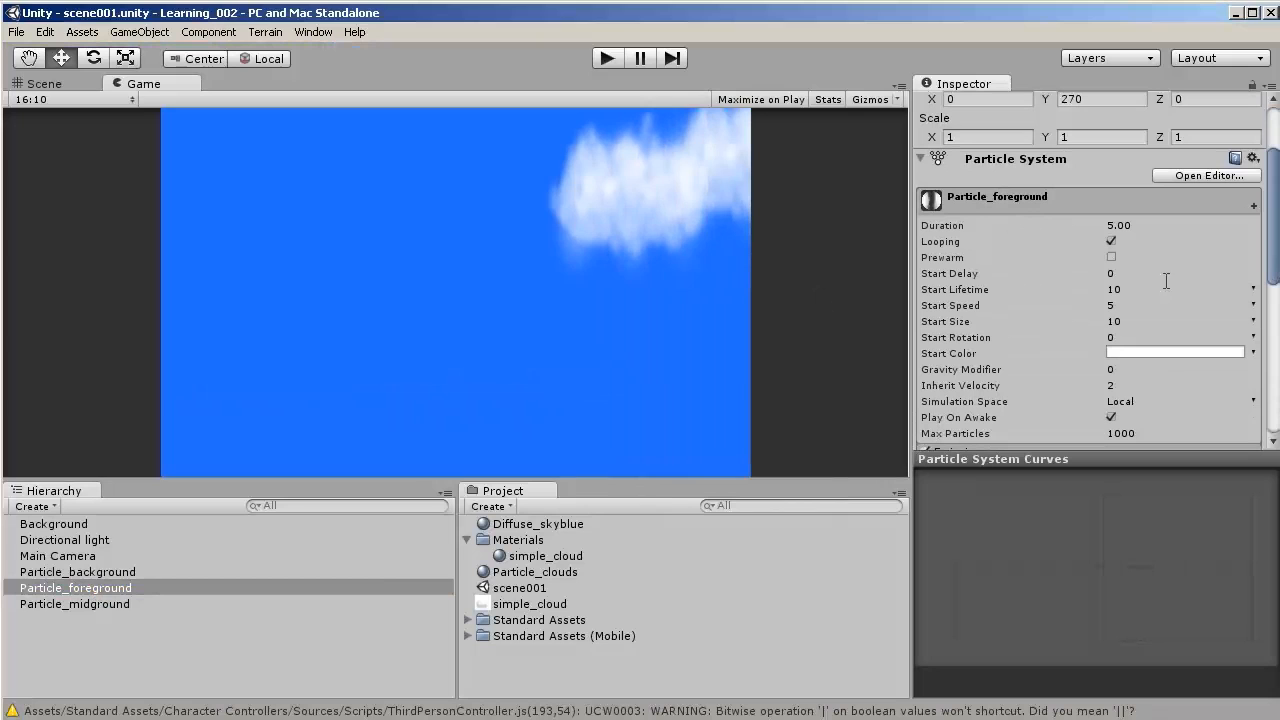
pyautogui.click(1113, 321)
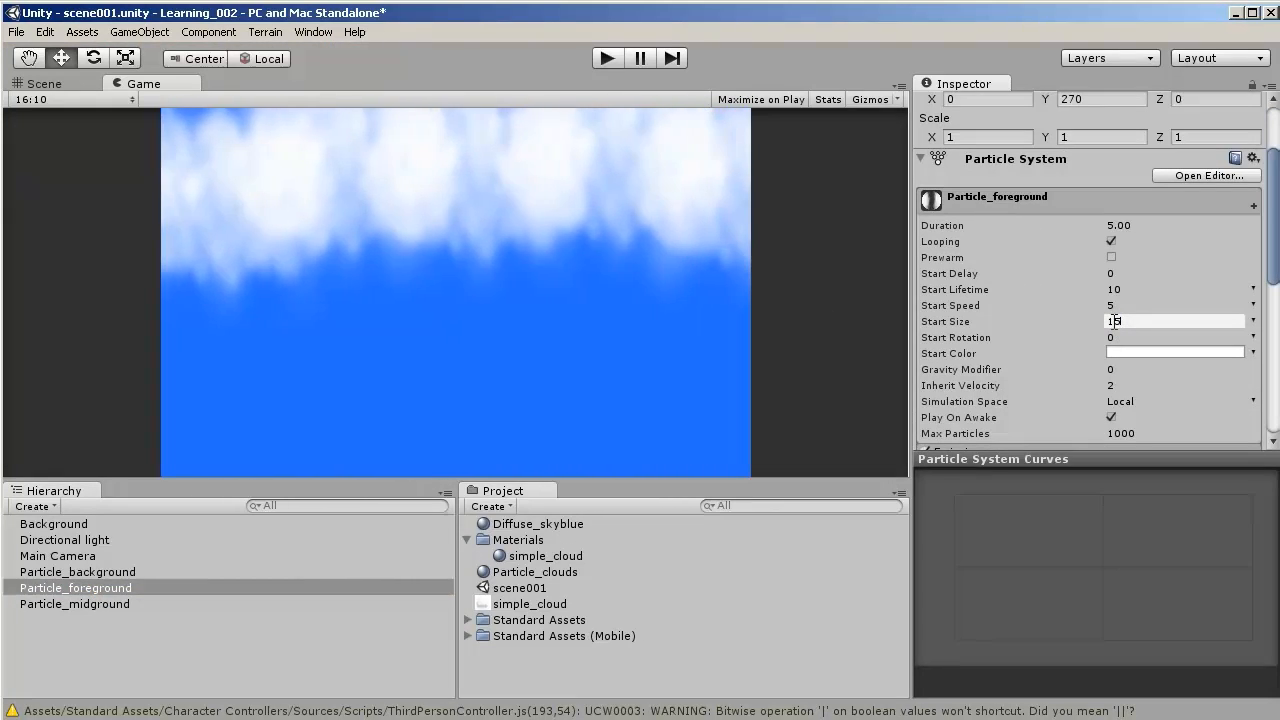
pyautogui.write('15')
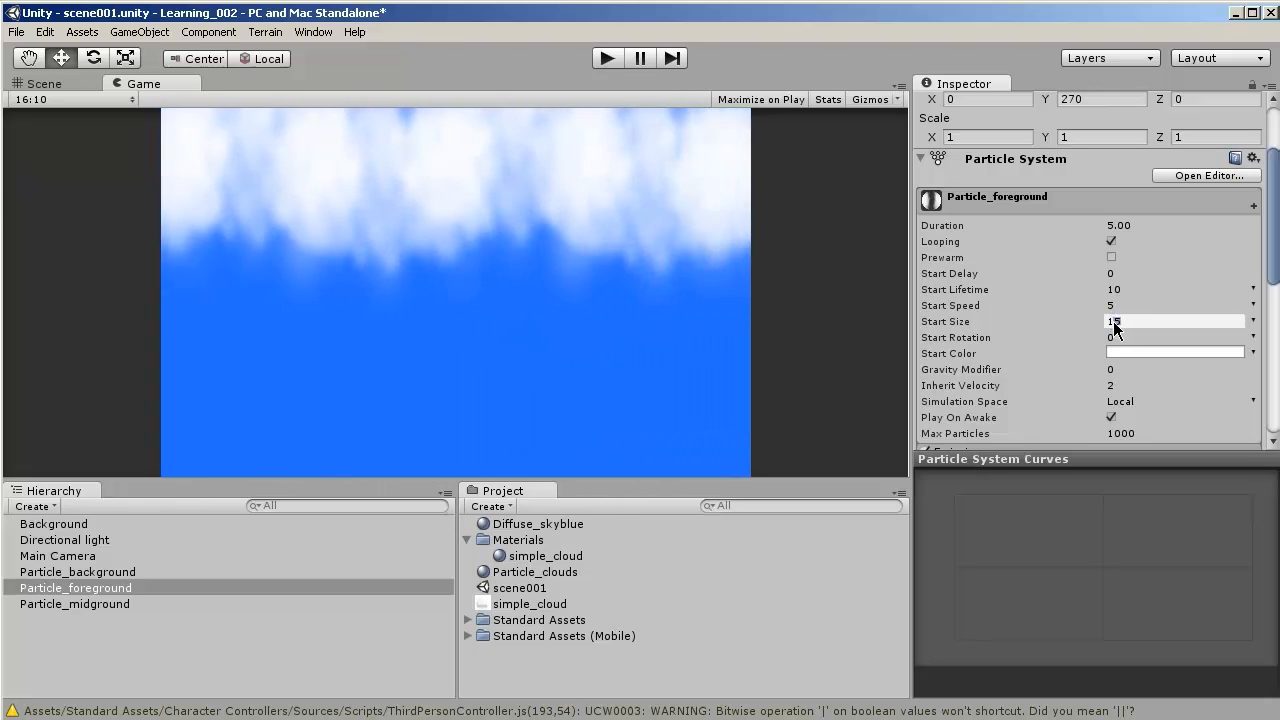
# - Try a Start Size of 10 on the Particle_foreground particle system and set it back to 15
pyautogui.press('BackSpace')
pyautogui.write('0')
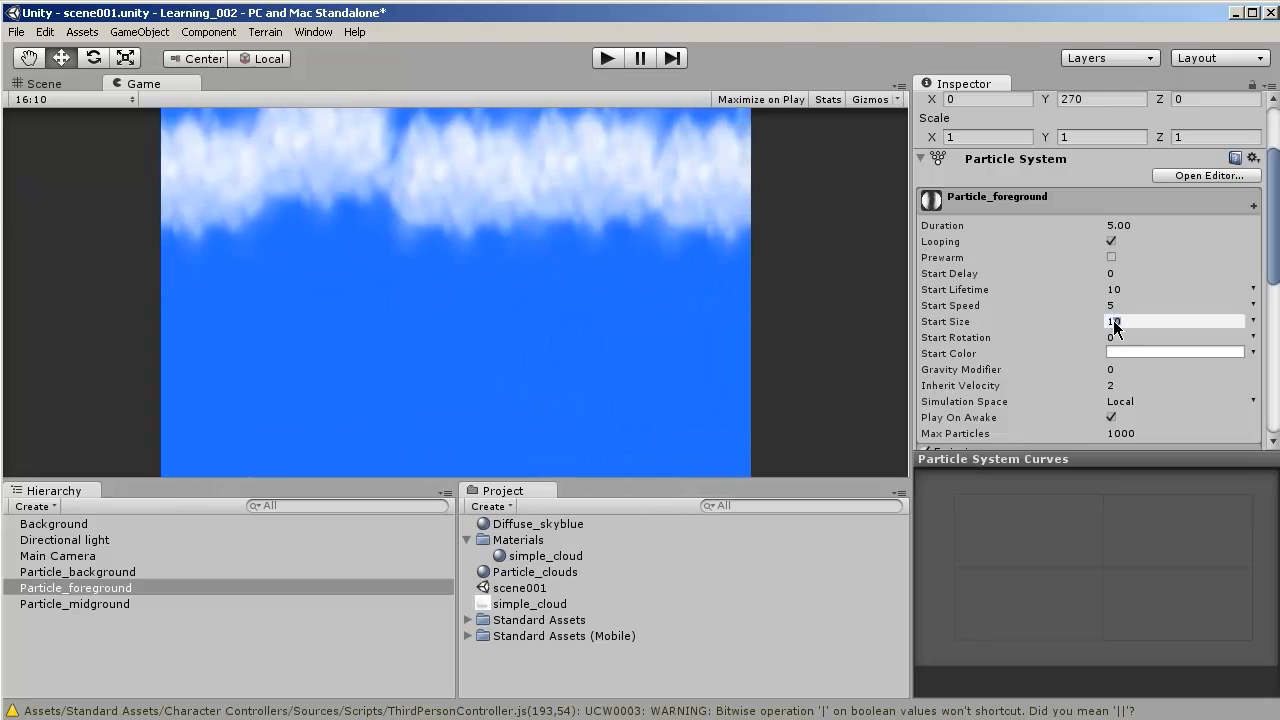
pyautogui.press('BackSpace')
pyautogui.write('5')
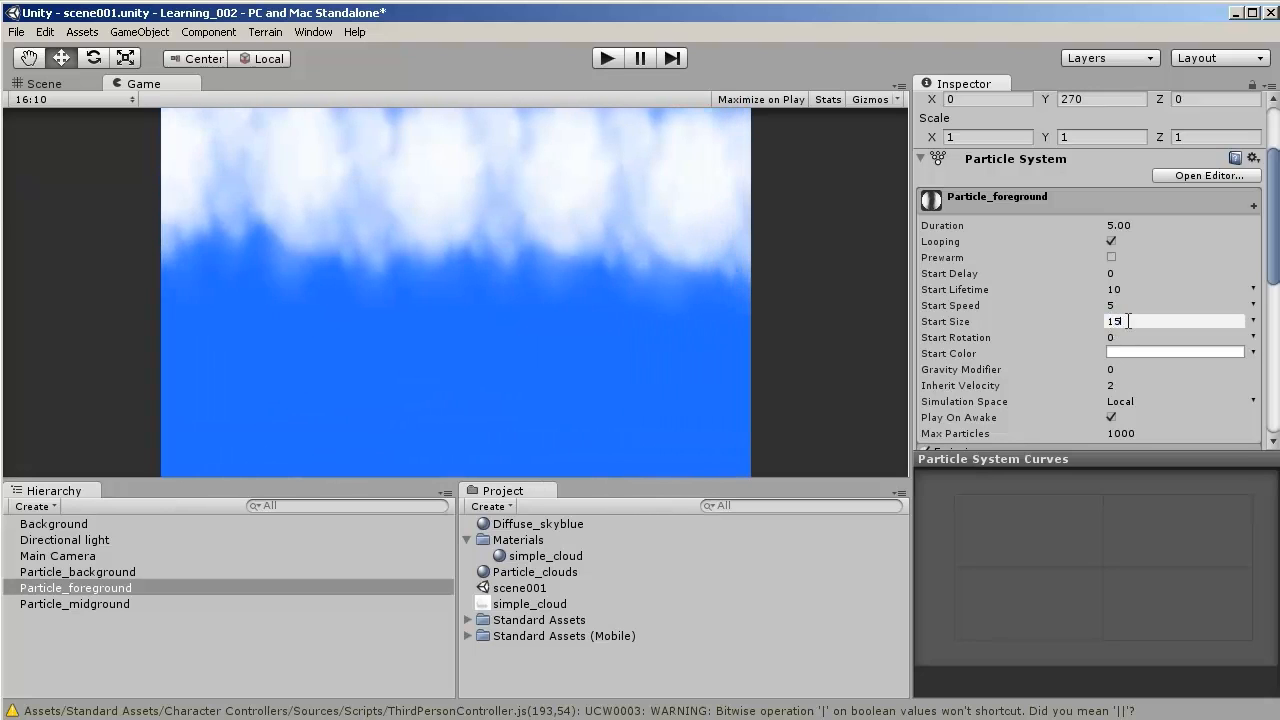
# - Set the Start Size of Particle_midground to 9 and the Start Size of Particle_background to 6
pyautogui.click(129, 600)
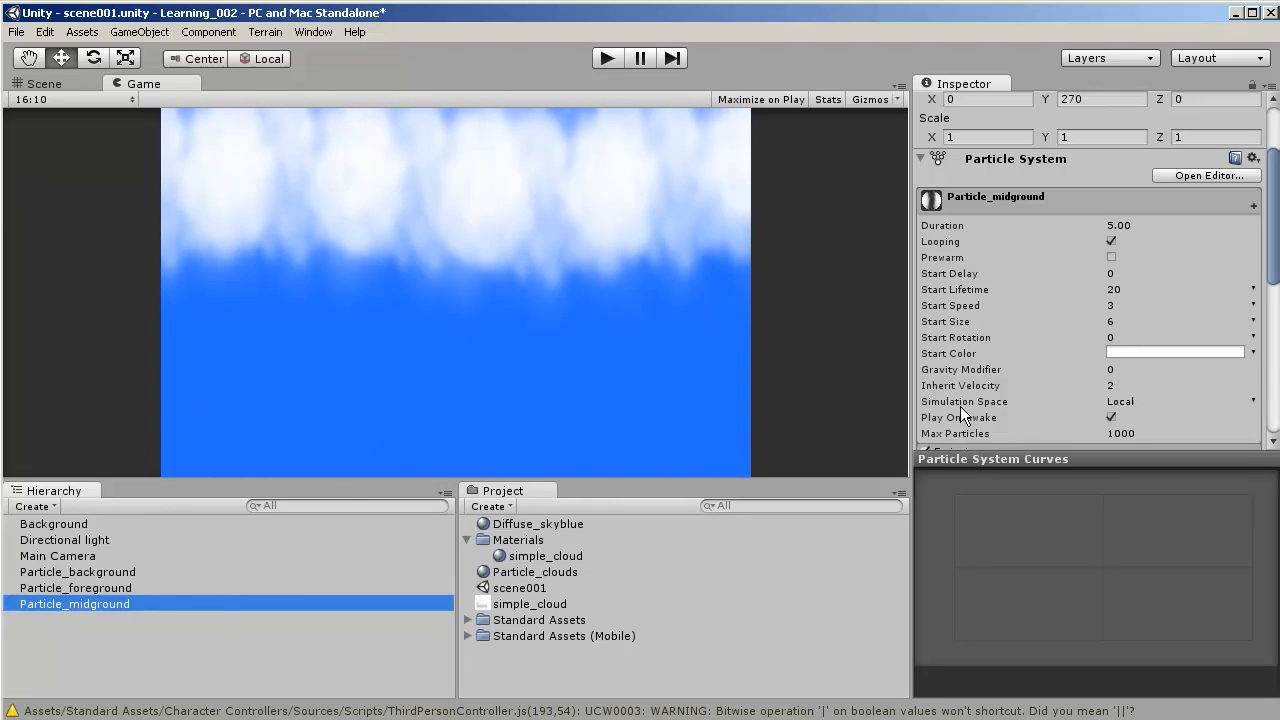
pyautogui.click(1110, 321)
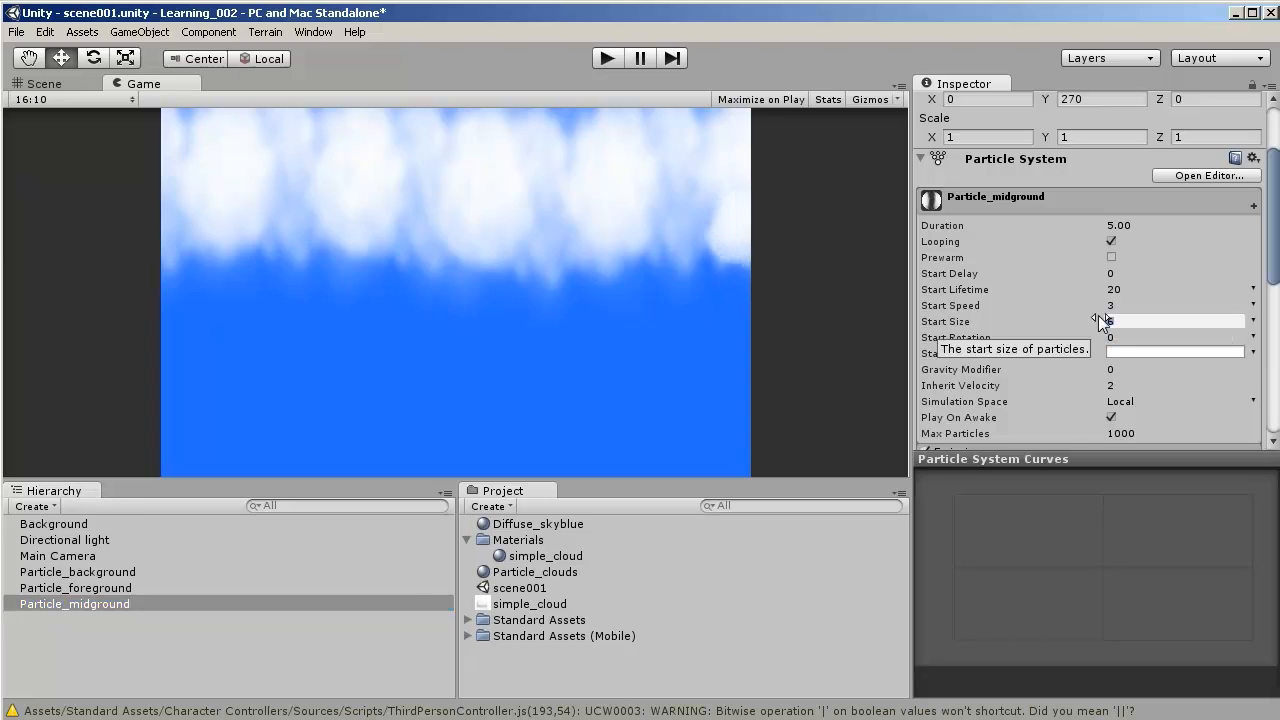
pyautogui.click(80, 572)
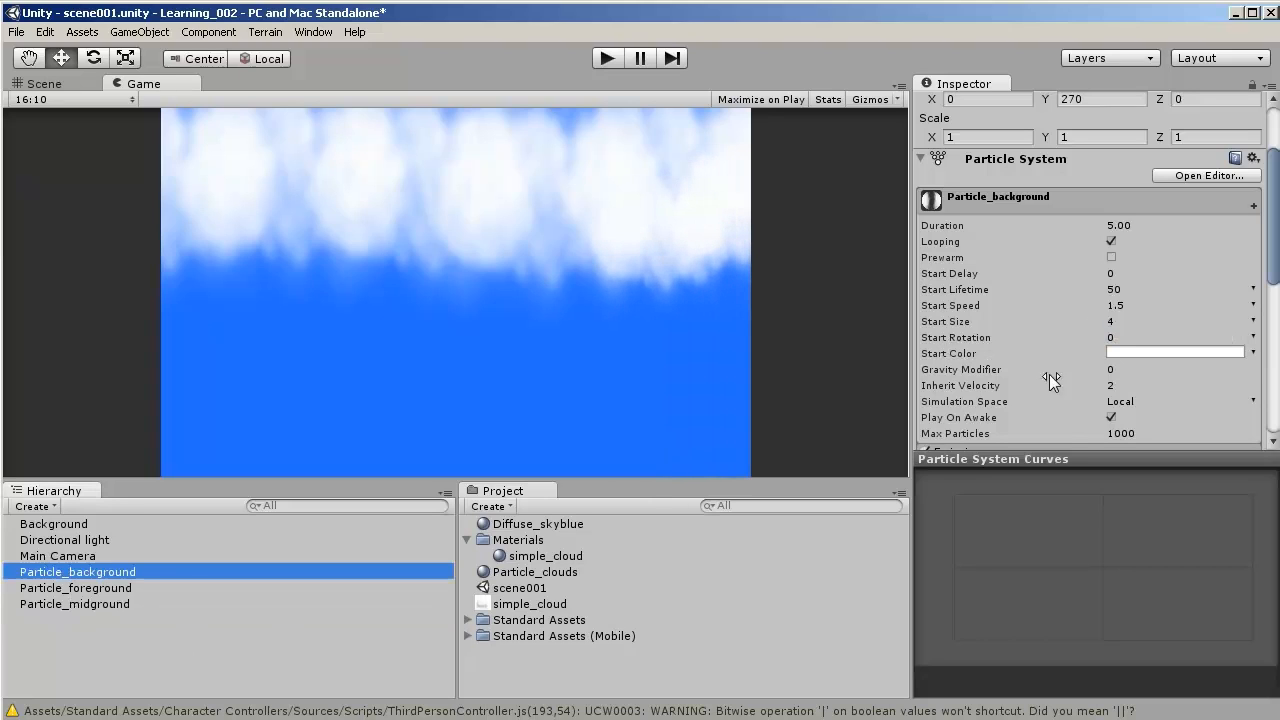
pyautogui.click(1108, 321)
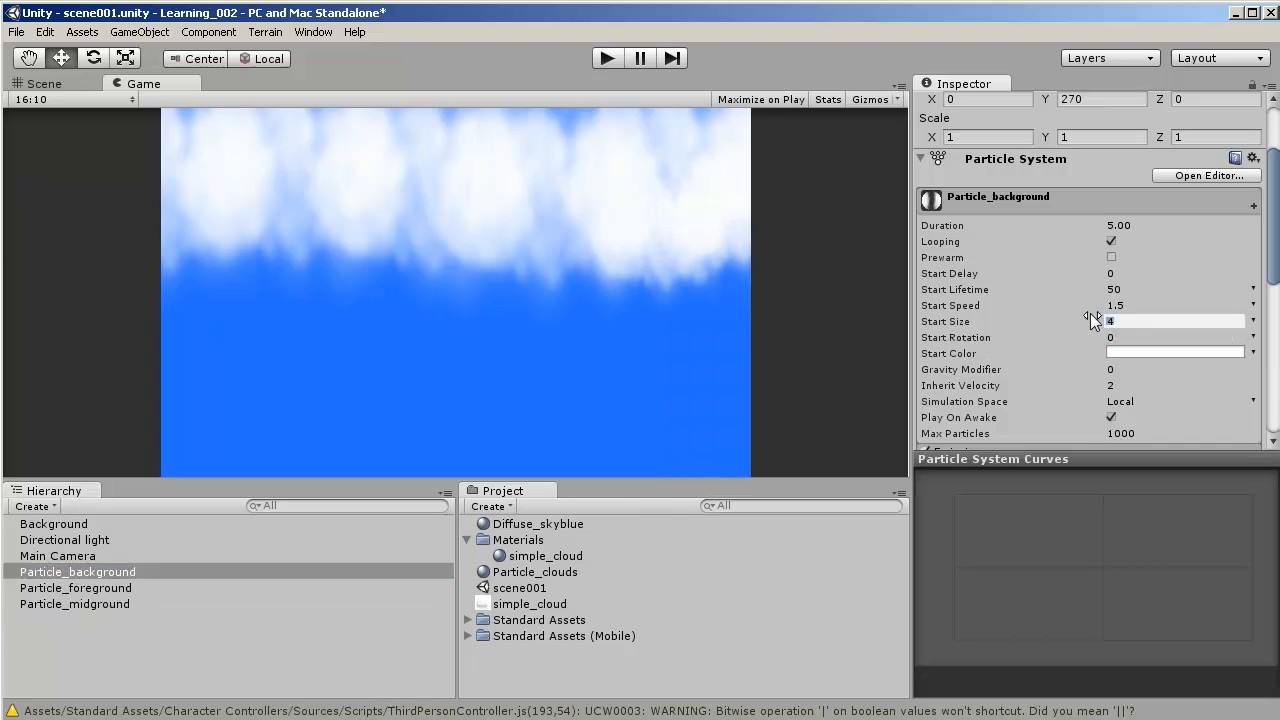
pyautogui.write('6')
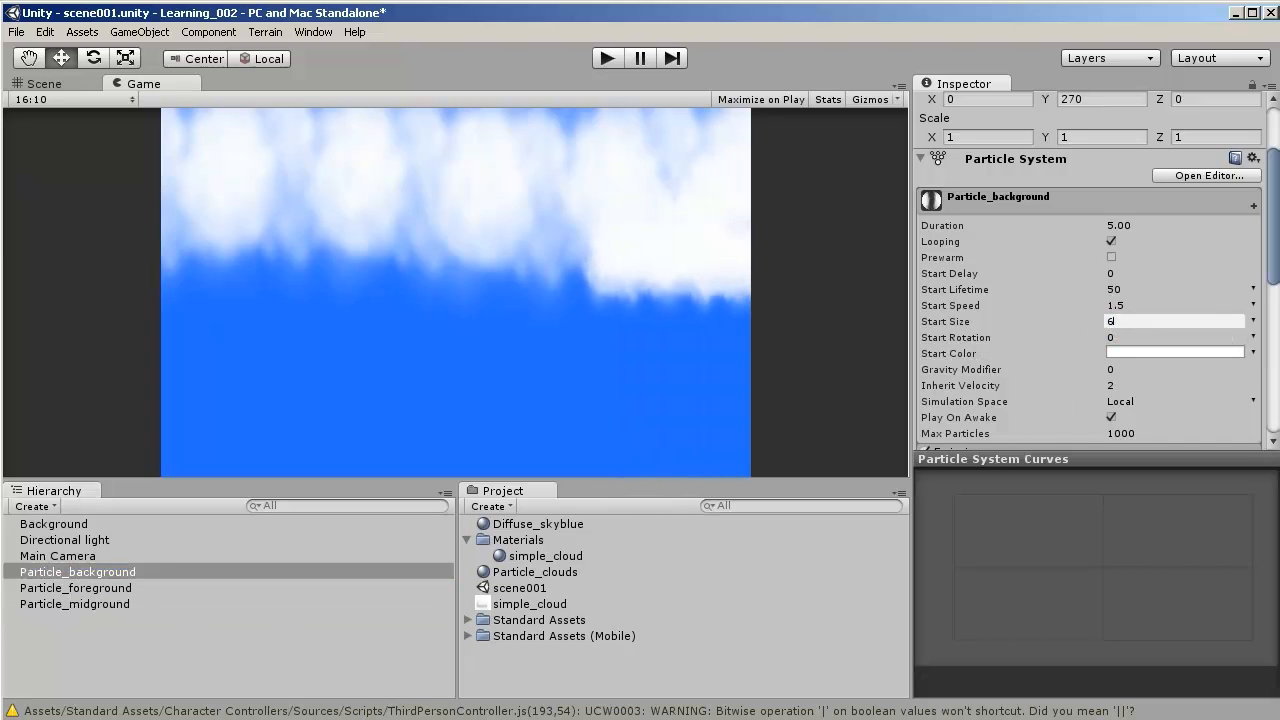
# - Raise the Particle_foreground object by setting its Y position to 8
pyautogui.click(118, 588)
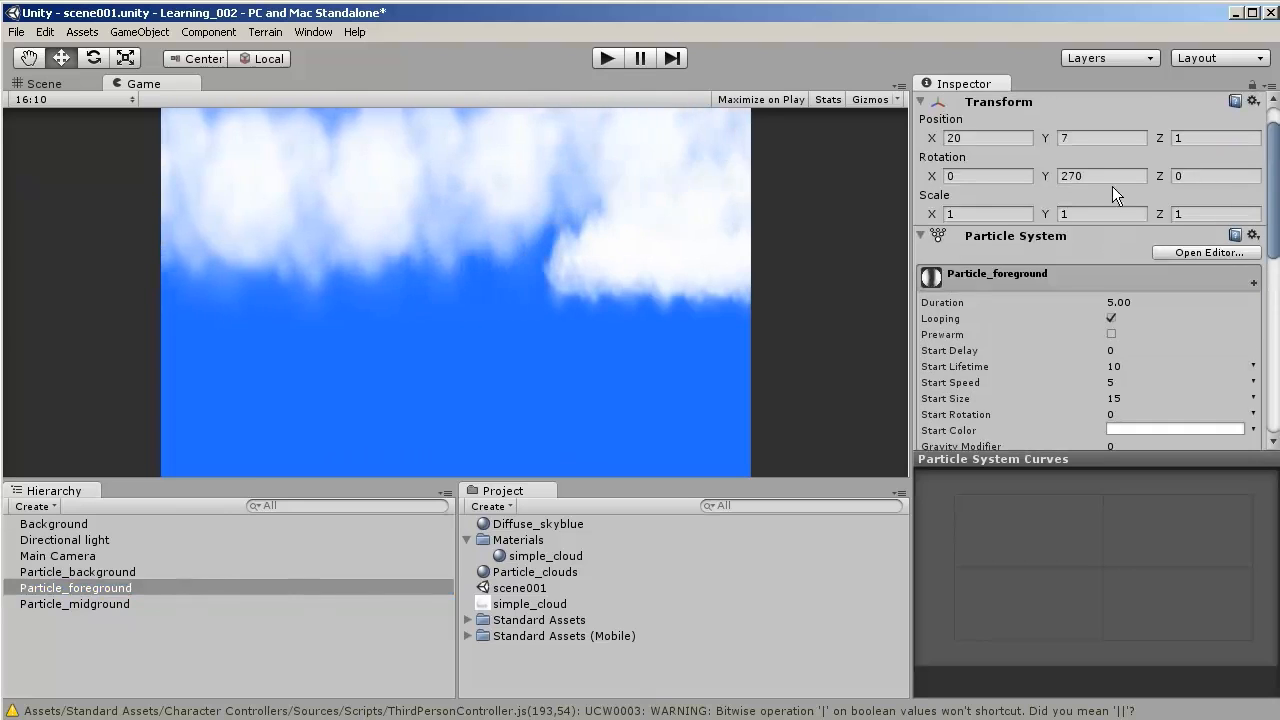
pyautogui.click(1060, 137)
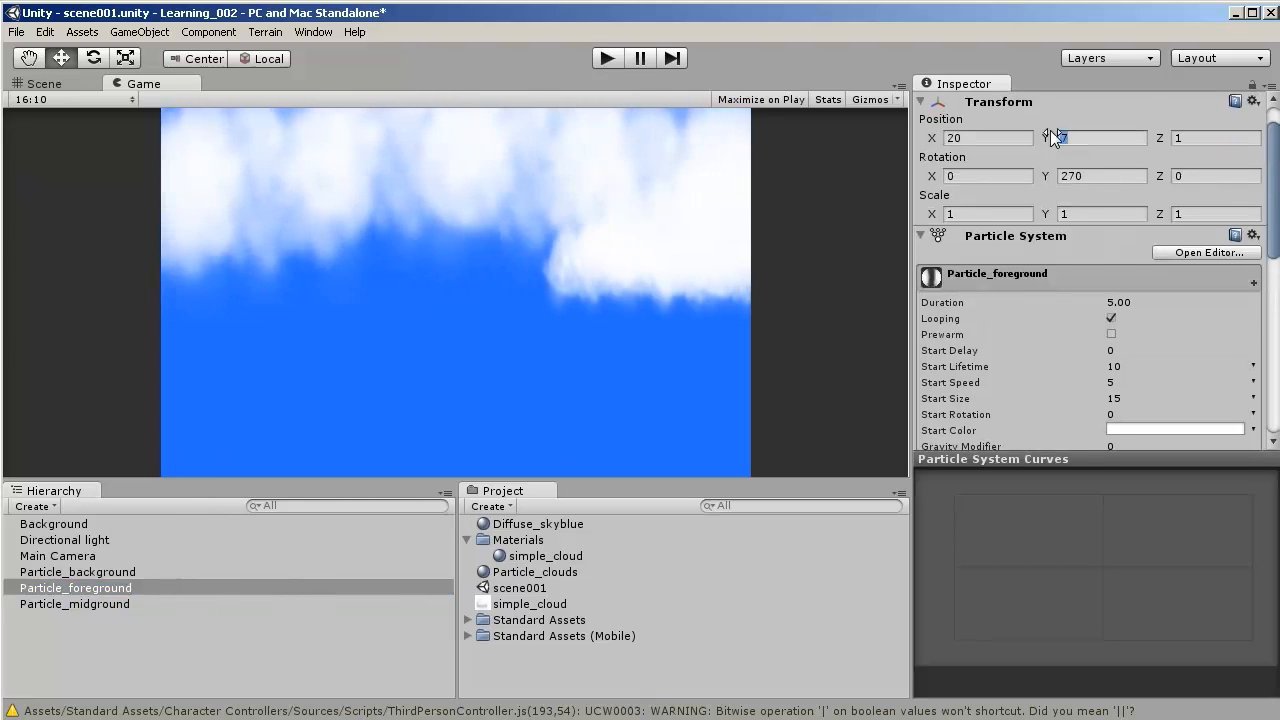
pyautogui.write('8')
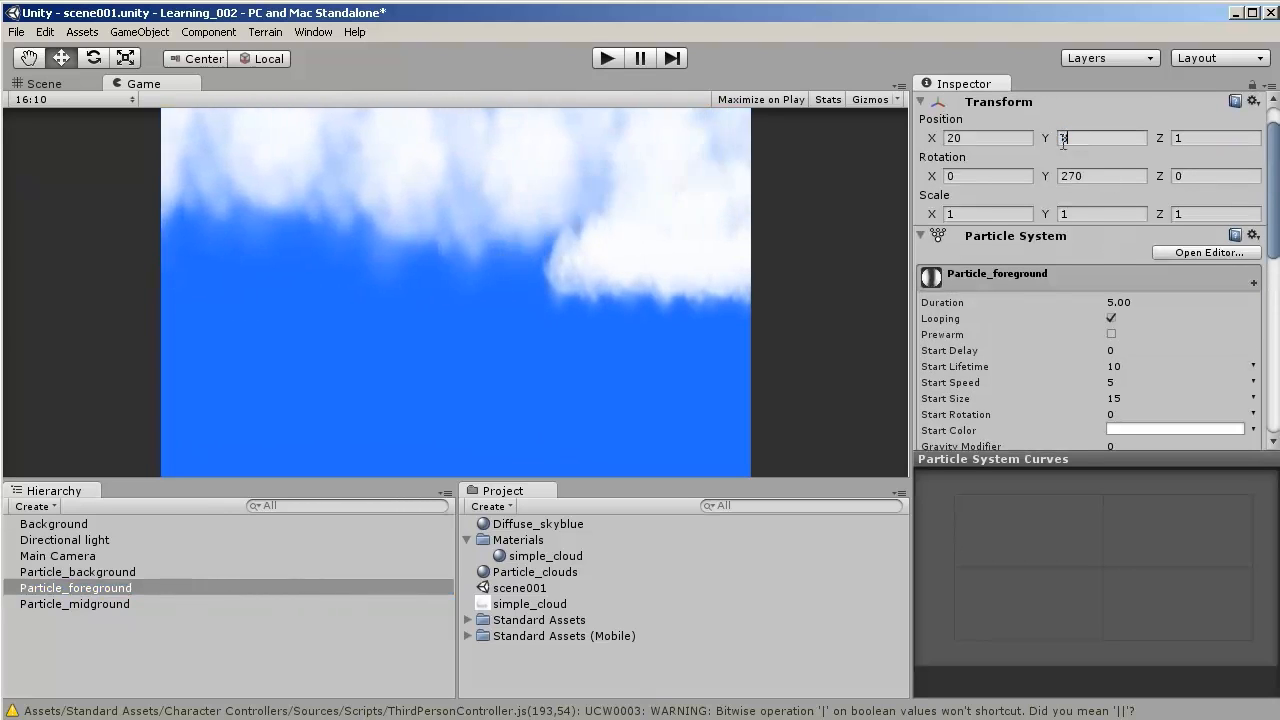
pyautogui.click(43, 590)
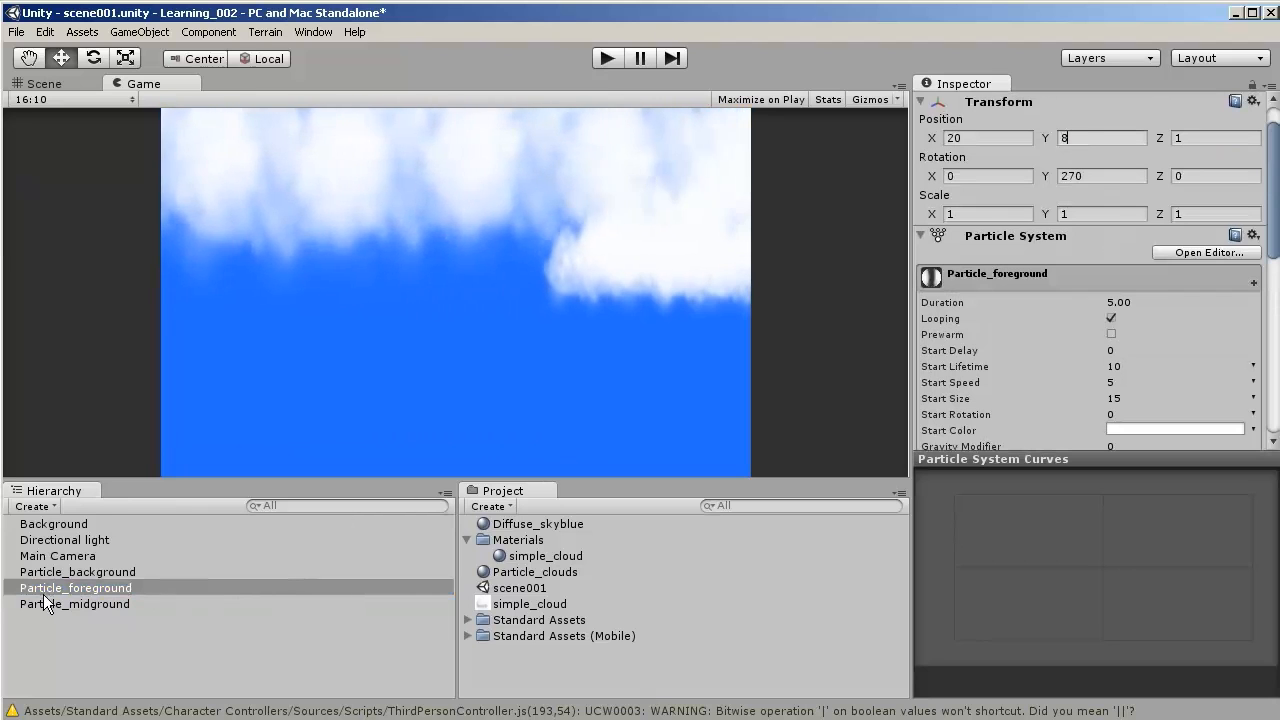
# - Try a Y position of 3 for Particle_midground and set it back to 4
pyautogui.click(95, 577)
pyautogui.click(103, 603)
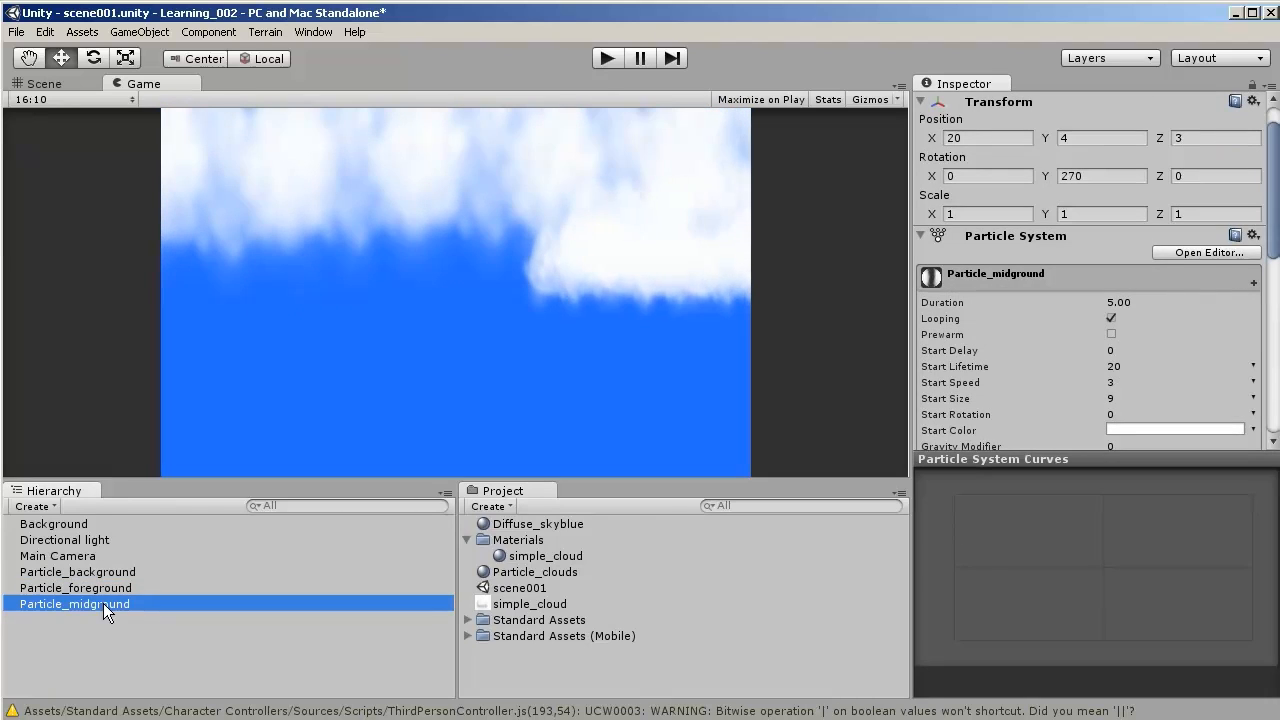
pyautogui.click(1068, 139)
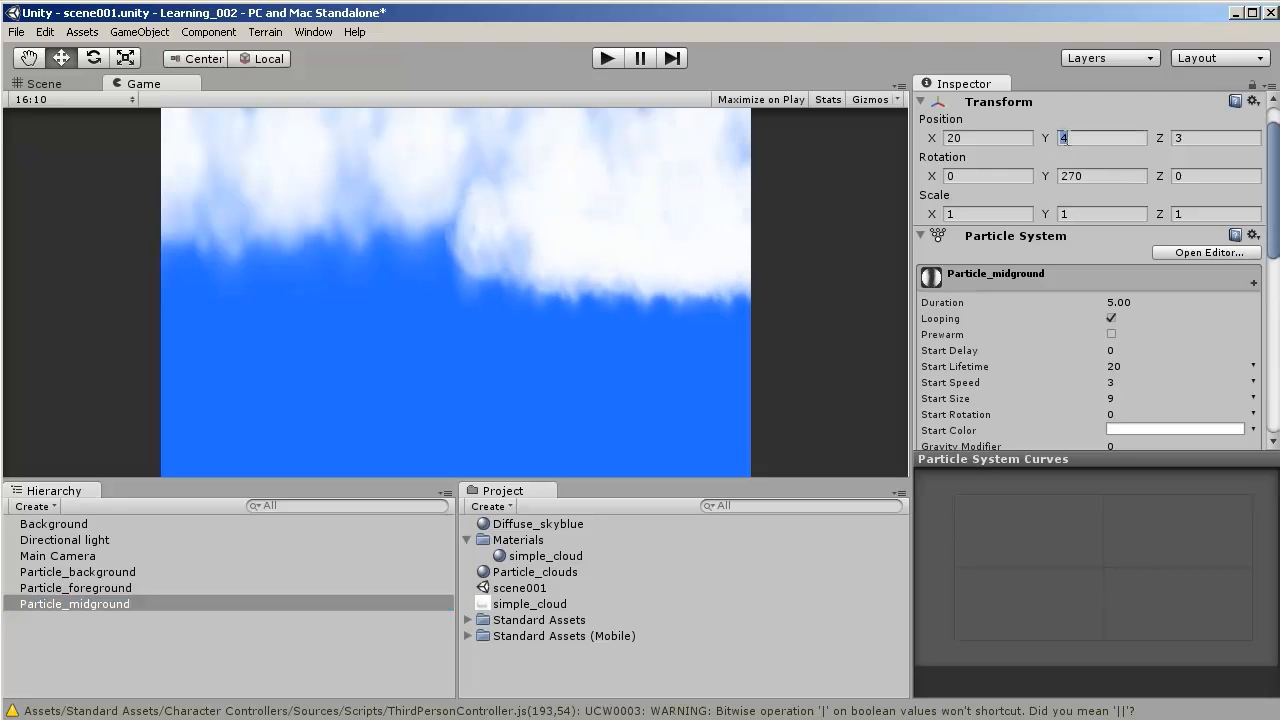
pyautogui.write('3')
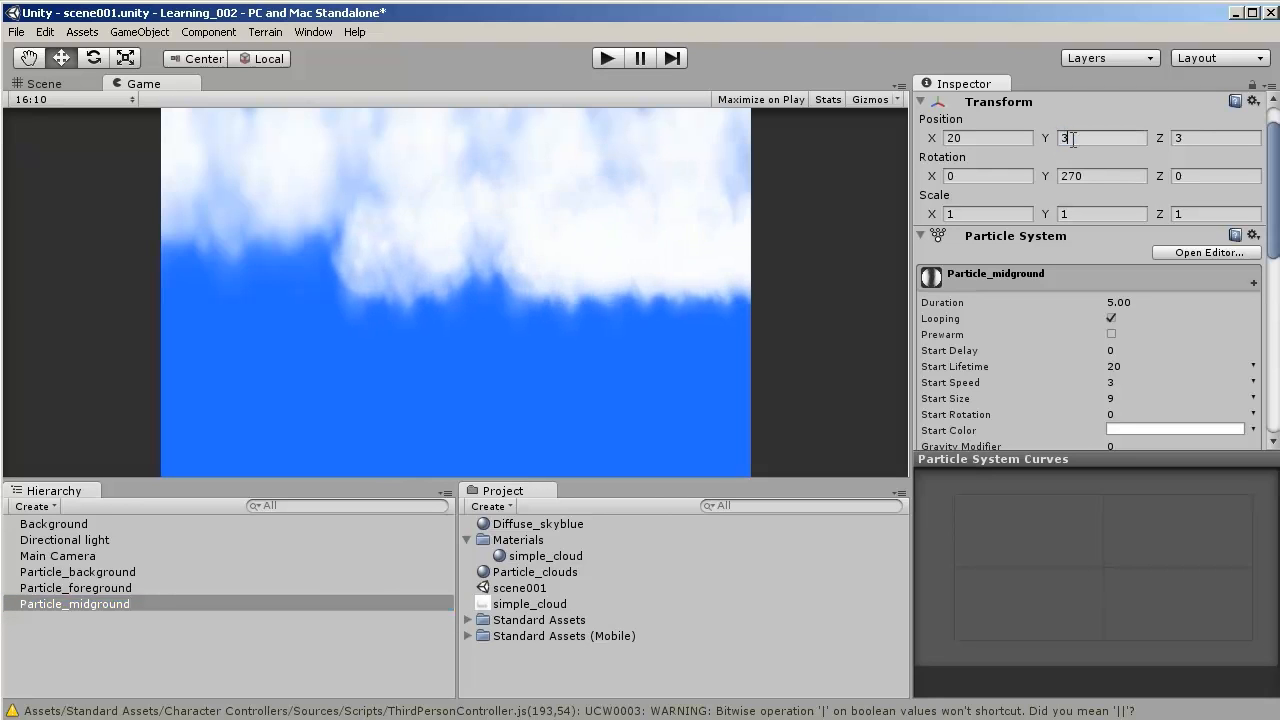
pyautogui.press('BackSpace')
pyautogui.write('4')
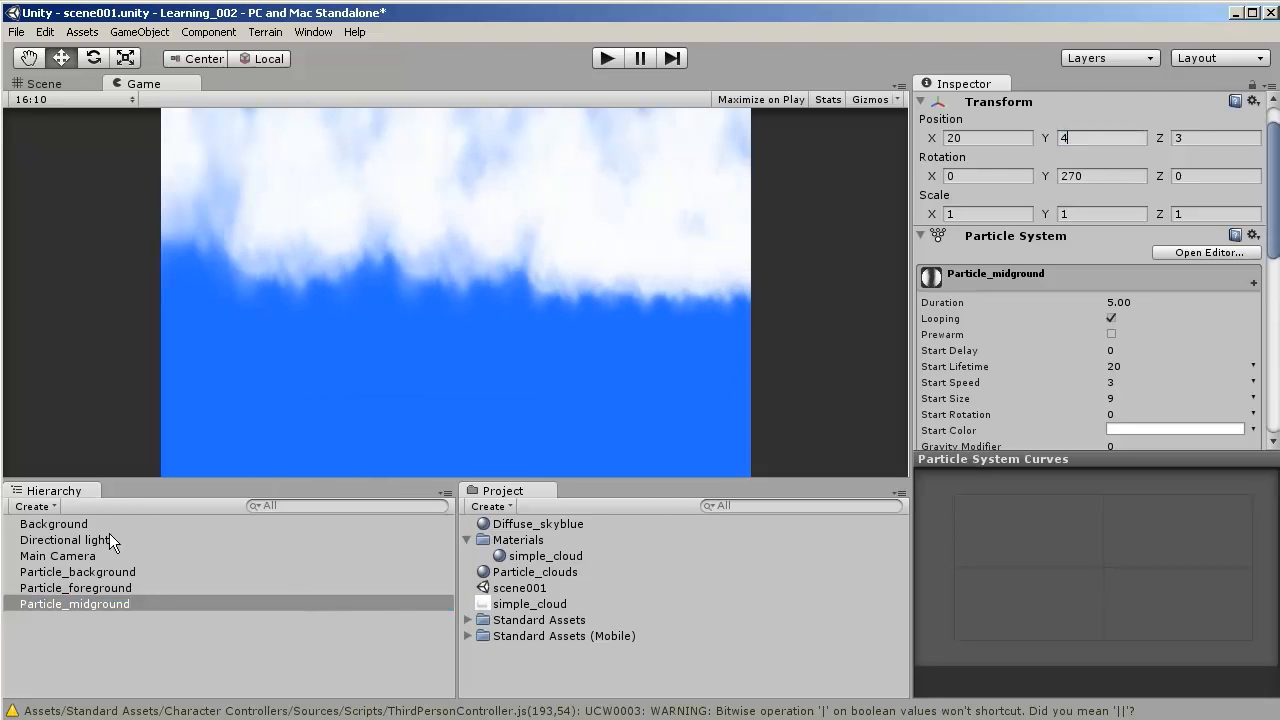
# - Set the Y position of Particle_background to 2 and the Box Y of its emitter shape to 1
pyautogui.click(108, 569)
pyautogui.click(1071, 139)
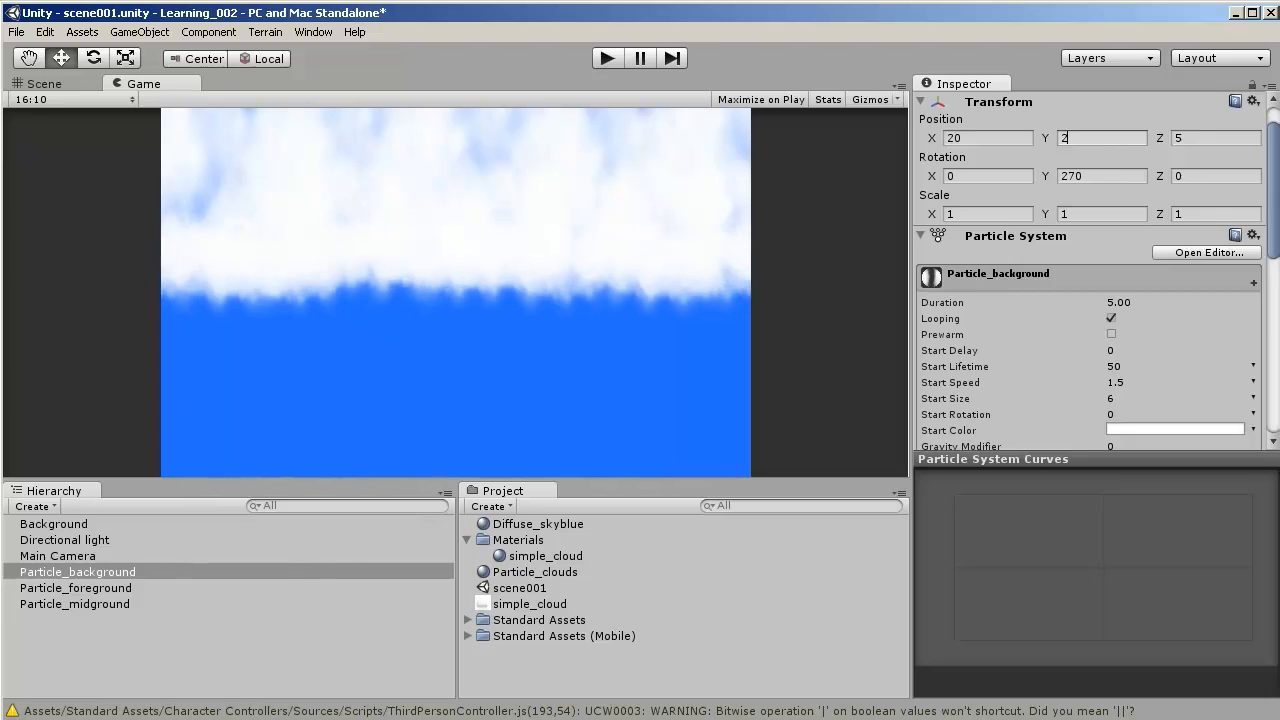
pyautogui.scroll(-10, 983, 190)
pyautogui.click(958, 177)
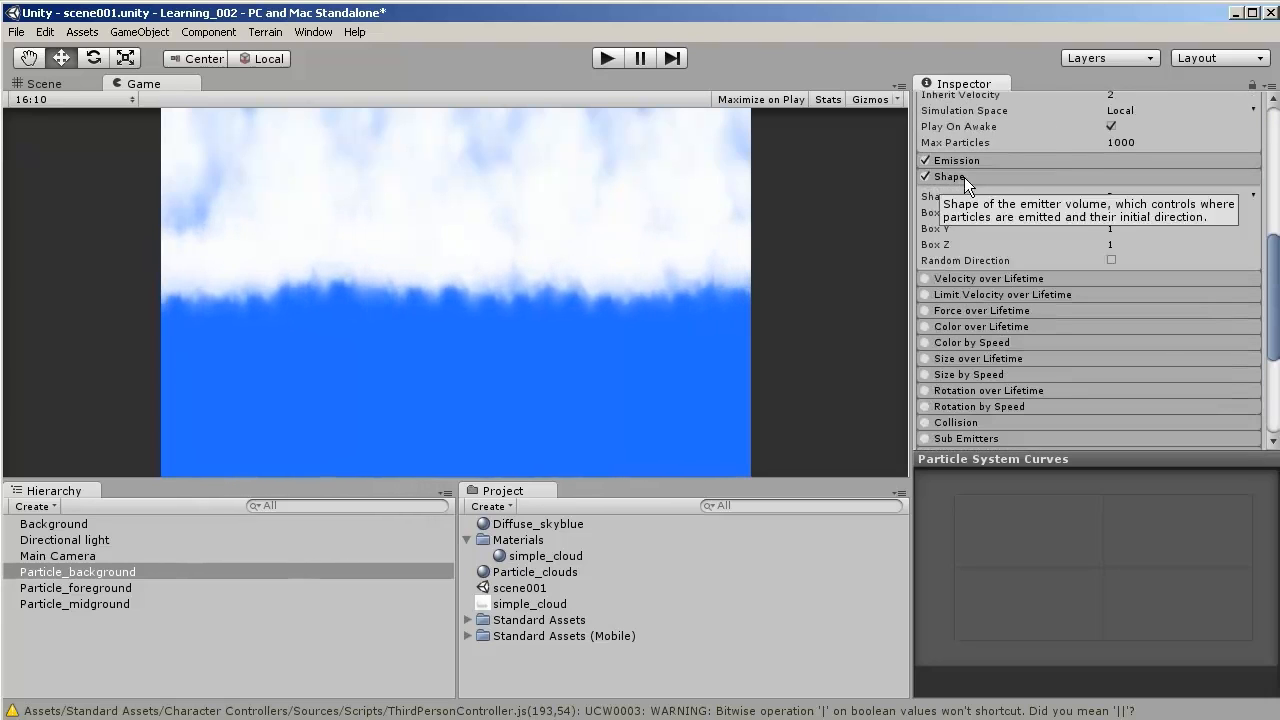
pyautogui.click(1113, 228)
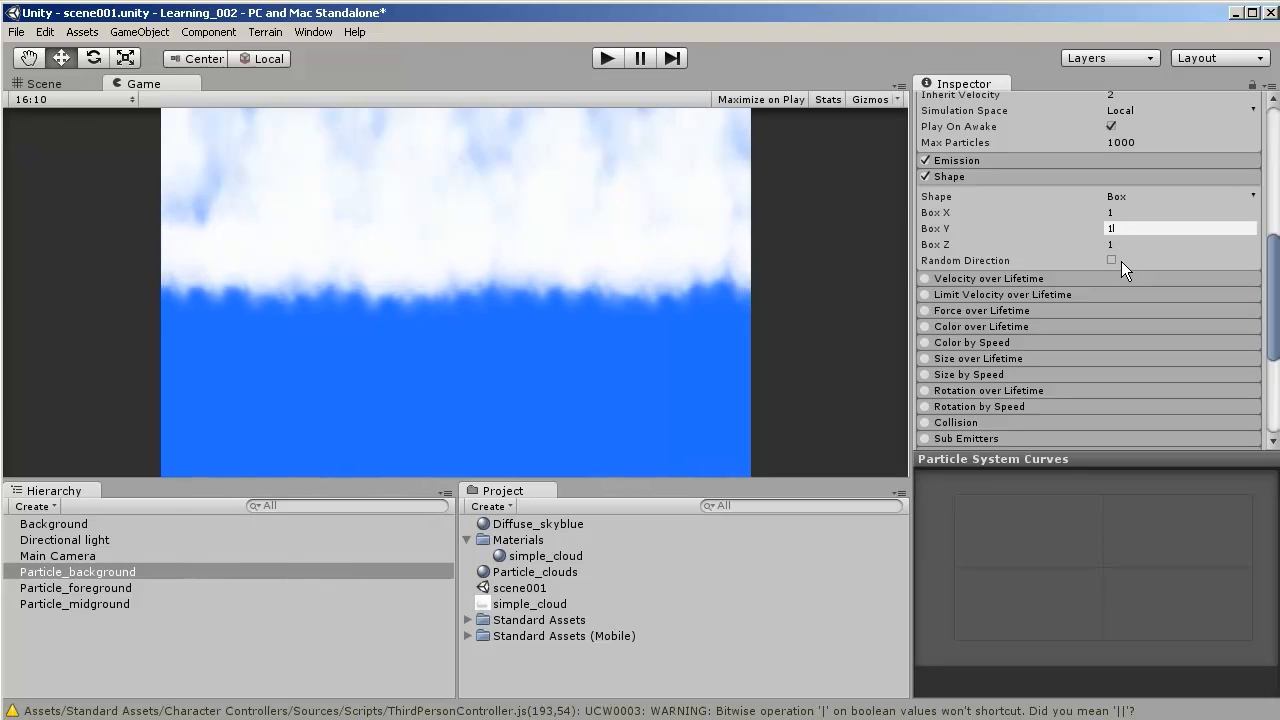
pyautogui.moveTo(1273, 291); pyautogui.dragTo(1270, 320)
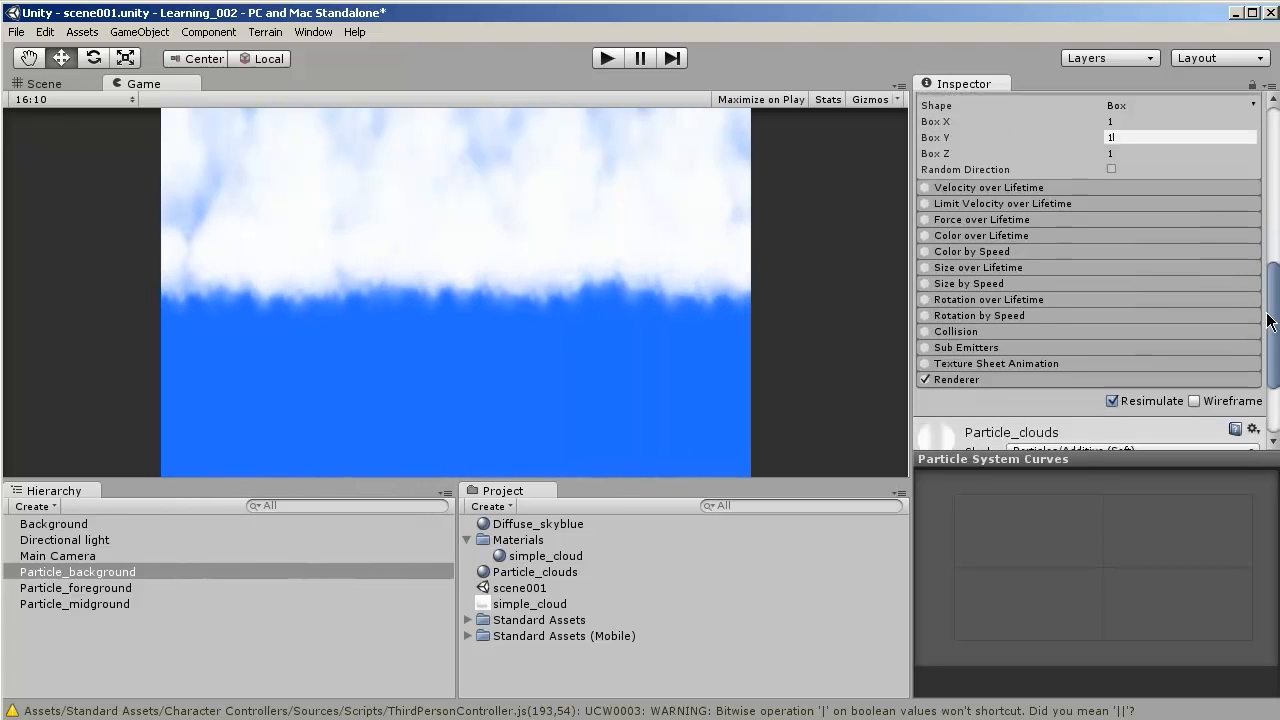
# - Save the current scene with the adjusted cloud sizes and positions
pyautogui.hotkey('alt', 'Tab')
pyautogui.hotkey('alt', 'Tab')
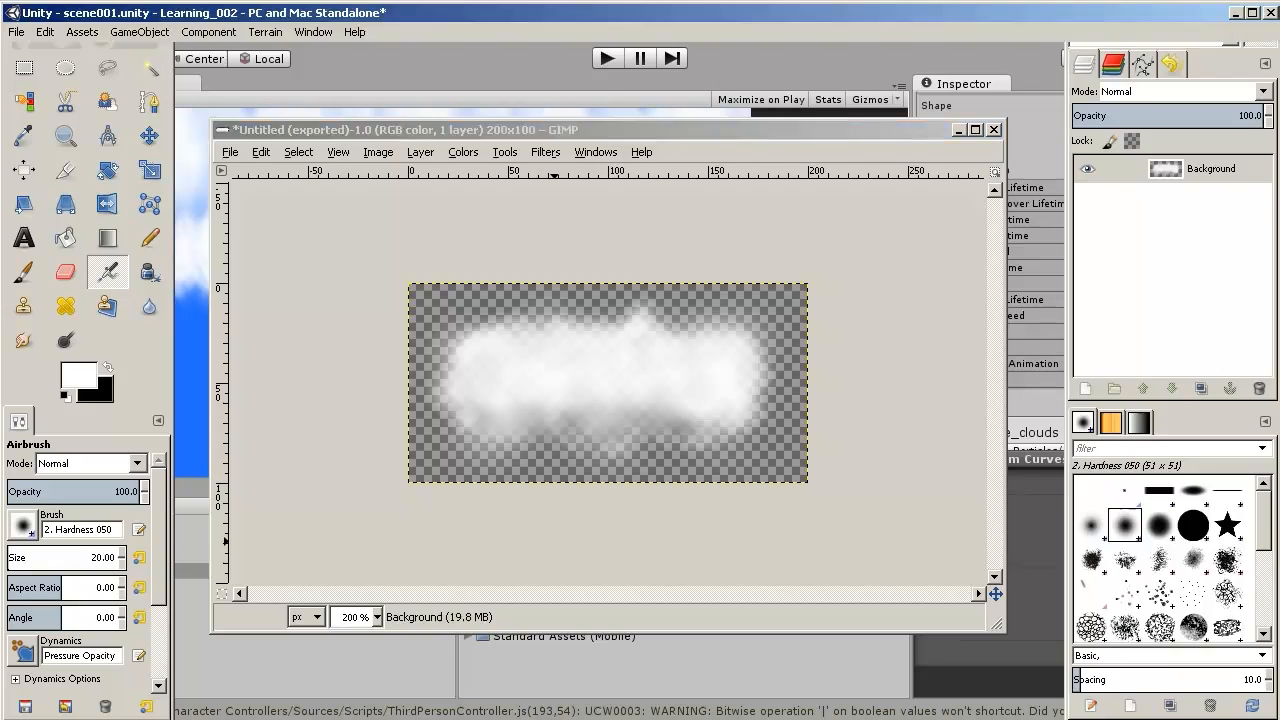
pyautogui.click(25, 34)
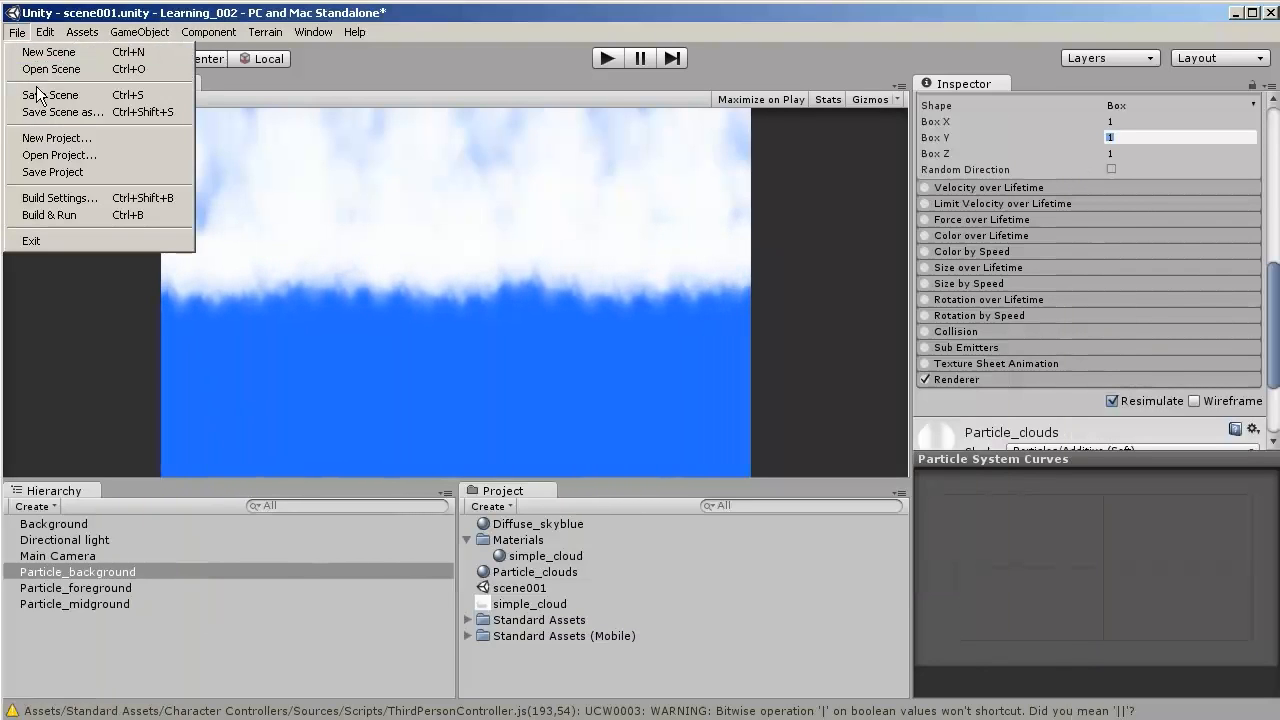
pyautogui.click(45, 94)
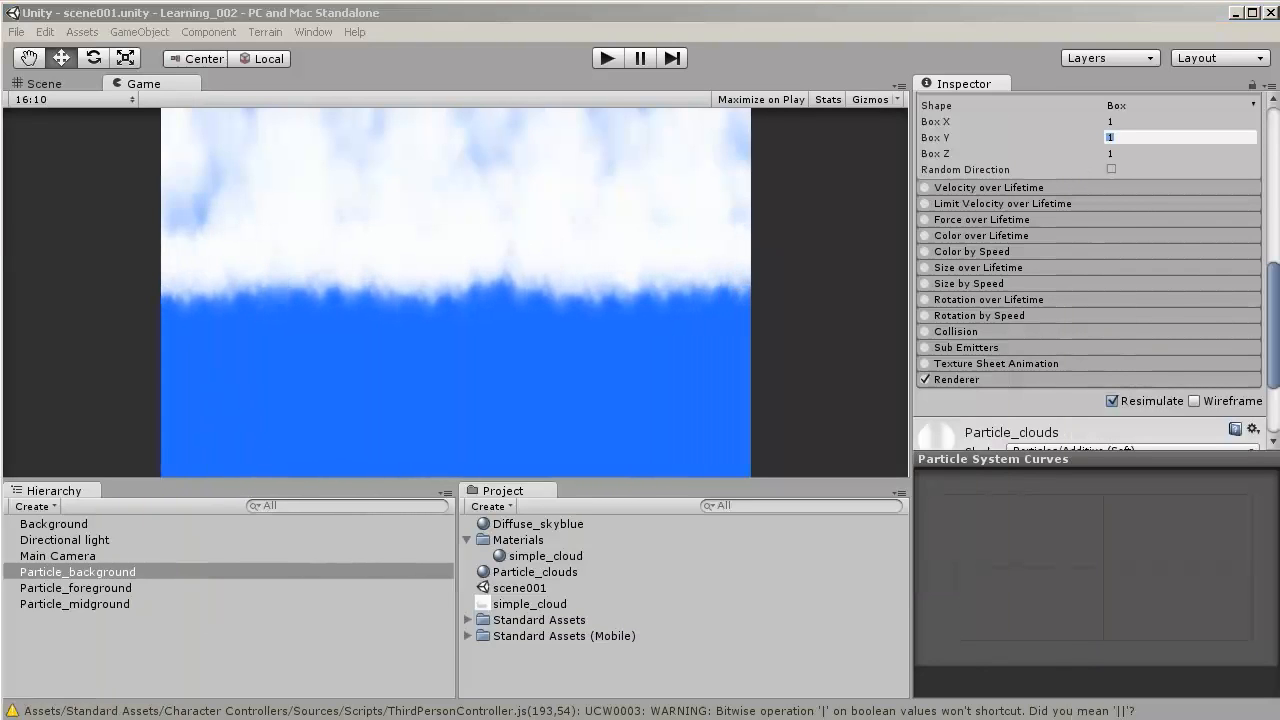
# - Switch to the Unity documentation in Chrome and go from the Texture 2D page via Asset Import and Creation to the manual index
pyautogui.hotkey('alt', 'Tab')
pyautogui.scroll(3, 1249, 340)
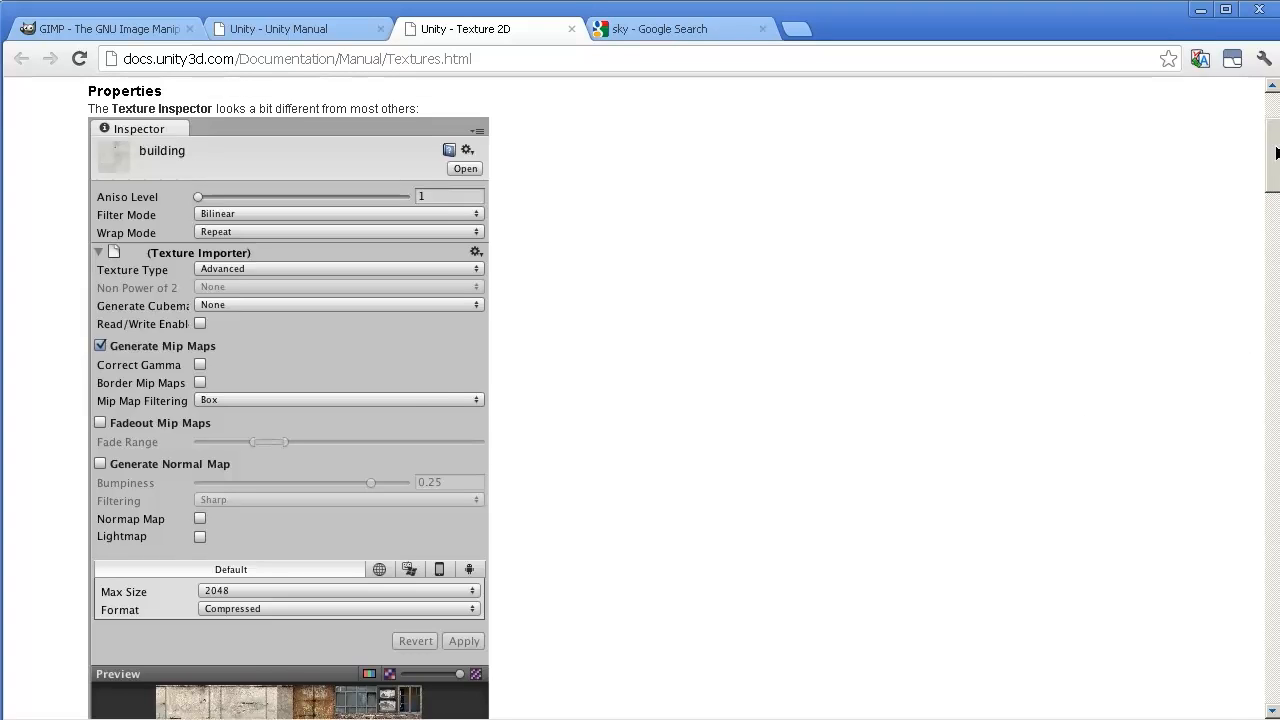
pyautogui.moveTo(1268, 130)
pyautogui.mouseDown()
pyautogui.moveTo(1272, 668)
pyautogui.moveTo(1272, 130)
pyautogui.mouseUp()
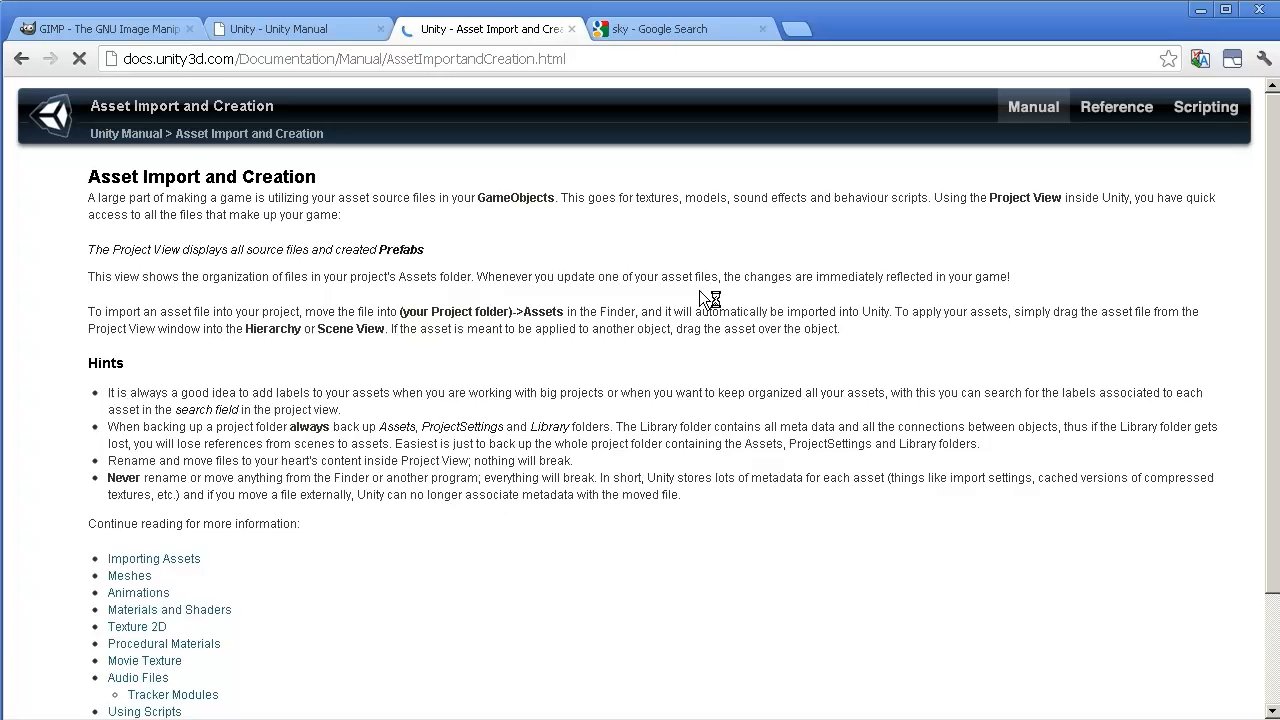
pyautogui.moveTo(1272, 170); pyautogui.dragTo(1277, 508)
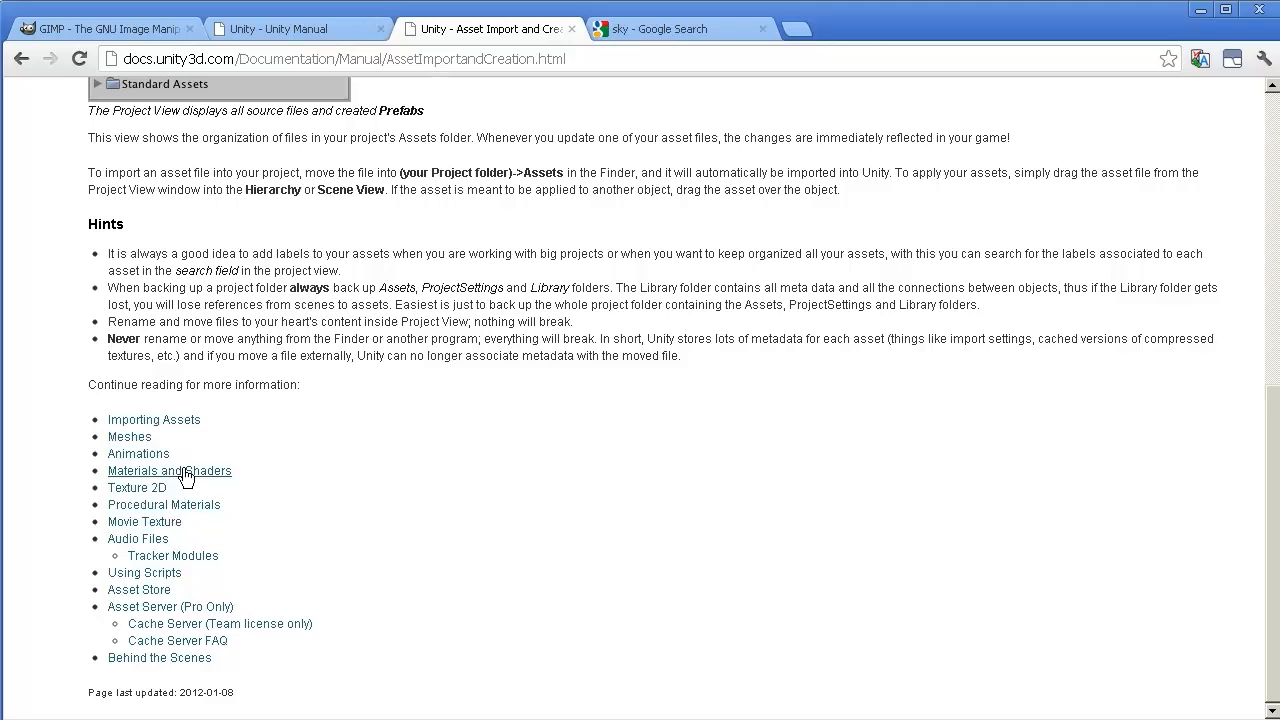
pyautogui.moveTo(1276, 400); pyautogui.dragTo(1256, 424)
pyautogui.click(110, 134)
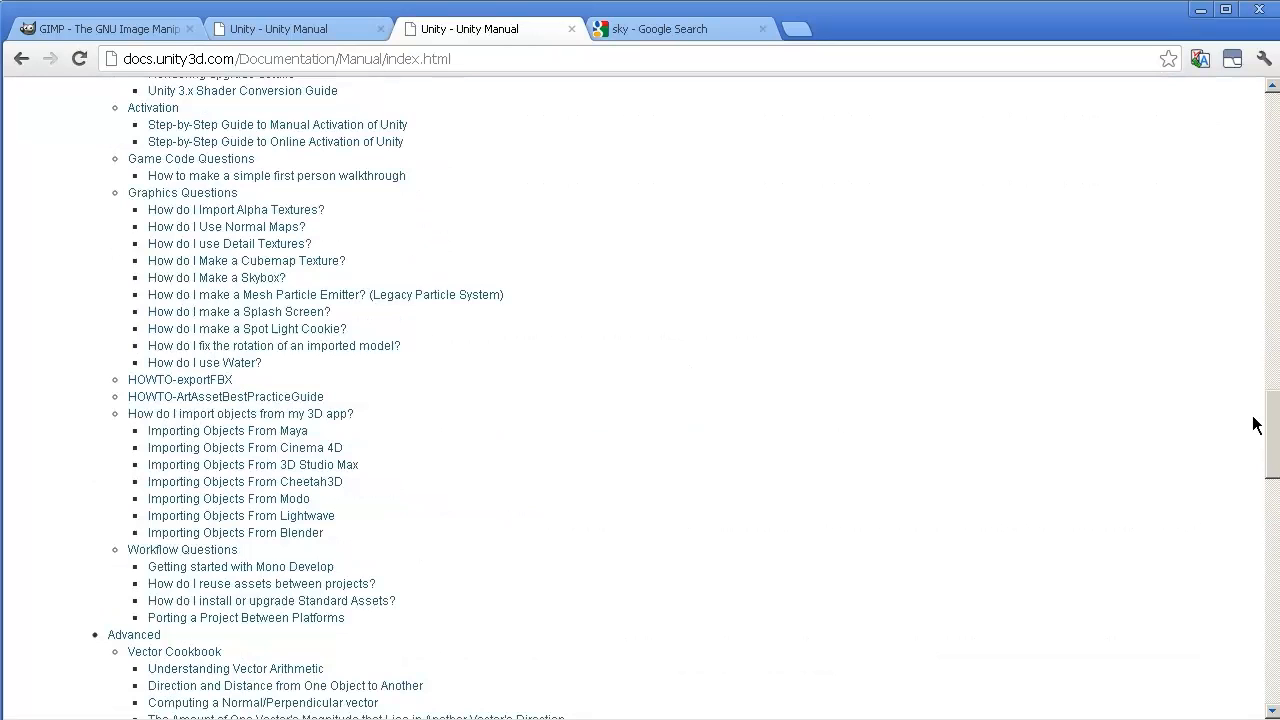
# - Search the Unity Manual index for "sh" and "texture" and step through the texture matches
pyautogui.hotkey('ctrl', 'f')
pyautogui.write('sh')
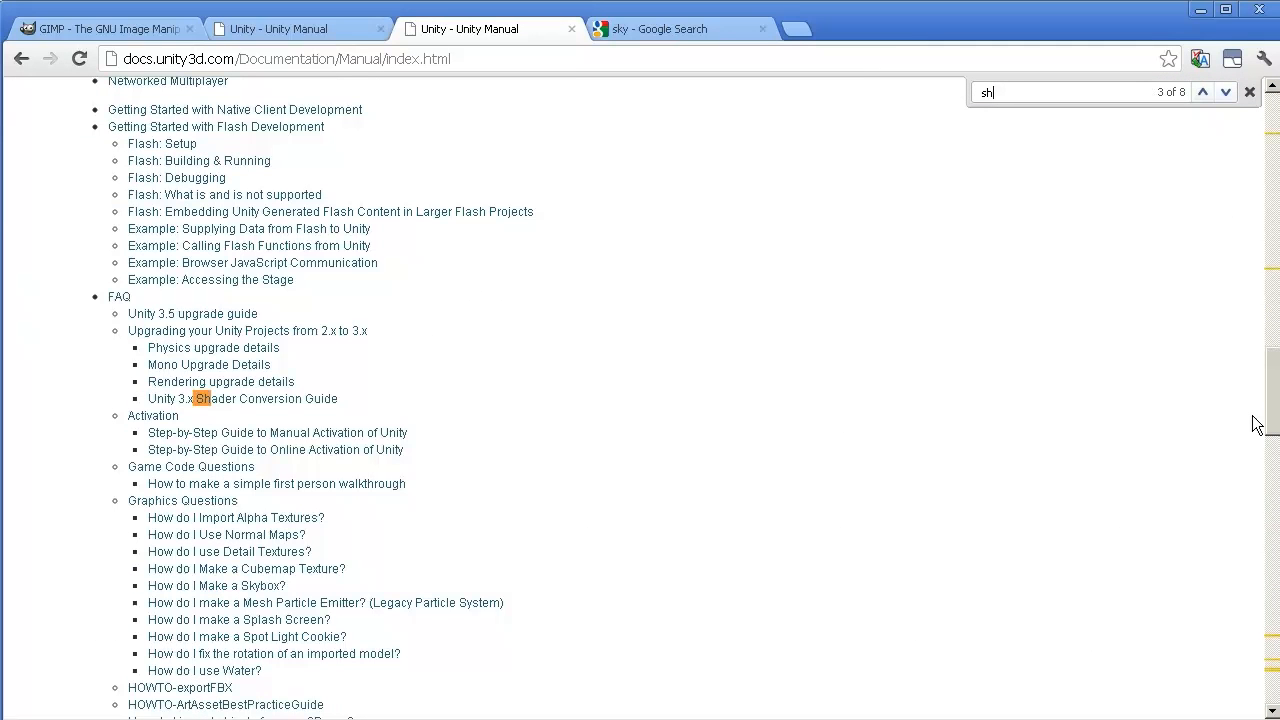
pyautogui.press('BackSpace')
pyautogui.press('BackSpace')
pyautogui.write('texture')
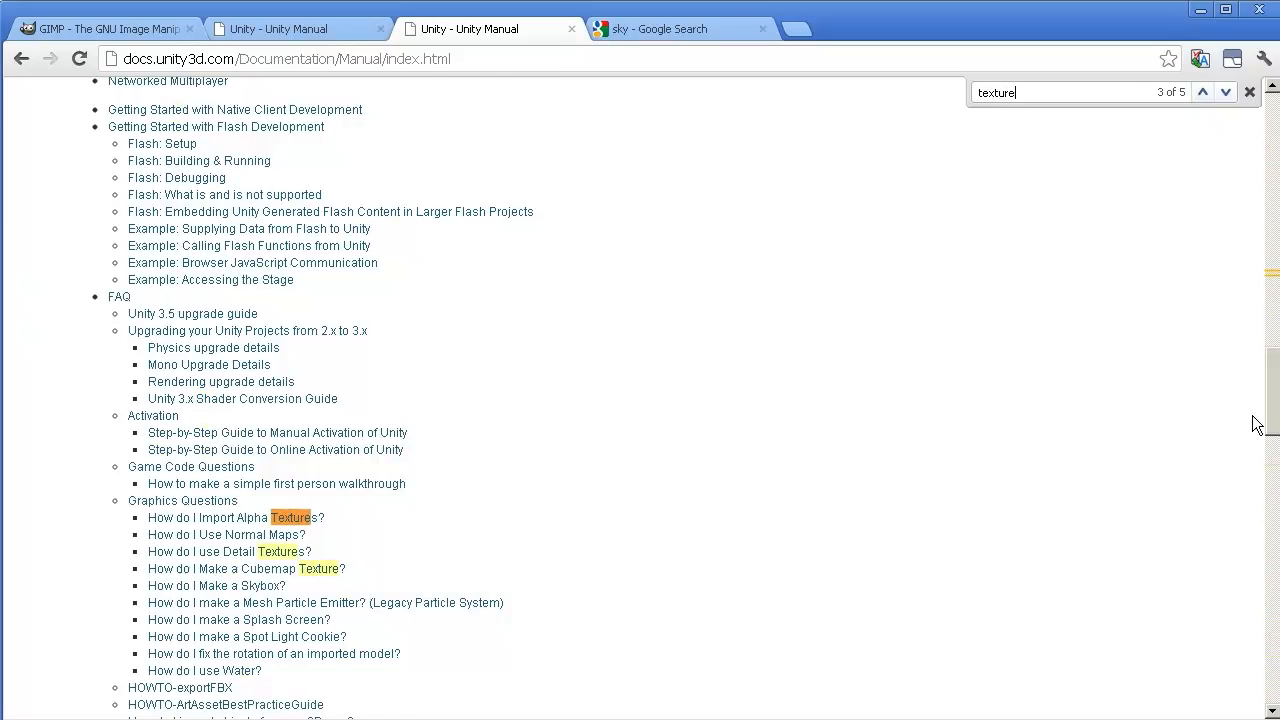
pyautogui.write(' s')
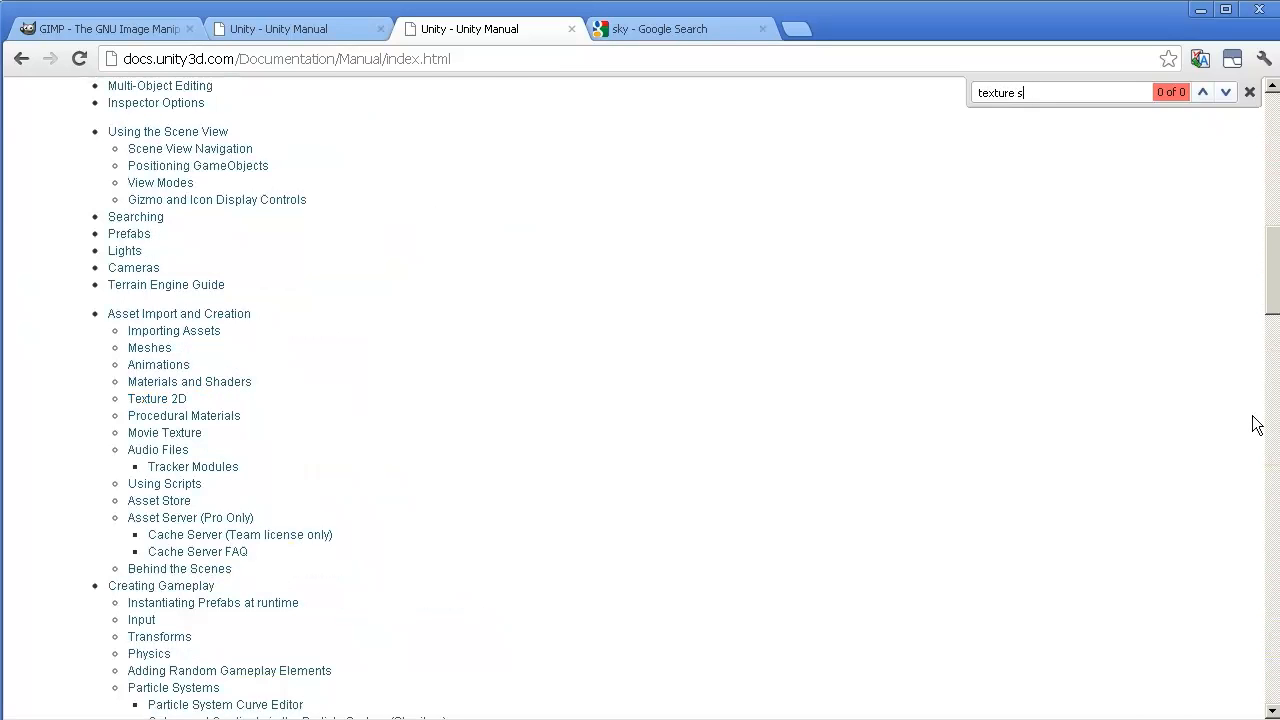
pyautogui.write('sh')
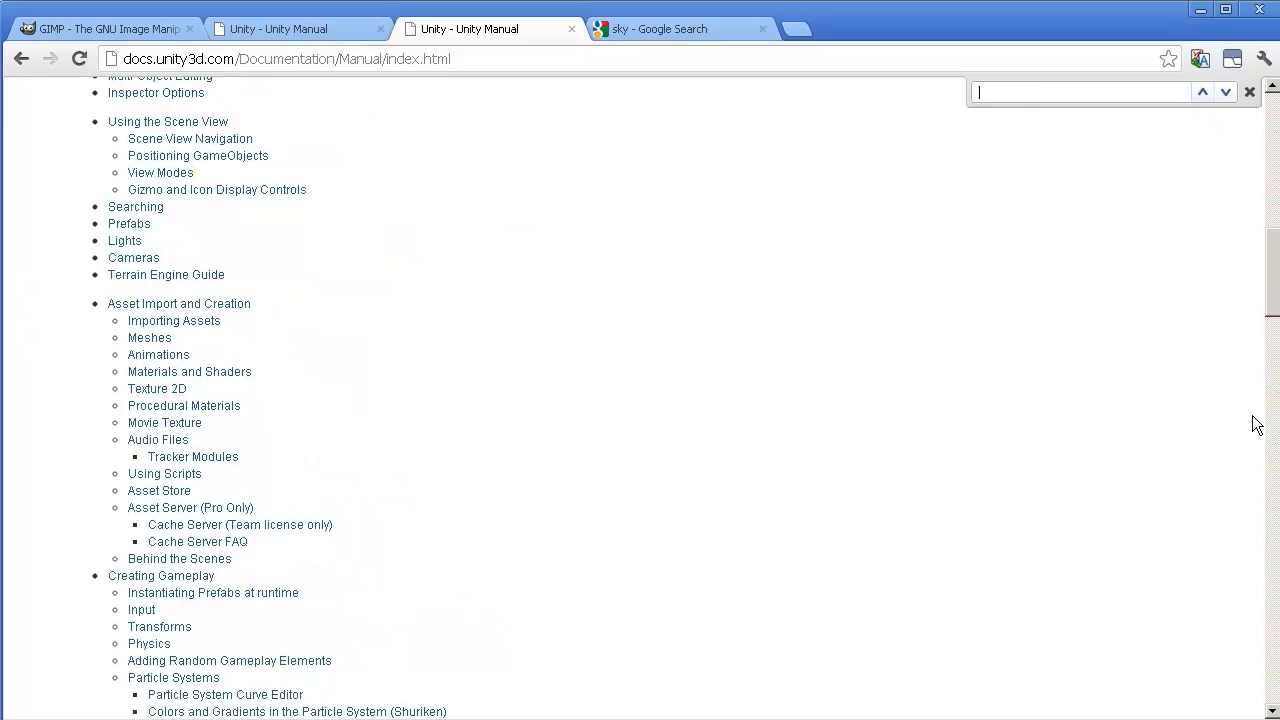
pyautogui.write('texture')
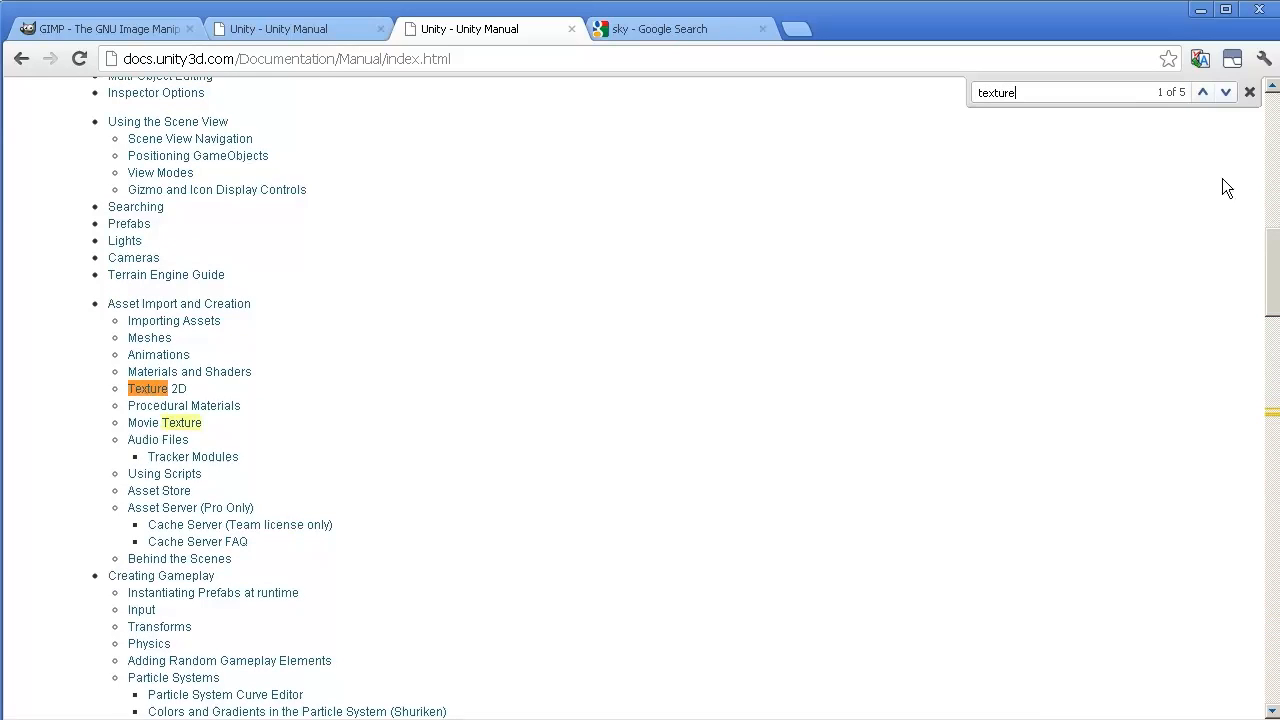
pyautogui.click(1226, 91)
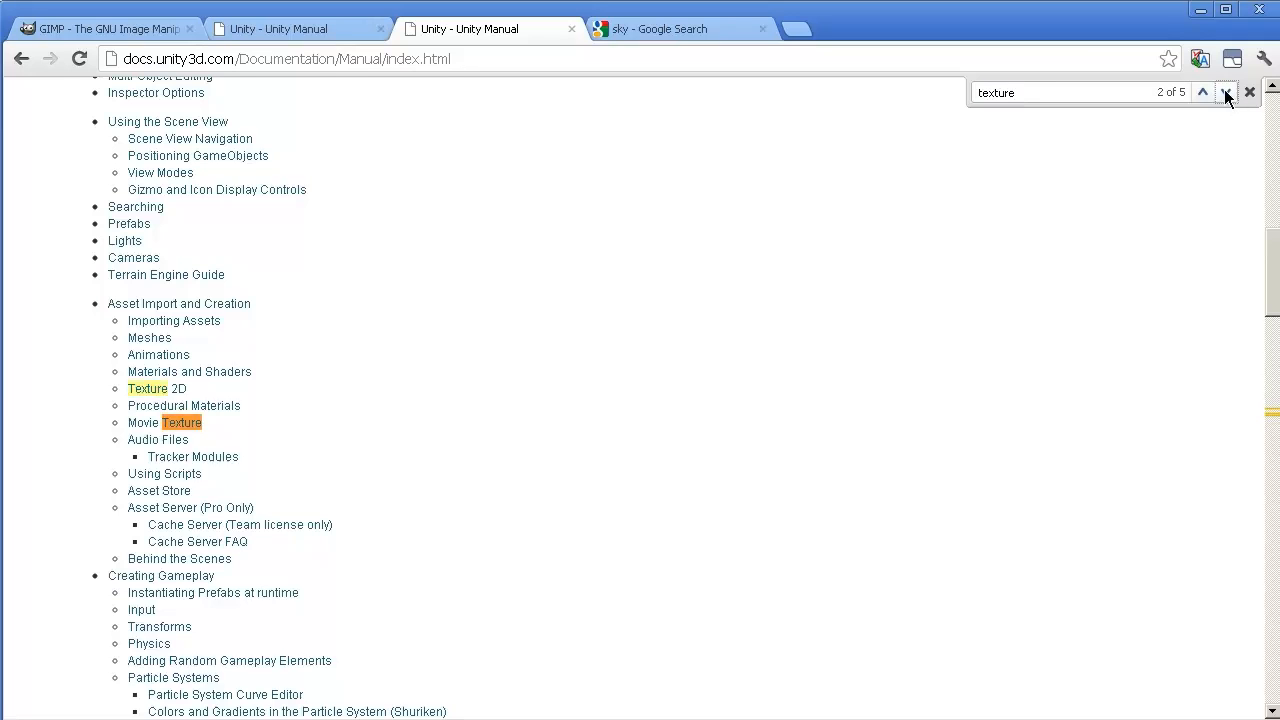
pyautogui.click(1225, 91)
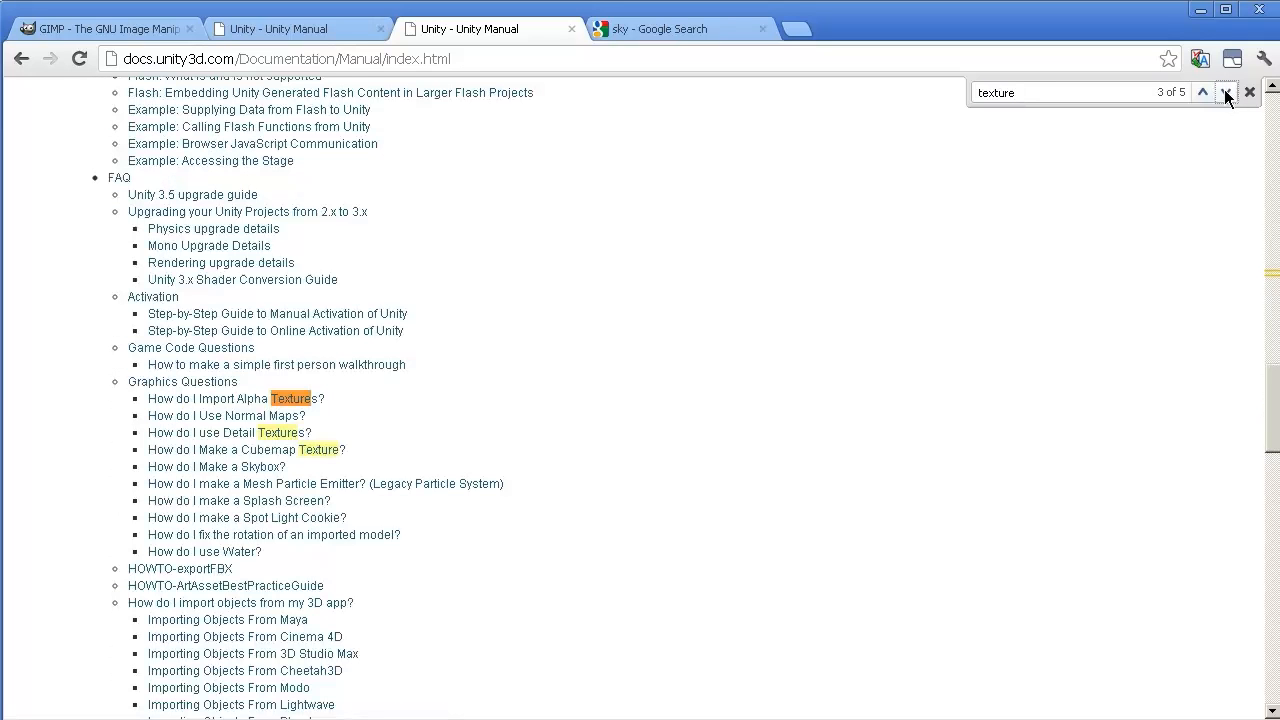
pyautogui.doubleClick(1226, 92)
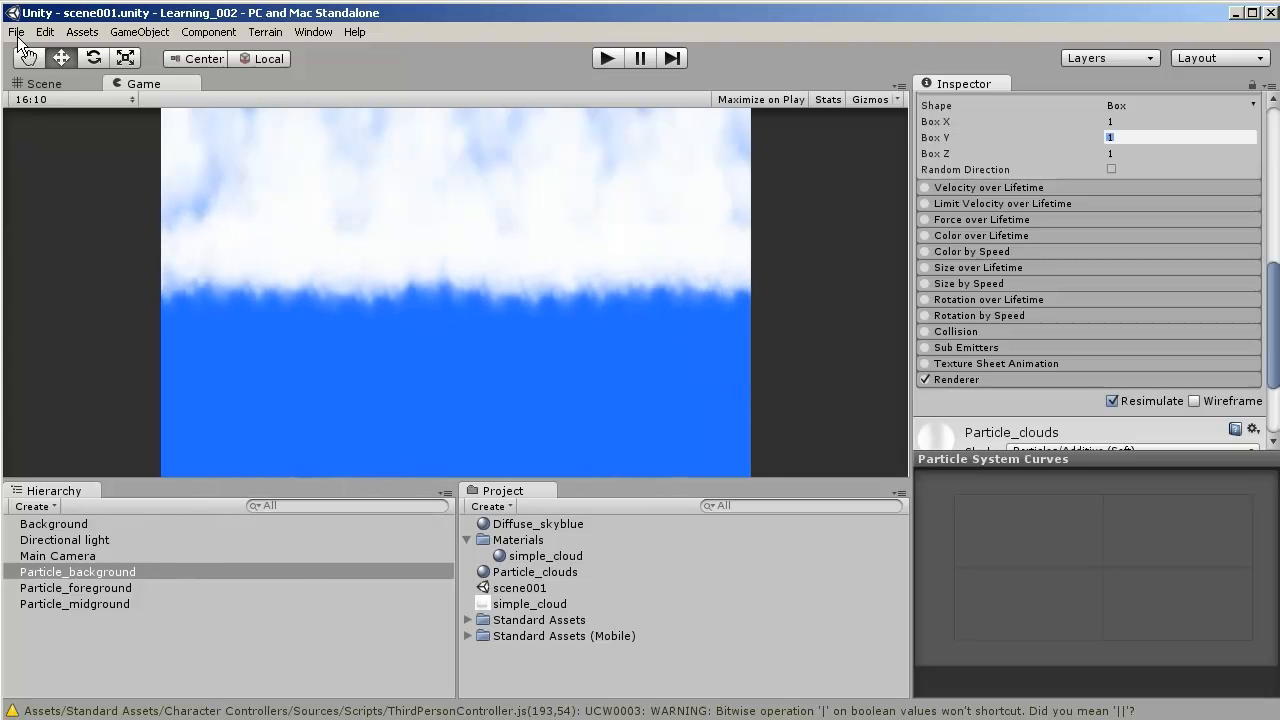
# - Save the scene, and build and run the Learning_002 player windowed at 1280 x 720
pyautogui.click(17, 32)
pyautogui.click(45, 96)
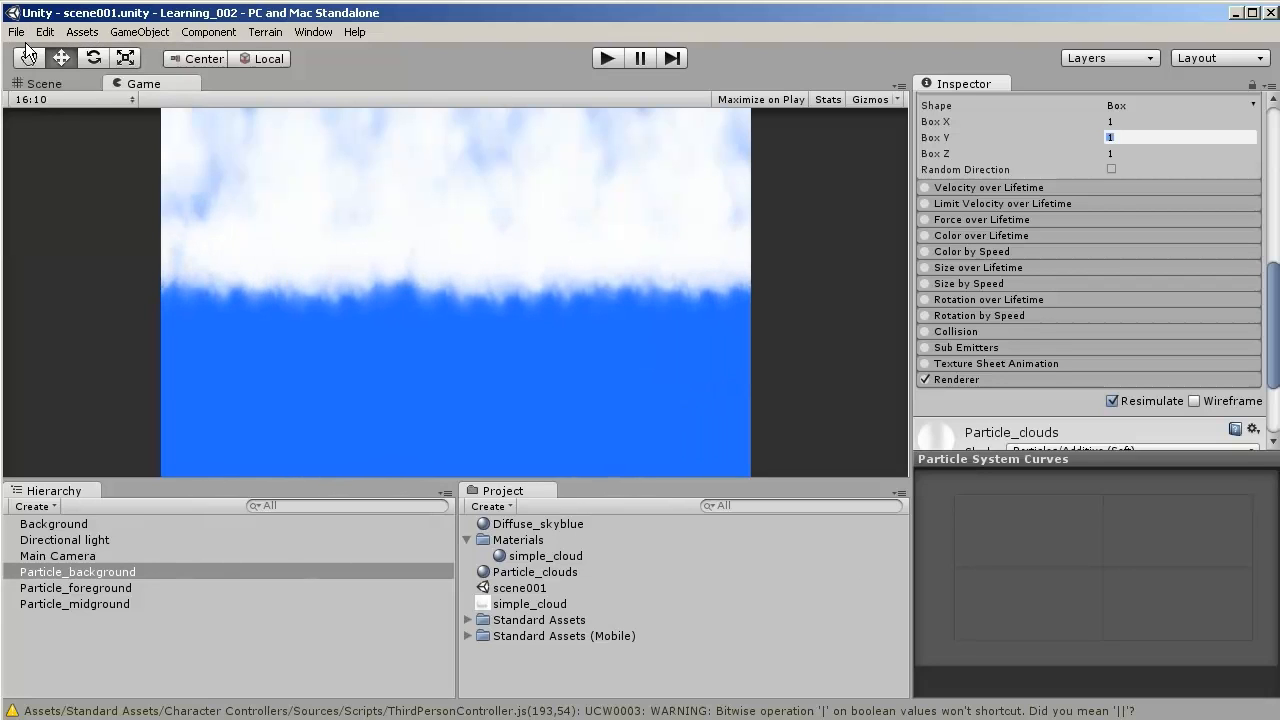
pyautogui.click(17, 32)
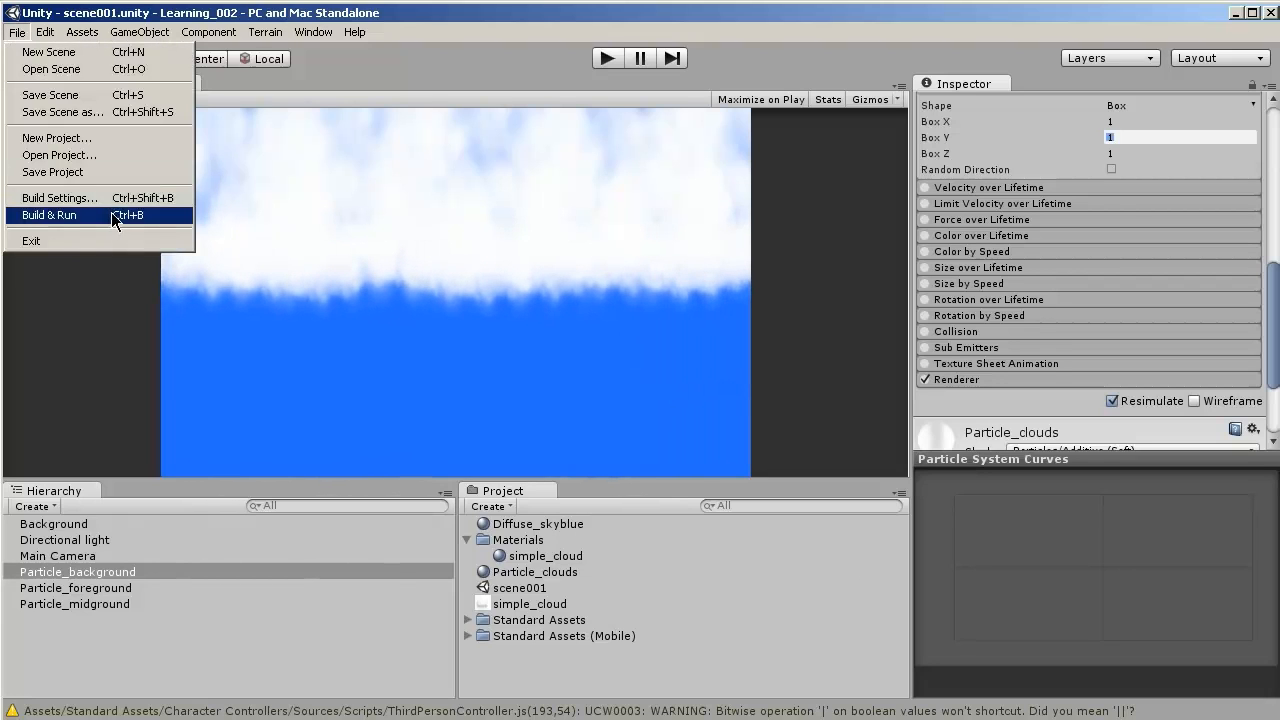
pyautogui.click(111, 214)
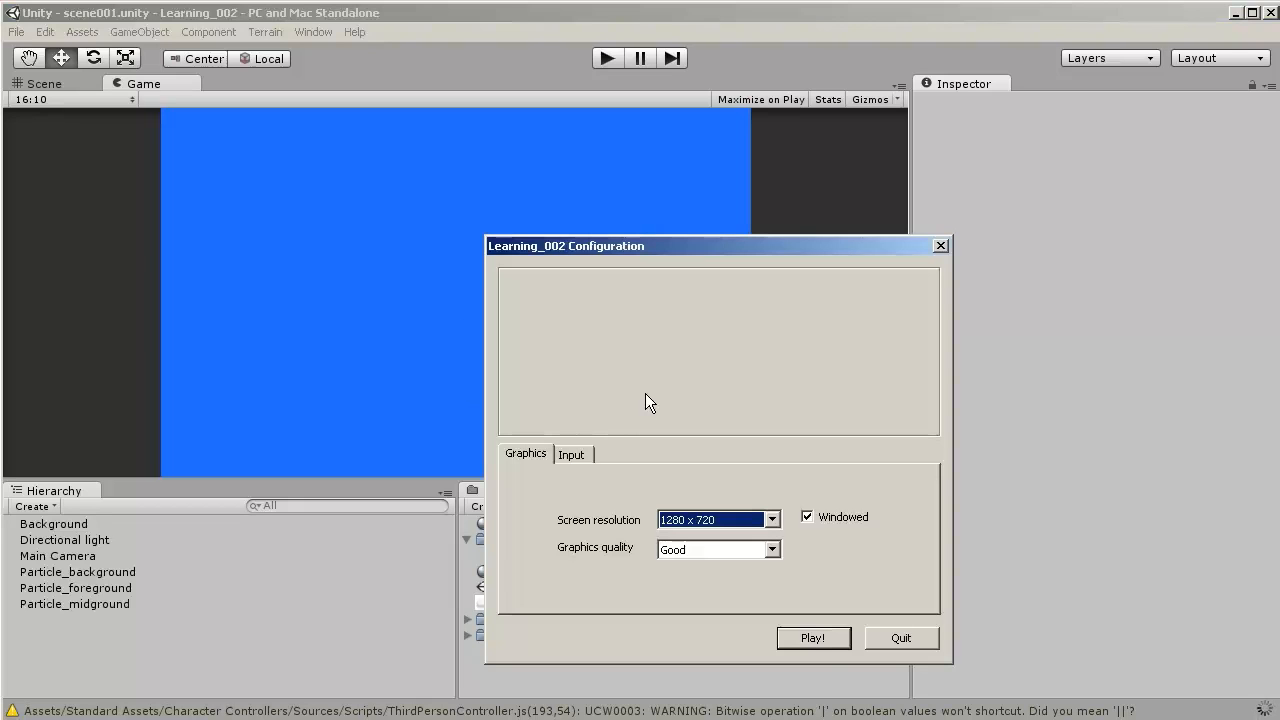
pyautogui.click(816, 639)
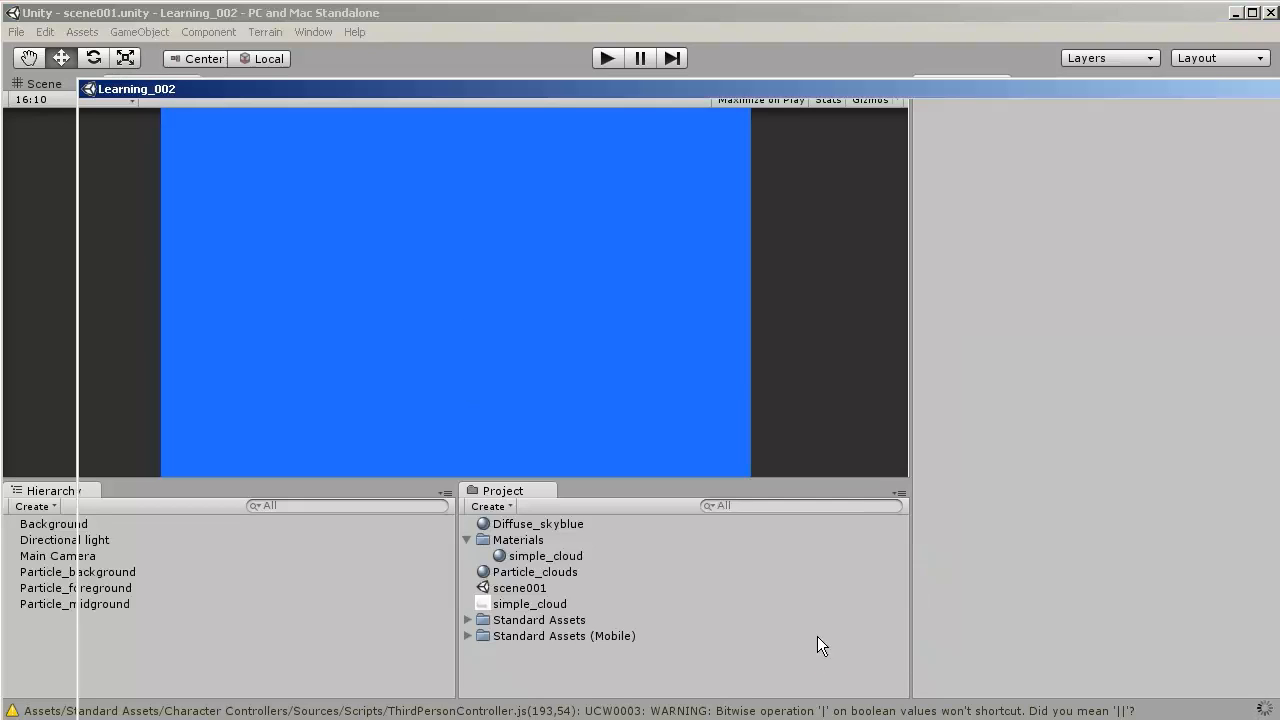